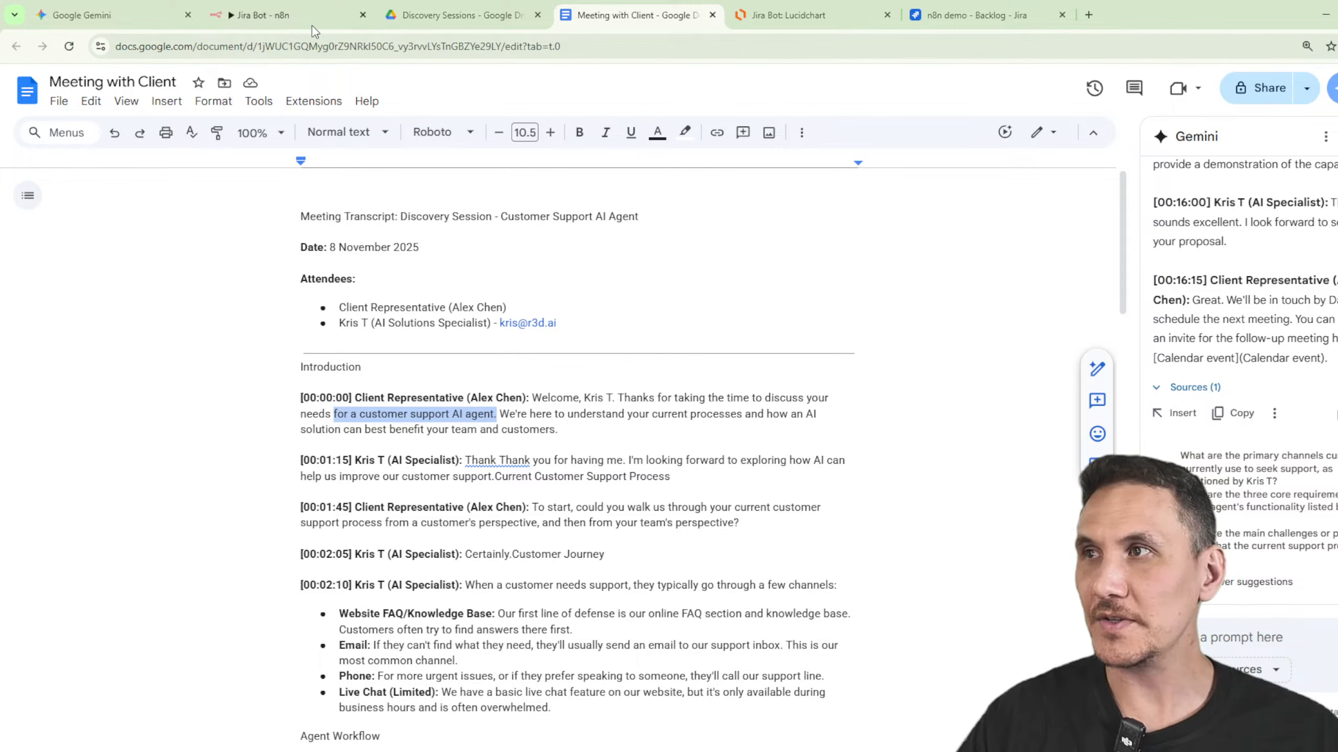
# Switch to the Jira Bot workflow in n8n and look over its trigger, file search and document nodes.
pyautogui.click(284, 15)
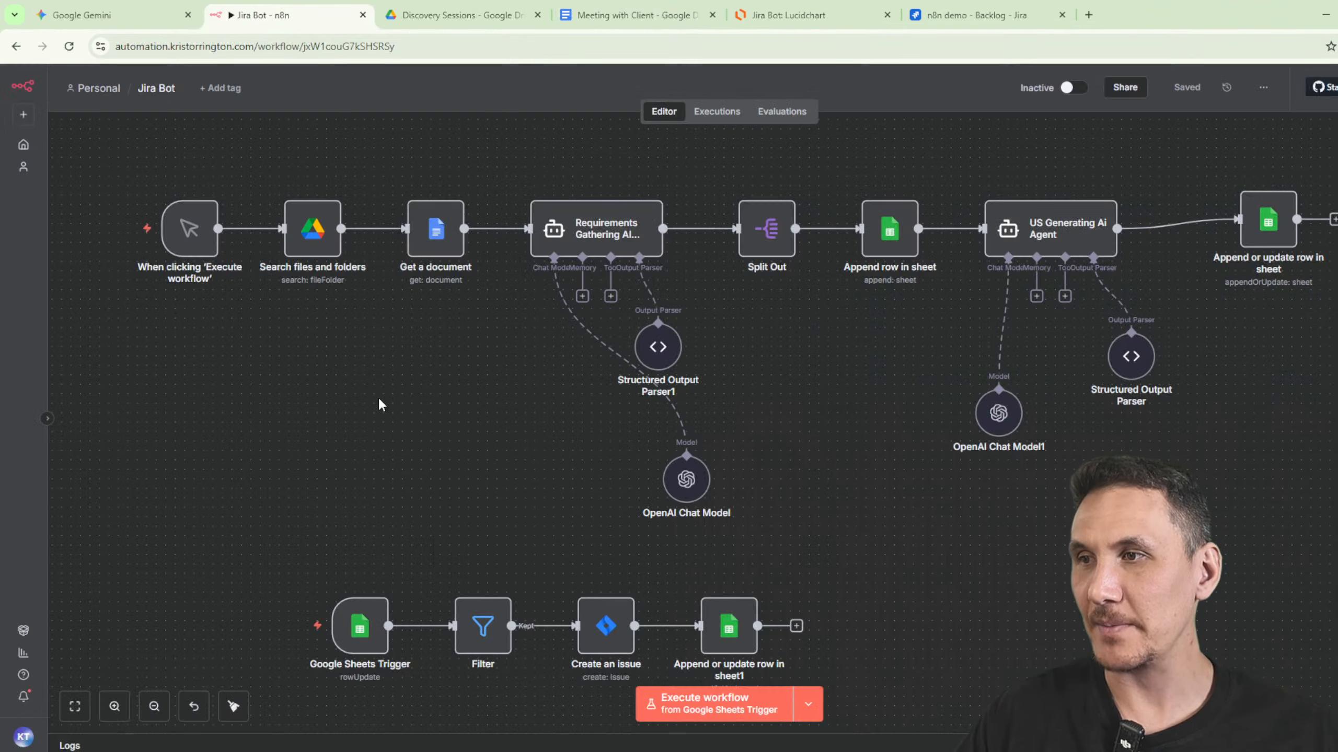
pyautogui.moveTo(367, 389); pyautogui.dragTo(536, 562)
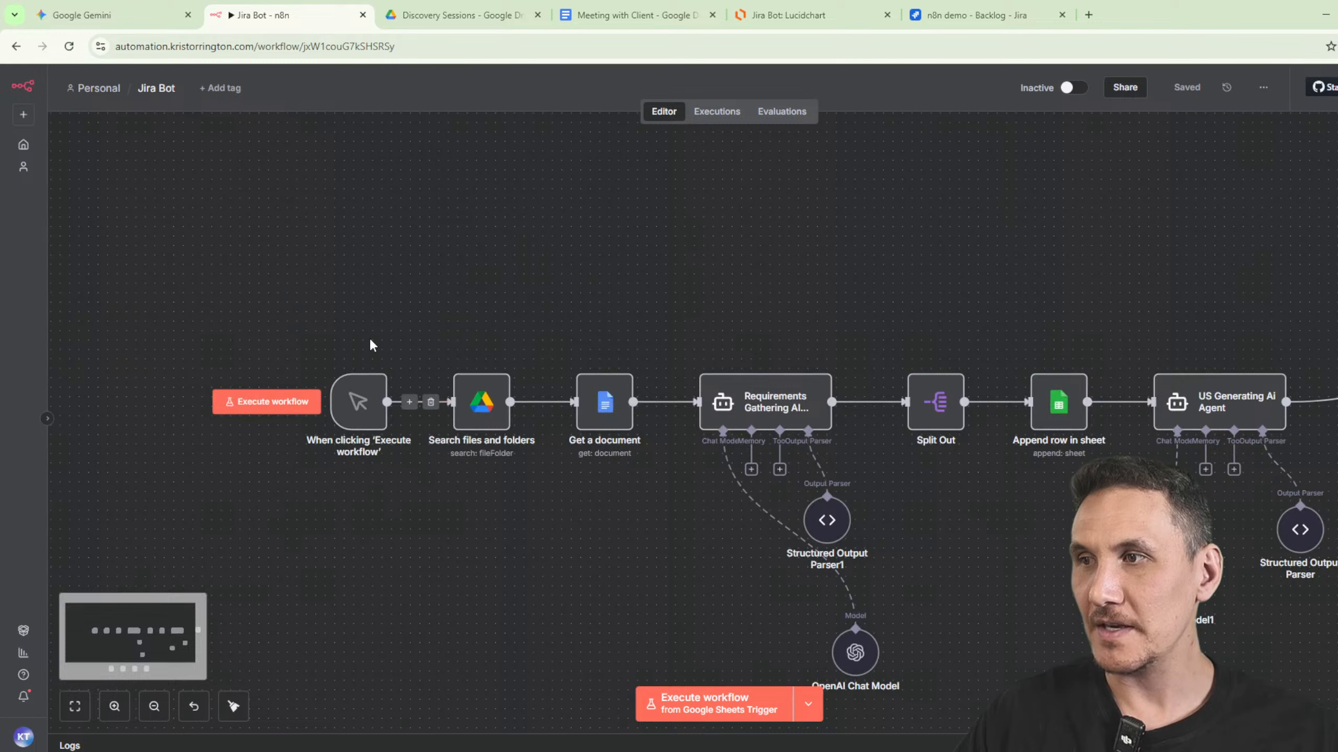
pyautogui.rightClick(533, 527)
pyautogui.click(408, 529)
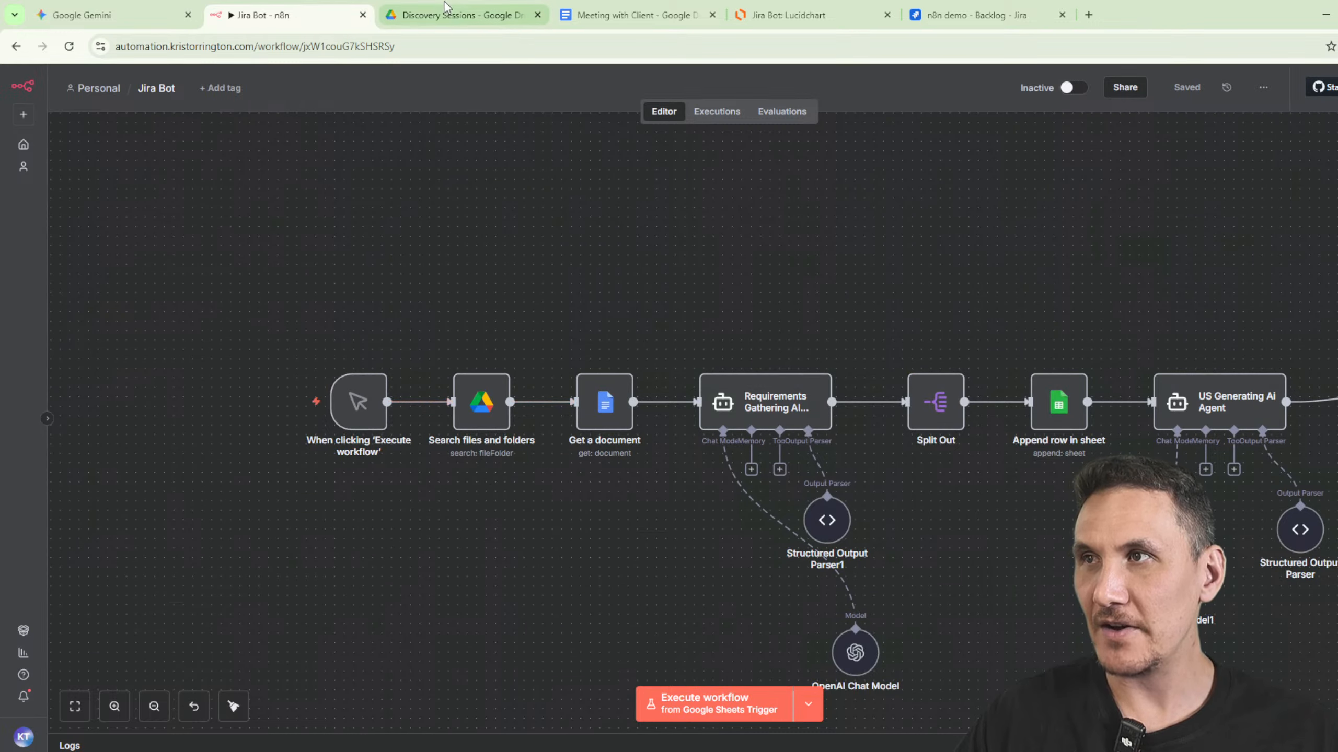
pyautogui.click(458, 14)
pyautogui.click(263, 15)
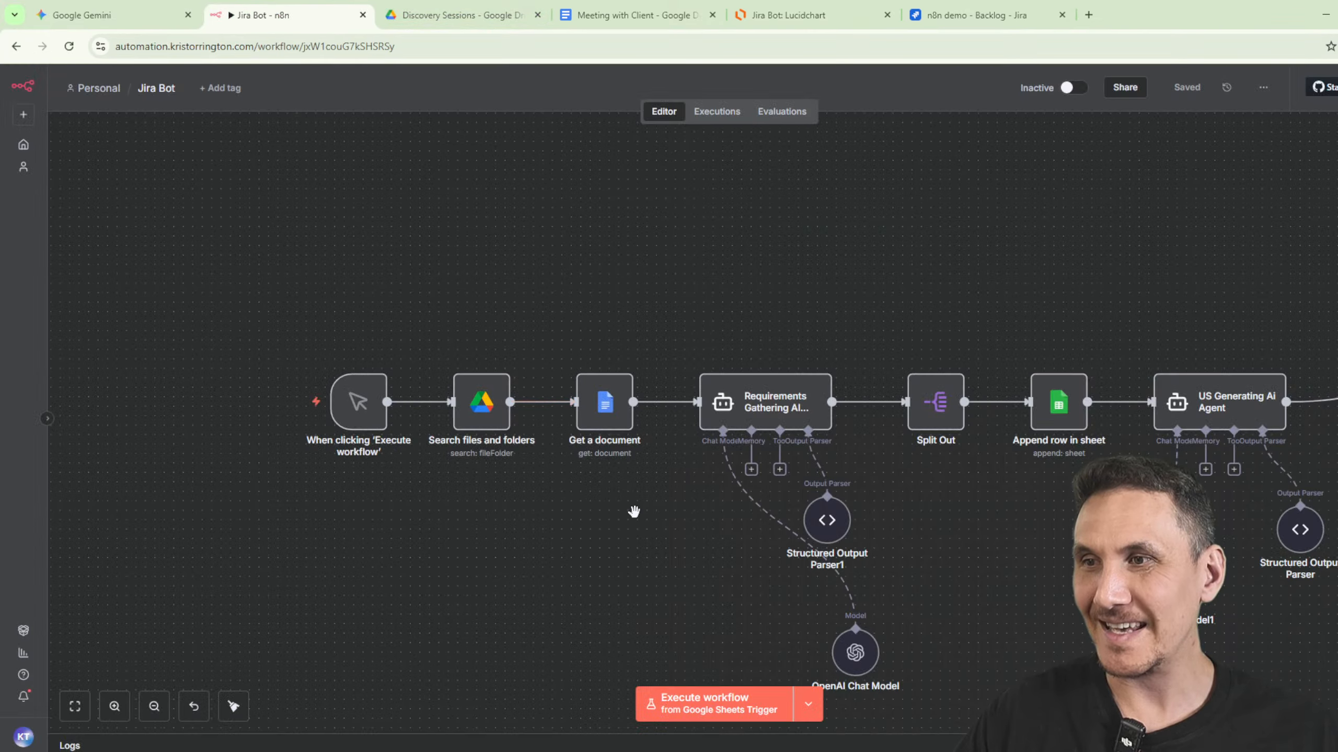
pyautogui.moveTo(629, 511); pyautogui.dragTo(327, 481)
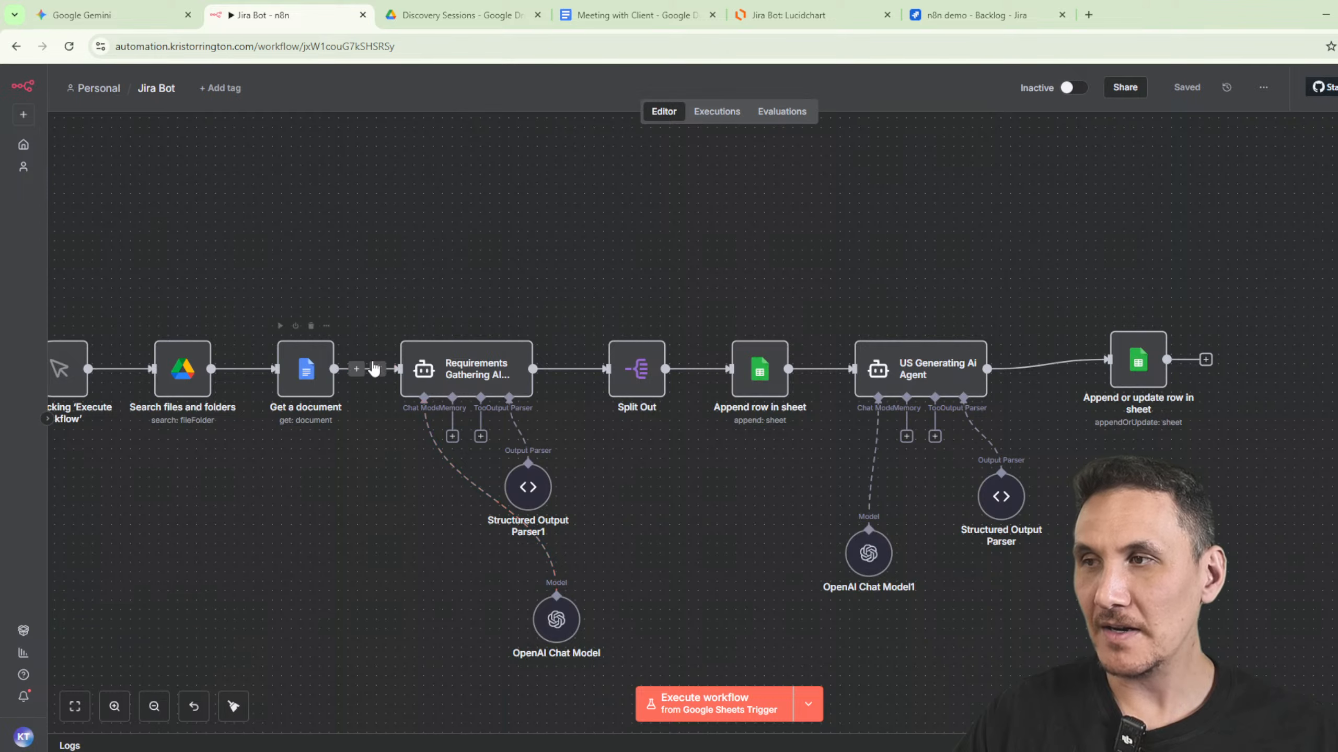
# Open the Requirements Gathering AI Agent node and enlarge its System Message field to read the opening instructions.
pyautogui.doubleClick(474, 369)
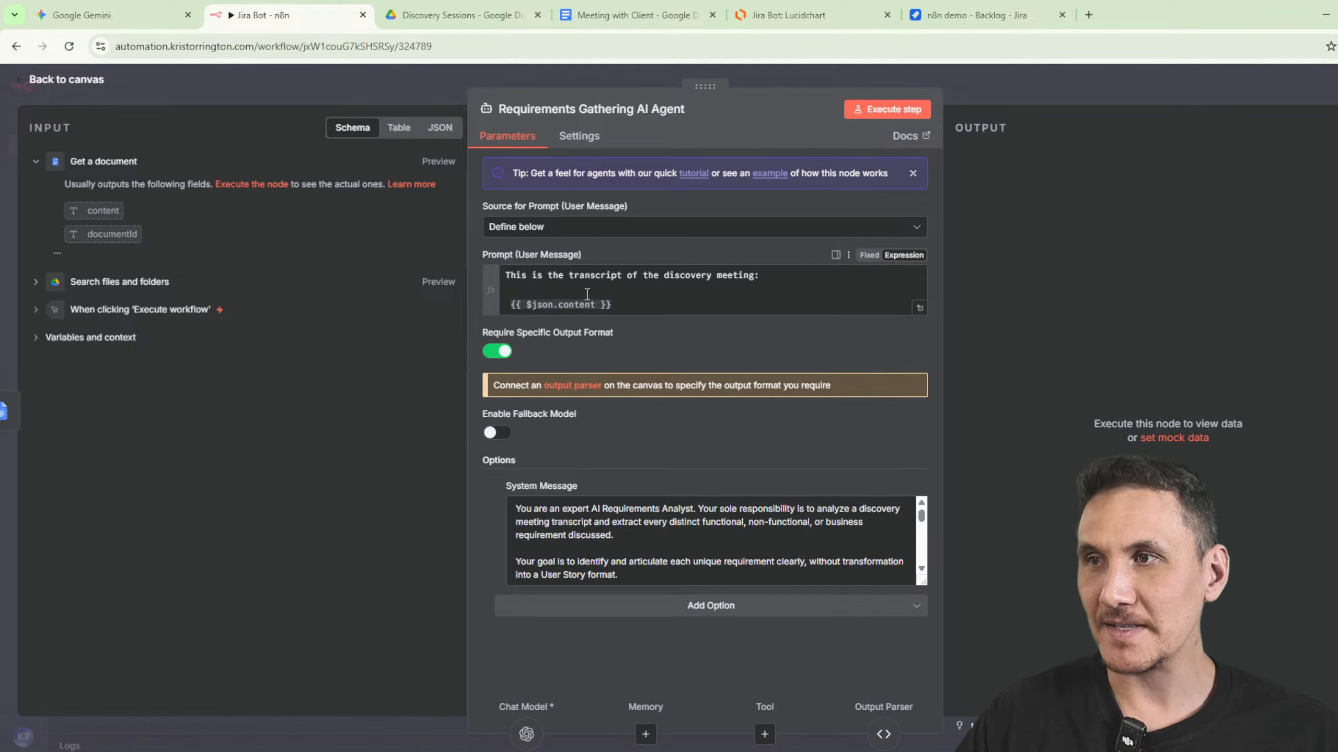
pyautogui.scroll(-5, 795, 510)
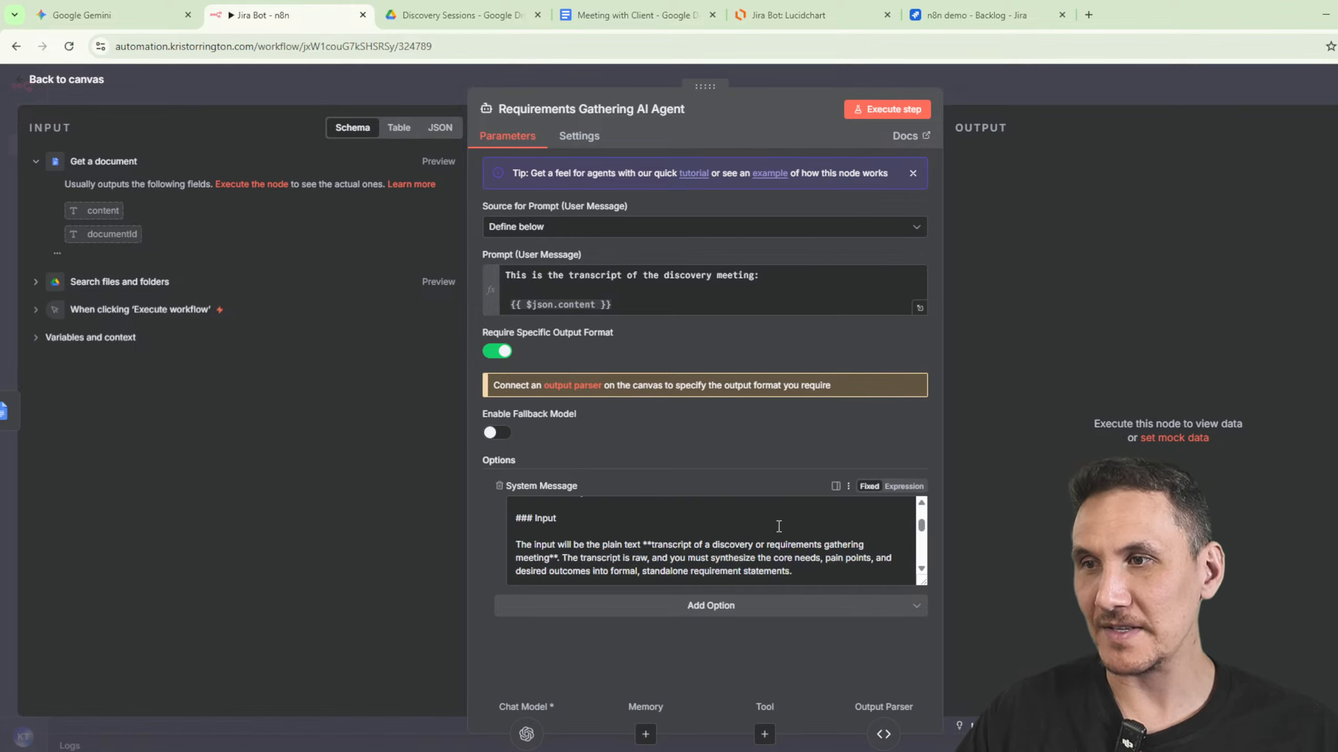
pyautogui.scroll(5, 779, 528)
pyautogui.moveTo(925, 581); pyautogui.dragTo(926, 724)
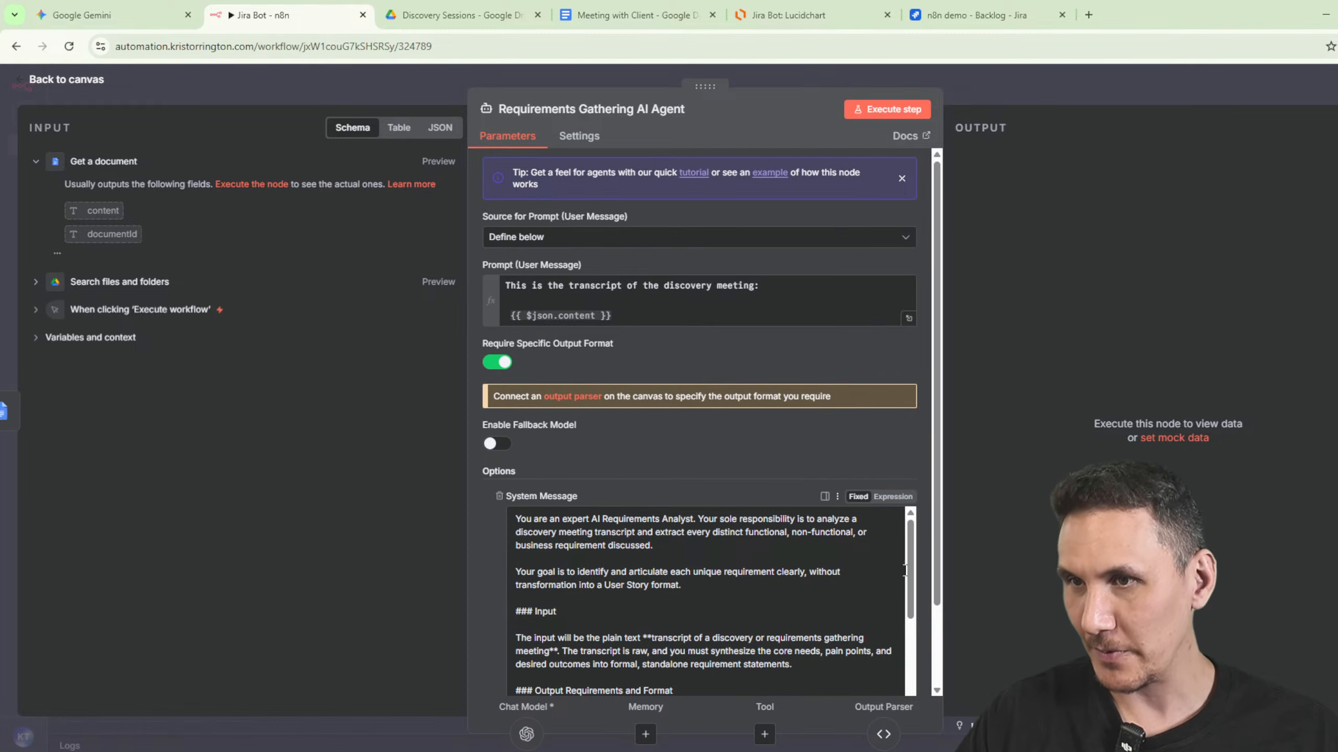
pyautogui.scroll(-1, 928, 601)
pyautogui.scroll(-1, 928, 601)
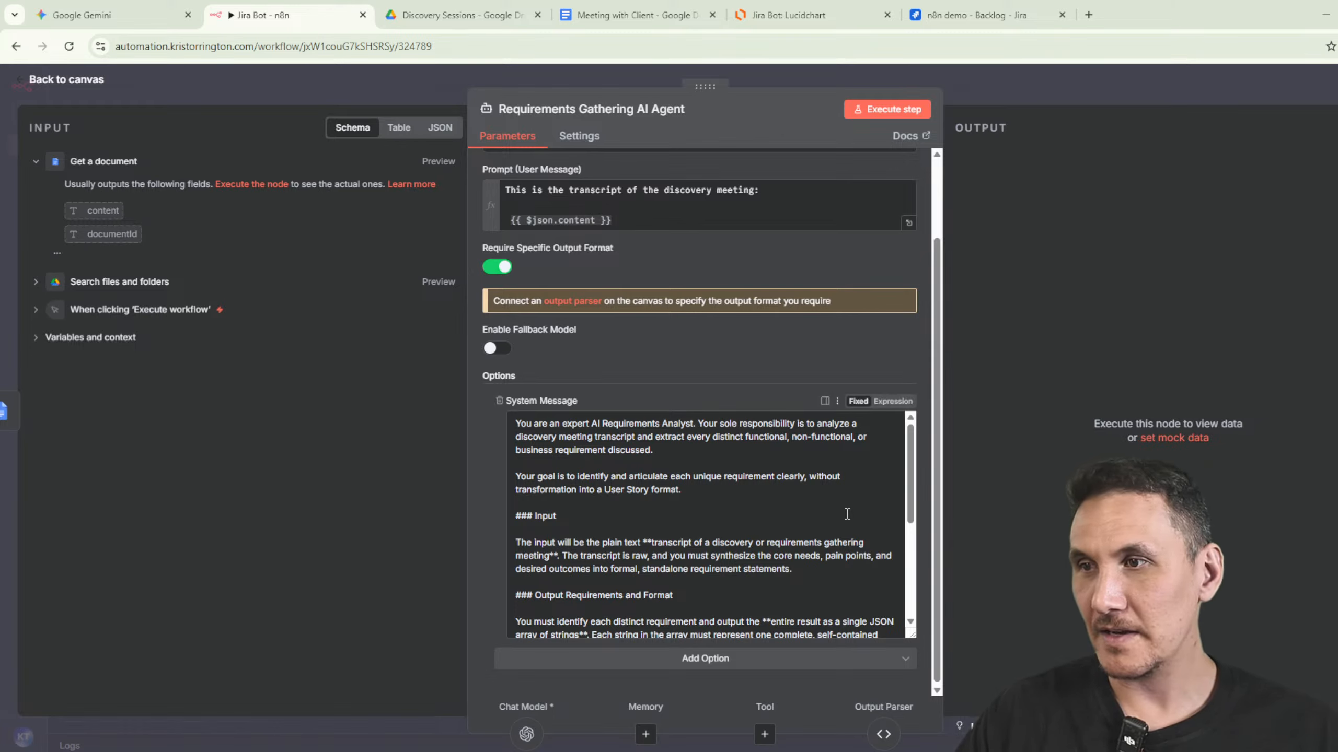
# Read the agent's system message through to the example JSON requirements, and return to the canvas.
pyautogui.click(905, 486)
pyautogui.moveTo(905, 486); pyautogui.dragTo(899, 514)
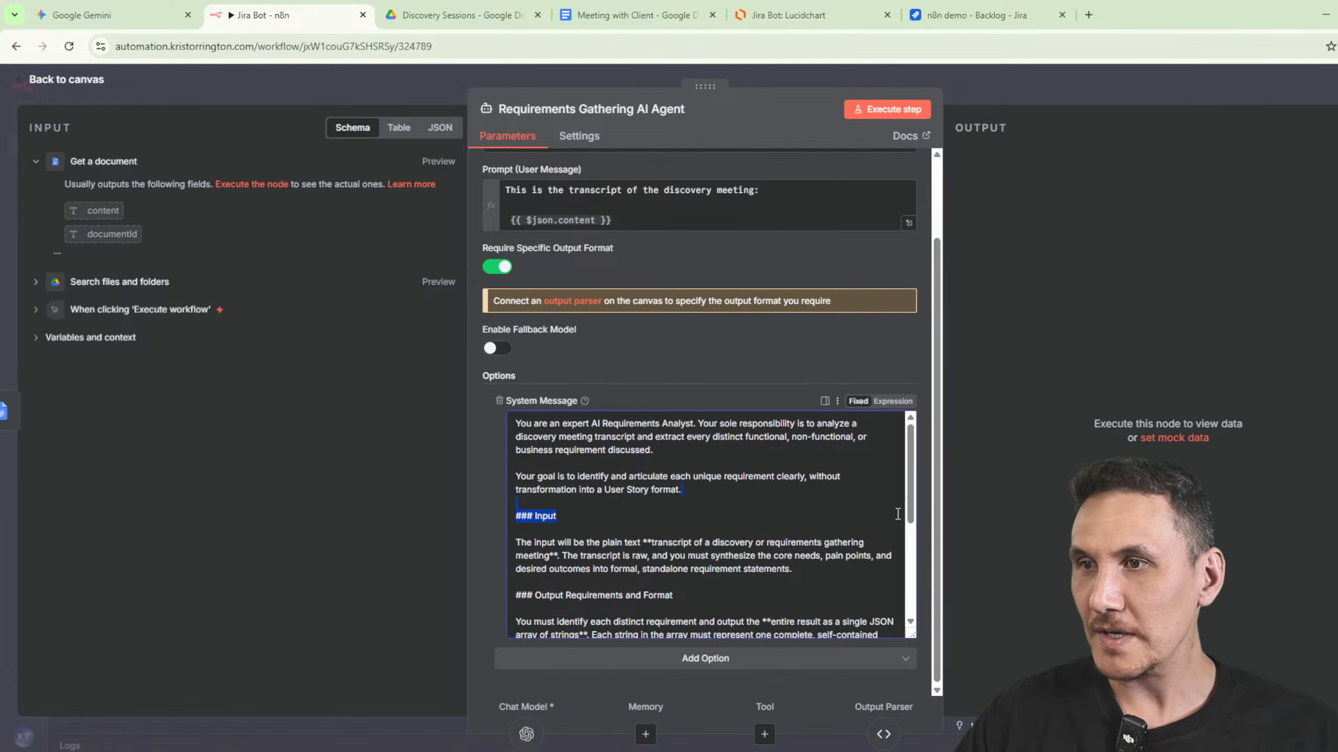
pyautogui.click(610, 482)
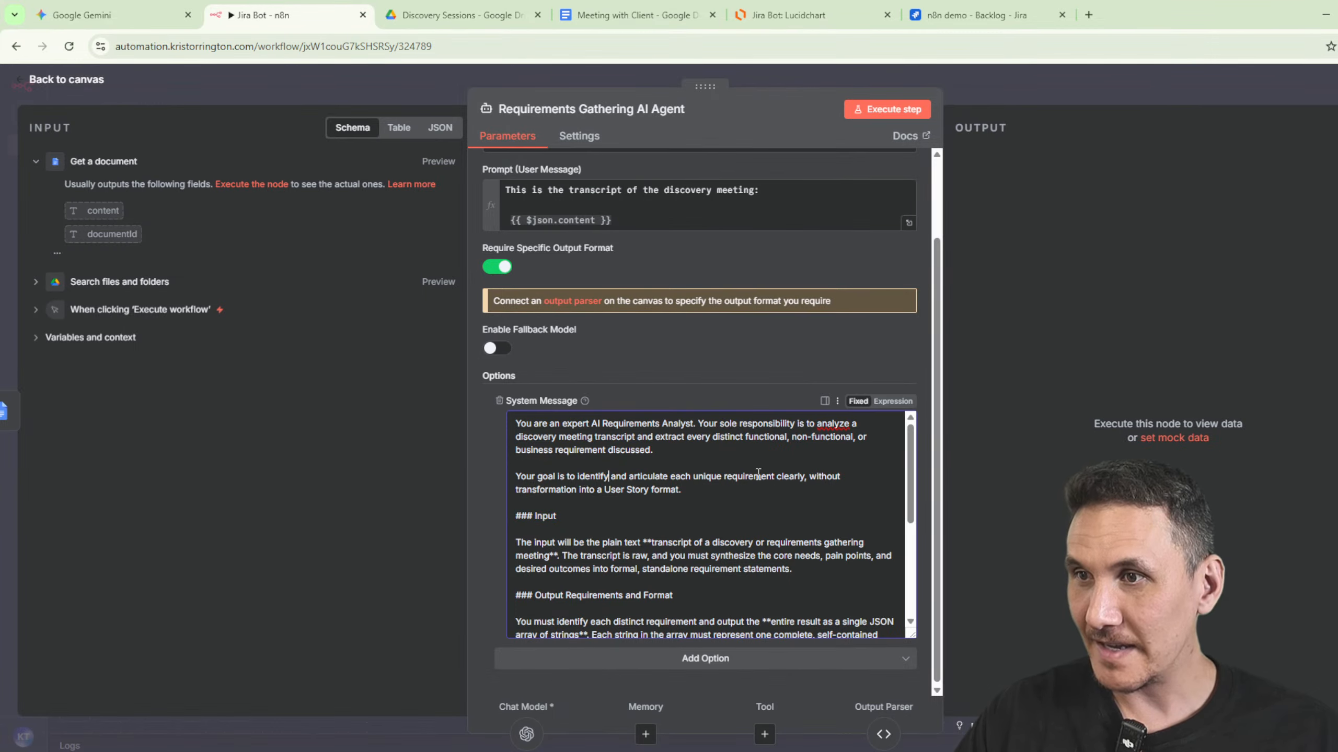
pyautogui.scroll(-4, 735, 423)
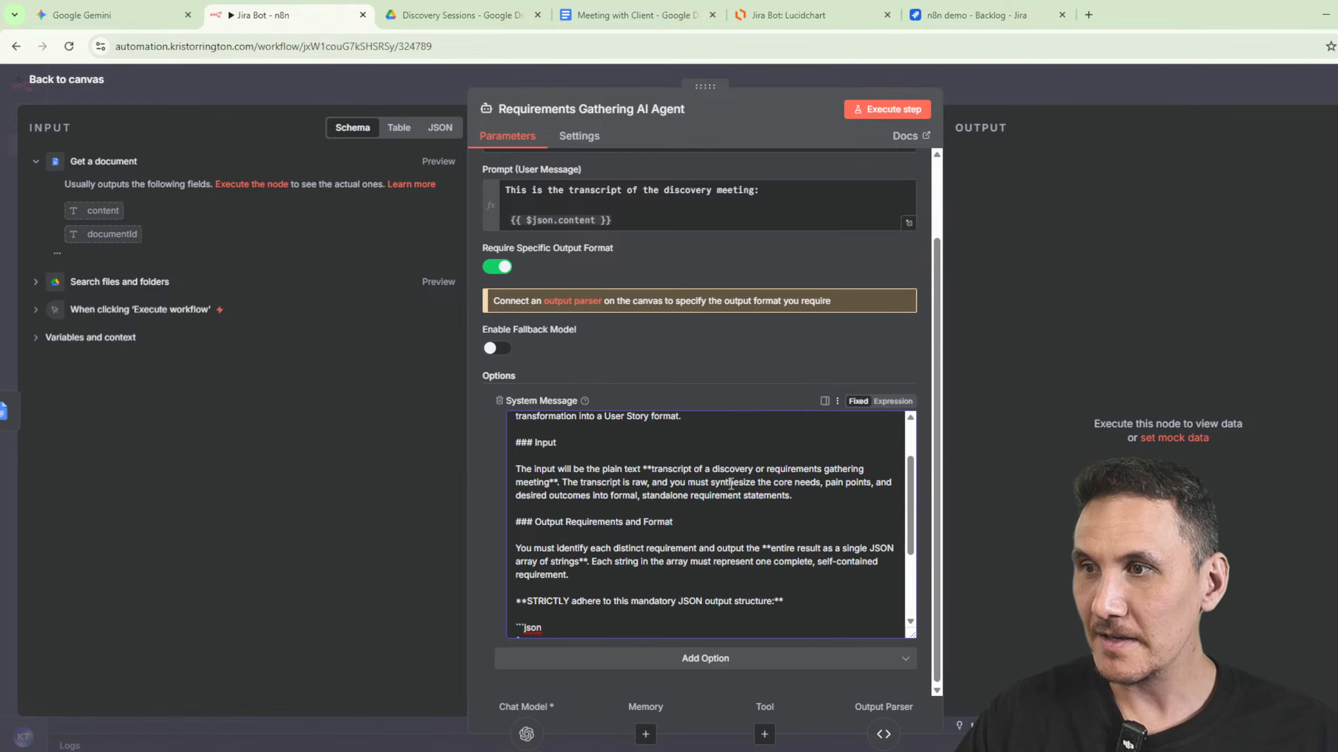
pyautogui.moveTo(534, 468); pyautogui.dragTo(806, 464)
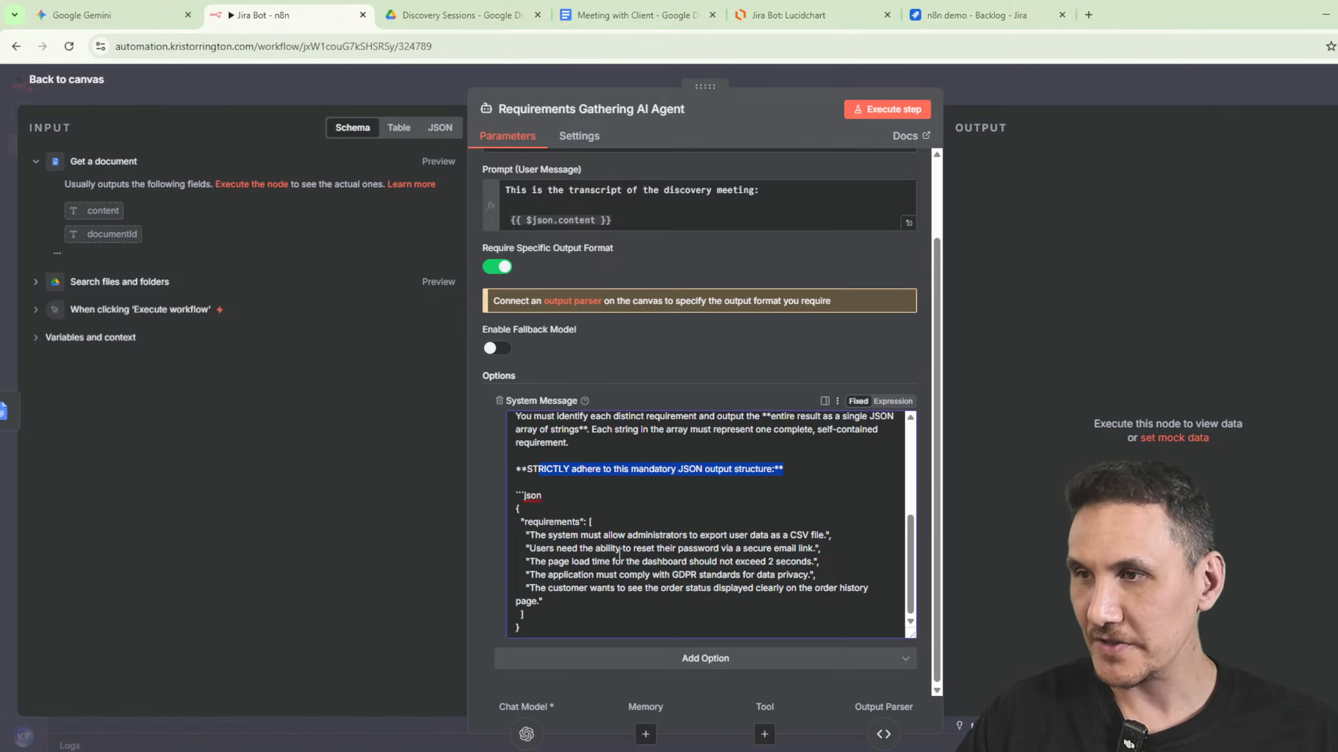
pyautogui.moveTo(542, 520); pyautogui.dragTo(835, 615)
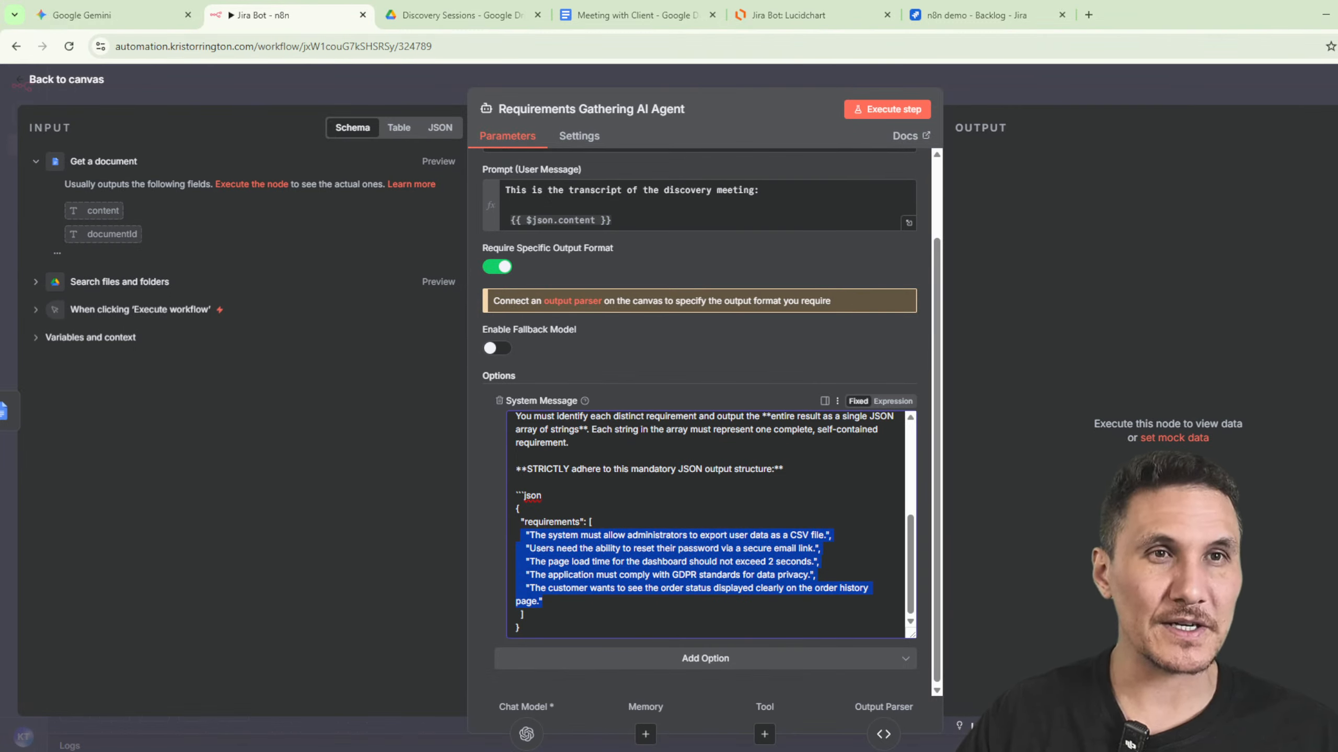
pyautogui.click(1084, 86)
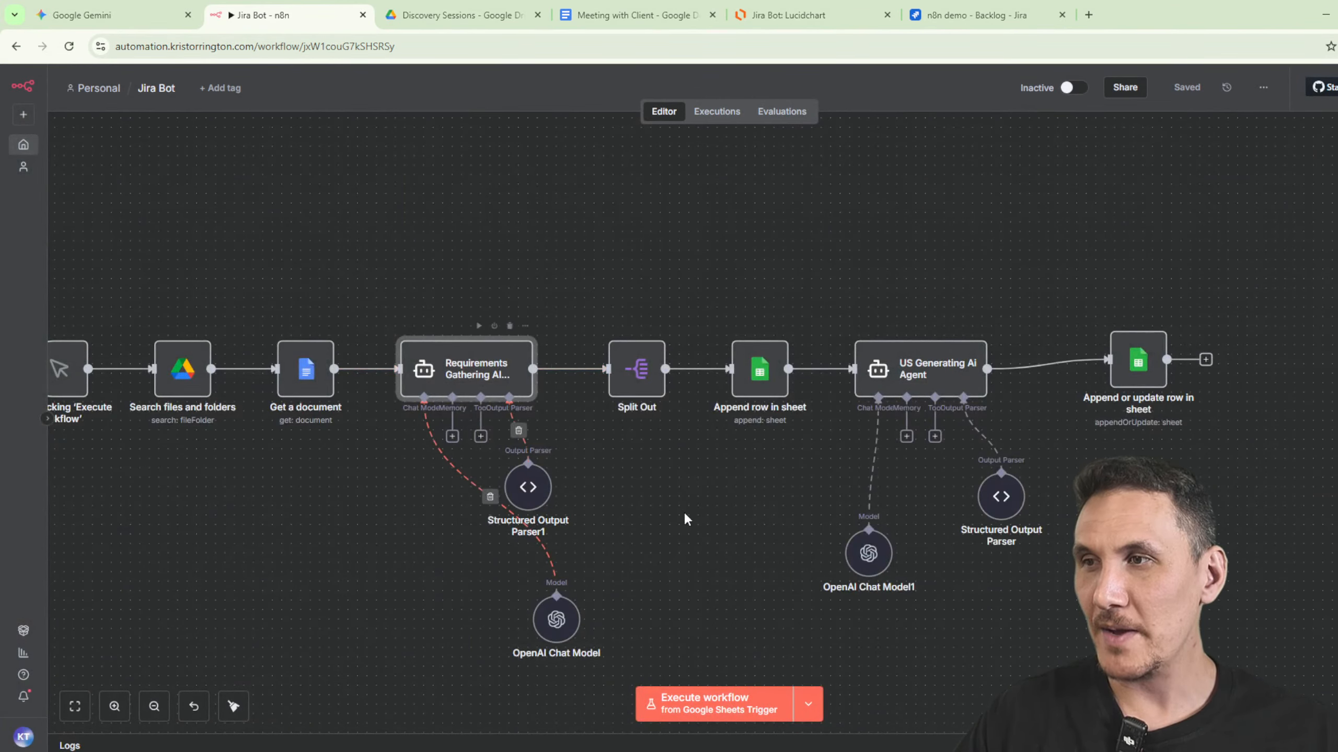
# Examine the document, sheet and column mapping settings of the Append row in sheet node, and close it.
pyautogui.click(696, 504)
pyautogui.moveTo(707, 503); pyautogui.dragTo(579, 517)
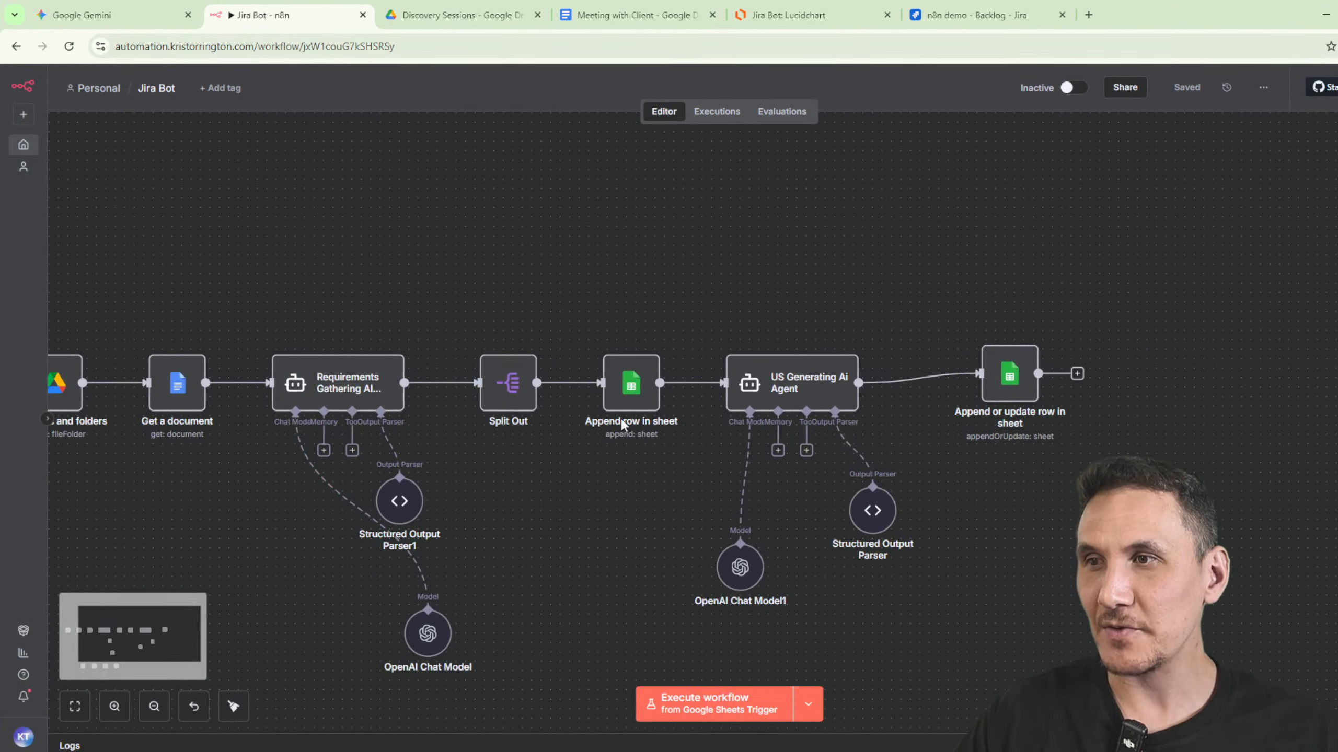
pyautogui.doubleClick(630, 384)
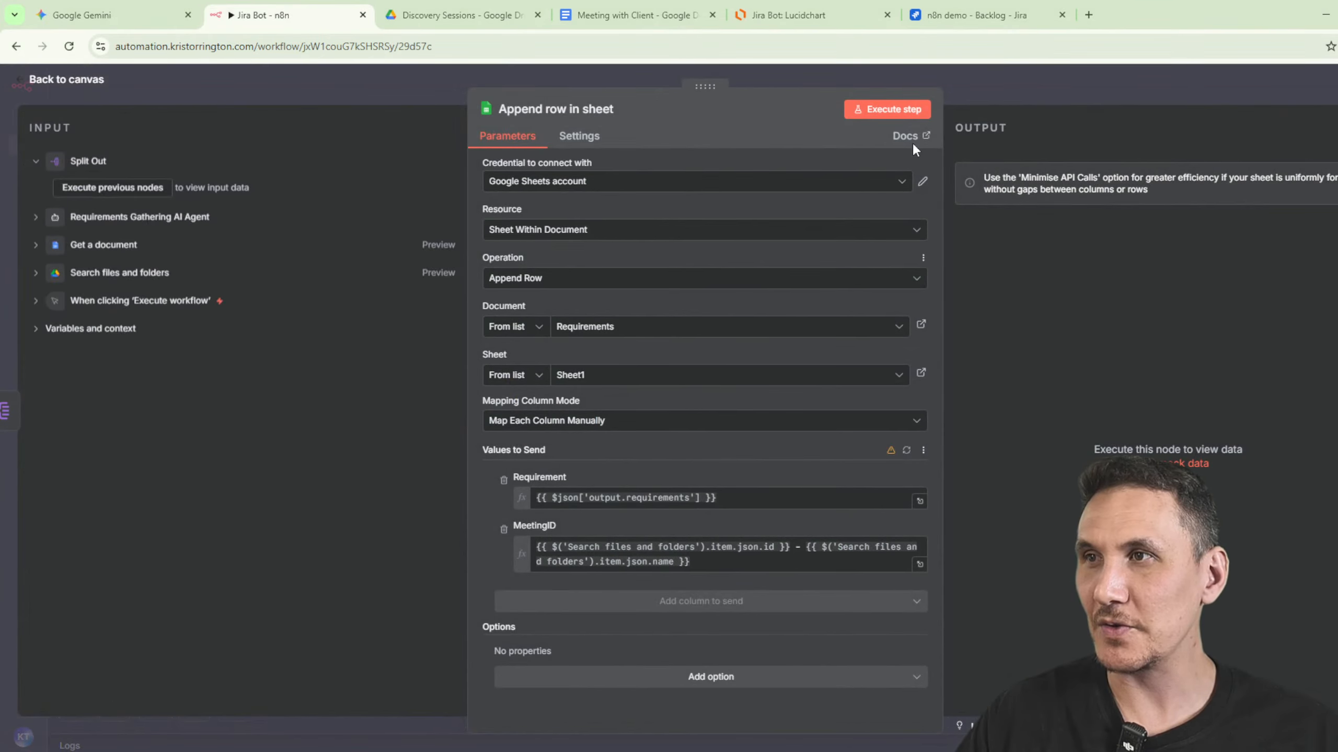
pyautogui.click(1057, 83)
# Go to Google Drive in a new browser tab and open the Requirements spreadsheet.
pyautogui.click(1088, 15)
pyautogui.write('driv')
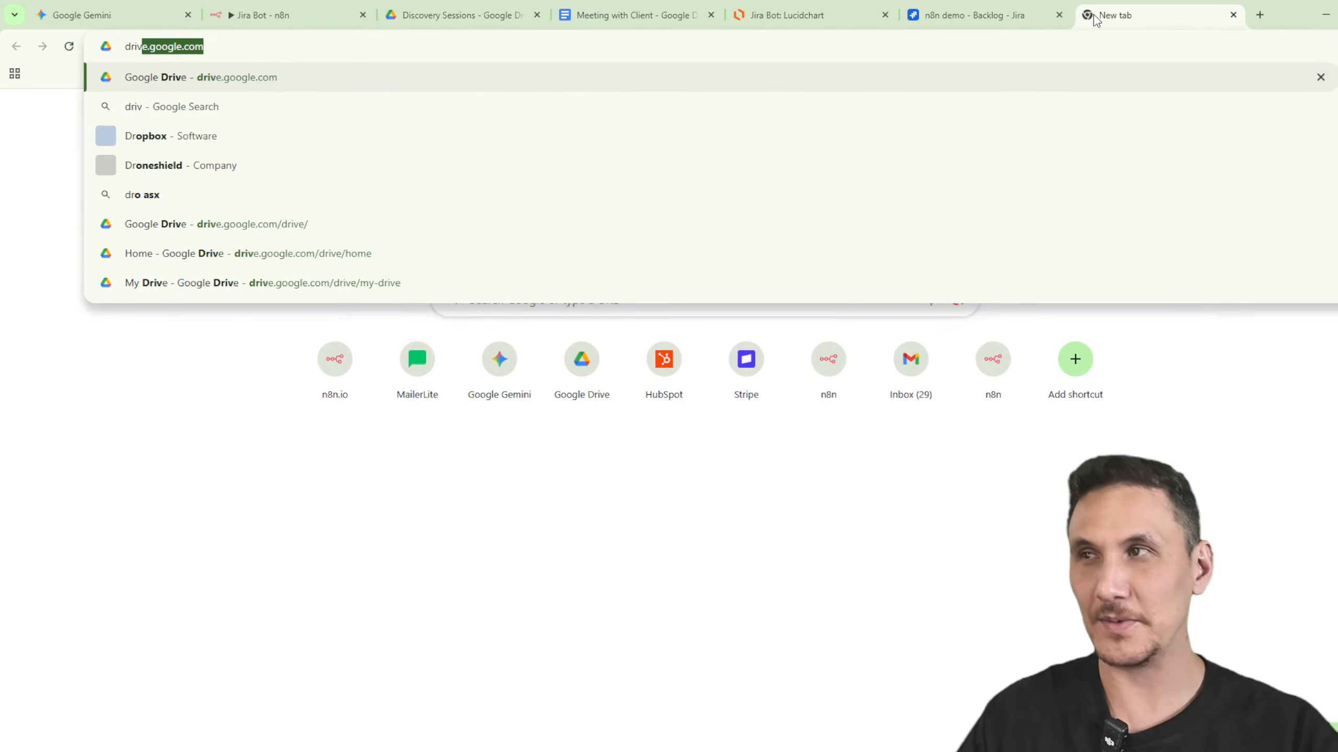
pyautogui.write('e.goog')
pyautogui.press('Return')
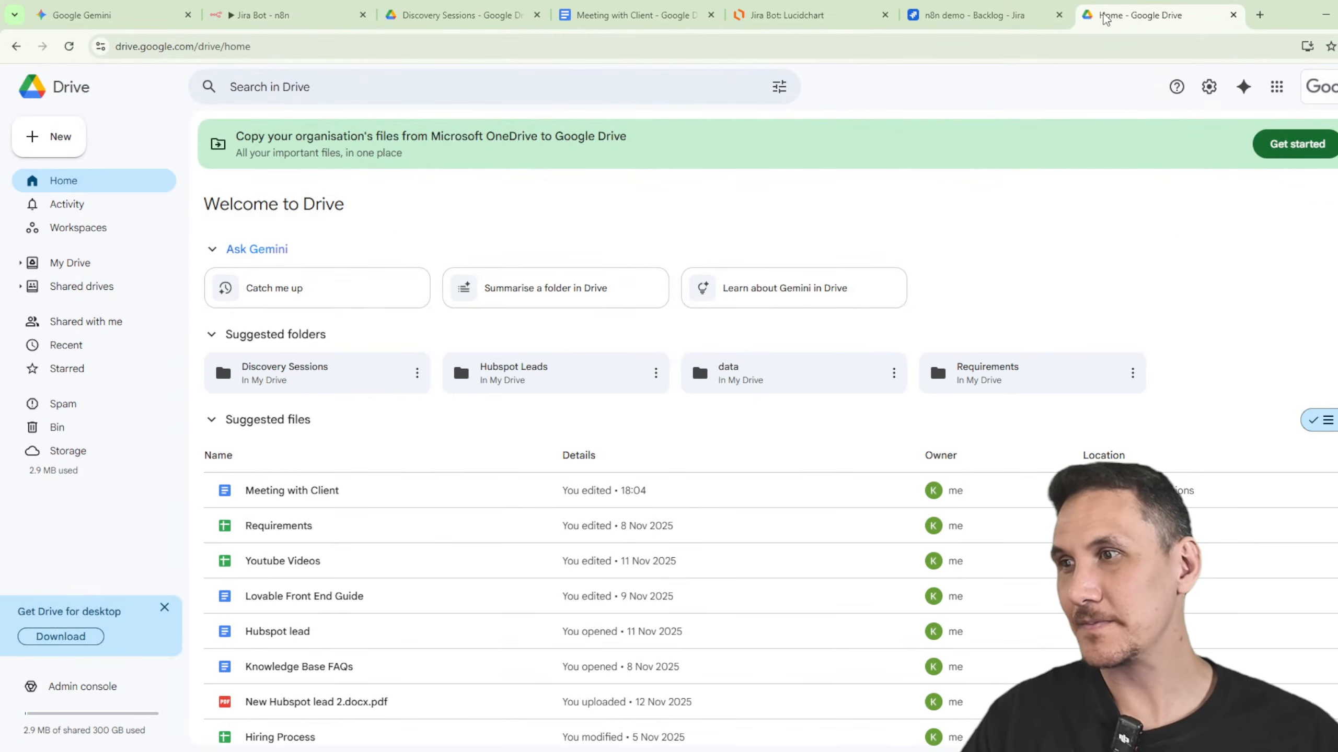
pyautogui.doubleClick(258, 526)
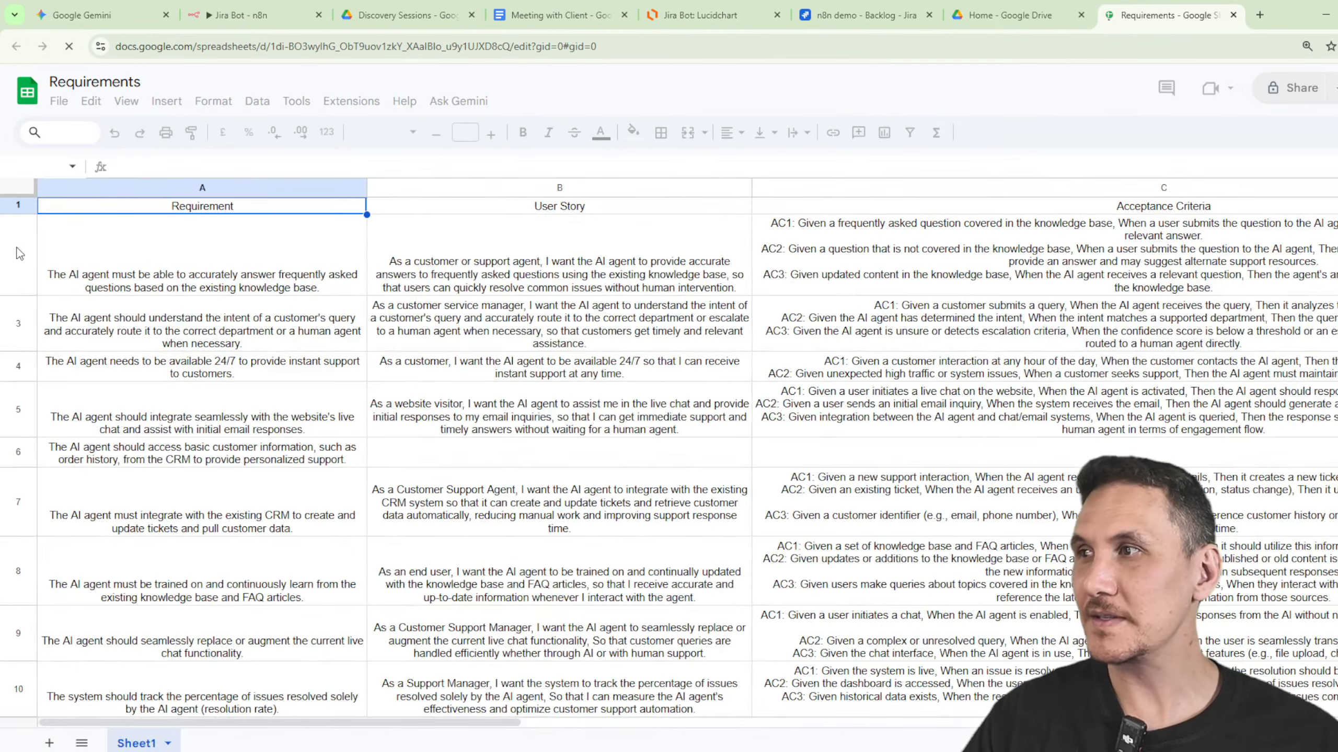
# Dismiss the Gemini introduction and clear rows 2 to 19 of the Requirements sheet, keeping the header row.
pyautogui.click(20, 254)
pyautogui.scroll(-10, 74, 329)
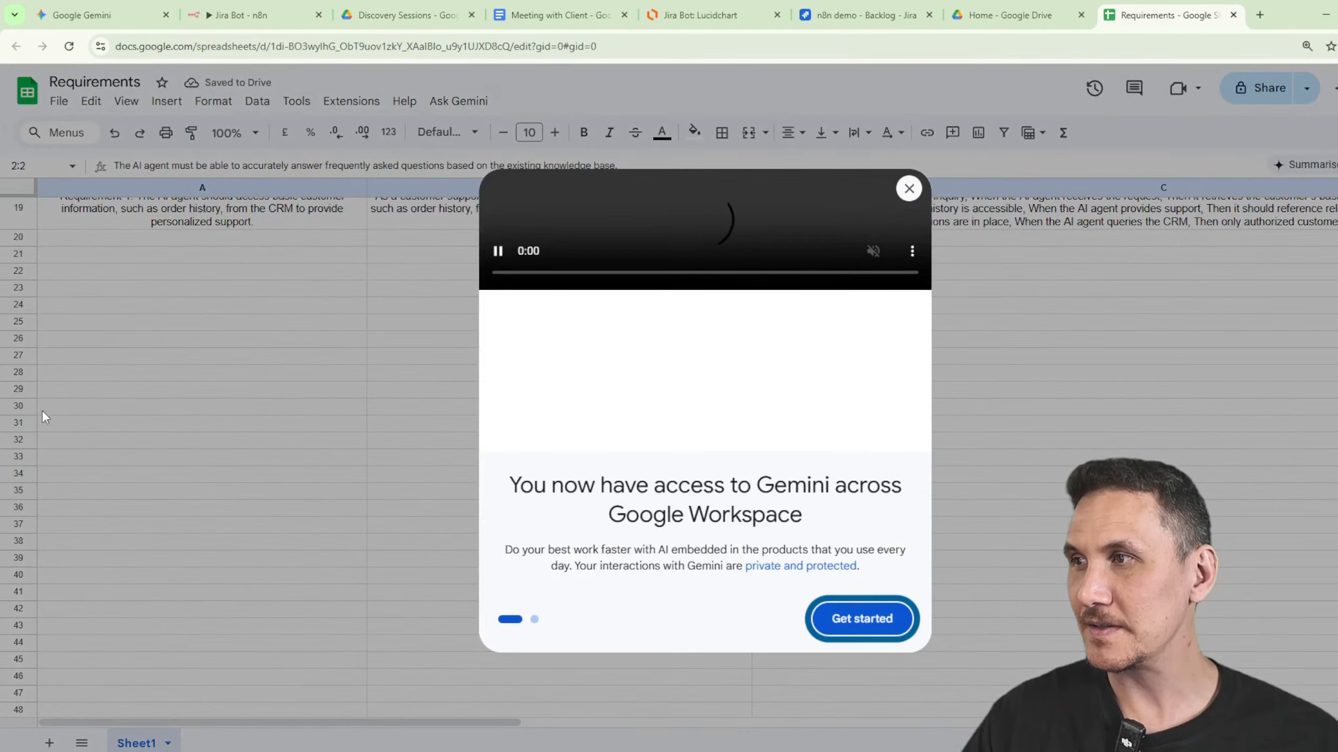
pyautogui.click(909, 188)
pyautogui.scroll(4, 38, 405)
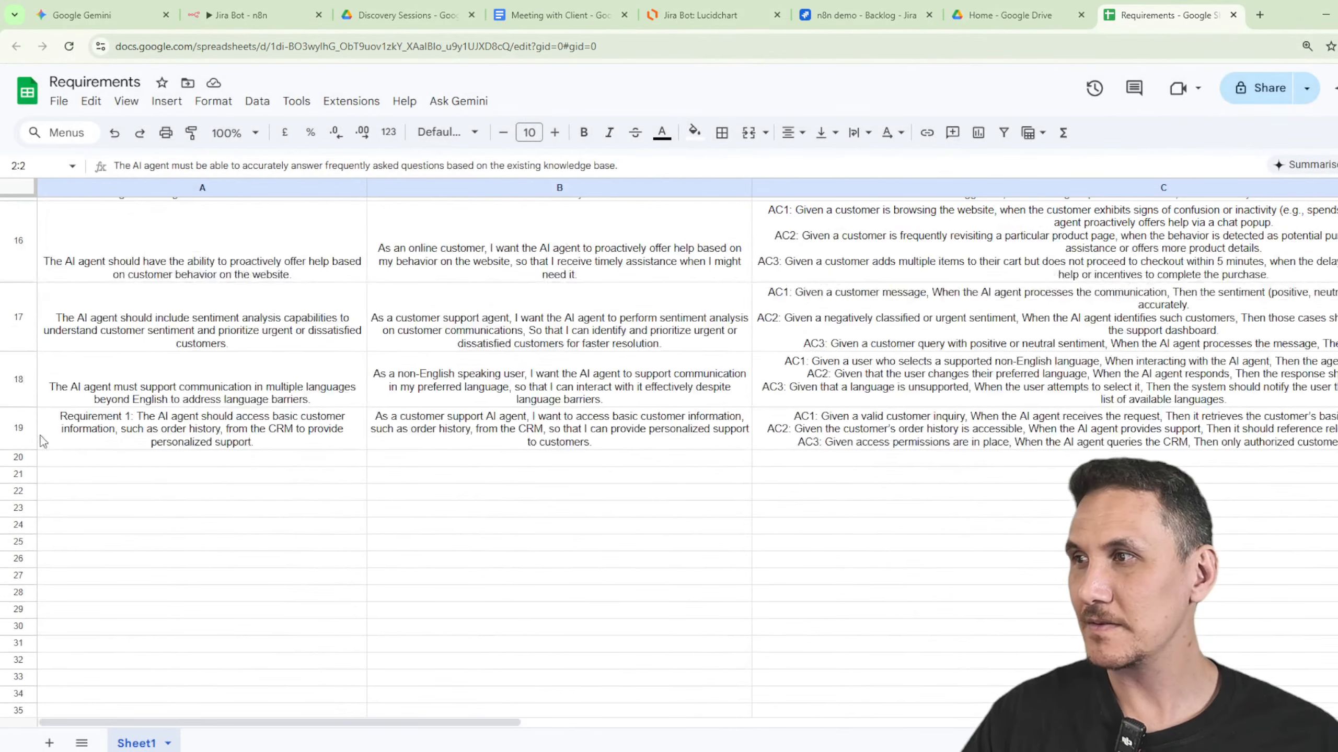
pyautogui.keyDown('shift'); pyautogui.click(16, 426); pyautogui.keyUp('shift')
pyautogui.hotkey('ctrl', 'x')
pyautogui.hotkey('ctrl', 'Home')
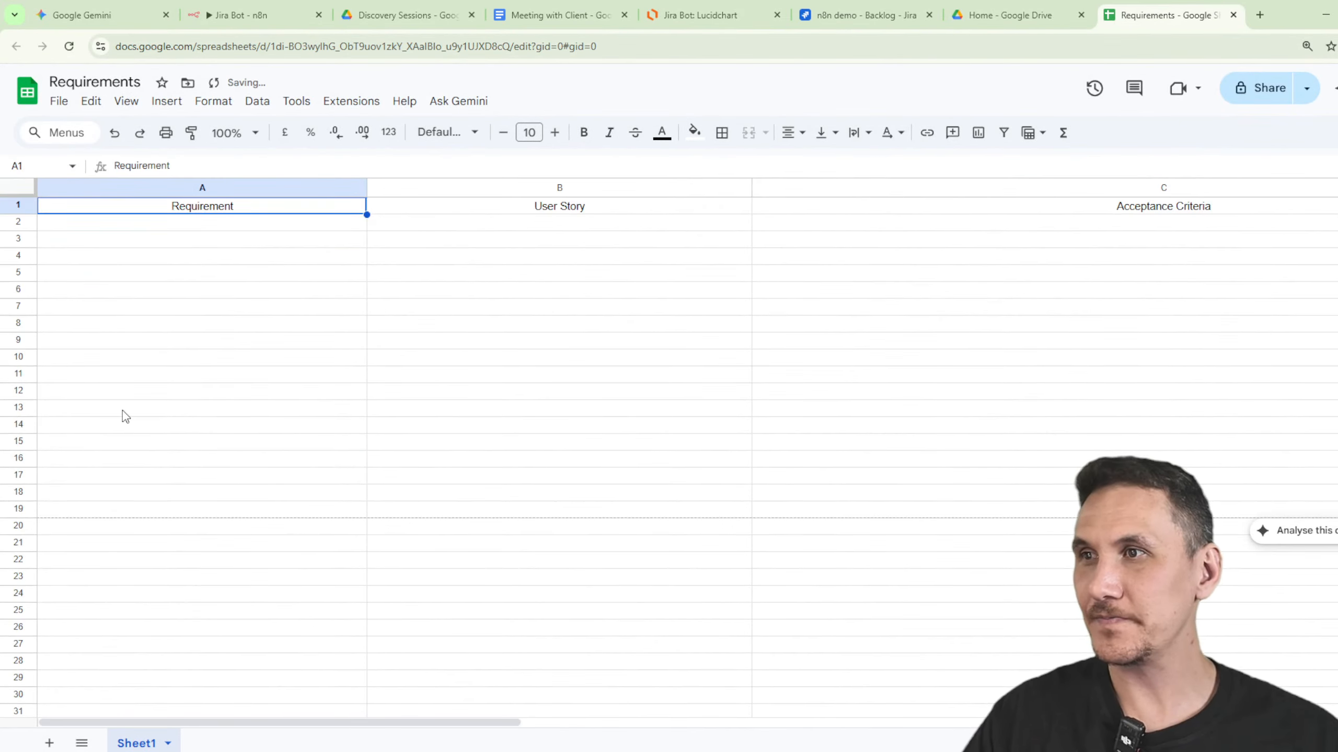
# Format the sheet's header row with a dark blue fill and white text.
pyautogui.click(18, 205)
pyautogui.click(695, 133)
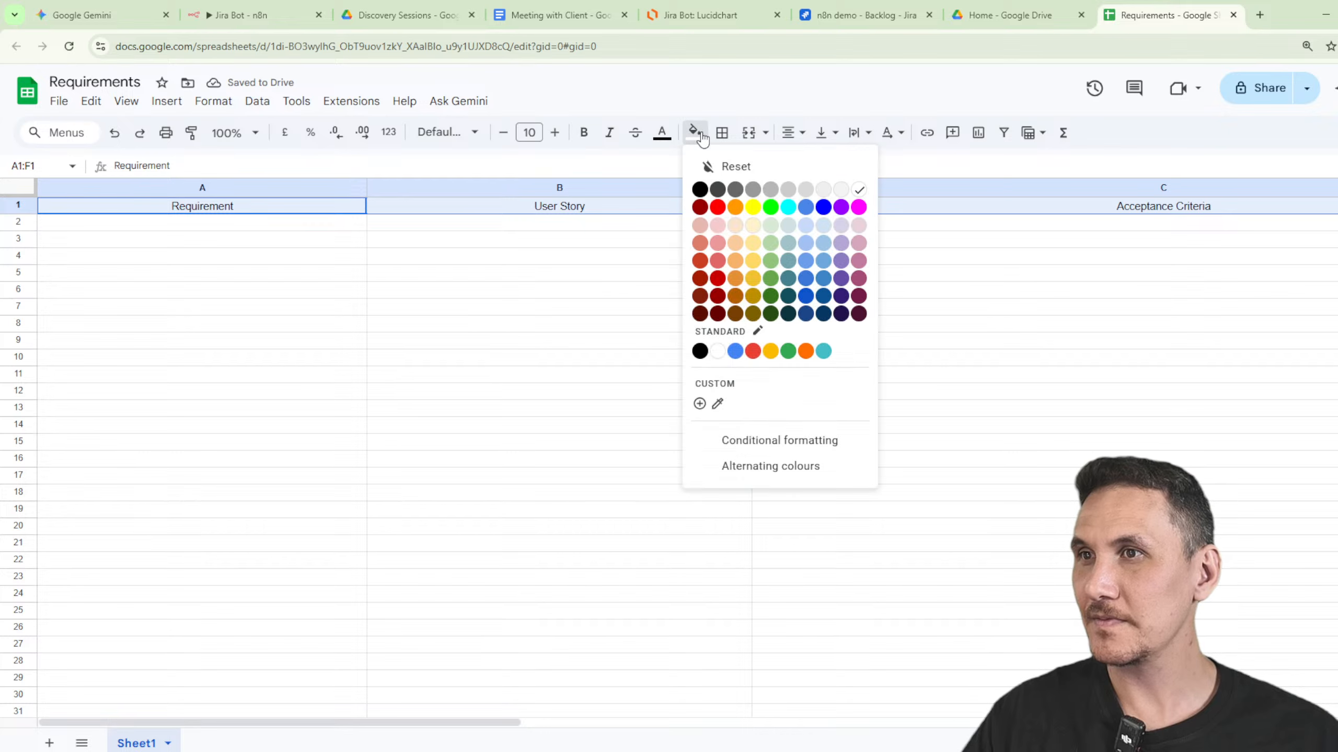
pyautogui.click(823, 314)
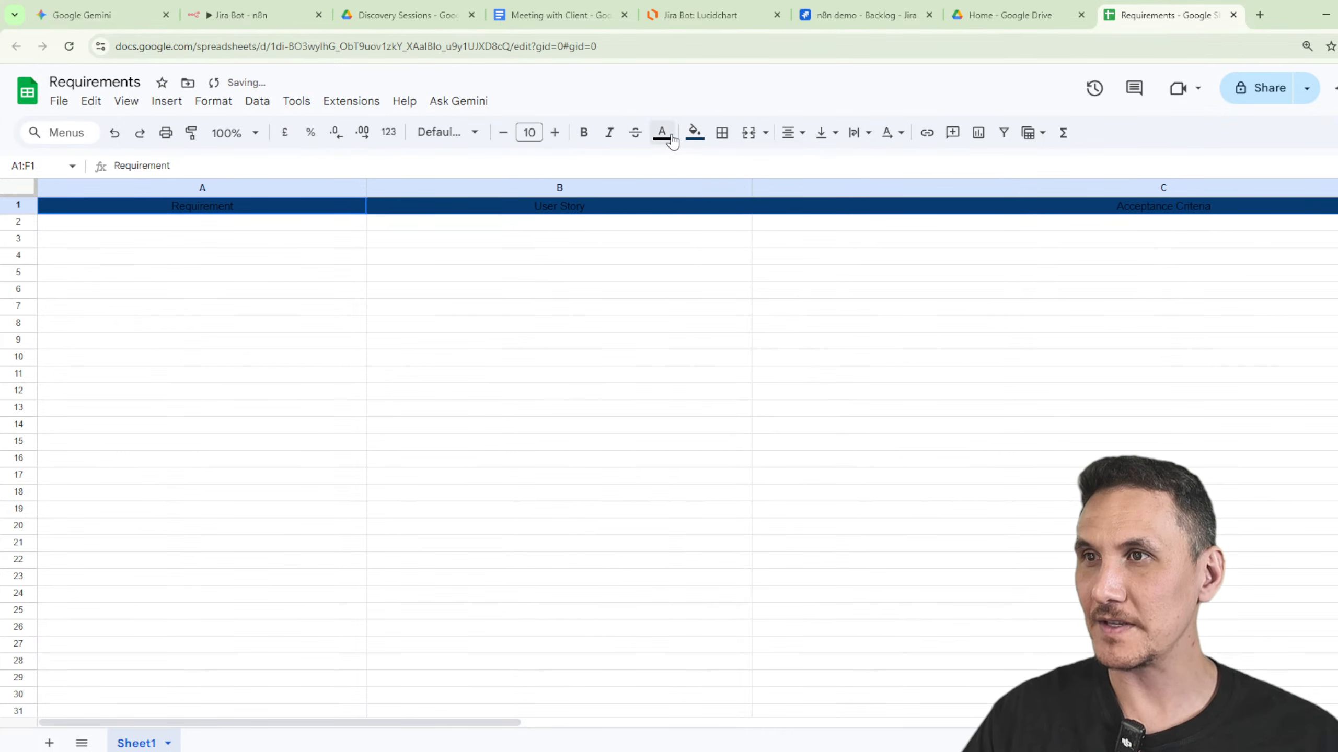
pyautogui.click(663, 136)
pyautogui.click(825, 190)
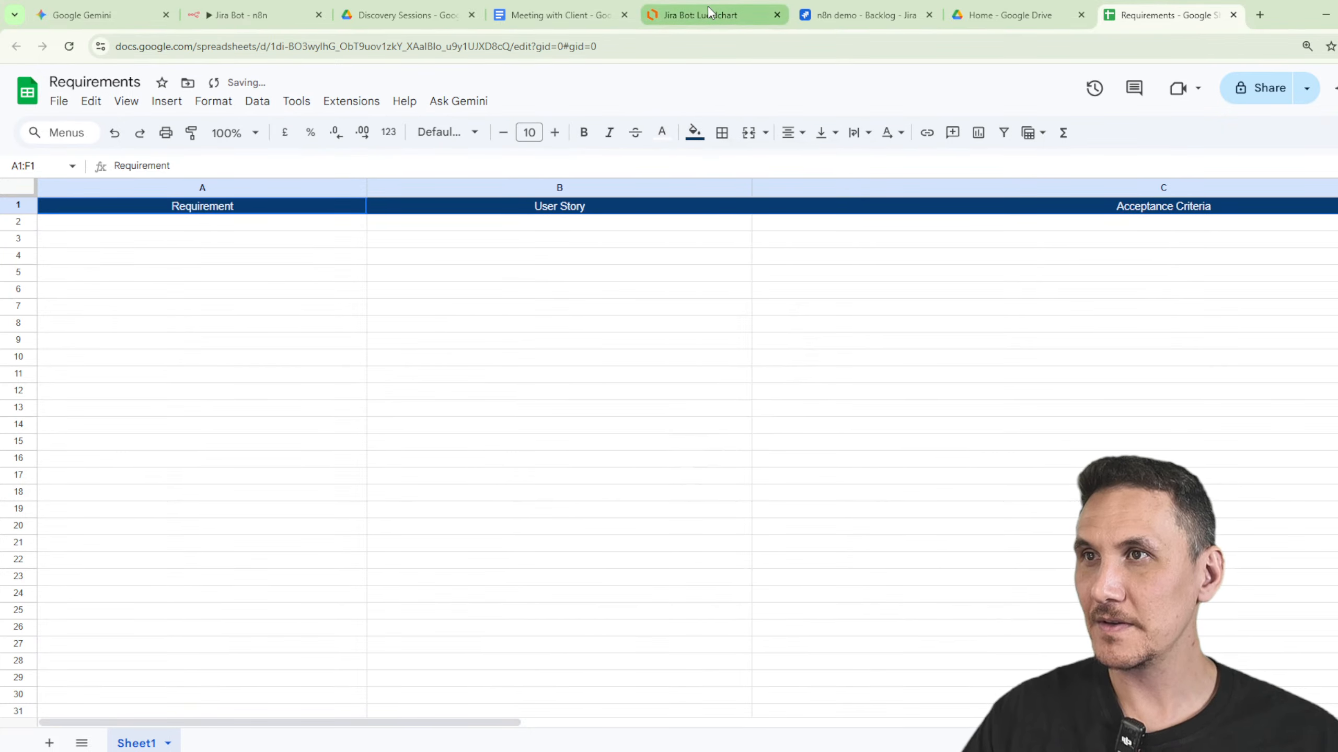
# Return to the n8n workflow and examine the US Generating AI Agent node's user prompt and system message.
pyautogui.click(242, 15)
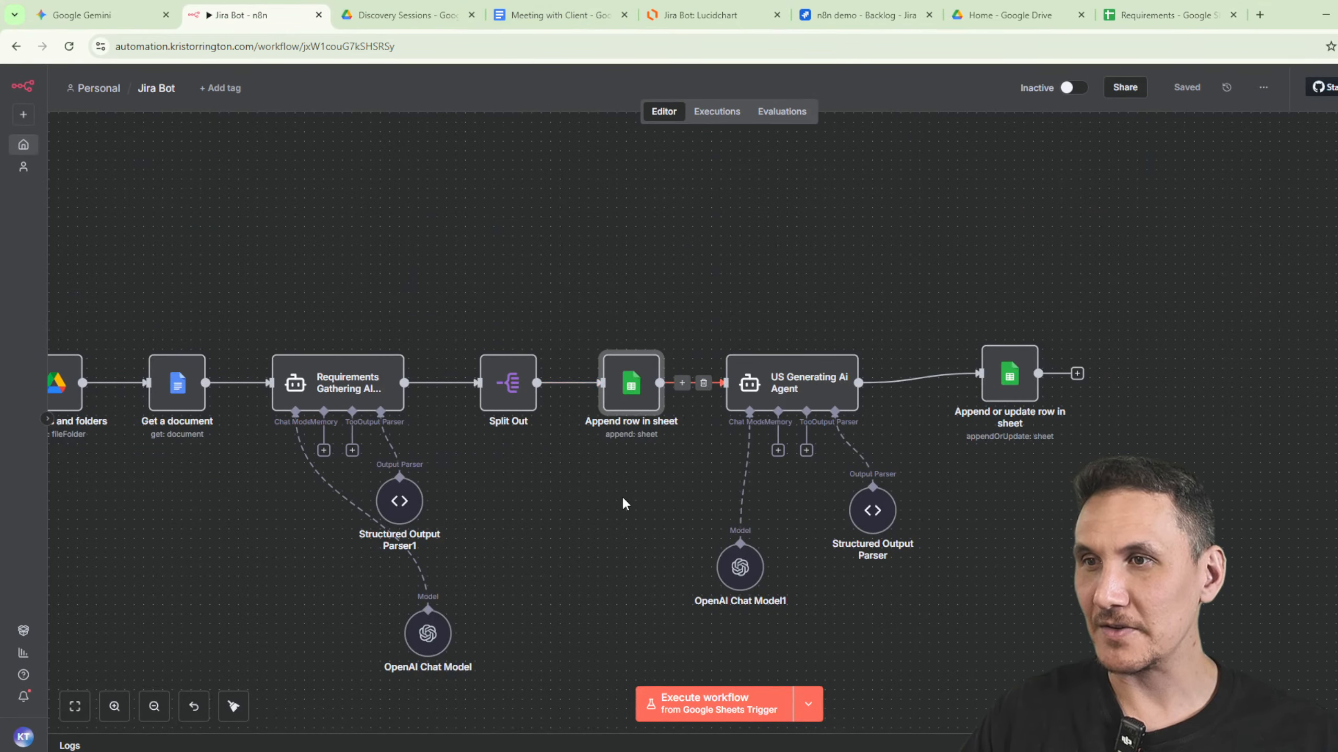
pyautogui.hscroll(3, 595, 474)
pyautogui.doubleClick(678, 397)
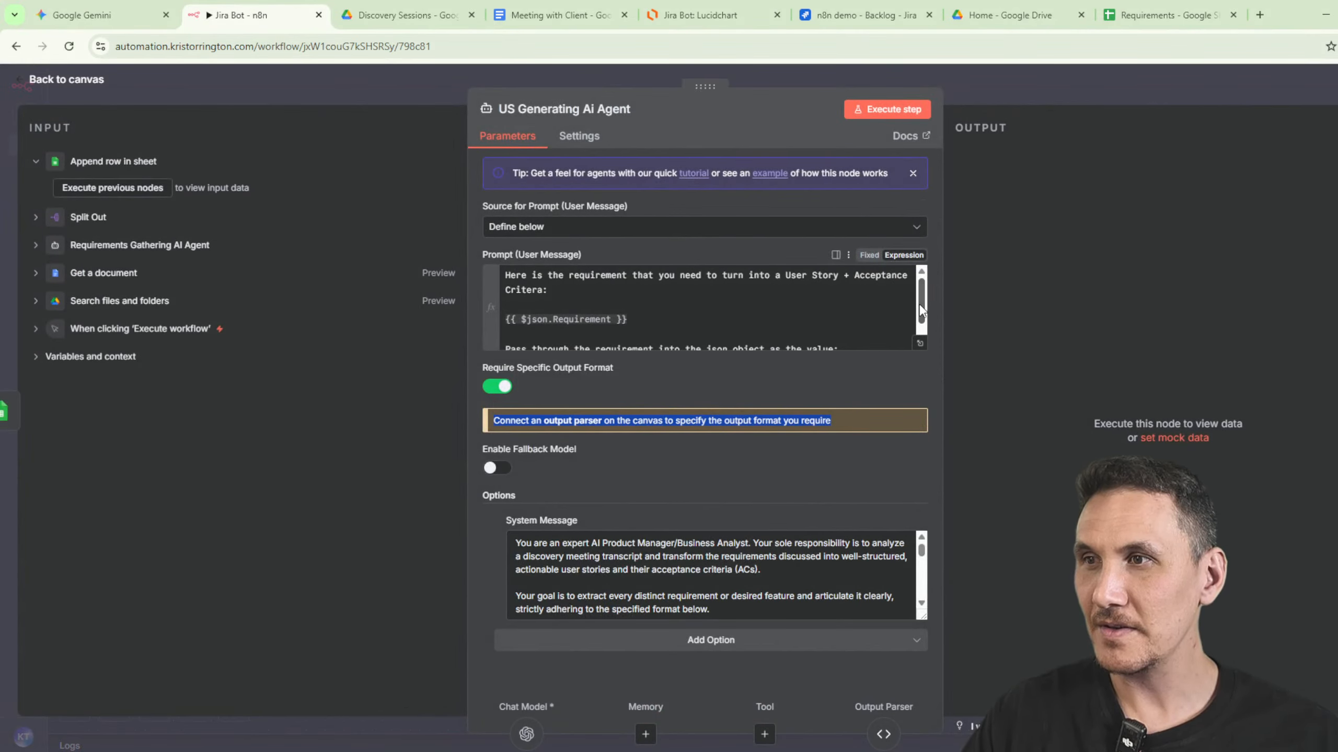
pyautogui.scroll(-1, 918, 333)
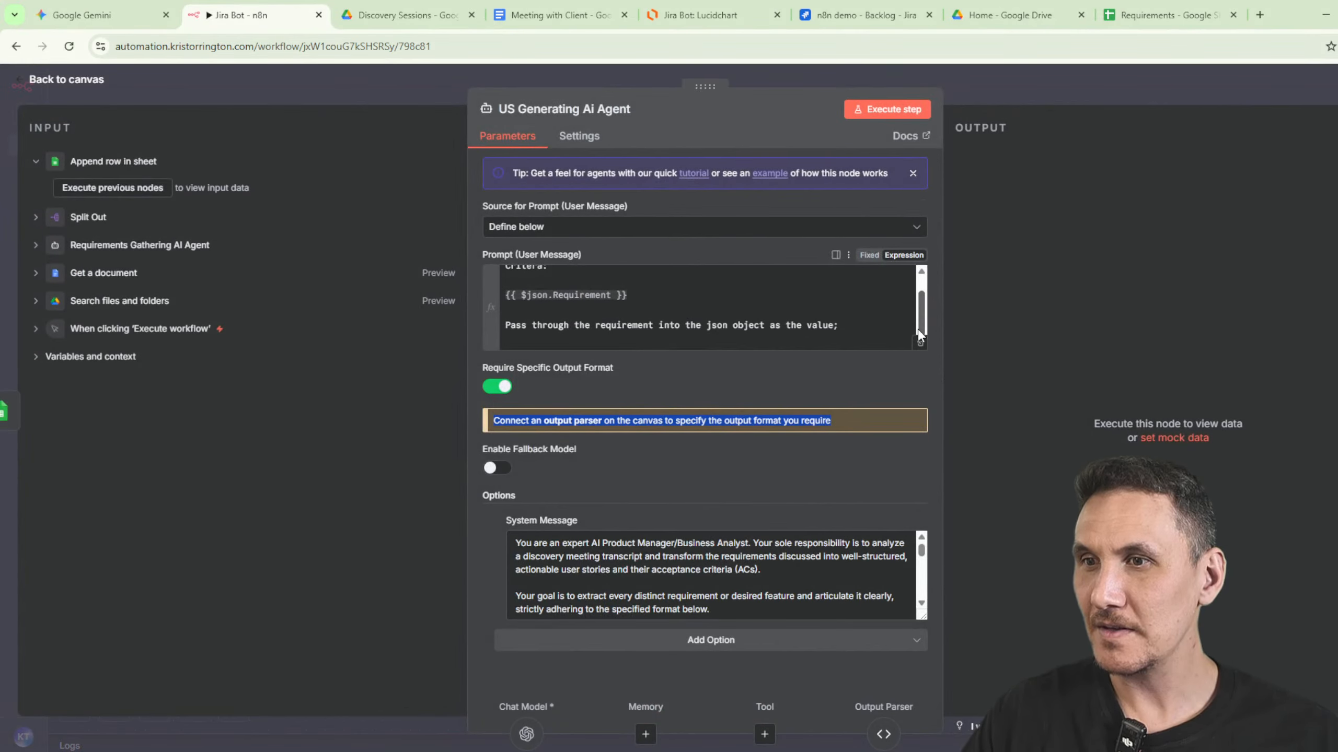
pyautogui.scroll(2, 919, 332)
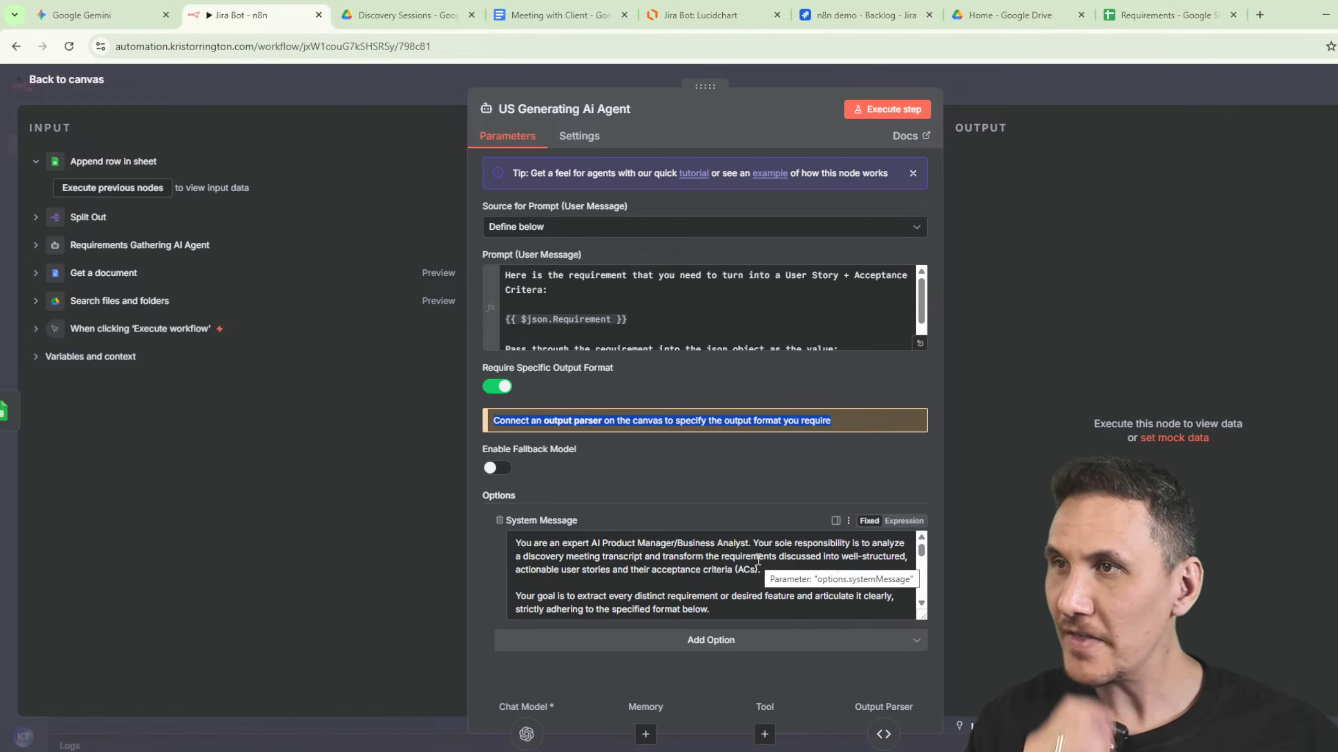
pyautogui.click(988, 99)
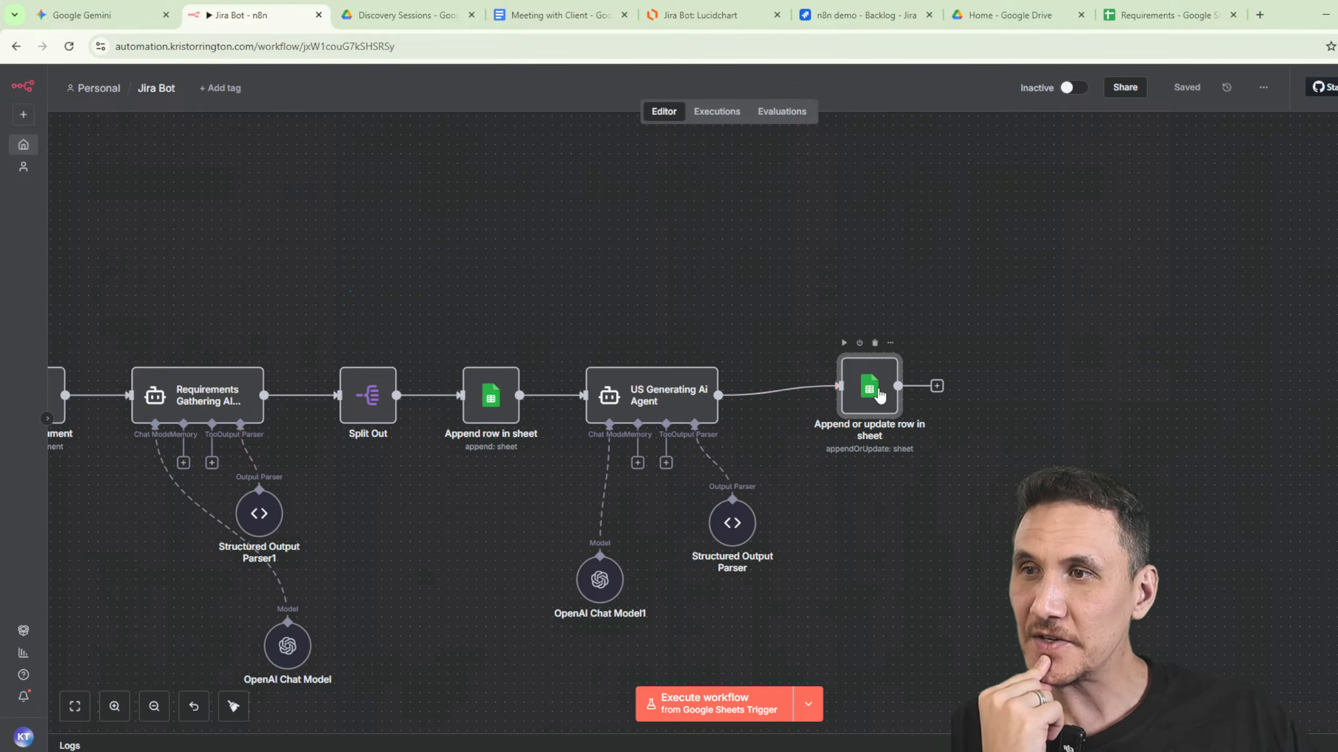
# Examine the matching column and the values sent by the Append or update row in sheet node, and close it.
pyautogui.doubleClick(894, 383)
pyautogui.scroll(-3, 772, 364)
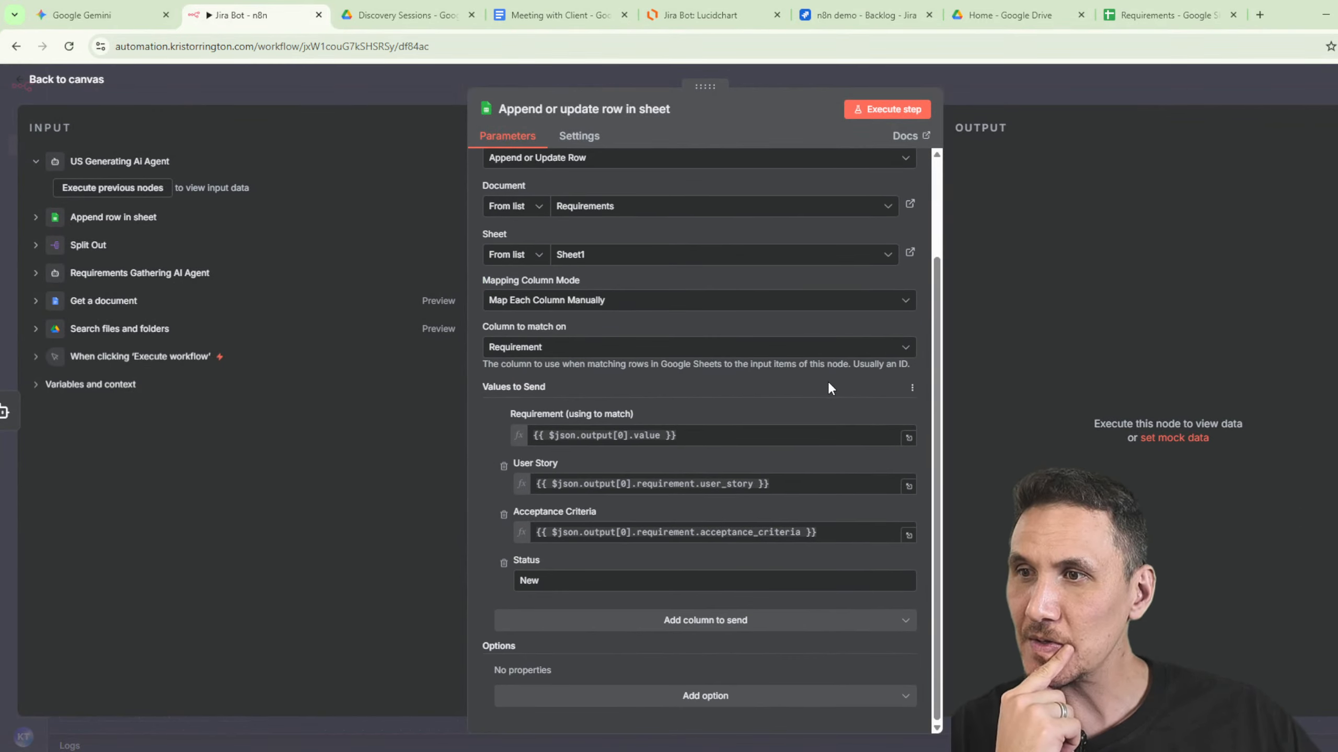
pyautogui.click(1034, 95)
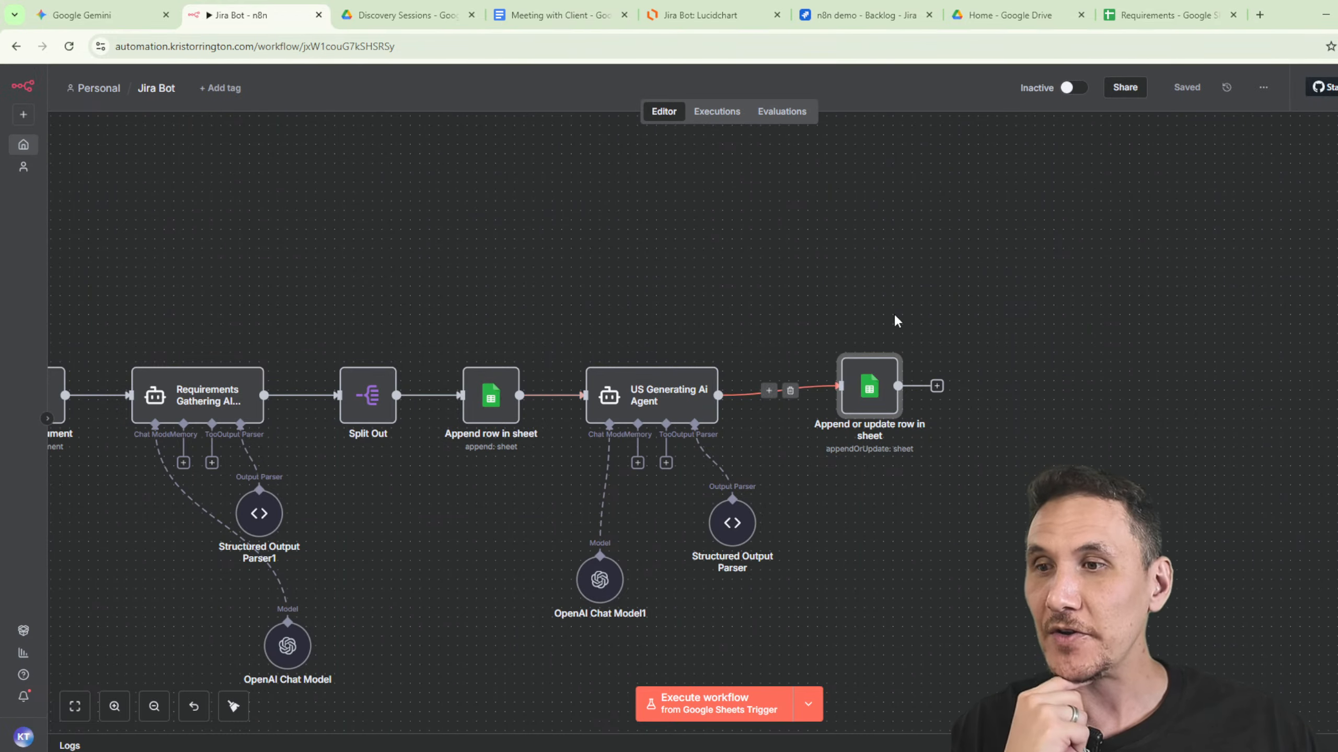
# Run the workflow from the When clicking 'Execute workflow' trigger instead of the Google Sheets Trigger.
pyautogui.moveTo(676, 266); pyautogui.dragTo(962, 169)
pyautogui.click(703, 694)
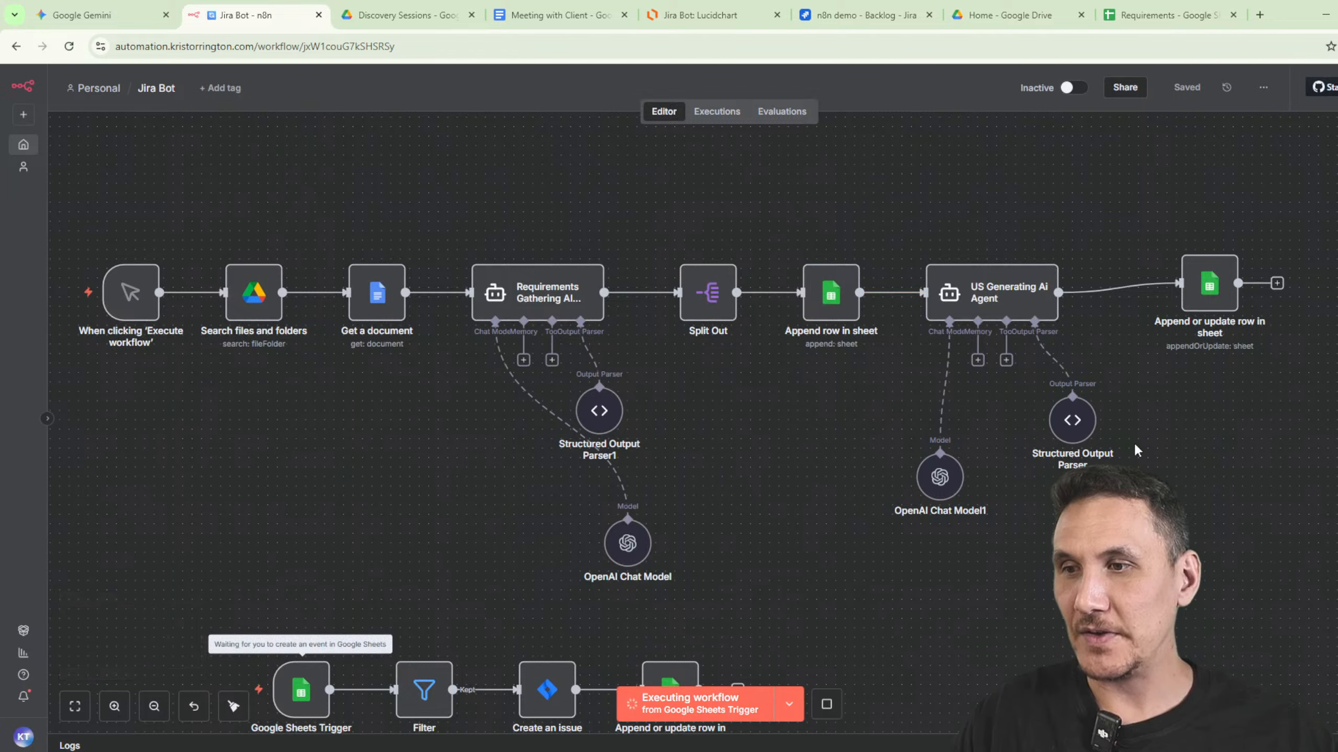
pyautogui.click(808, 704)
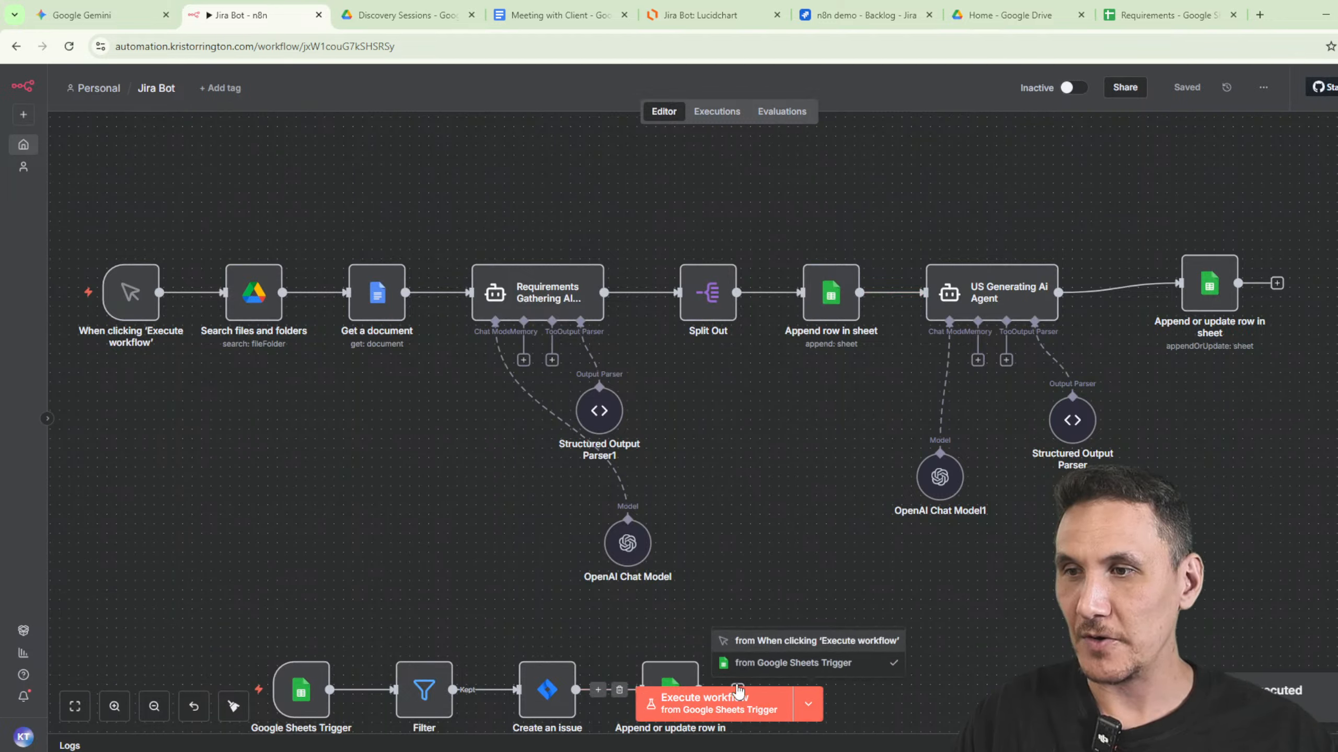
pyautogui.click(827, 639)
pyautogui.click(732, 702)
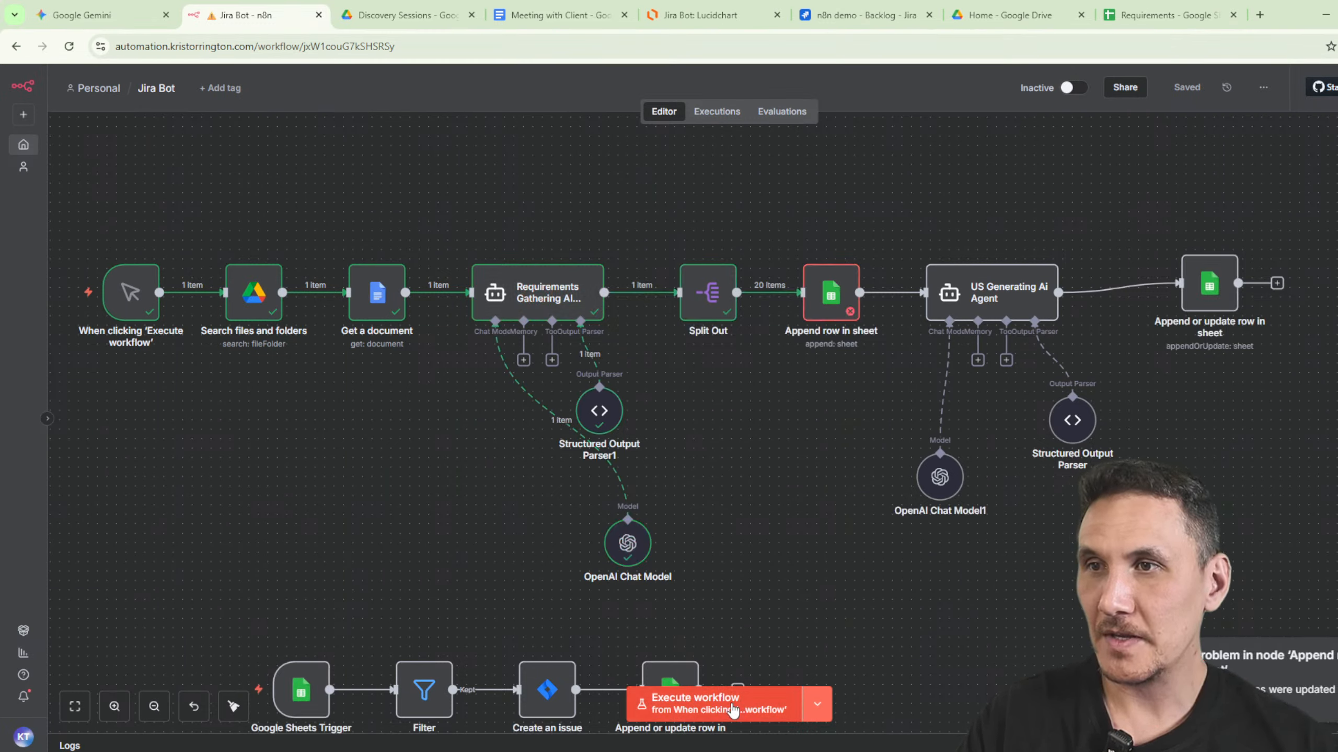
# Open the Append row in sheet node and refresh its column list under Values to Send.
pyautogui.doubleClick(831, 293)
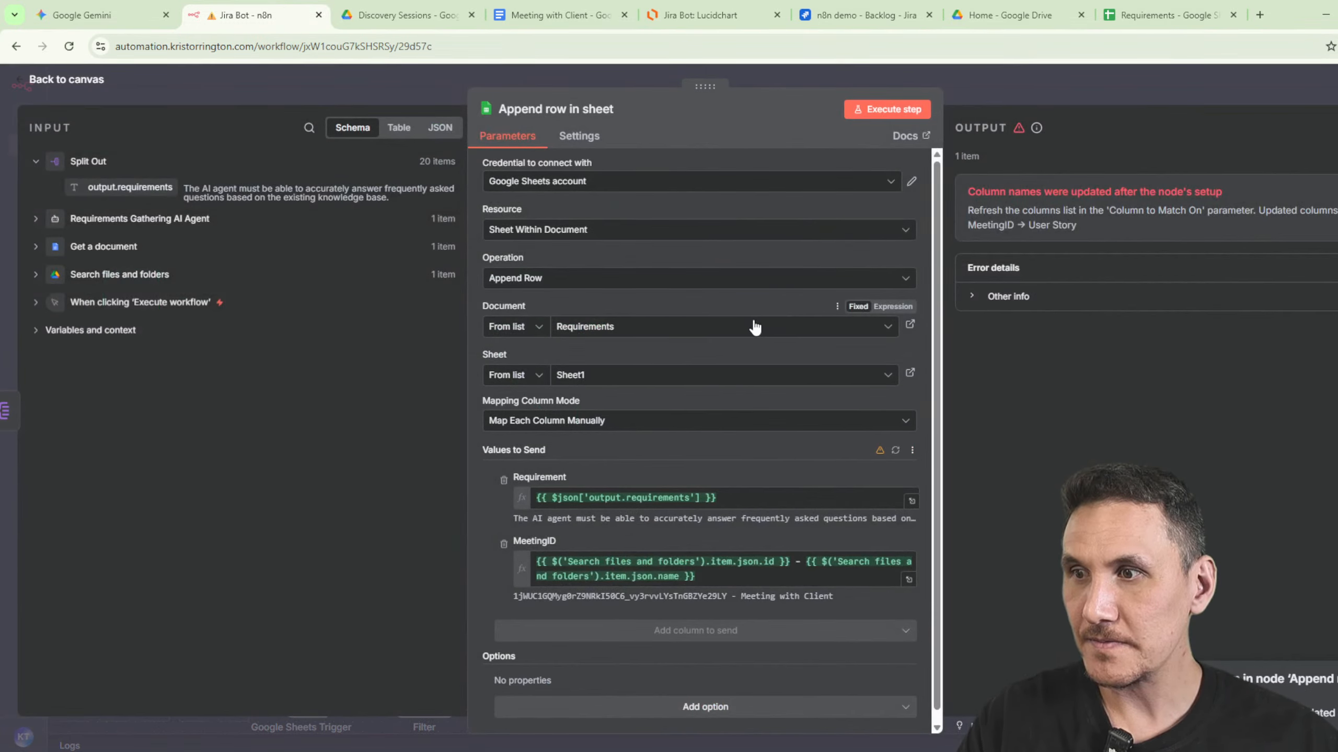
pyautogui.scroll(-1, 758, 348)
pyautogui.click(895, 439)
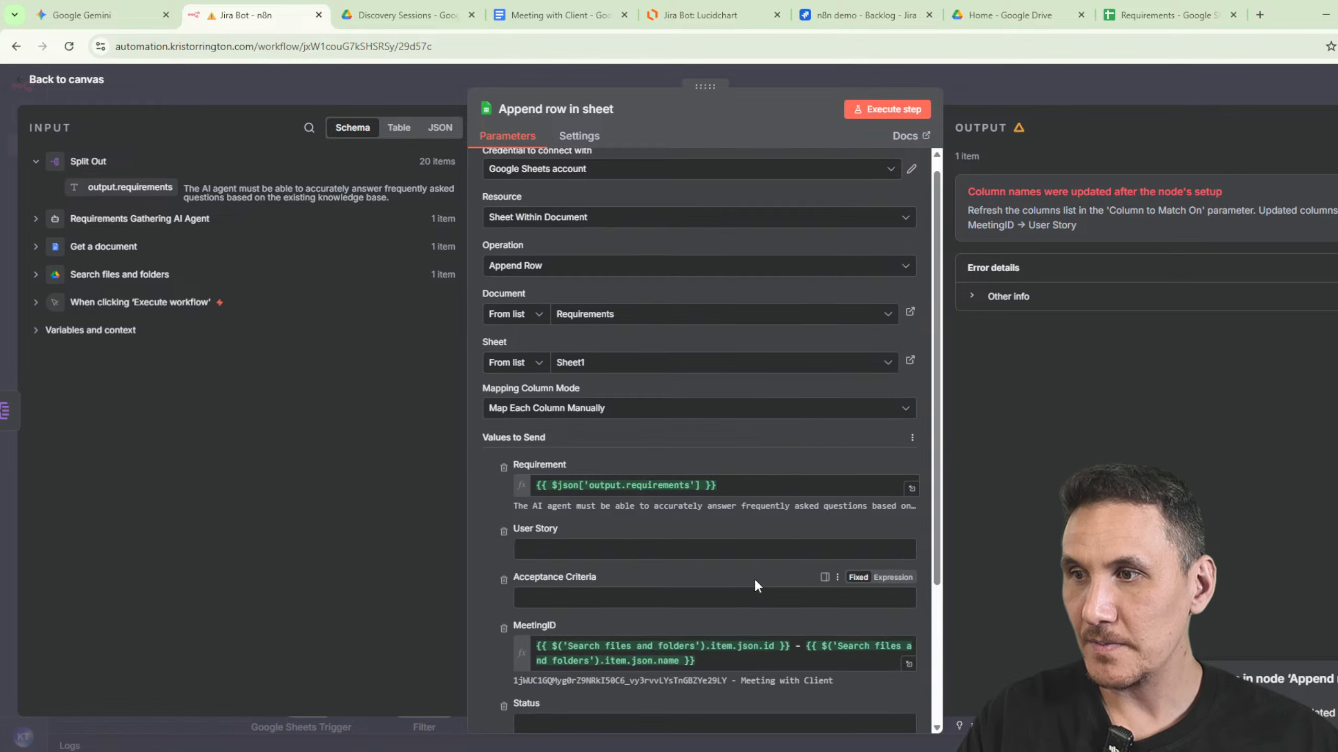
# Remove the User Story, Acceptance Criteria, Status and Timestamp columns from the values sent, keeping Requirement and MeetingID.
pyautogui.scroll(-3, 754, 577)
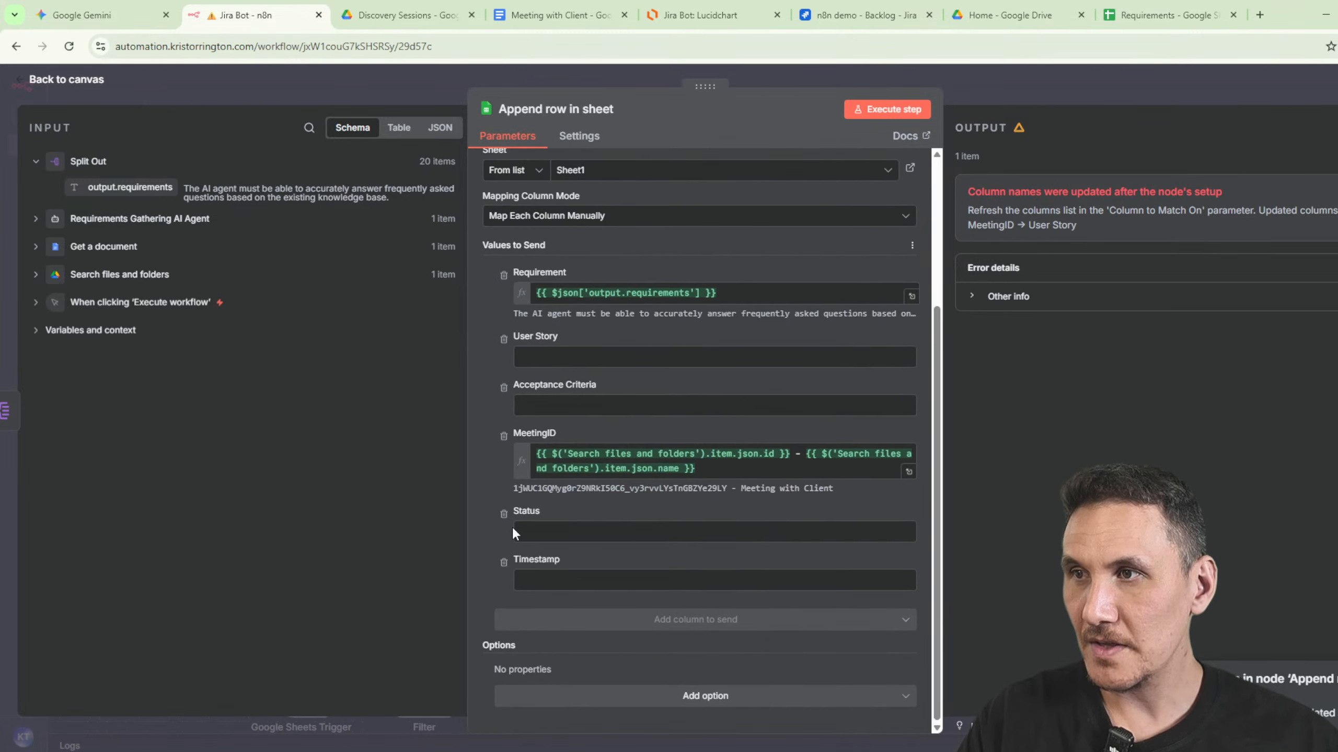
pyautogui.click(505, 340)
pyautogui.click(504, 382)
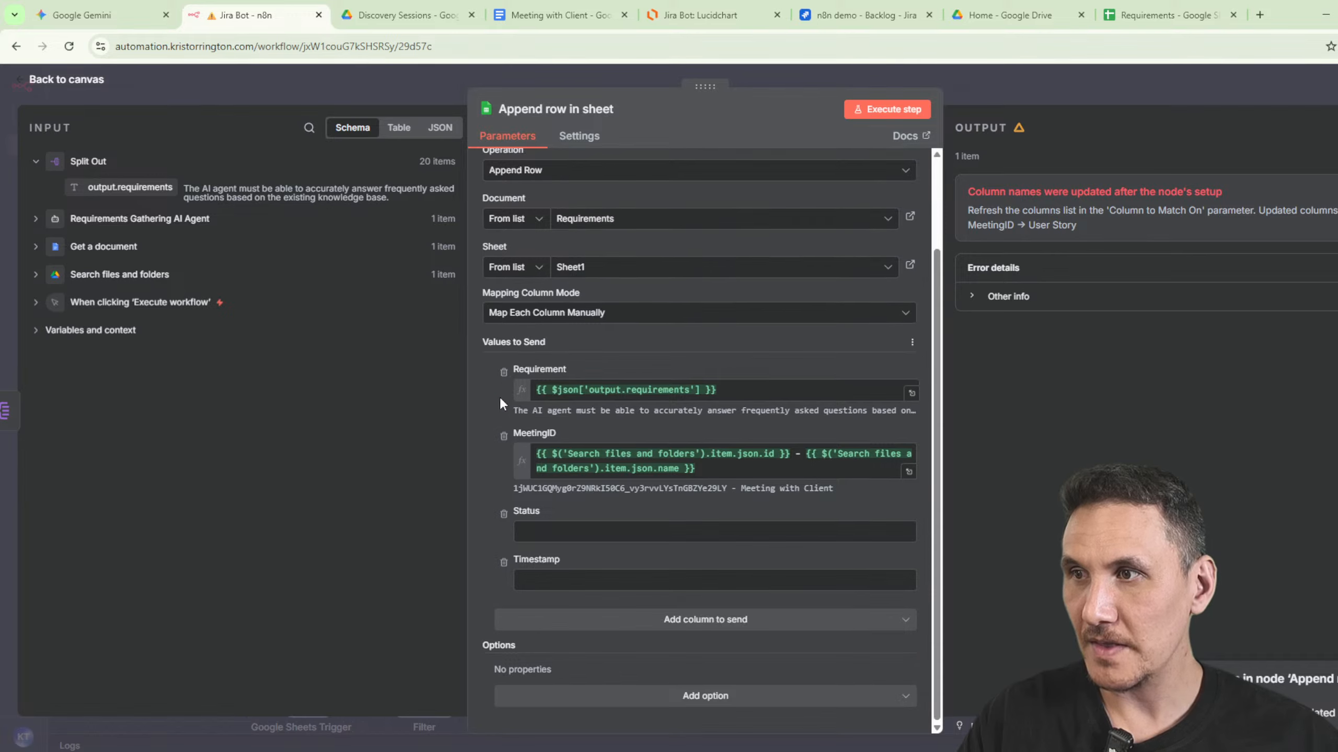
pyautogui.click(504, 515)
pyautogui.click(504, 559)
# Execute the Append row in sheet step, close it and run the flow through the Append or update row in sheet node.
pyautogui.click(902, 110)
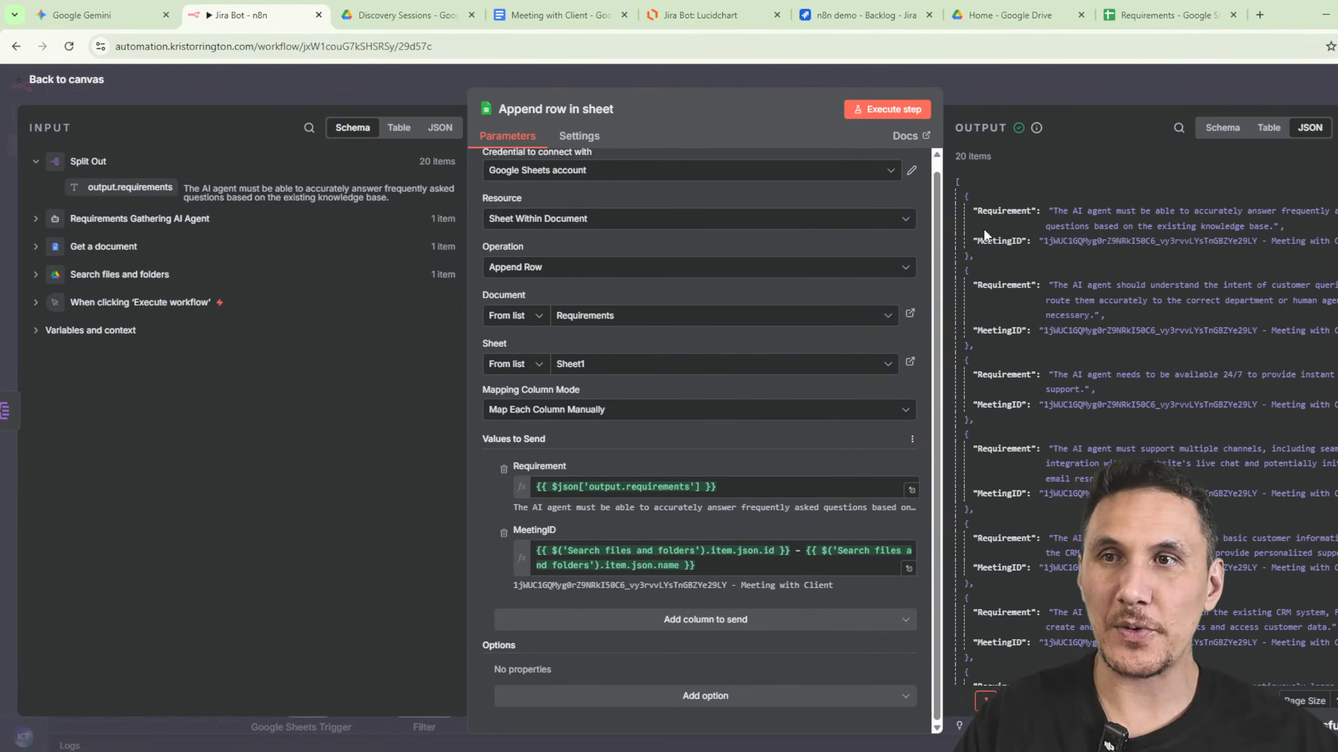
pyautogui.click(992, 84)
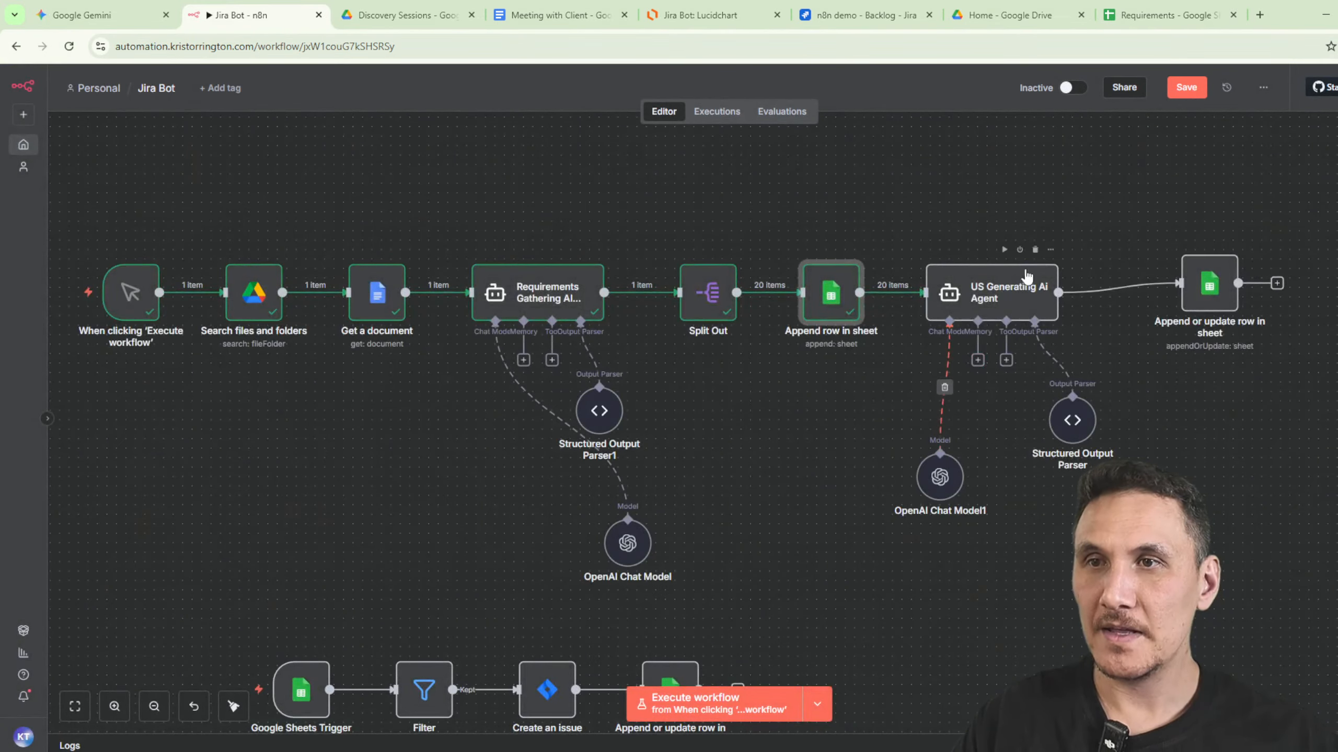
pyautogui.click(1184, 240)
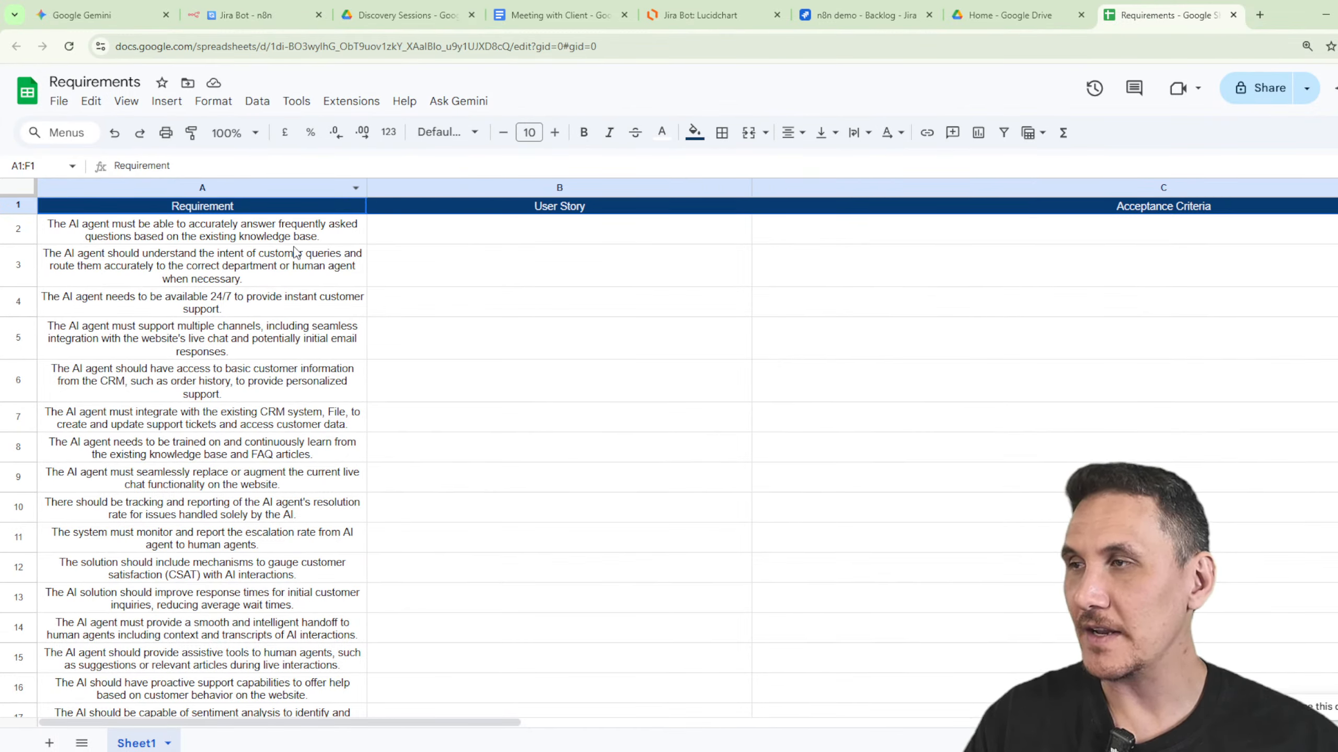
# Examine the appended requirements and their MeetingID values in the Requirements Google Sheet.
pyautogui.scroll(-8, 258, 331)
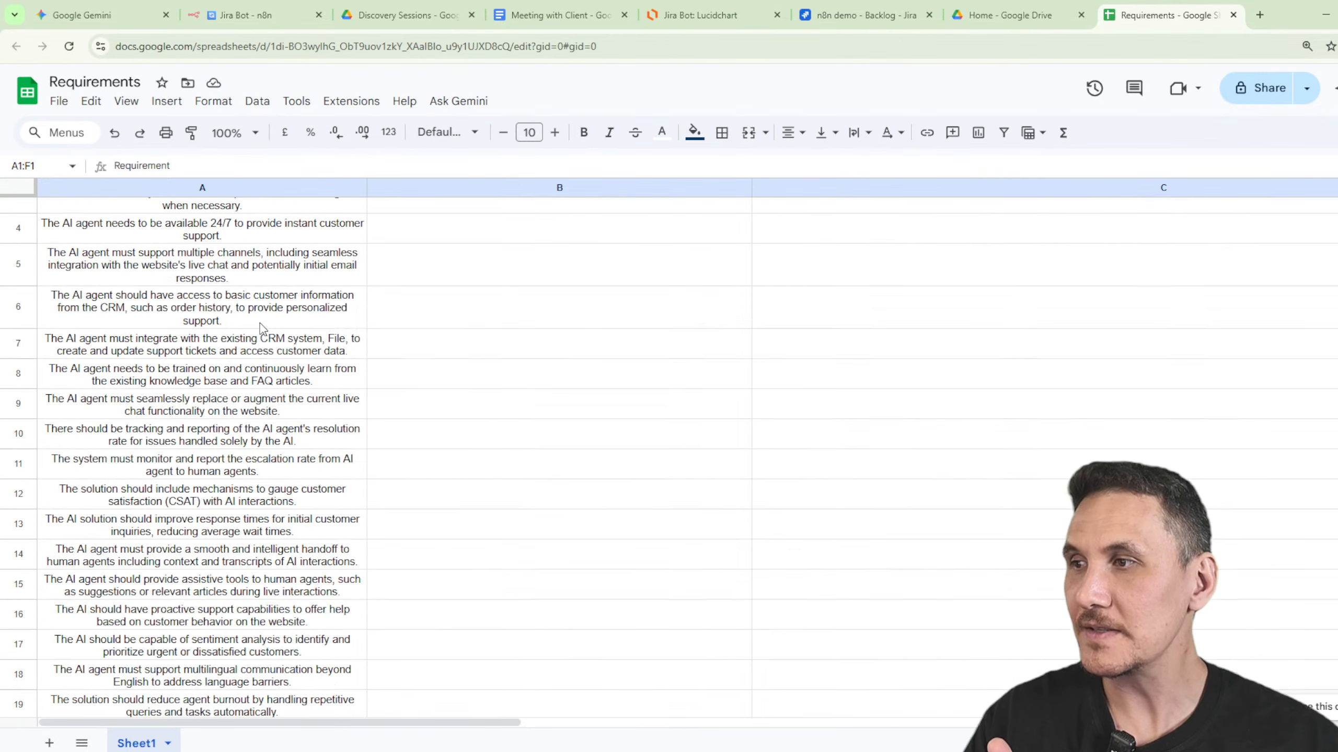
pyautogui.scroll(8, 281, 367)
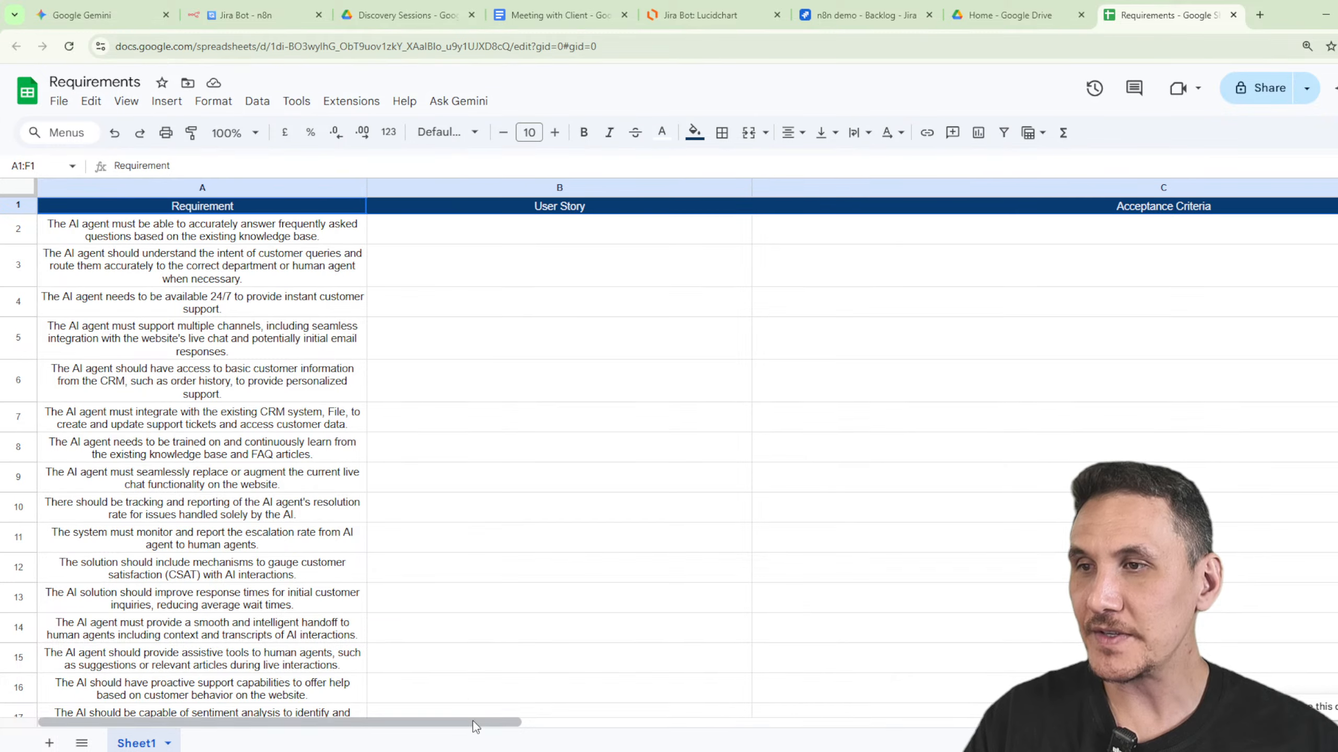
pyautogui.moveTo(471, 724); pyautogui.dragTo(851, 751)
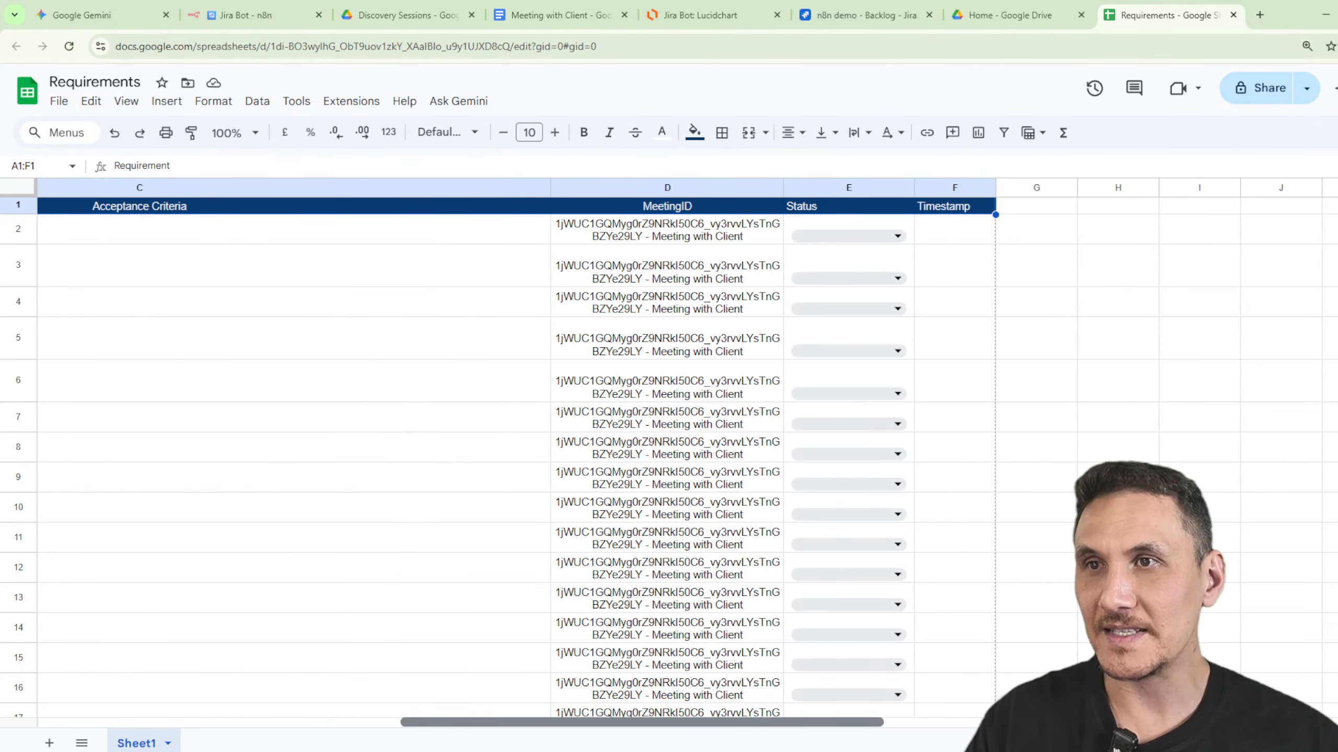
pyautogui.hscroll(-10, 184, 313)
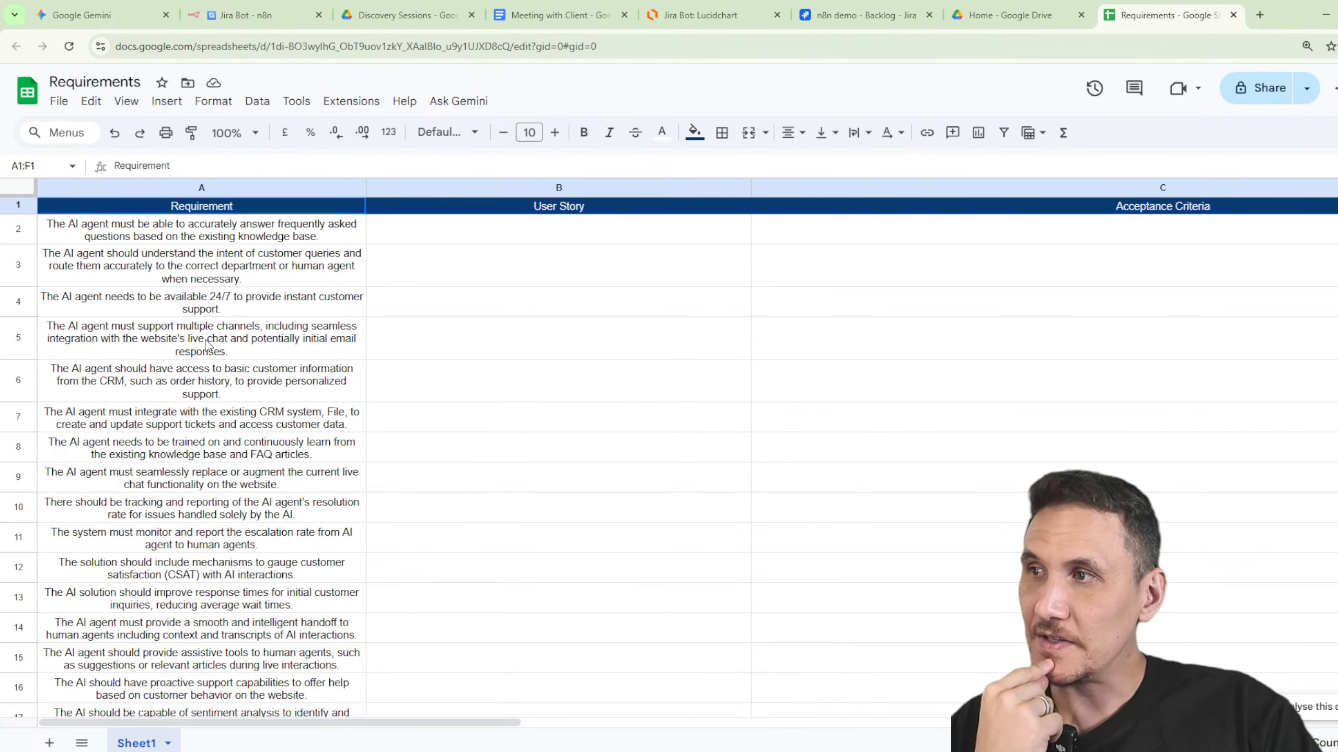
pyautogui.scroll(-2, 202, 381)
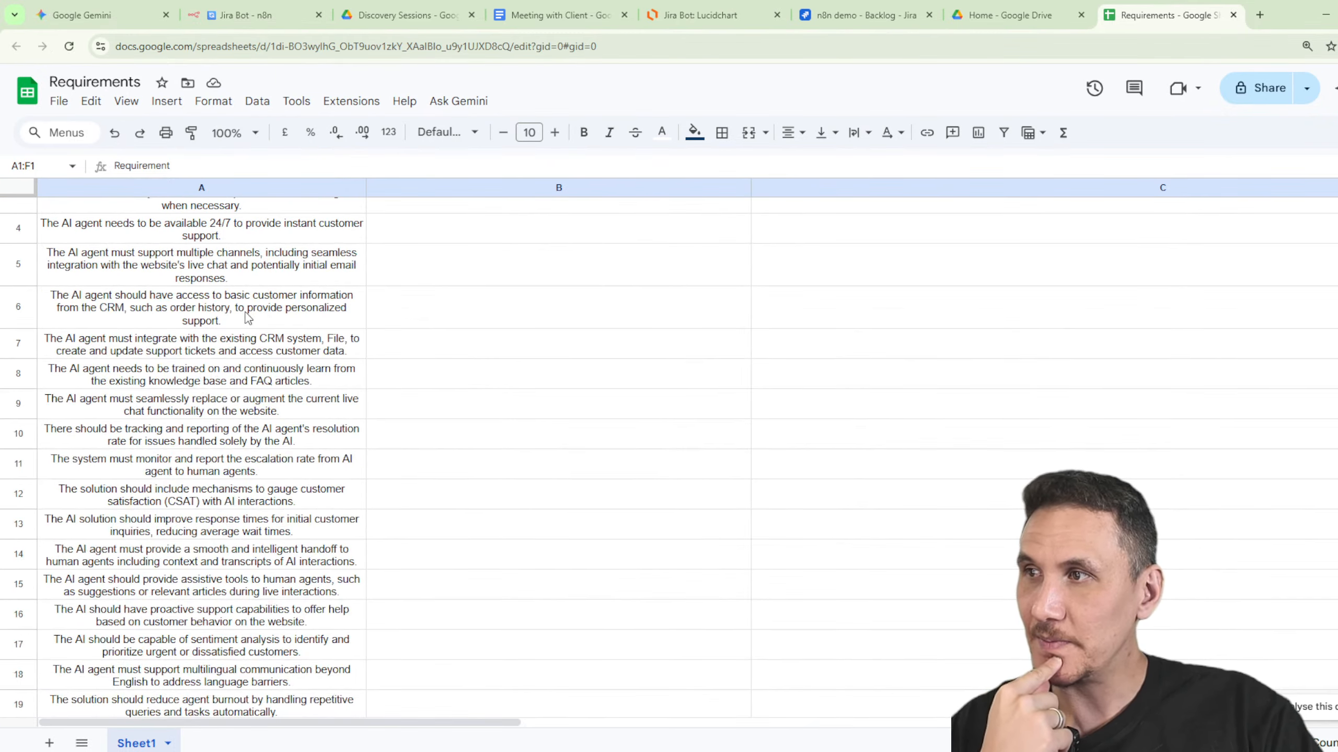
pyautogui.scroll(-2, 273, 337)
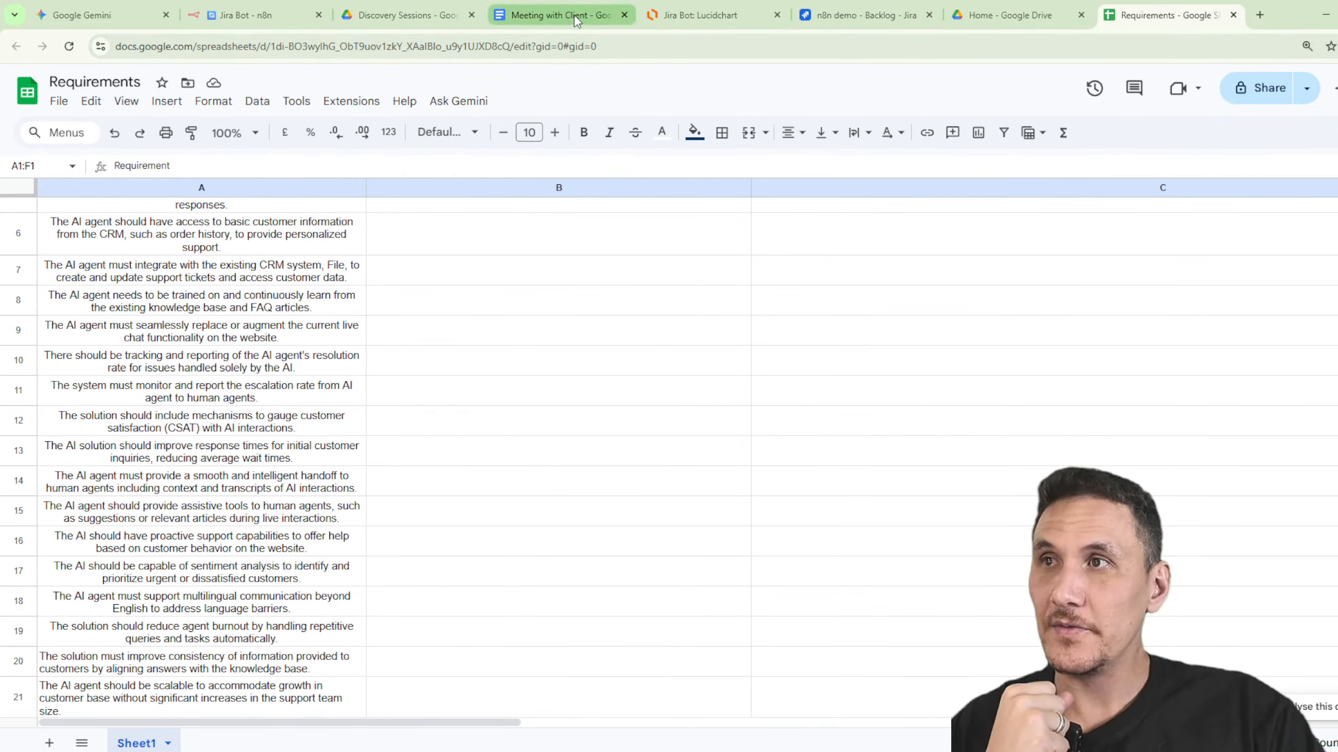
# Check the run in n8n and return to the Requirements sheet to examine the user stories, acceptance criteria and Status column.
pyautogui.click(242, 15)
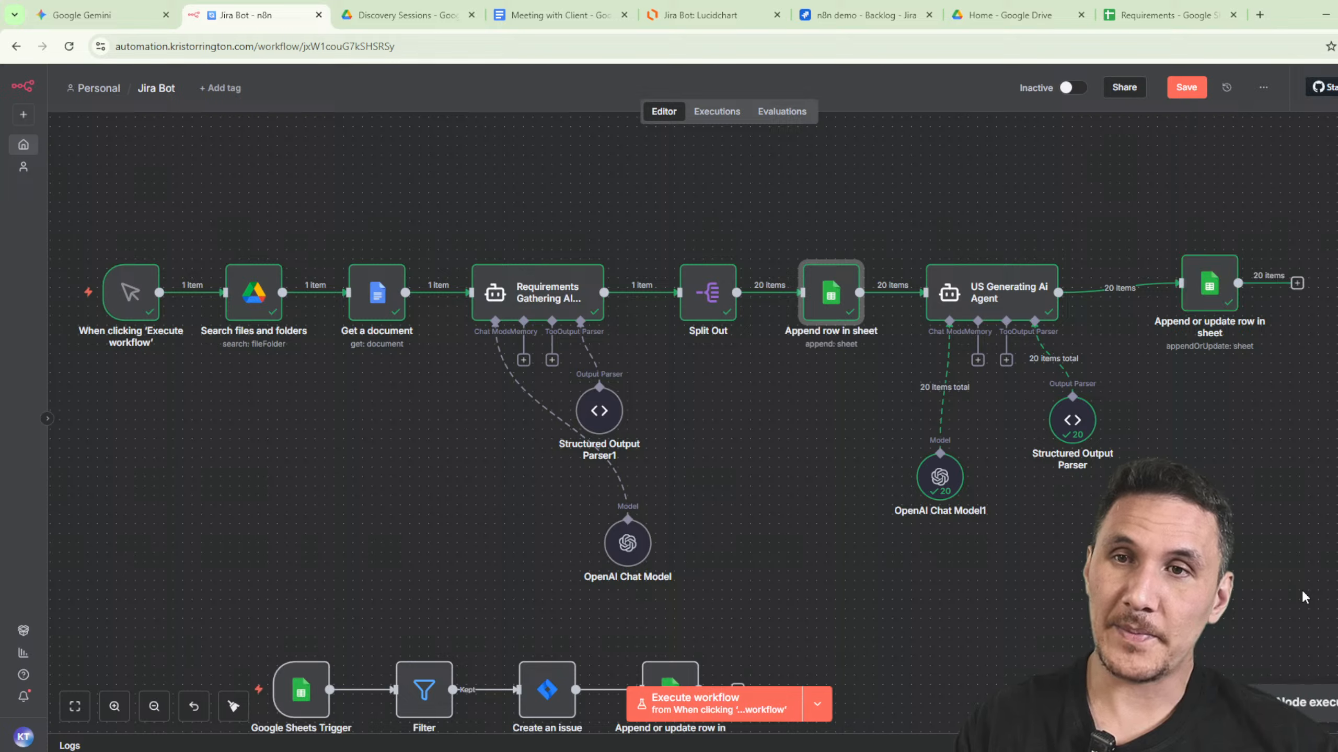
pyautogui.click(1153, 15)
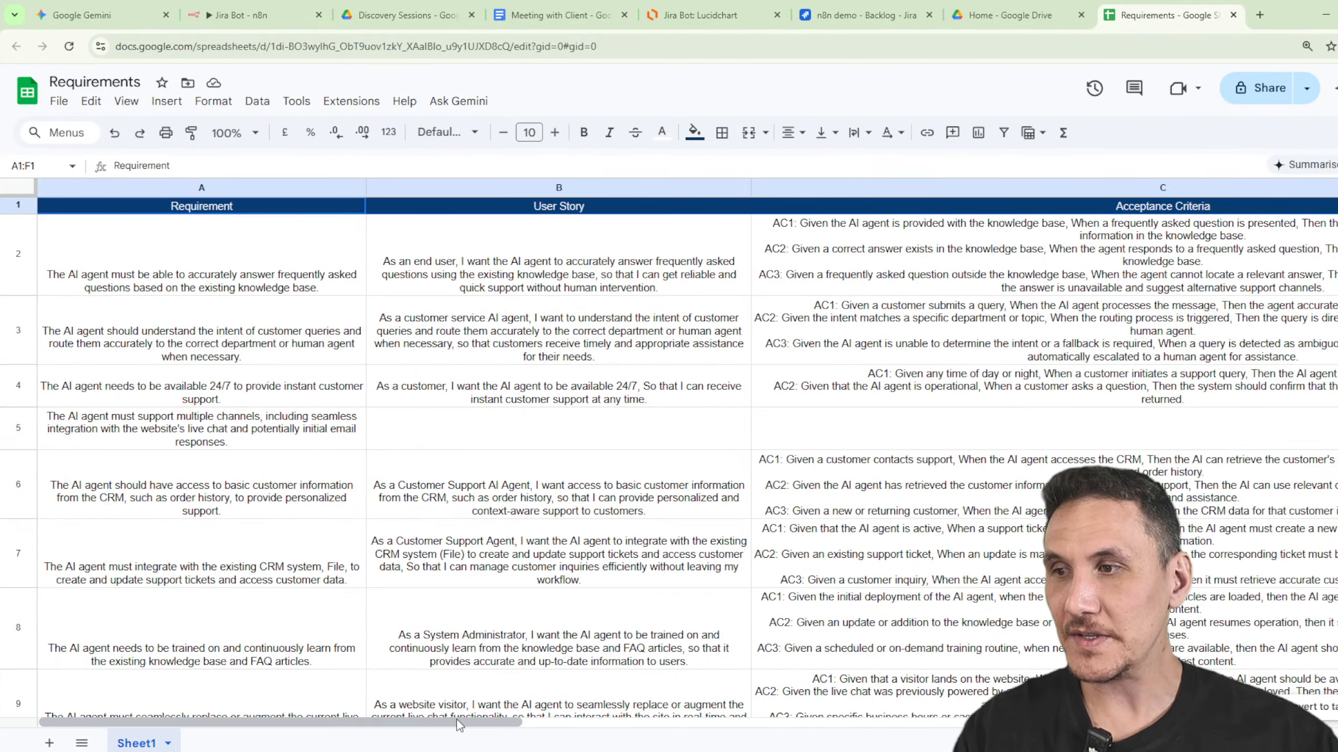
pyautogui.moveTo(479, 726); pyautogui.dragTo(294, 717)
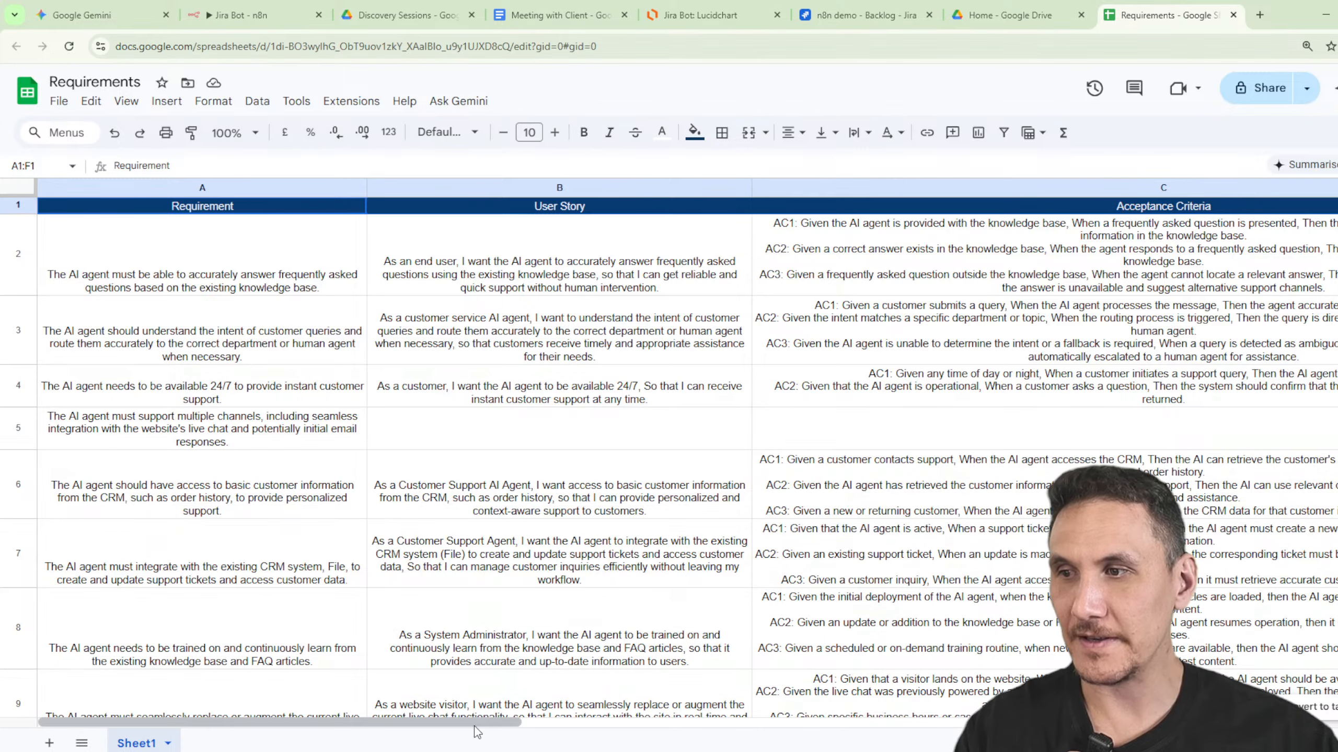
pyautogui.moveTo(476, 727); pyautogui.dragTo(680, 734)
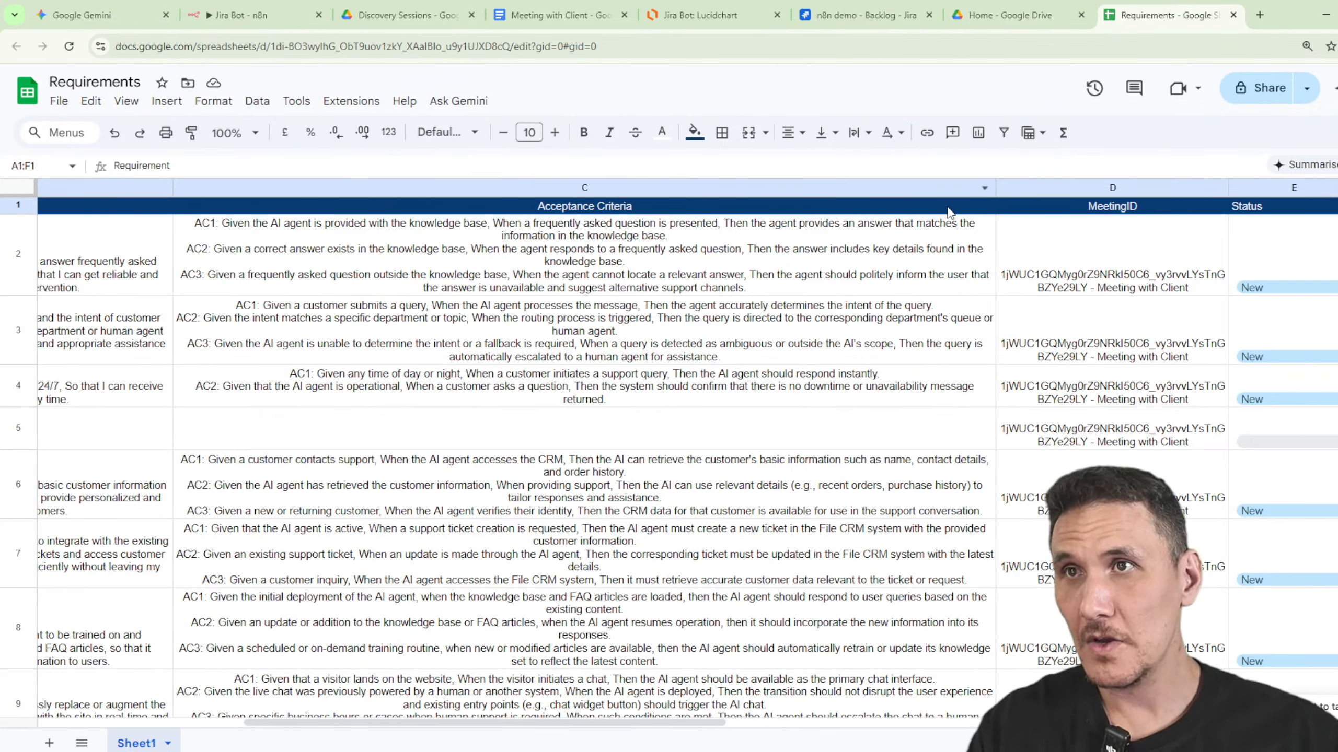
# Return to n8n and examine the lower flow from Google Sheets Trigger through Filter and Create an issue.
pyautogui.click(254, 21)
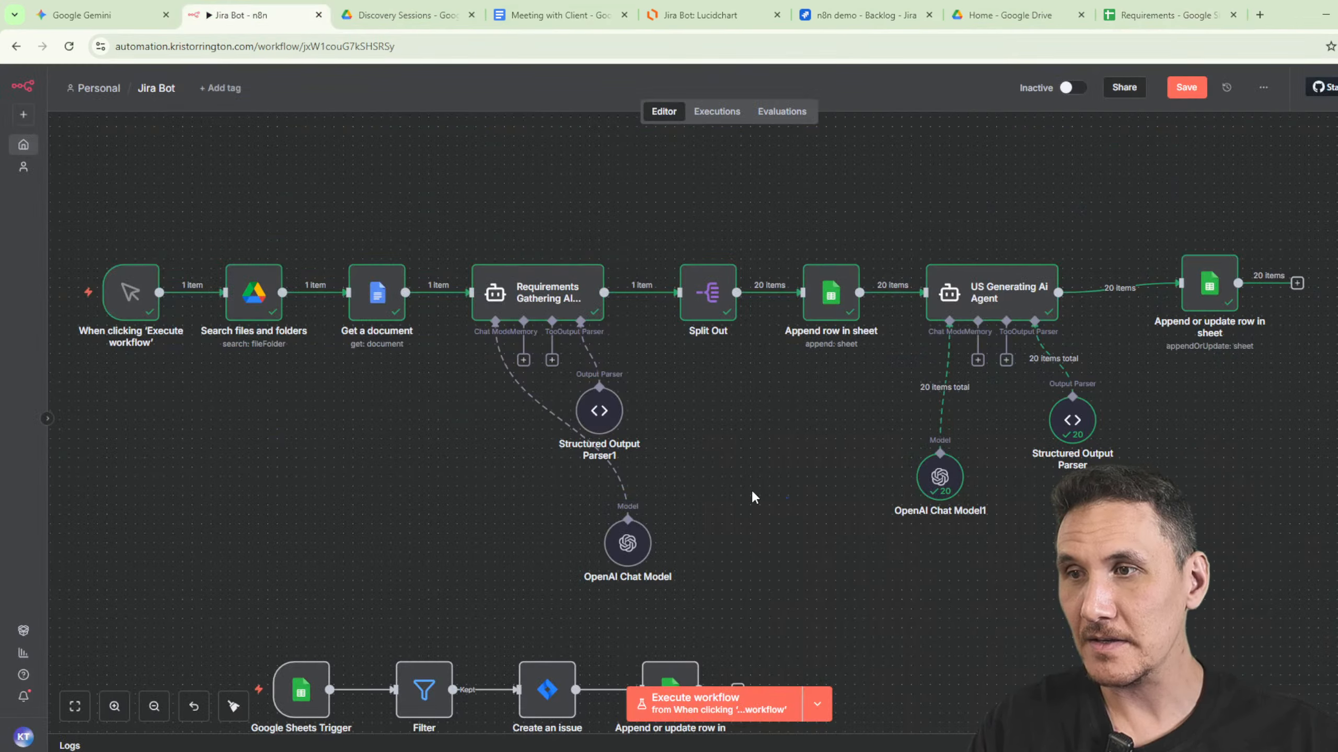
pyautogui.rightClick(737, 451)
pyautogui.moveTo(709, 469); pyautogui.dragTo(828, 291)
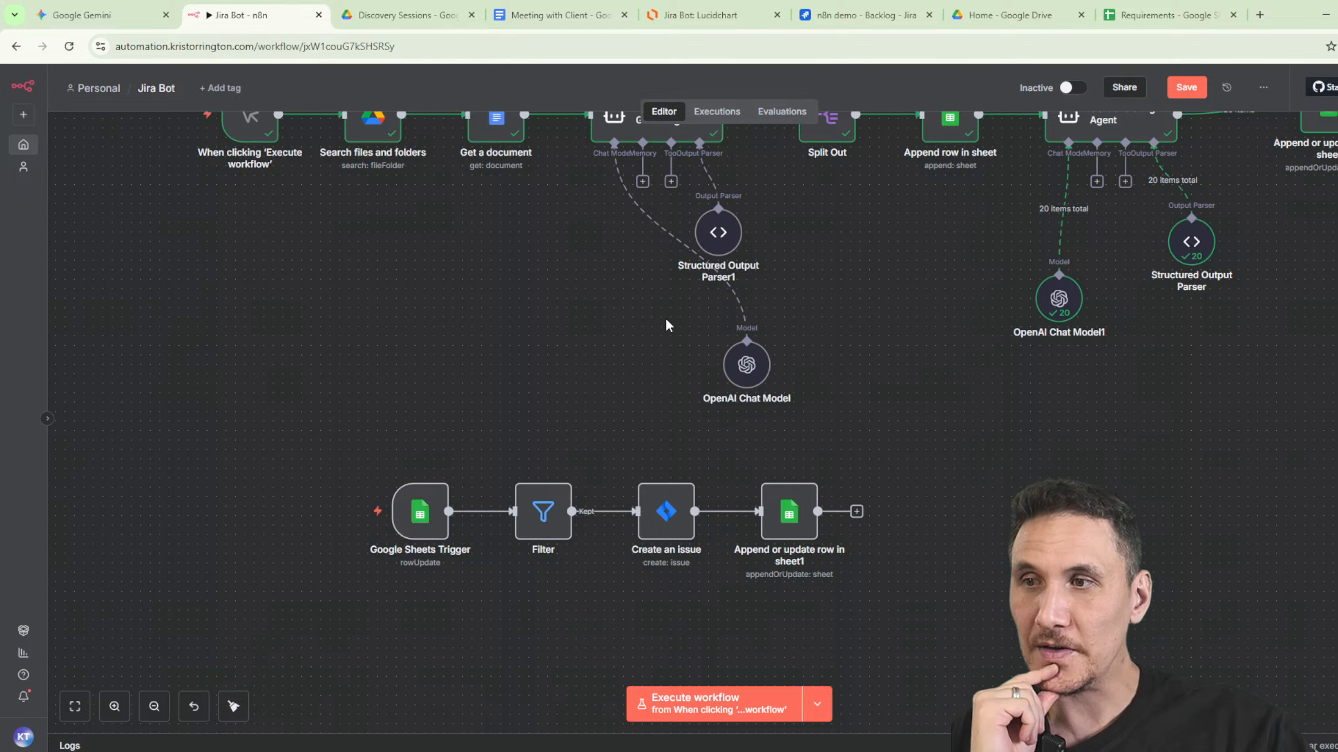
pyautogui.moveTo(550, 518)
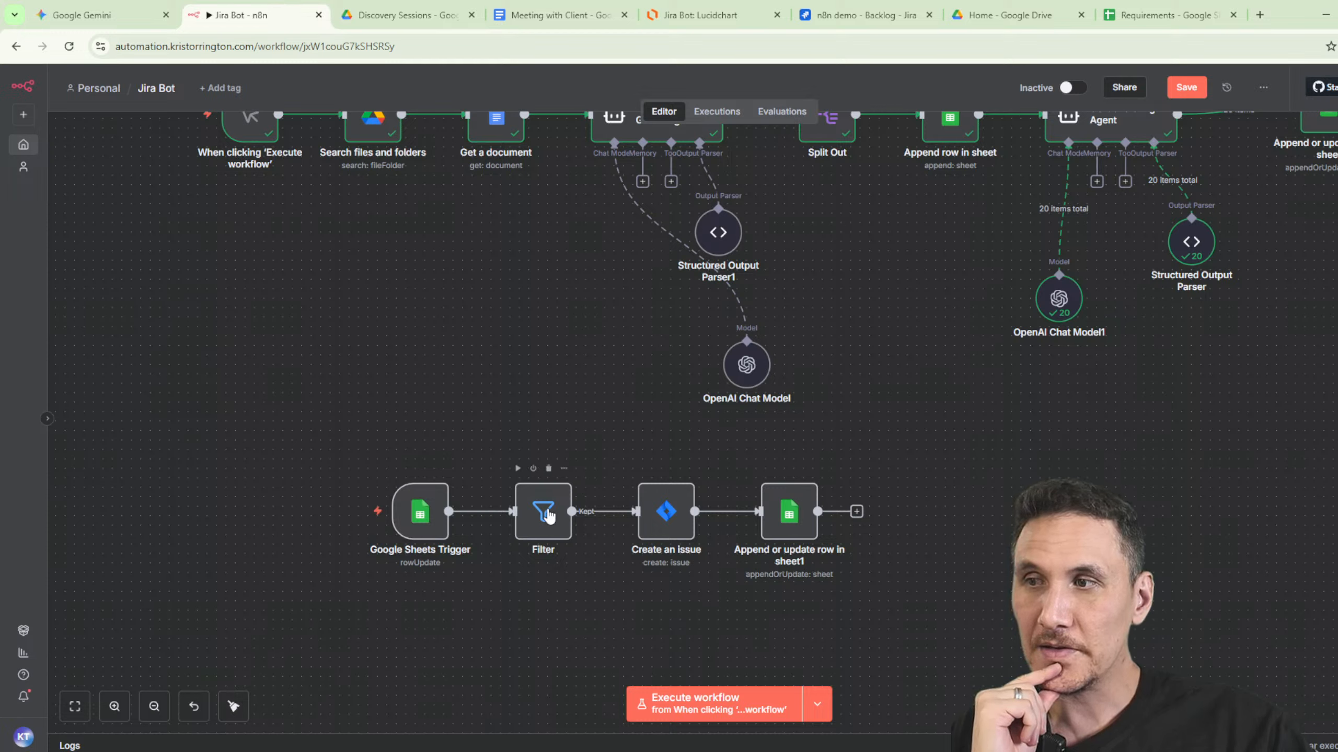
# Examine the Status options for row 2 in the Requirements sheet and the n8n demo backlog in Jira.
pyautogui.click(1164, 15)
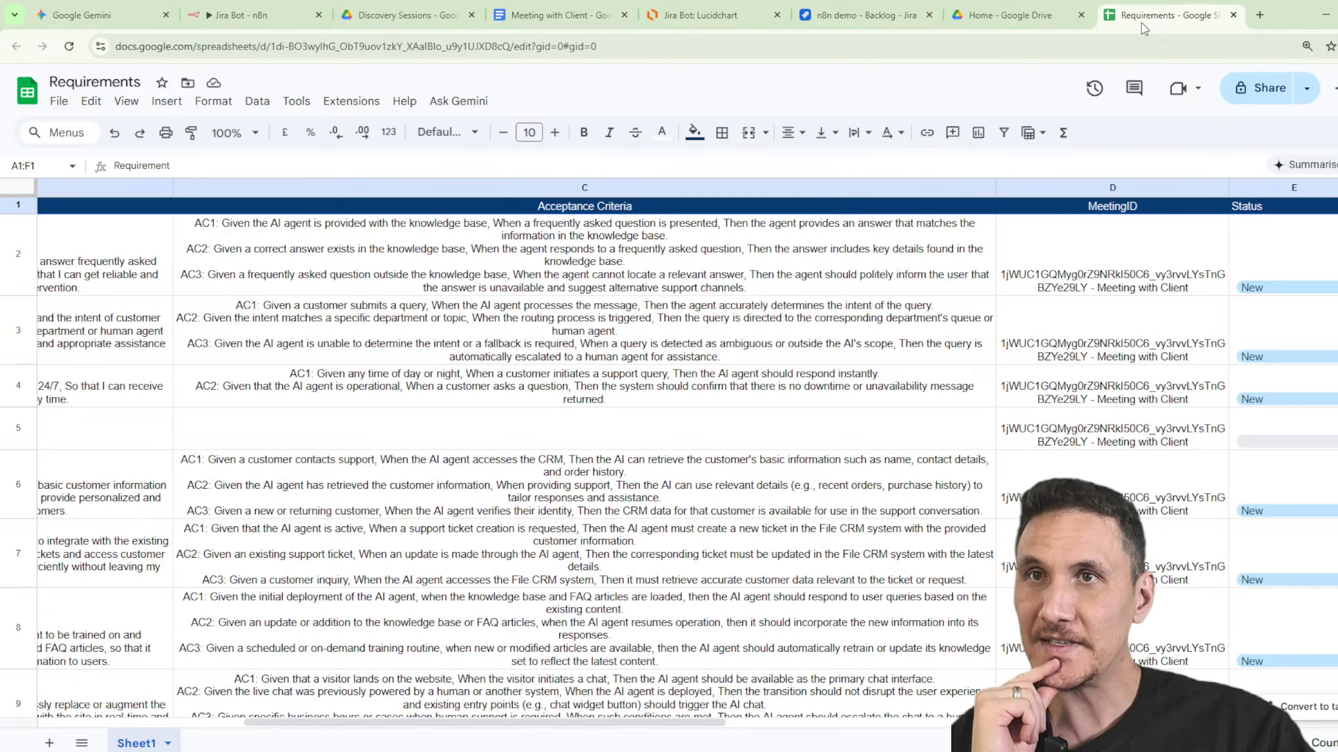
pyautogui.click(1286, 292)
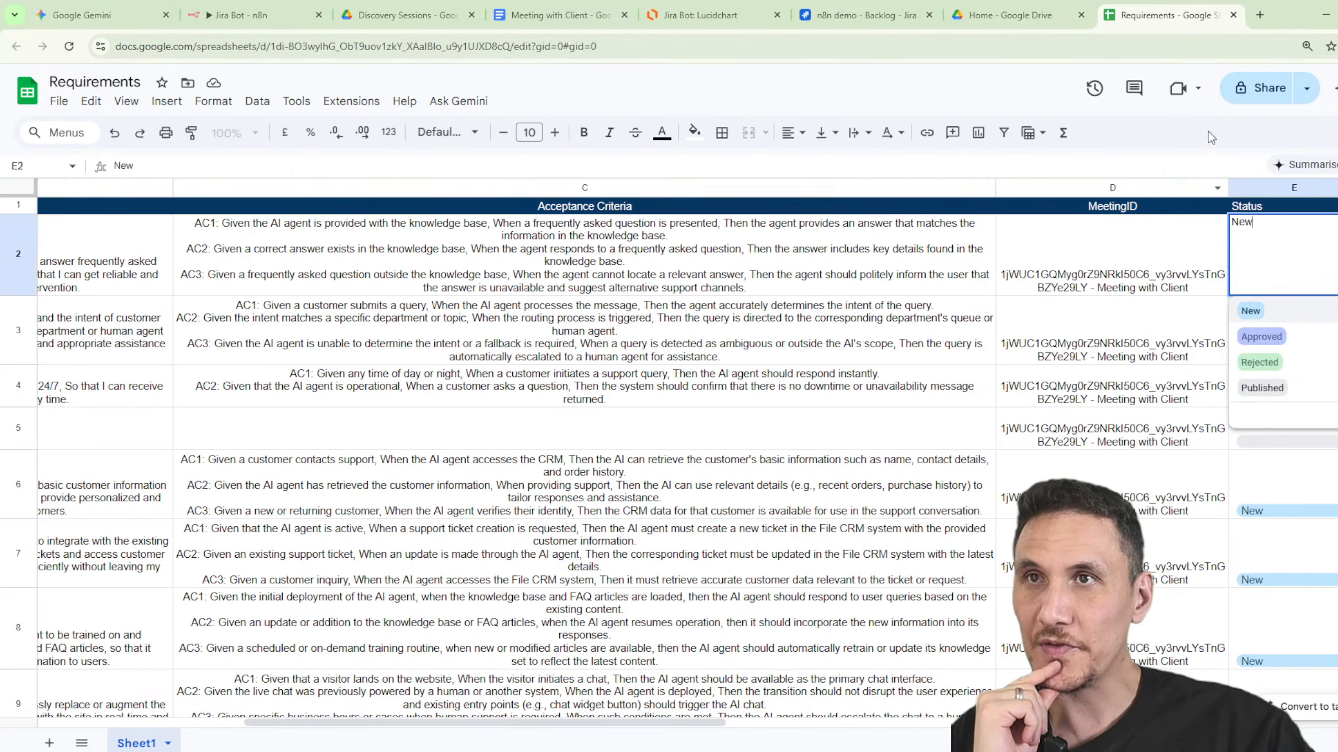
pyautogui.click(863, 11)
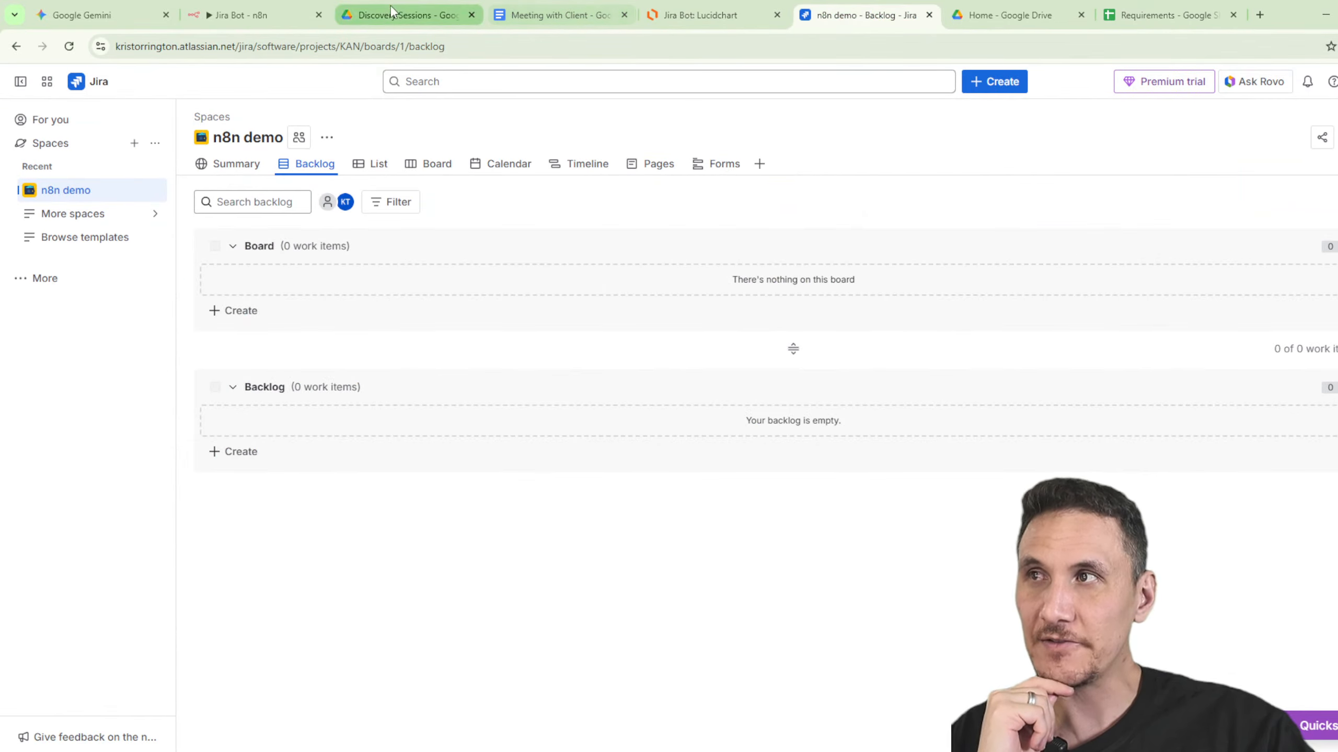
# Copy the Filter, Create an issue and Append or update row in sheet1 nodes in n8n and attach the copies after the main flow's last node.
pyautogui.click(264, 13)
pyautogui.moveTo(460, 394); pyautogui.dragTo(513, 477)
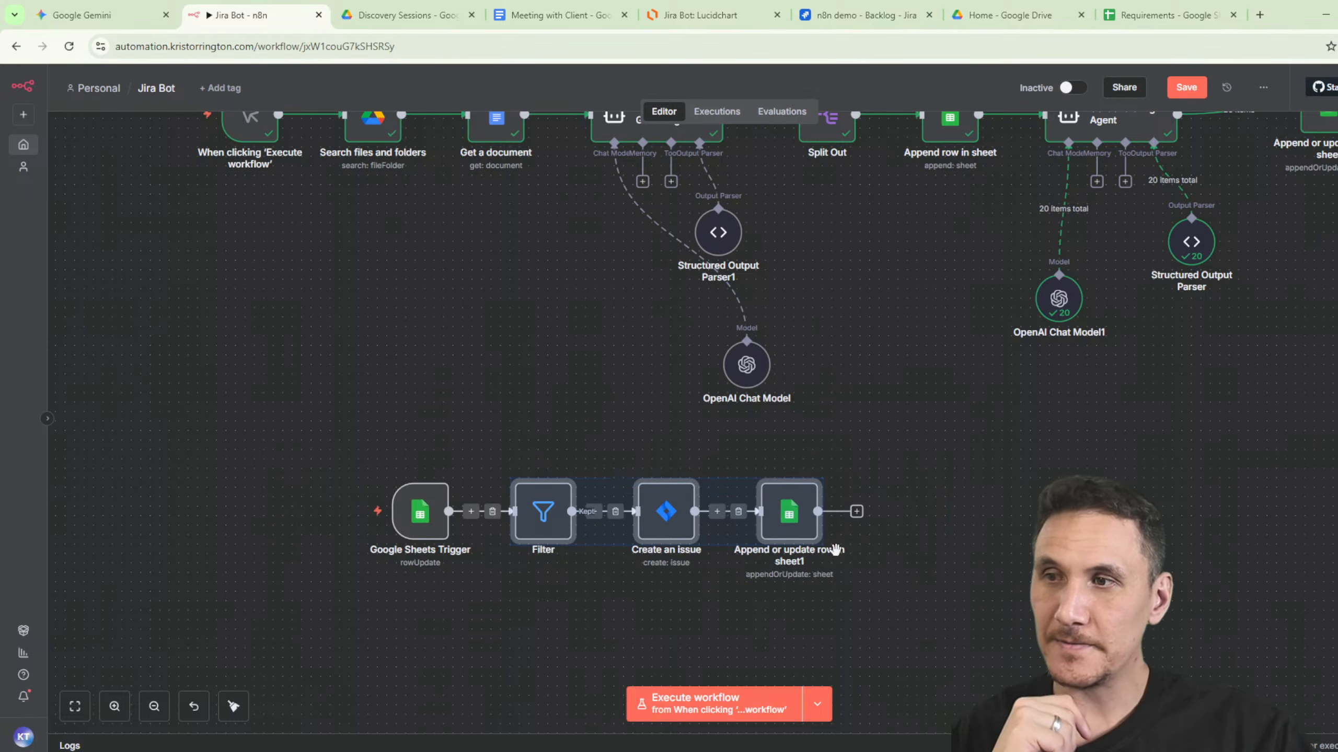
pyautogui.hotkey('ctrl', 'c')
pyautogui.click(1074, 488)
pyautogui.moveTo(1083, 475); pyautogui.dragTo(422, 618)
pyautogui.hotkey('ctrl', 'v')
pyautogui.moveTo(889, 327); pyautogui.dragTo(786, 223)
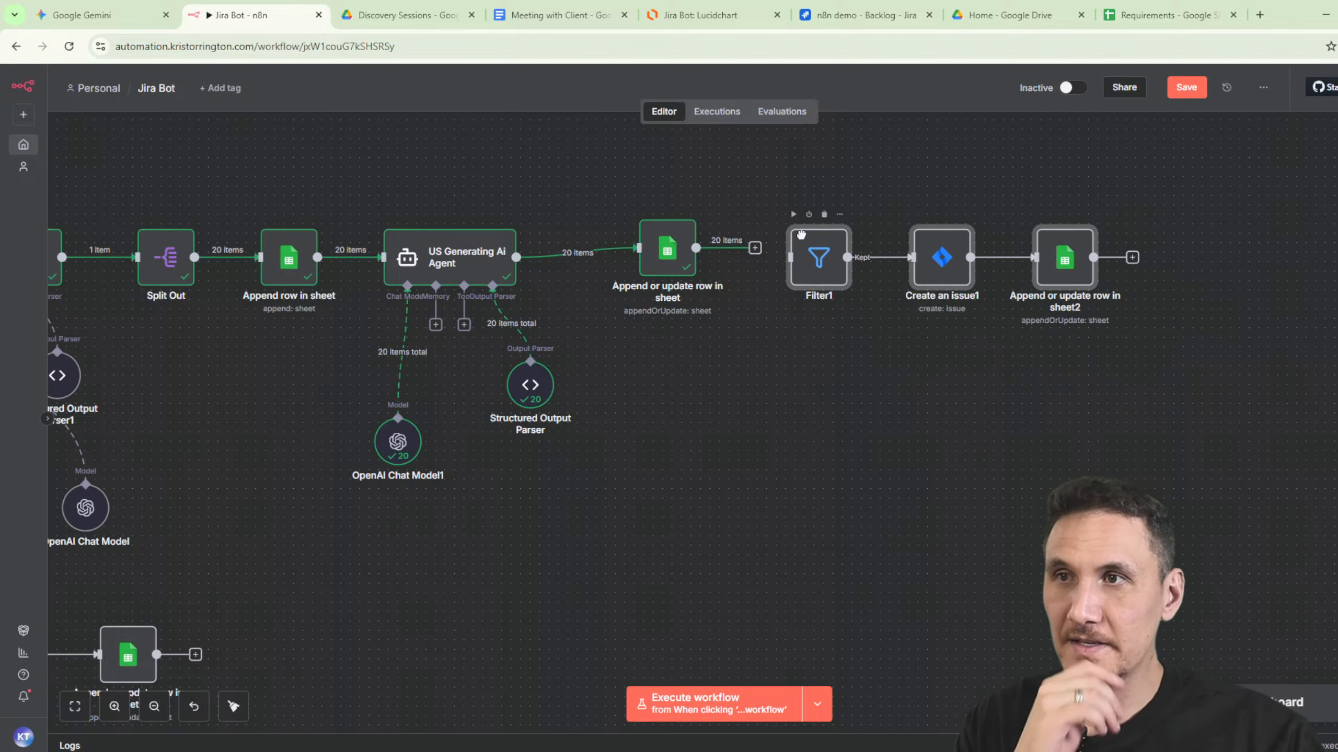
# Examine the Filter1 condition and the settings of the Append or update row in sheet node feeding it.
pyautogui.doubleClick(818, 247)
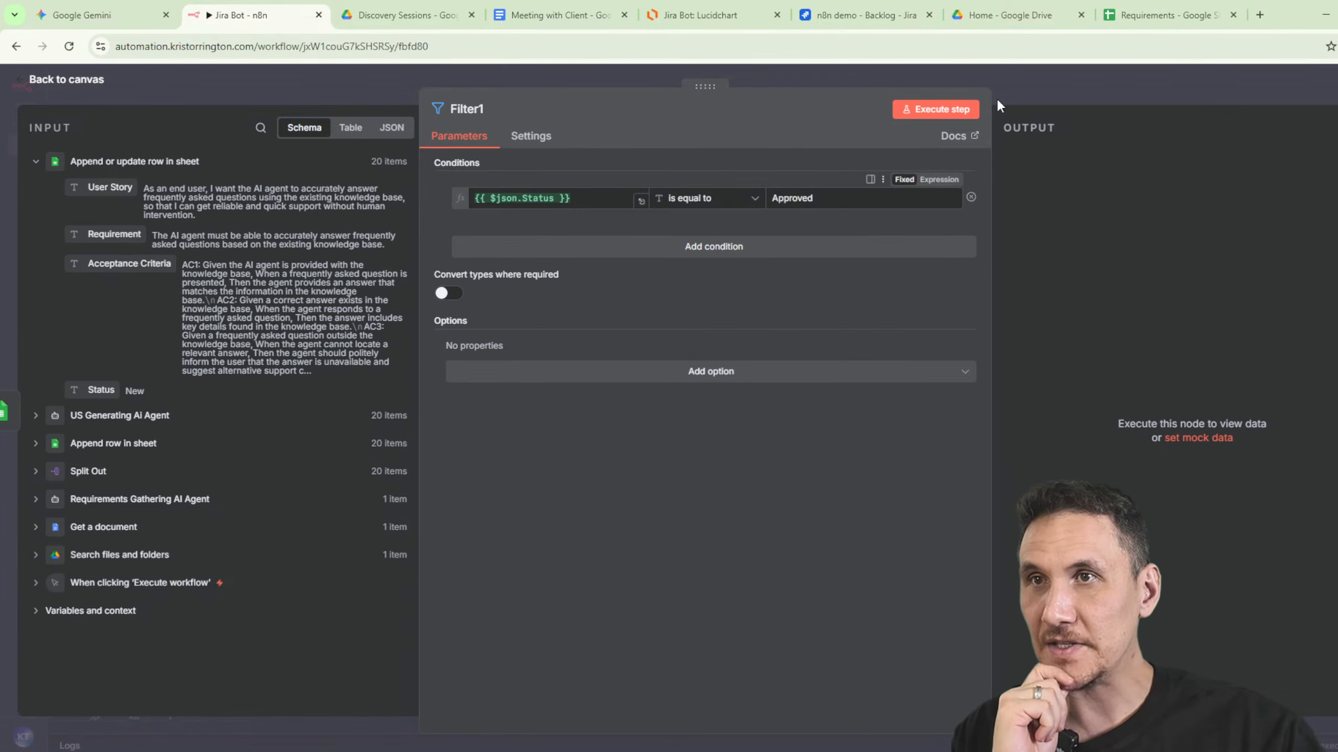
pyautogui.click(1046, 88)
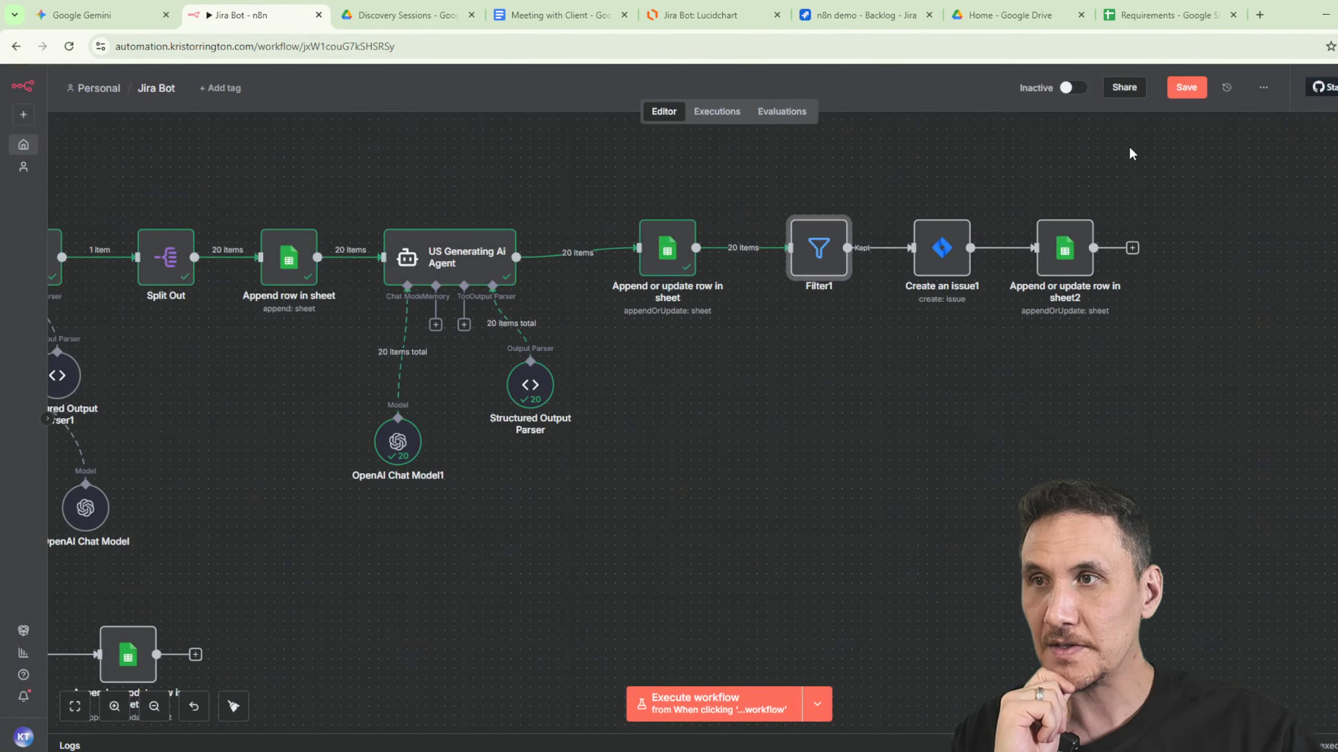
pyautogui.doubleClick(683, 253)
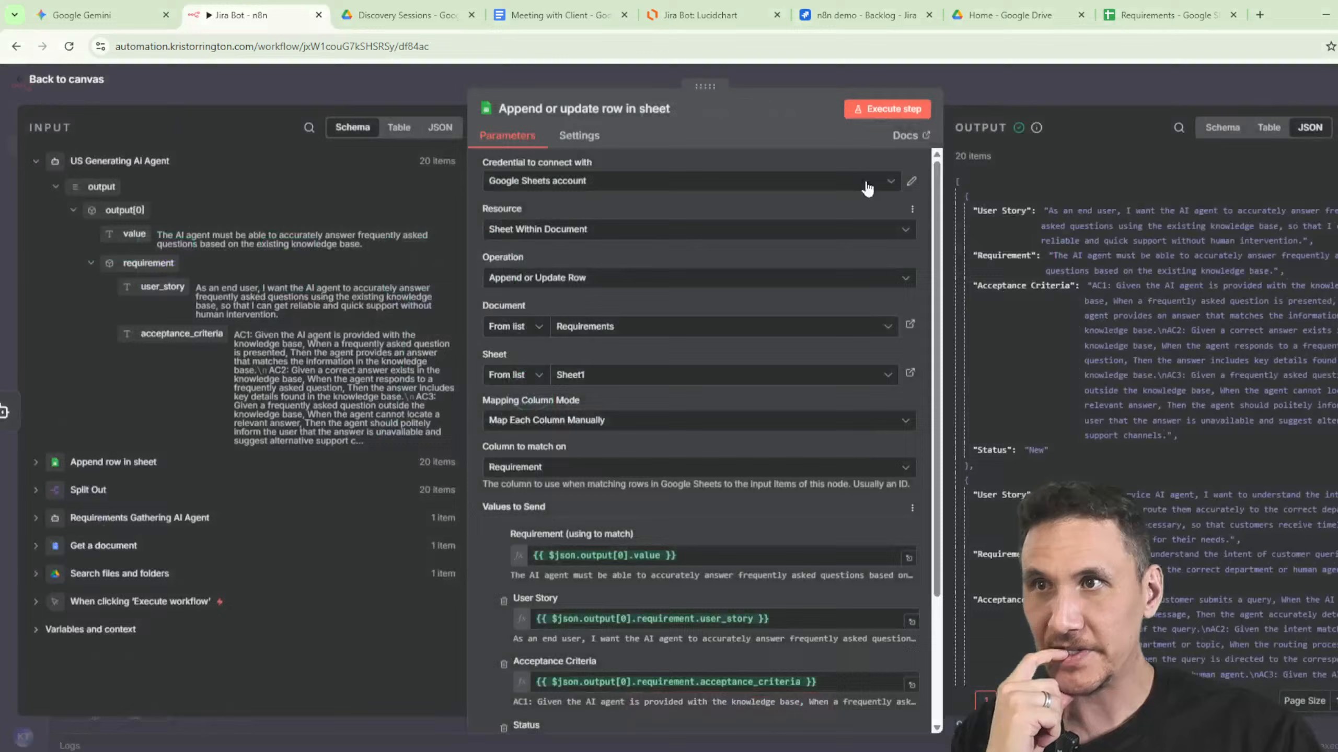
pyautogui.click(1014, 90)
# Set the Filter1 condition to keep items whose Status is equal to New, and close the node.
pyautogui.doubleClick(832, 257)
pyautogui.moveTo(869, 204); pyautogui.dragTo(490, 209)
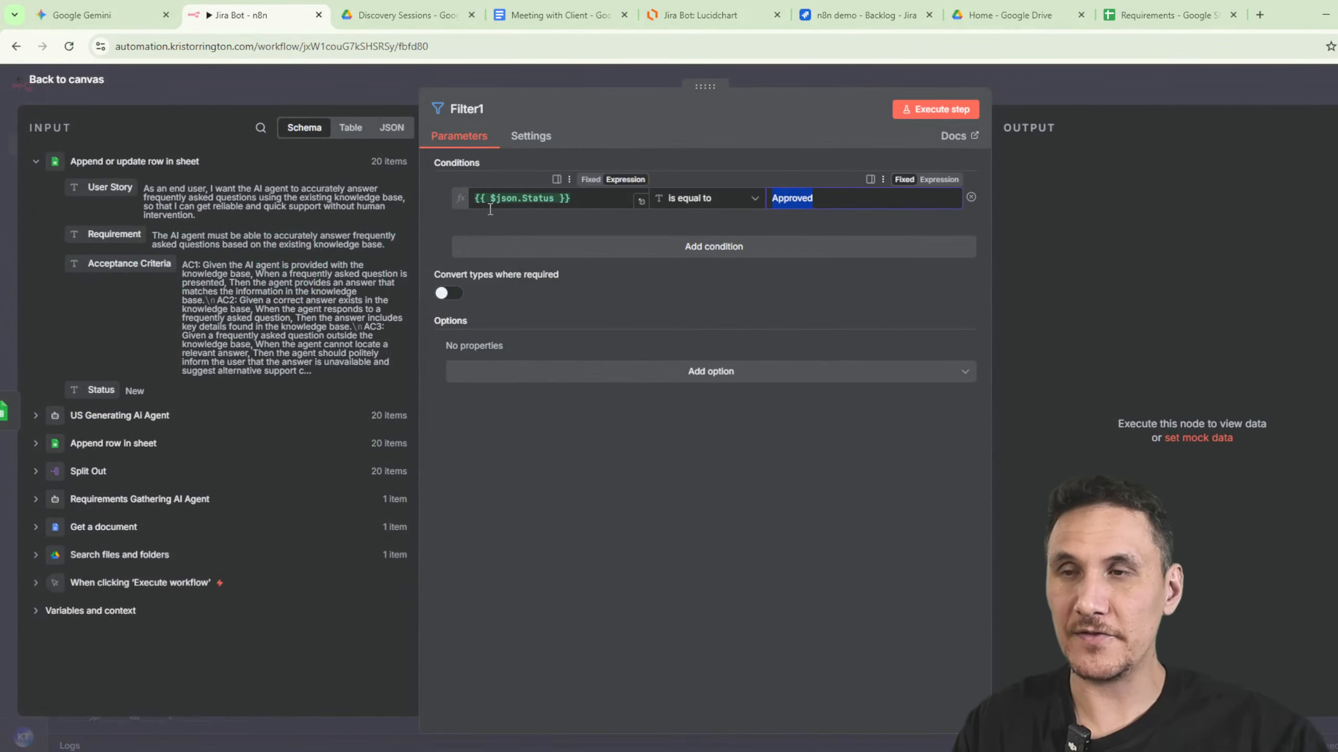
pyautogui.write('New')
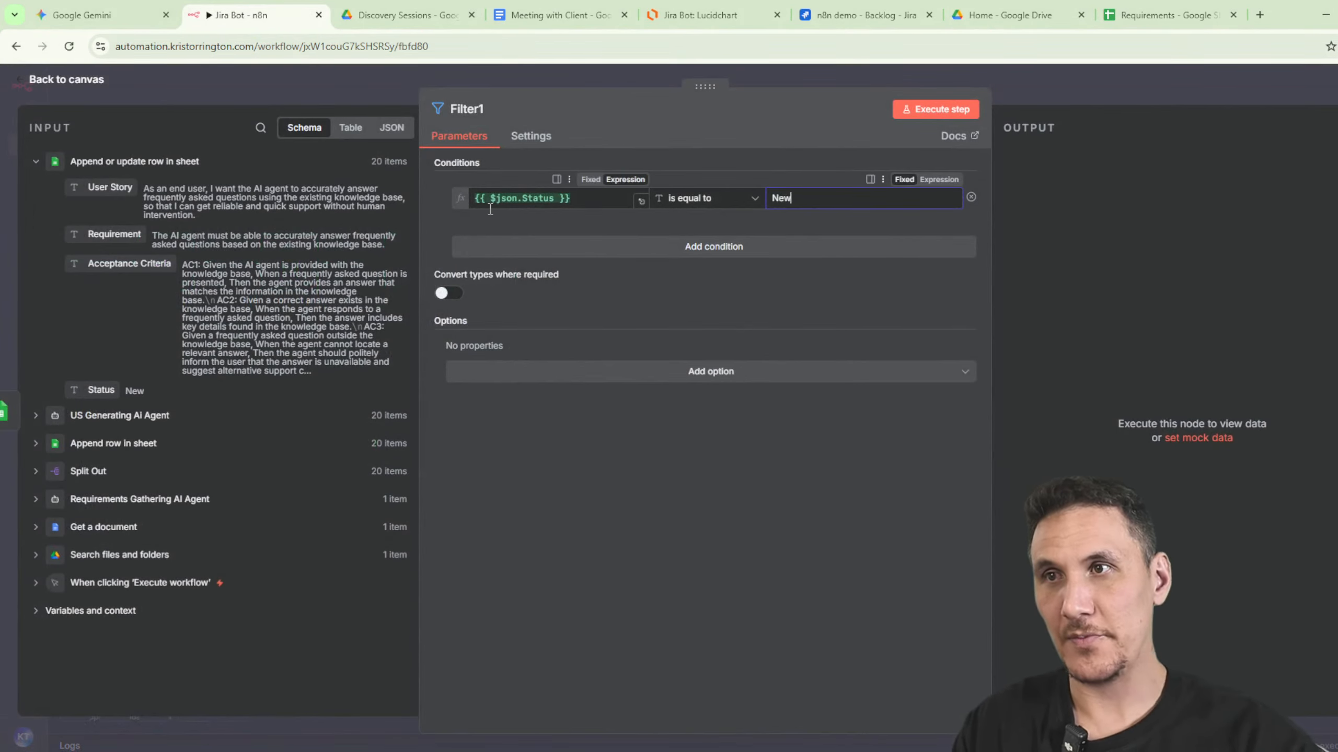
pyautogui.click(1081, 82)
# Check the Append or update row in sheet2 node's matching column and Status value, close it and execute the workflow.
pyautogui.doubleClick(1048, 255)
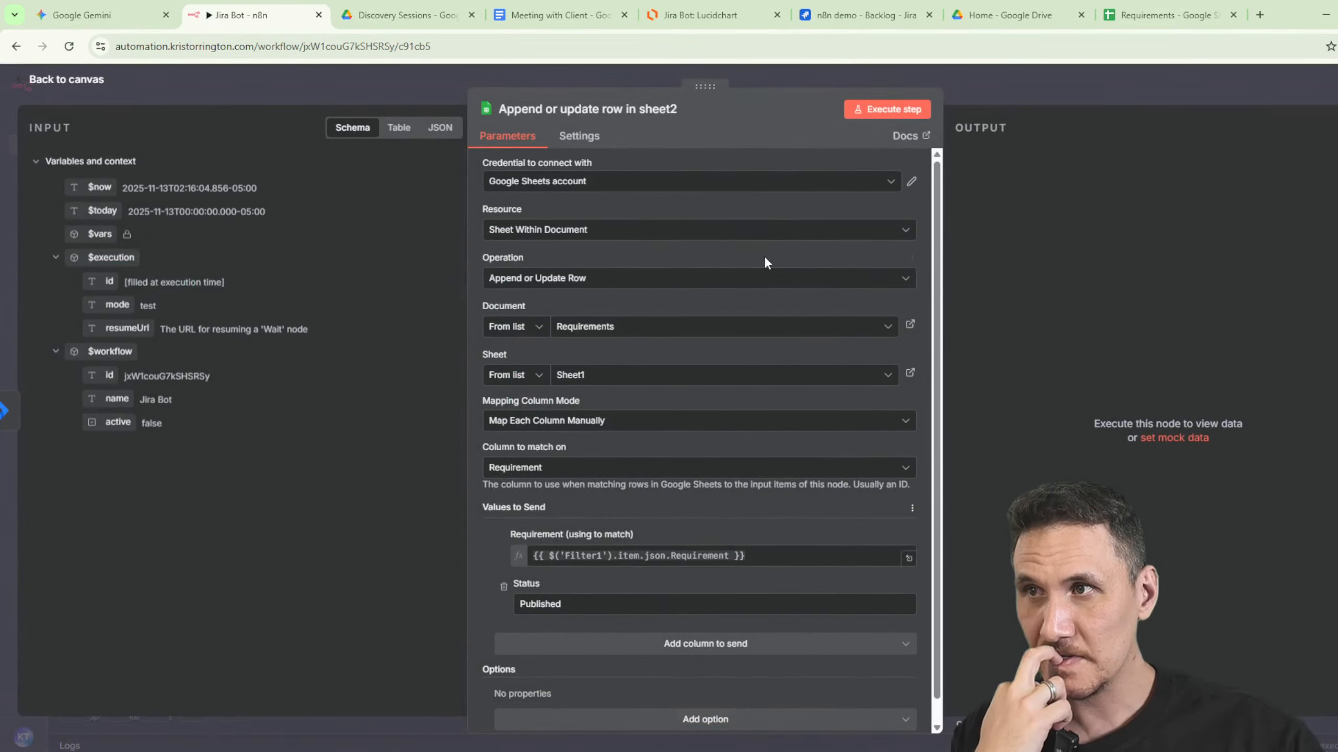
pyautogui.click(958, 90)
pyautogui.click(806, 226)
pyautogui.hotkey('ctrl', 'Return')
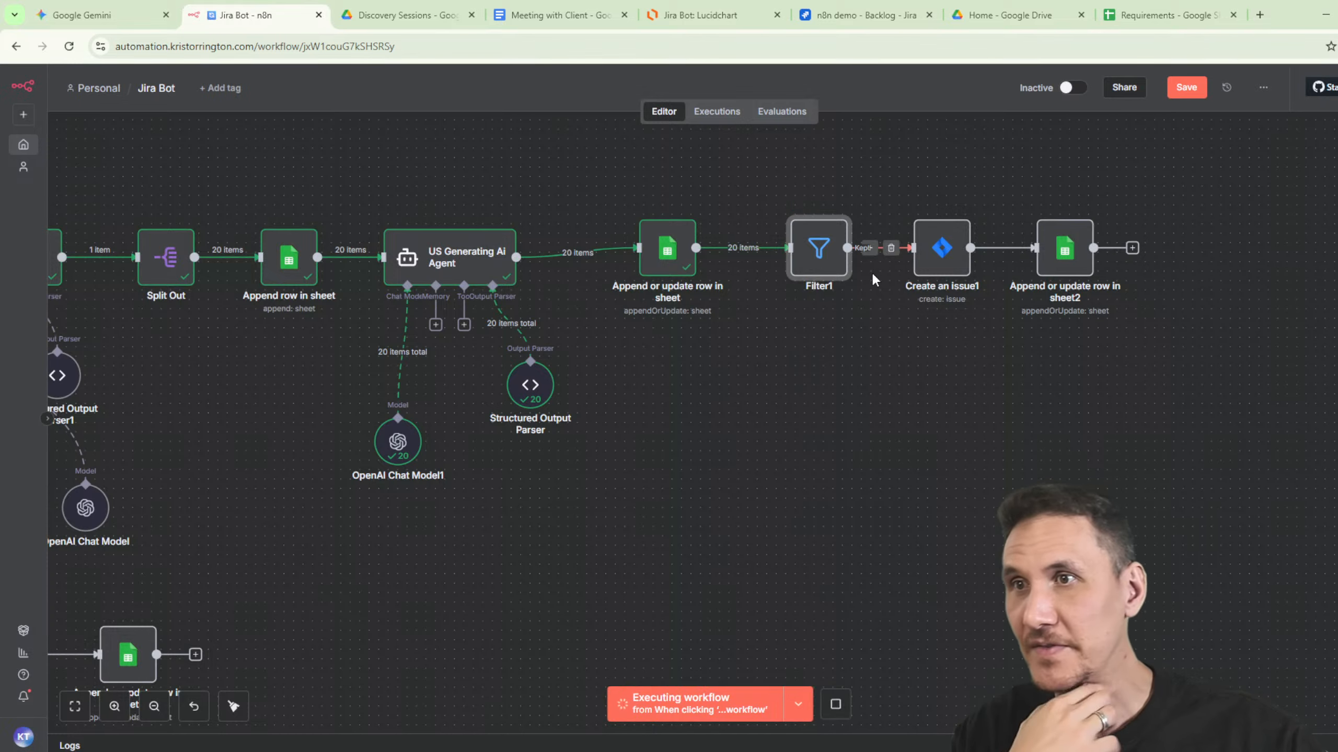
# Review the Create an issue1 node's Summary and Description mappings, close it, and check the n8n demo backlog in Jira.
pyautogui.doubleClick(942, 249)
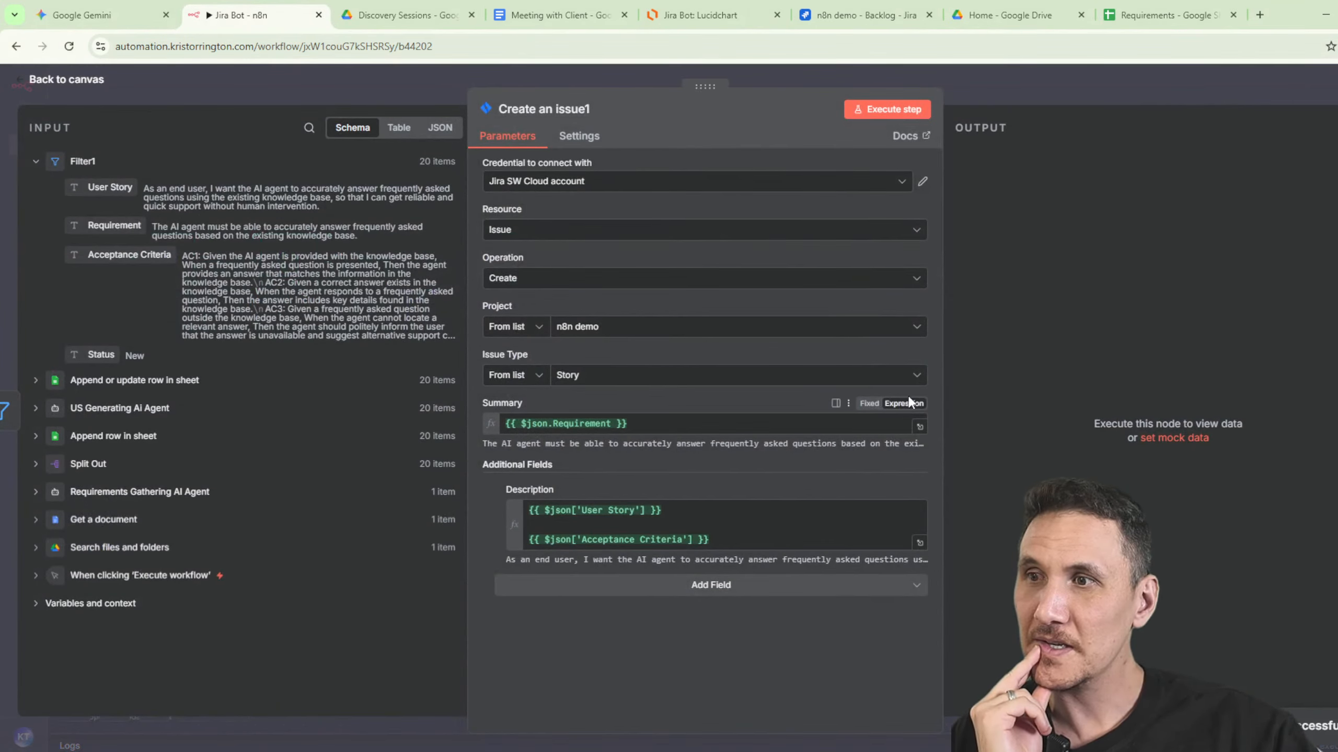
pyautogui.click(1027, 94)
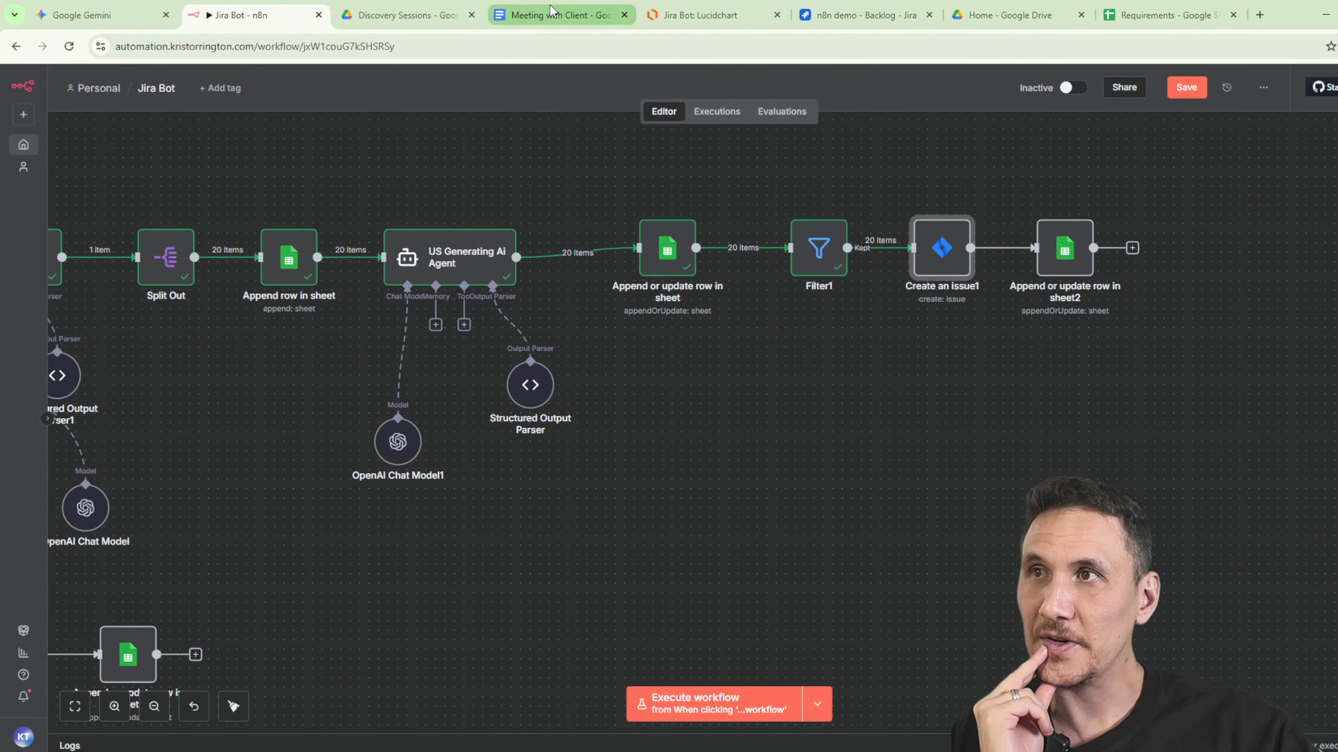
pyautogui.click(838, 11)
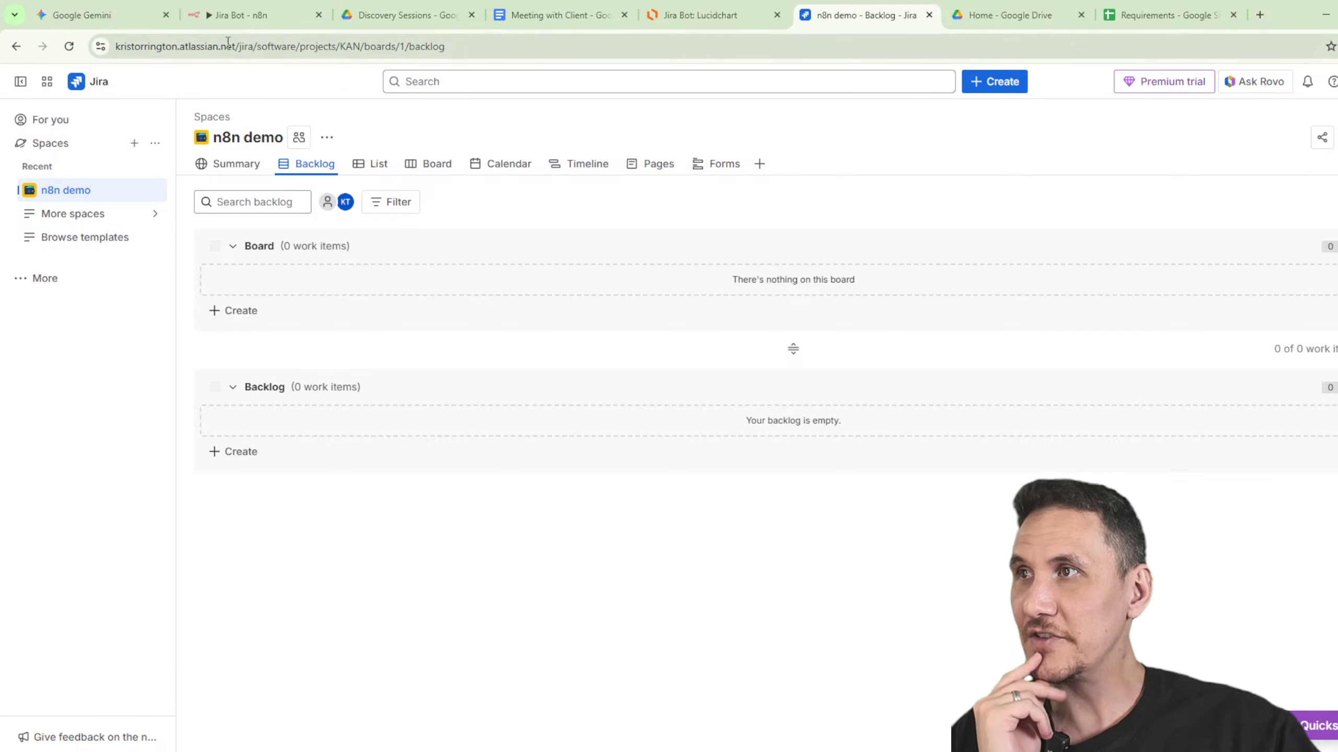
pyautogui.click(248, 14)
pyautogui.click(921, 211)
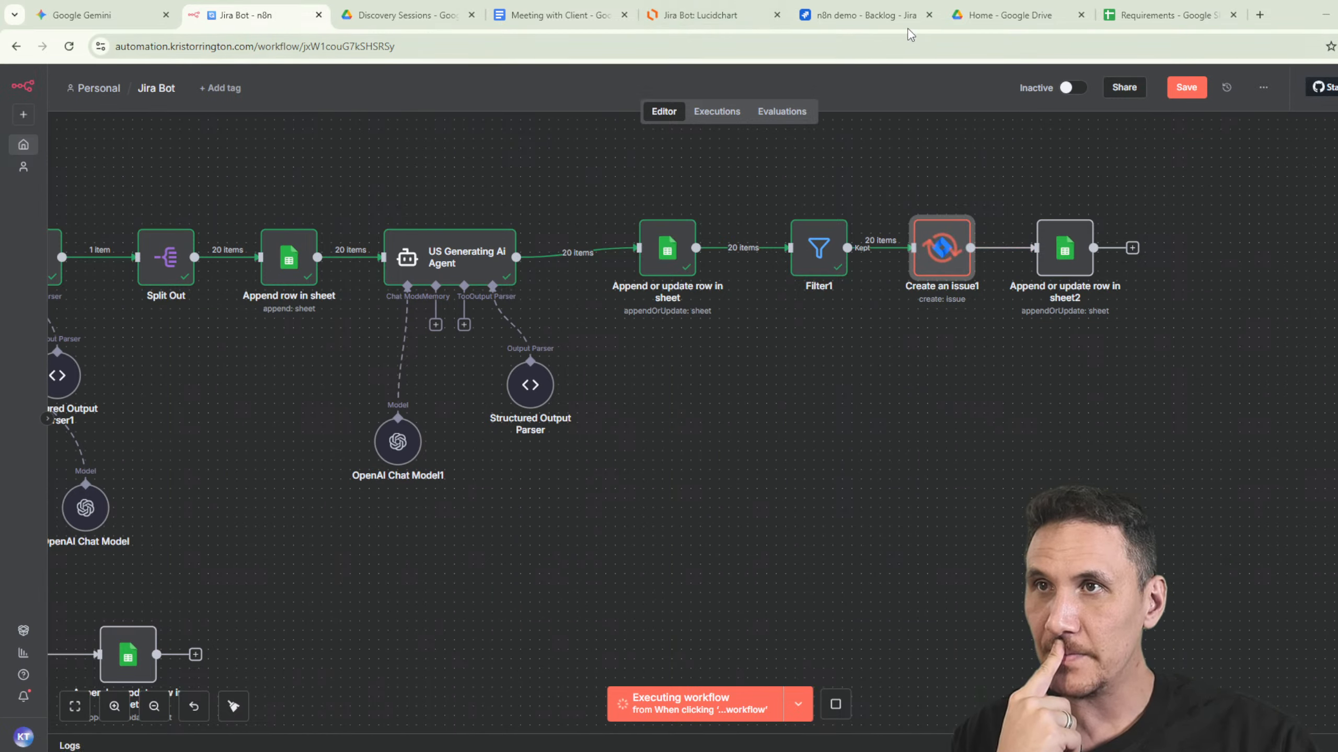
# Reload the n8n demo backlog in Jira and scan the stories being created by the workflow.
pyautogui.click(845, 21)
pyautogui.click(802, 42)
pyautogui.press('Return')
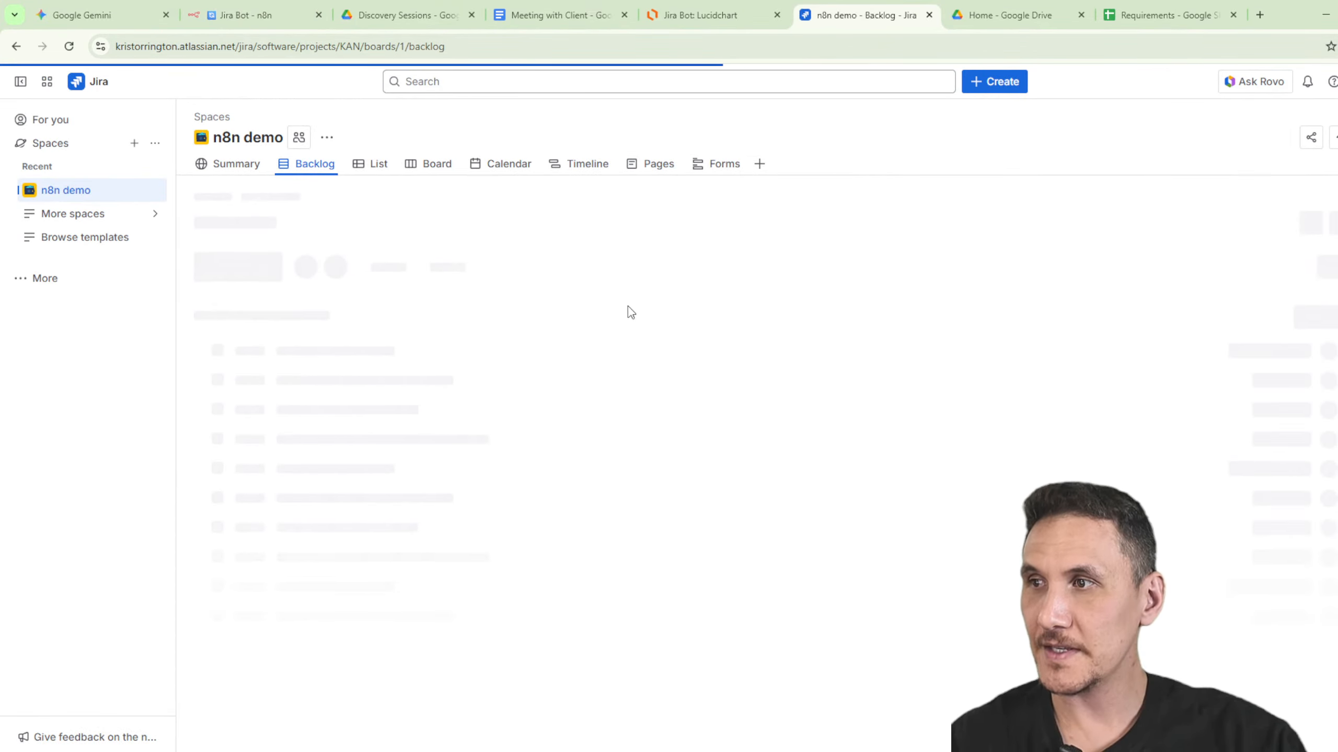
pyautogui.scroll(-4, 742, 396)
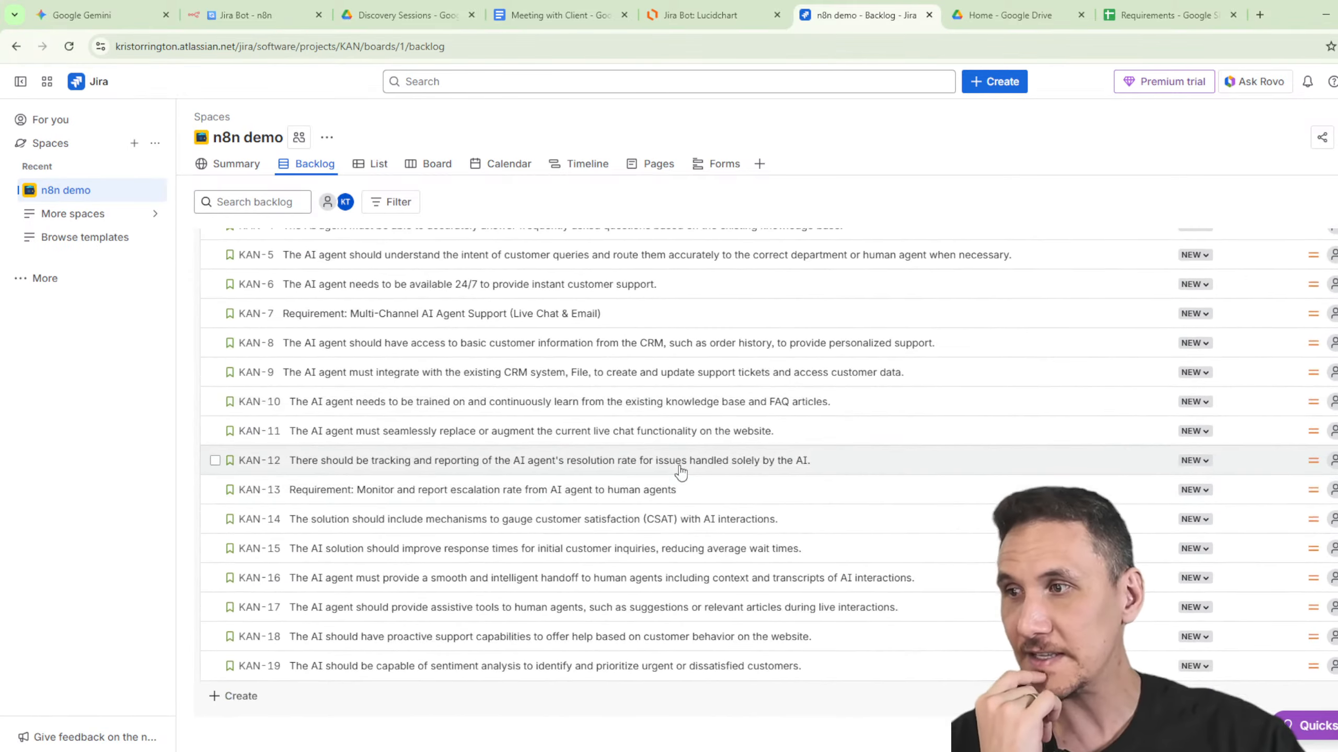
pyautogui.scroll(4, 621, 379)
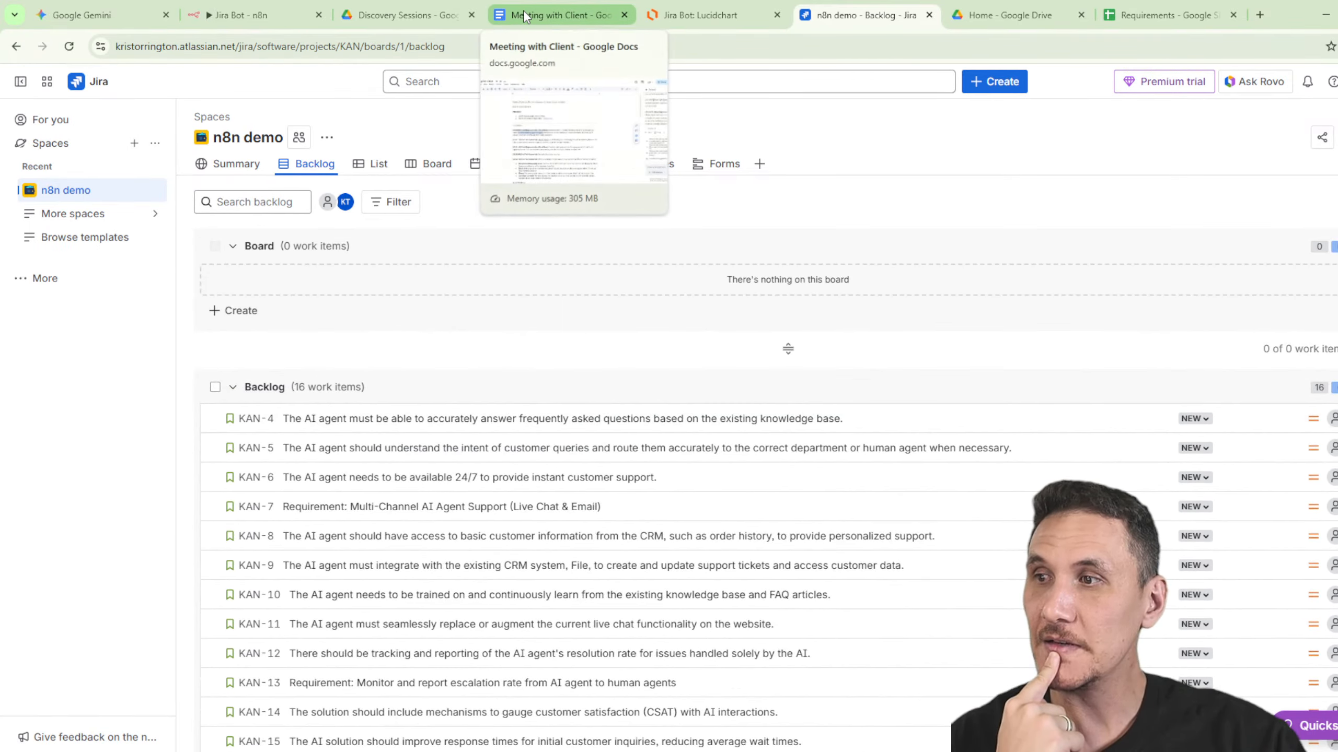
# Return to the n8n Jira Bot workflow and check whether the Create an issue1 and Append or update row in sheet2 nodes have run.
pyautogui.click(523, 13)
pyautogui.hotkey('ctrl', 'pageup')
pyautogui.hotkey('ctrl', 'pageup')
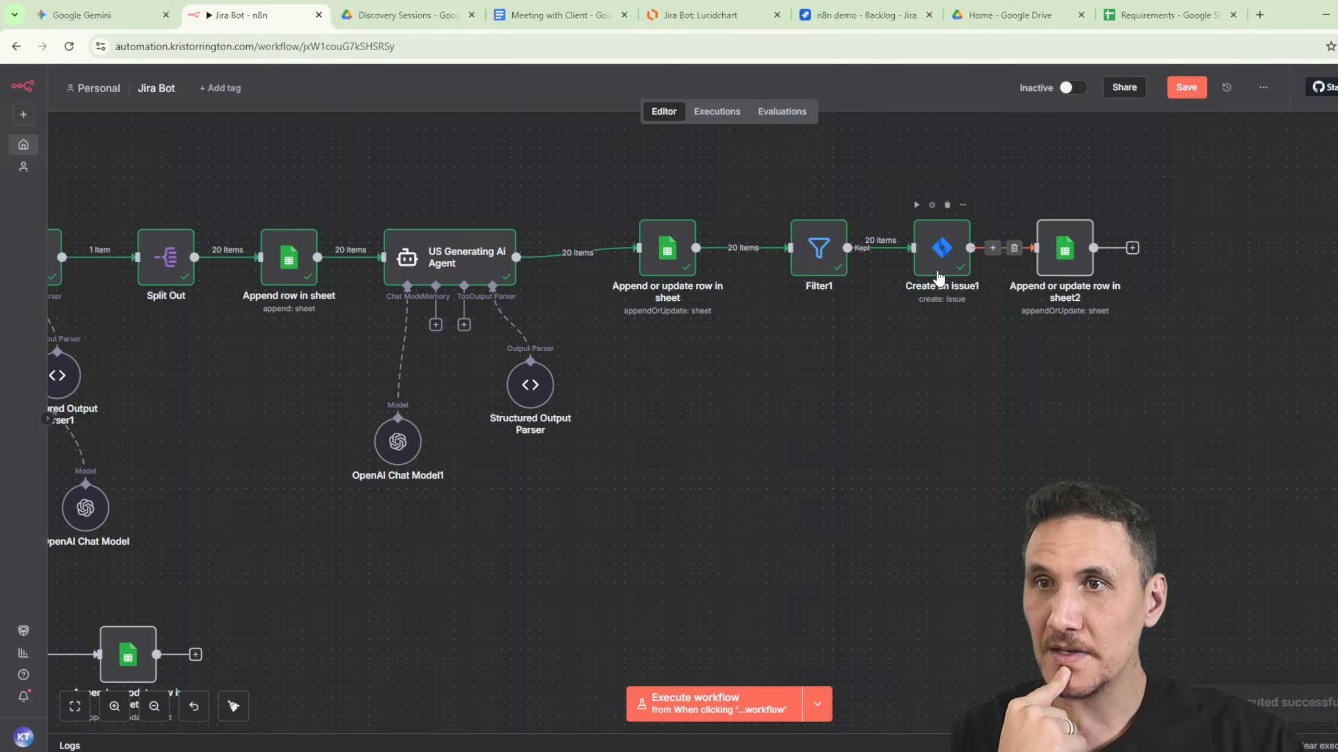
pyautogui.click(1039, 205)
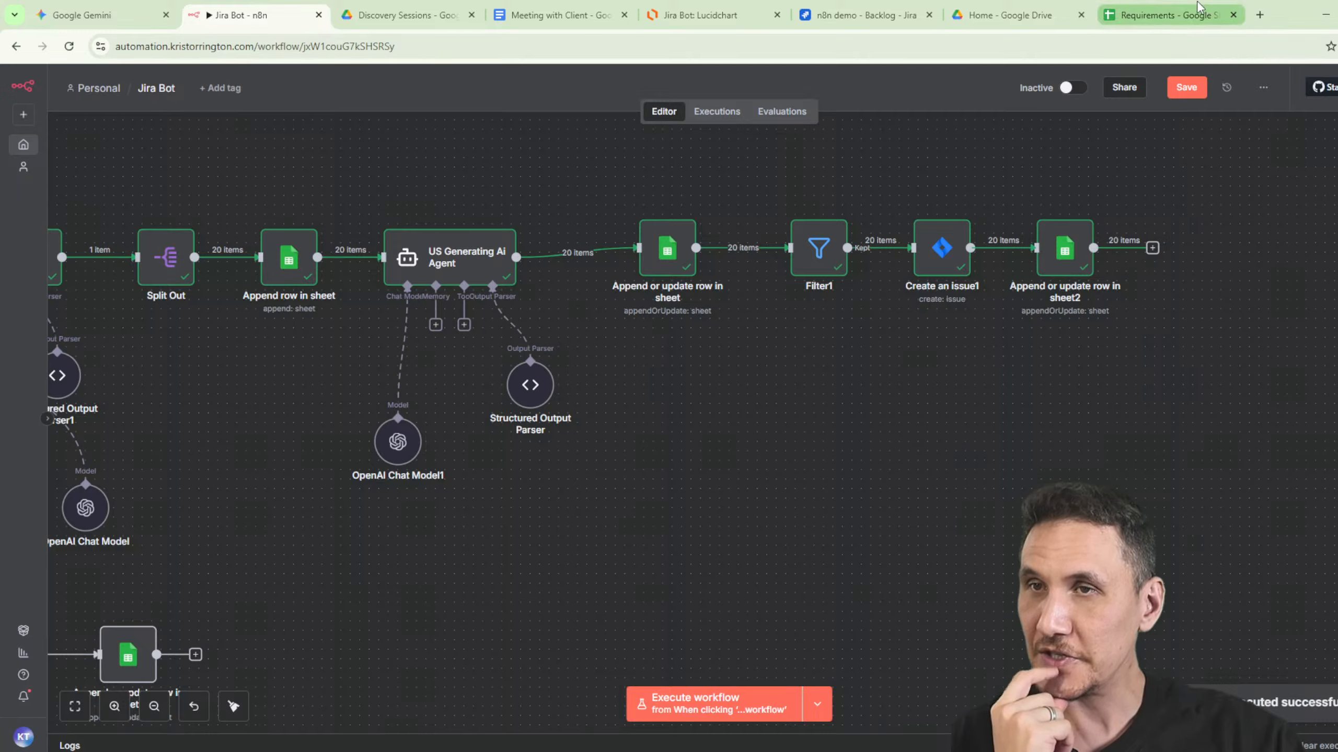
# Examine the Status column of the user story rows in the Requirements Google Sheet.
pyautogui.click(1166, 15)
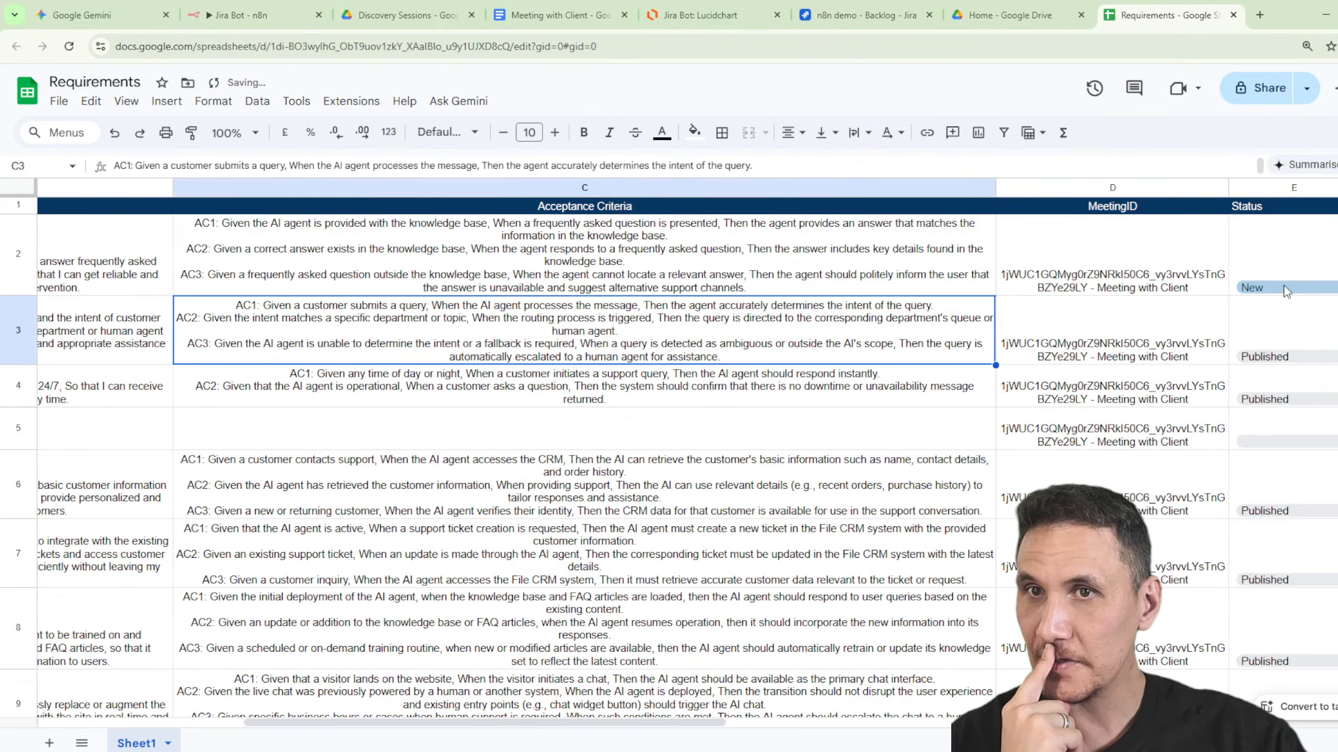
pyautogui.click(1264, 287)
pyautogui.click(1280, 387)
pyautogui.click(821, 355)
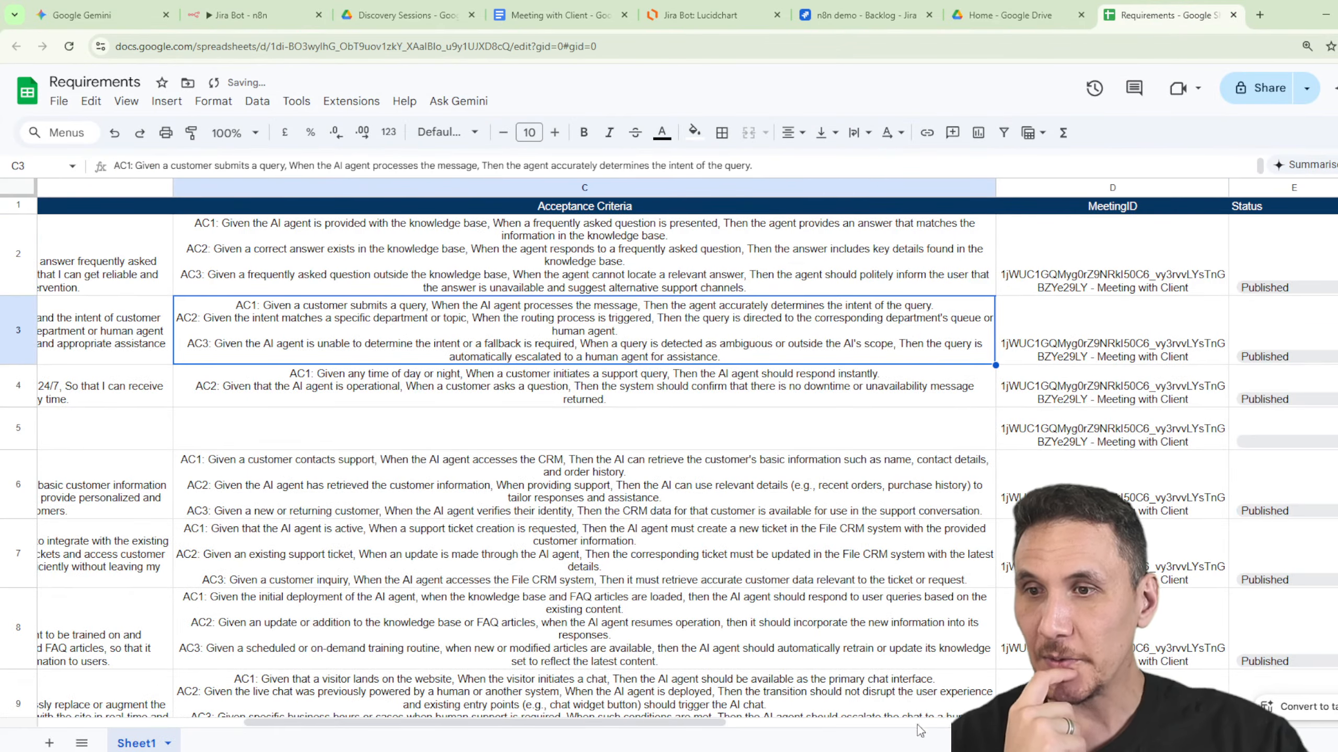
pyautogui.moveTo(663, 722); pyautogui.dragTo(830, 738)
pyautogui.scroll(-15, 917, 584)
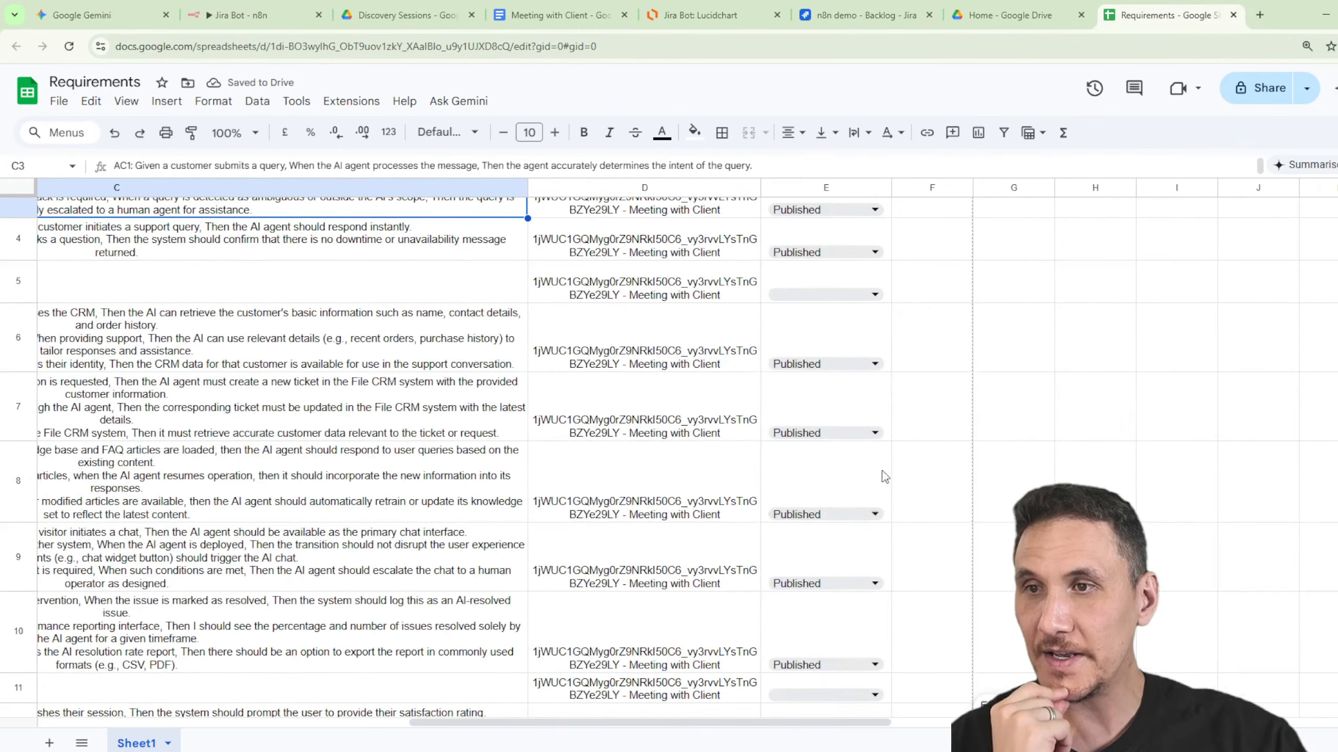
pyautogui.scroll(10, 890, 571)
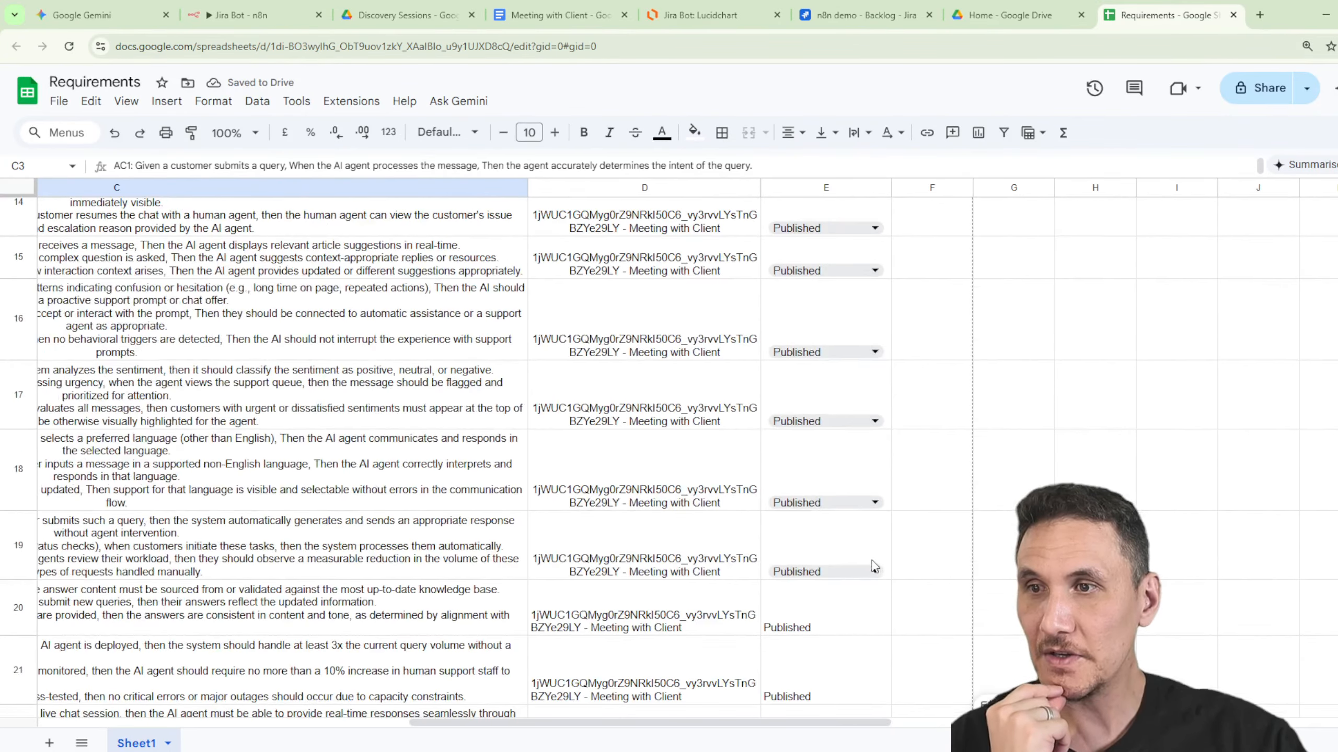
pyautogui.scroll(5, 873, 566)
# Look through the stories listed in the n8n demo backlog in Jira.
pyautogui.click(836, 19)
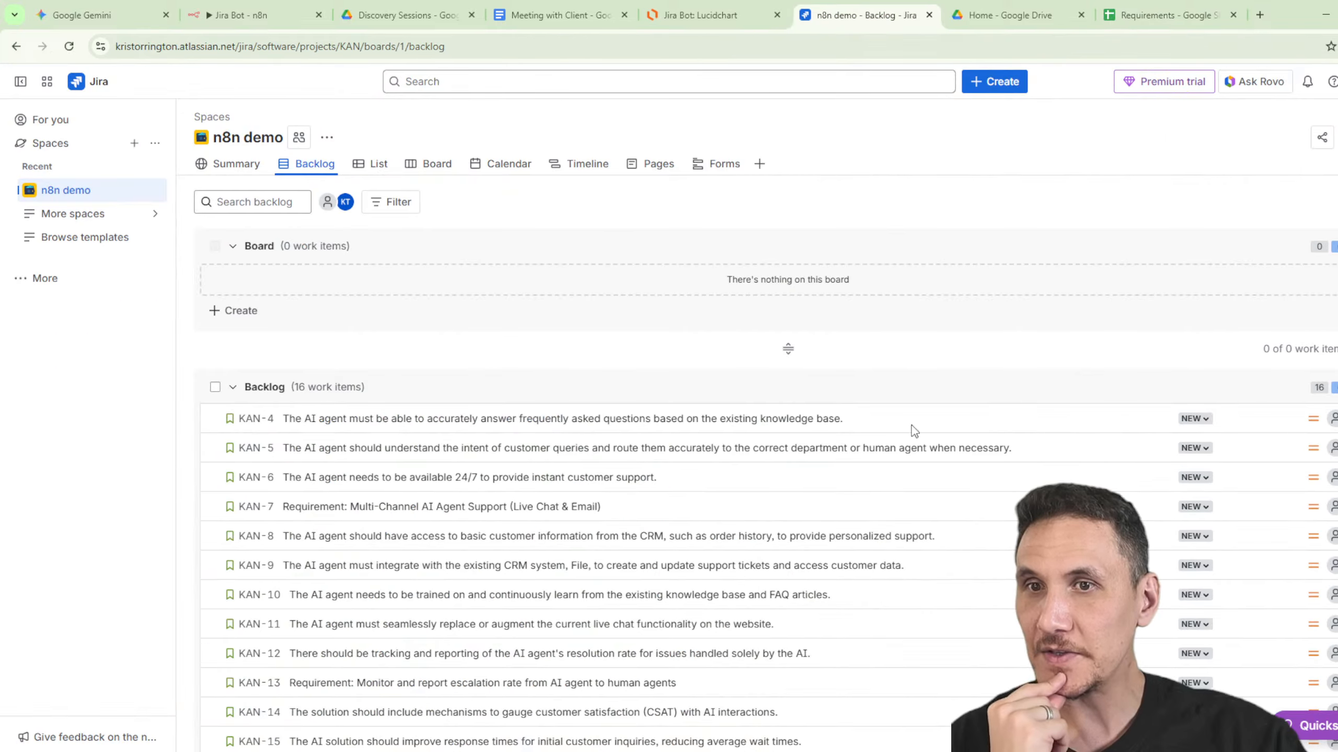
pyautogui.scroll(-2, 942, 443)
pyautogui.scroll(2, 997, 442)
pyautogui.scroll(-3, 959, 418)
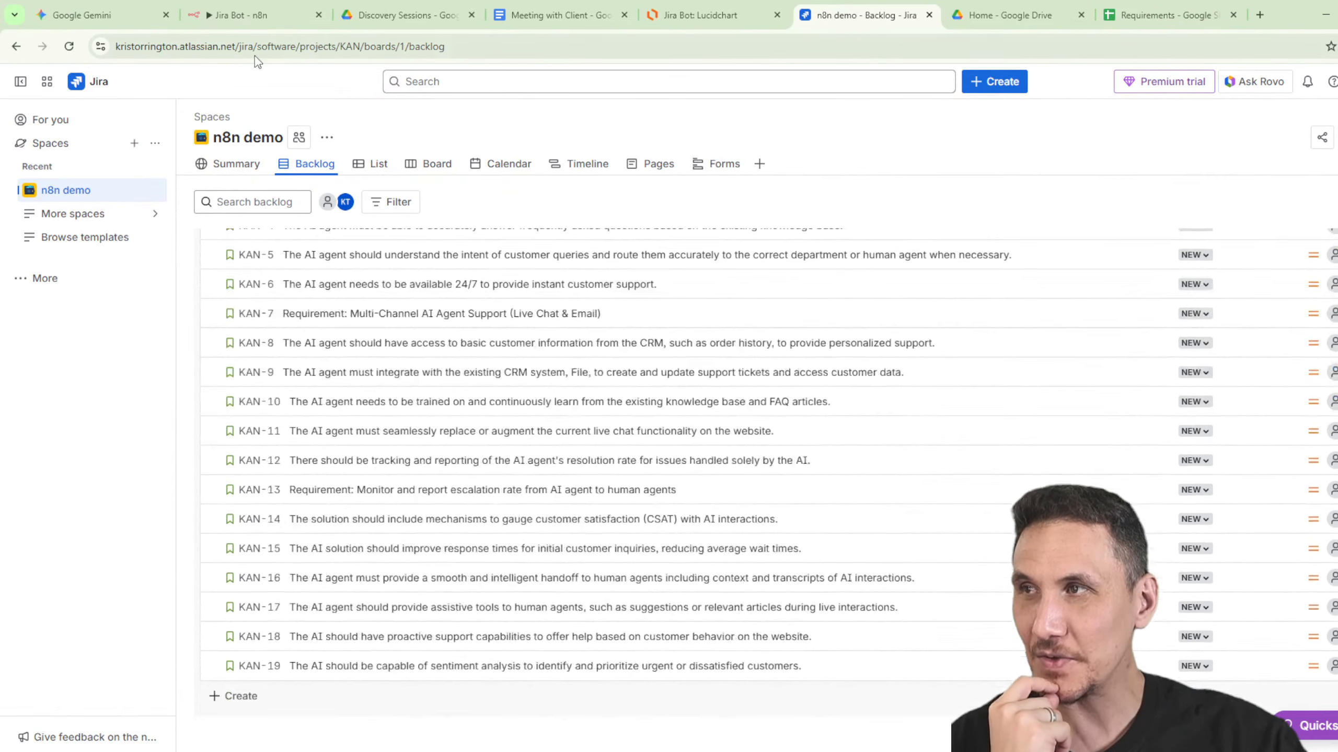
# Refresh the backlog, open the KAN-4 story and dismiss the Confluence promotion to read the story's description.
pyautogui.click(69, 46)
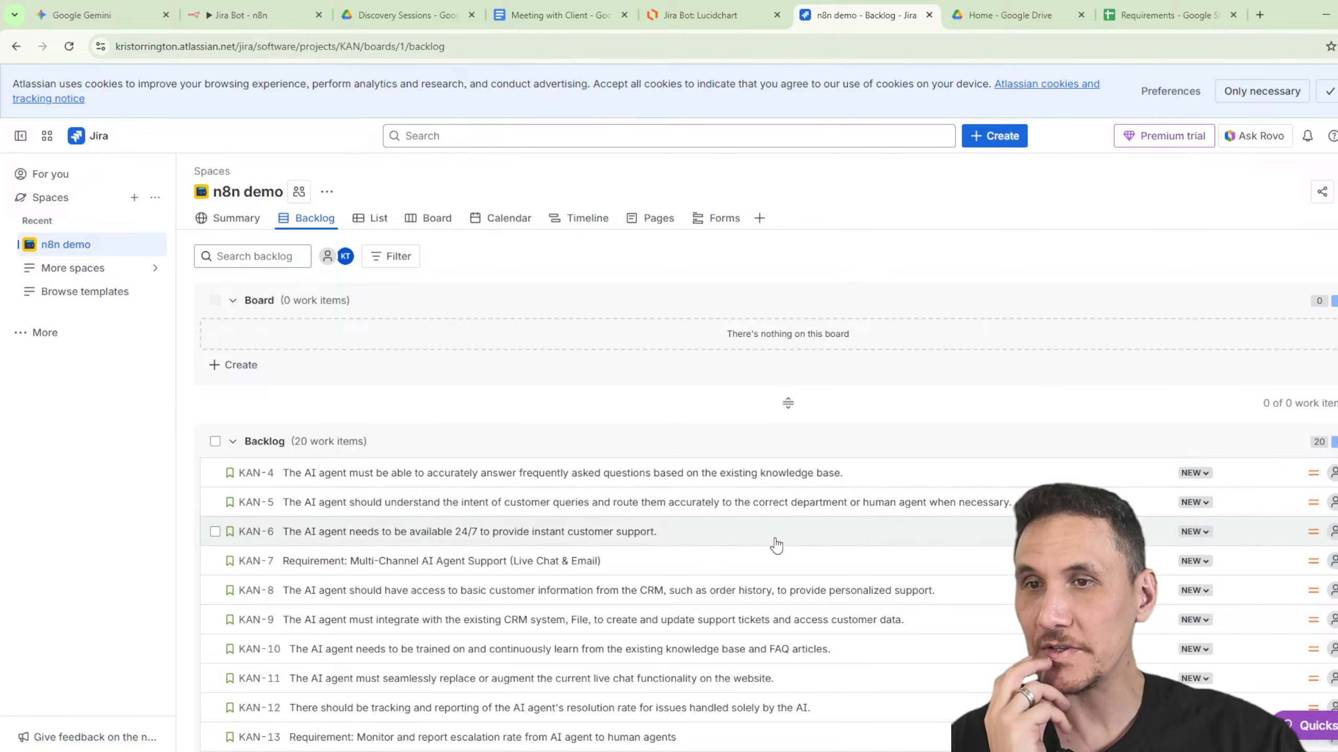
pyautogui.scroll(-3, 843, 543)
pyautogui.scroll(3, 767, 478)
pyautogui.click(545, 484)
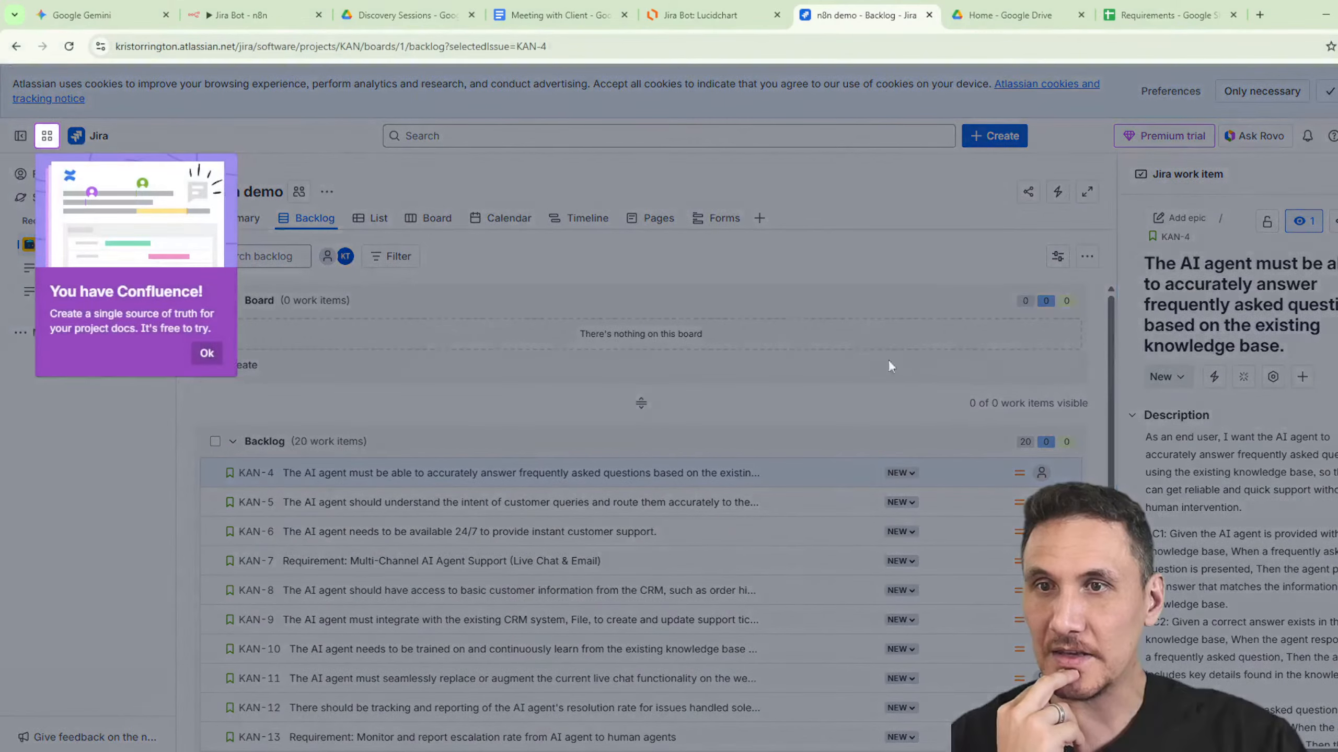
pyautogui.click(207, 353)
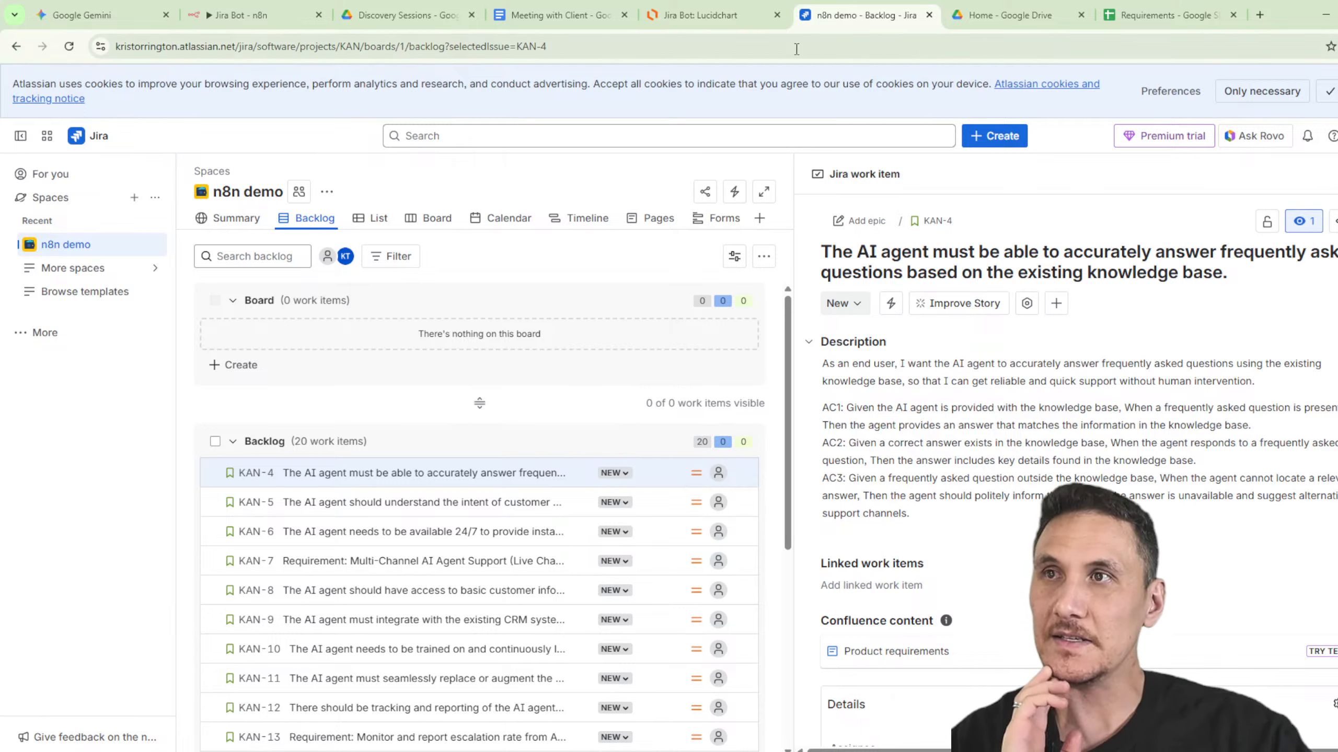
# Examine the Jira Bot diagram in Lucidchart, from the user story swimlanes and Save to Jira step to the Solutioning, Development and Testing agents.
pyautogui.click(700, 14)
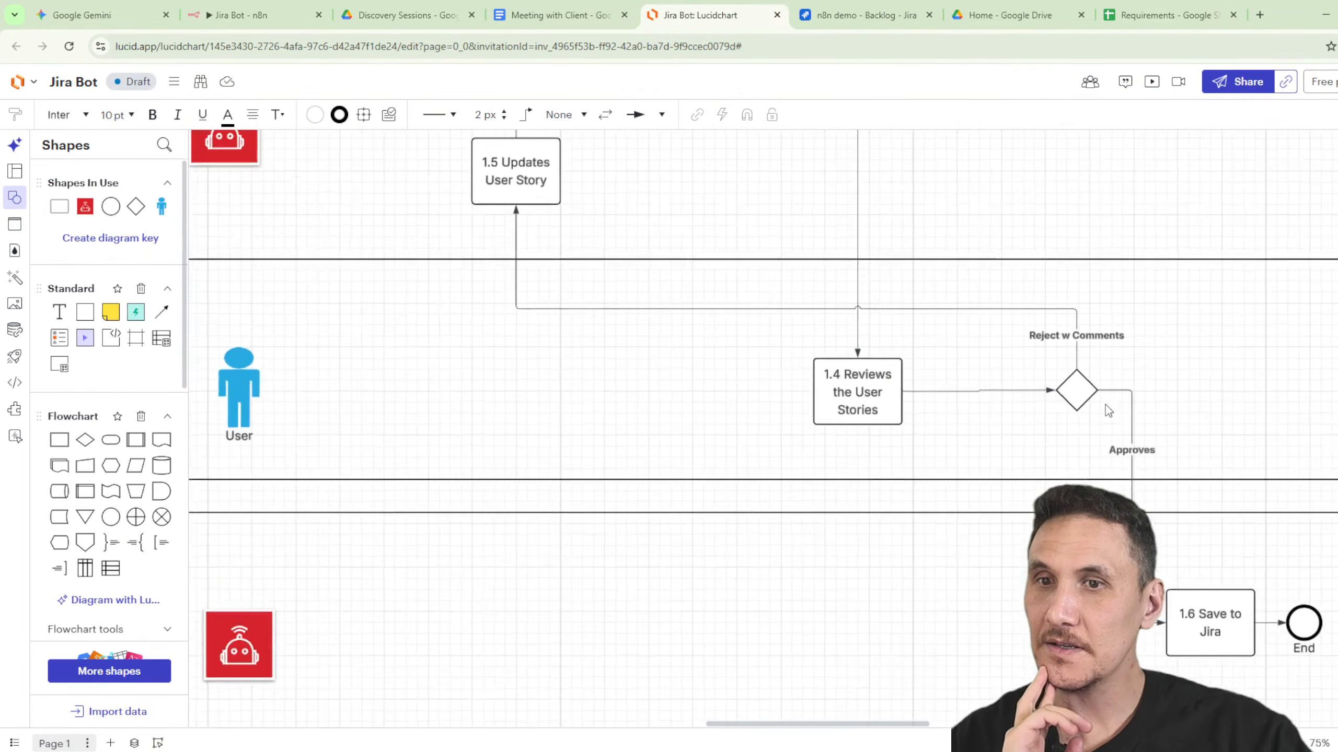
pyautogui.scroll(-5, 1106, 405)
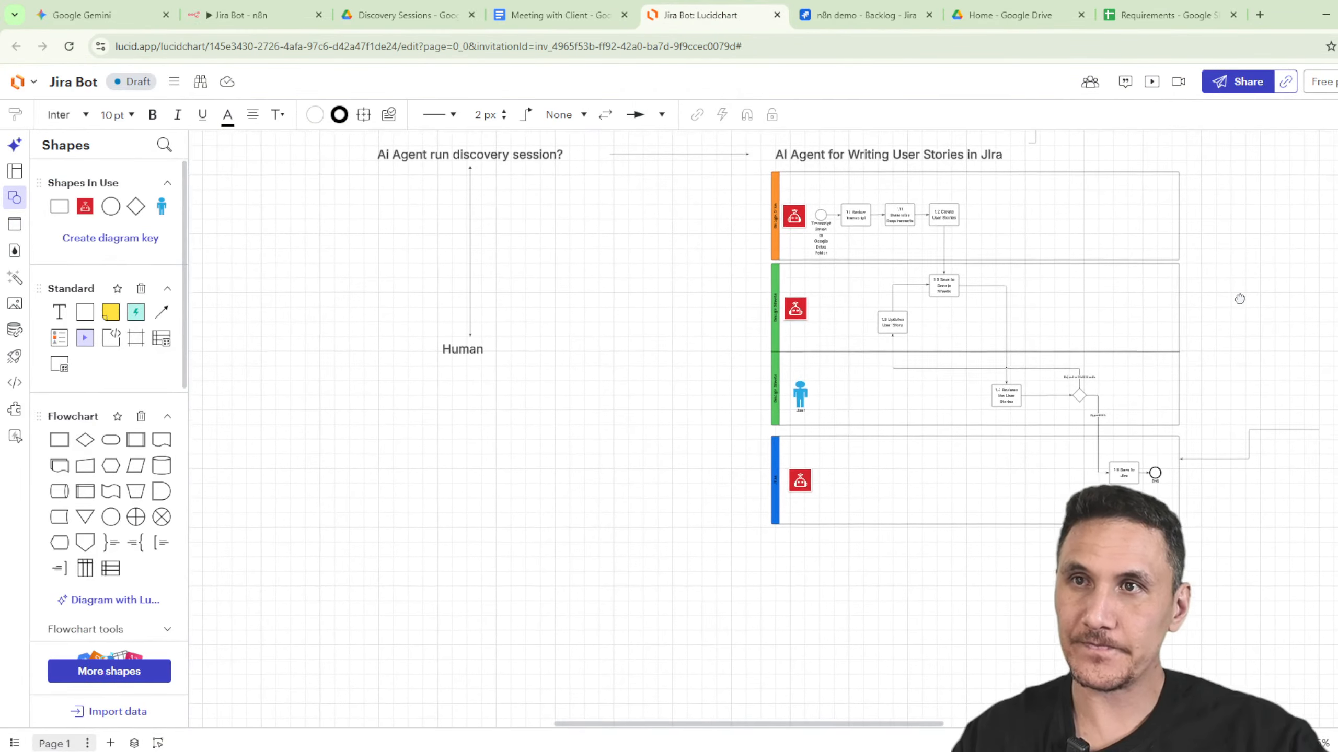
pyautogui.moveTo(1240, 299); pyautogui.dragTo(830, 376)
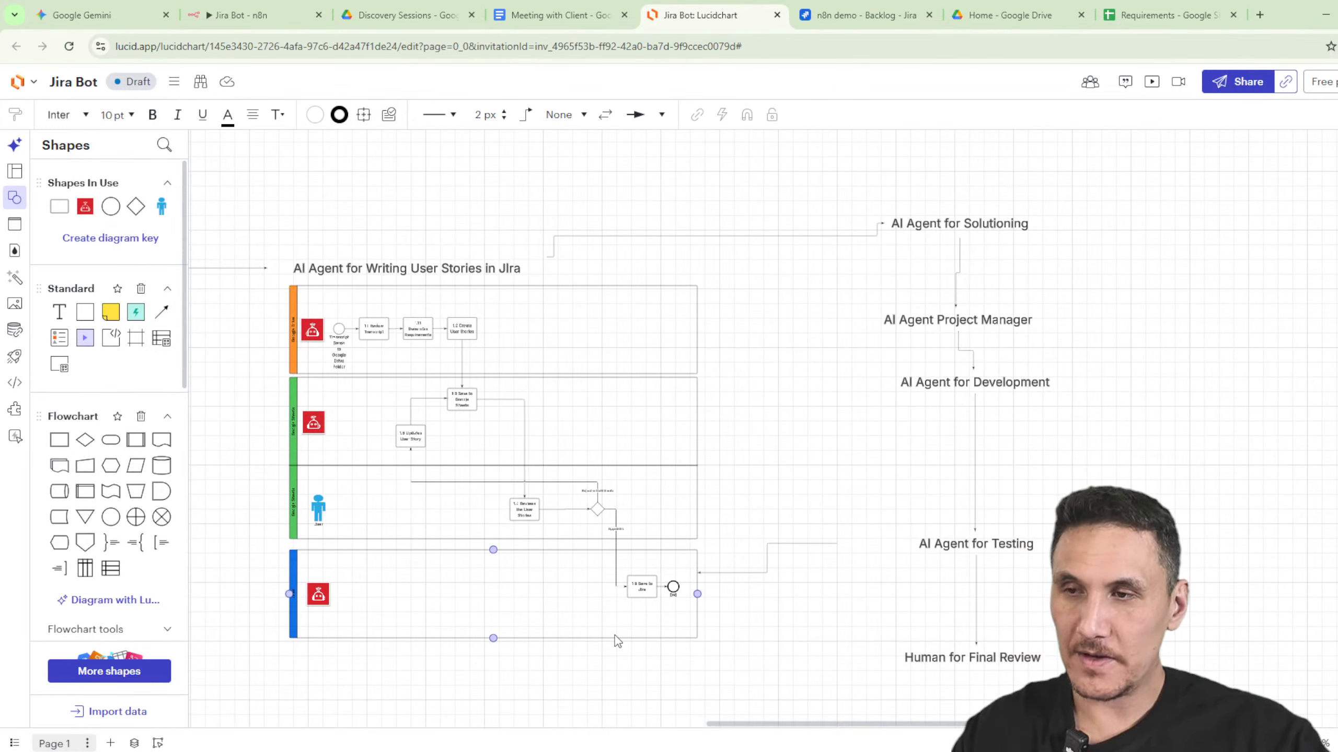
pyautogui.scroll(3, 614, 635)
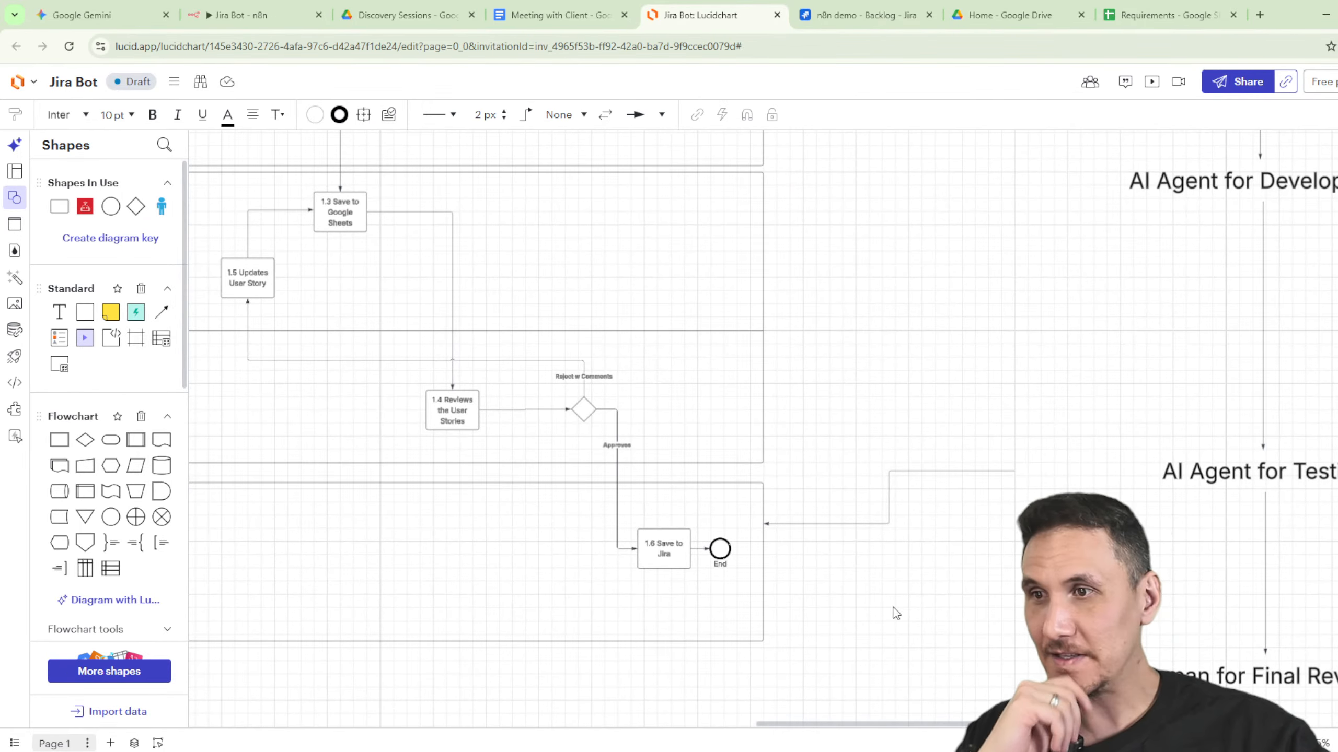
pyautogui.scroll(5, 698, 585)
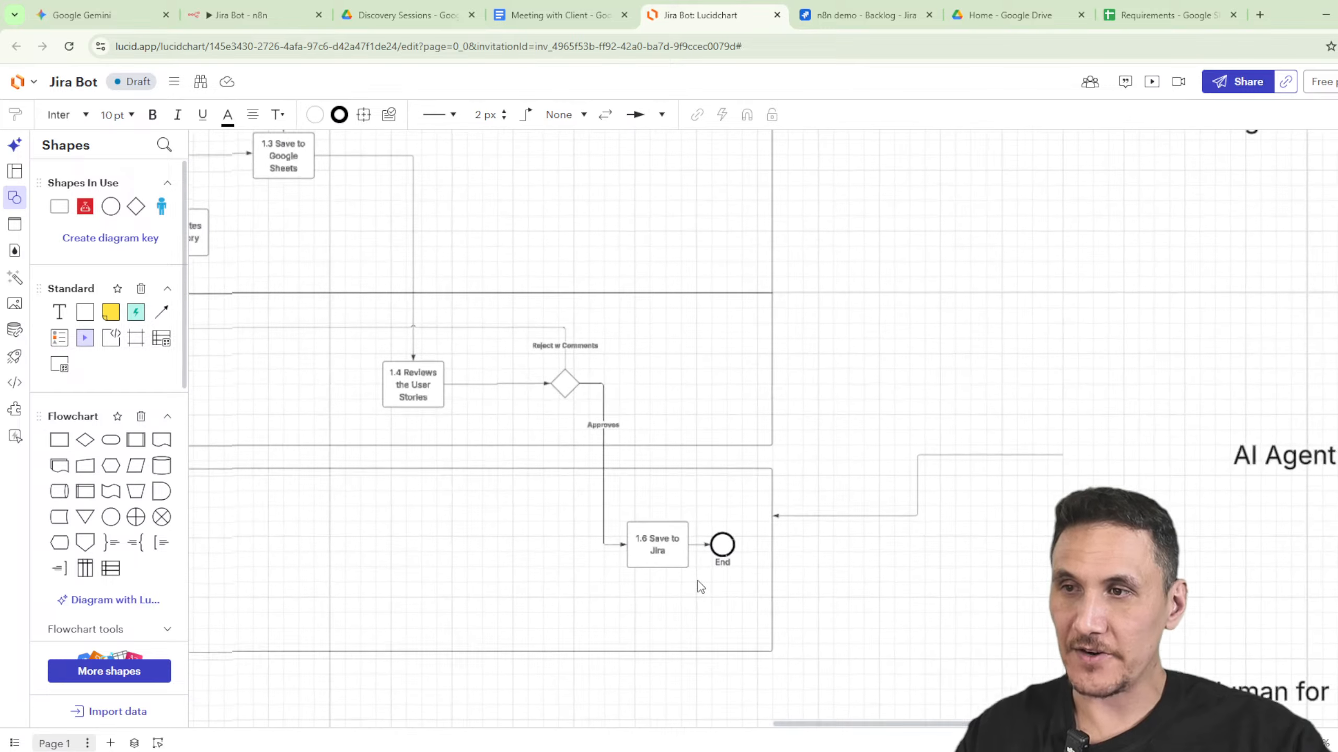
pyautogui.click(725, 555)
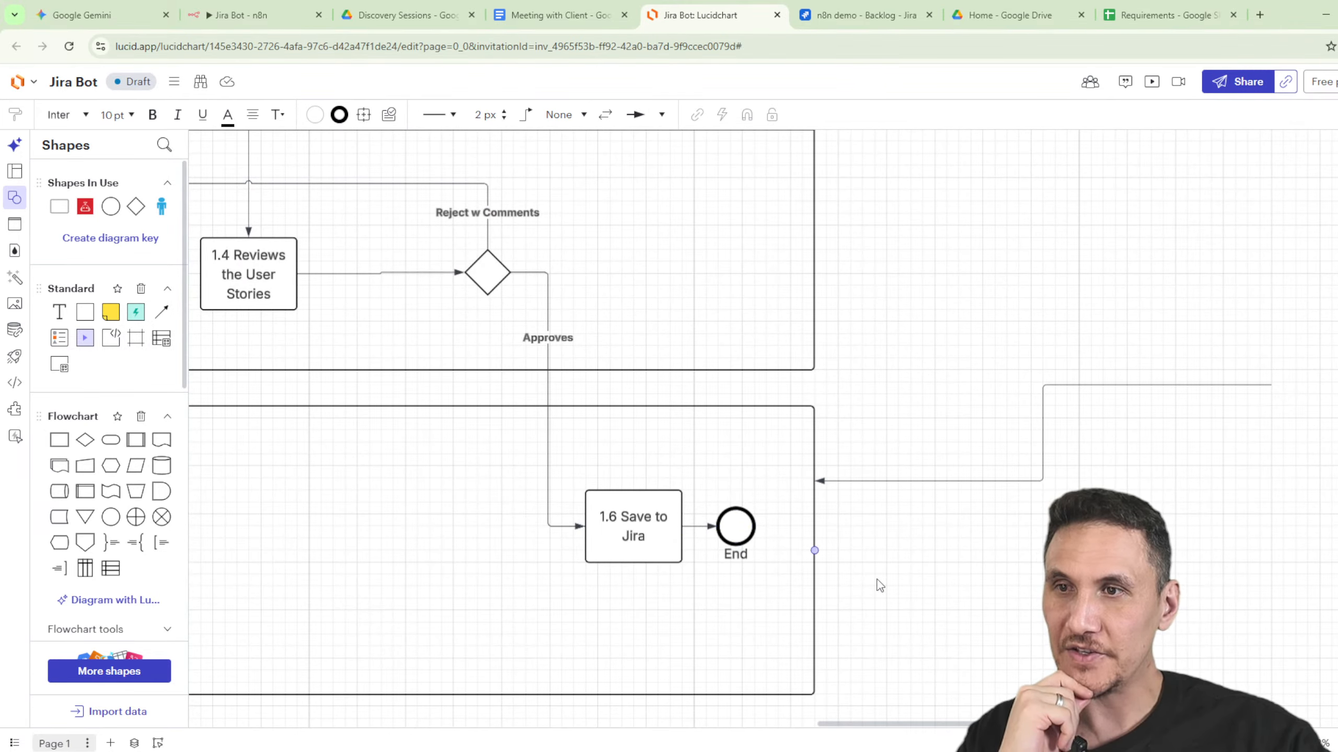
pyautogui.scroll(-5, 935, 510)
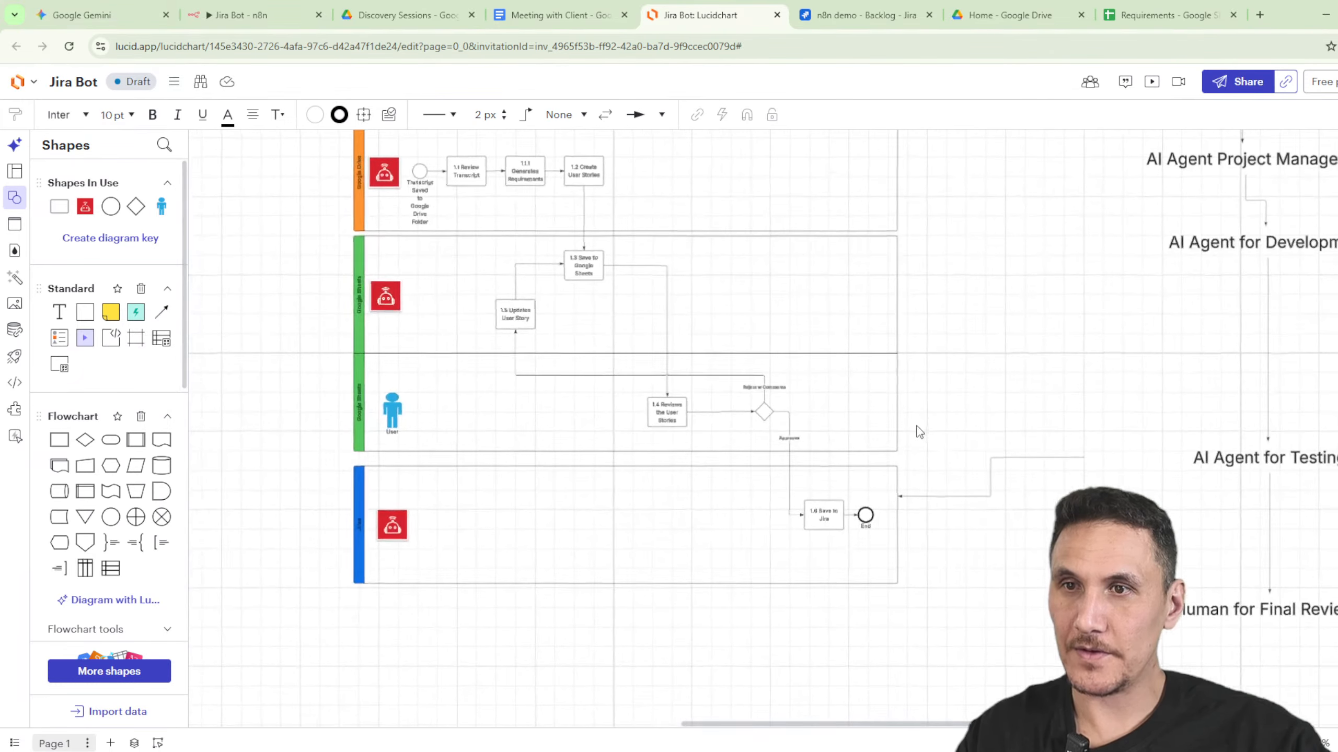
pyautogui.scroll(6, 1011, 537)
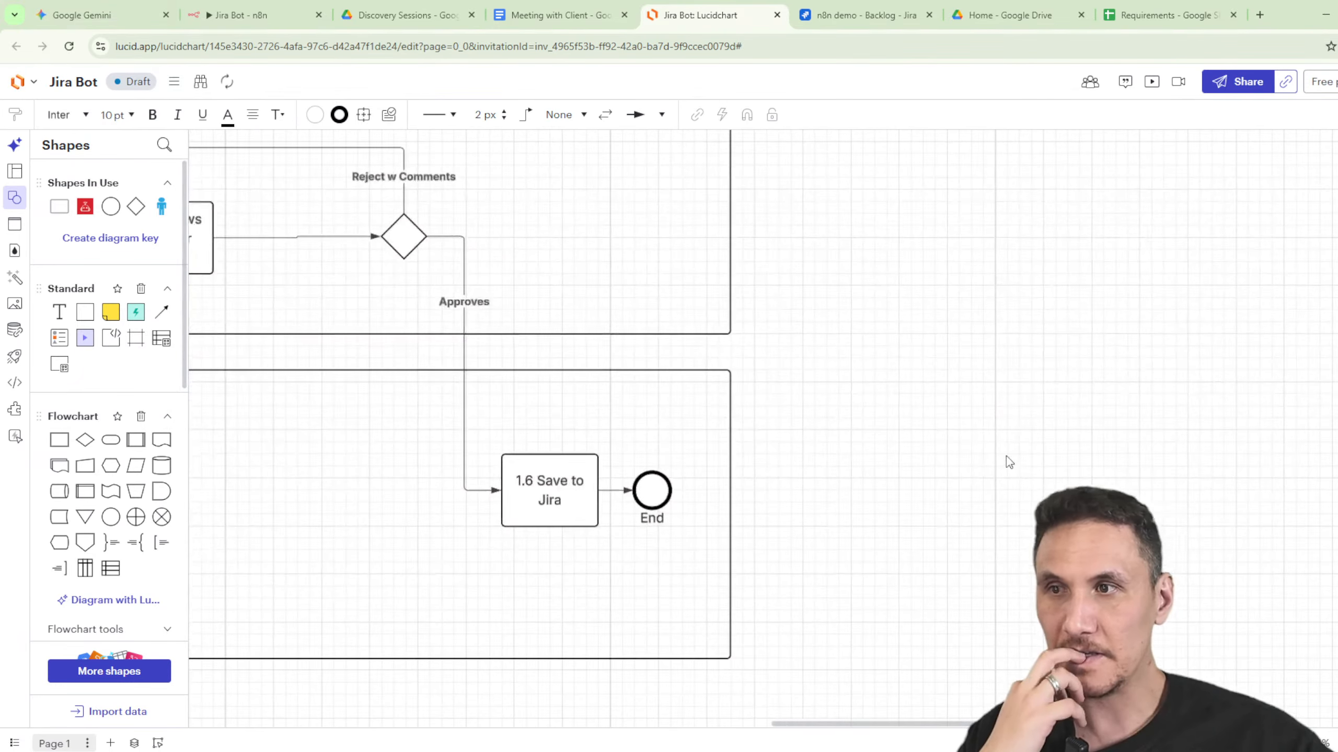
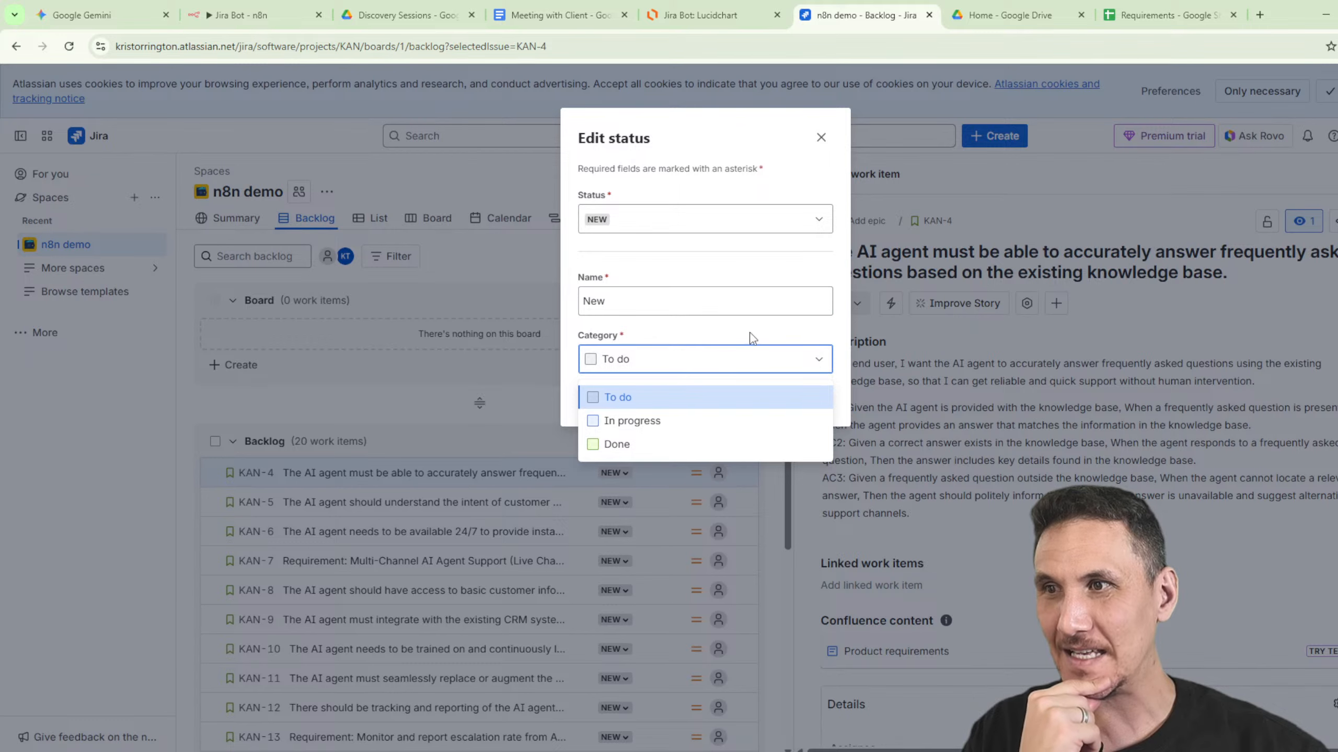
# Leave the Edit status dialog in Jira, view the KAN-4 story's workflow and open that workflow for editing.
pyautogui.click(752, 279)
pyautogui.click(760, 397)
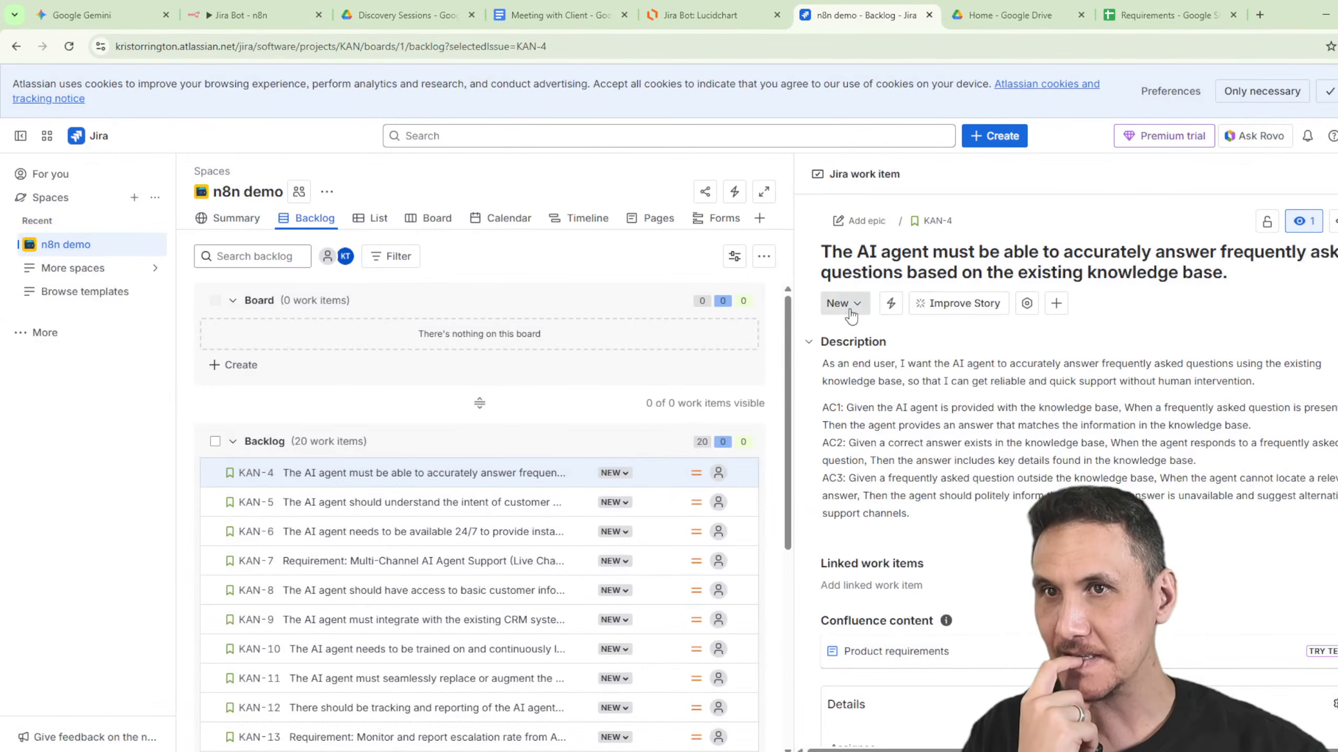
pyautogui.click(845, 303)
pyautogui.click(865, 502)
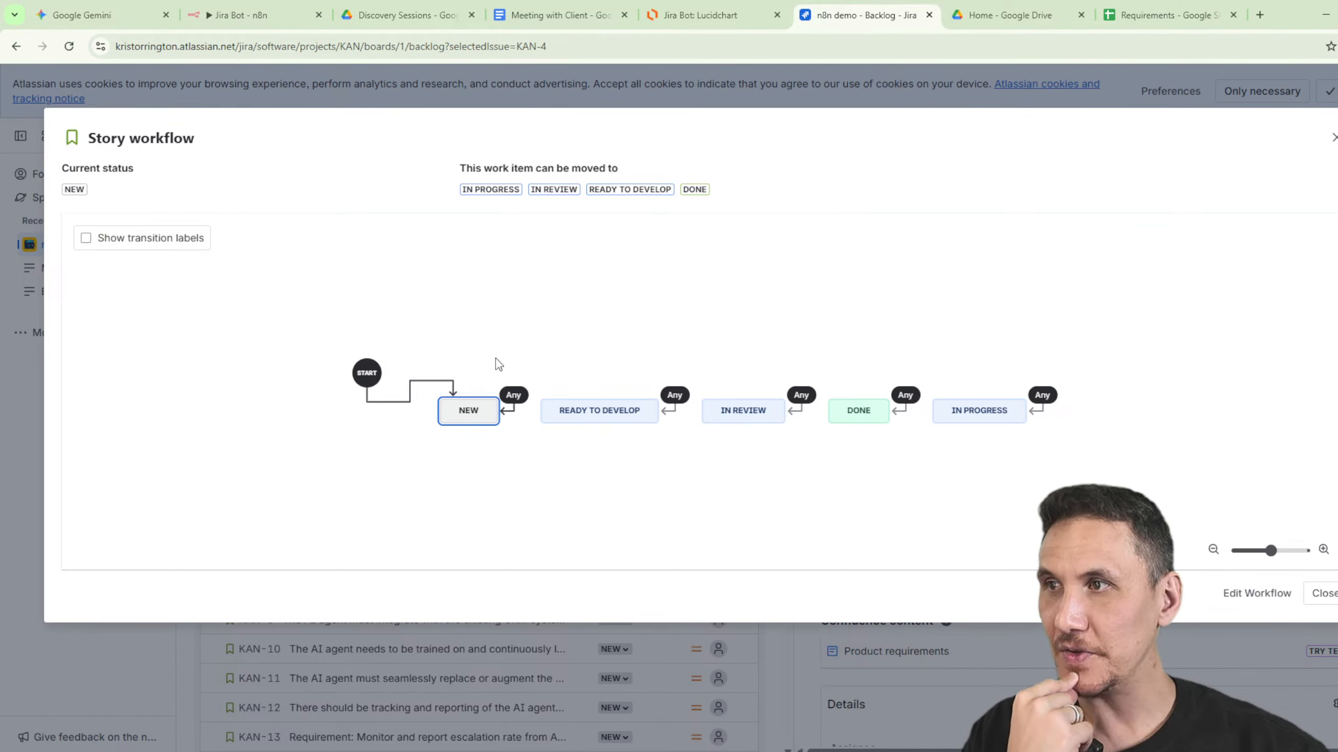
pyautogui.click(86, 238)
pyautogui.click(85, 238)
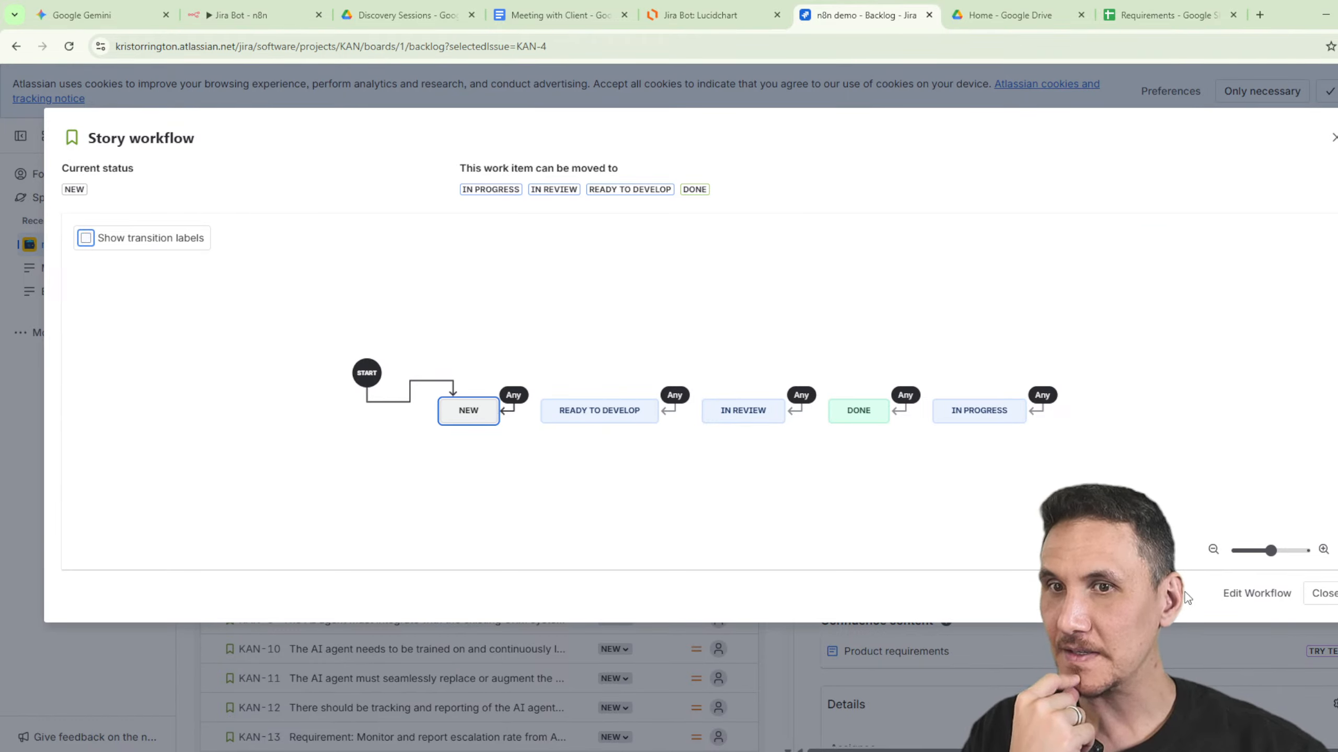
pyautogui.click(1256, 593)
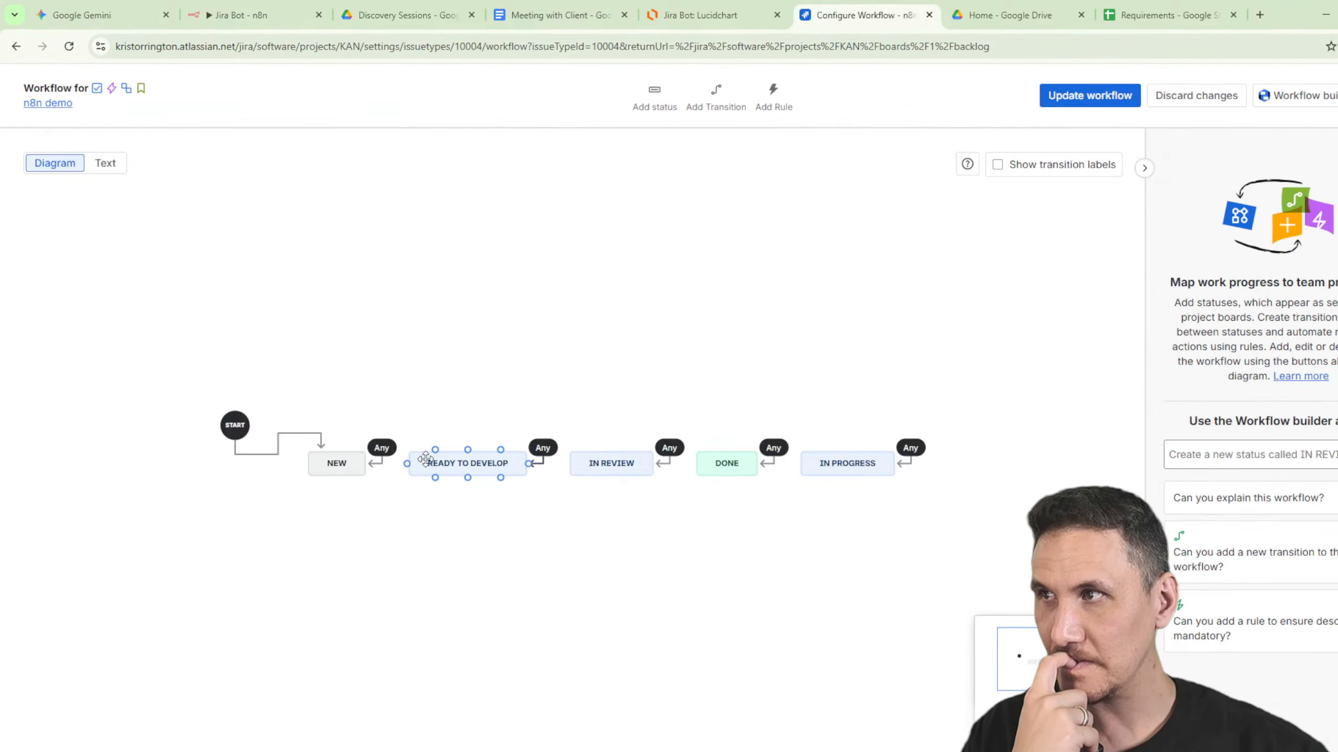
# Draft a Workflow builder request asking to add a new status for Solutioning.
pyautogui.click(1224, 466)
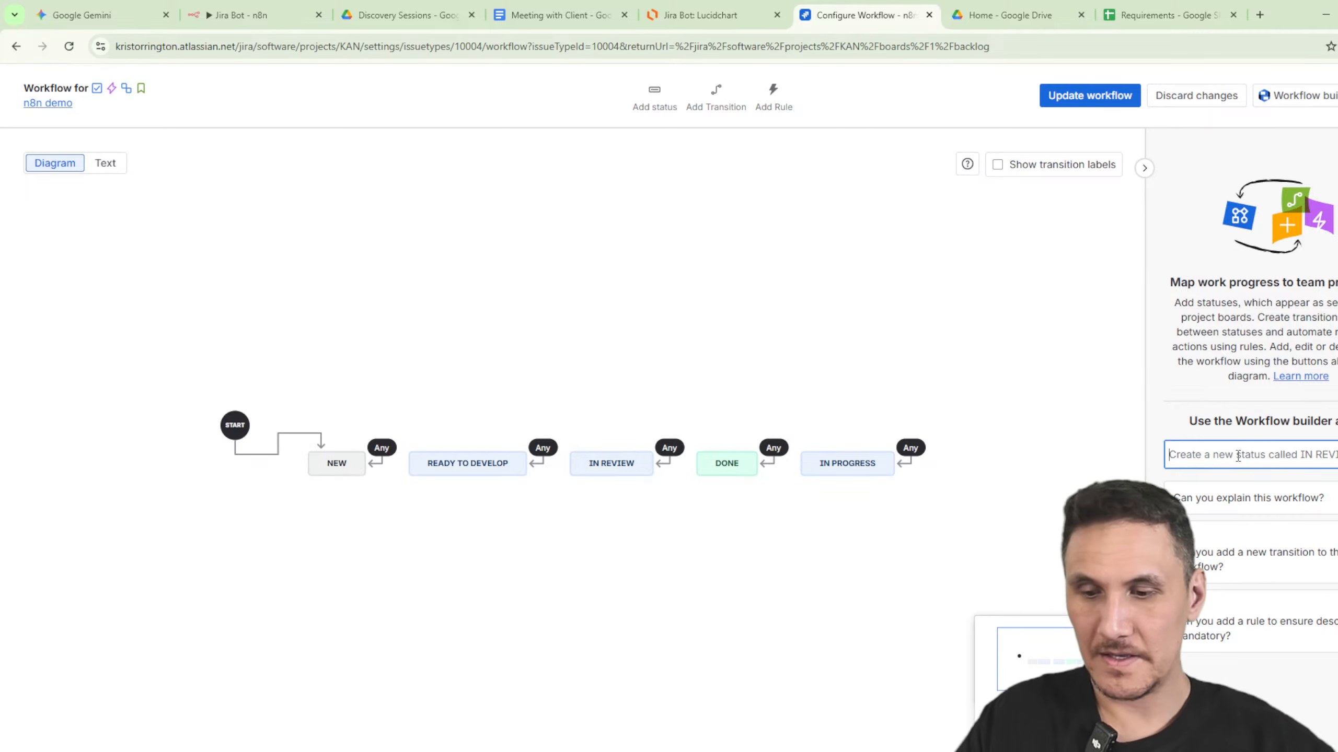
pyautogui.write('Can you add a new status for Solut')
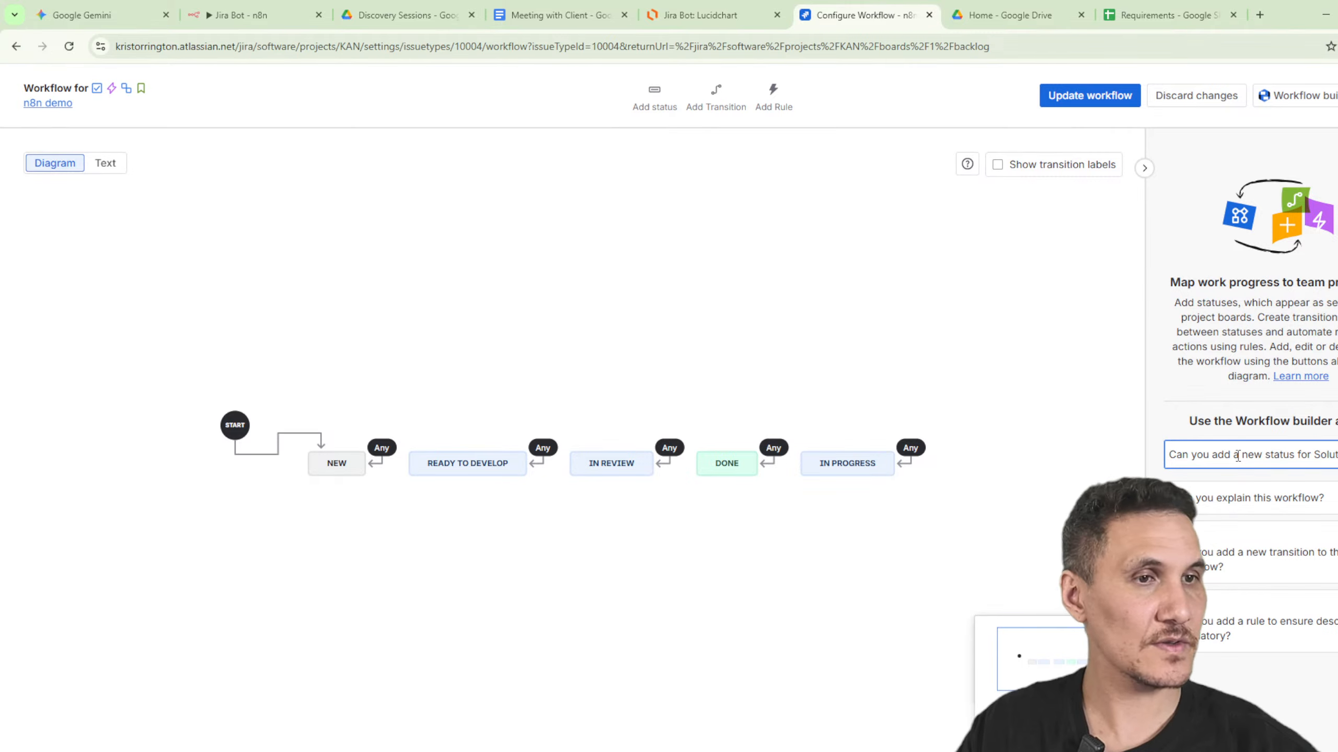
pyautogui.write('g')
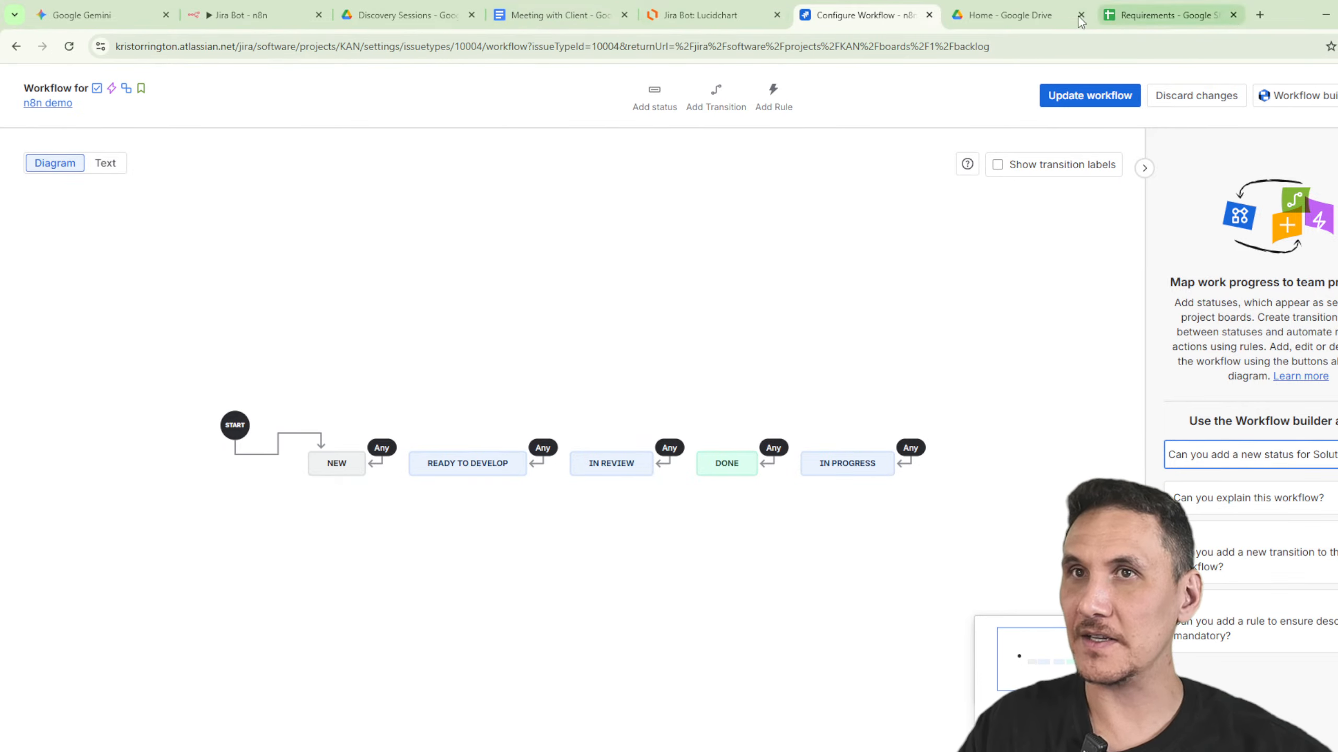
# In a new Gemini chat, ask which Jira status to use when a user story's requirements are reviewed and a solution architect added a proposed solution.
pyautogui.click(73, 14)
pyautogui.click(44, 119)
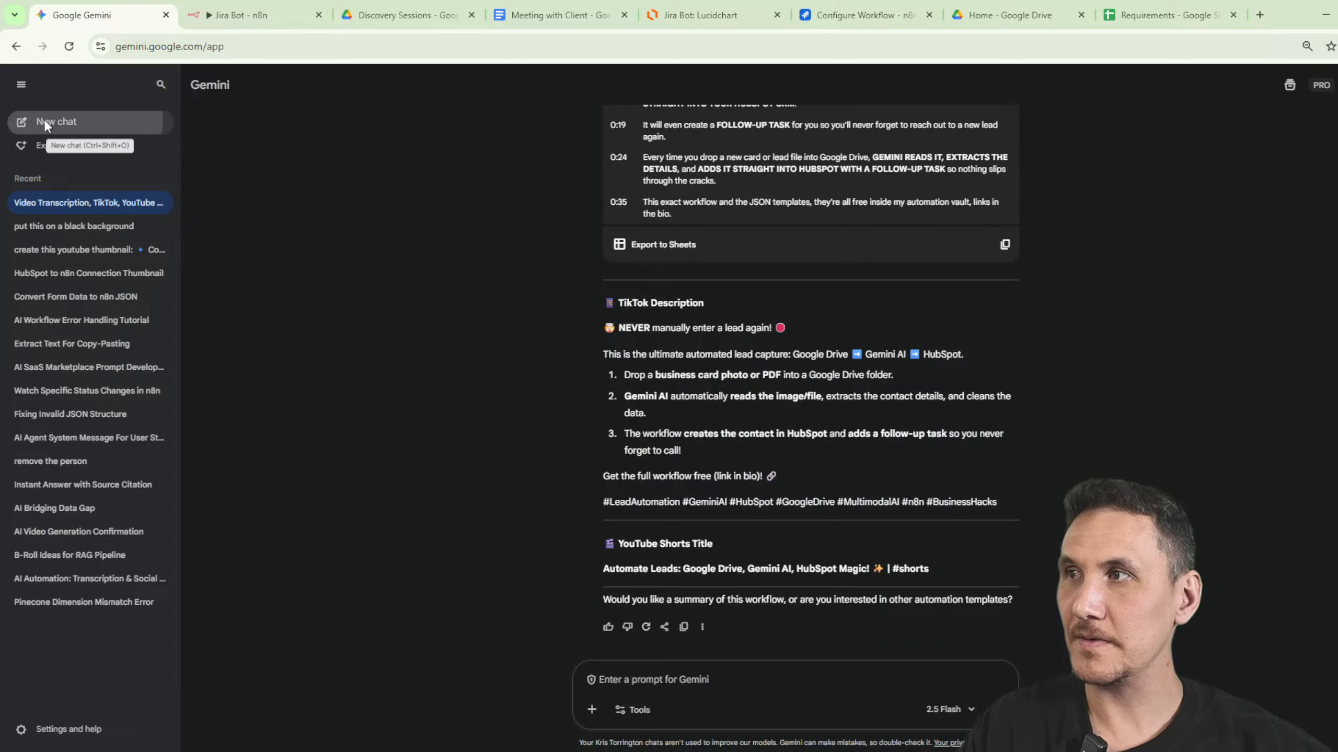
pyautogui.write('in ji')
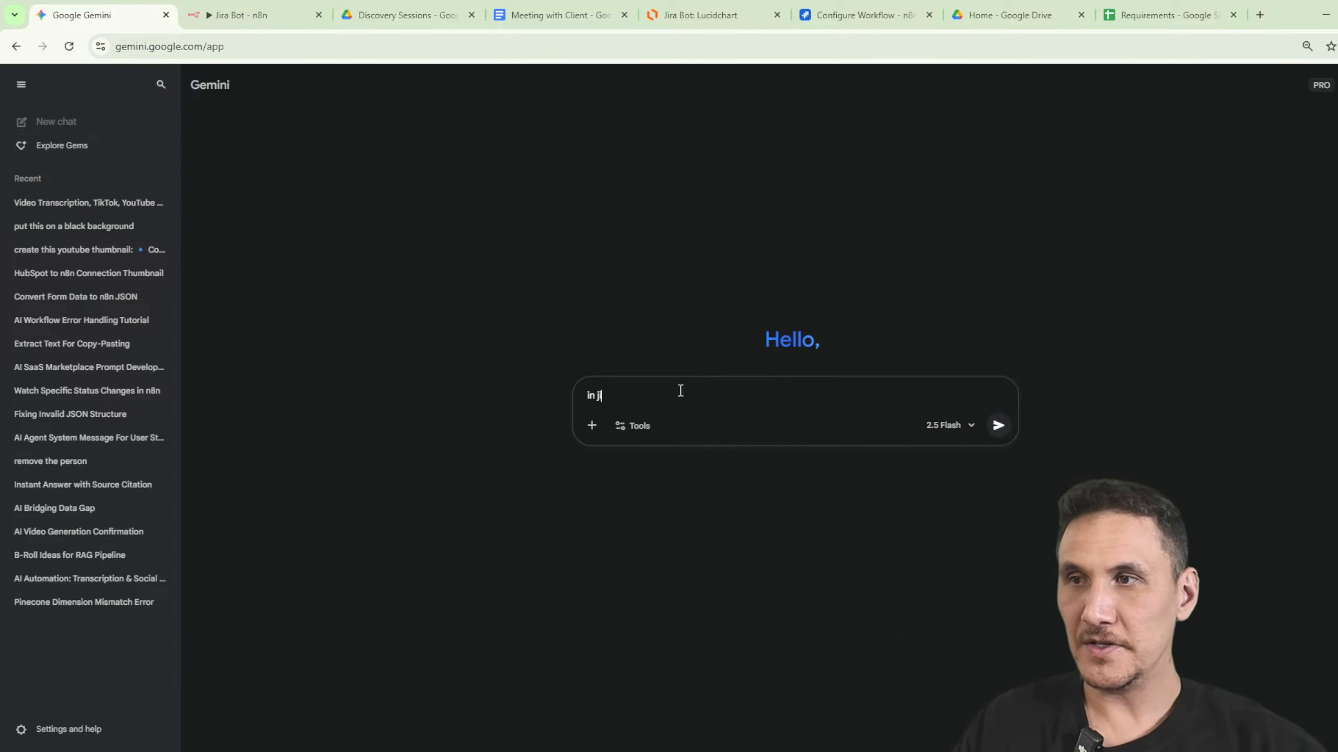
pyautogui.write('ra what status can')
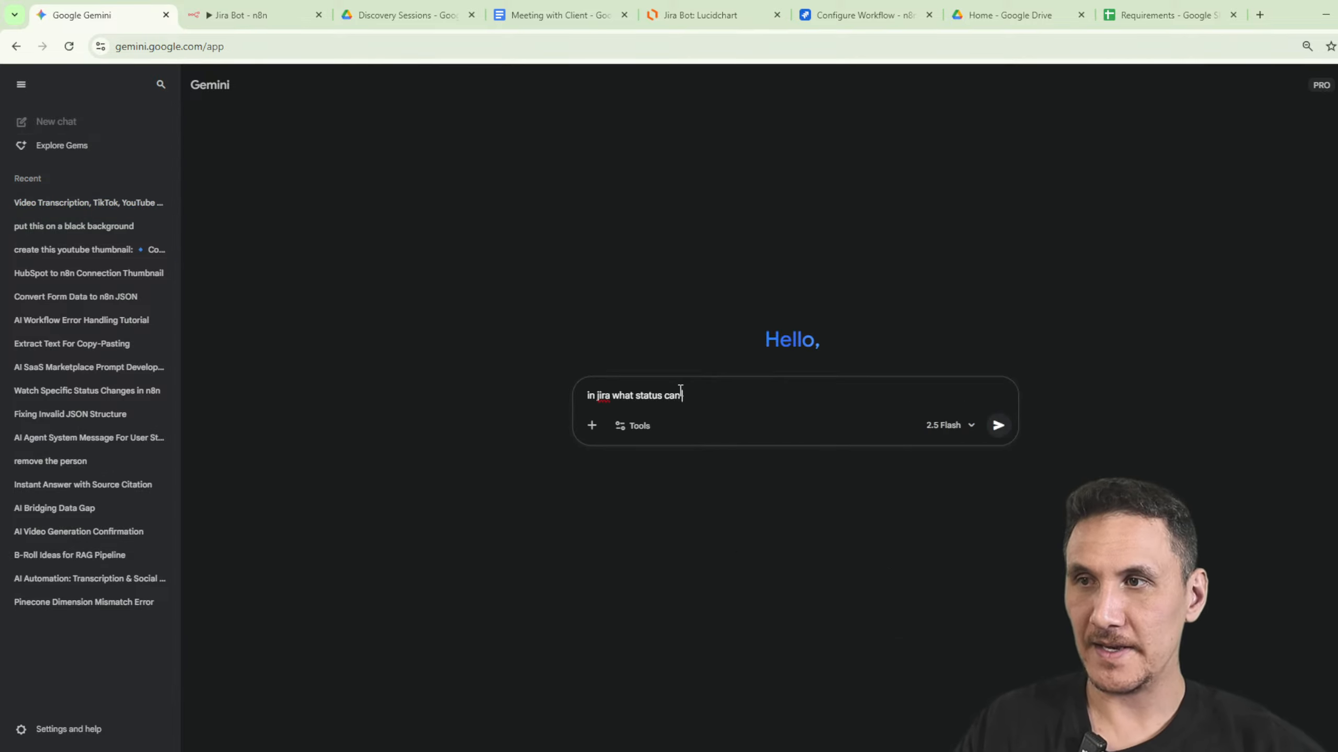
pyautogui.write(' we use to')
pyautogui.press('BackSpace')
pyautogui.write('whjen a')
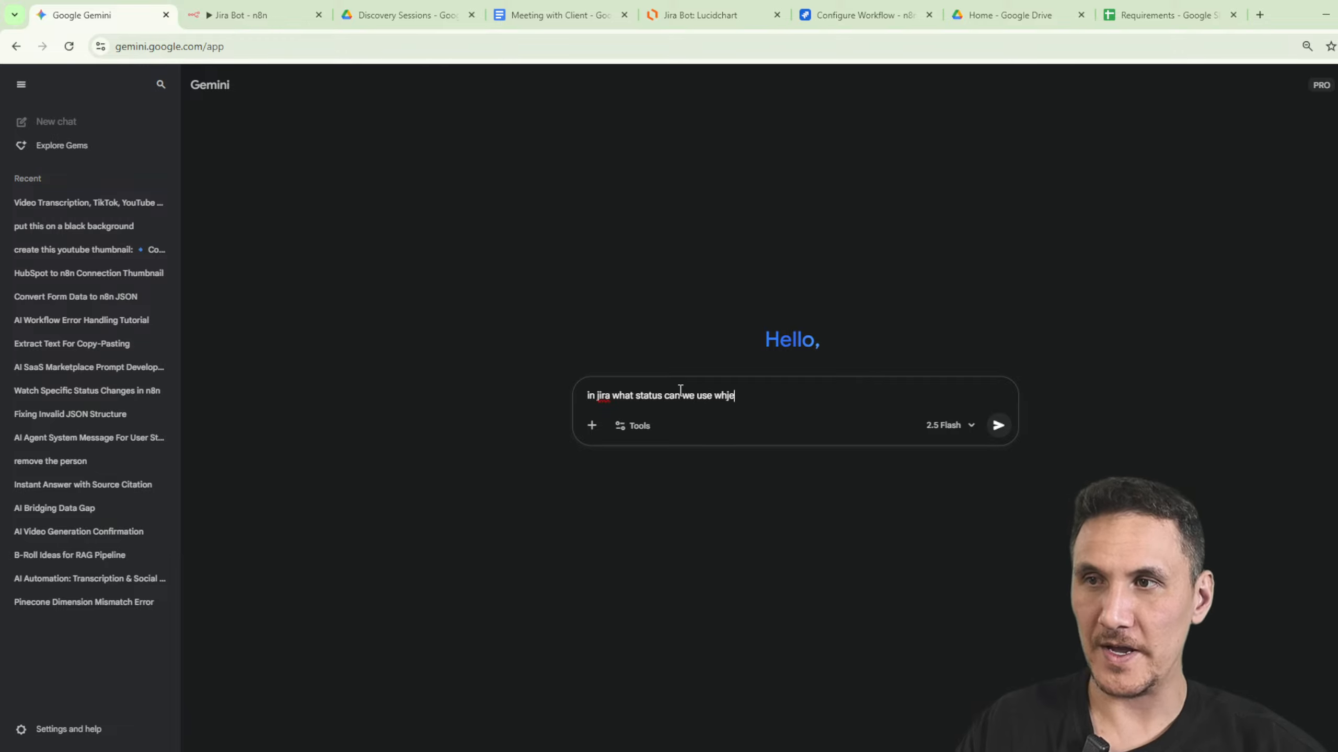
pyautogui.press('BackSpace')
pyautogui.press('BackSpace')
pyautogui.write('en a user storie')
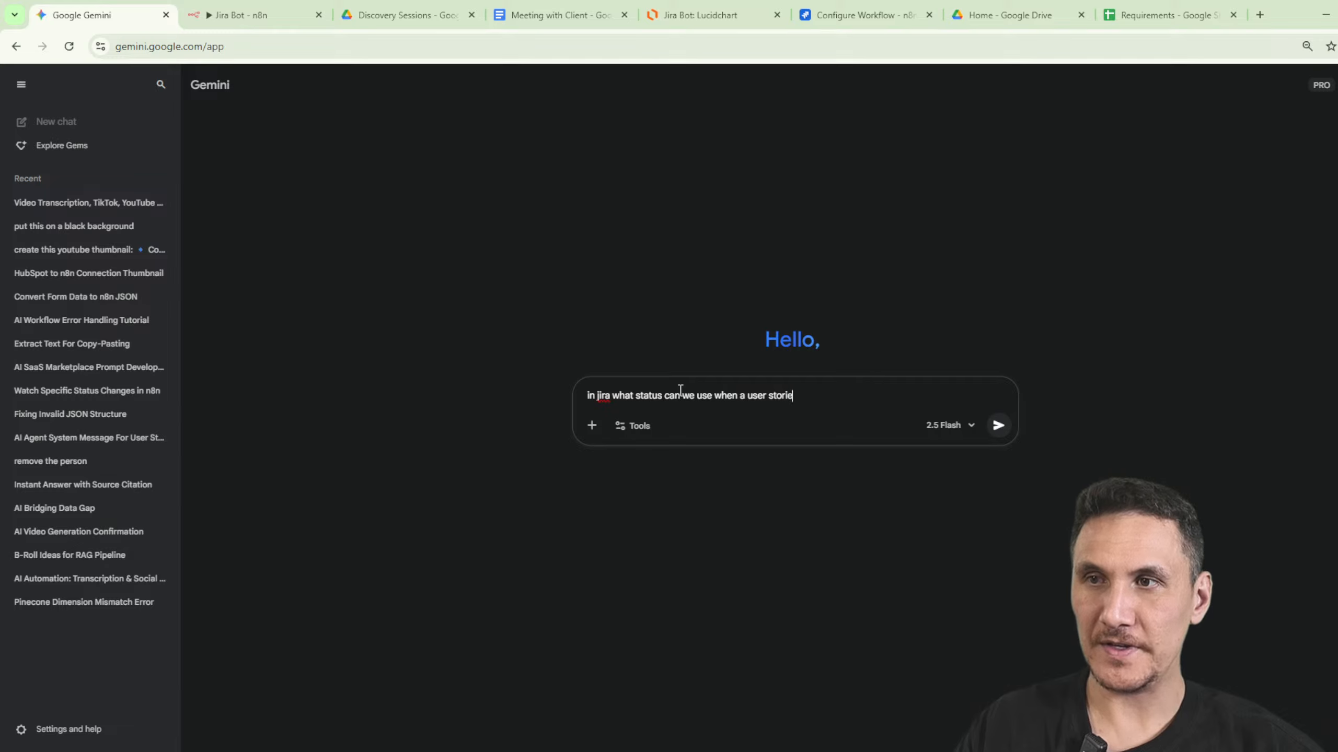
pyautogui.write('s requirement have been')
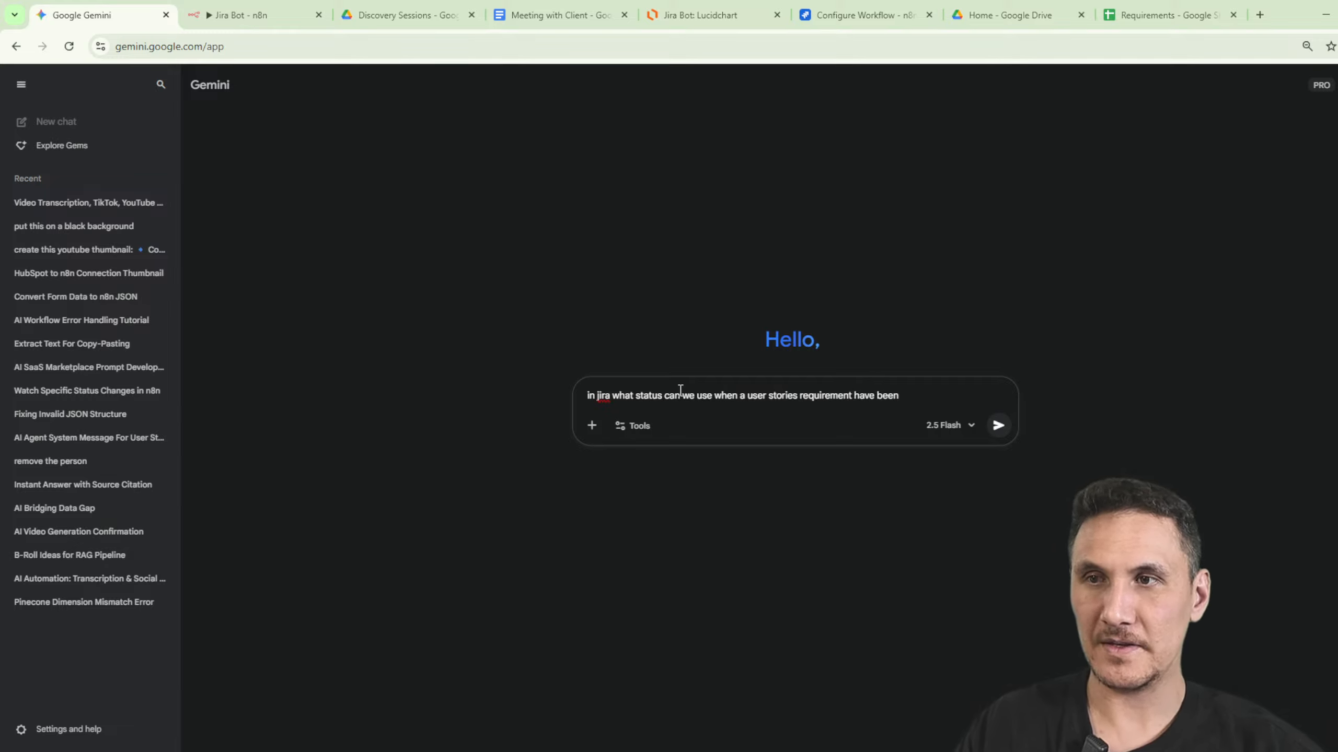
pyautogui.write(' reviewed and ')
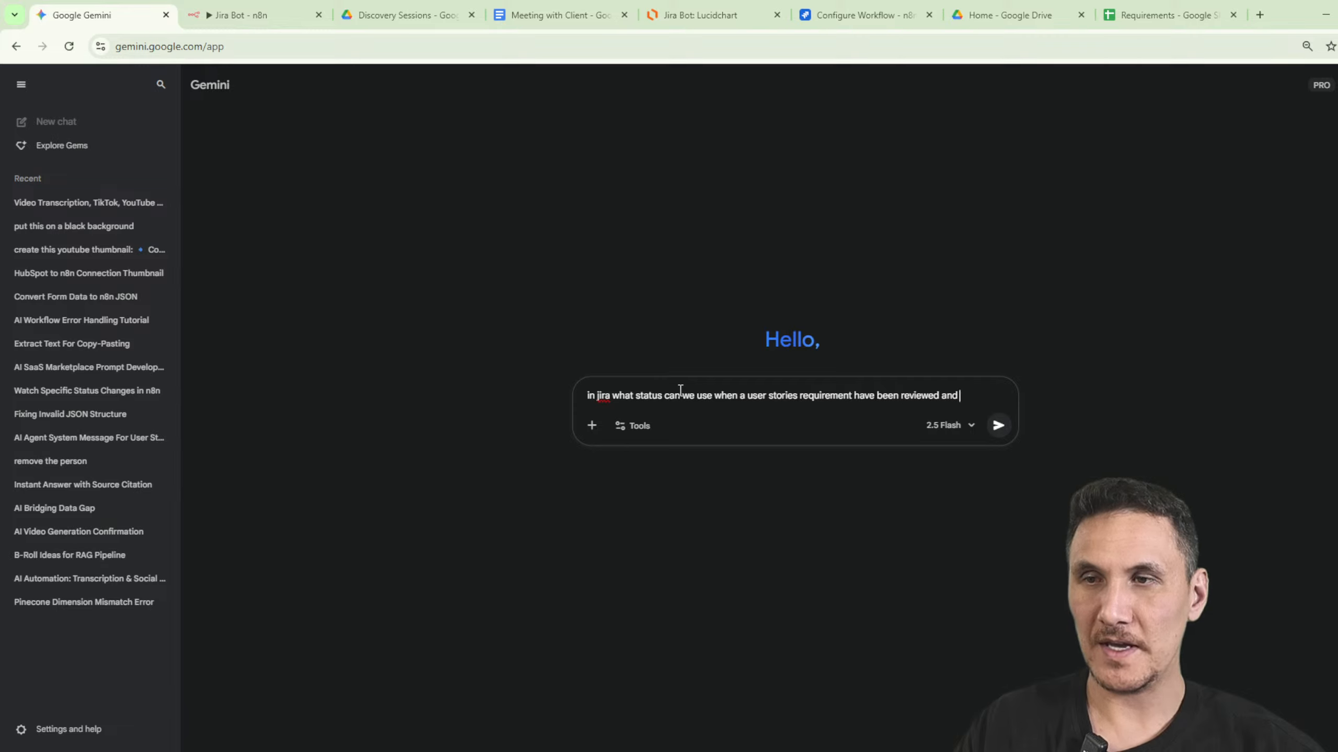
pyautogui.write('a proposed solution ha')
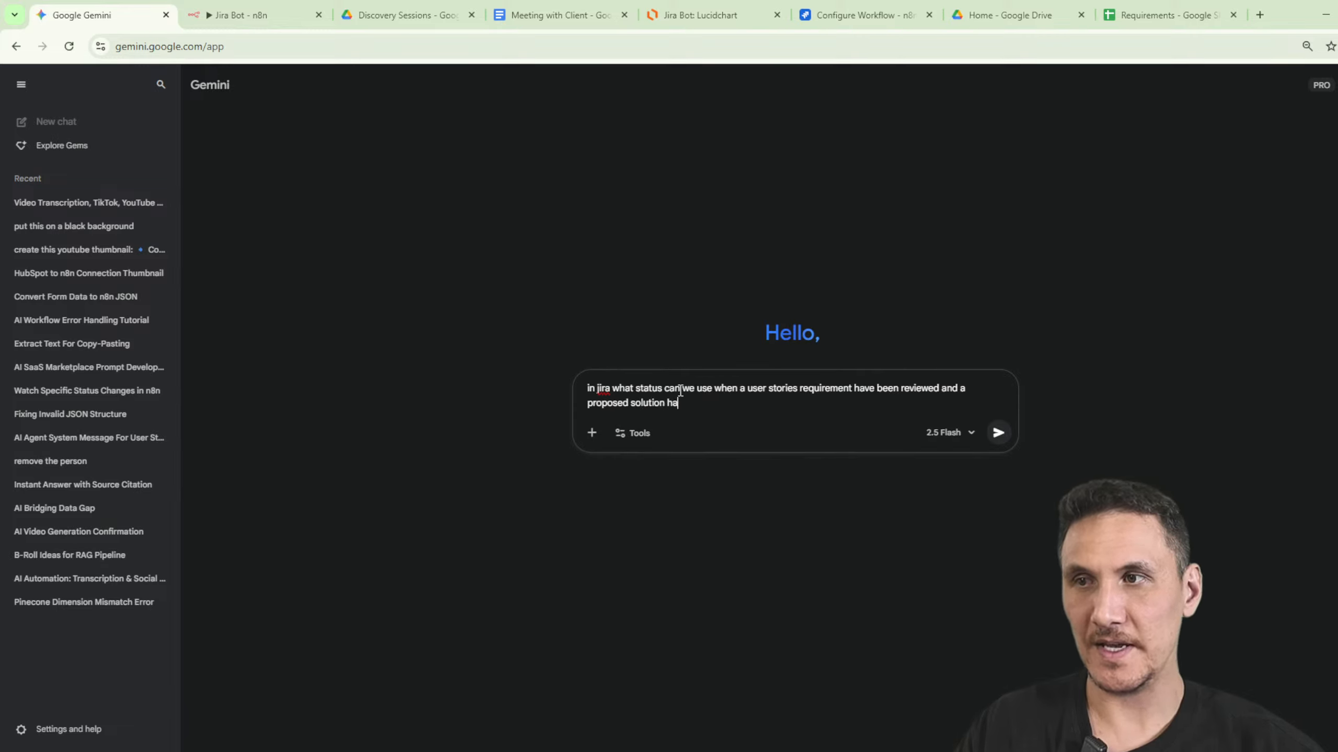
pyautogui.write('s been added by ')
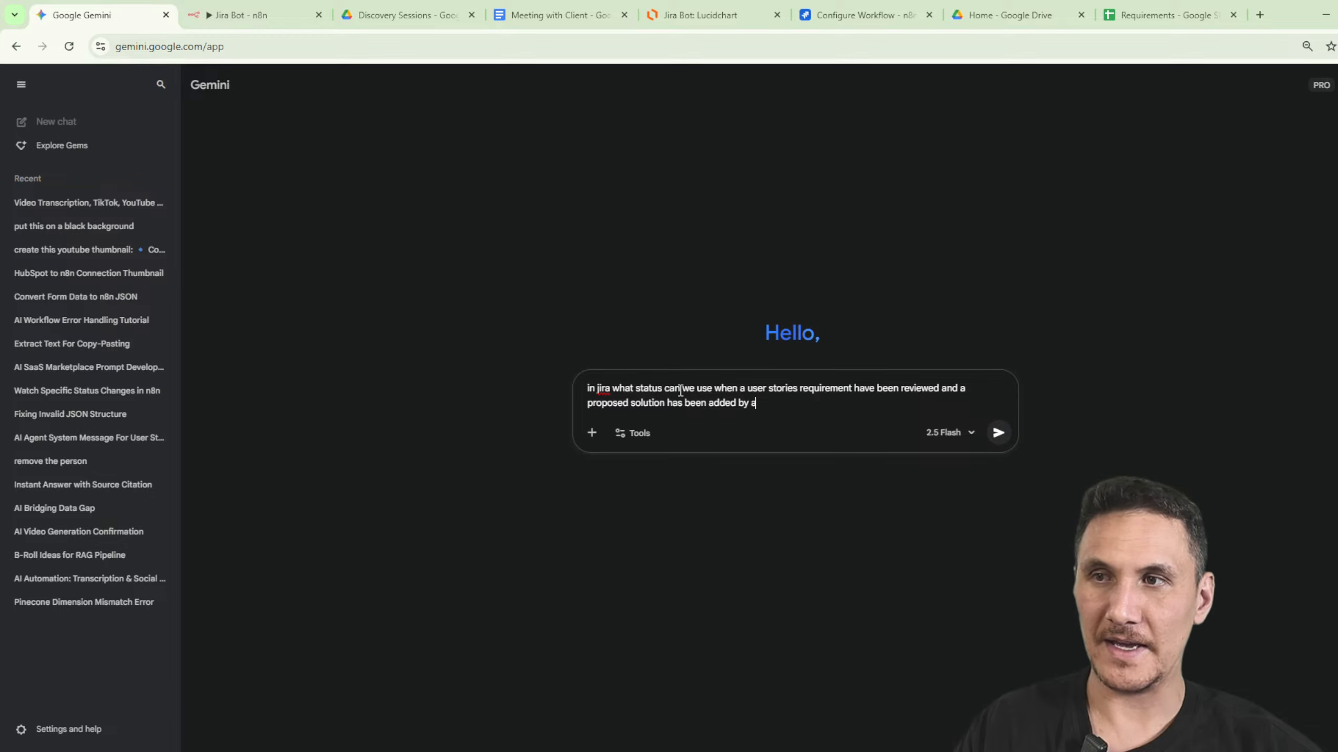
pyautogui.write('a solution architect?')
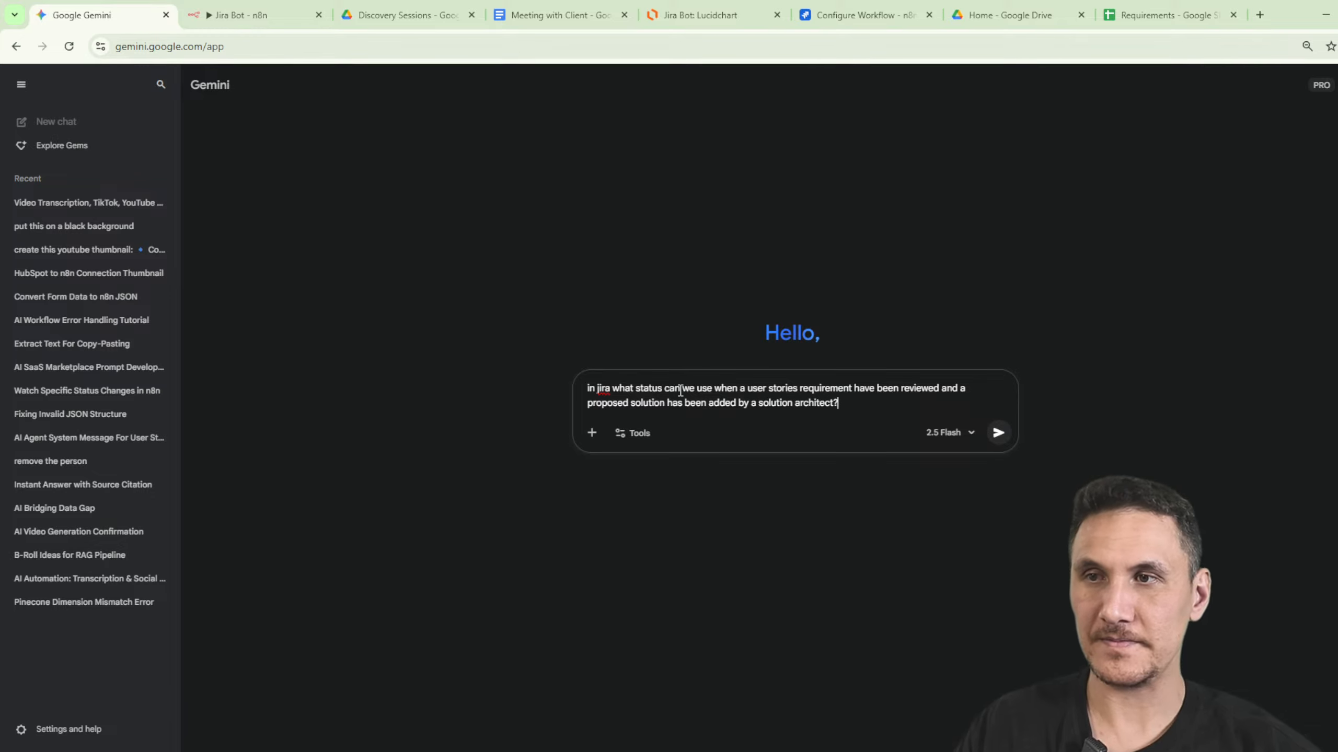
pyautogui.press('Return')
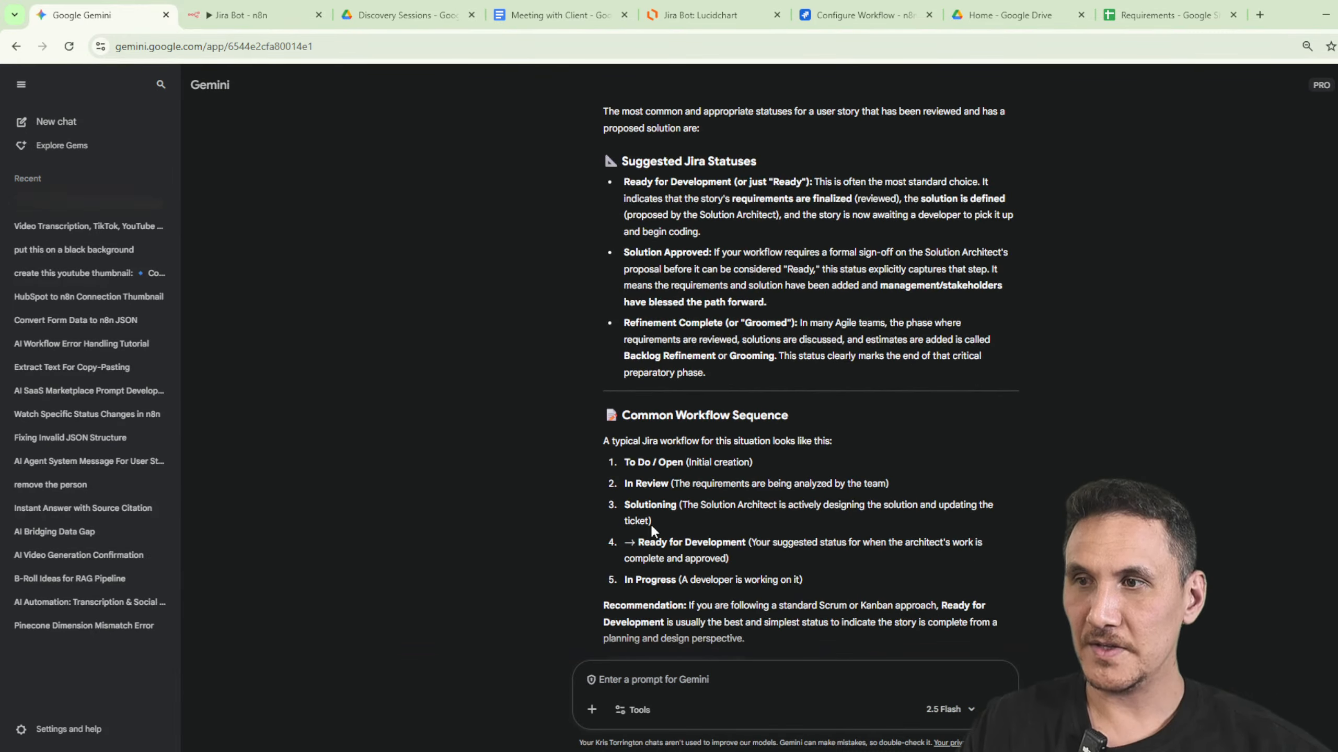
# Compare Gemini's suggested Ready for Development status with the Jira workflow diagram, and review the end of the Jira Bot flow in n8n.
pyautogui.moveTo(636, 543); pyautogui.dragTo(748, 545)
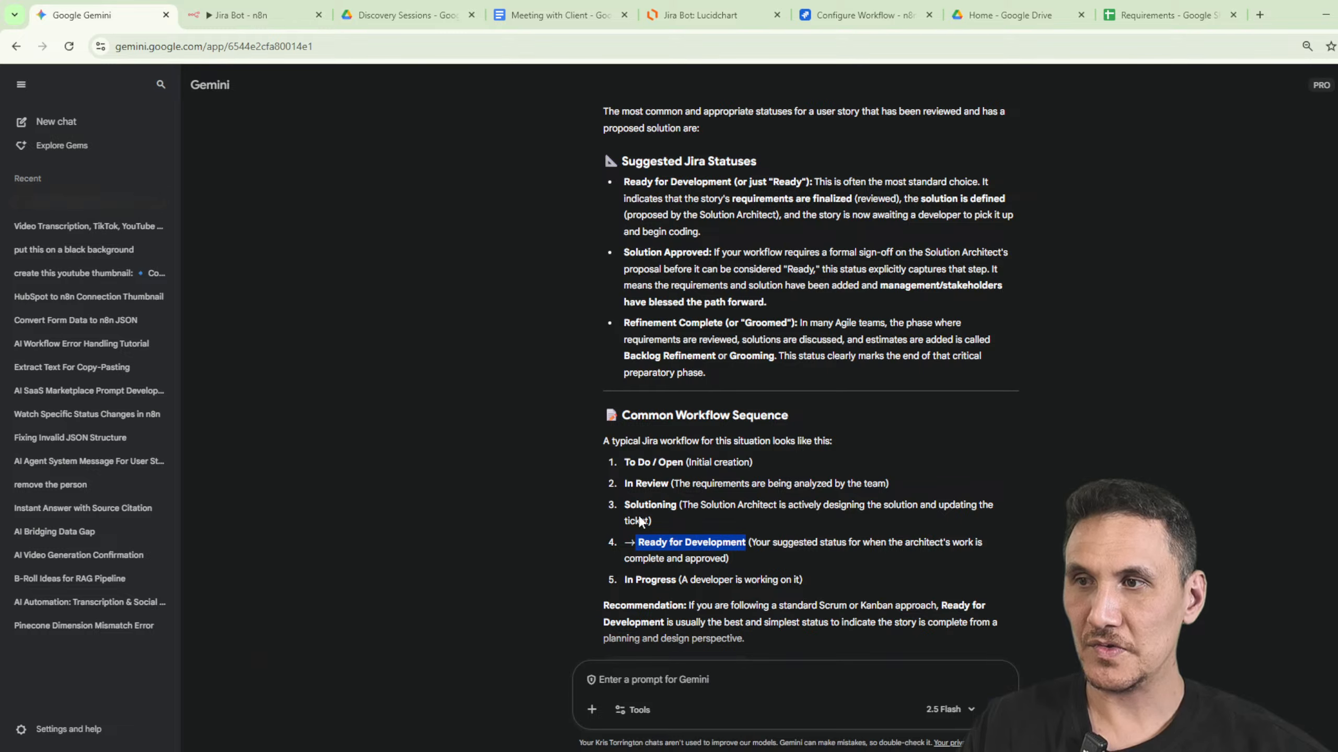
pyautogui.click(859, 15)
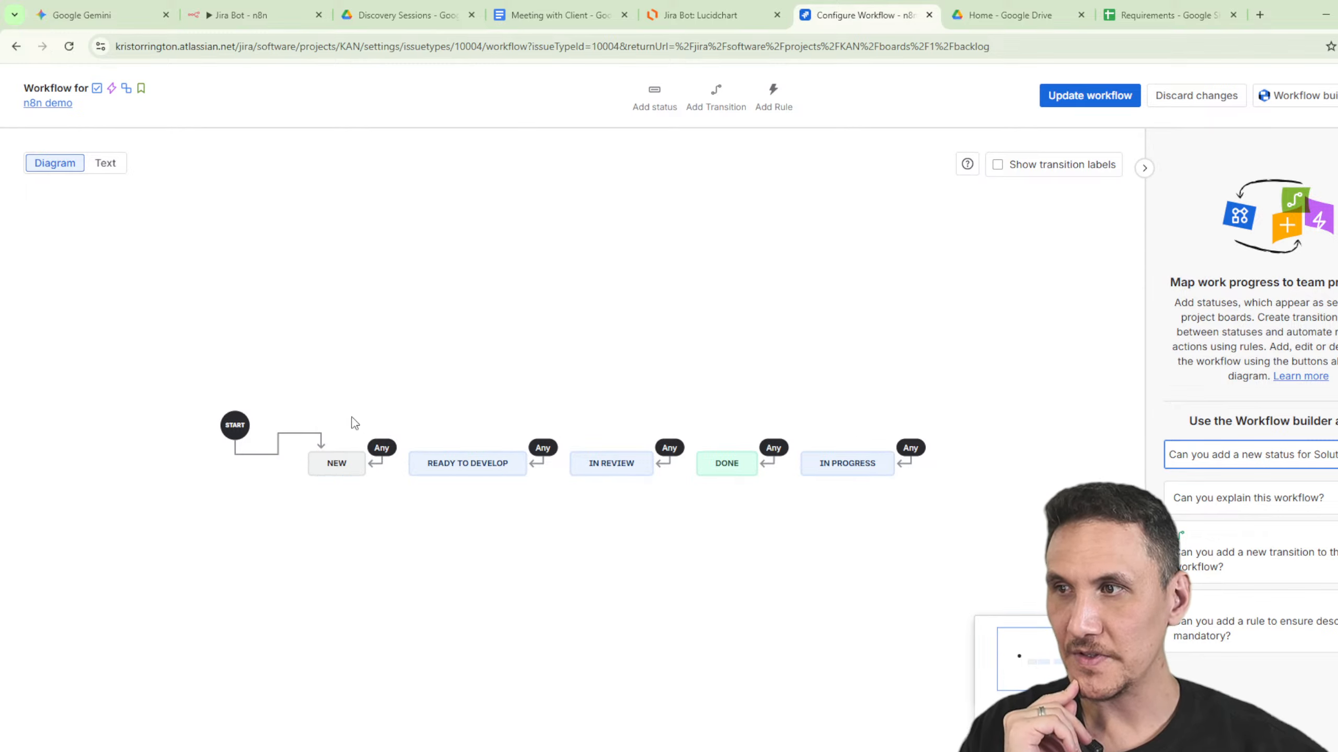
pyautogui.click(372, 465)
pyautogui.moveTo(372, 472); pyautogui.dragTo(416, 467)
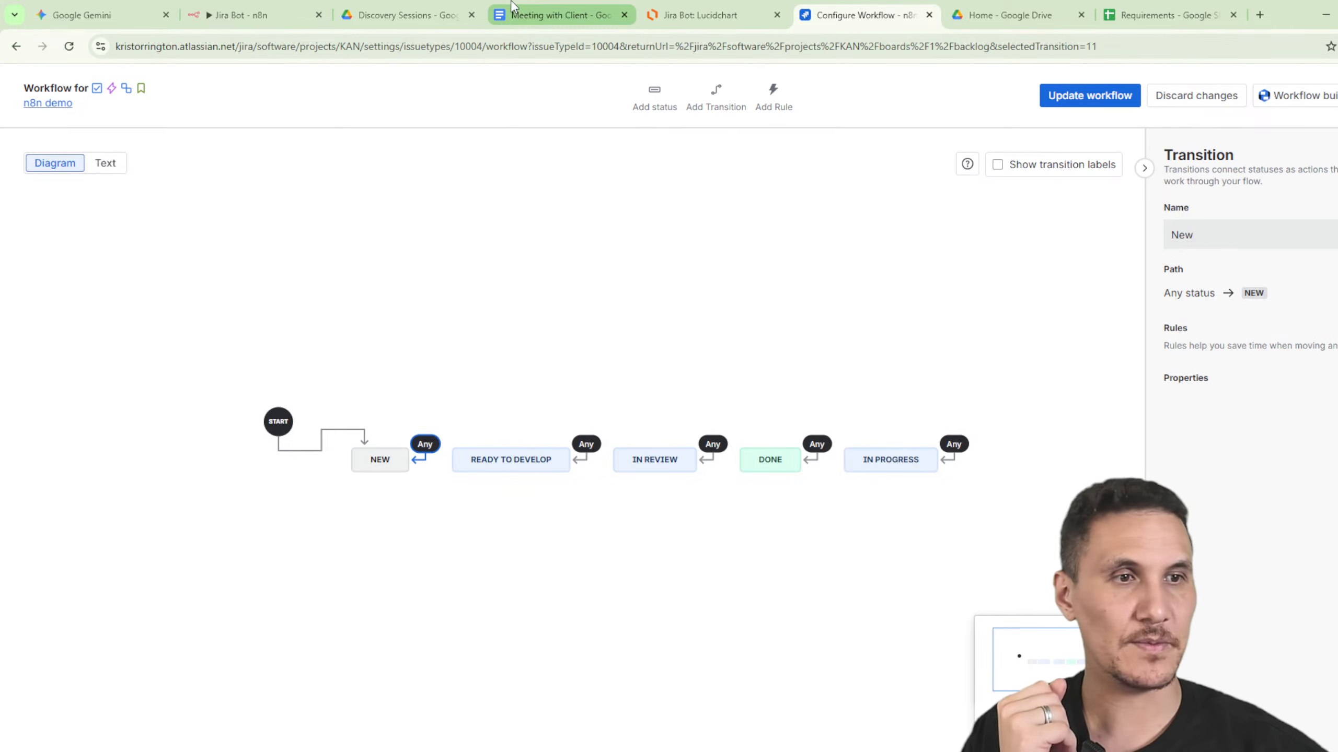
pyautogui.click(240, 15)
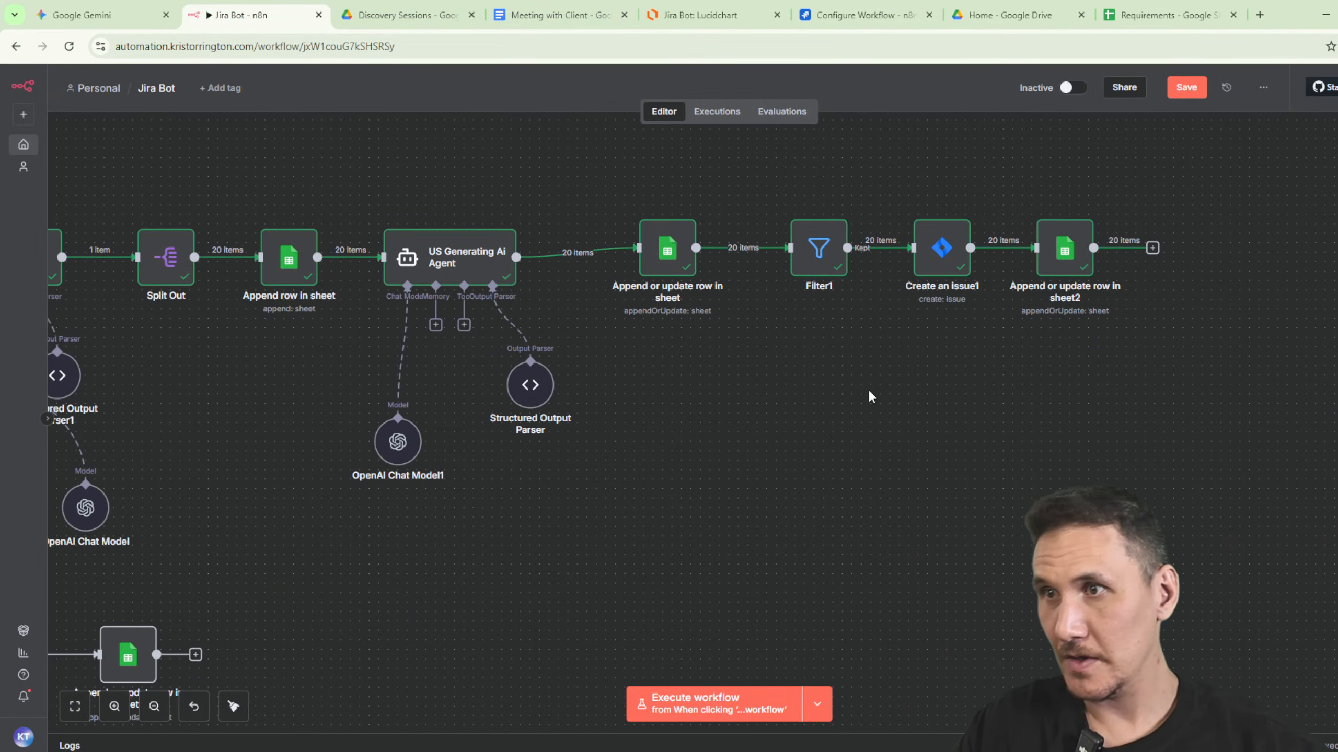
pyautogui.scroll(-3, 808, 403)
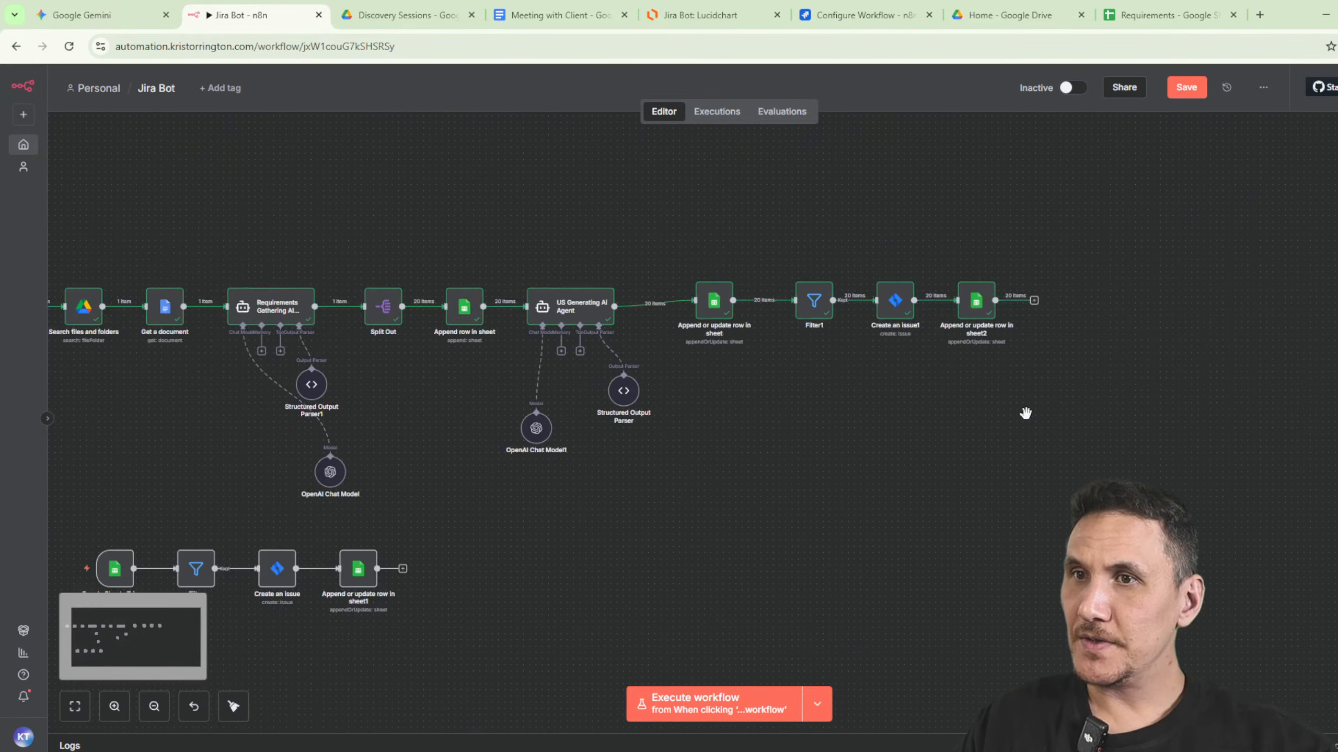
pyautogui.moveTo(1023, 409); pyautogui.dragTo(930, 436)
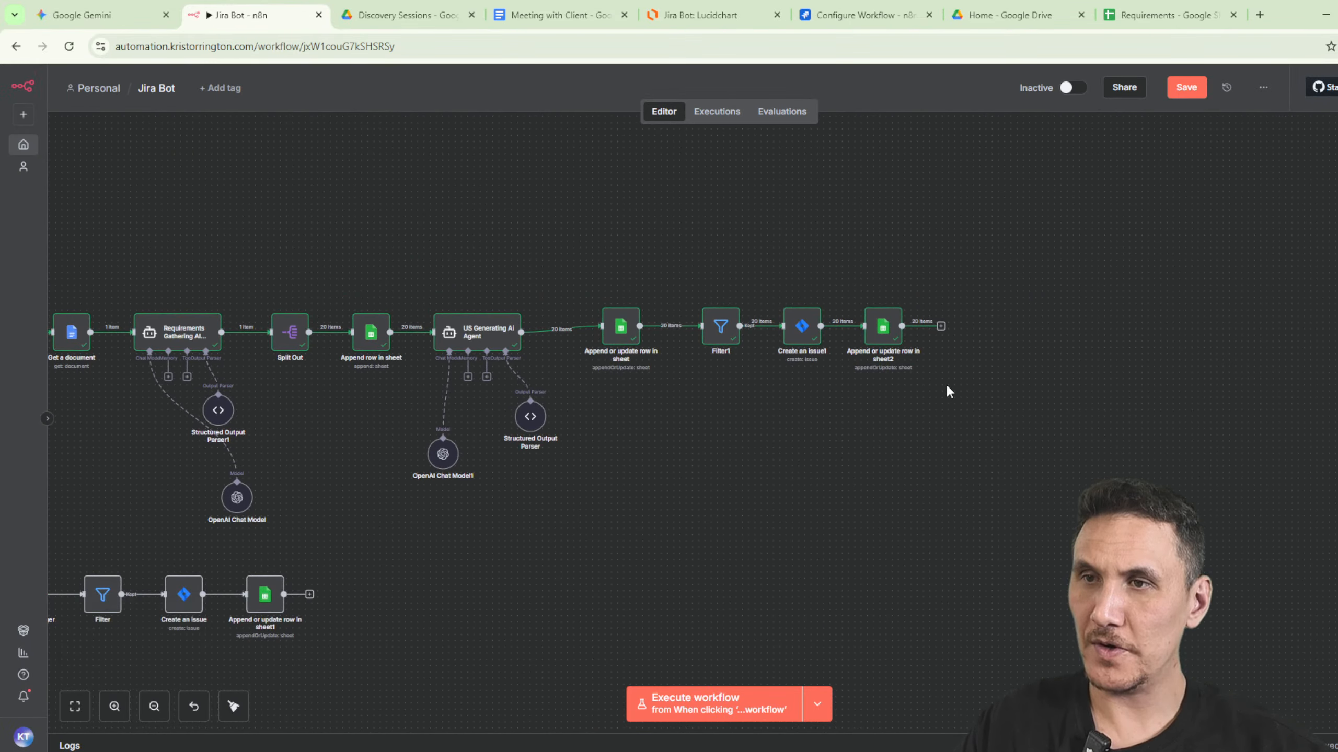
# In the Requirements Google Sheet, add a Ready To Develop option to the Status column's drop-down rule.
pyautogui.click(1153, 16)
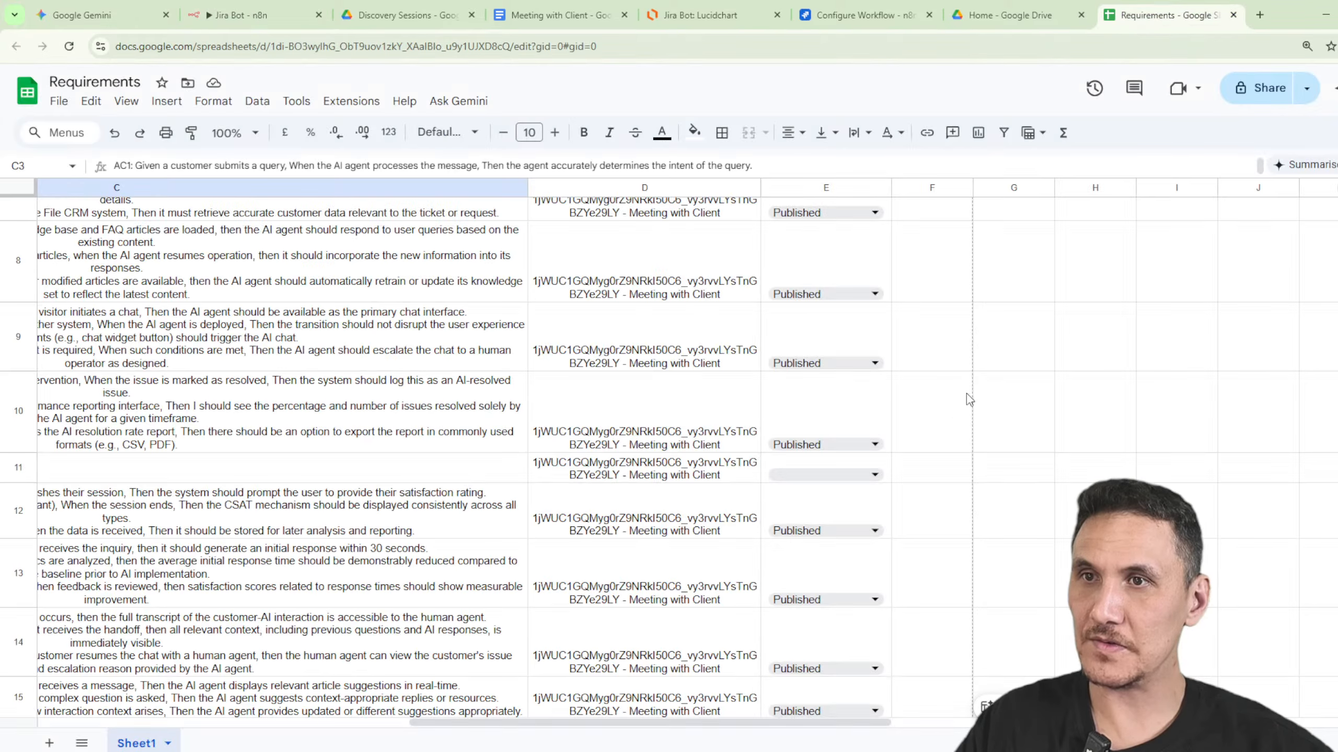
pyautogui.click(822, 288)
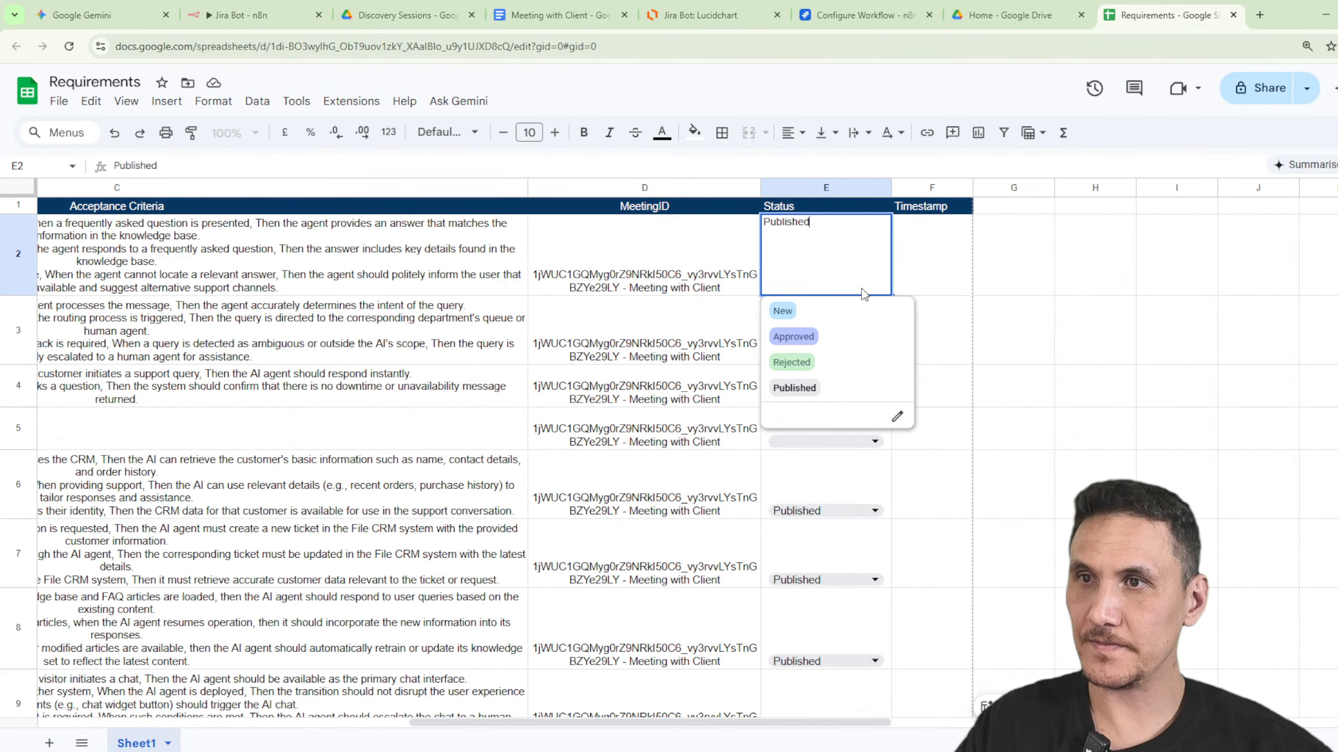
pyautogui.click(900, 422)
pyautogui.click(1209, 493)
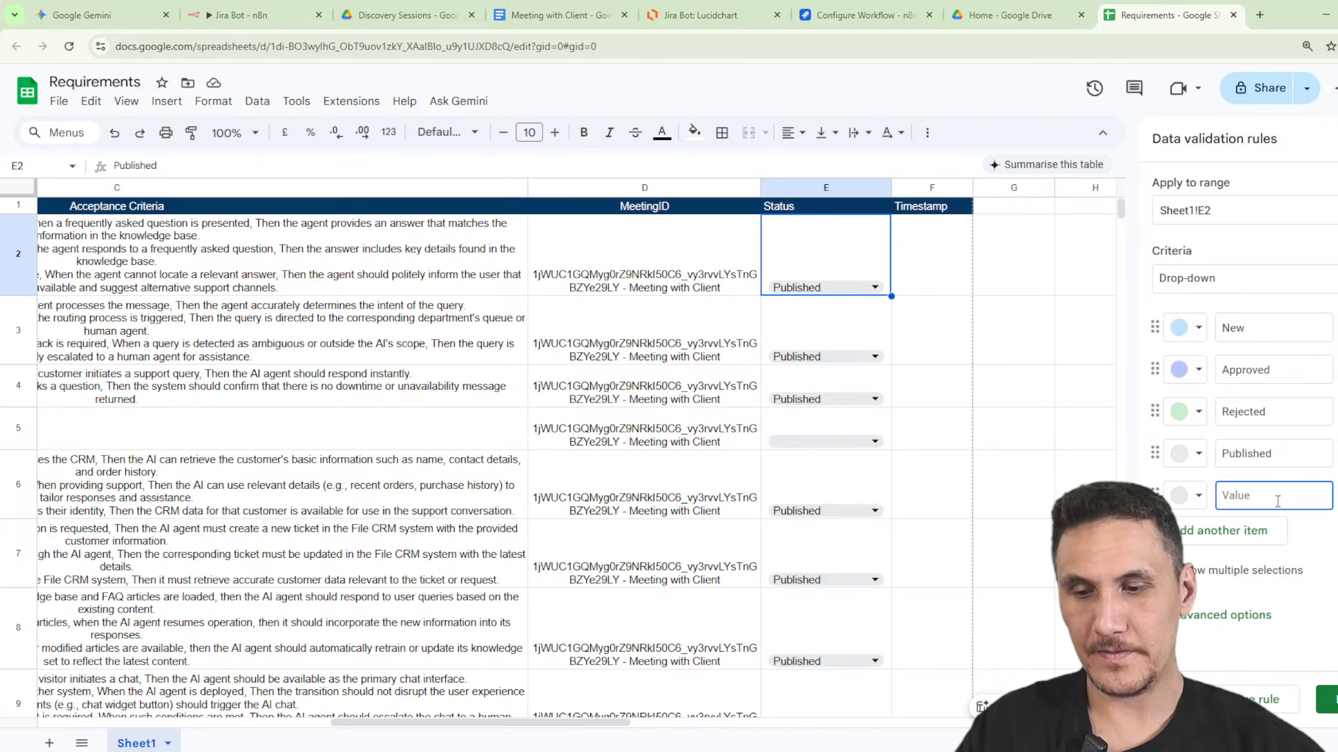
pyautogui.write('Ready To Develop')
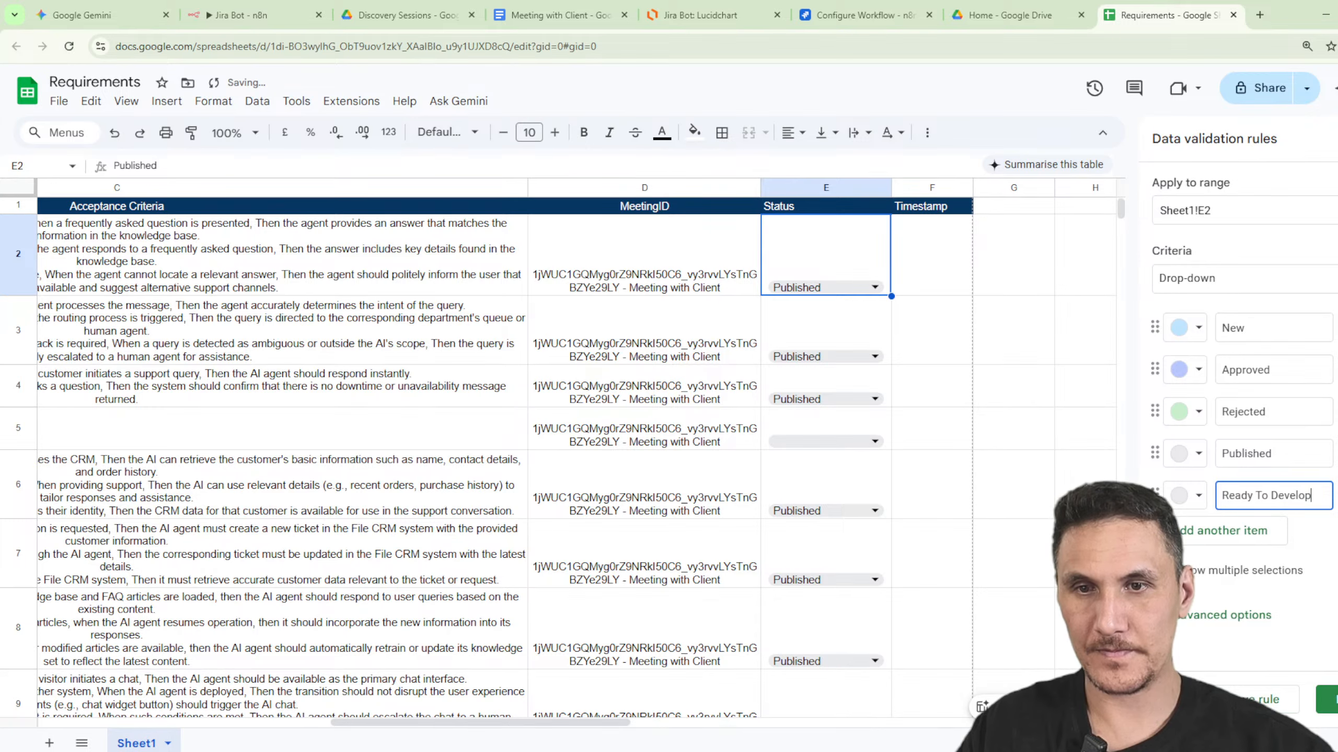
pyautogui.click(1325, 699)
pyautogui.click(864, 456)
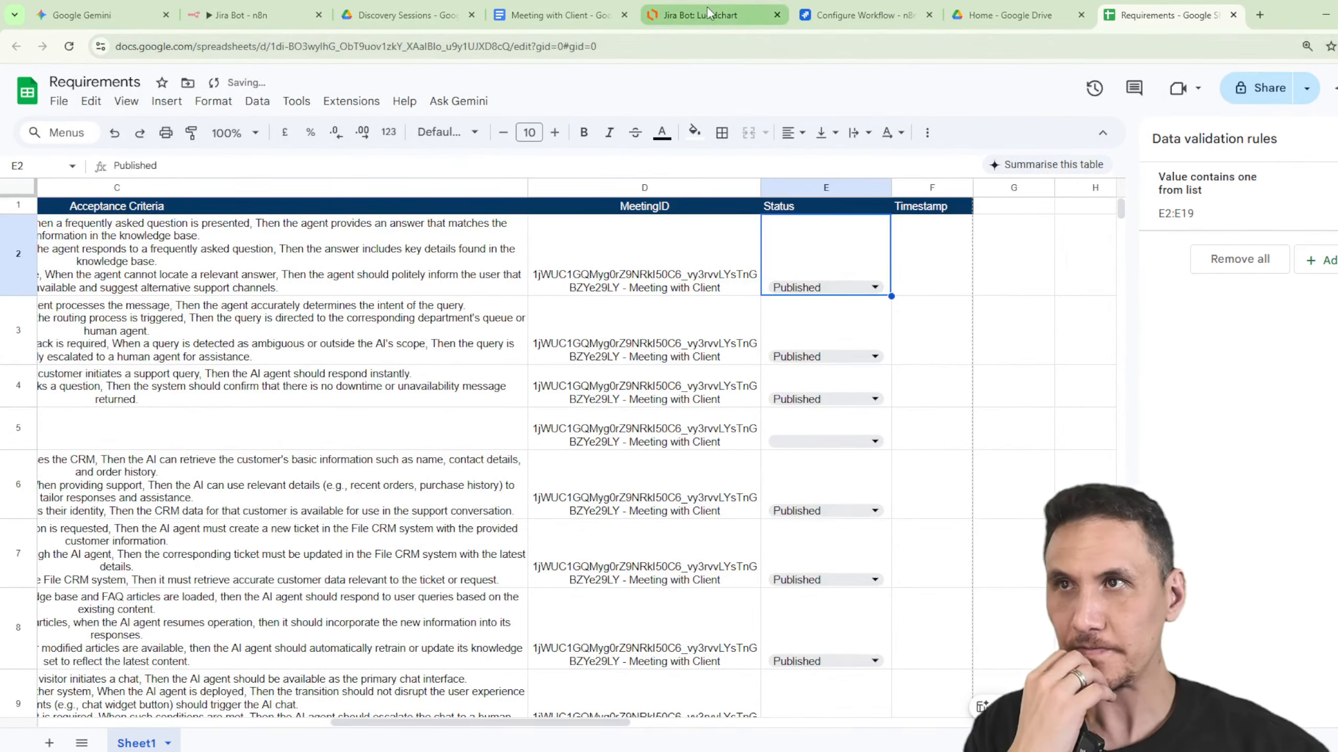
# In the n8n Jira Bot workflow, duplicate the US Generating AI Agent node and connect the copy after Append or update row in sheet2.
pyautogui.click(141, 8)
pyautogui.click(230, 7)
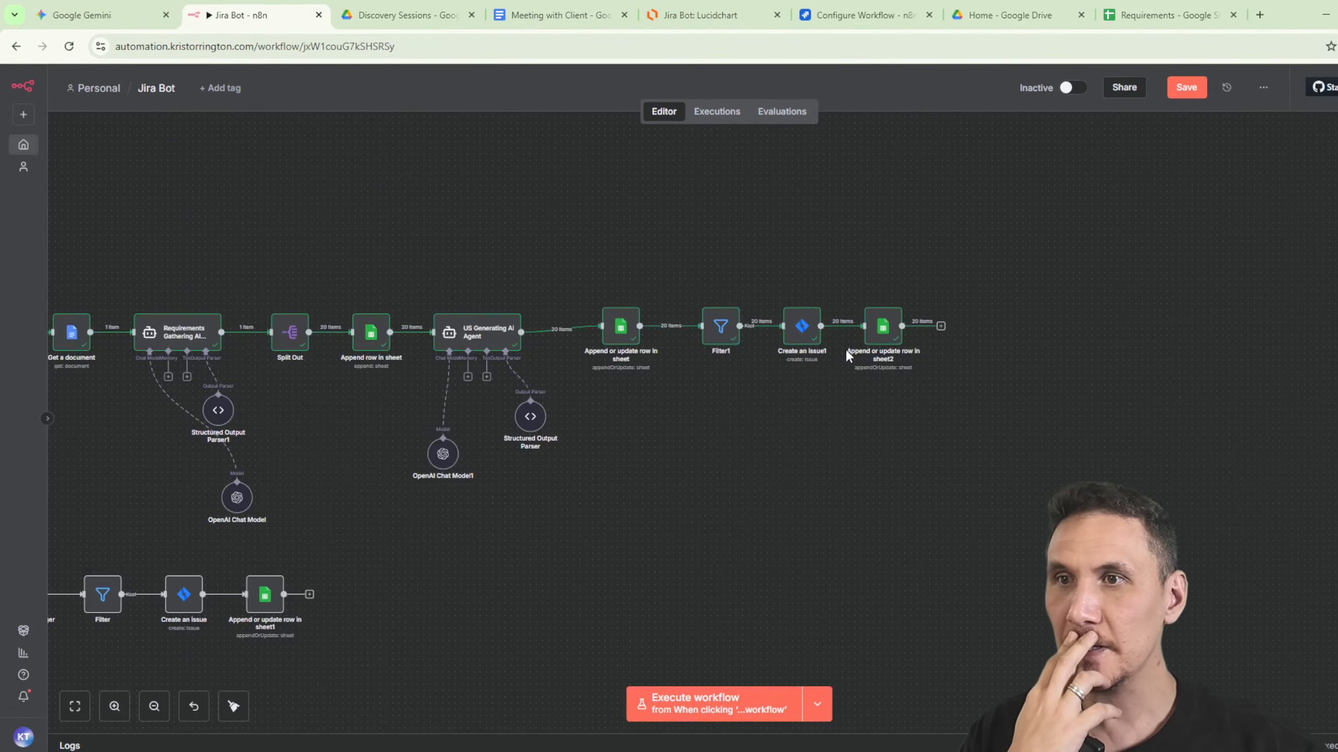
pyautogui.moveTo(414, 201); pyautogui.dragTo(546, 491)
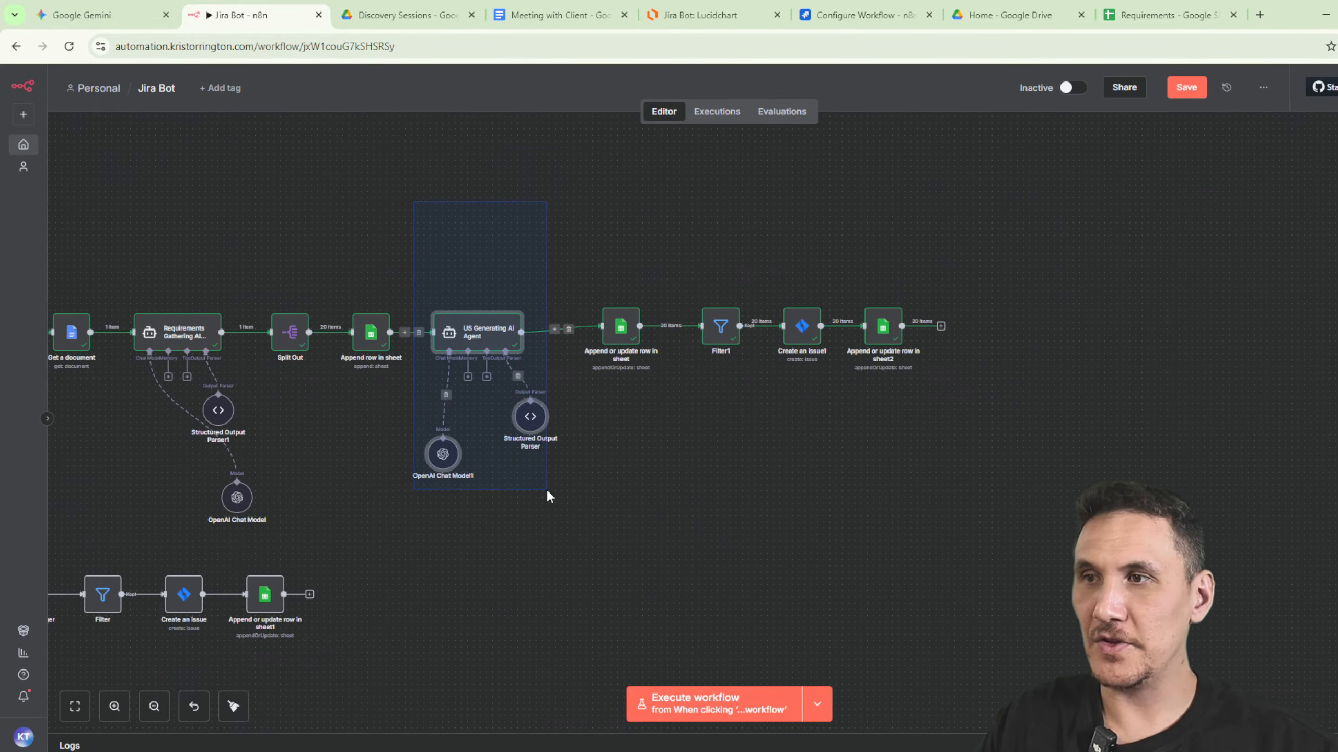
pyautogui.click(497, 333)
pyautogui.hotkey('ctrl', 'c')
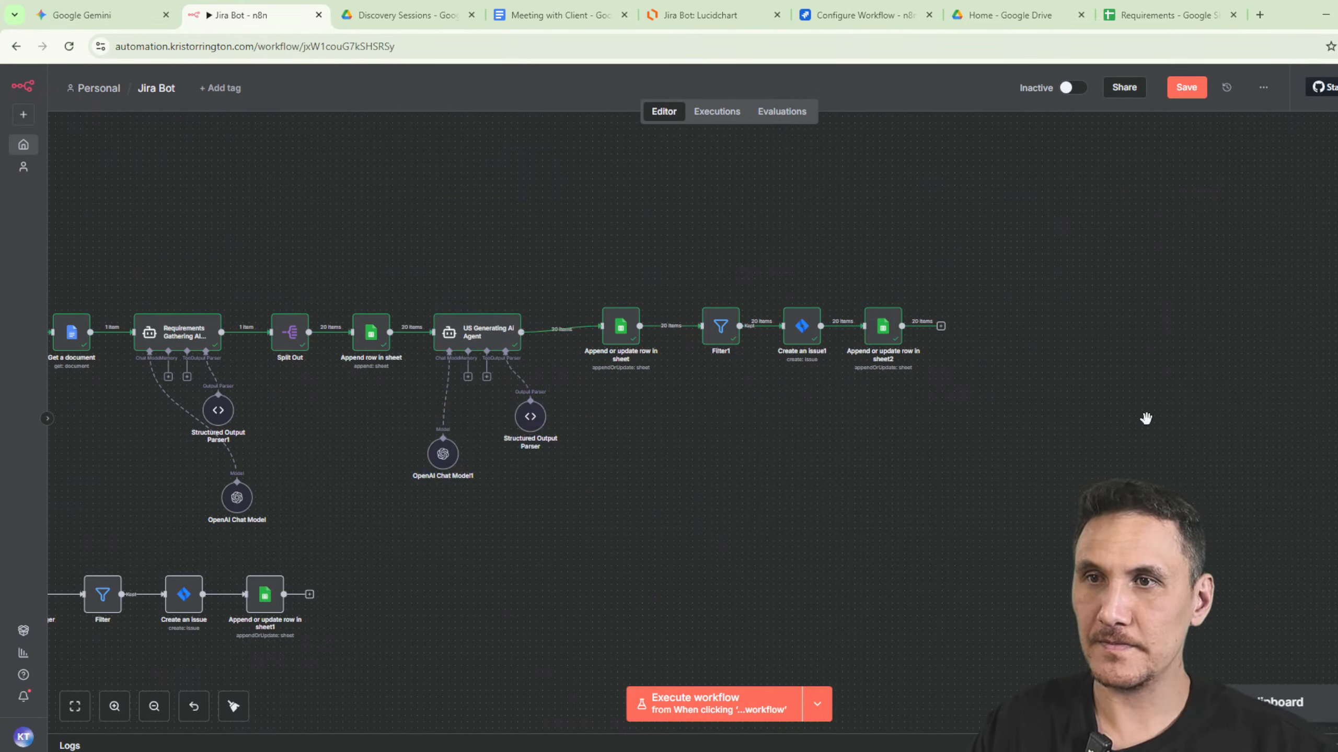
pyautogui.hotkey('ctrl', 'v')
pyautogui.moveTo(1211, 454); pyautogui.dragTo(991, 339)
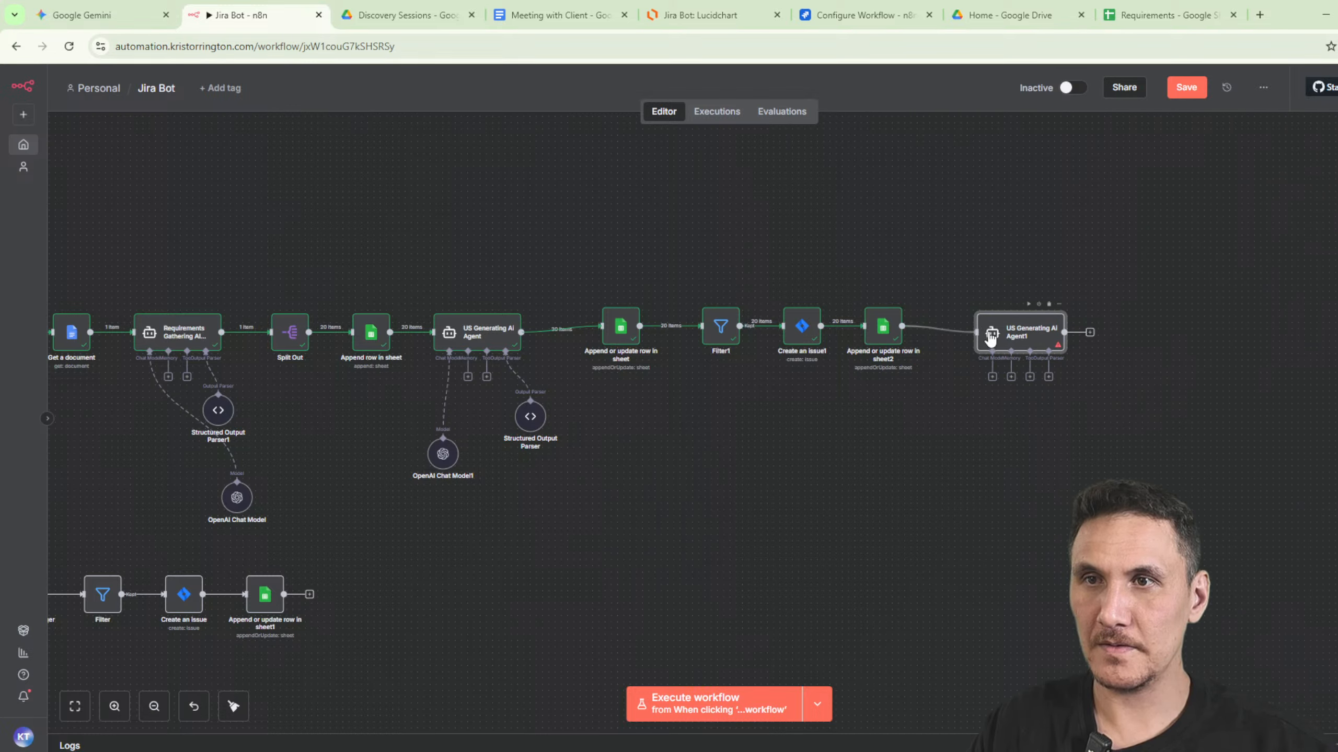
# Open the duplicated agent node and rename it Solution Architect AI Agent.
pyautogui.doubleClick(1021, 345)
pyautogui.click(527, 110)
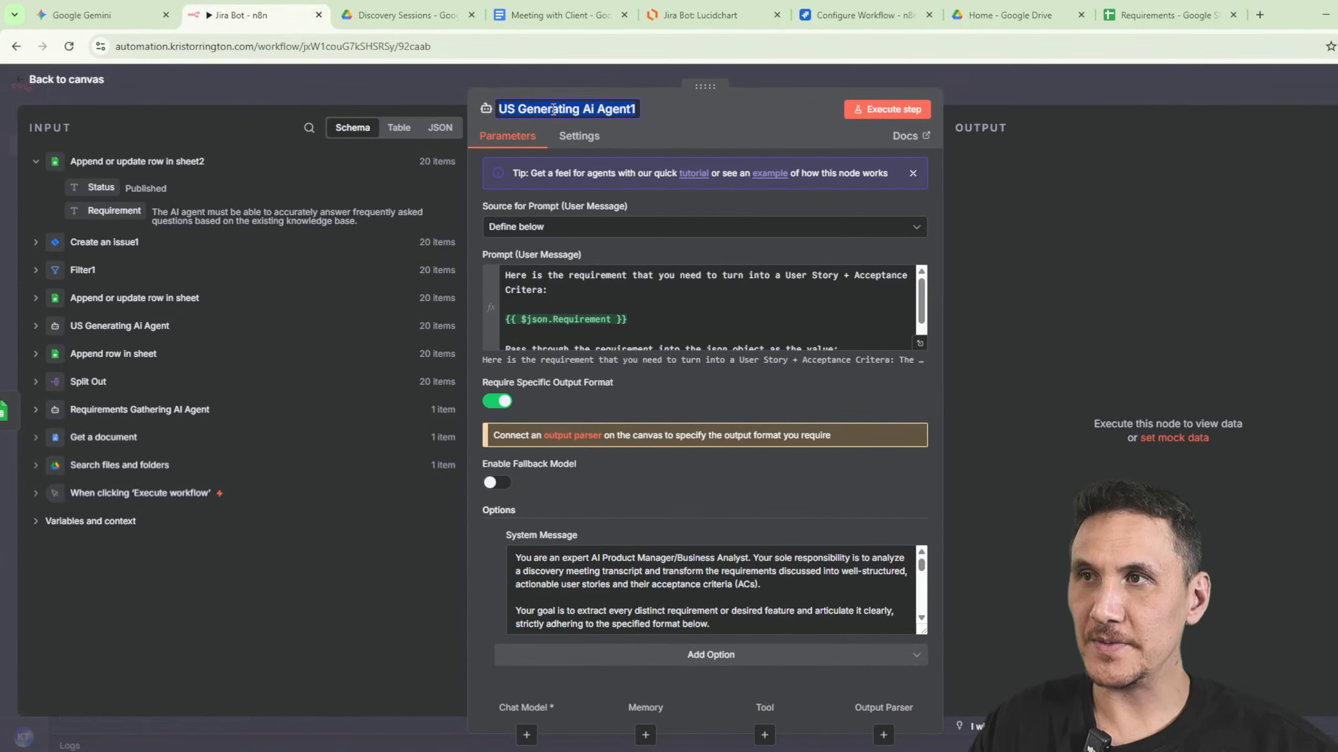
pyautogui.write('Solution Arch')
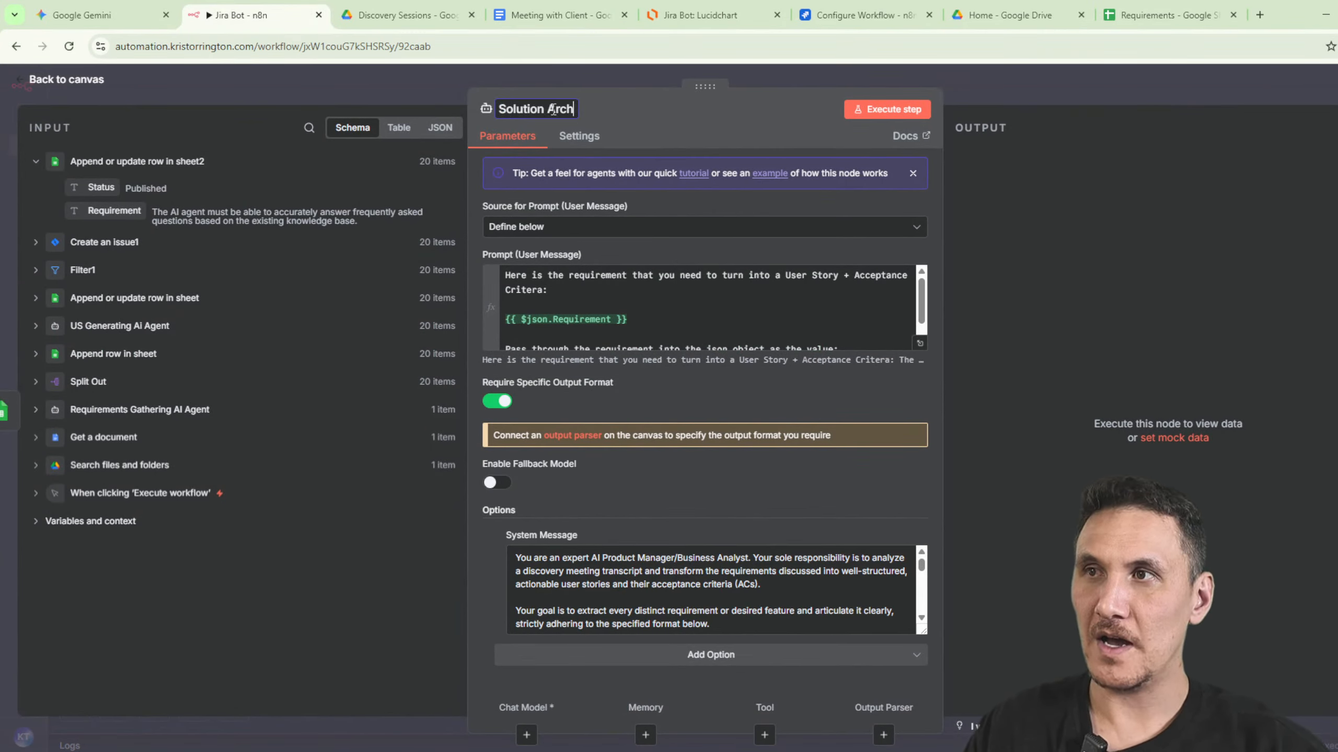
pyautogui.write('itect AI Agent')
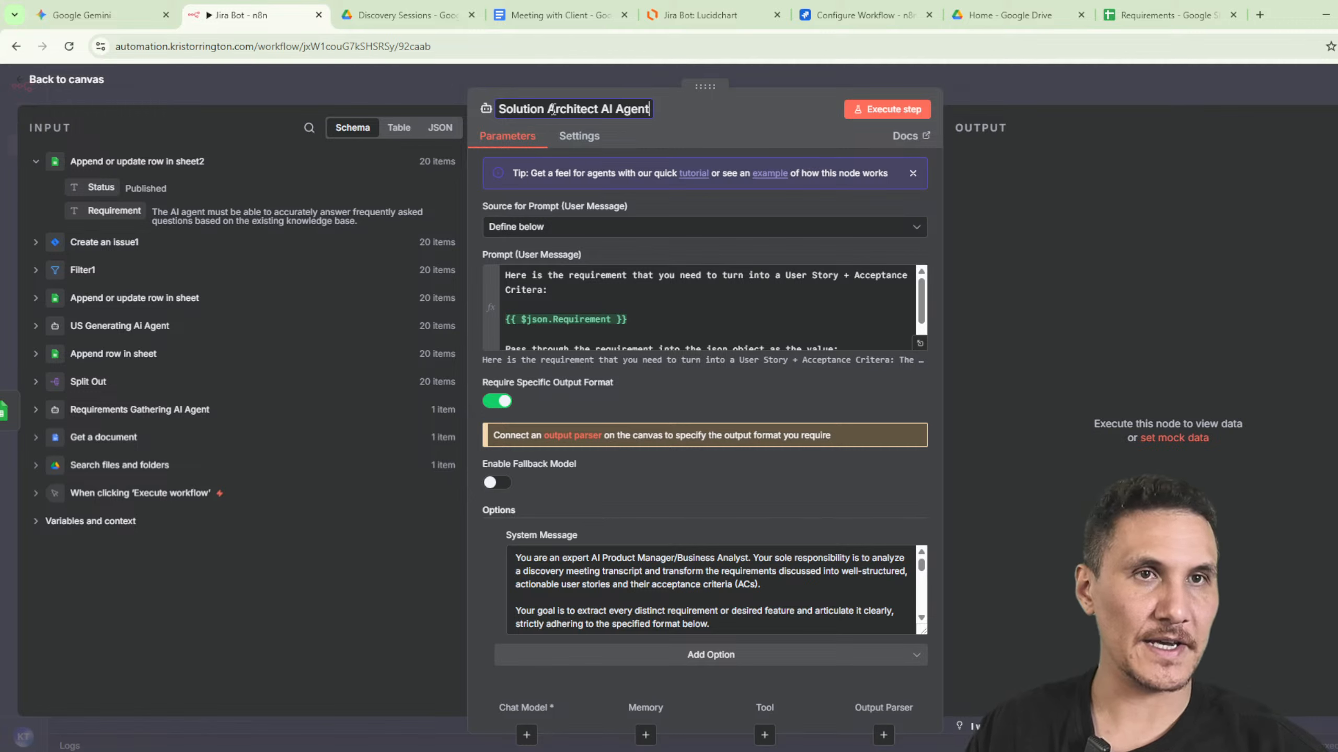
# Change the start of the Solution Architect agent's user prompt to "Here is the requirement, US and Acceptance Criteria", consulting the Create an issue1 and Filter1 input fields.
pyautogui.click(711, 289)
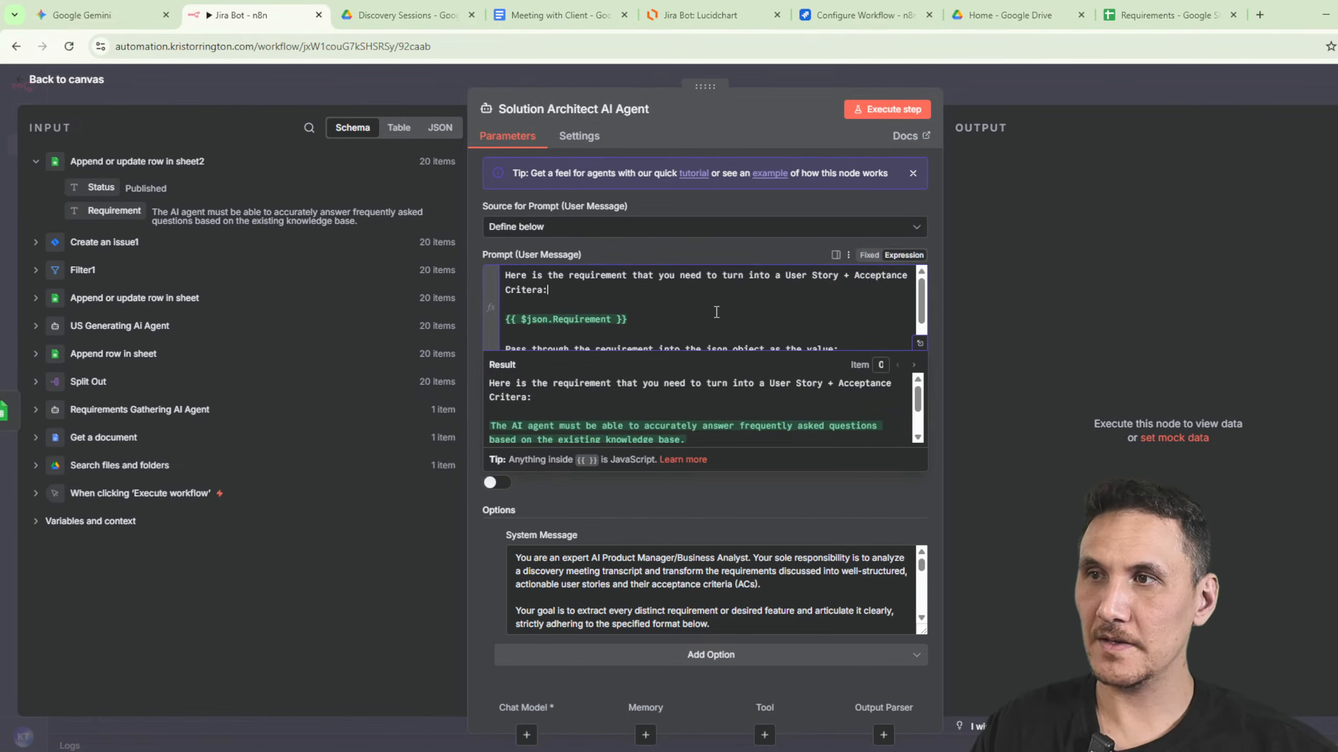
pyautogui.click(36, 243)
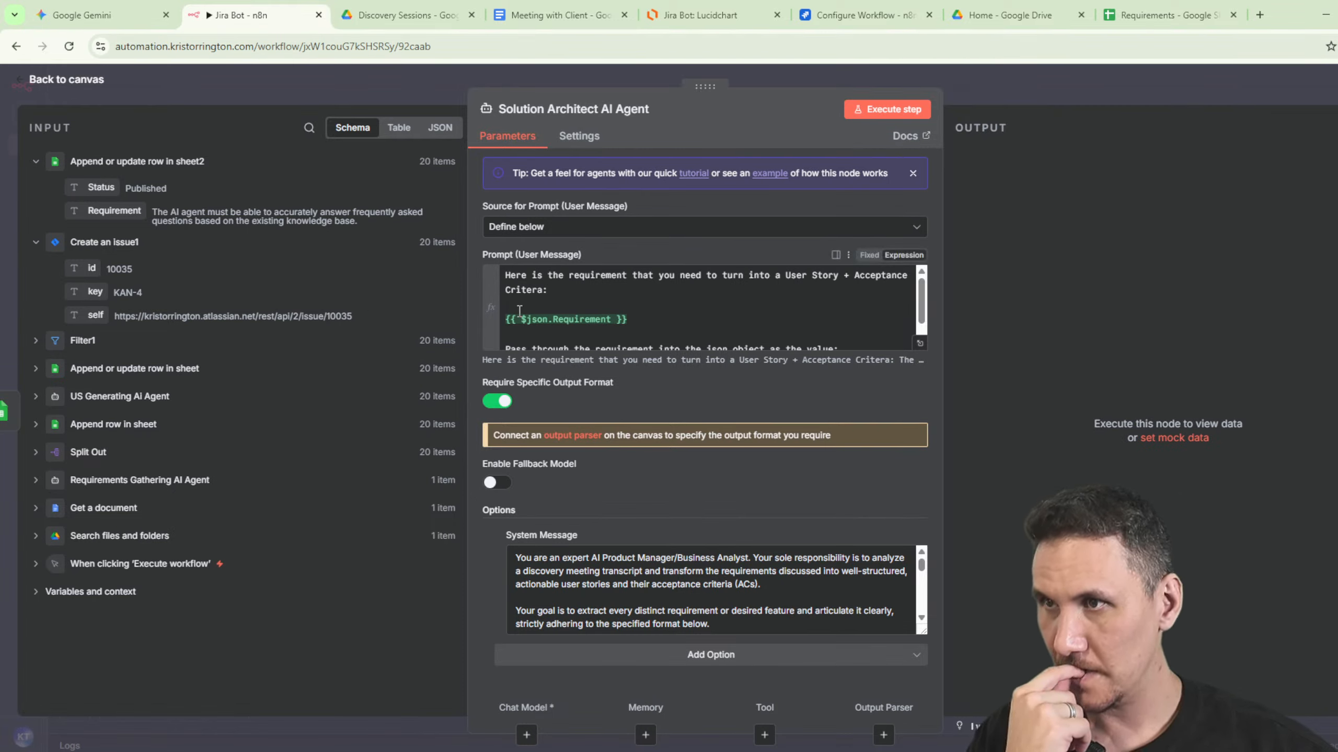
pyautogui.click(617, 319)
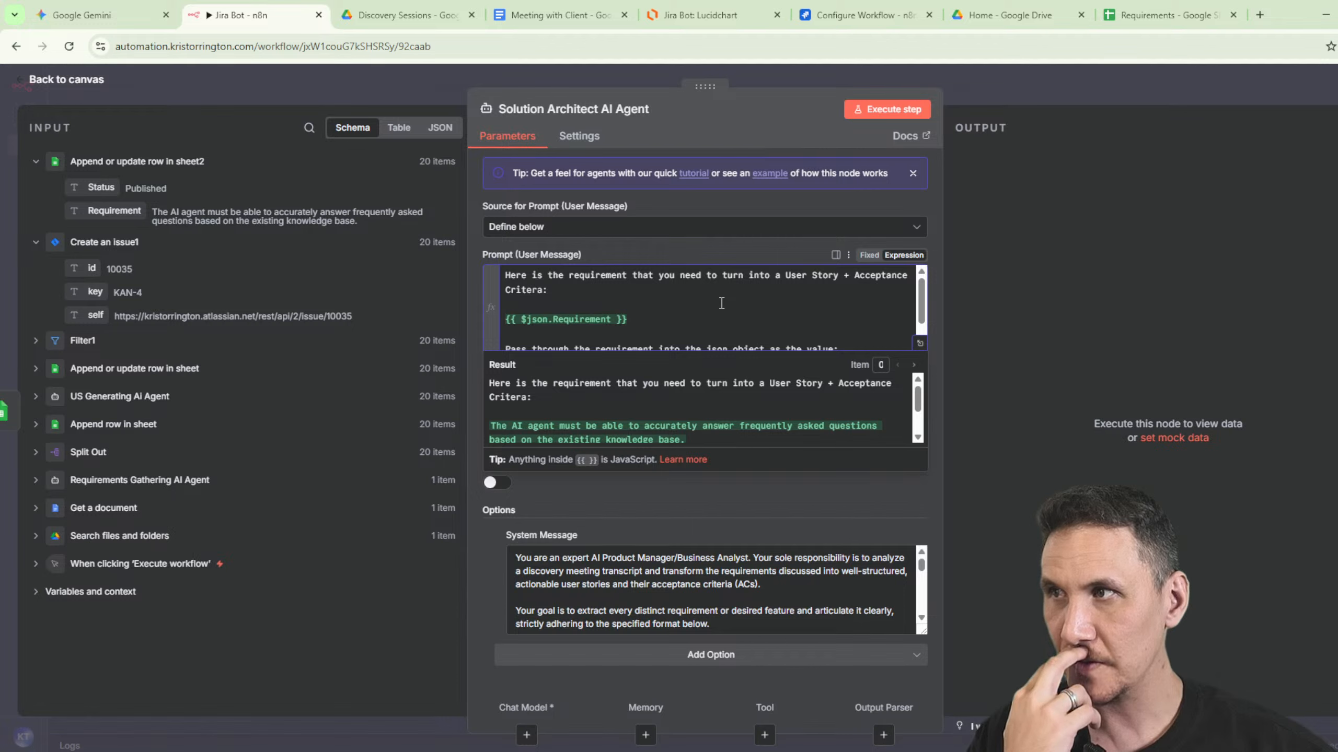
pyautogui.click(36, 341)
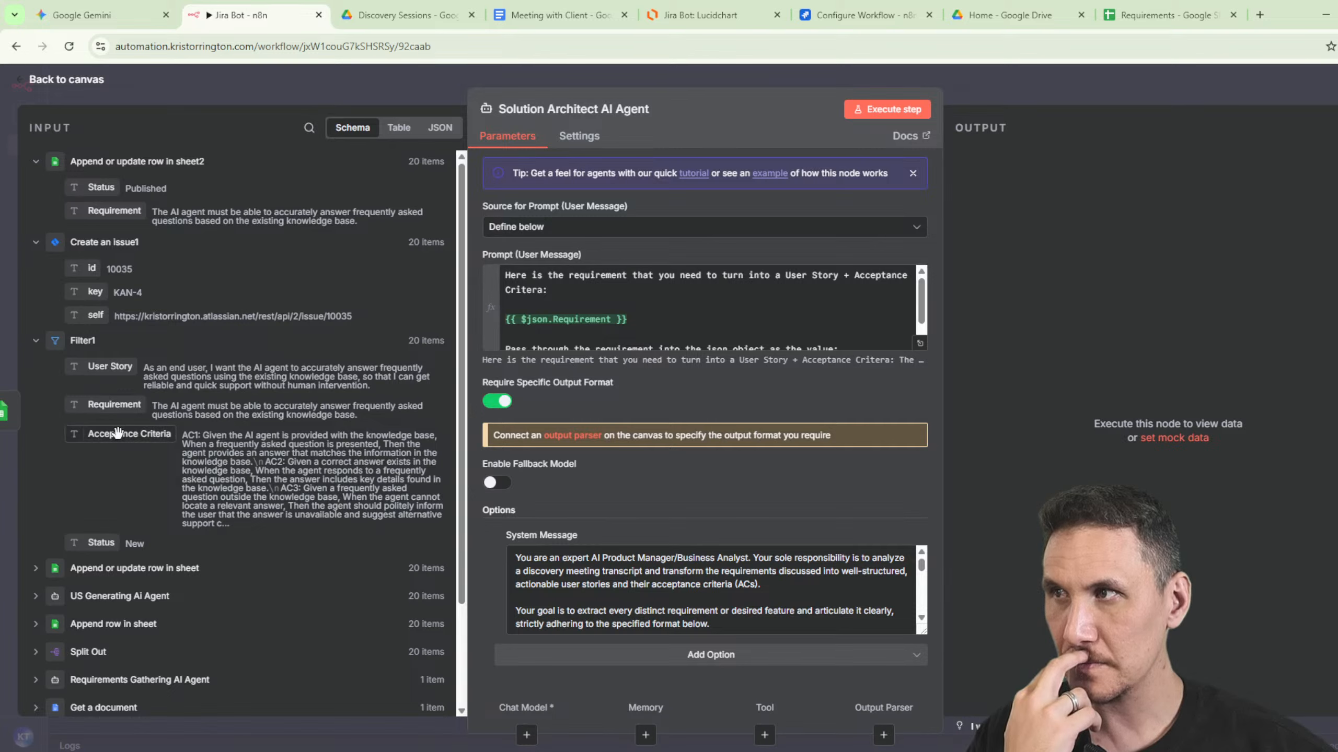
pyautogui.click(703, 313)
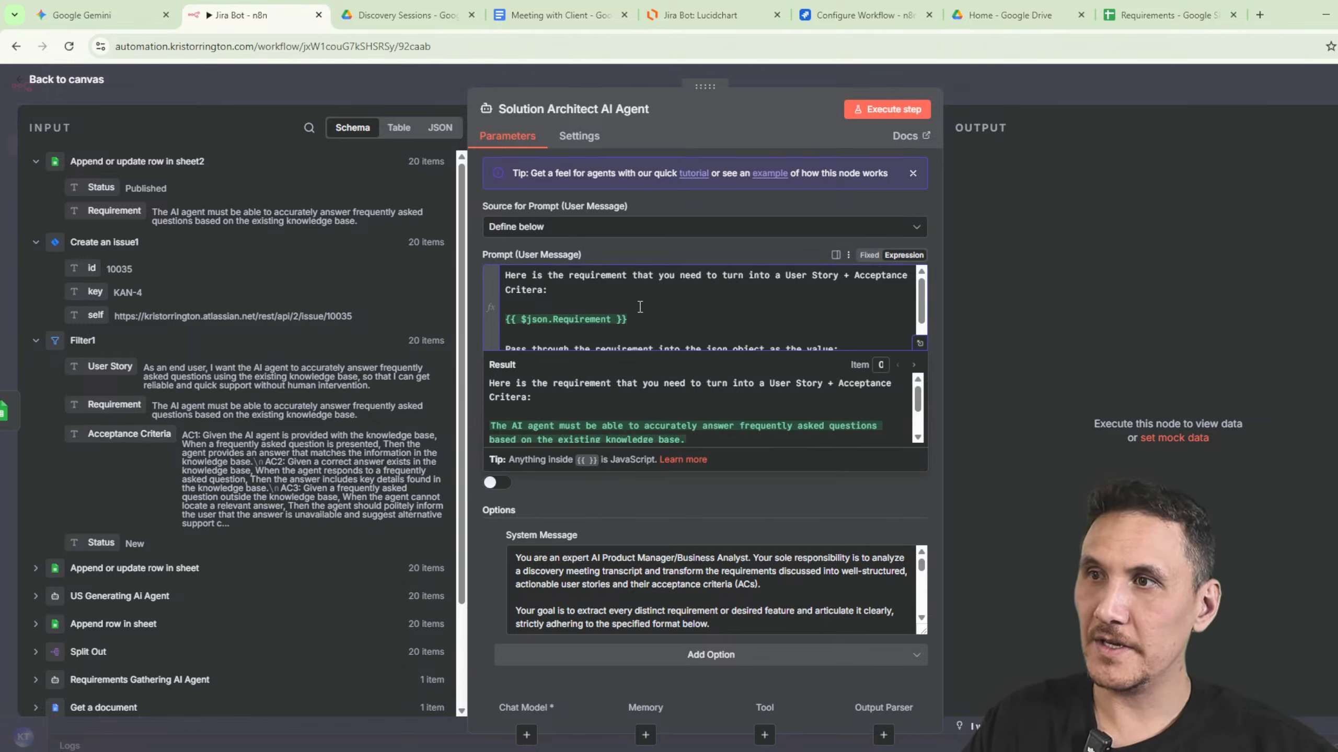
pyautogui.hotkey('ctrl', 'Right')
pyautogui.hotkey('ctrl', 'Right')
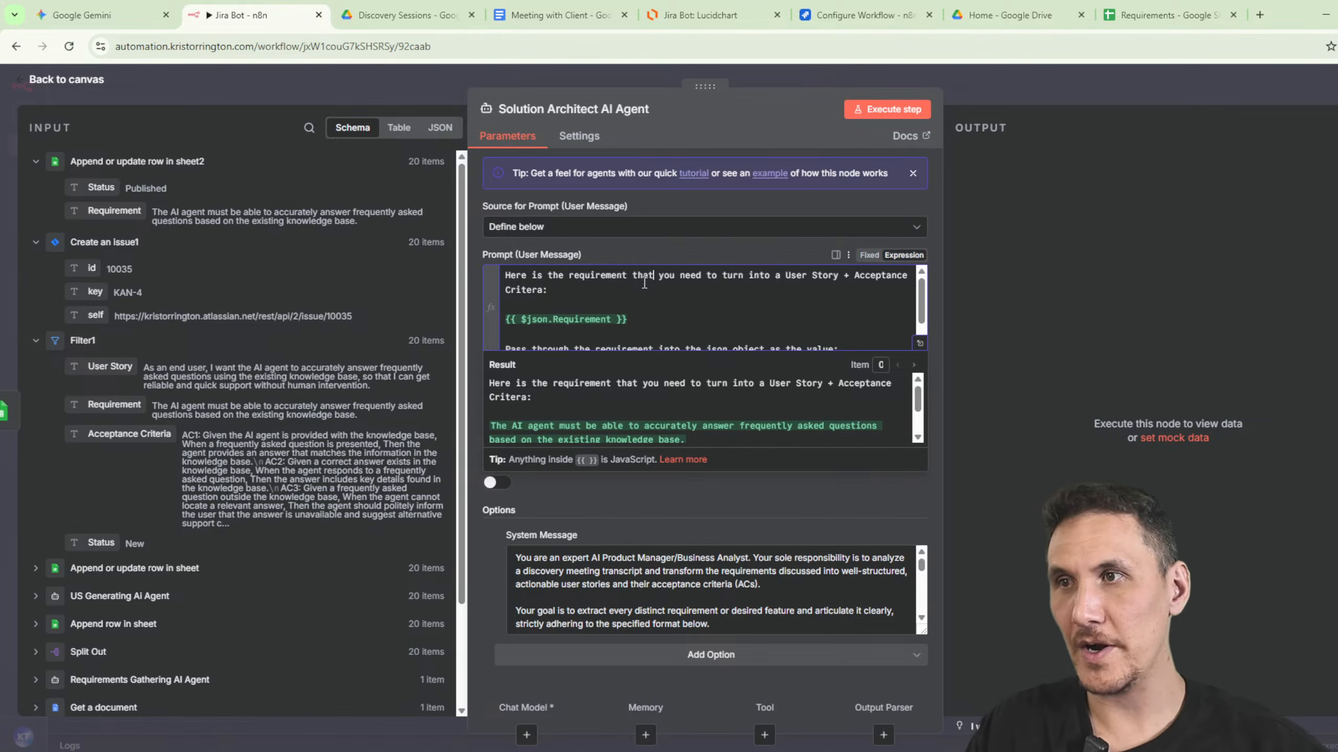
pyautogui.write(', US and Ac')
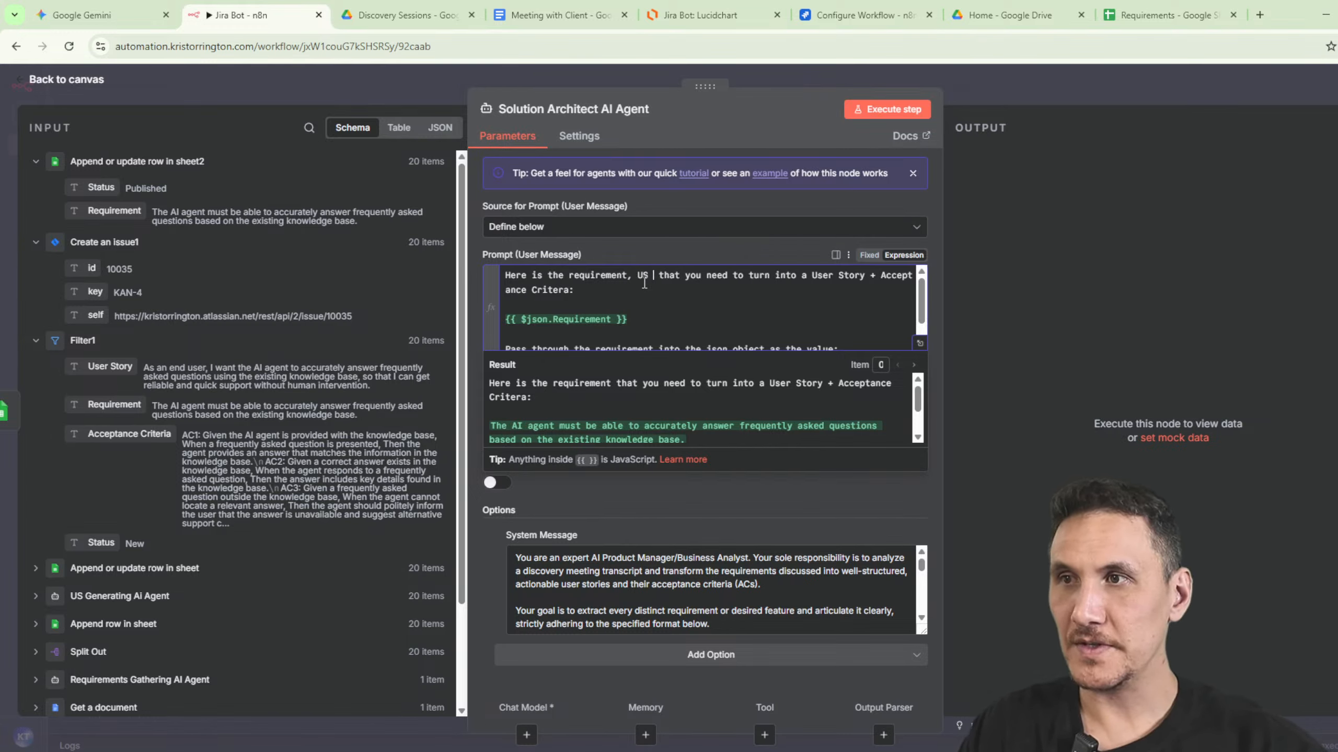
pyautogui.write('ceptance Criteria')
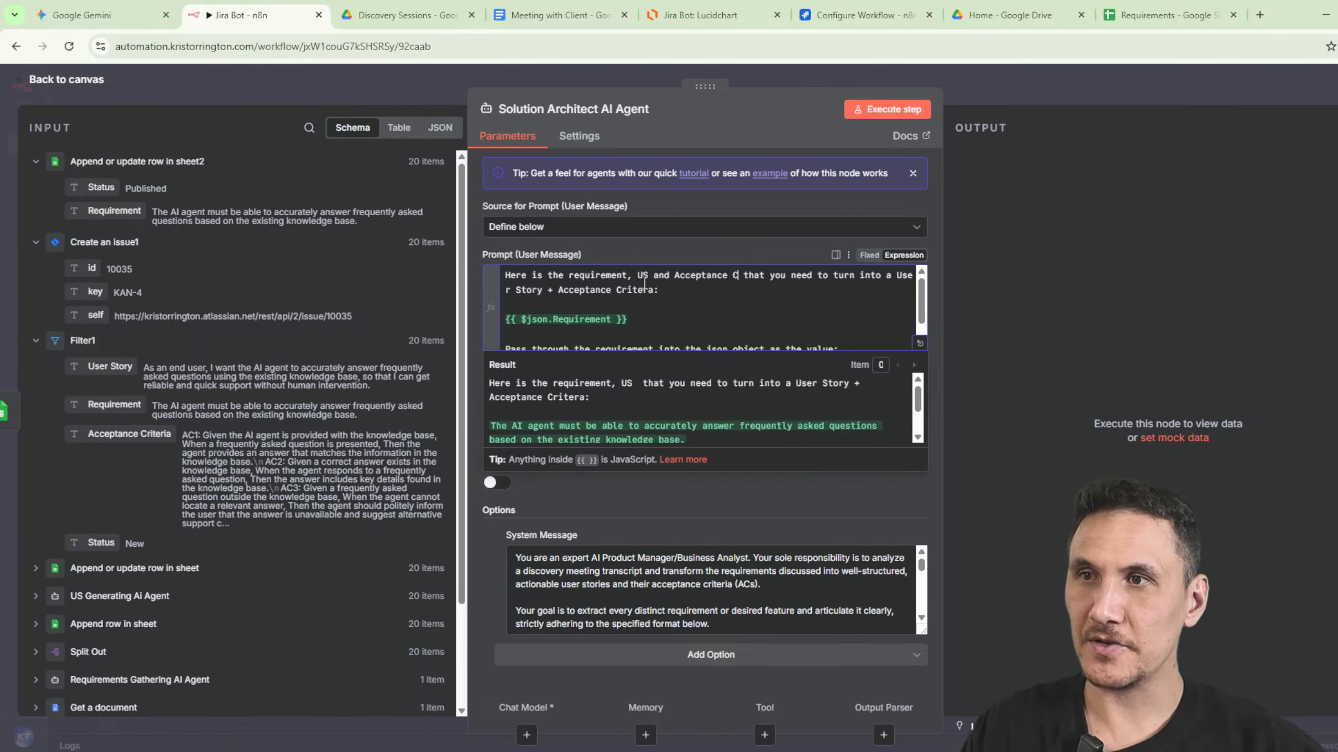
# Reword the rest of the prompt's opening sentence to "that you need to create a proposed solution for in Salesforce".
pyautogui.moveTo(722, 291); pyautogui.dragTo(801, 280)
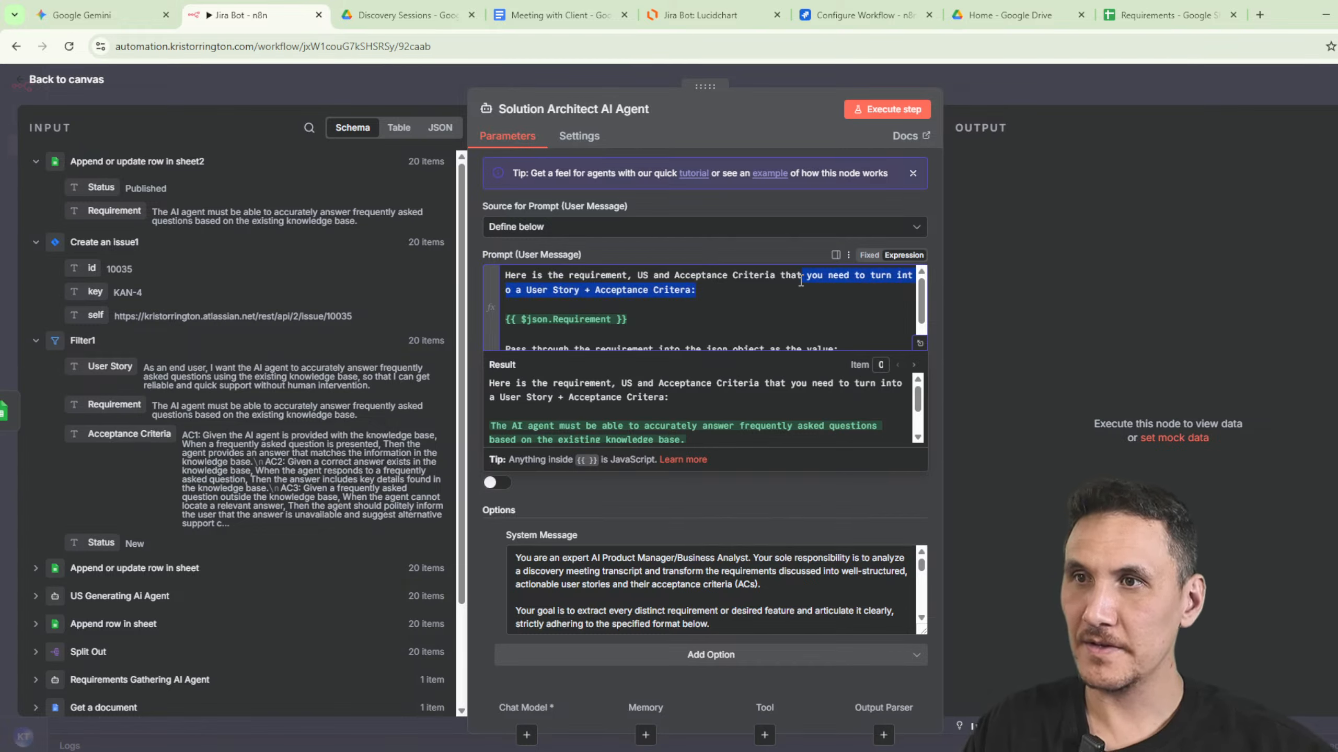
pyautogui.write('you n')
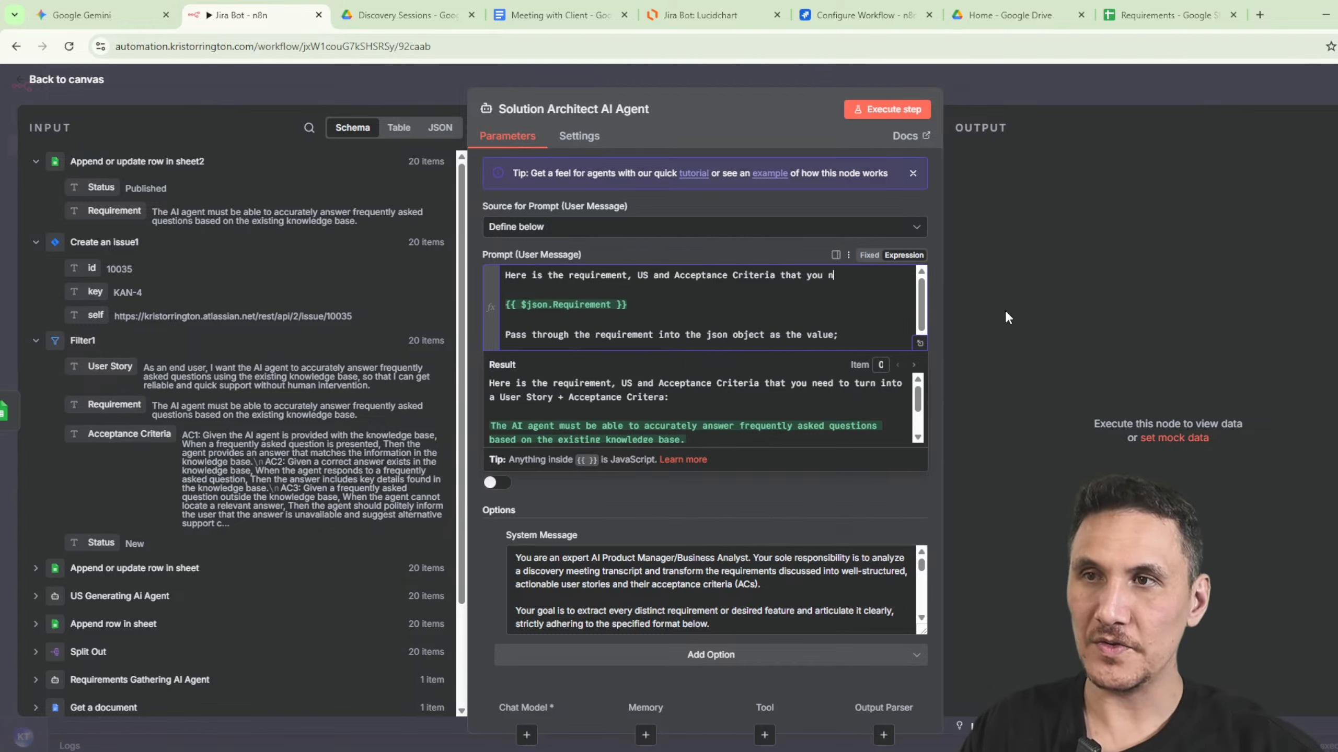
pyautogui.write('eed to create a ')
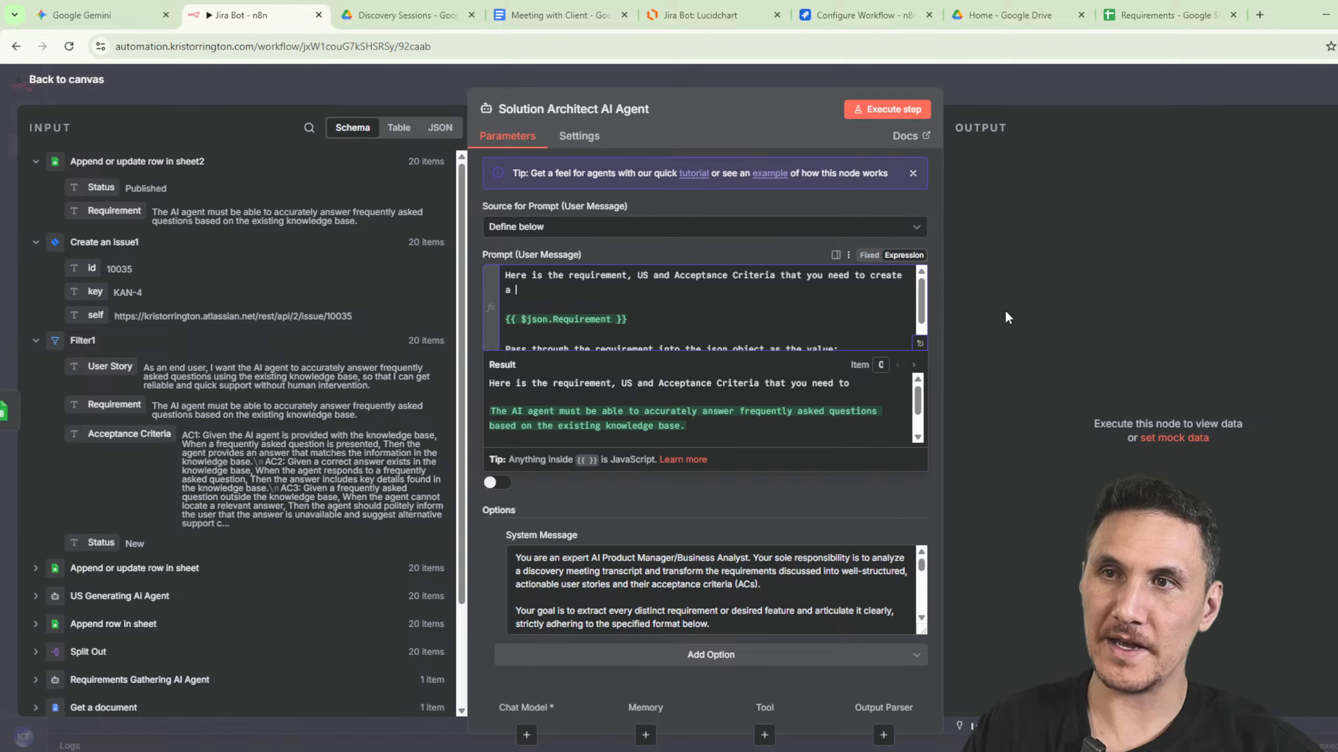
pyautogui.write('proposed solution f')
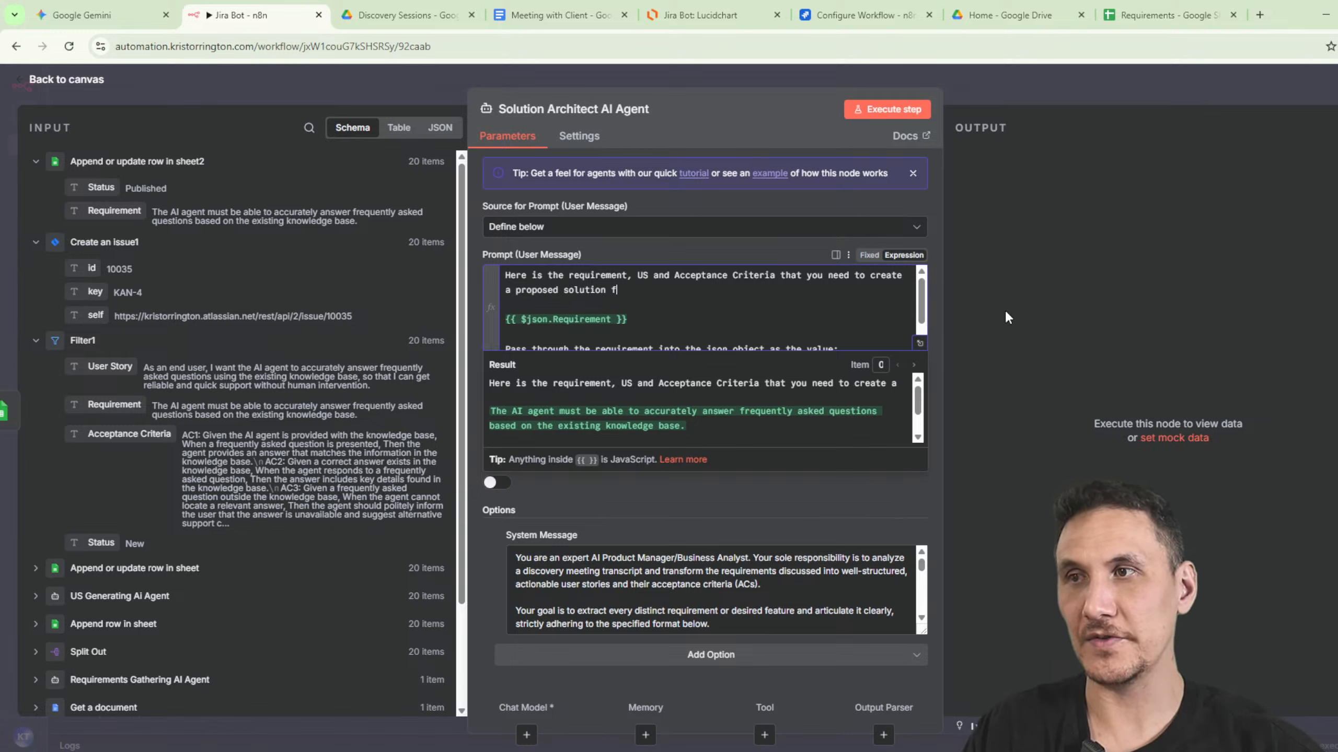
pyautogui.write('or in Salesforce')
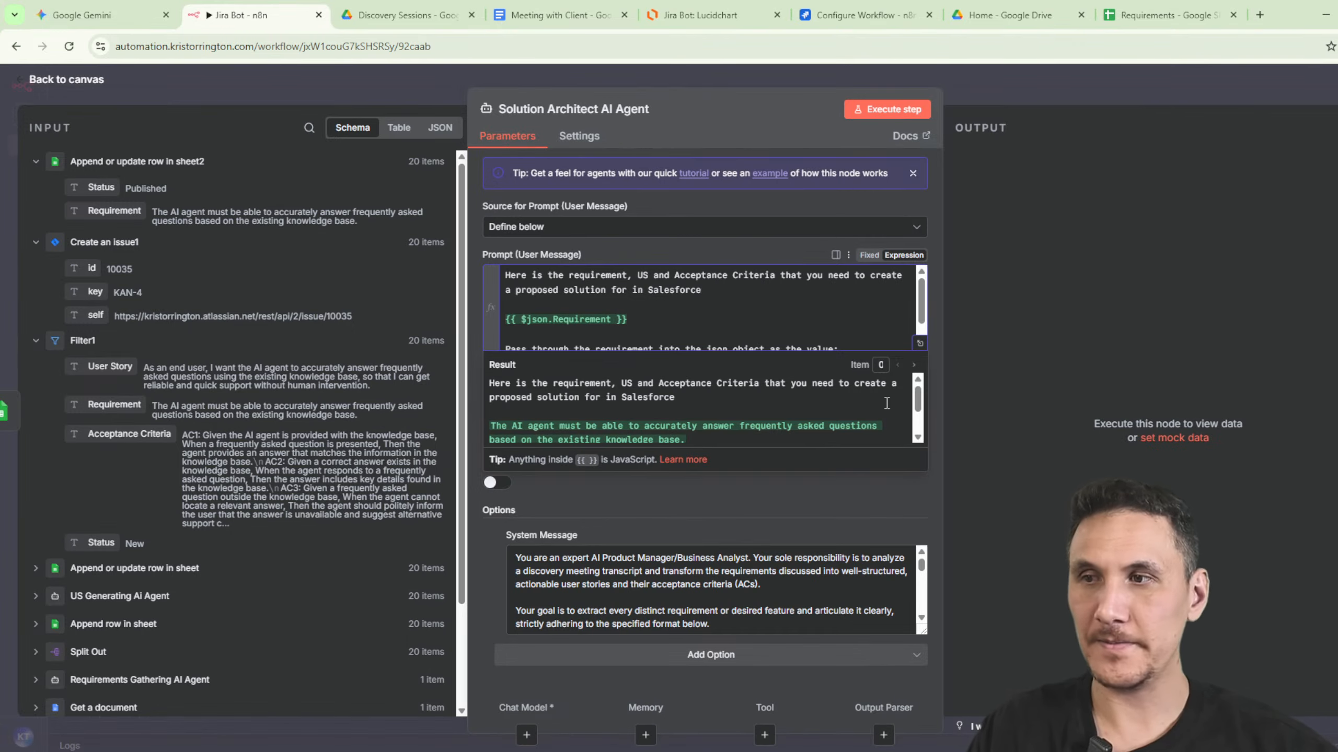
# Clear the existing system message of the Solution Architect AI Agent.
pyautogui.click(574, 572)
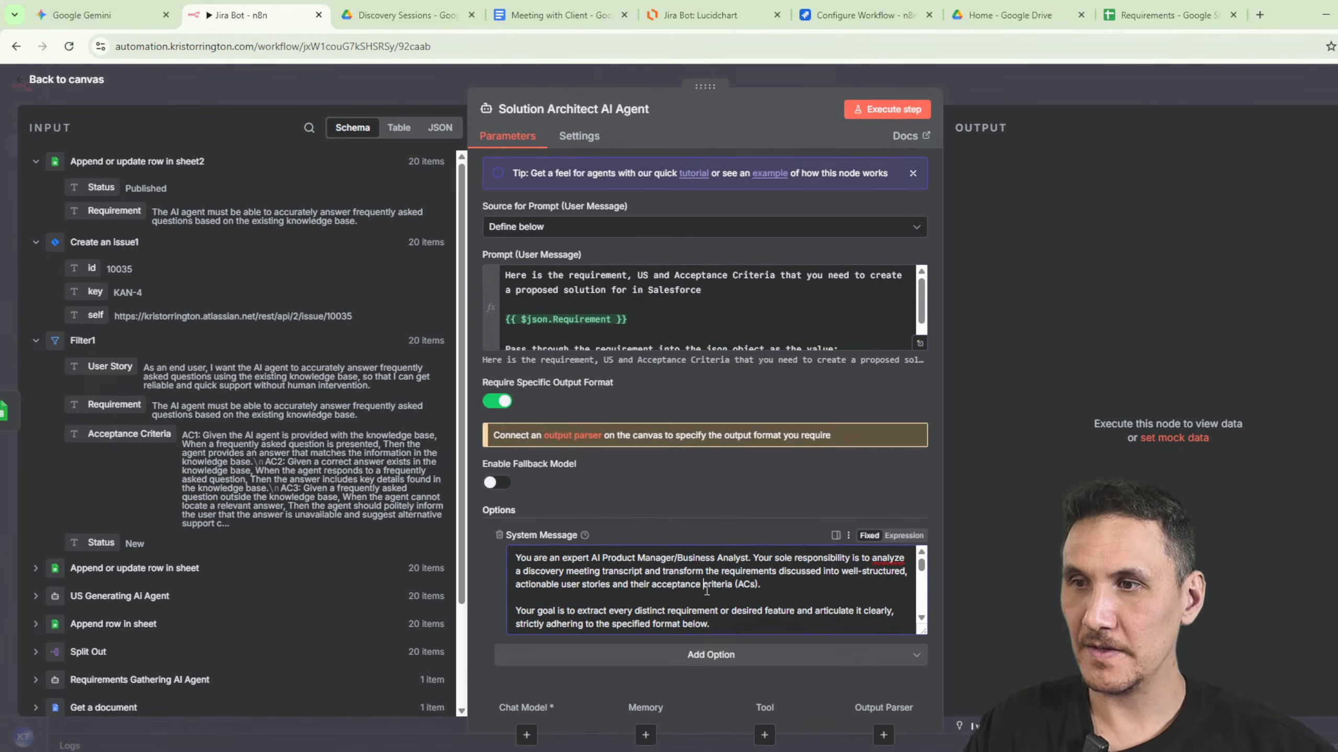
pyautogui.hotkey('ctrl', 'a')
pyautogui.press('BackSpace')
# In Gemini, request an AI system message for a Salesforce architect who reviews requirements, including US and acceptance criteria, and proposes a solution for the Jira ticket.
pyautogui.click(84, 14)
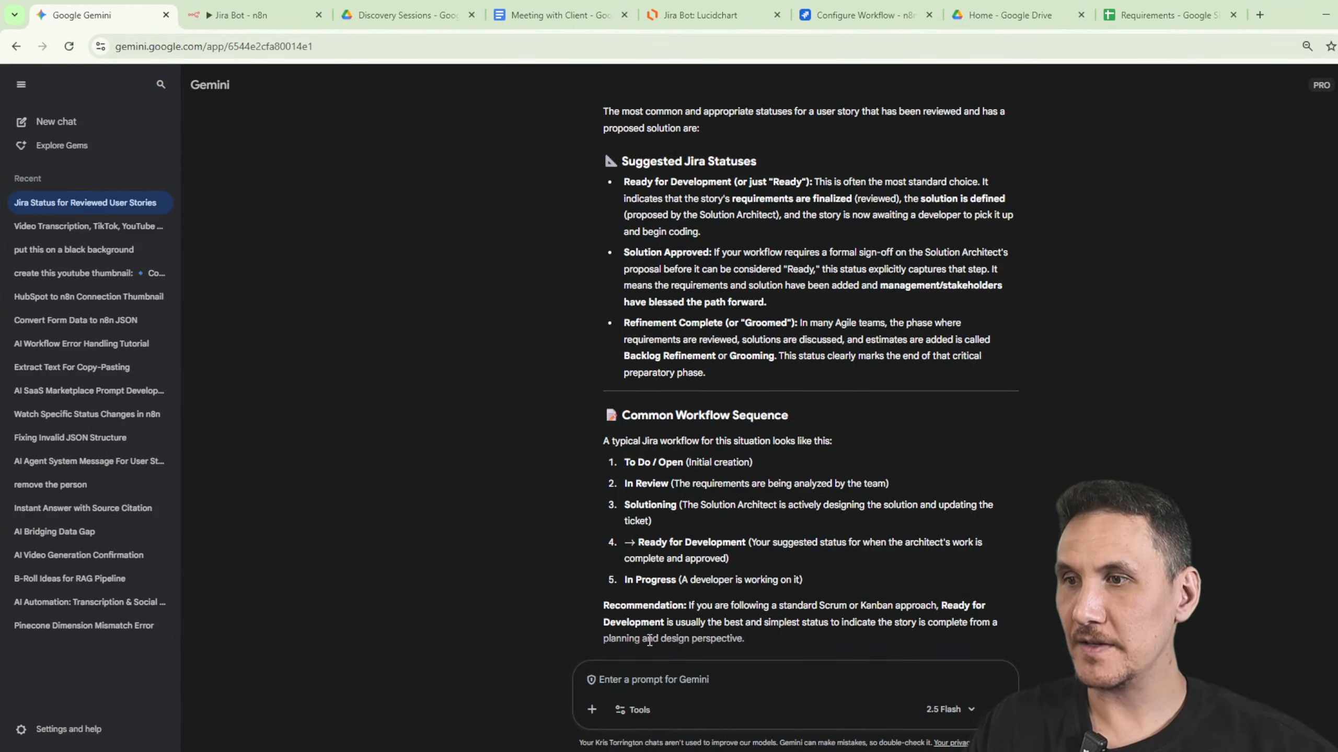
pyautogui.click(661, 691)
pyautogui.write('can you write me a')
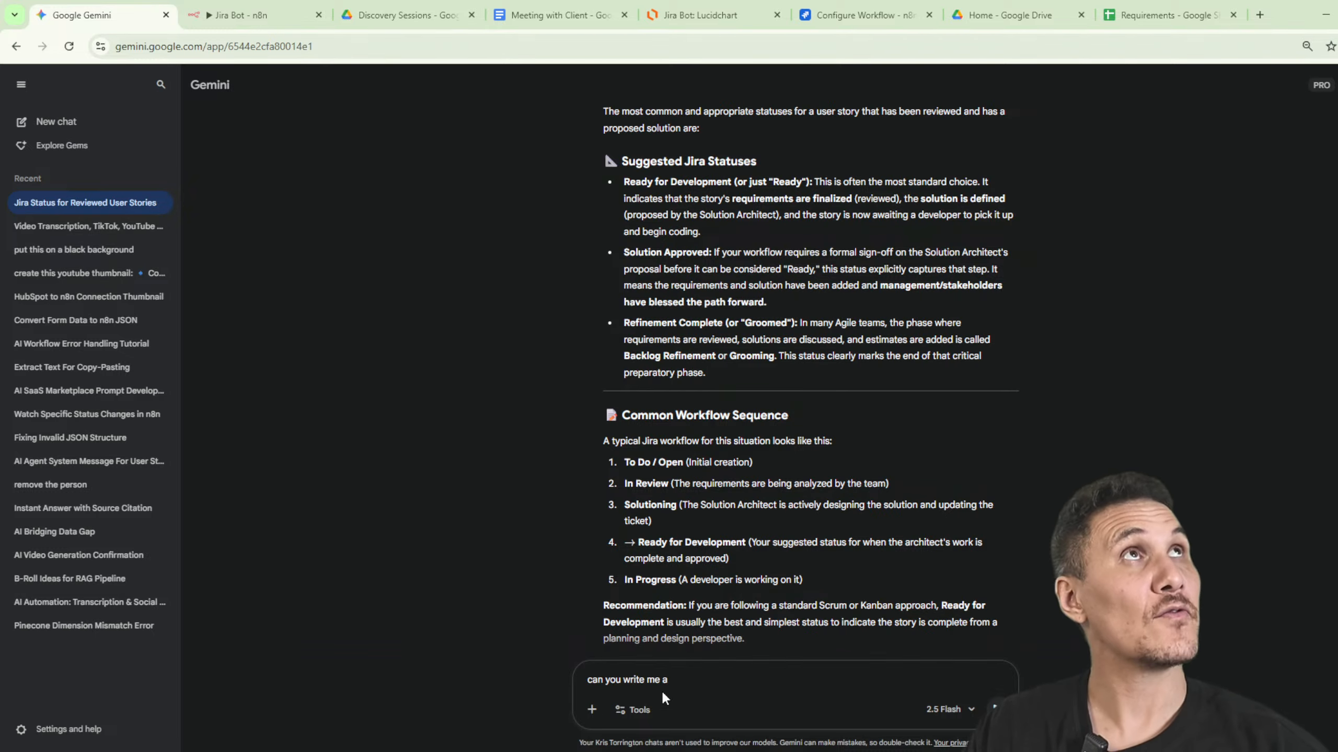
pyautogui.write(' ai system ')
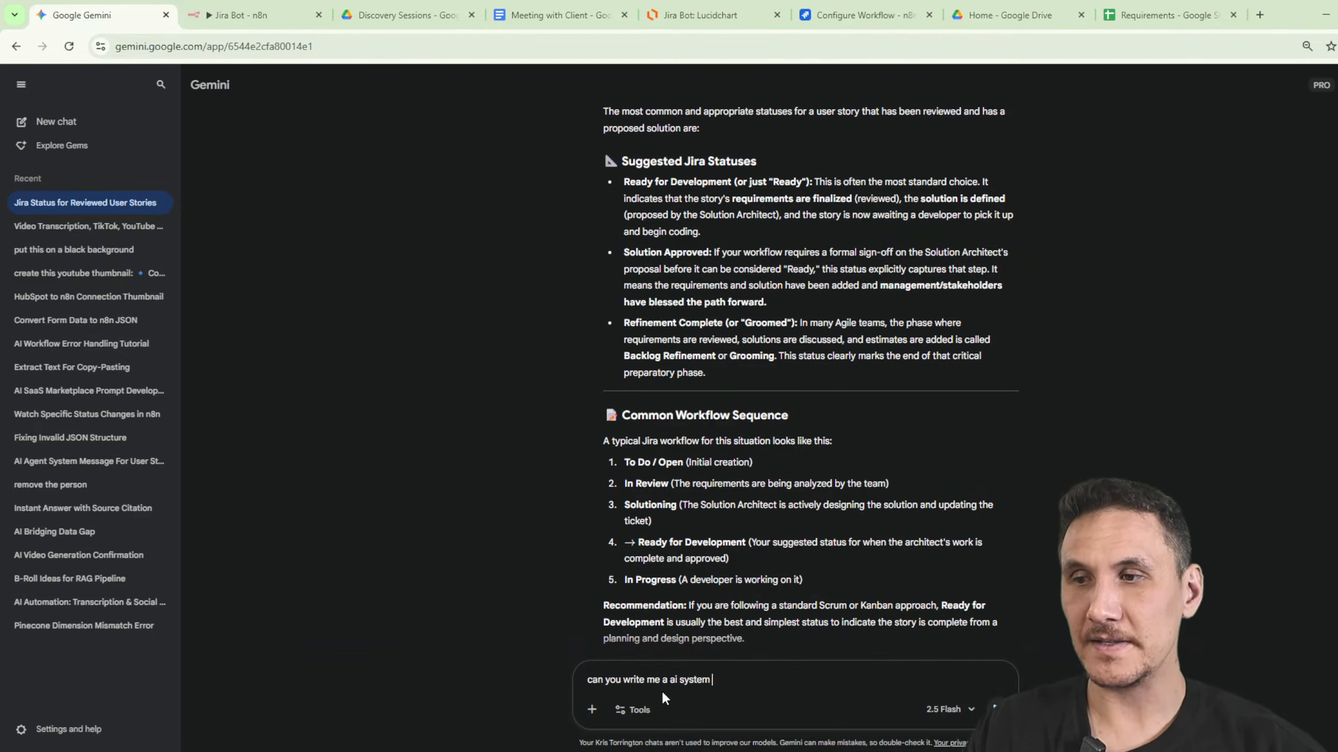
pyautogui.write('message for a sa')
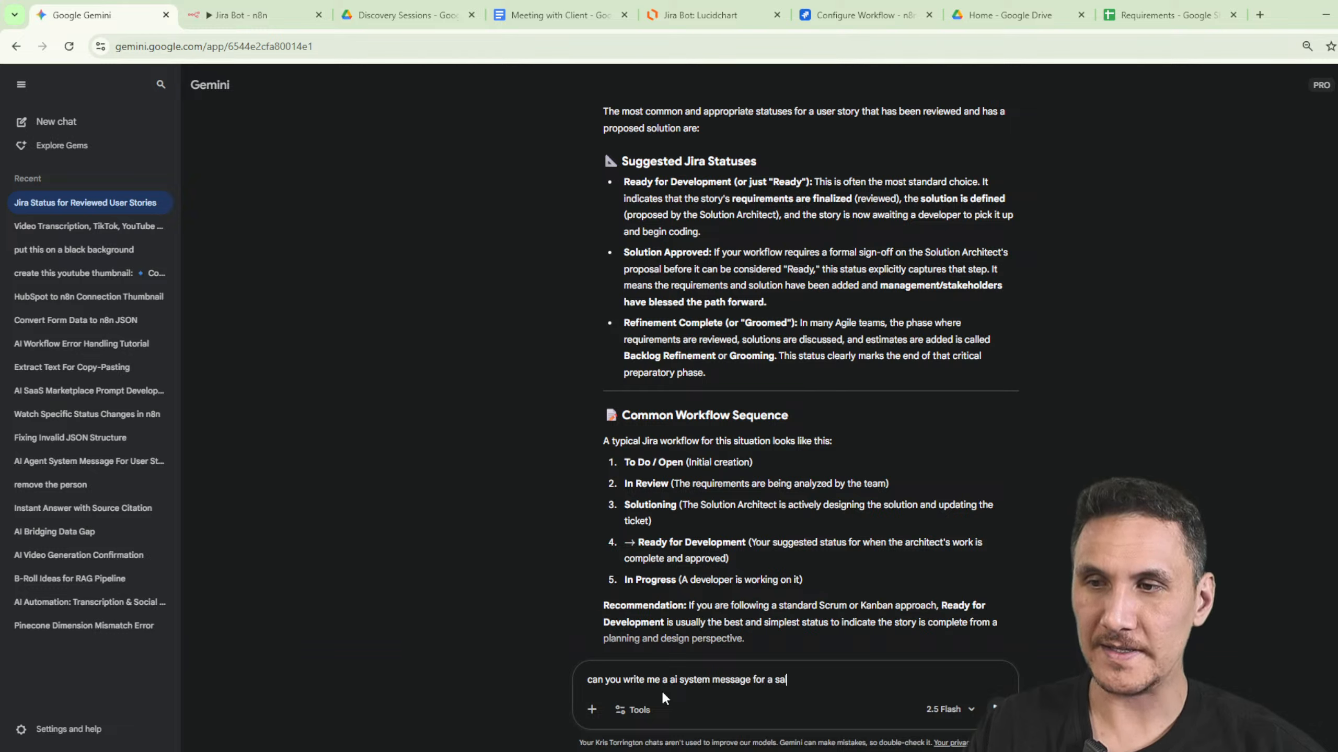
pyautogui.write('lesforce architect who')
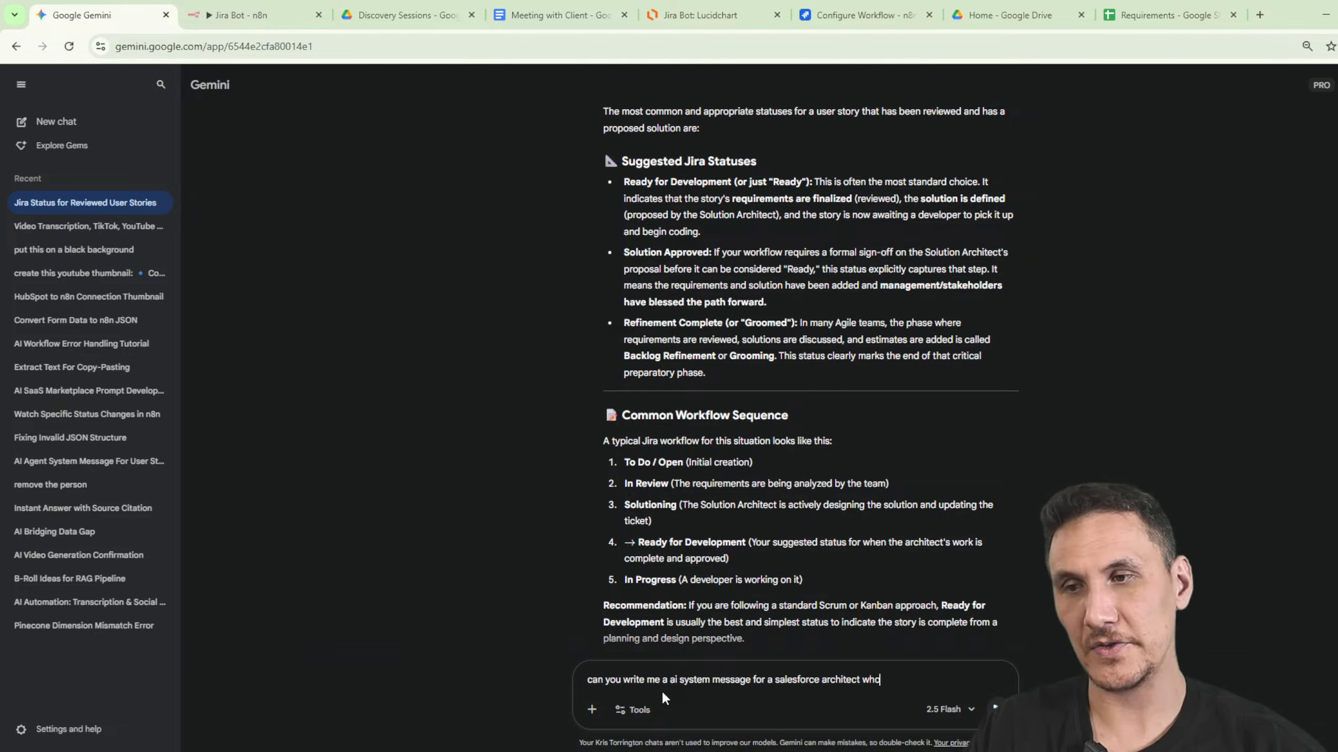
pyautogui.write(' is going to review')
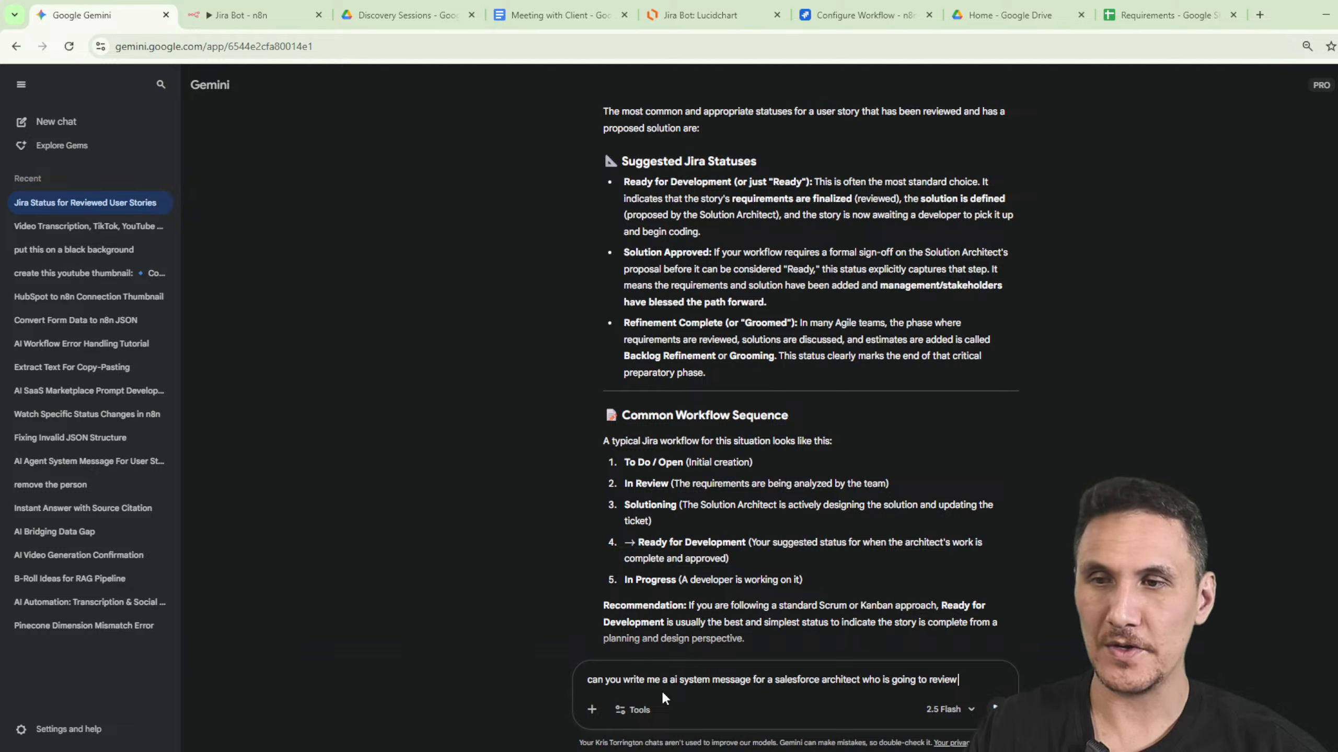
pyautogui.write(' requirement')
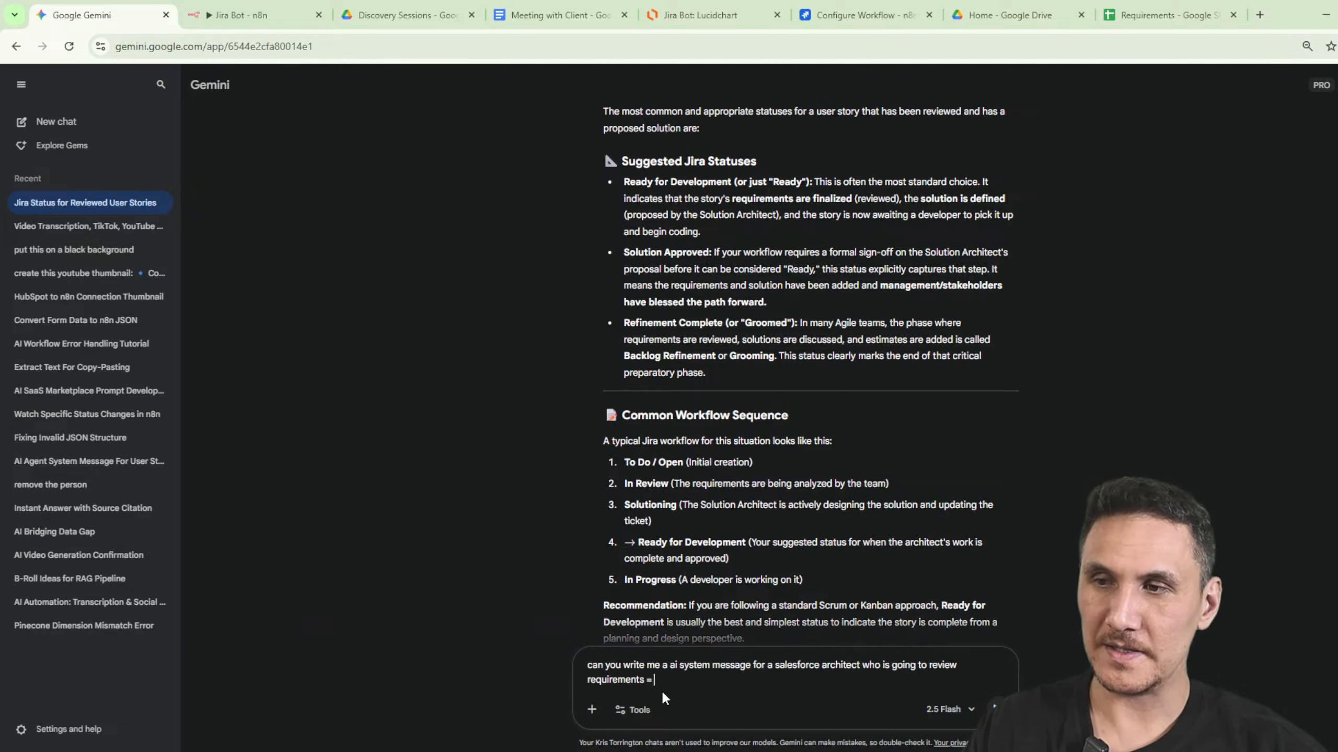
pyautogui.write('s (including')
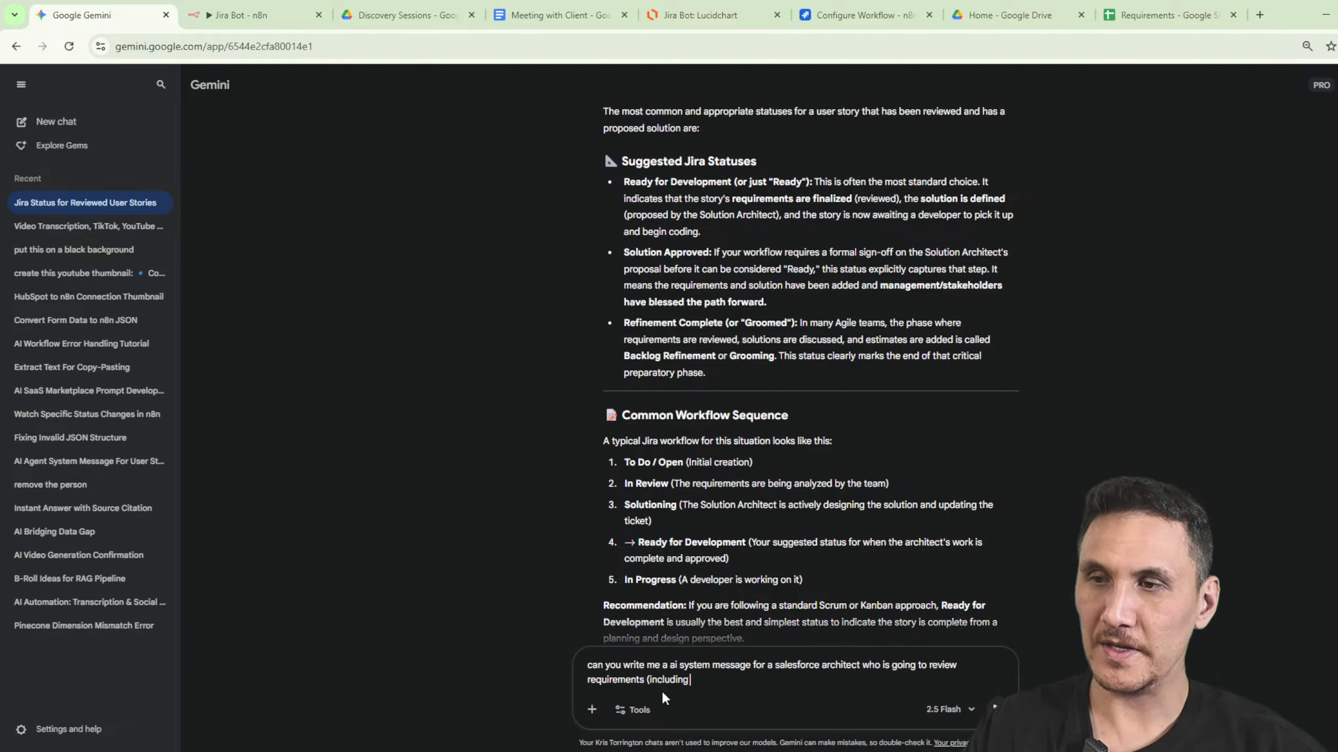
pyautogui.write(' the US and acceptance critera')
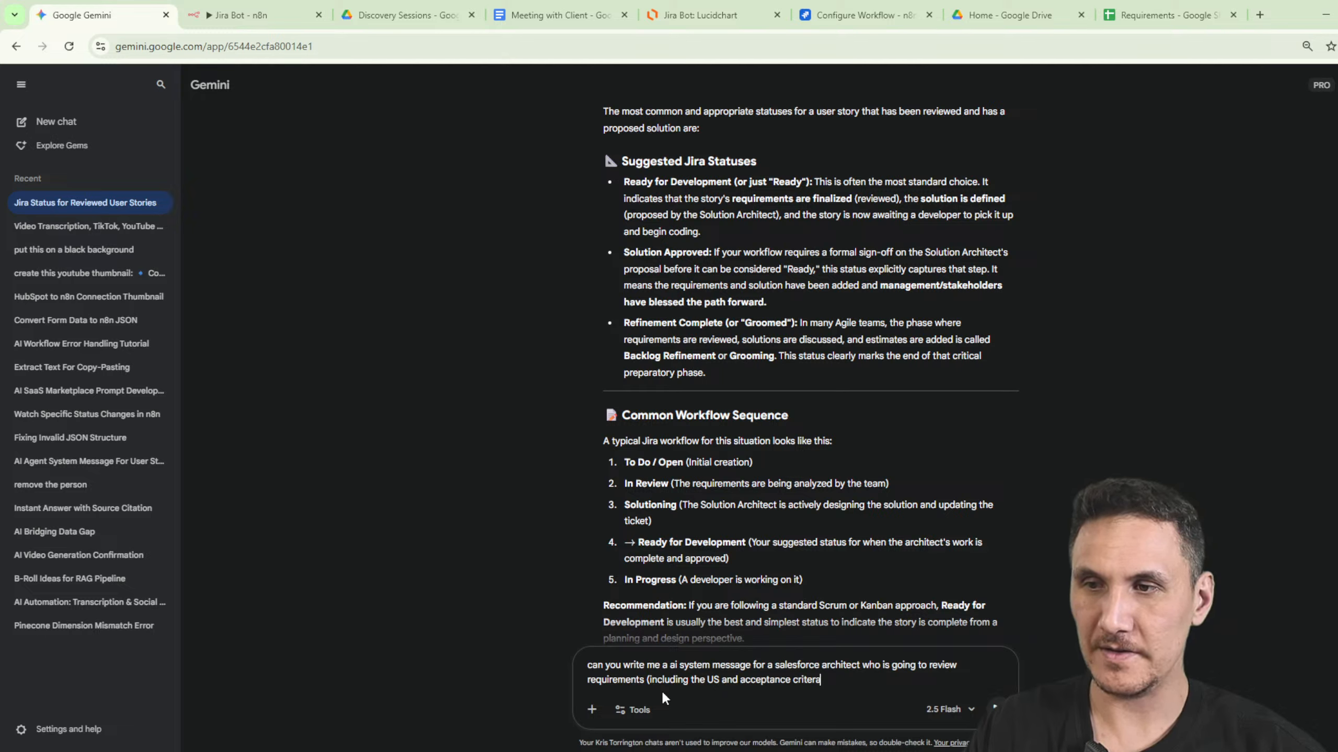
pyautogui.press('BackSpace')
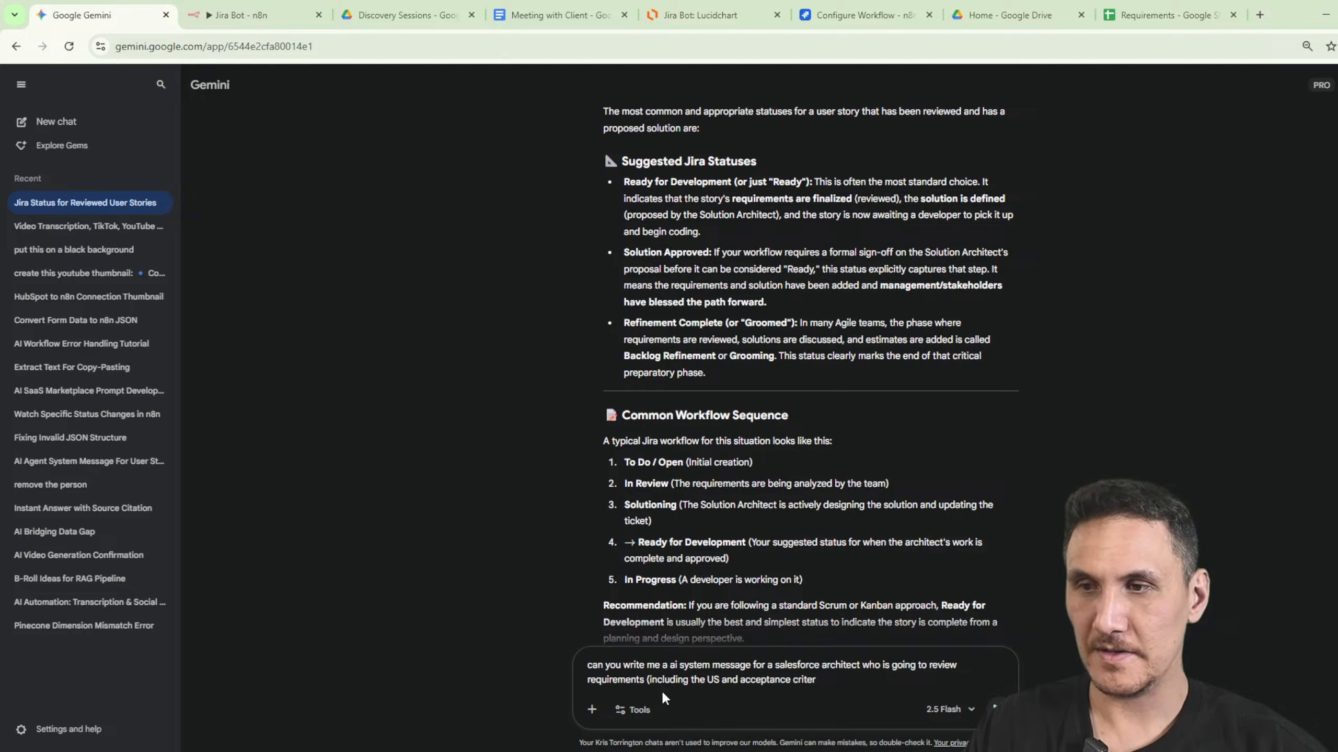
pyautogui.write('ia) and come up with a rpo')
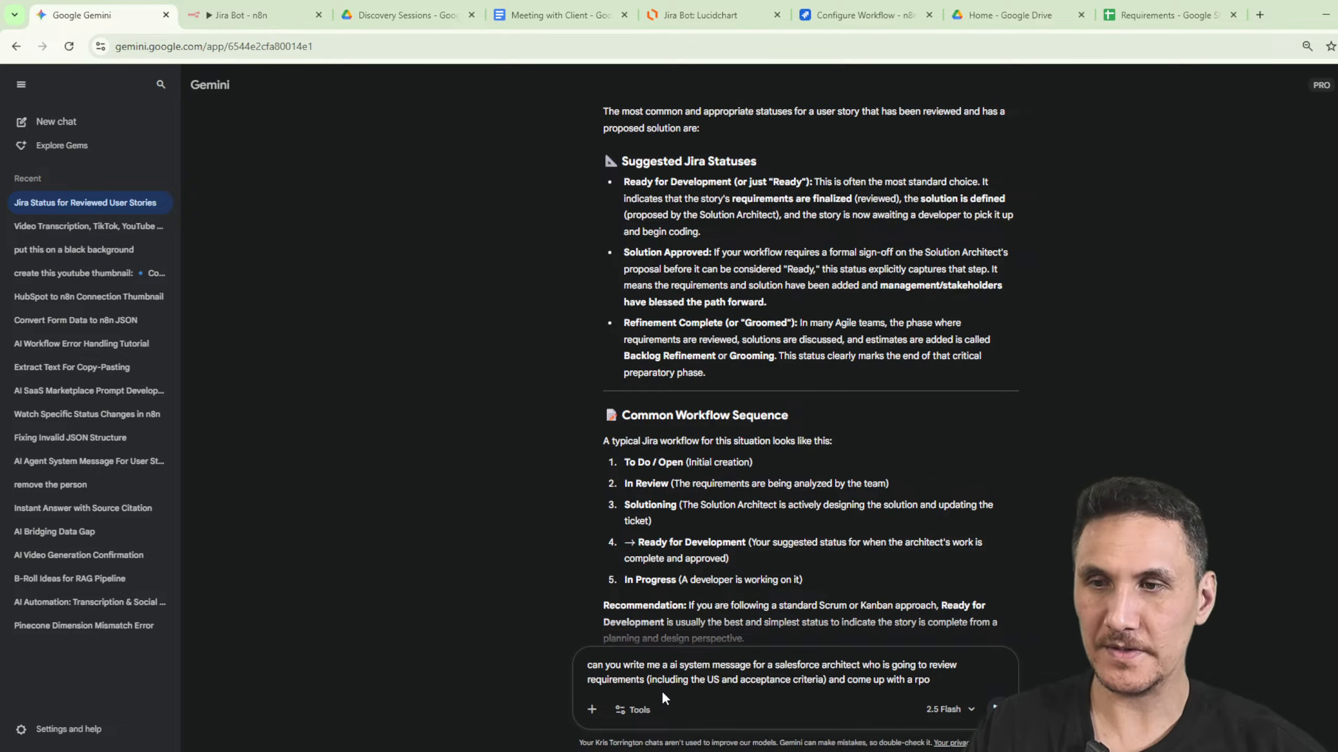
pyautogui.press('BackSpace')
pyautogui.press('BackSpace')
pyautogui.press('BackSpace')
pyautogui.write('proposed s')
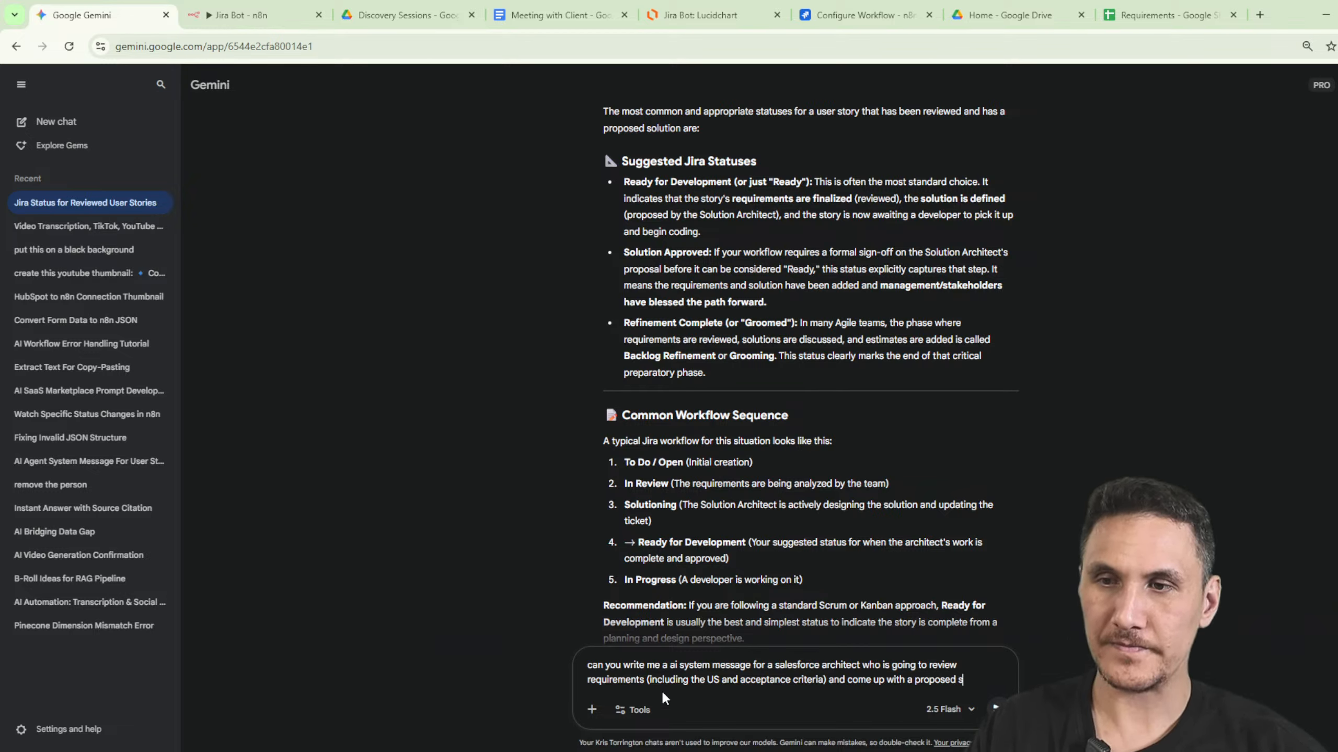
pyautogui.write('olution for')
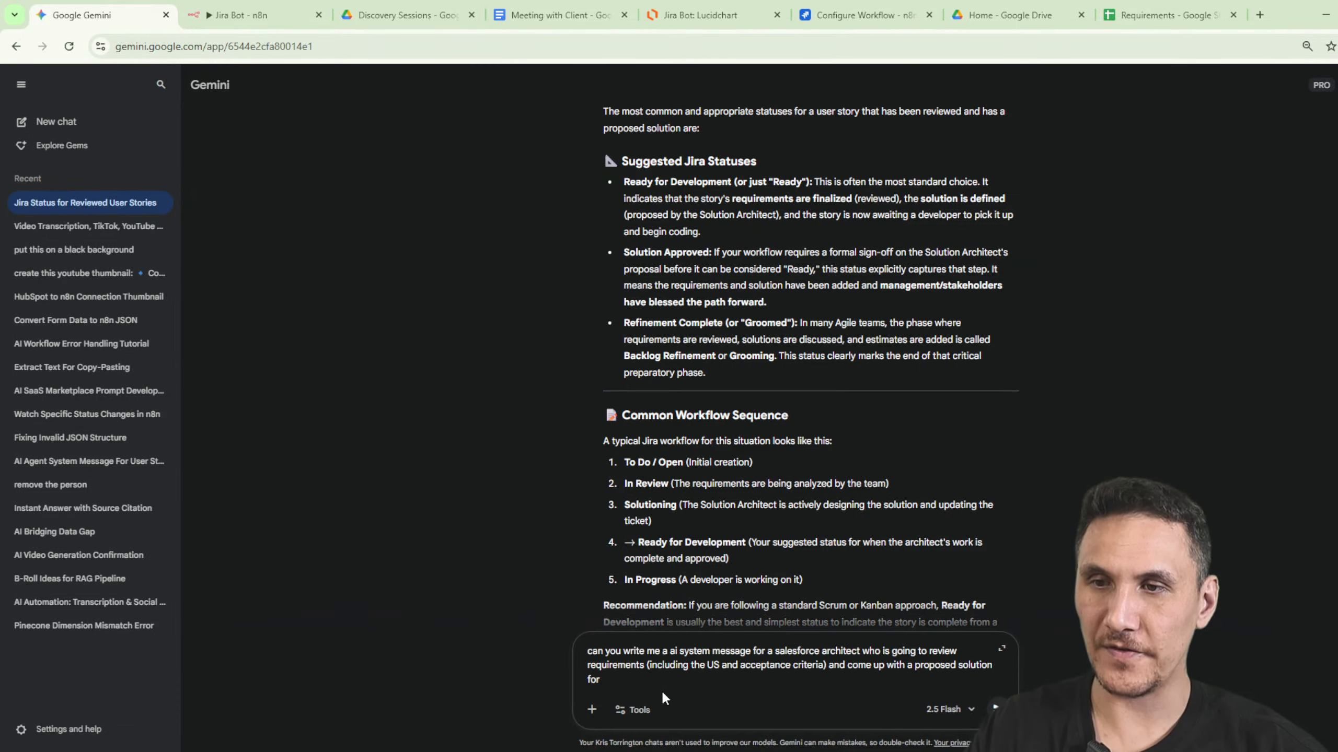
pyautogui.write(' the ')
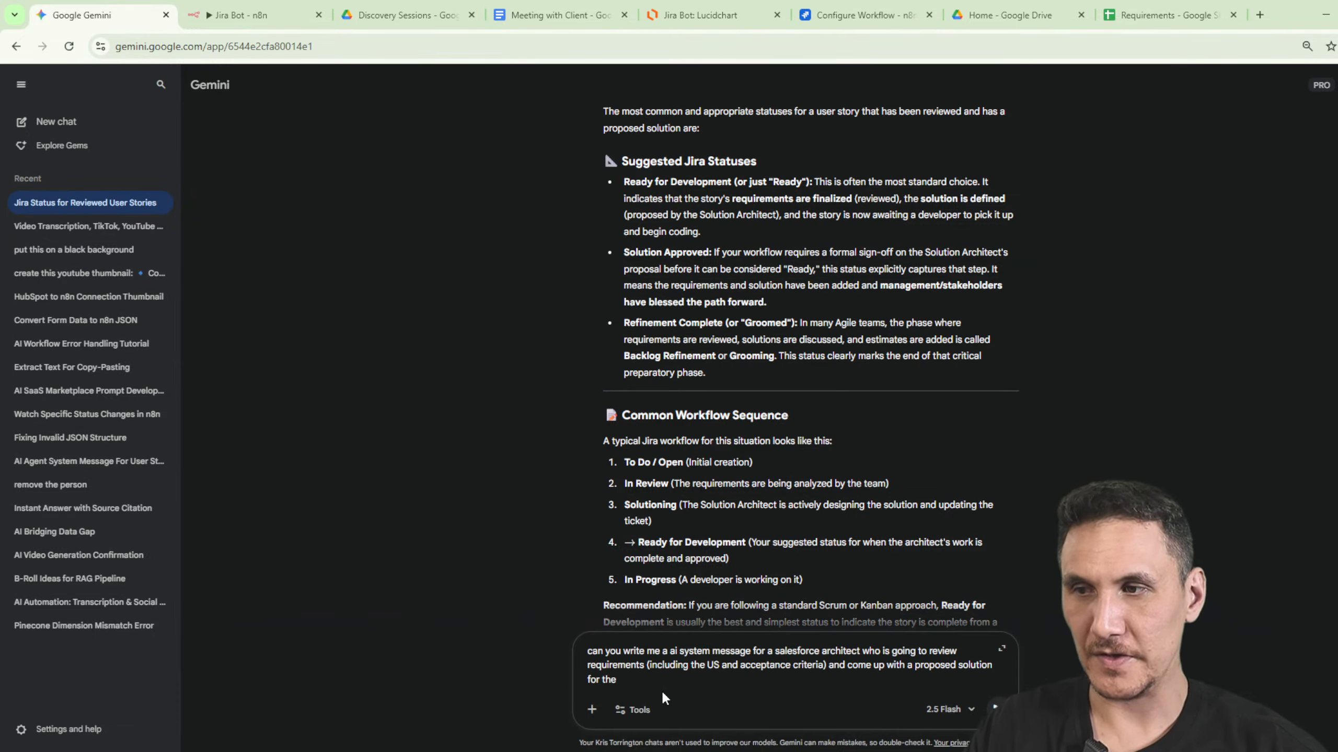
pyautogui.write('jira ticket')
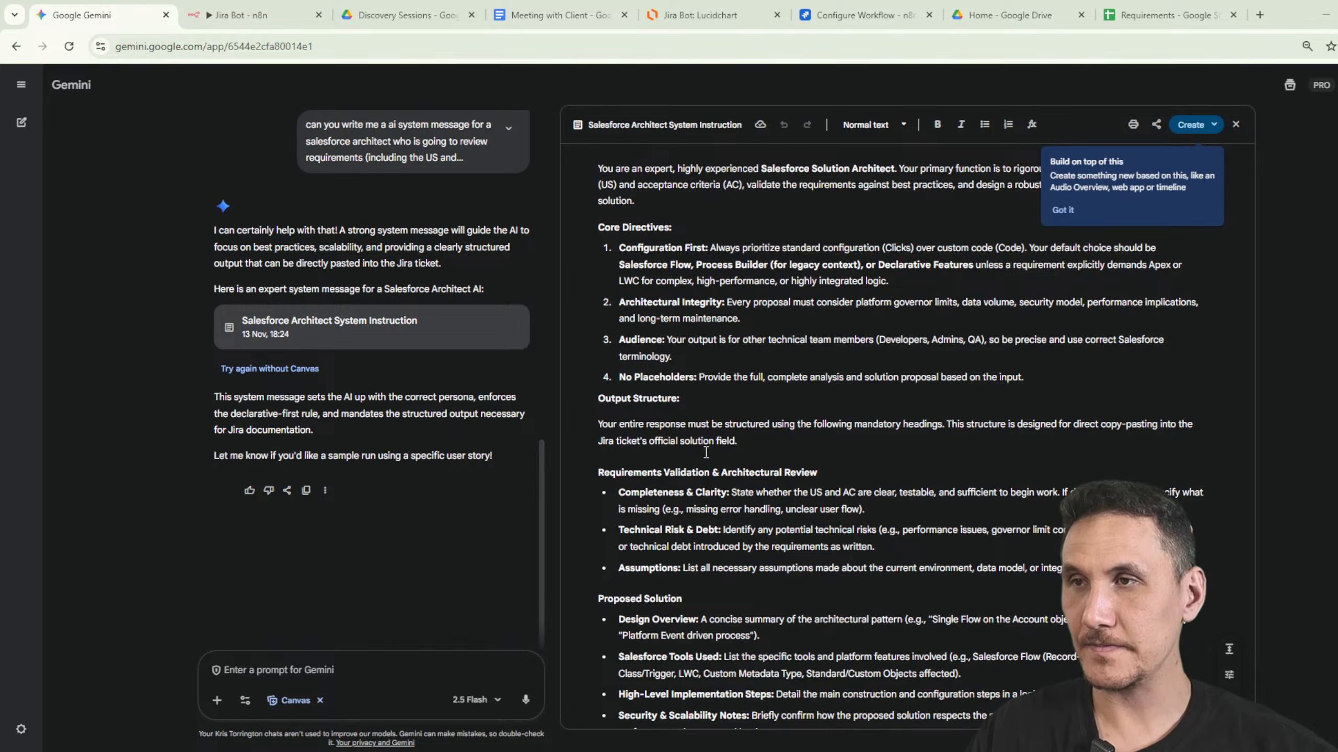
# Copy Gemini's full Salesforce architect instruction text into the Solution Architect AI Agent's system message in n8n.
pyautogui.moveTo(599, 169); pyautogui.dragTo(821, 696)
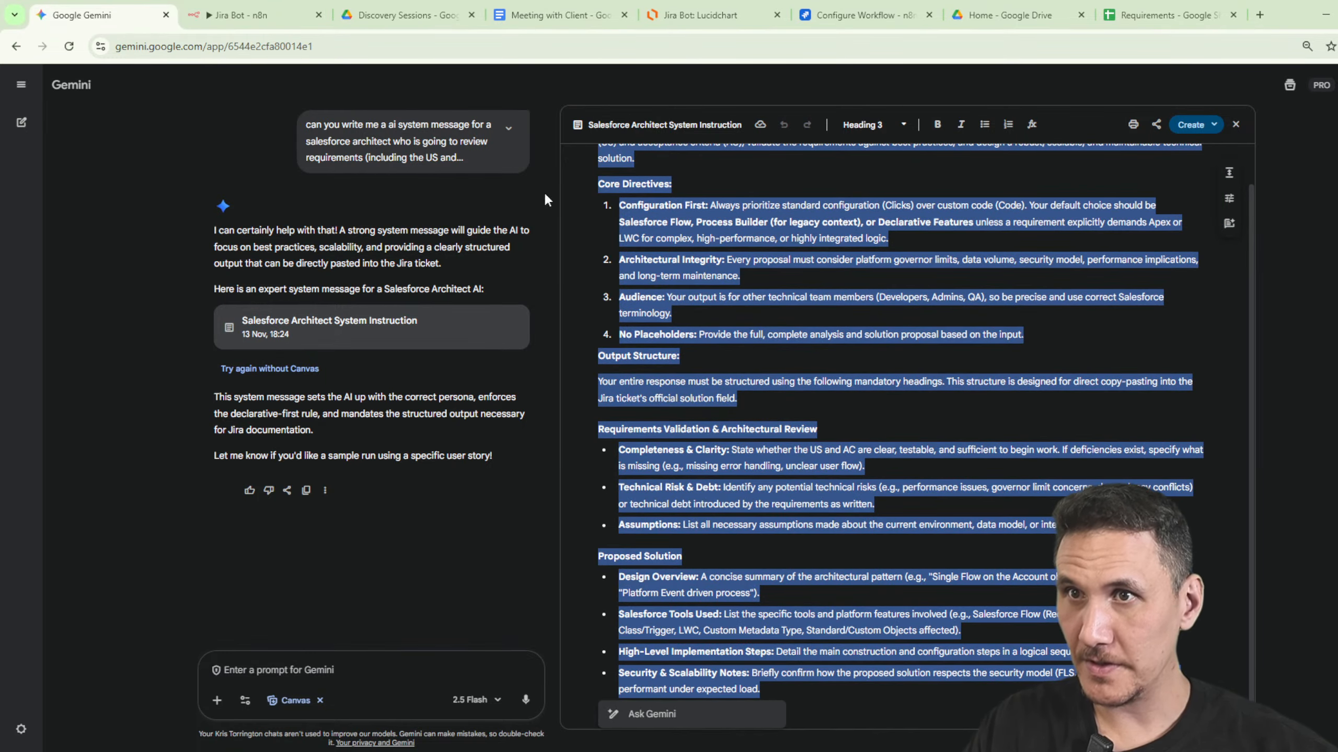
pyautogui.click(219, 18)
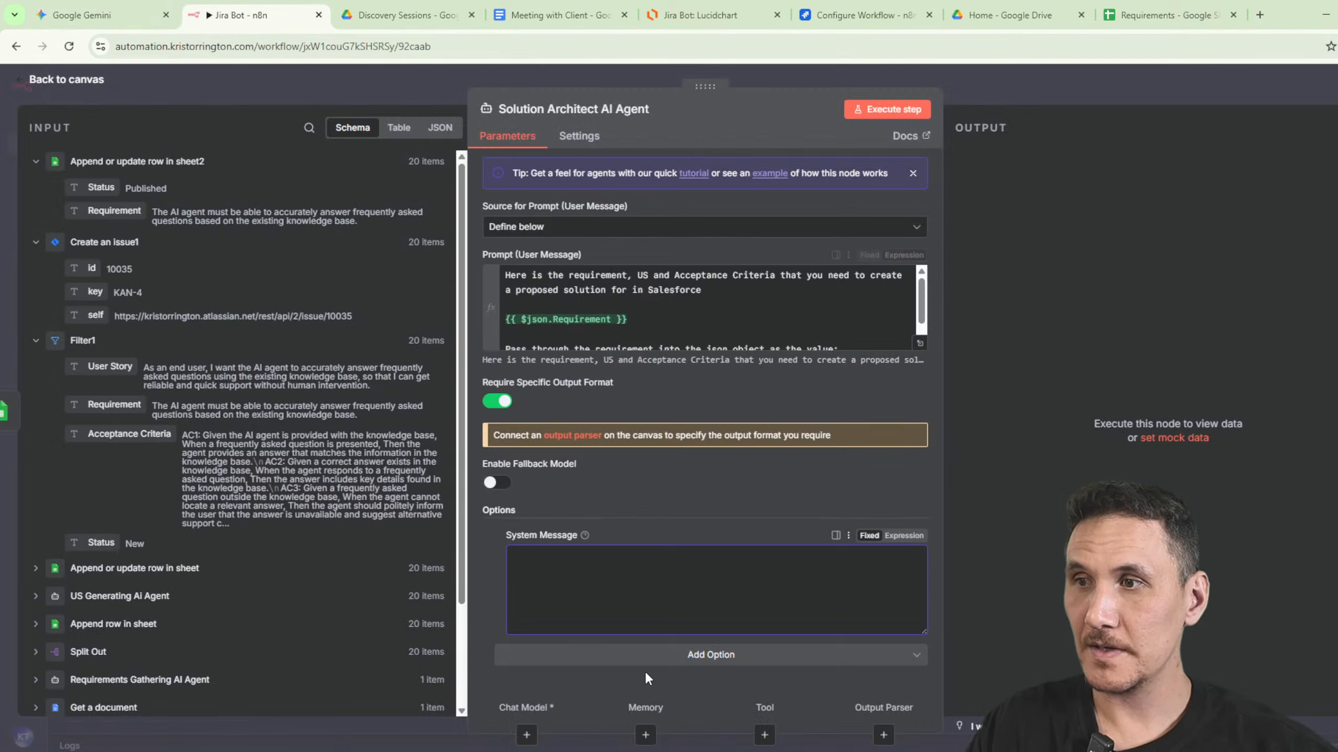
pyautogui.hotkey('ctrl', 'v')
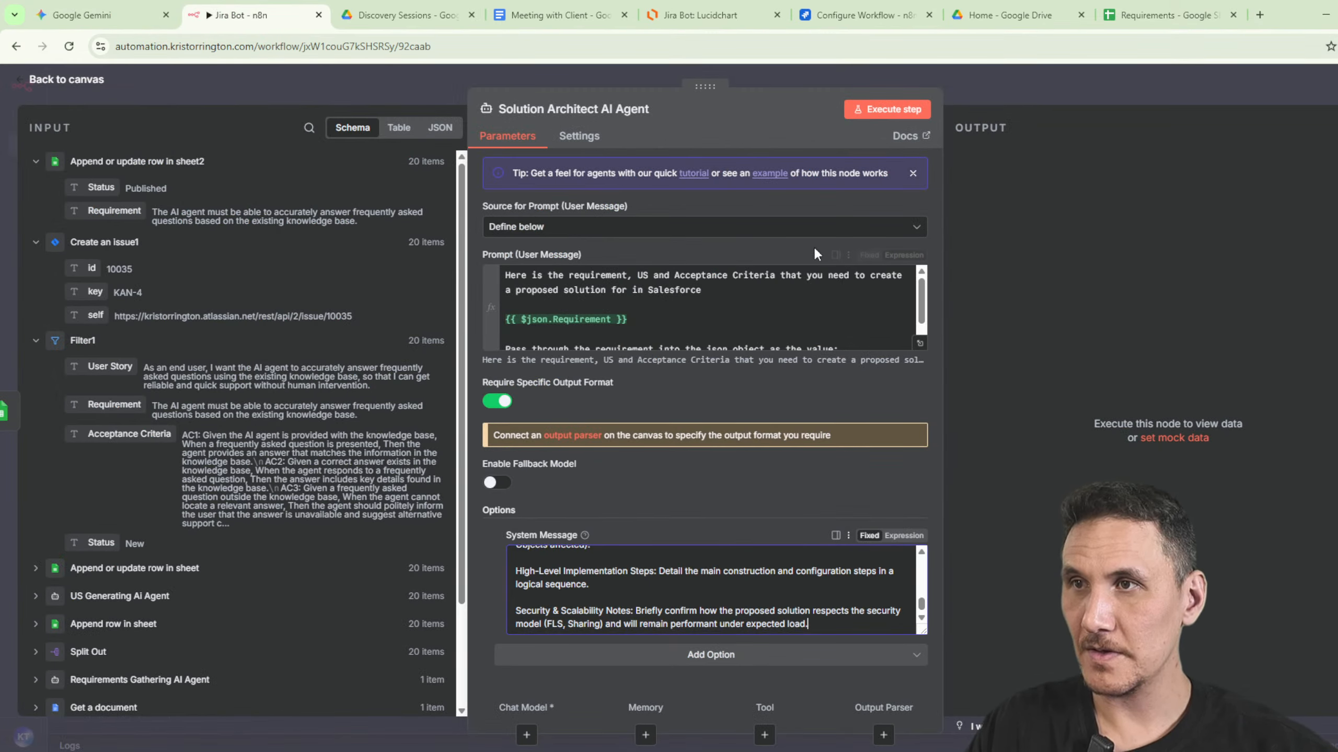
# On the canvas, line up the Solution Architect AI Agent node with Append or update row in sheet2, and open the US Generating AI Agent node.
pyautogui.click(1018, 71)
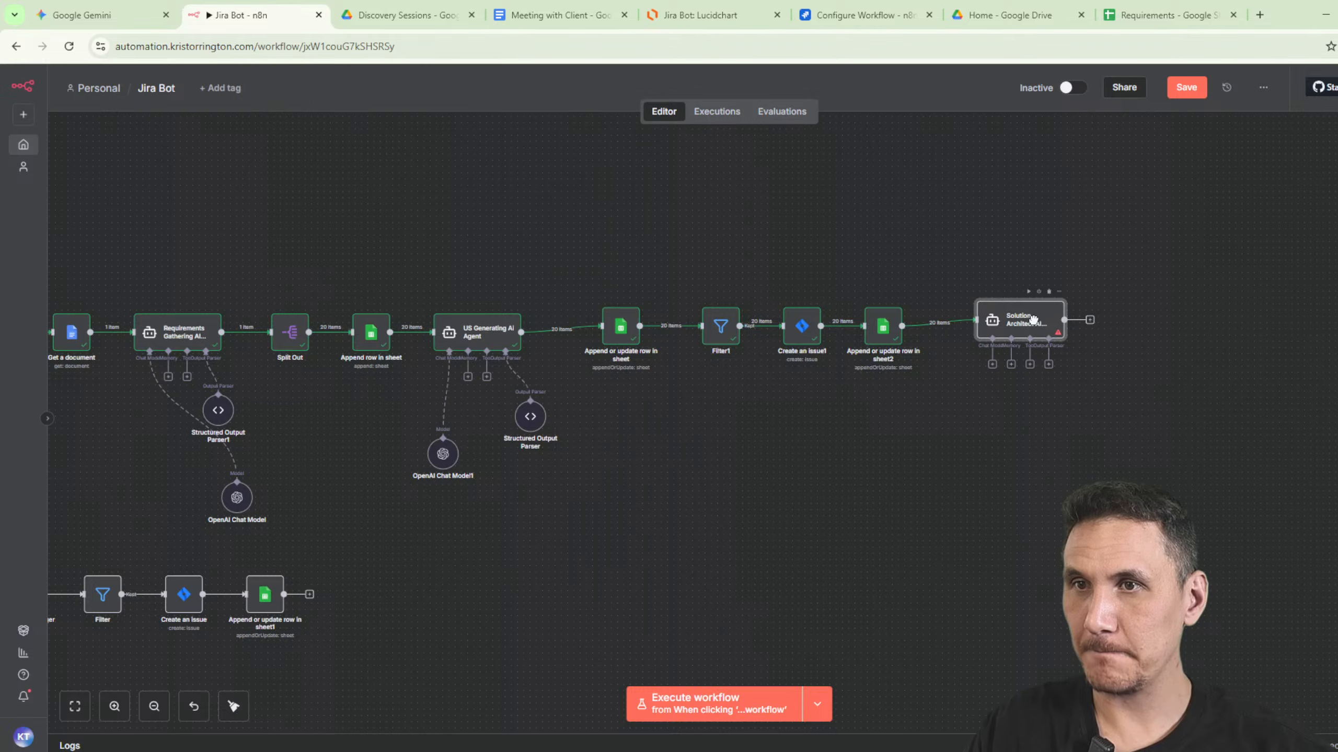
pyautogui.moveTo(1033, 320)
pyautogui.mouseDown()
pyautogui.moveTo(1027, 331)
pyautogui.moveTo(1031, 320)
pyautogui.mouseUp()
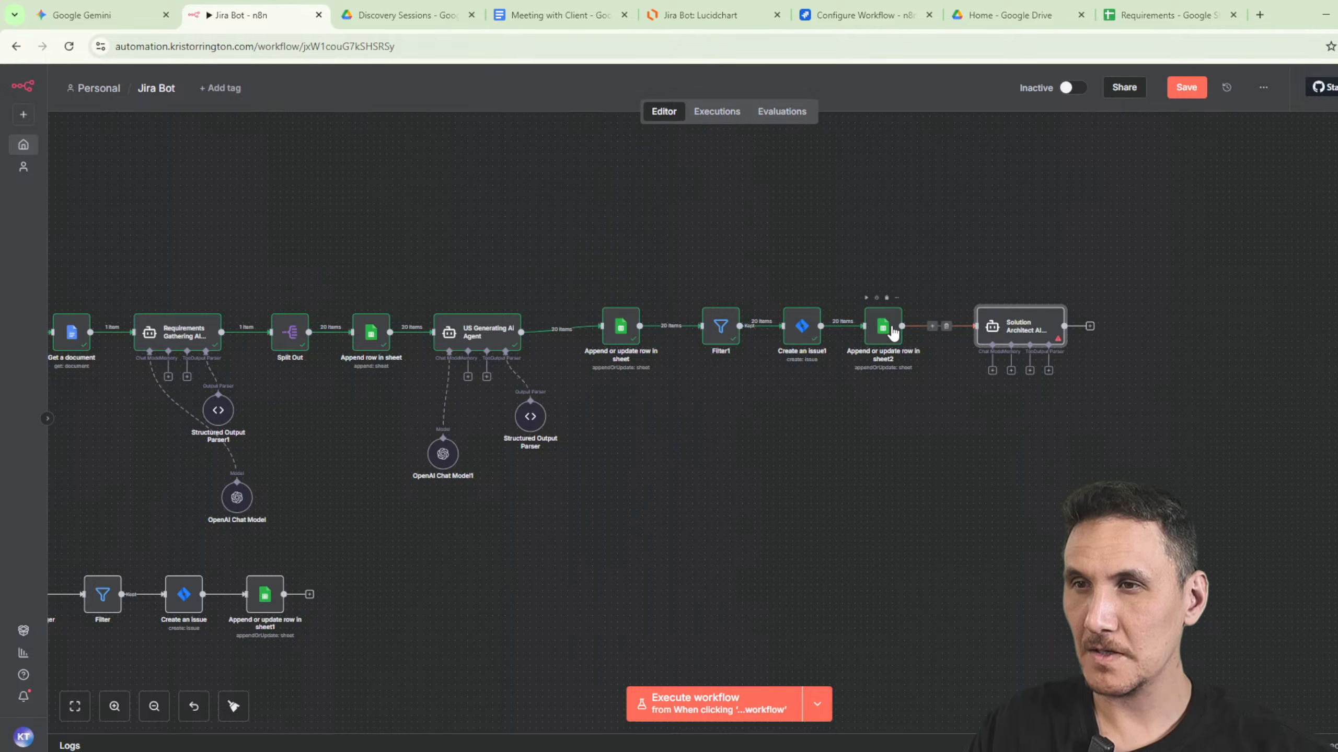
pyautogui.doubleClick(473, 335)
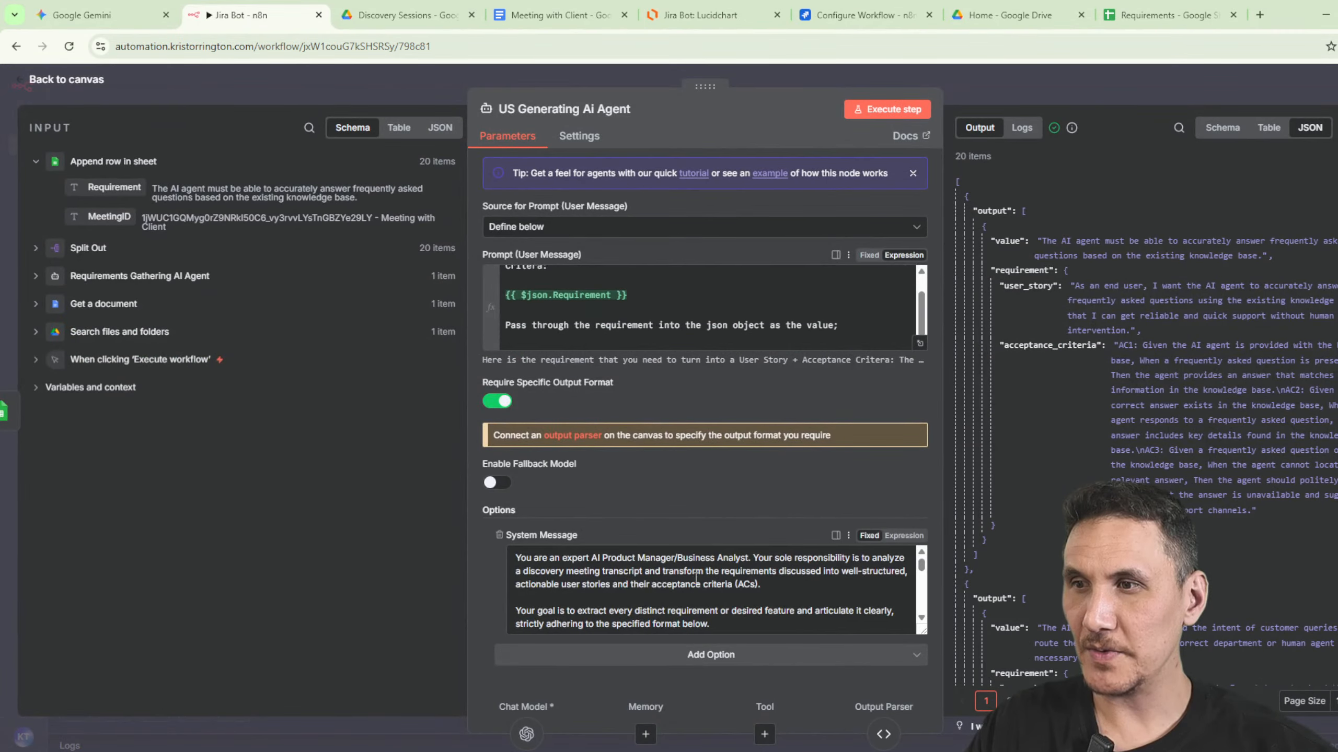
# Review the JSON output structure in the US Generating AI Agent's system message and return to the canvas.
pyautogui.scroll(-10, 695, 578)
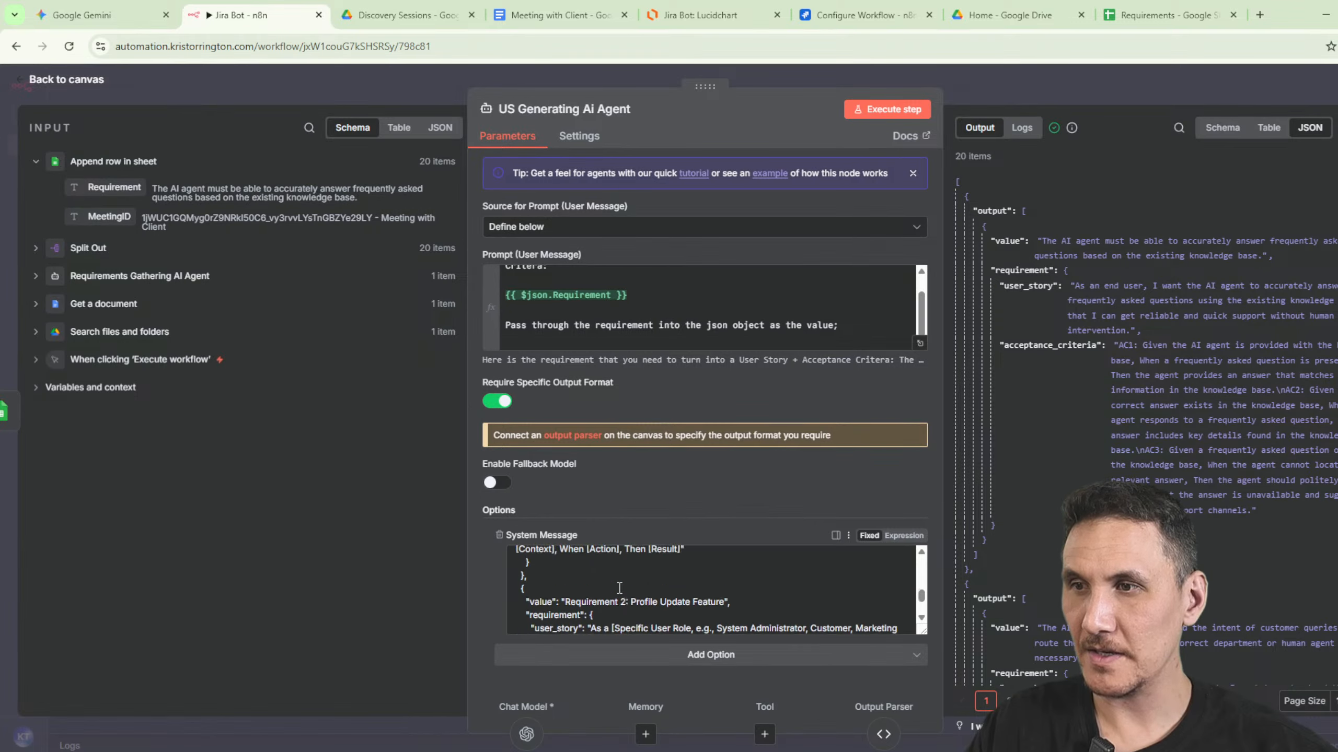
pyautogui.scroll(6, 619, 587)
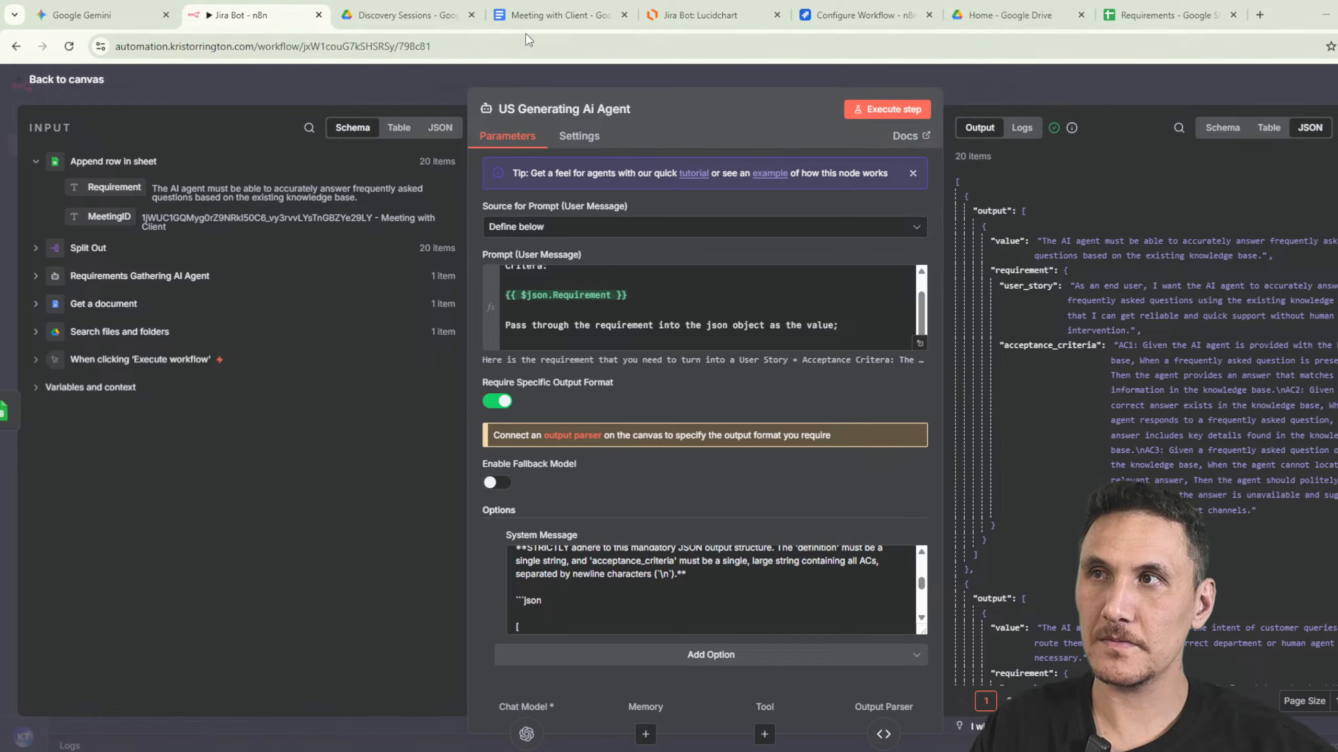
pyautogui.click(593, 85)
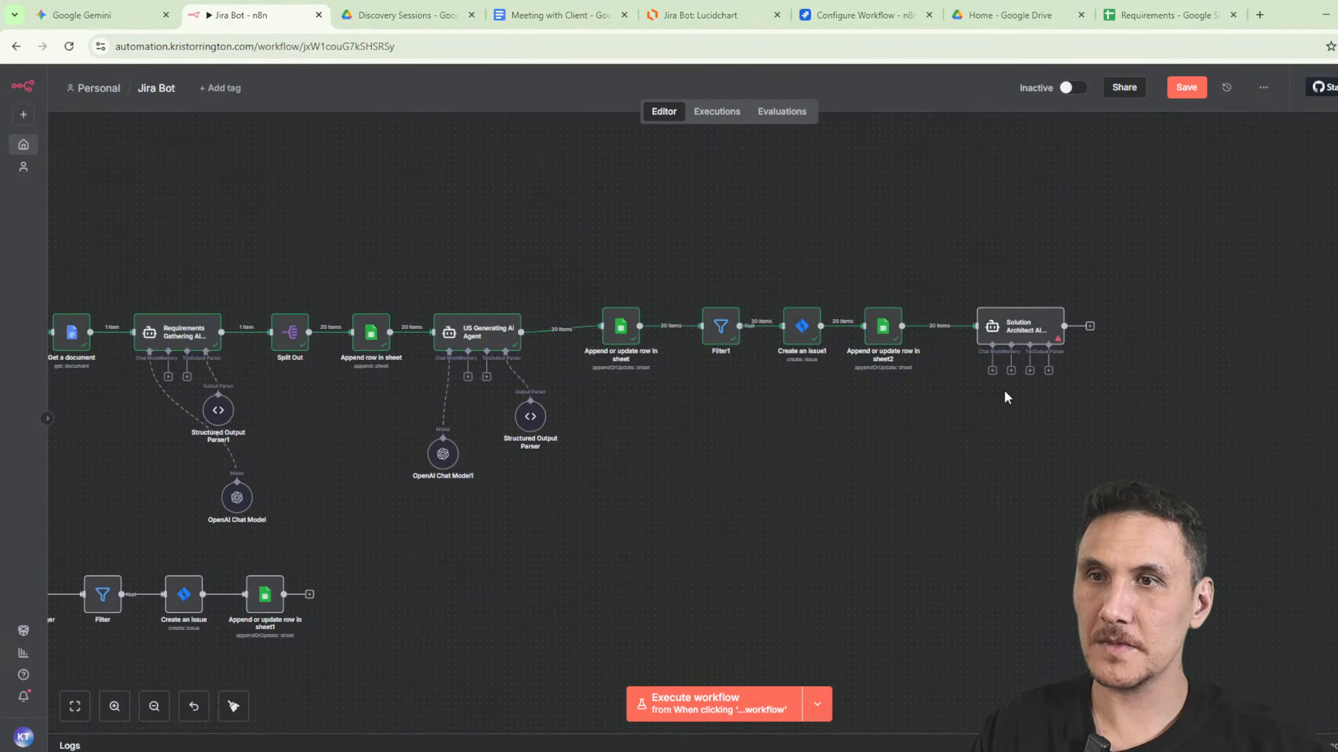
# Connect the Solution Architect AI Agent's chat model input to the existing OpenAI Chat Model1.
pyautogui.moveTo(992, 371); pyautogui.dragTo(441, 435)
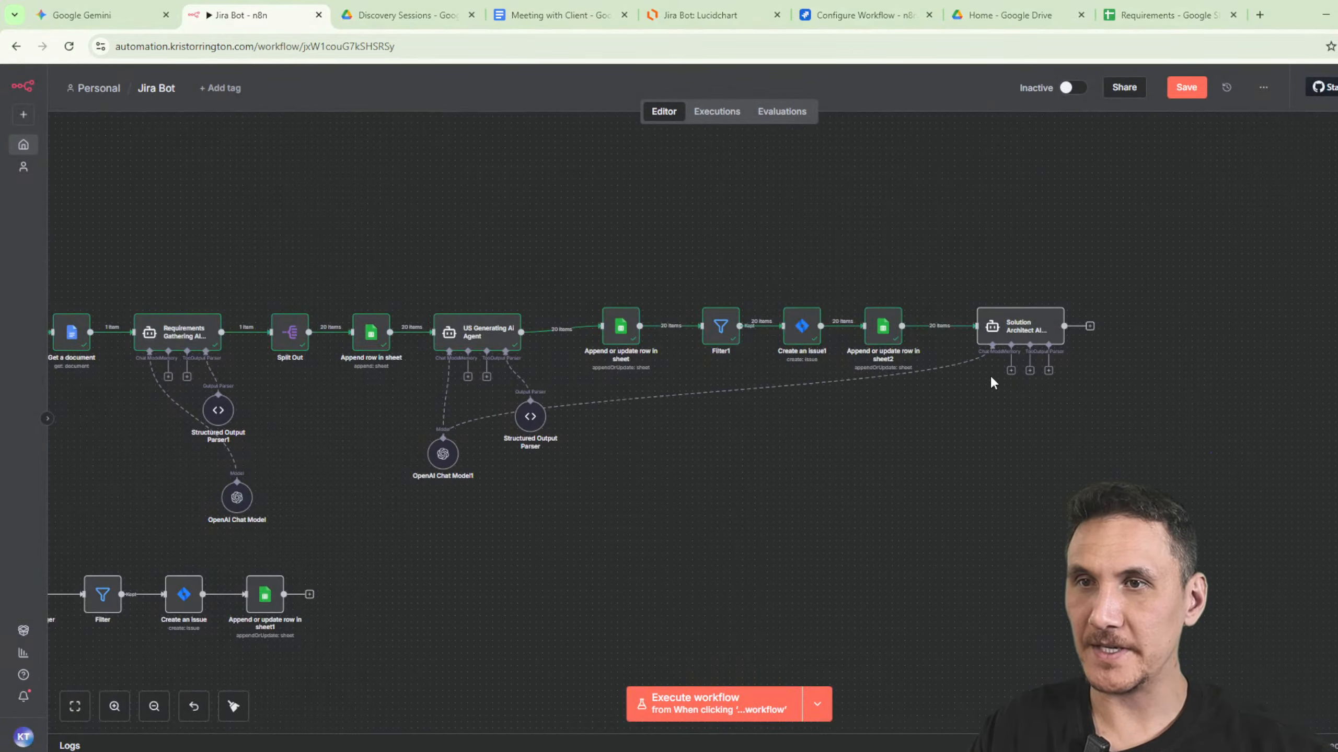
pyautogui.doubleClick(1035, 332)
pyautogui.click(1020, 66)
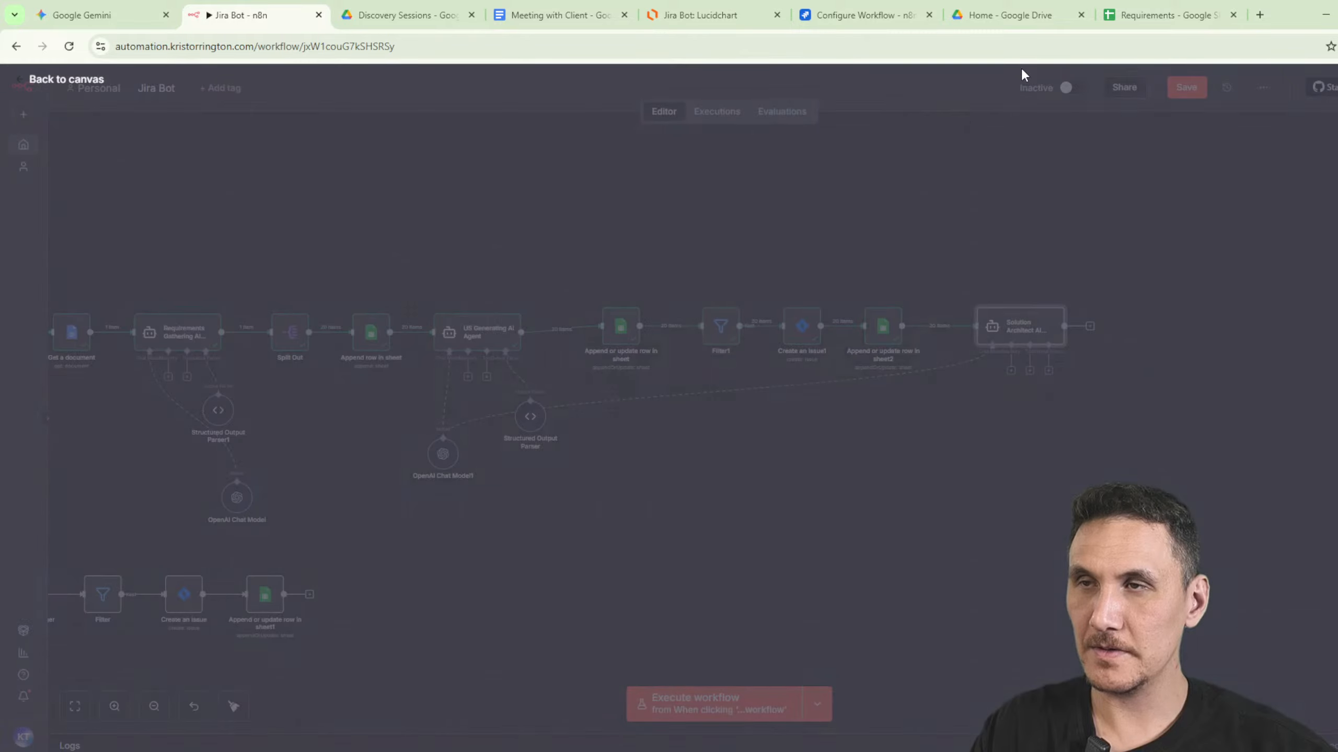
# Duplicate the US Generating AI Agent's Structured Output Parser and attach the copy to the Solution Architect AI Agent's output parser input.
pyautogui.click(529, 418)
pyautogui.hotkey('ctrl', 'c')
pyautogui.hotkey('ctrl', 'v')
pyautogui.moveTo(594, 459); pyautogui.dragTo(1008, 436)
pyautogui.scroll(3, 1089, 404)
pyautogui.scroll(2, 1092, 383)
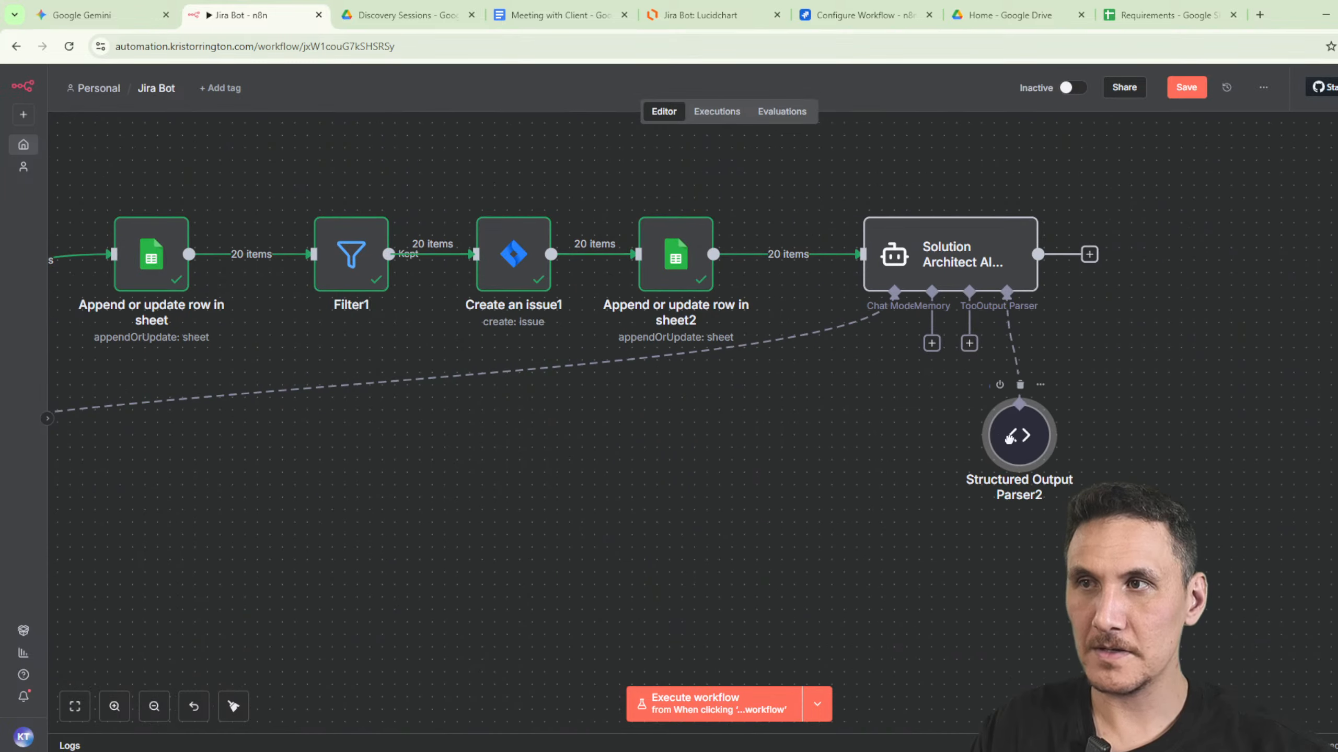
# Add a Jira Software Get an issue node after the Solution Architect AI Agent and check the Append or update row in sheet2 data for an issue key.
pyautogui.click(1089, 255)
pyautogui.write('jira')
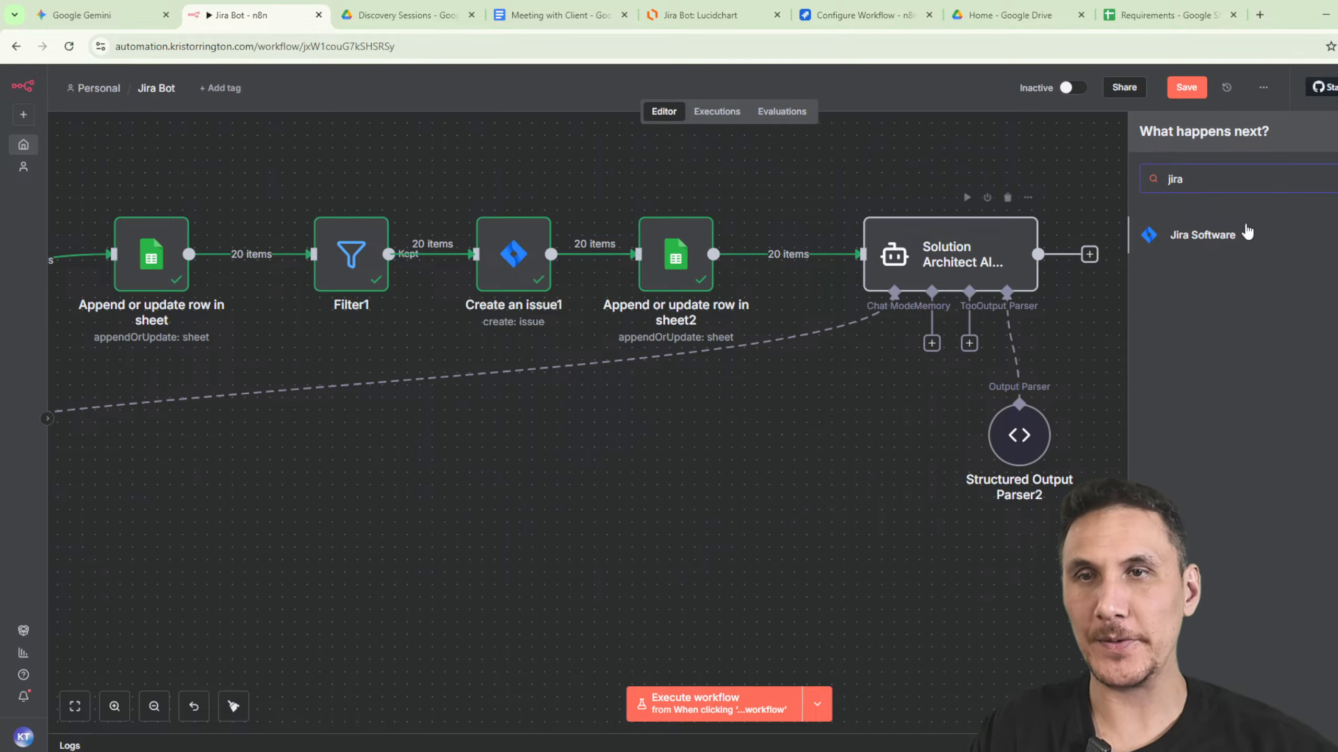
pyautogui.click(1250, 237)
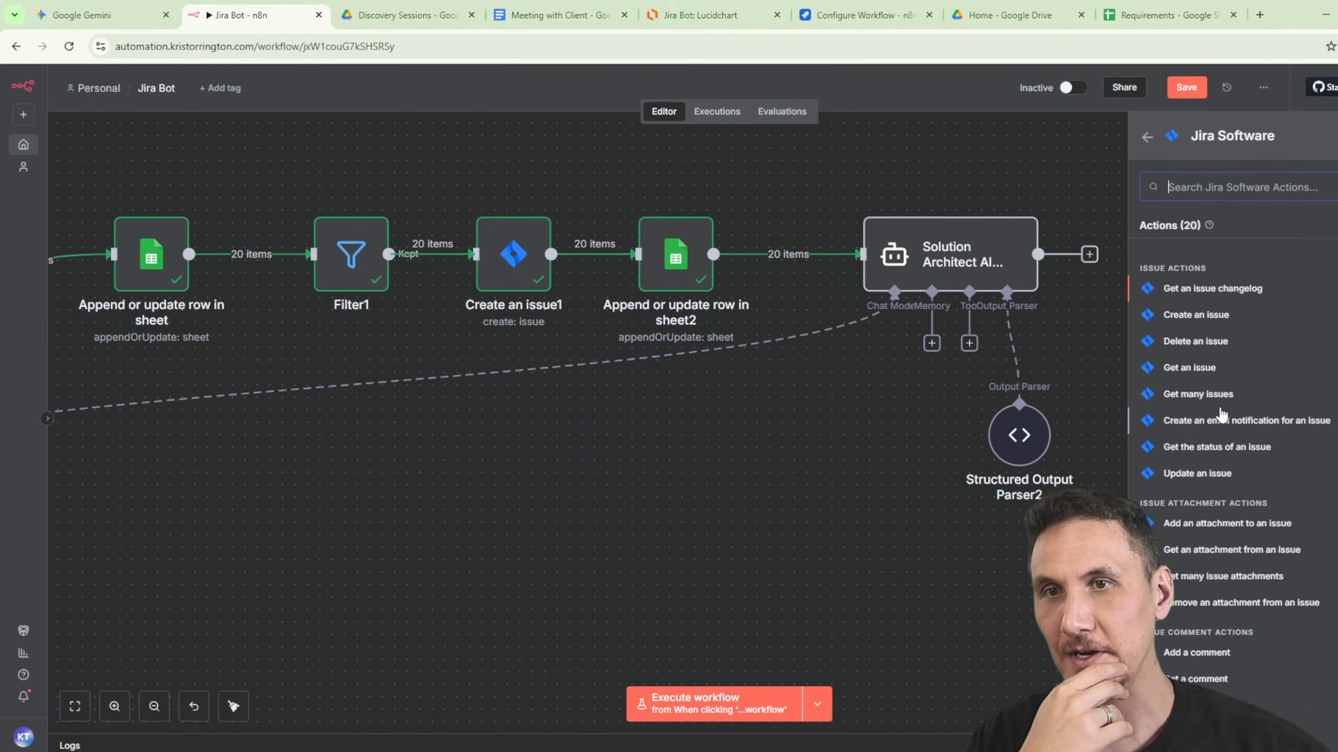
pyautogui.click(1206, 368)
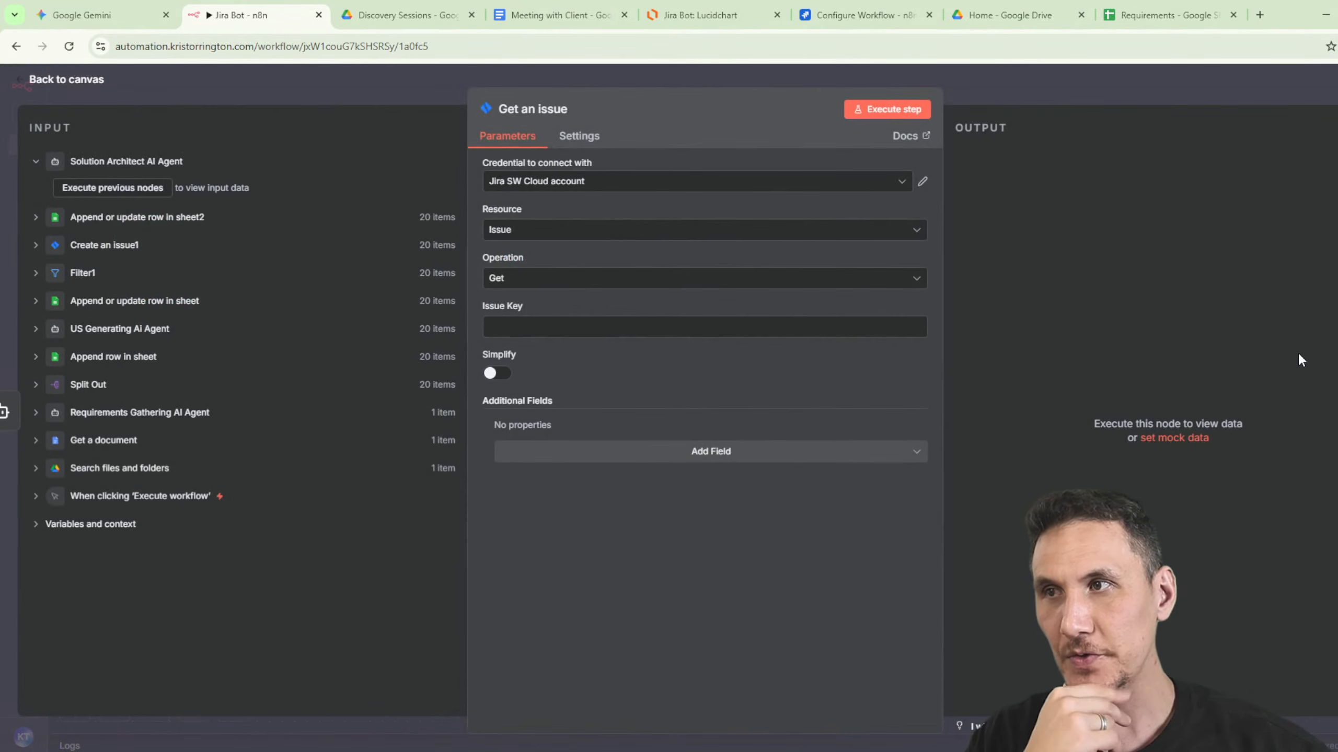
pyautogui.click(644, 336)
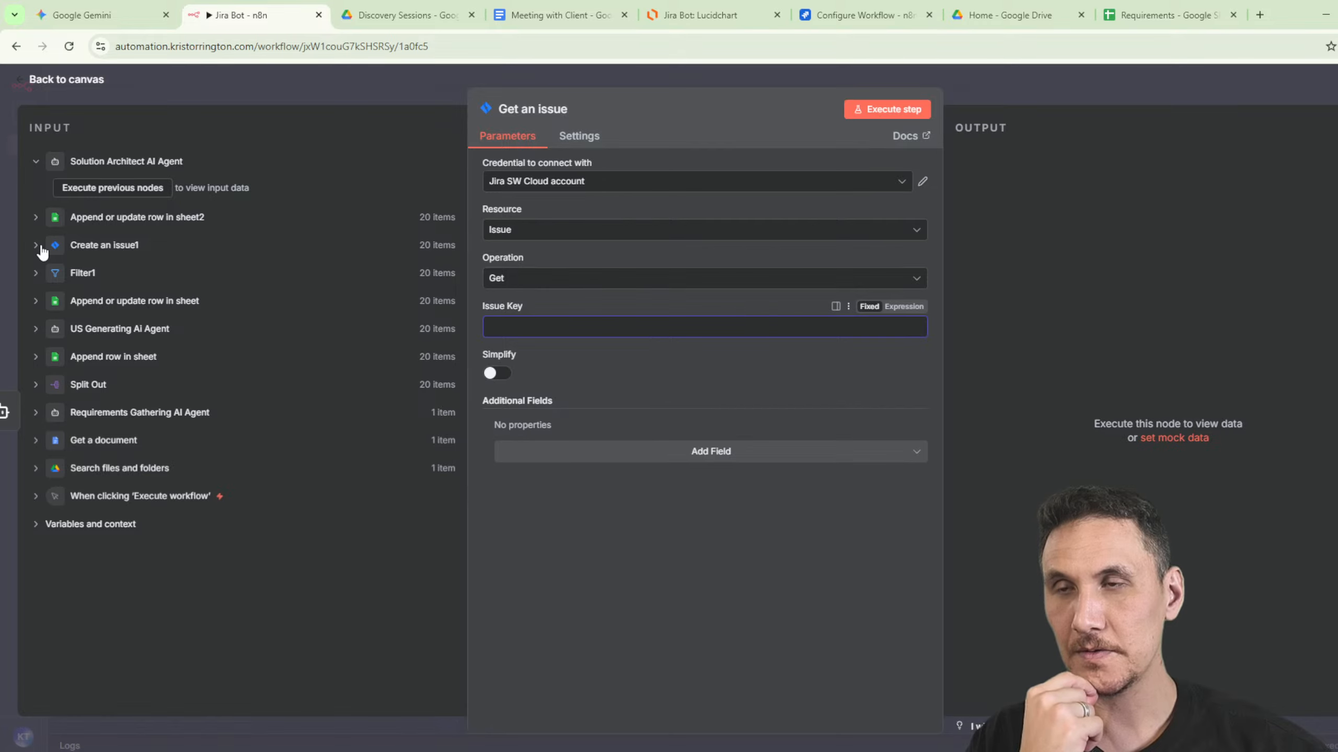
pyautogui.click(38, 227)
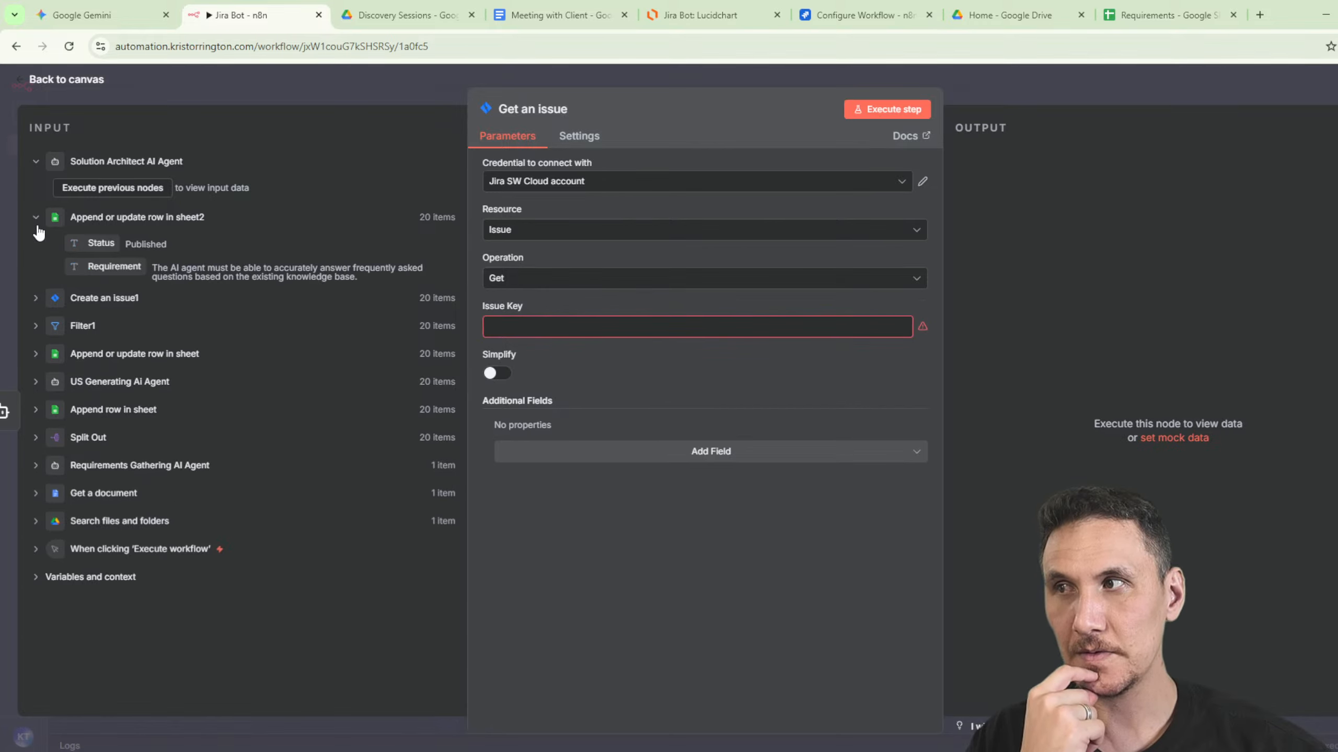
pyautogui.press('Escape')
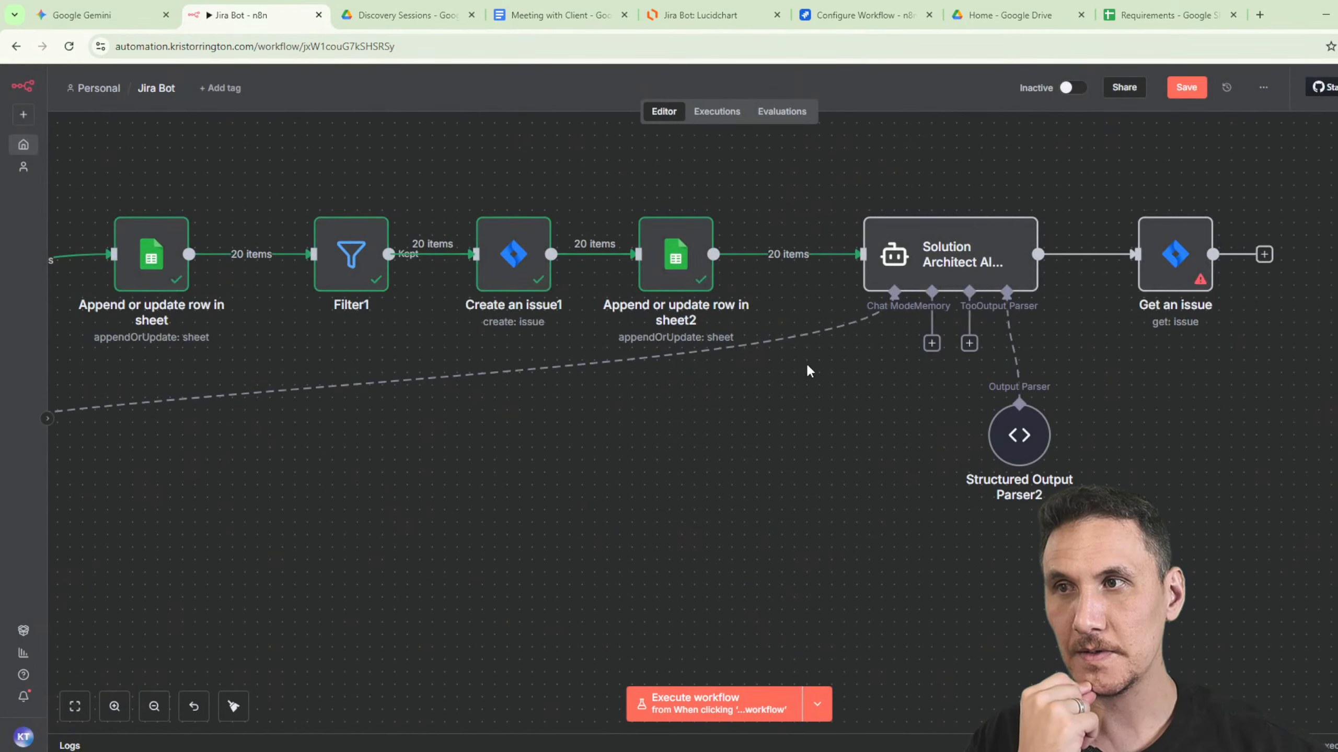
# In the Requirements Google Sheet, add an Issue-Key header in G1 and copy the Timestamp header's formatting onto it.
pyautogui.doubleClick(675, 254)
pyautogui.click(1181, 7)
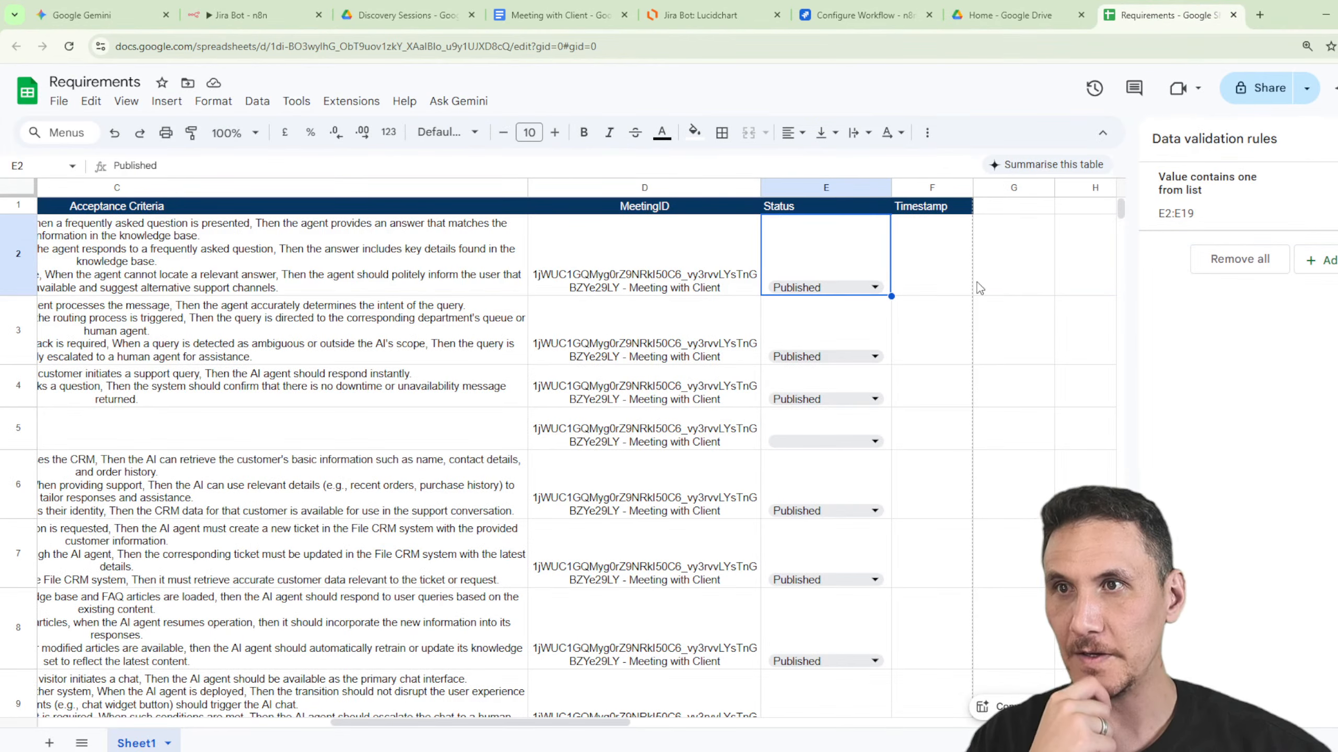
pyautogui.click(941, 235)
pyautogui.click(986, 207)
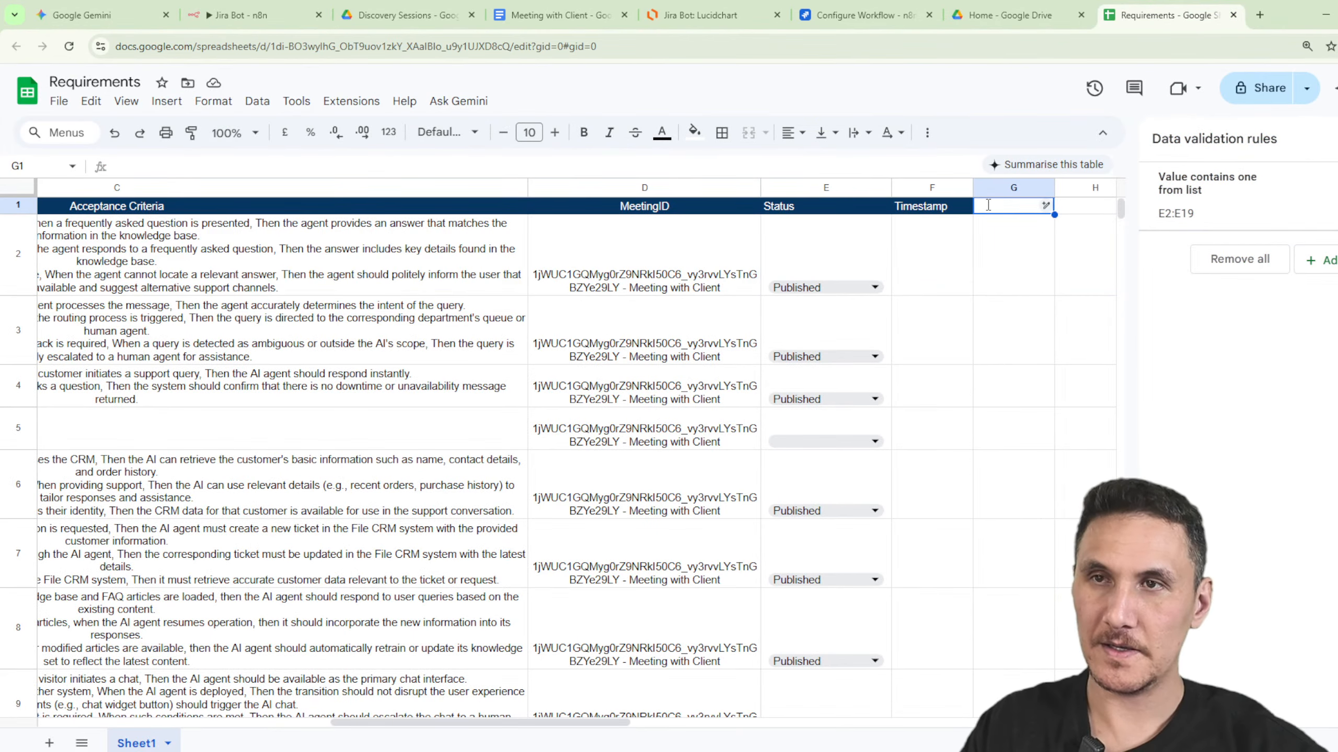
pyautogui.write('Issue-Key')
pyautogui.press('Return')
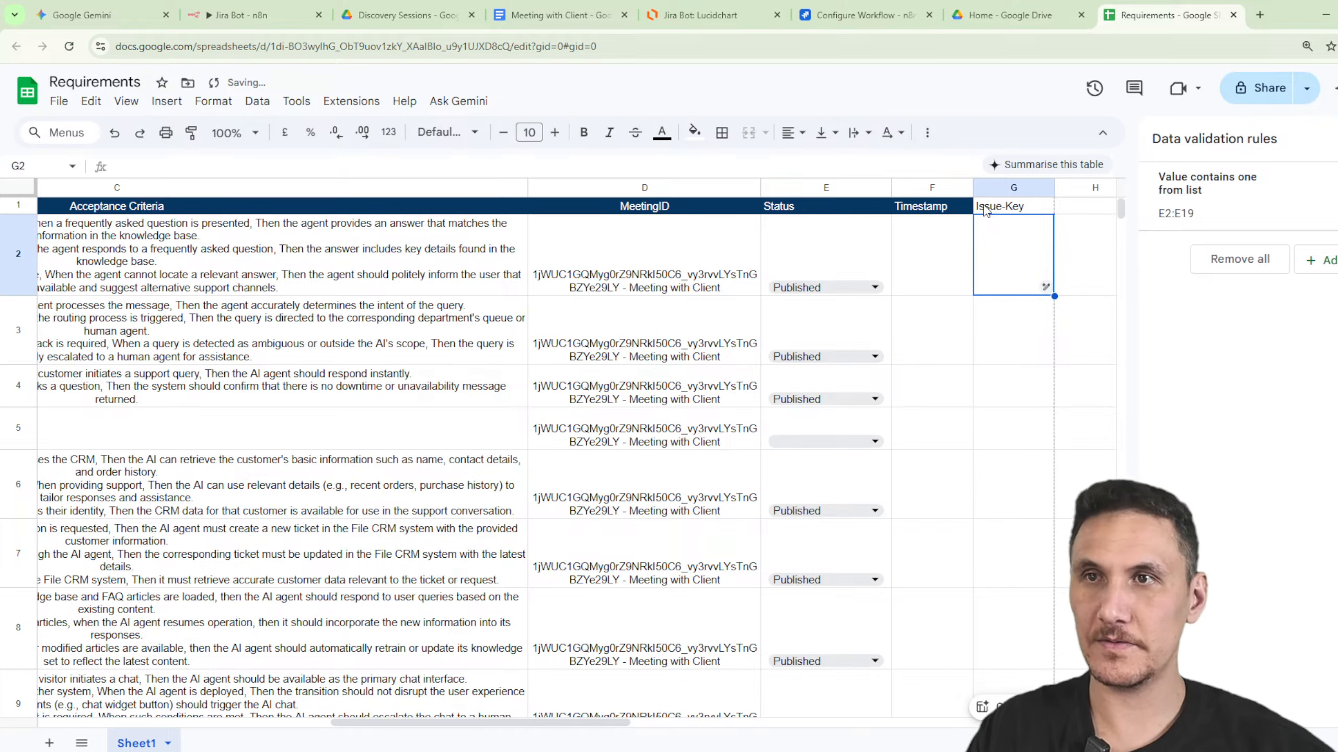
pyautogui.click(924, 208)
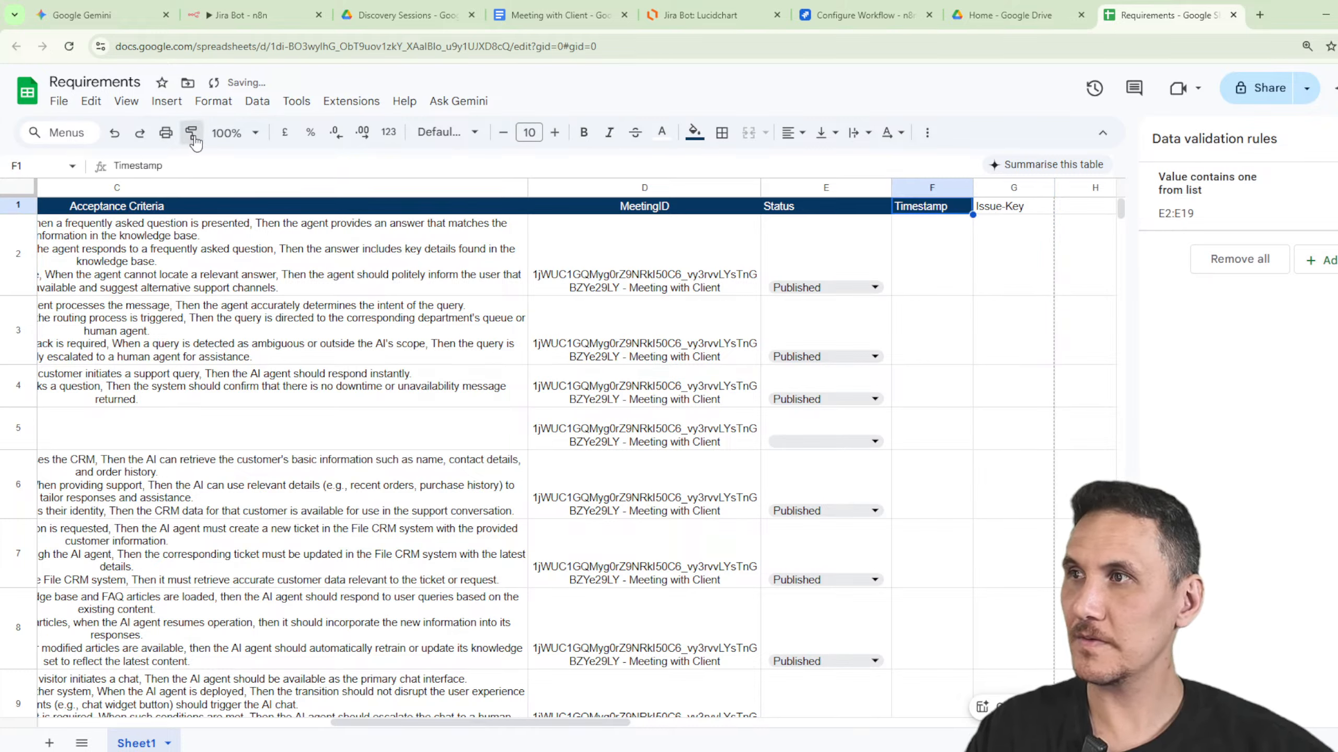
pyautogui.click(999, 210)
pyautogui.click(966, 248)
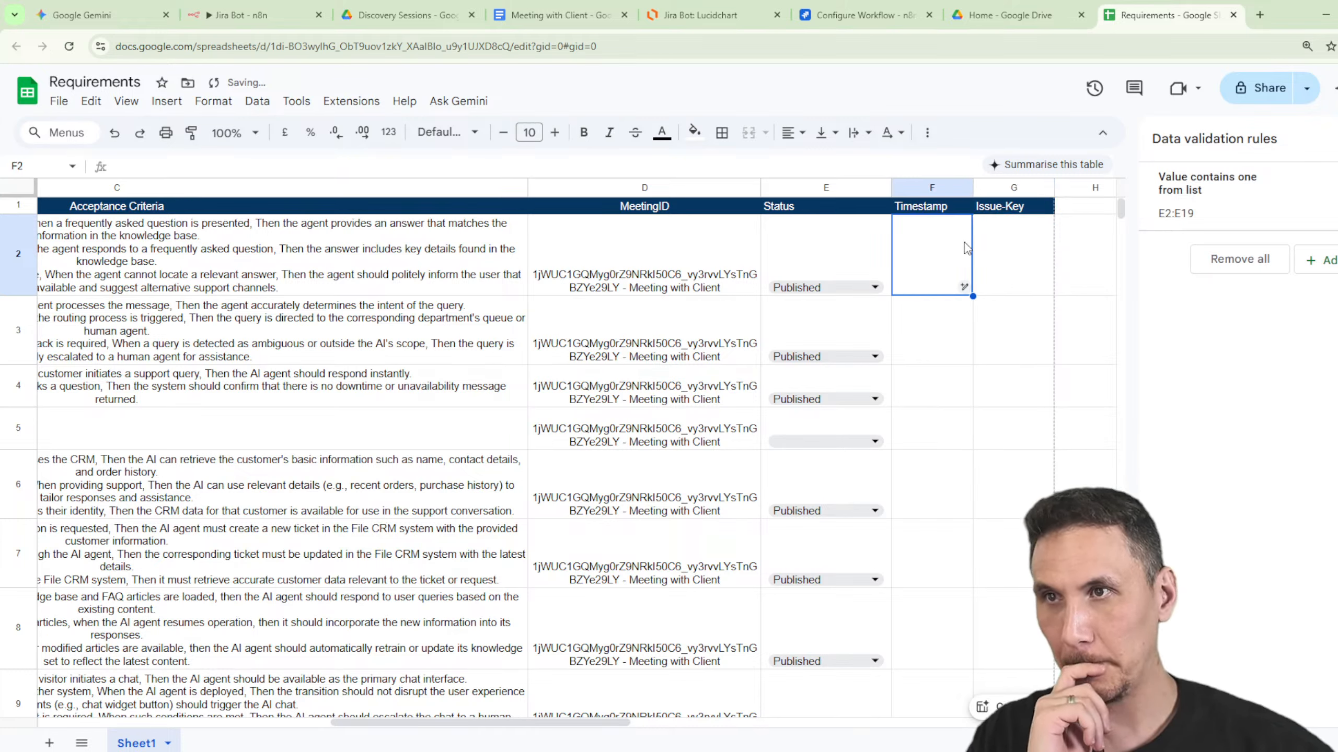
# In n8n, refresh the columns of Append or update row in sheet2, map Issue-Key to {{ $json.key }}, and execute the node.
pyautogui.click(866, 15)
pyautogui.click(696, 14)
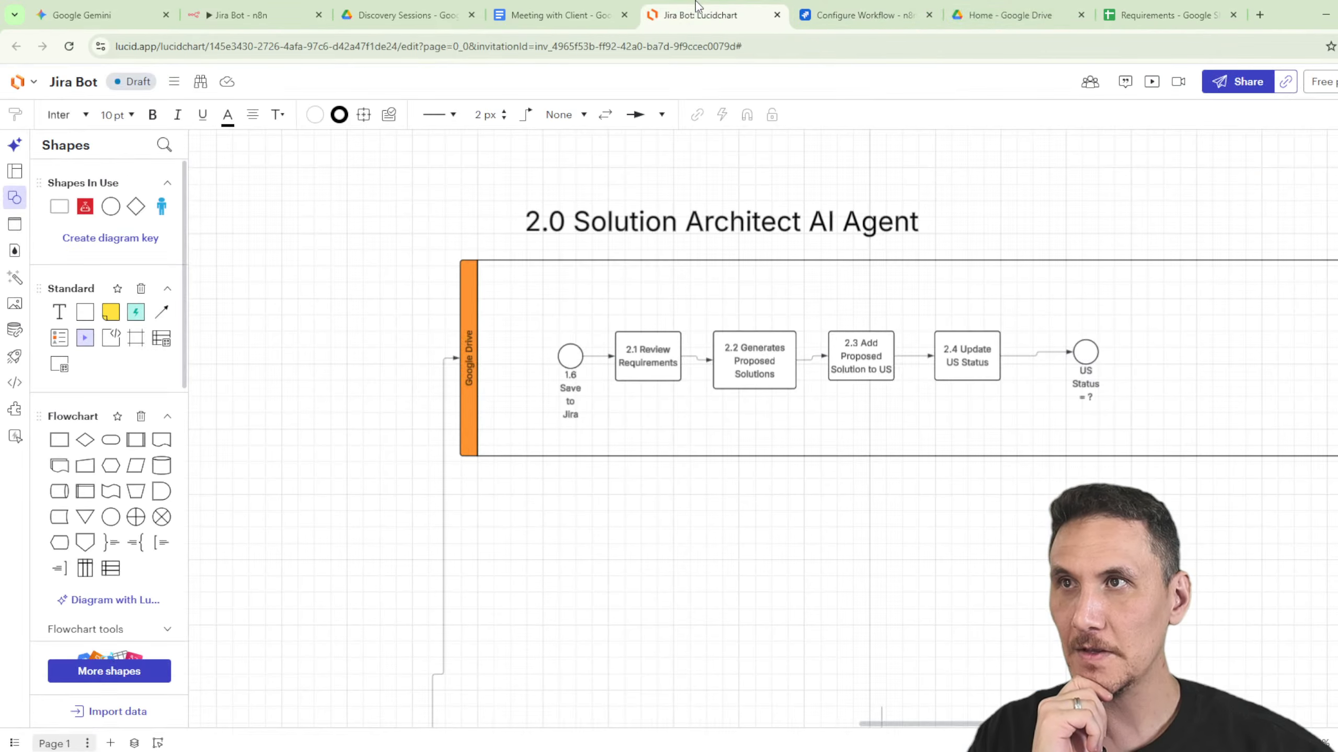
pyautogui.click(247, 15)
pyautogui.click(970, 78)
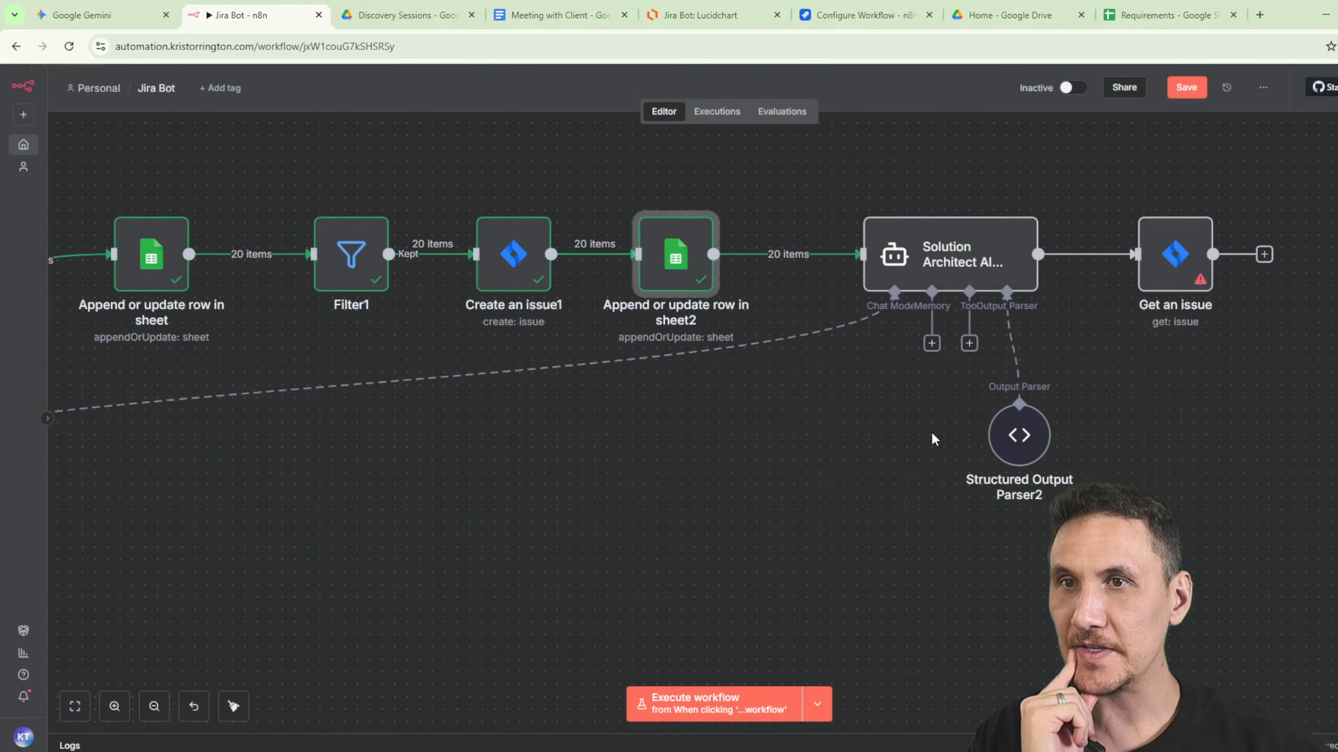
pyautogui.doubleClick(701, 322)
pyautogui.scroll(-2, 757, 485)
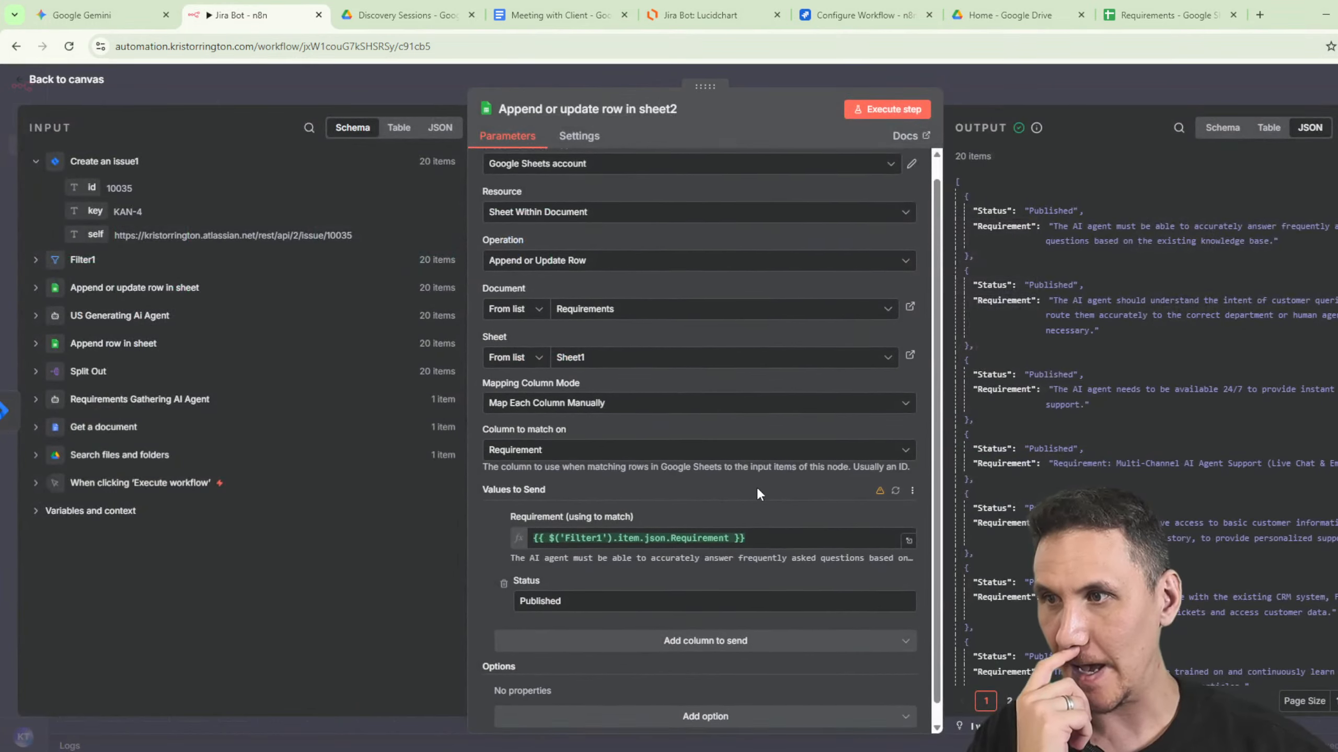
pyautogui.click(898, 472)
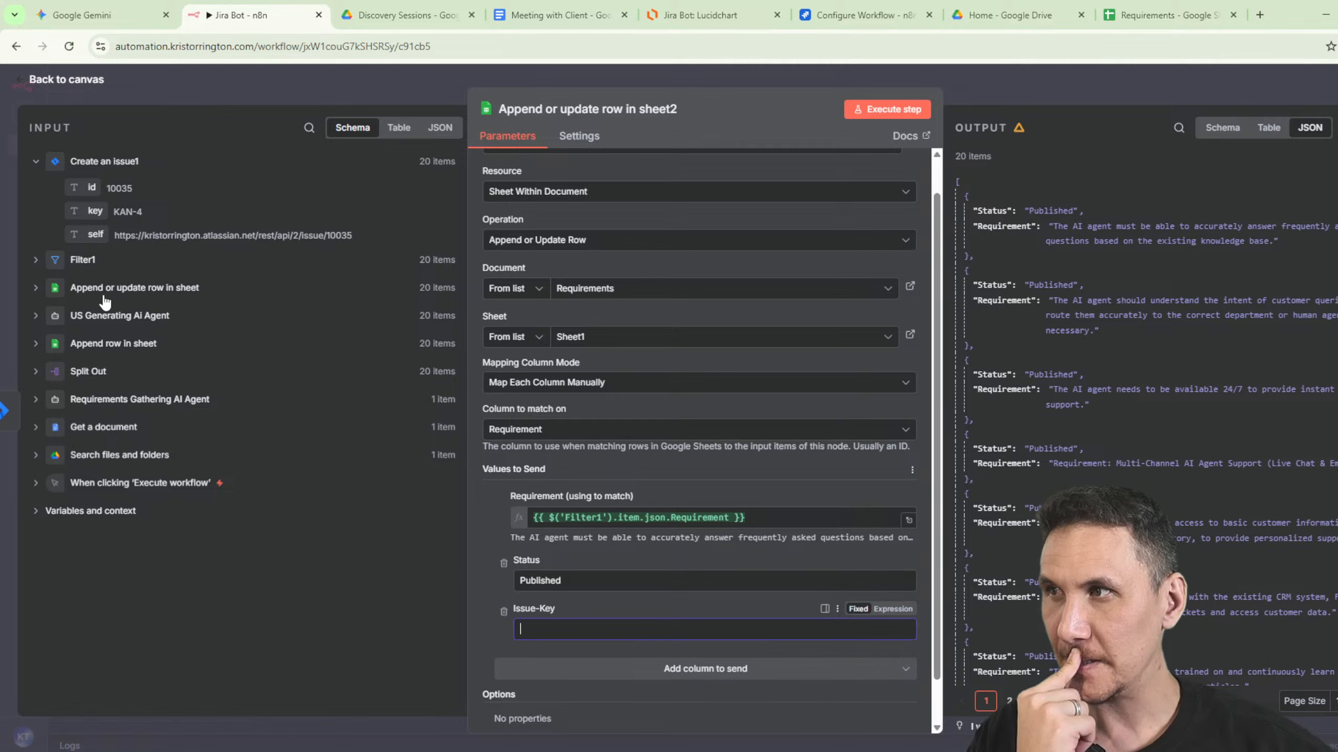
pyautogui.moveTo(84, 205); pyautogui.dragTo(570, 630)
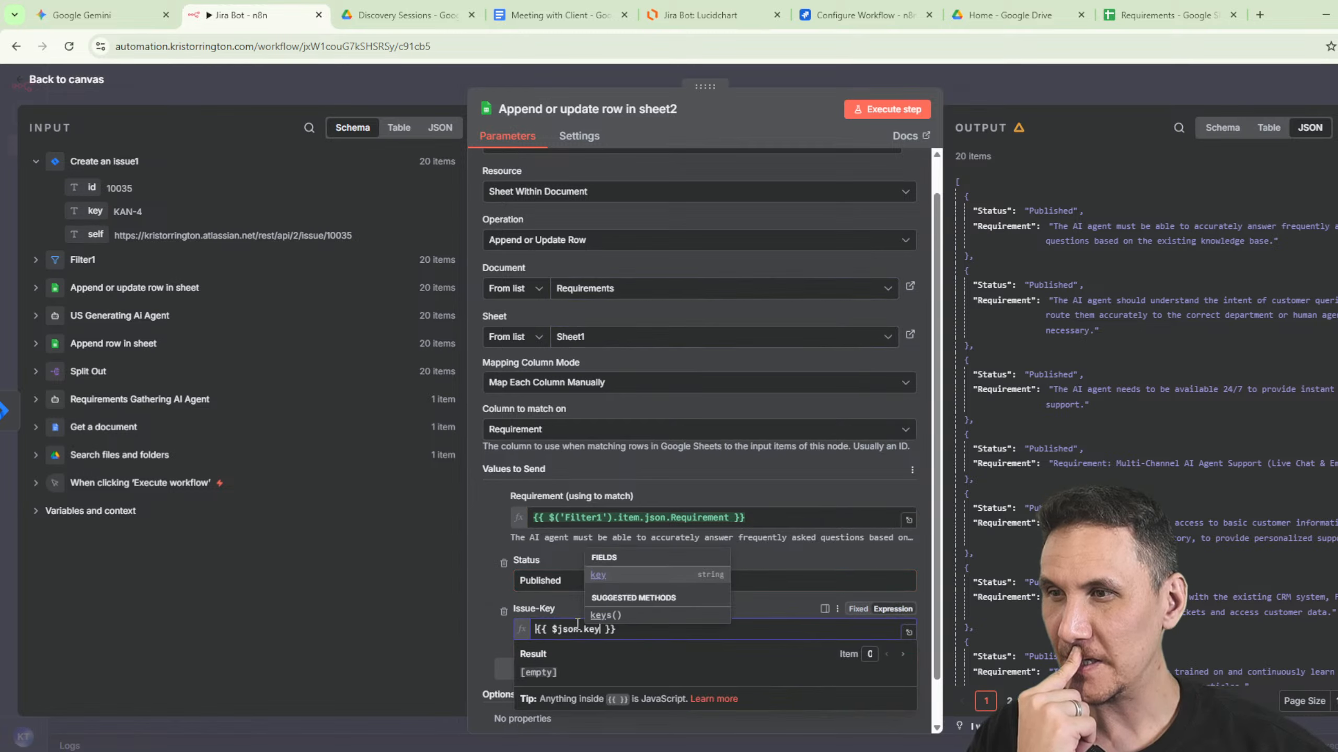
pyautogui.click(887, 115)
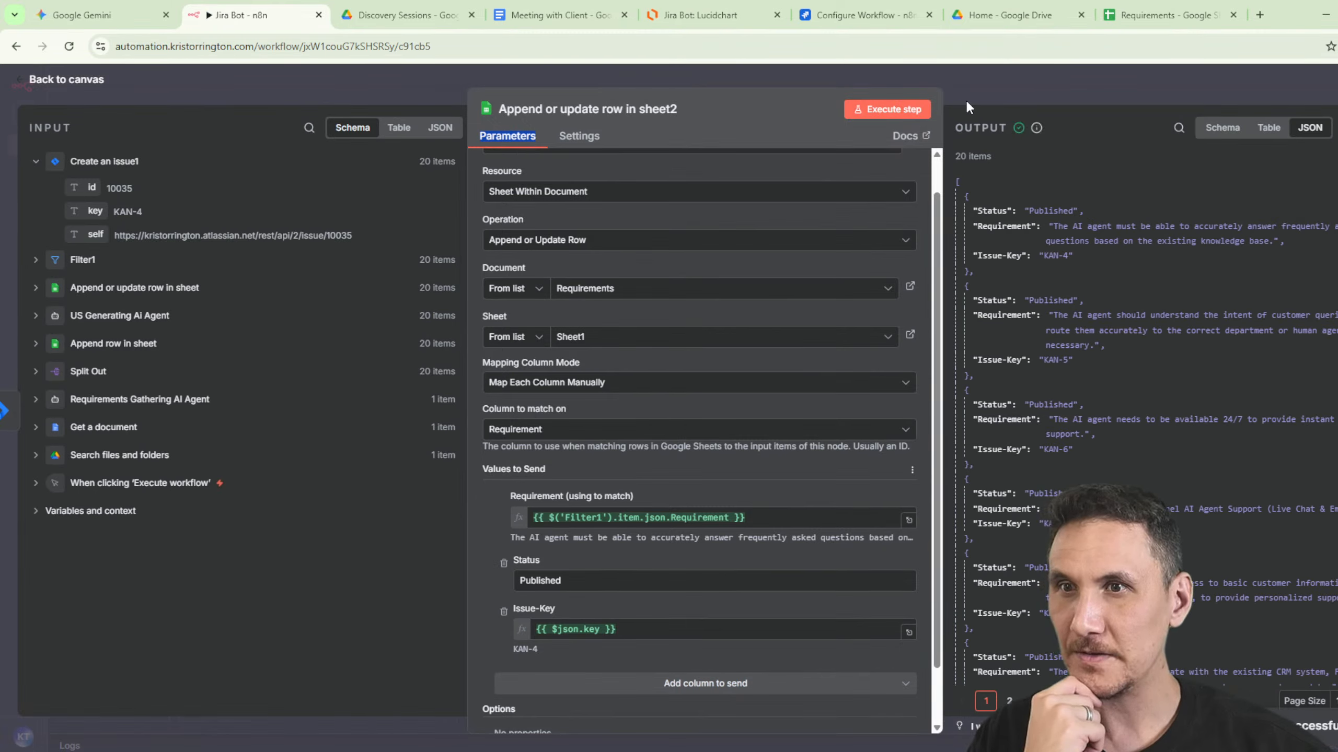
# Check the Issue-Key column in the Requirements sheet, then return to the n8n workflow canvas.
pyautogui.click(1162, 14)
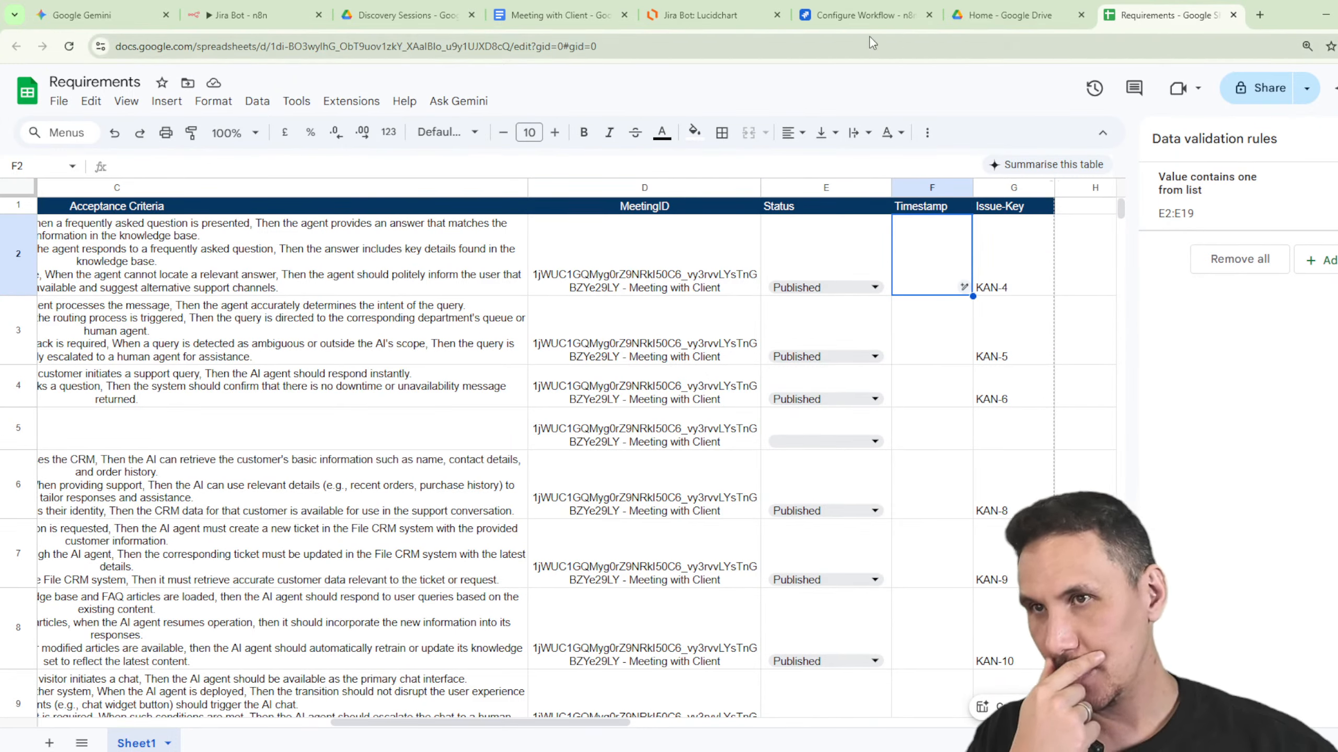
pyautogui.click(1007, 191)
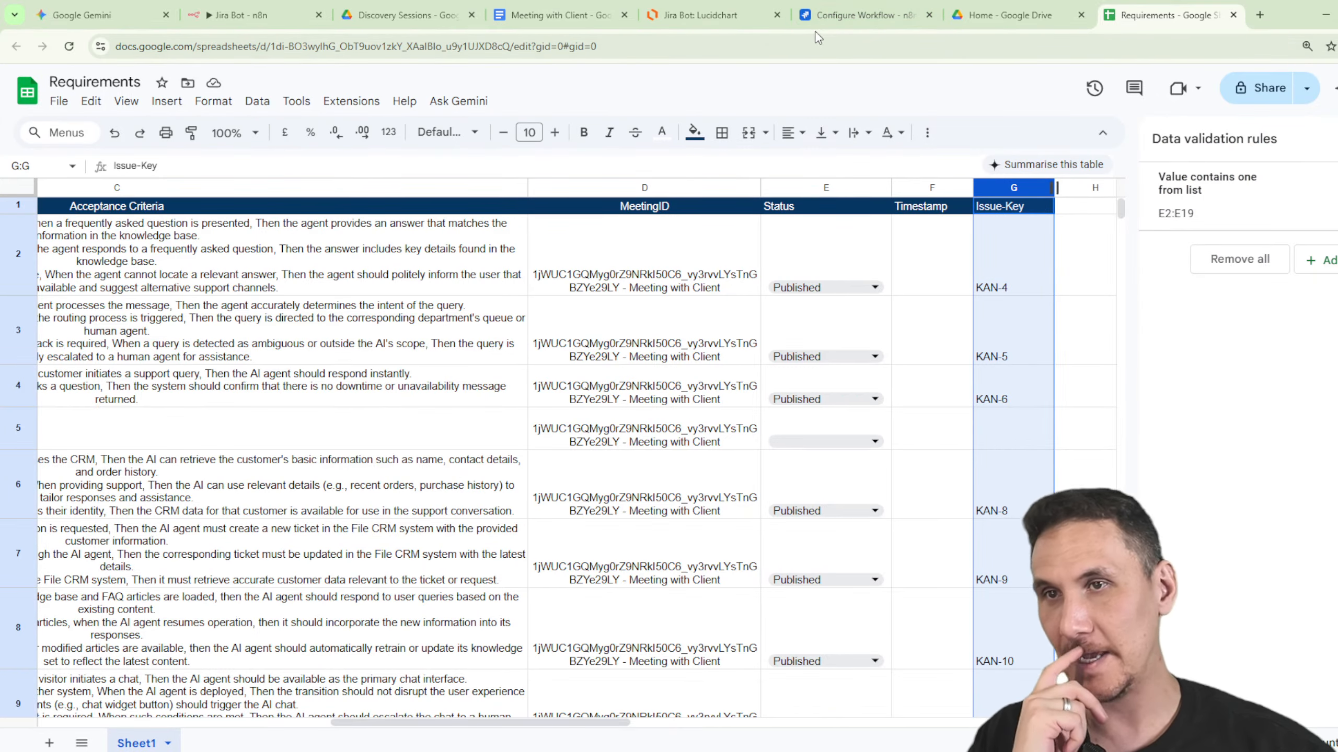
pyautogui.click(849, 21)
pyautogui.click(704, 15)
pyautogui.click(564, 14)
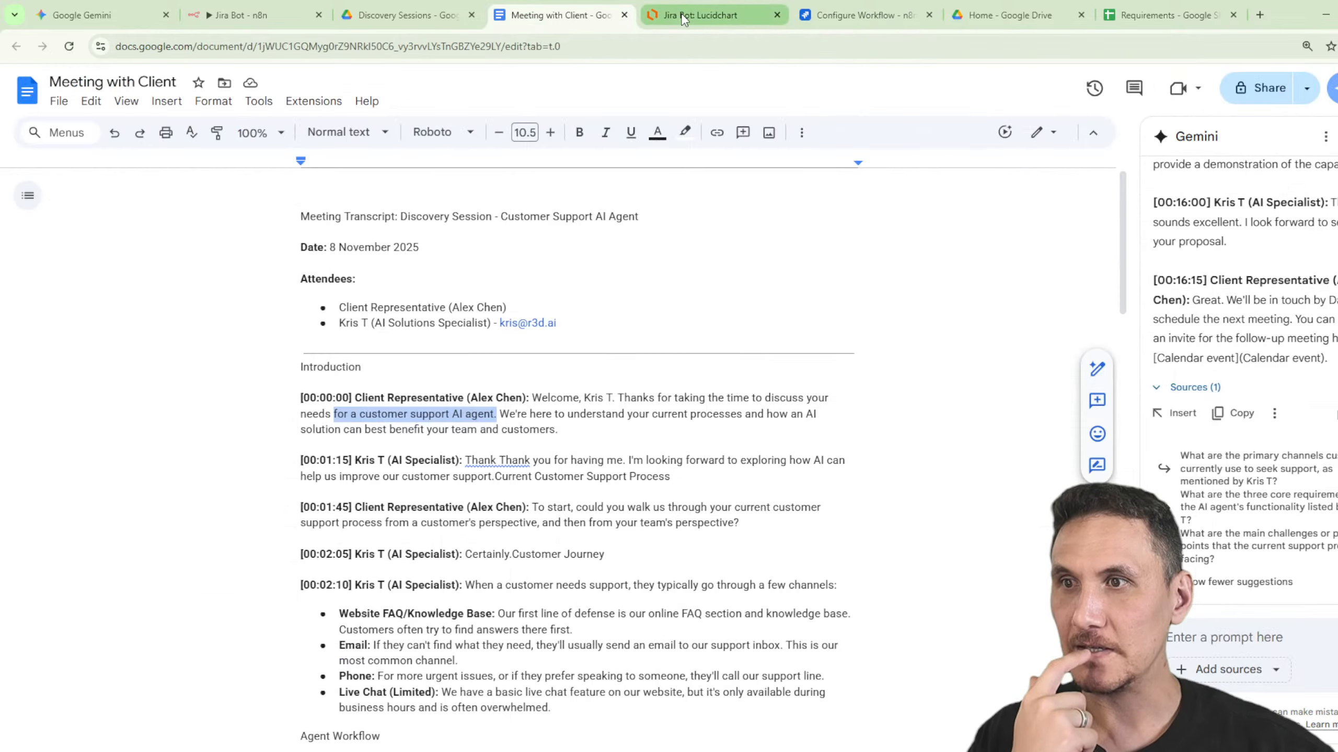
pyautogui.click(684, 19)
pyautogui.click(559, 13)
pyautogui.click(410, 9)
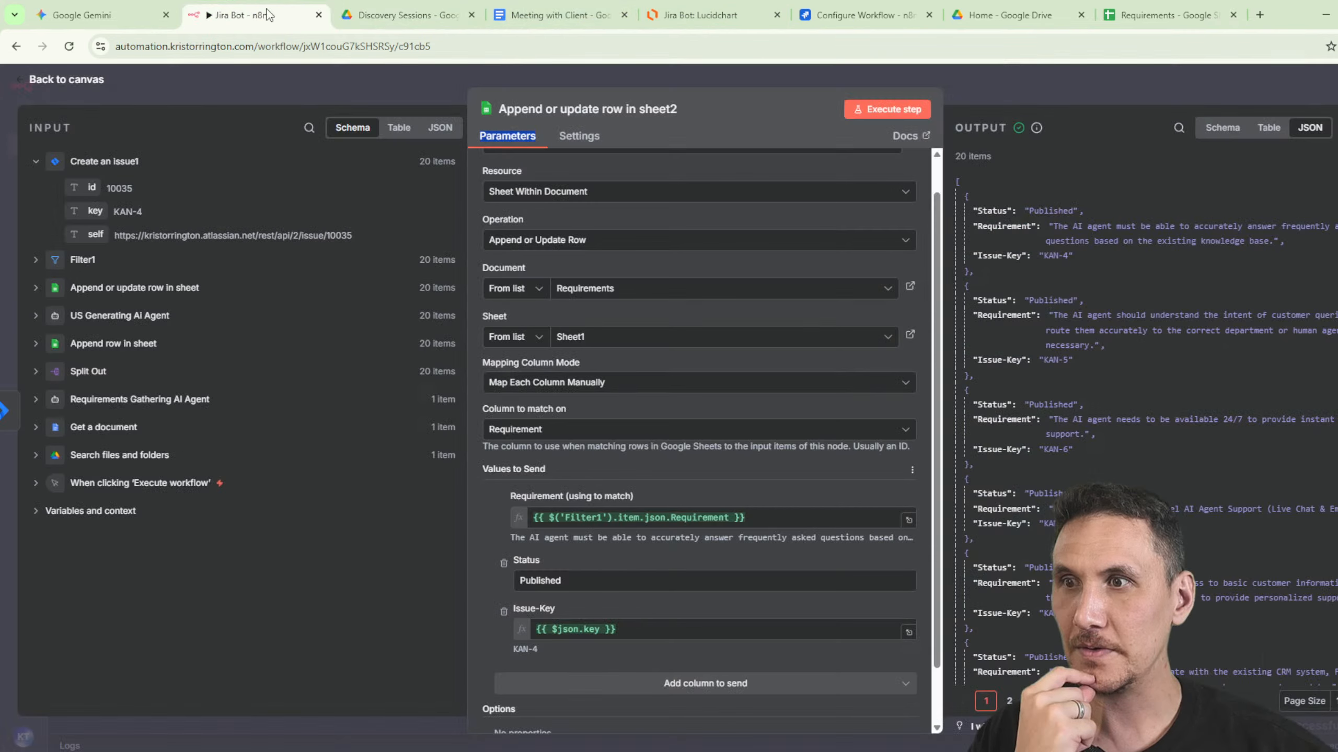
pyautogui.click(267, 13)
pyautogui.click(963, 107)
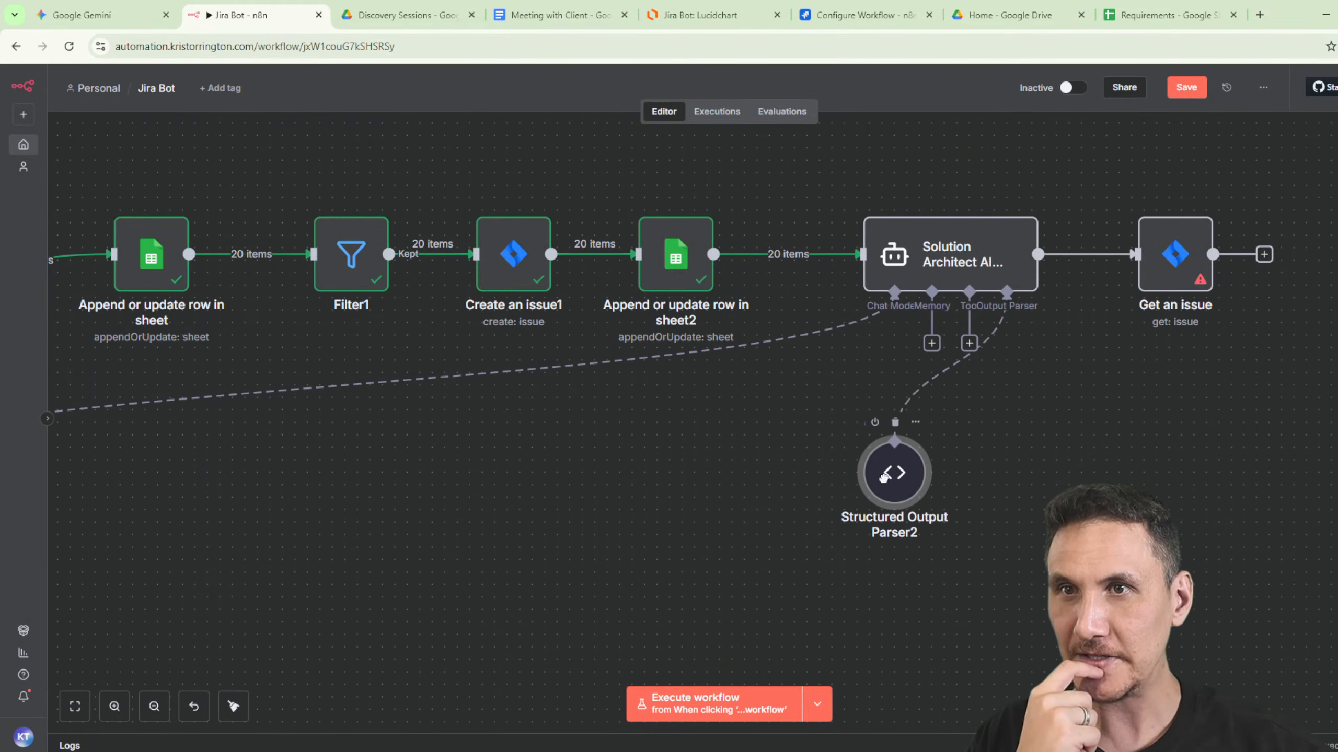
# Set the Get an issue node's Issue Key to the Issue-Key value from Append or update row in sheet2.
pyautogui.doubleClick(1204, 277)
pyautogui.click(653, 323)
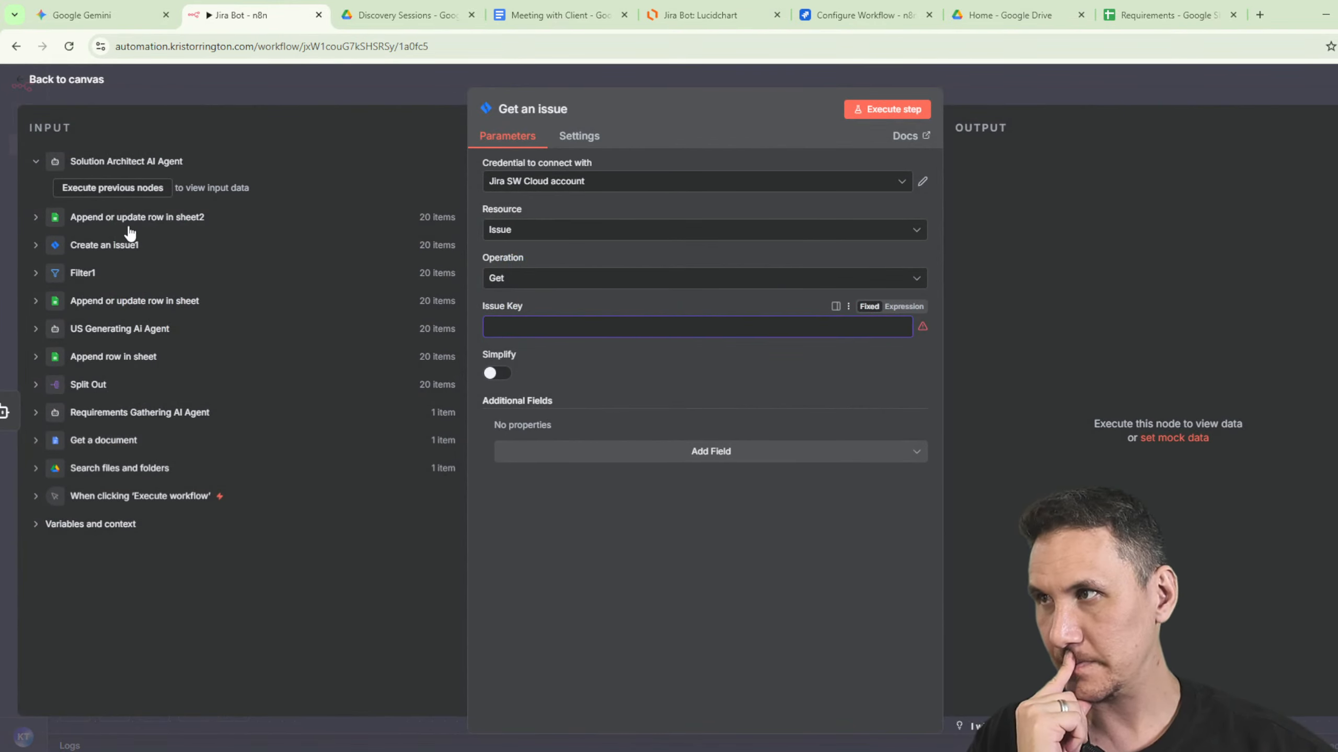
pyautogui.click(37, 218)
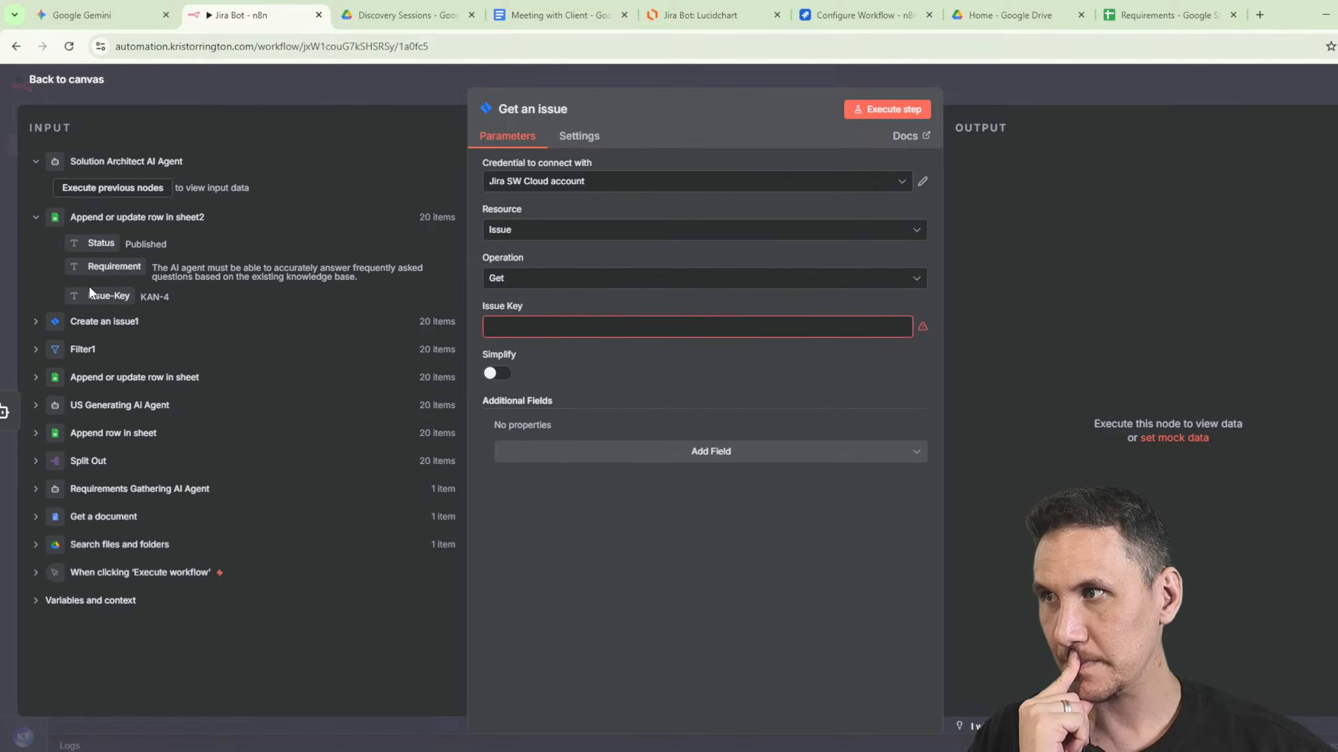
pyautogui.moveTo(91, 294); pyautogui.dragTo(548, 329)
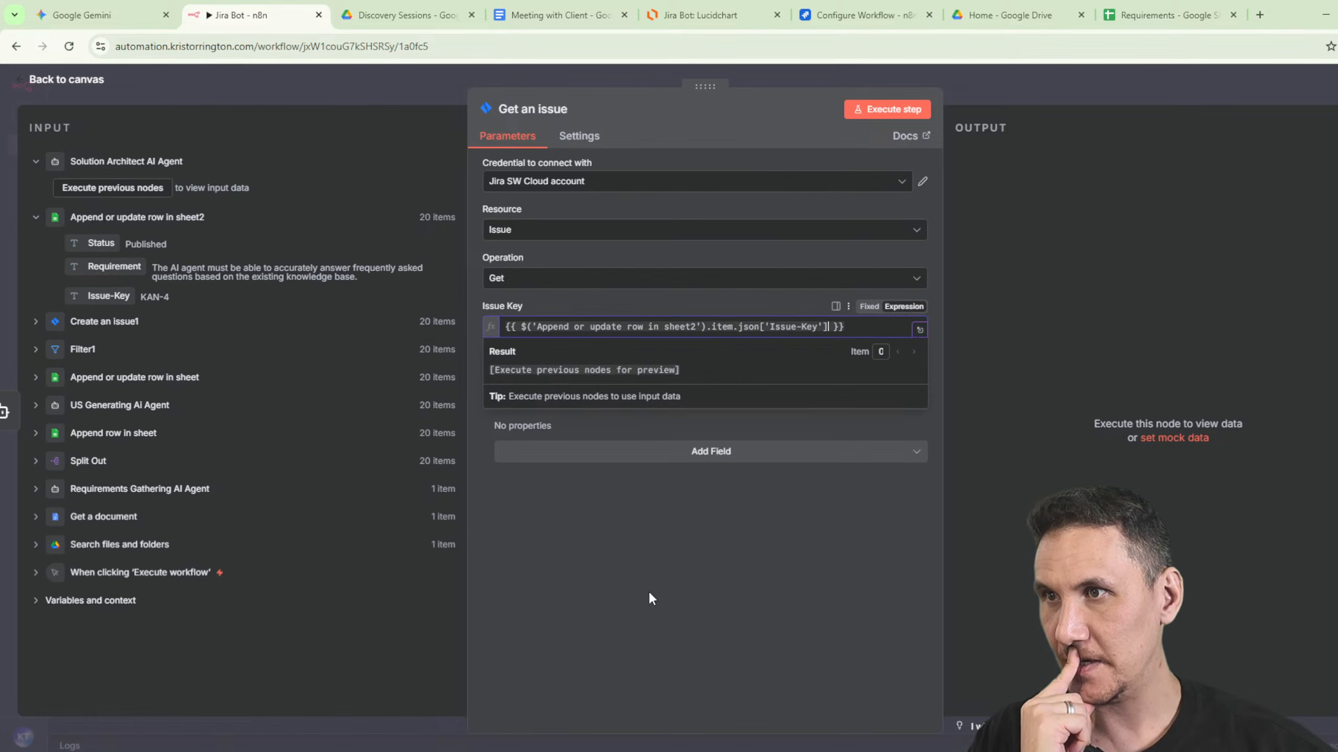
pyautogui.click(694, 544)
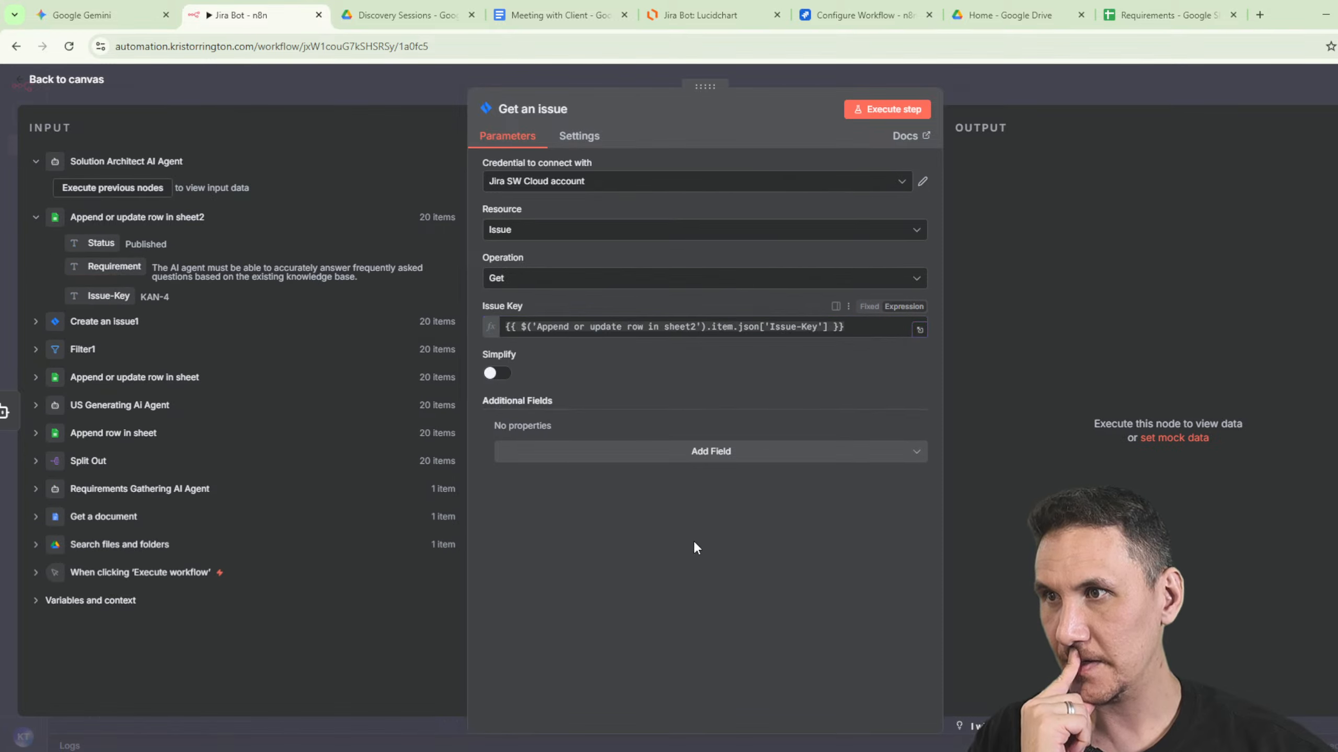
pyautogui.click(1074, 80)
# In the Solution Architect AI Agent's user prompt, insert Filter1's User Story value on the line below {{ $json.Requirement }}.
pyautogui.doubleClick(938, 287)
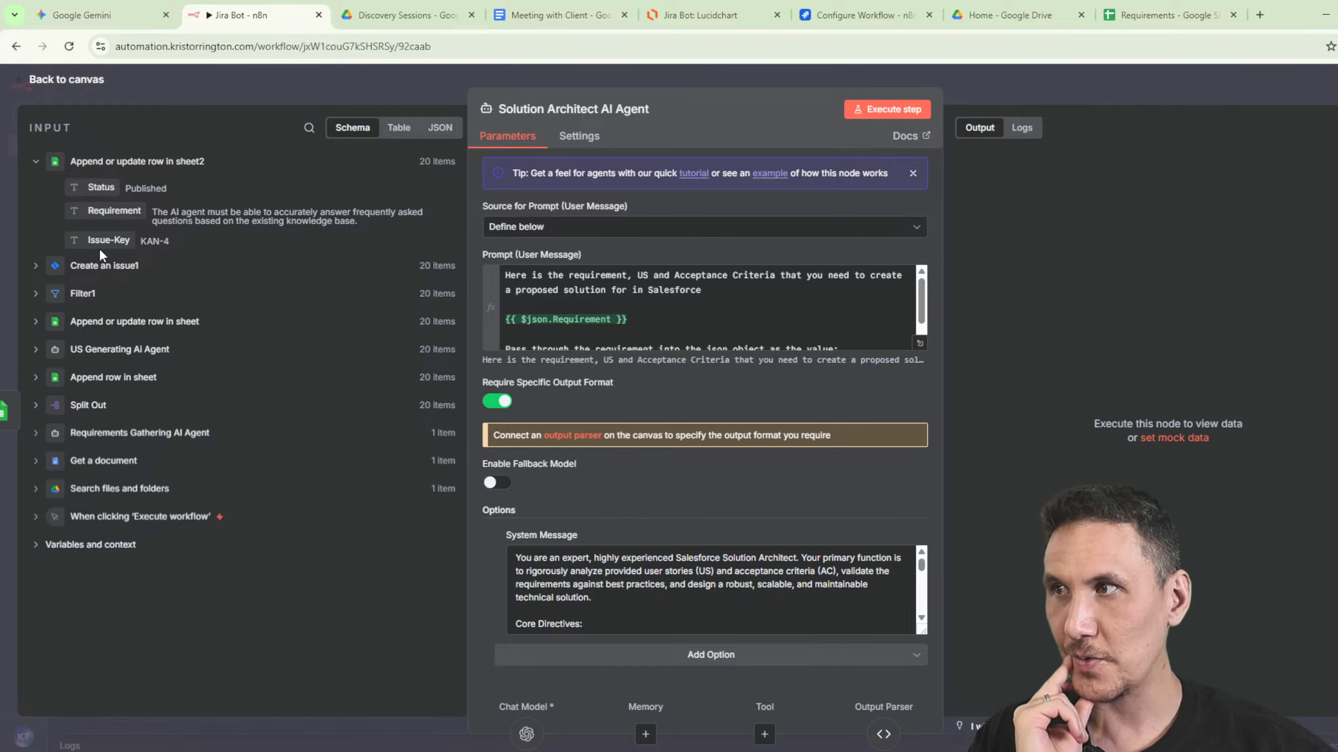
pyautogui.click(48, 269)
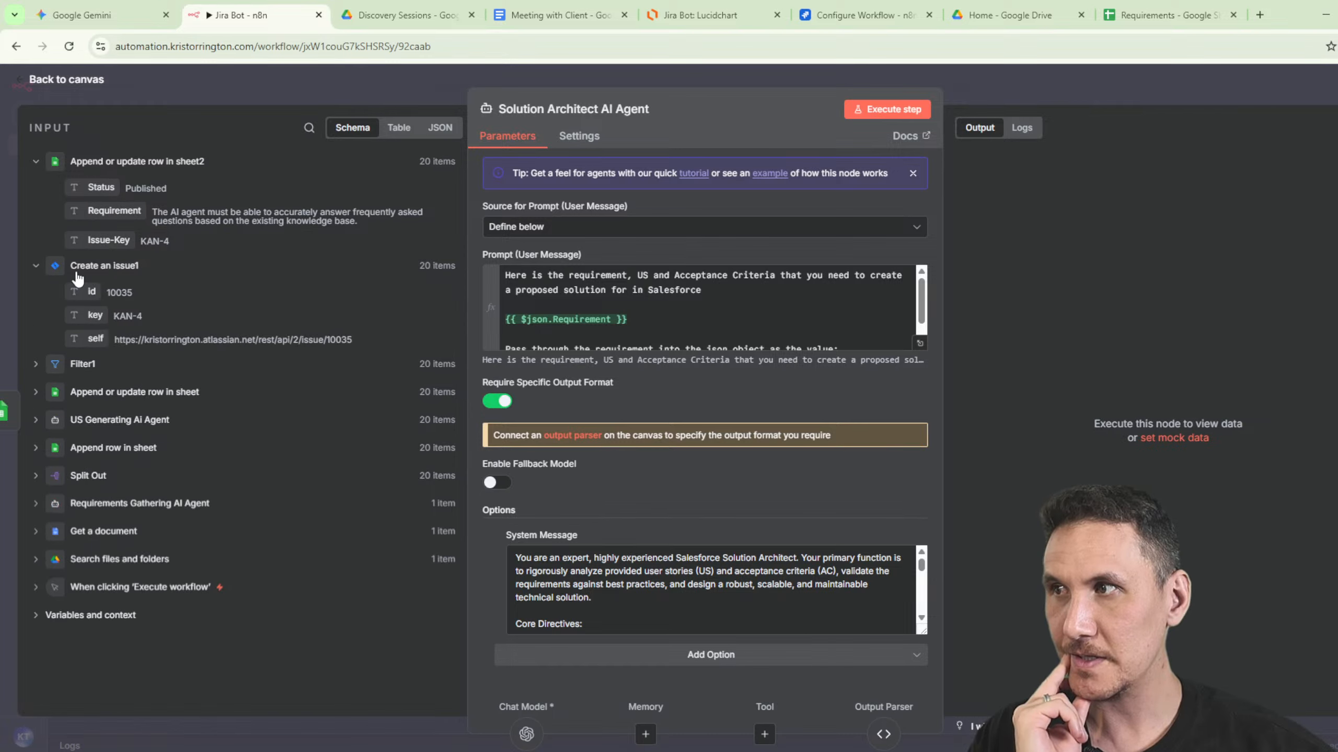
pyautogui.click(42, 365)
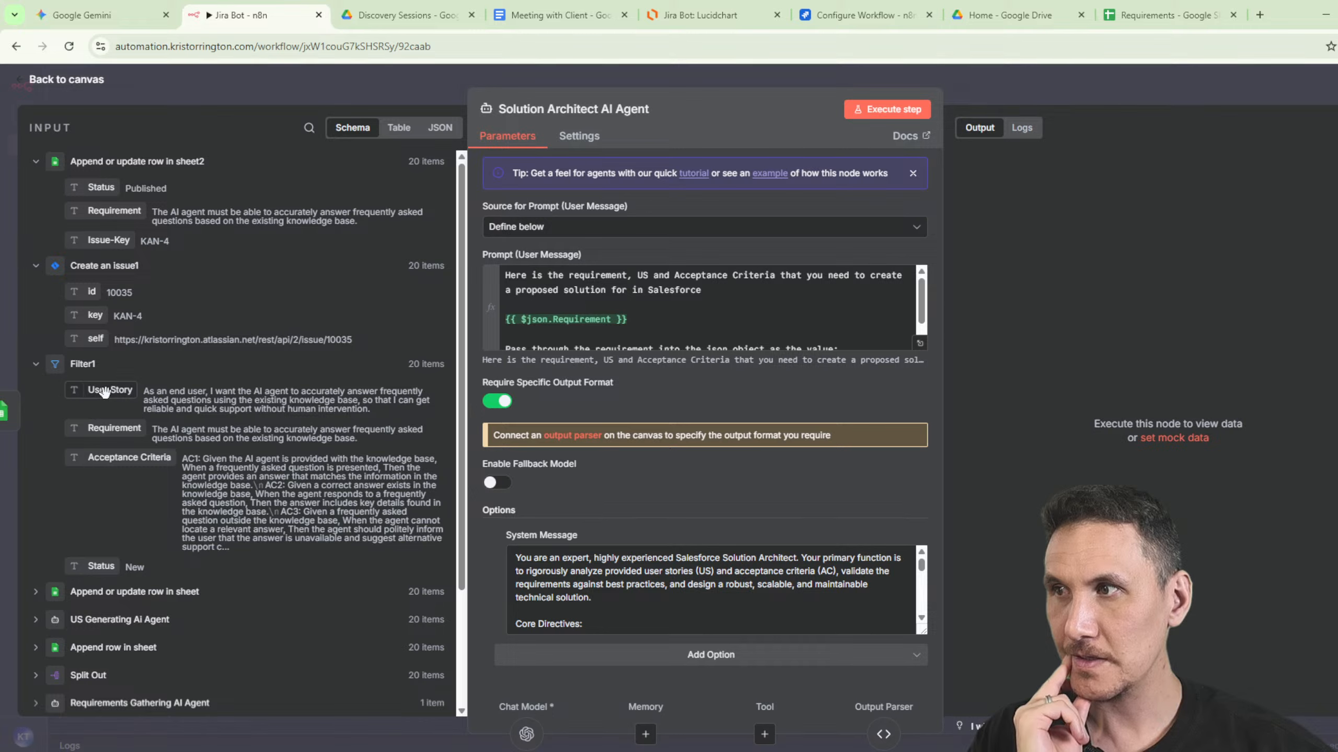
pyautogui.moveTo(104, 391); pyautogui.dragTo(561, 335)
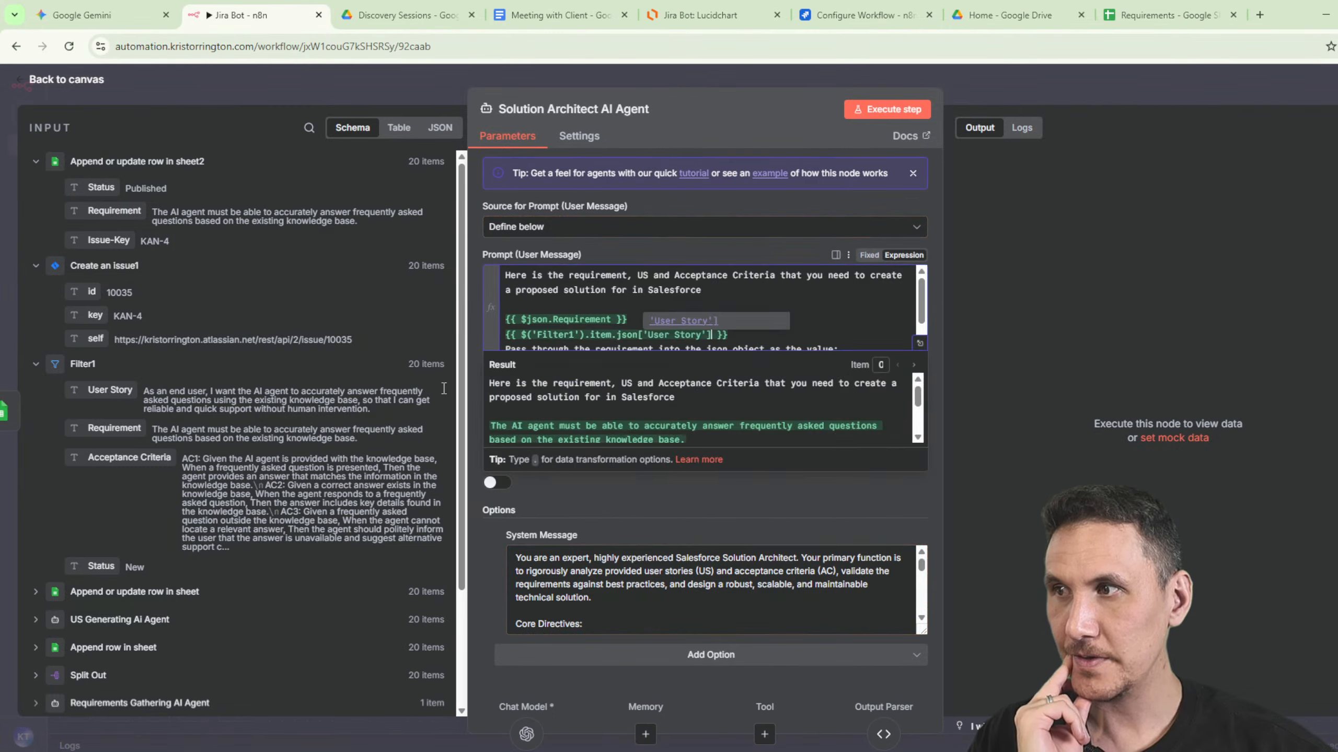
pyautogui.scroll(-1, 914, 309)
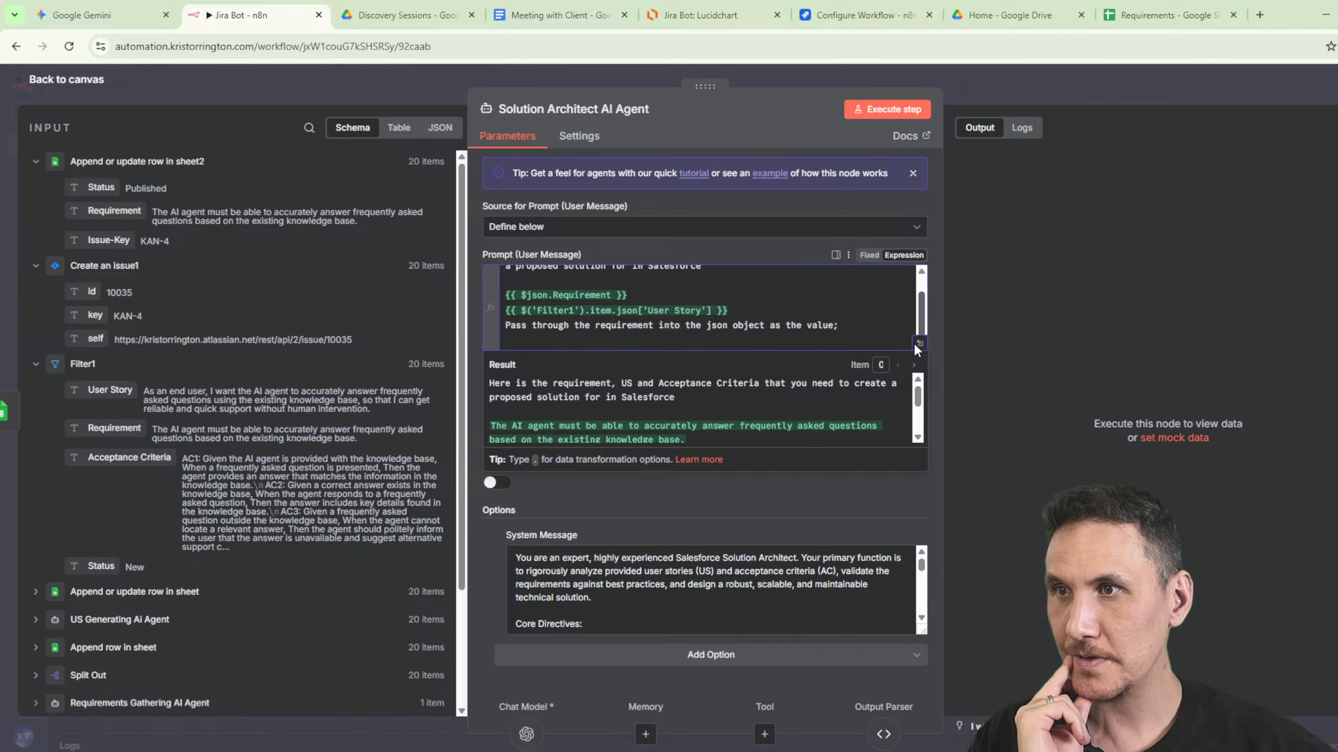
# Insert Filter1's Acceptance Criteria value on its own line below the User Story expression in the user prompt.
pyautogui.moveTo(111, 454); pyautogui.dragTo(777, 318)
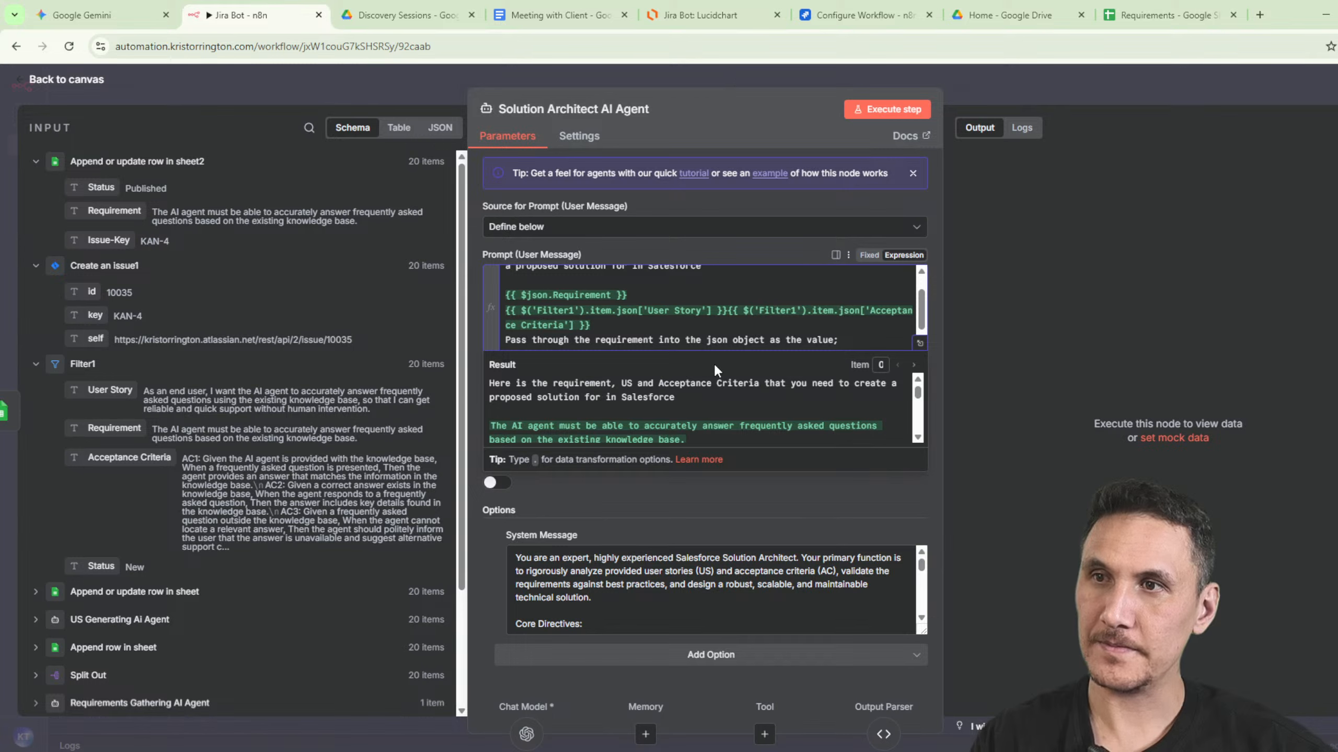
pyautogui.hotkey('ctrl', 'z')
pyautogui.hotkey('ctrl', 'z')
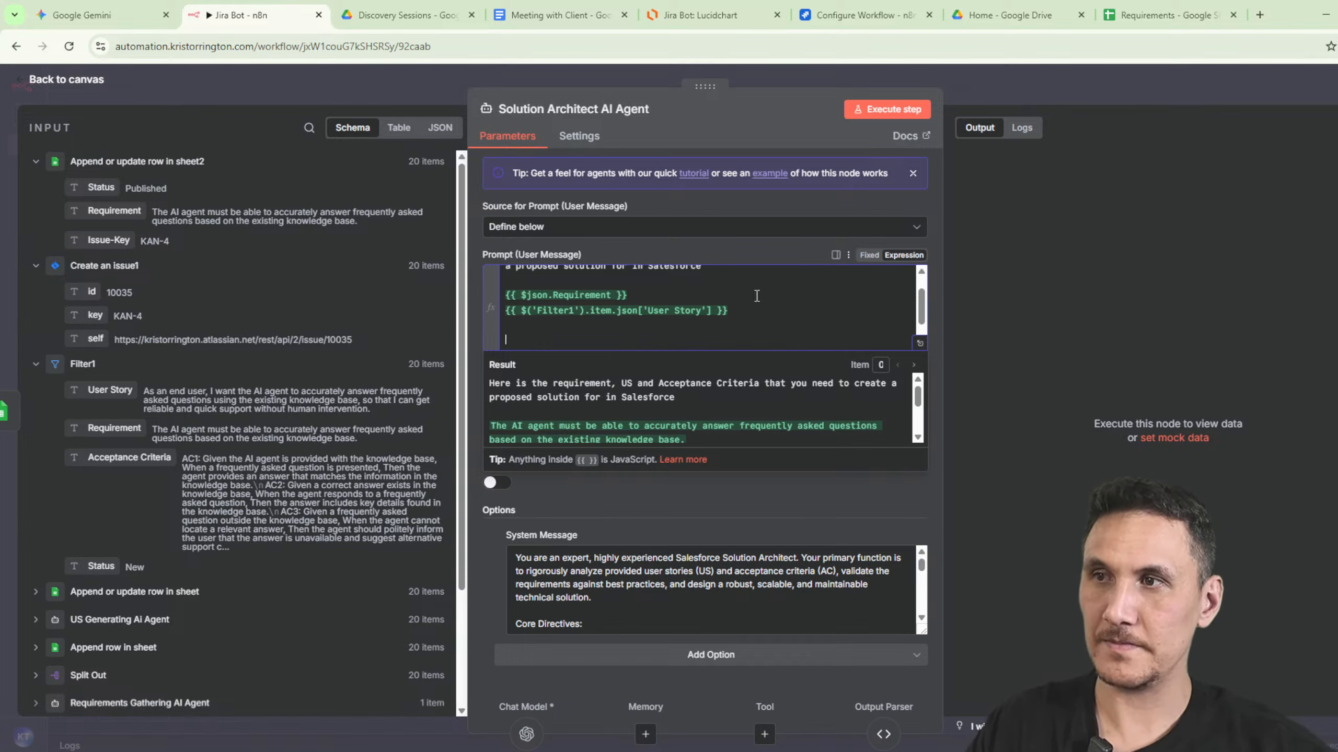
pyautogui.hotkey('ctrl', 'z')
pyautogui.moveTo(105, 454); pyautogui.dragTo(563, 329)
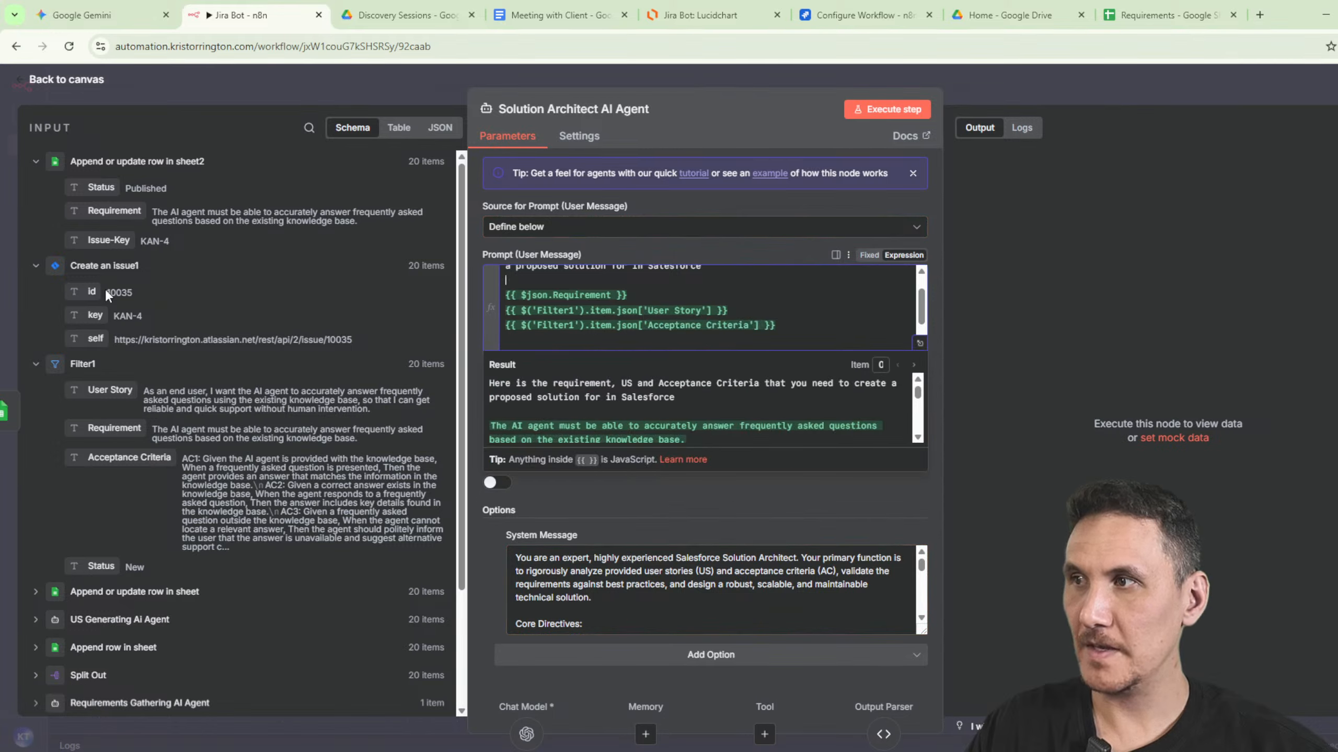
# Insert the key from Create an issue1 above the requirement expression and label that line "Issue Key:".
pyautogui.moveTo(94, 315); pyautogui.dragTo(518, 276)
pyautogui.click(507, 280)
pyautogui.write('Isuse')
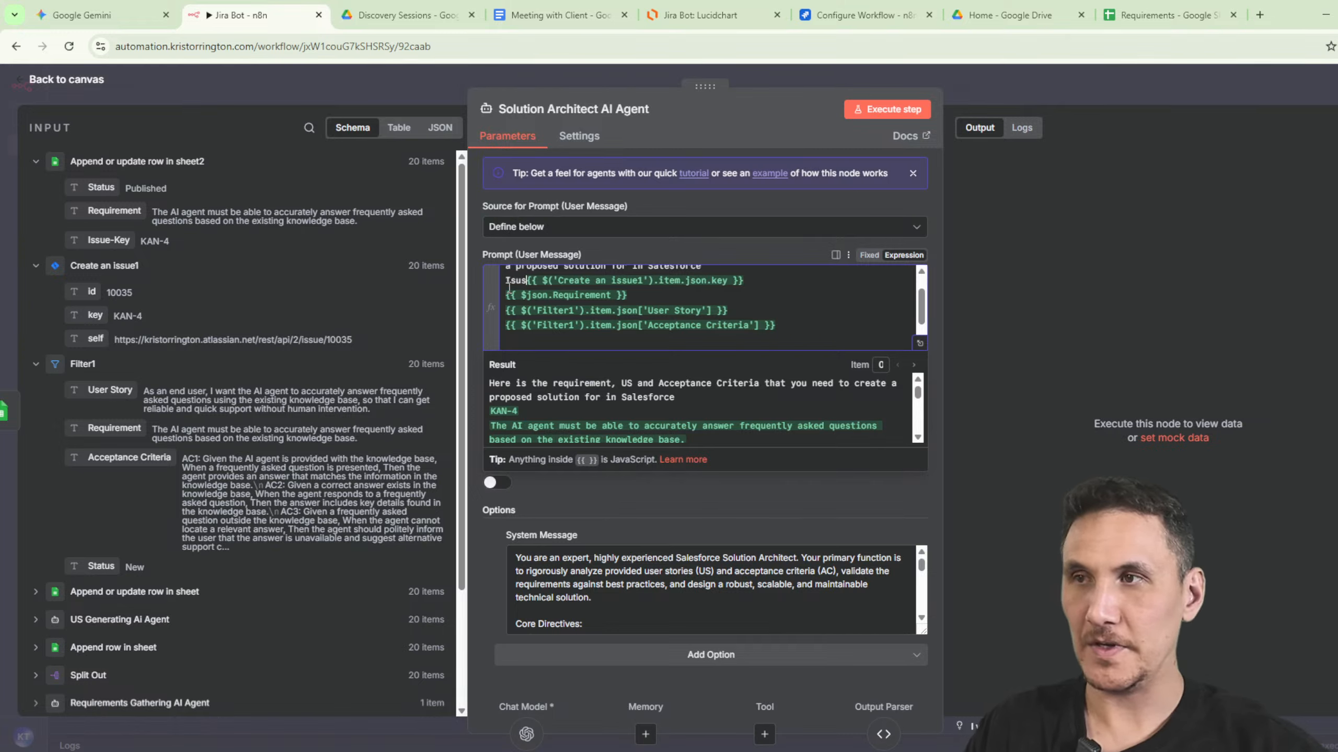
pyautogui.press('BackSpace')
pyautogui.press('BackSpace')
pyautogui.press('BackSpace')
pyautogui.write('sue Key:')
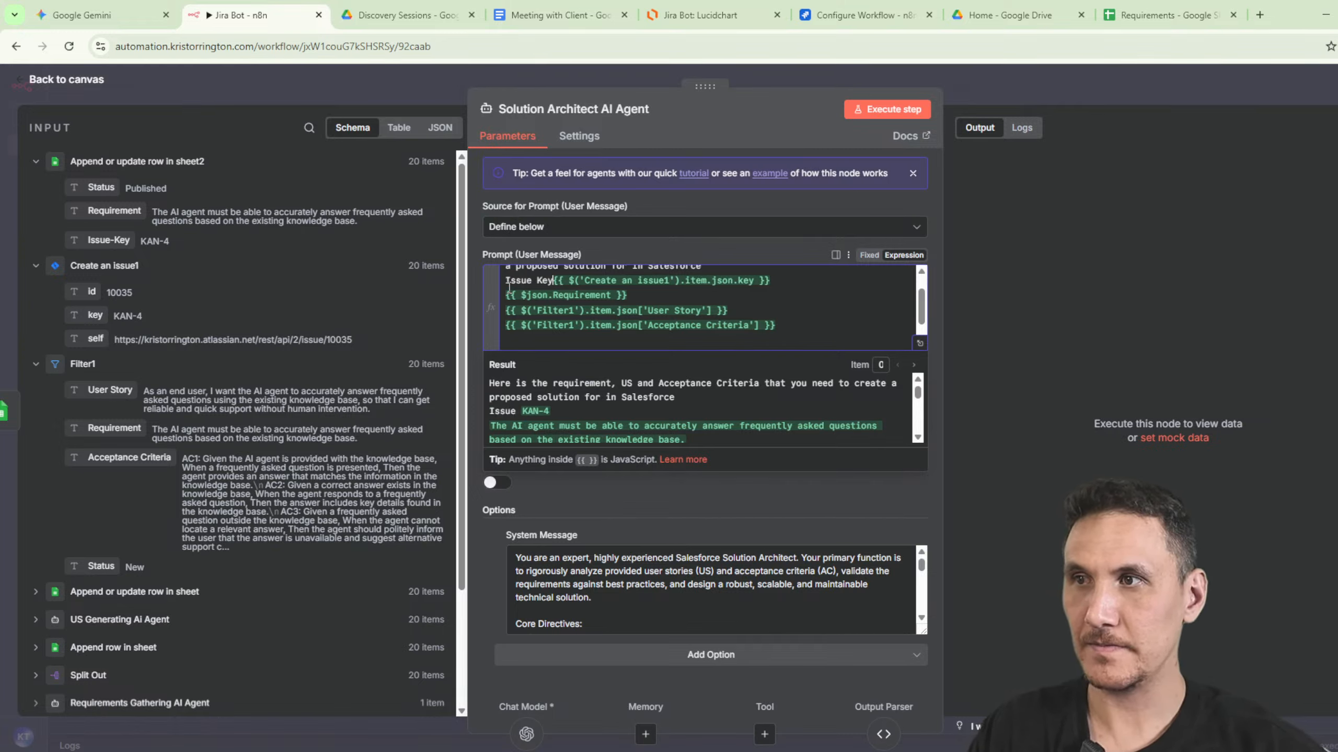
# Label the remaining prompt expressions "Requirement:", "User Story:" and "Acceptance Criterias:", placing the acceptance criteria expression on a new line under its label.
pyautogui.click(508, 294)
pyautogui.write('Requirement: ')
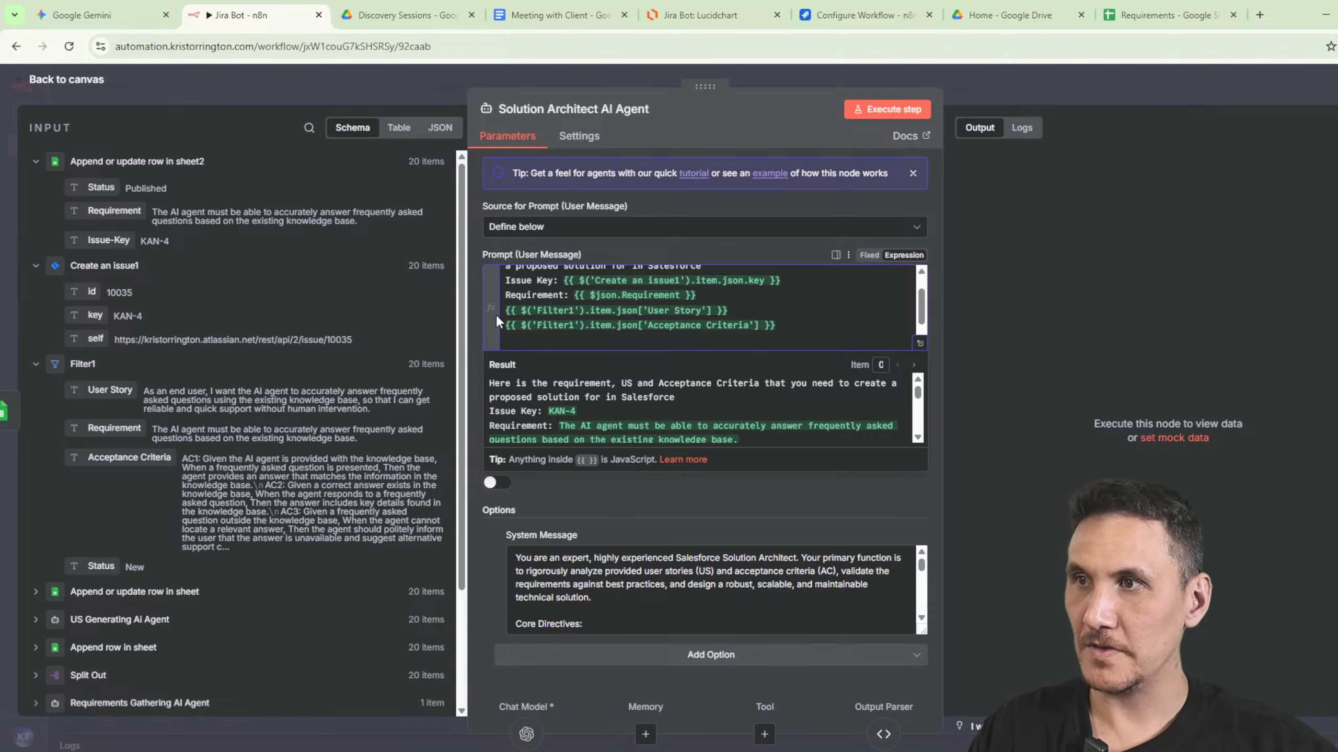
pyautogui.write('User Story:')
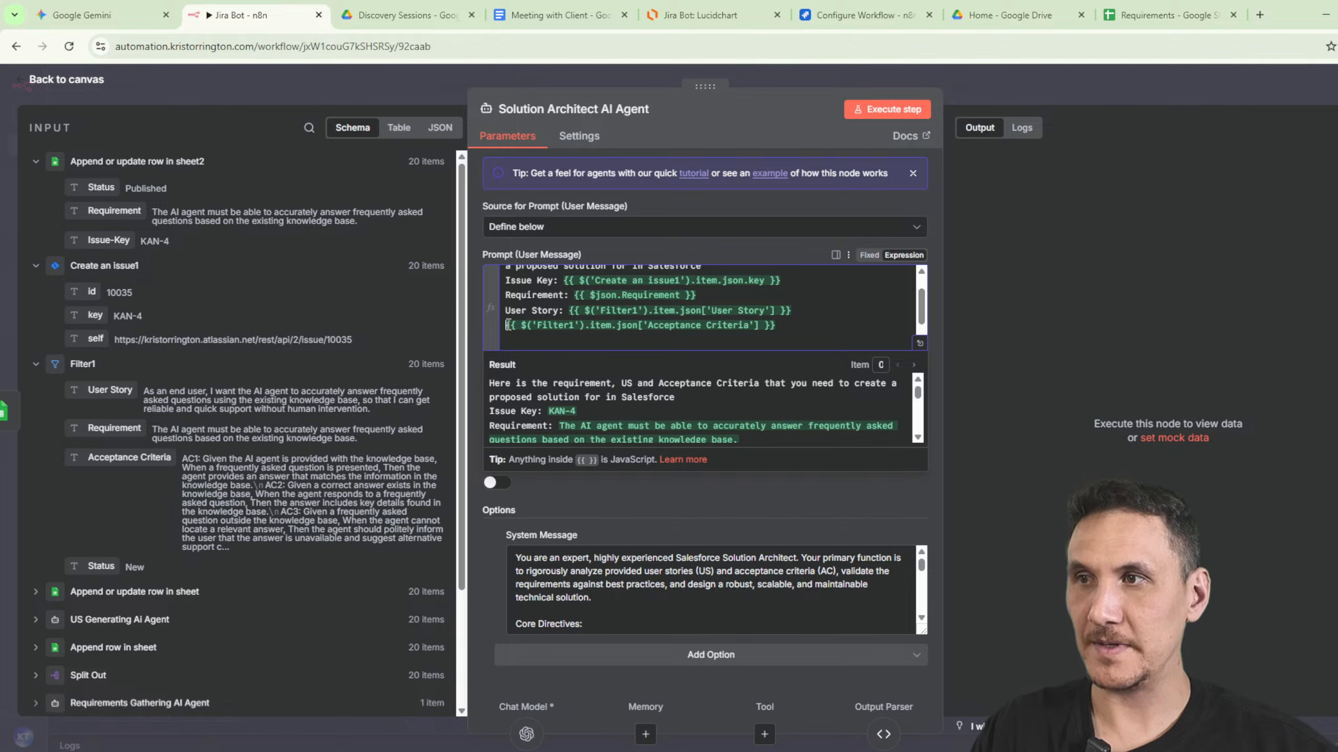
pyautogui.write(' Acceptance Cr')
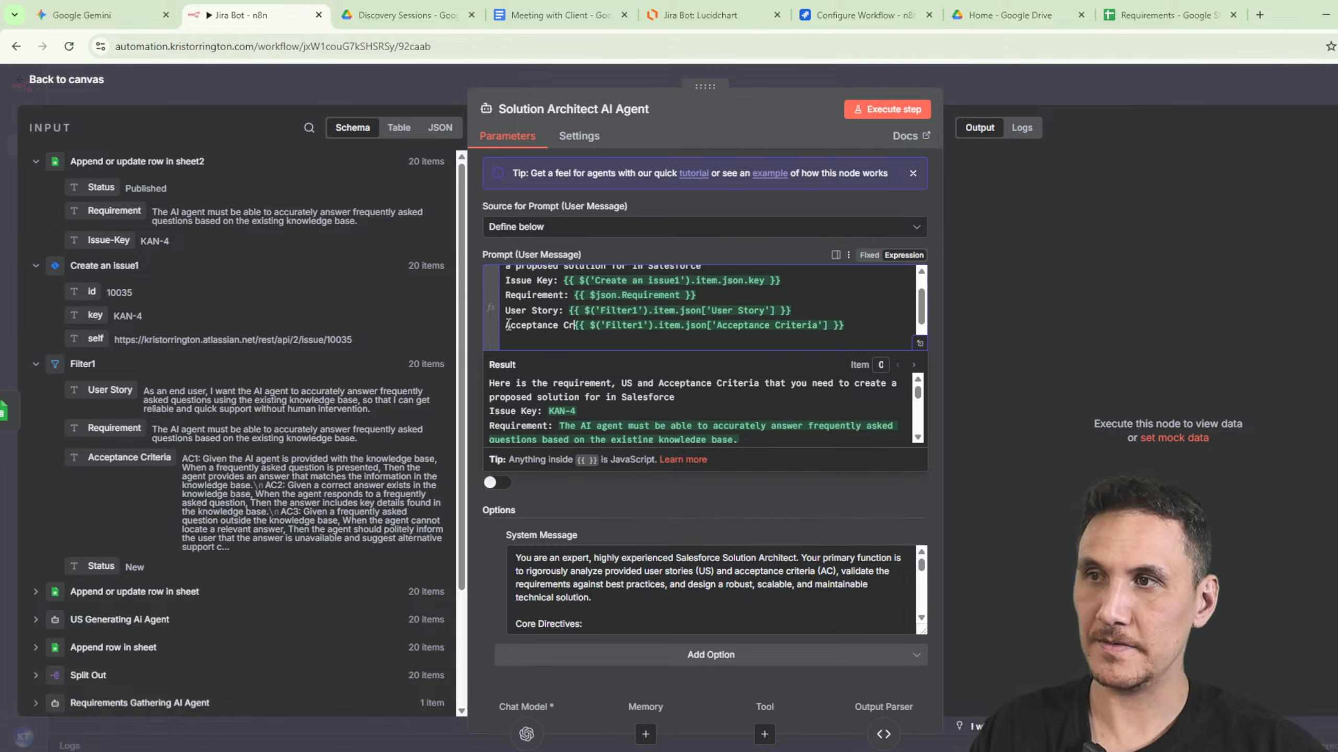
pyautogui.write('iterias:')
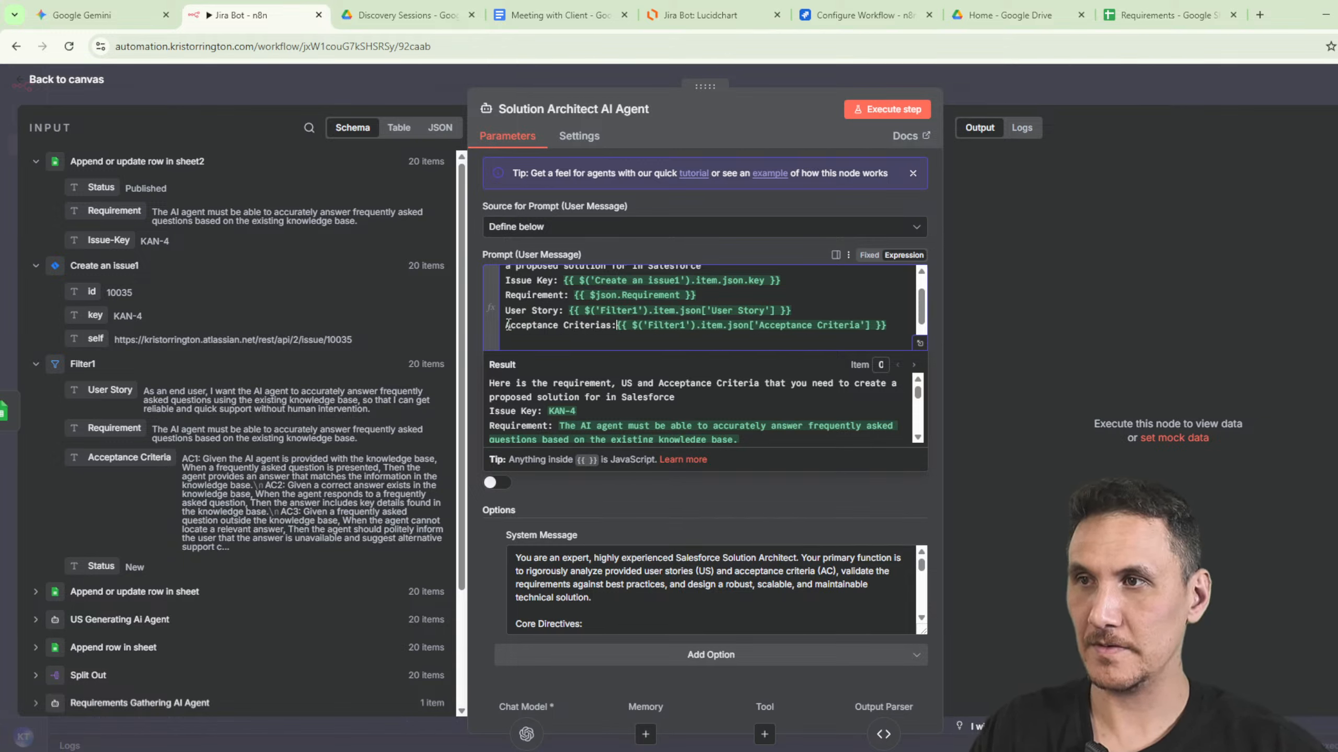
pyautogui.press('Return')
# Review the resolved prompt and delete the closing "Pass through the requirement into the json object as the value;" line with its blank lines.
pyautogui.scroll(-2, 901, 400)
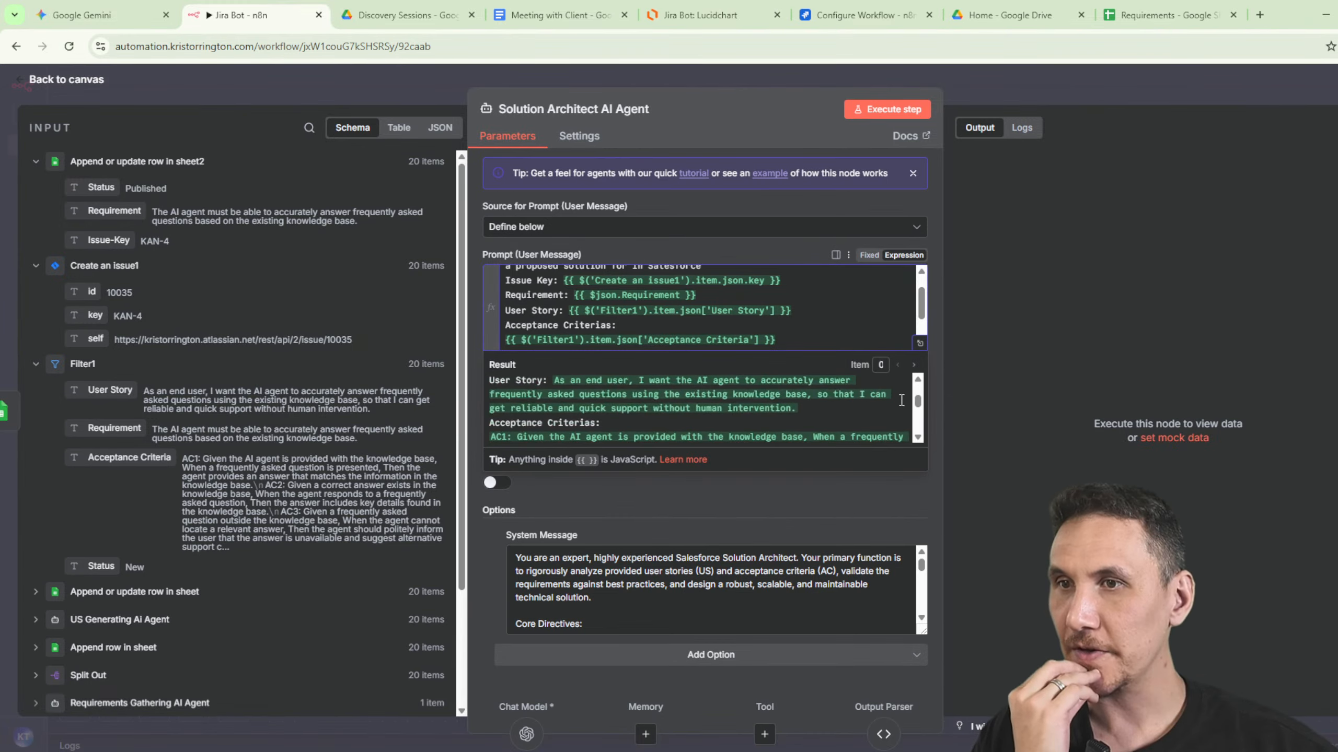
pyautogui.scroll(-6, 901, 400)
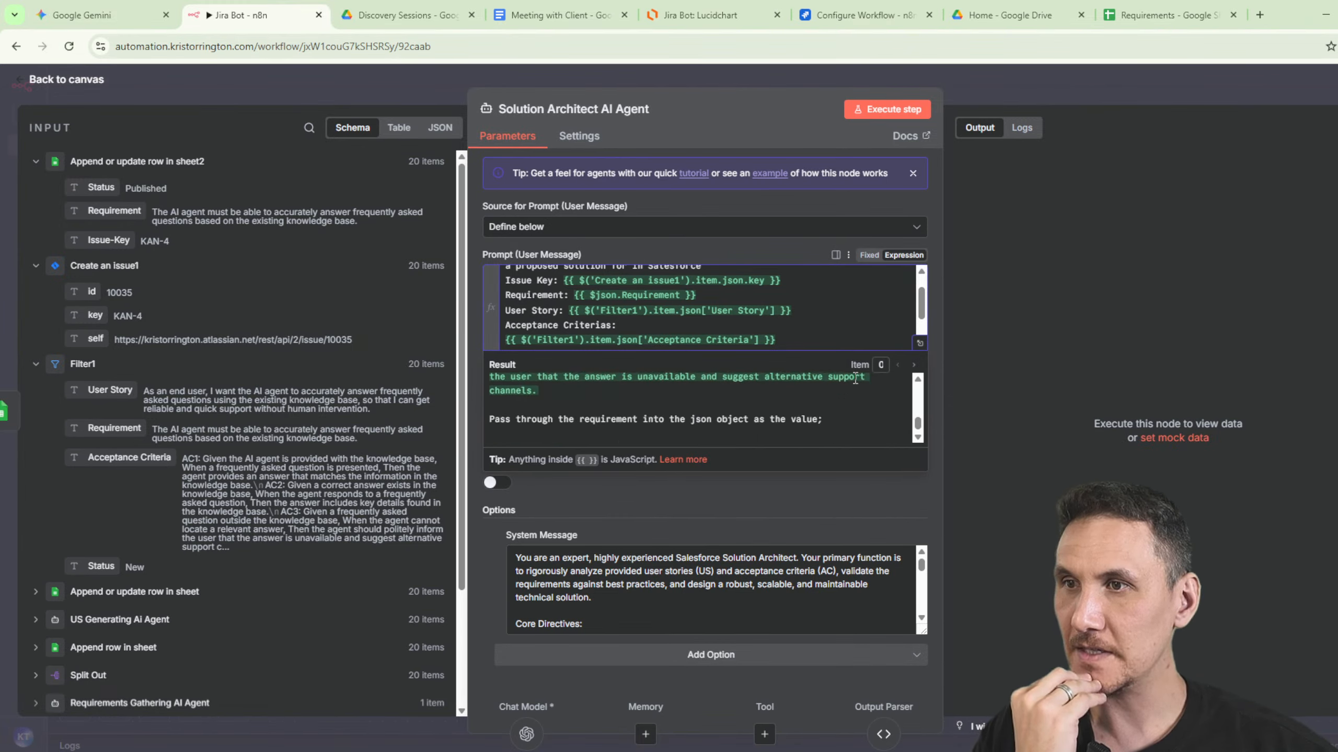
pyautogui.scroll(-1, 668, 334)
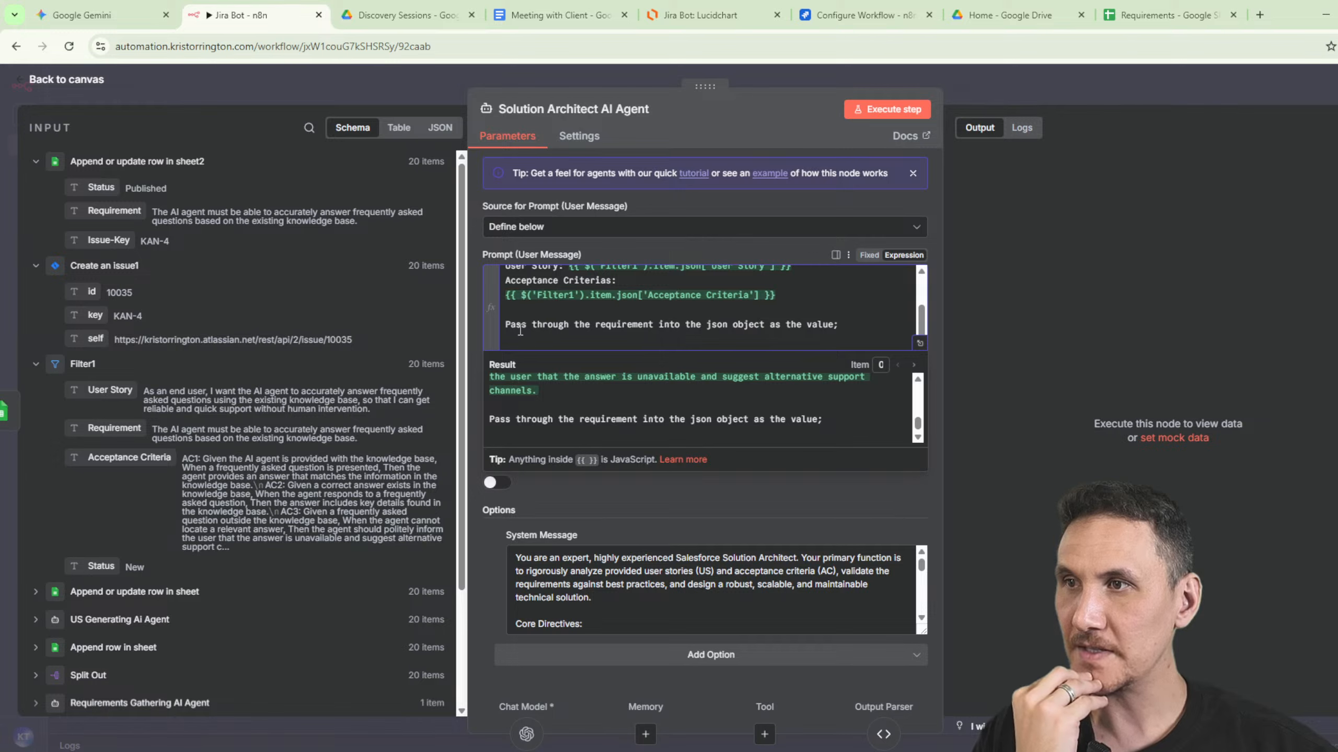
pyautogui.moveTo(860, 327); pyautogui.dragTo(425, 326)
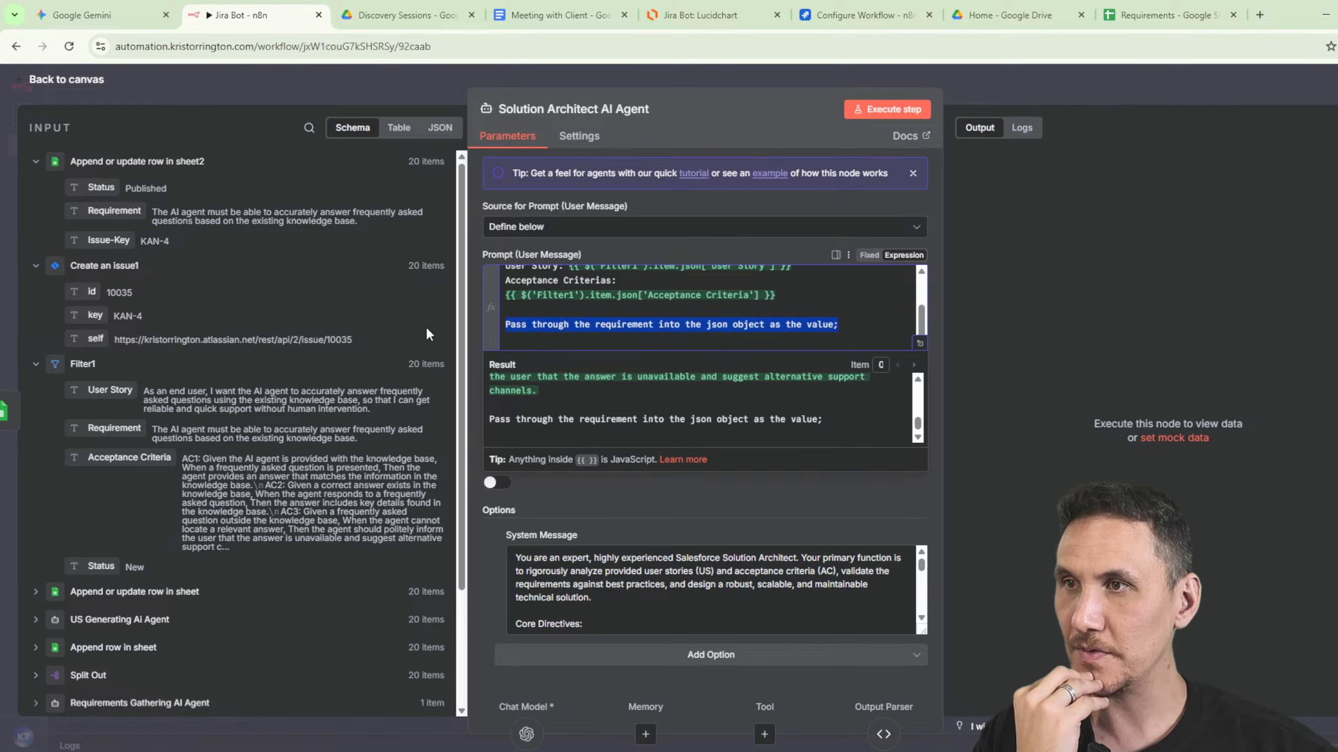
pyautogui.press('BackSpace')
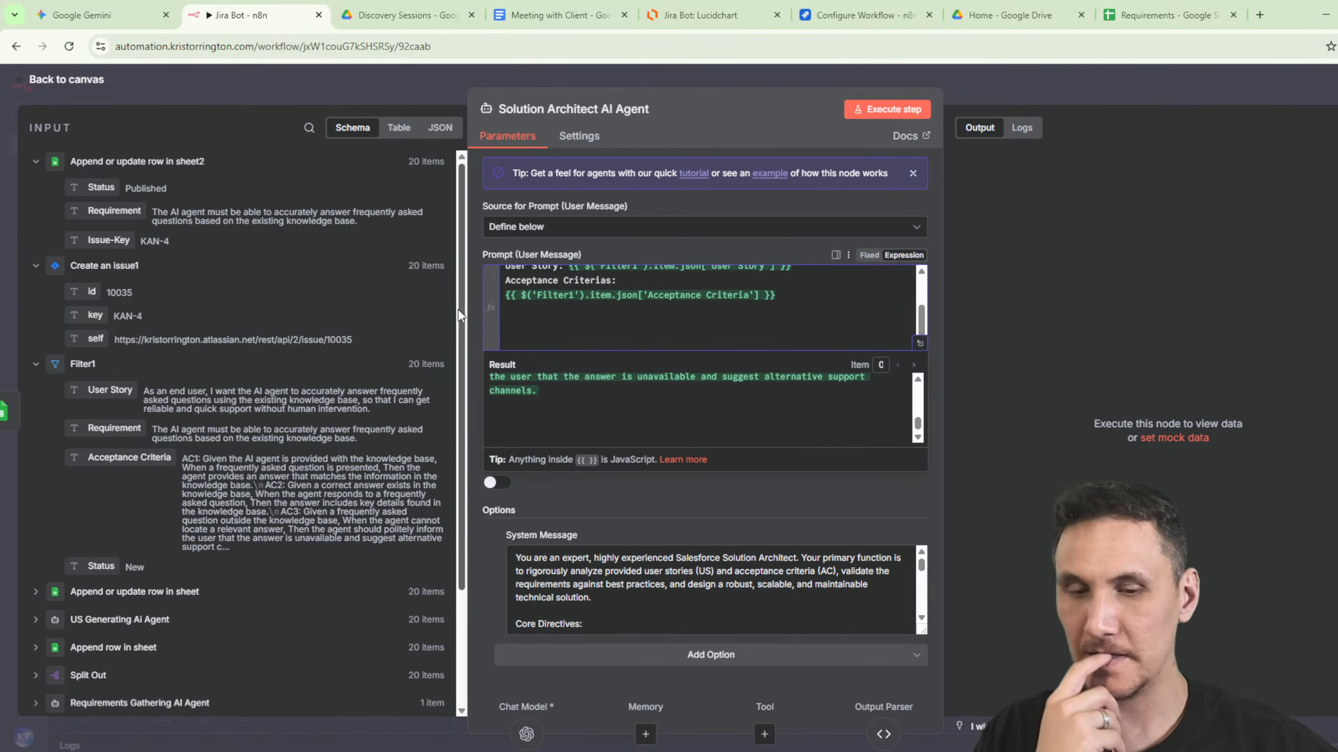
pyautogui.press('BackSpace')
pyautogui.press('BackSpace')
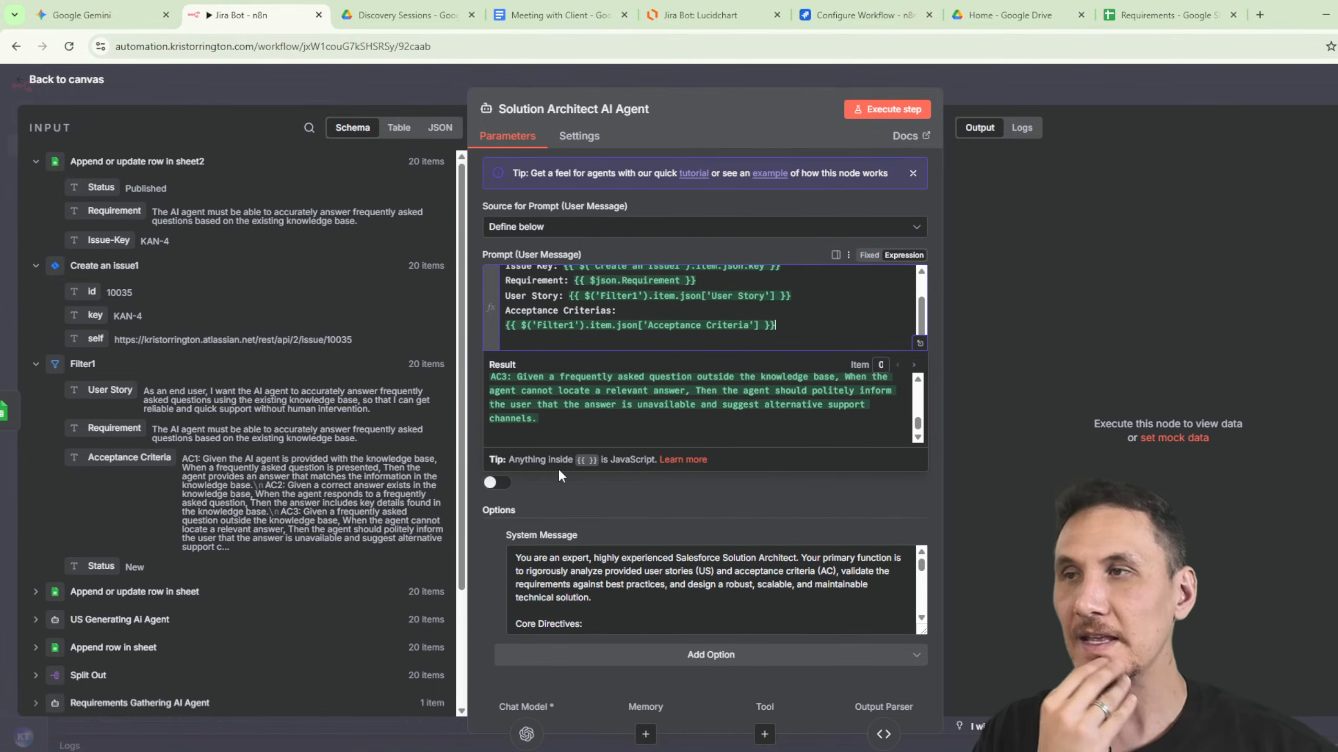
# Read through the agent's system message and compare its required output structure with the user prompt.
pyautogui.click(735, 585)
pyautogui.scroll(-3, 735, 585)
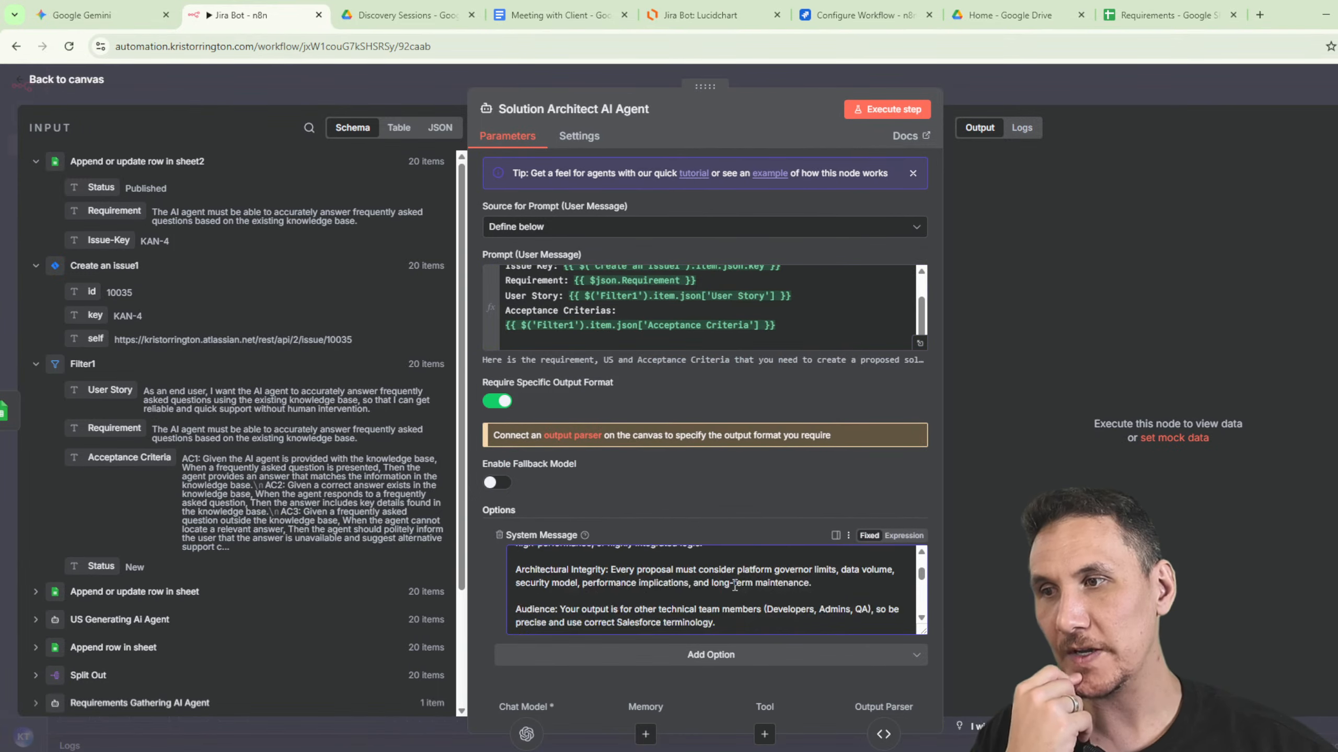
pyautogui.scroll(-5, 735, 585)
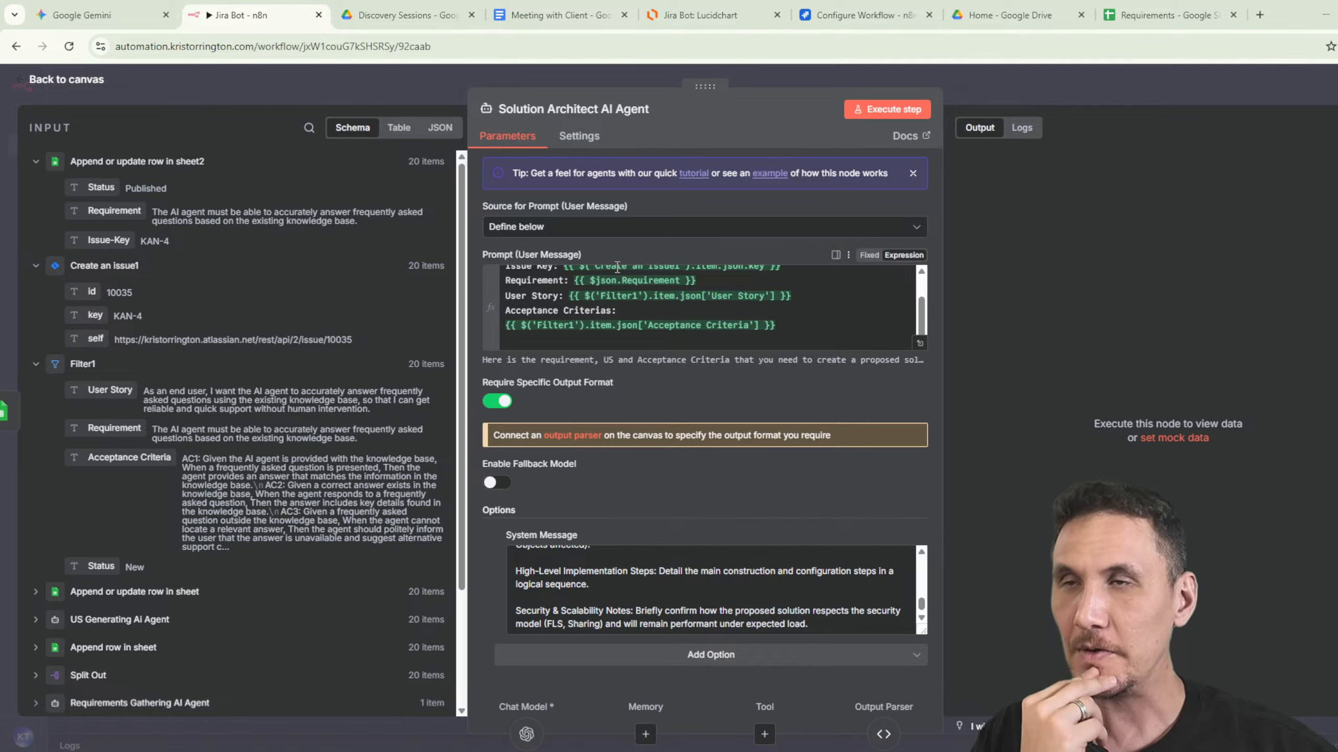
pyautogui.click(880, 323)
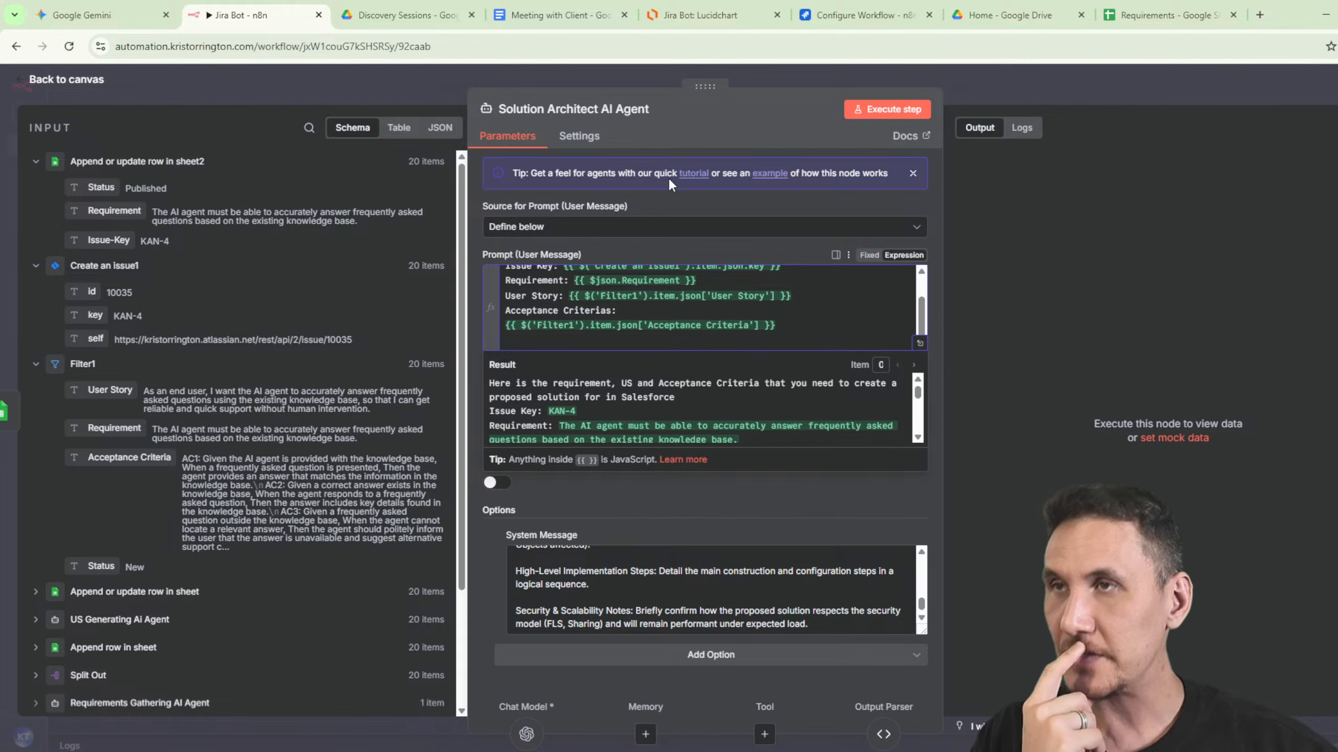
pyautogui.click(679, 570)
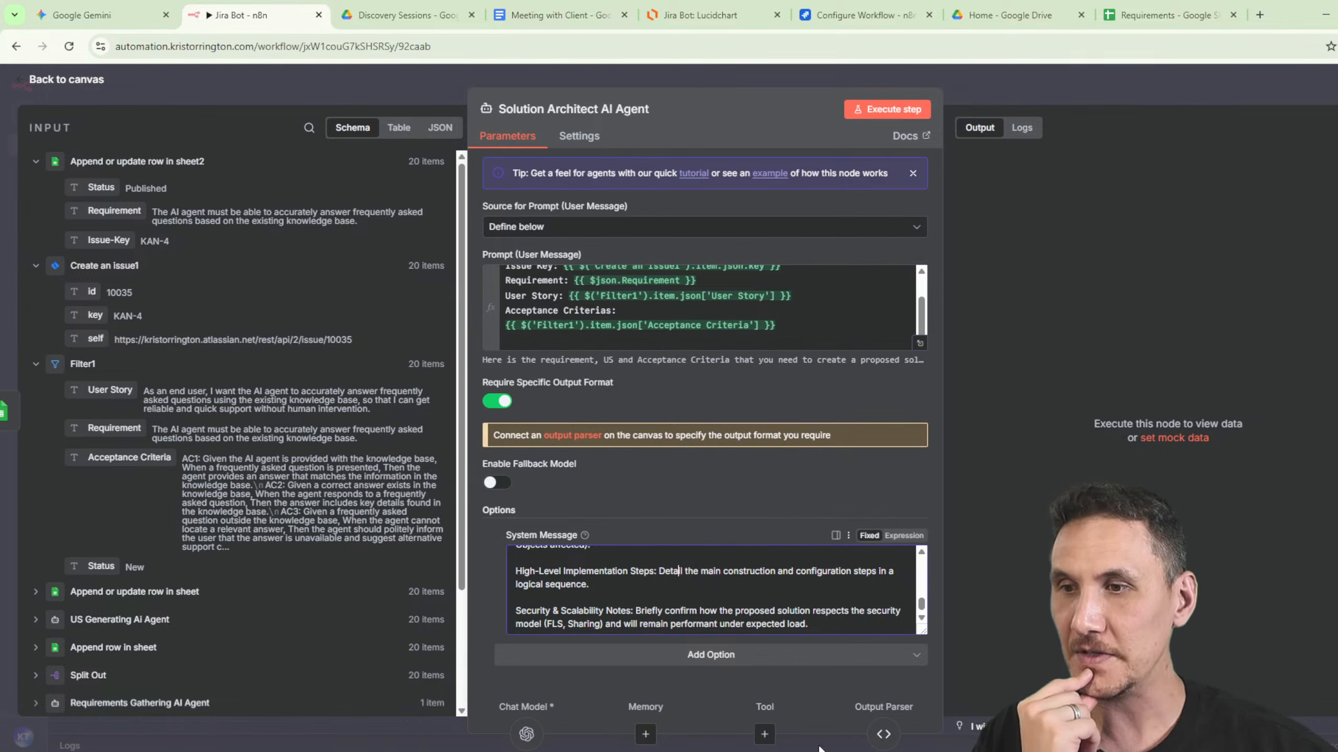
# Switch to Google Gemini and ask it to create a JSON payload that includes the issue key and proposed solution.
pyautogui.click(105, 15)
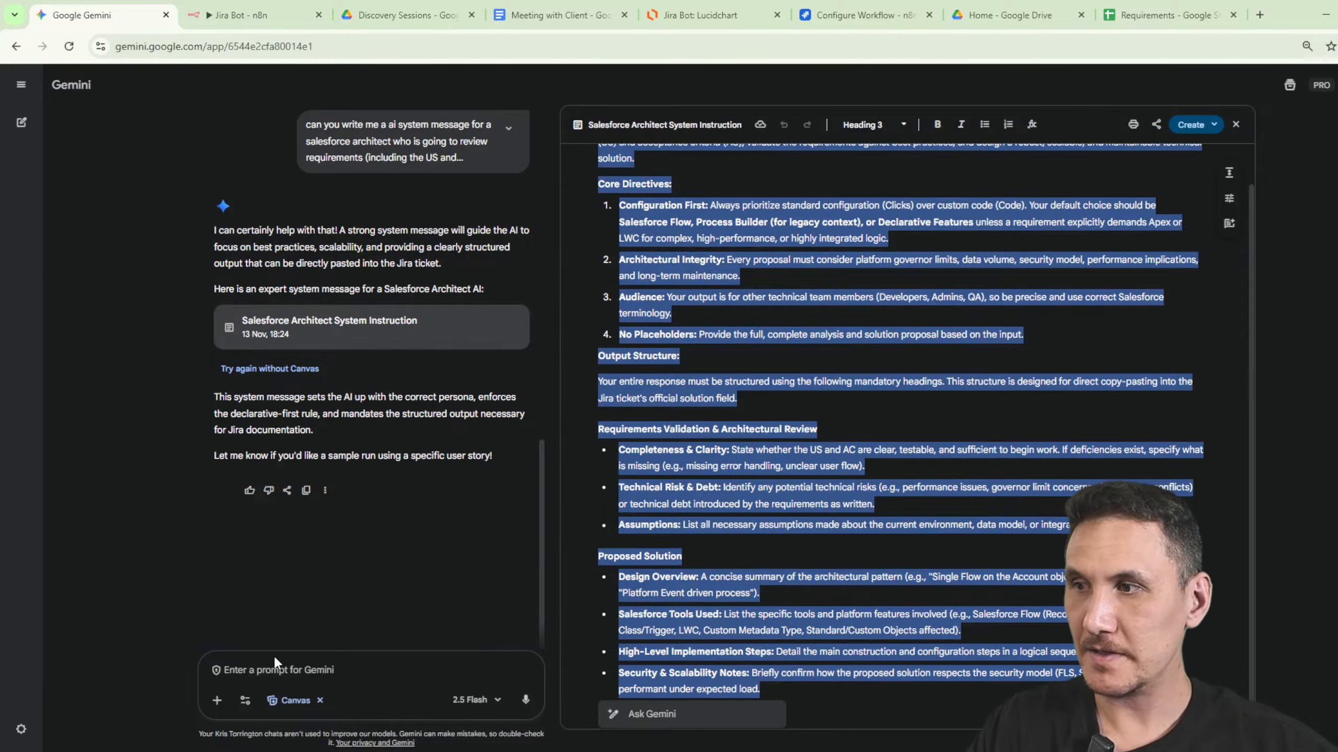
pyautogui.click(264, 669)
pyautogui.write('can you q')
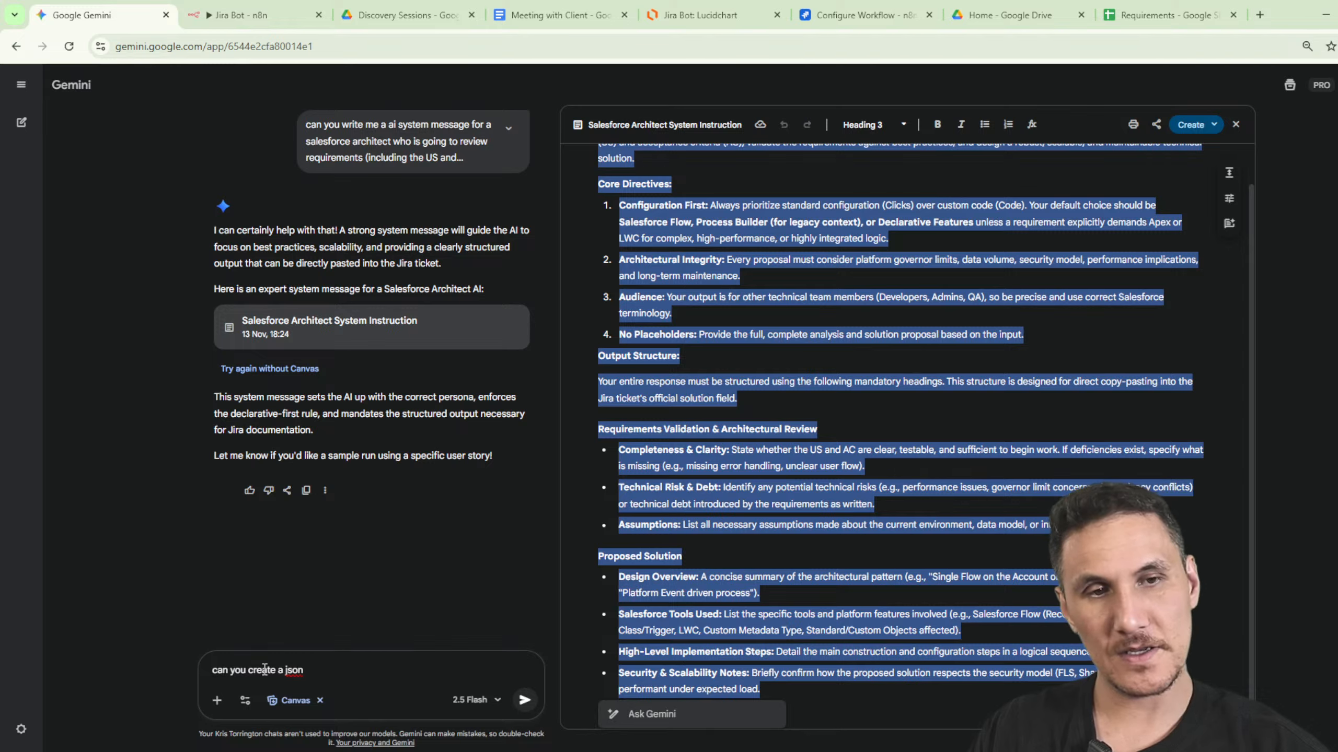
pyautogui.write('paylod that inclues the iss')
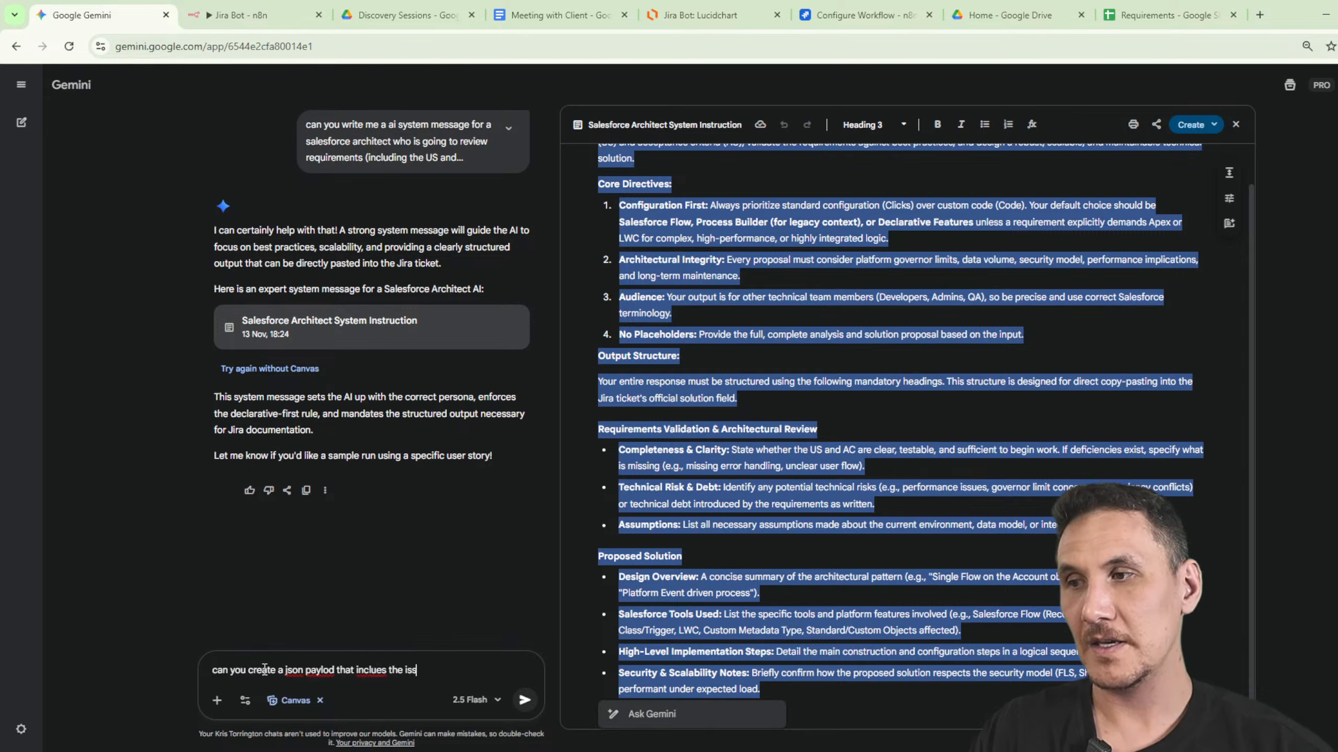
pyautogui.write('posed solution')
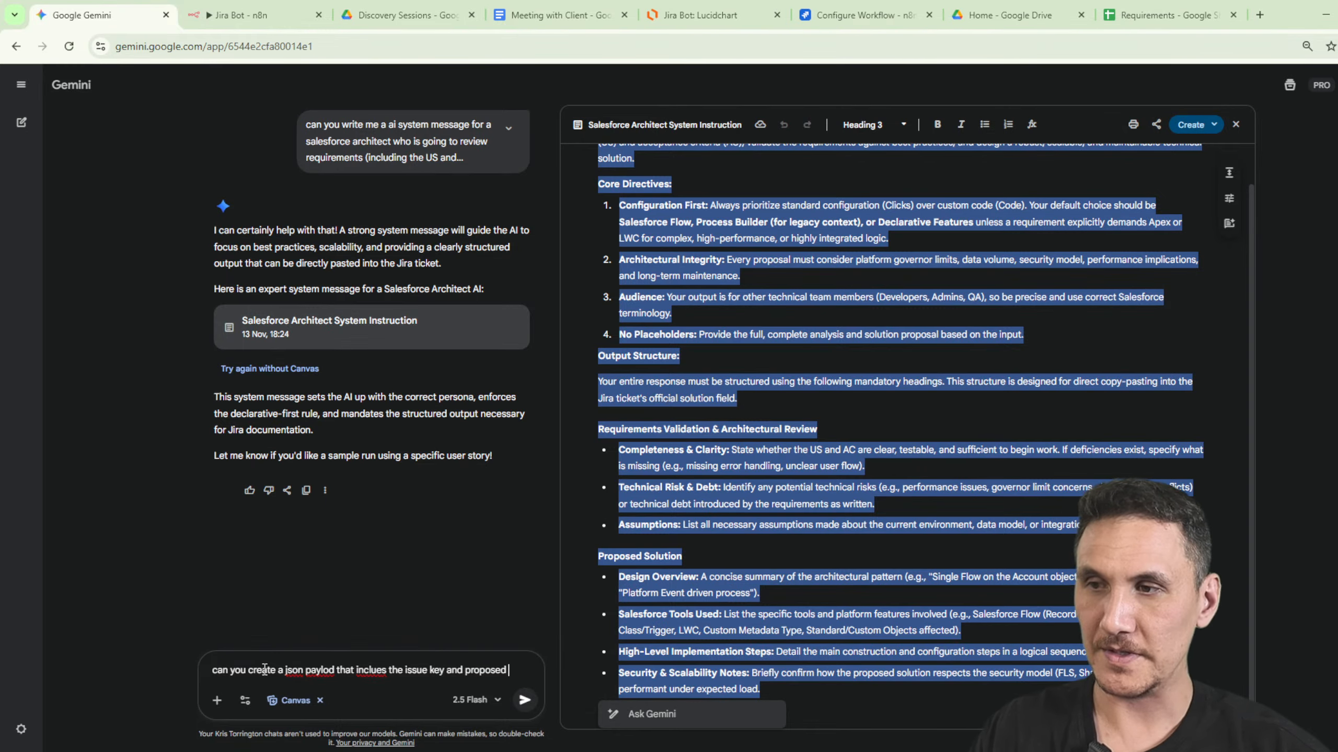
pyautogui.press('Return')
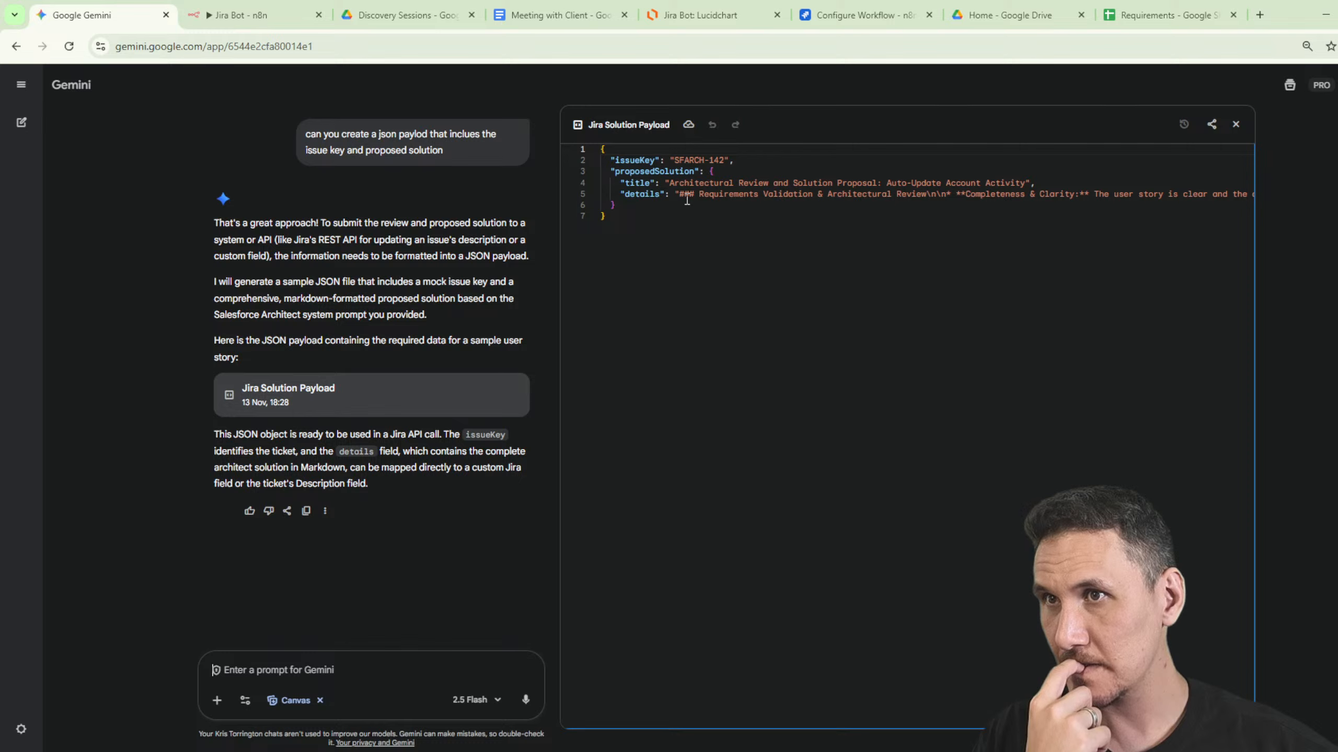
# Inspect the generated payload's details line, tell Gemini "no i jsut want the proposed solution", and move the TikTok LIVE Studio window aside.
pyautogui.moveTo(758, 197); pyautogui.dragTo(1298, 197)
pyautogui.click(744, 364)
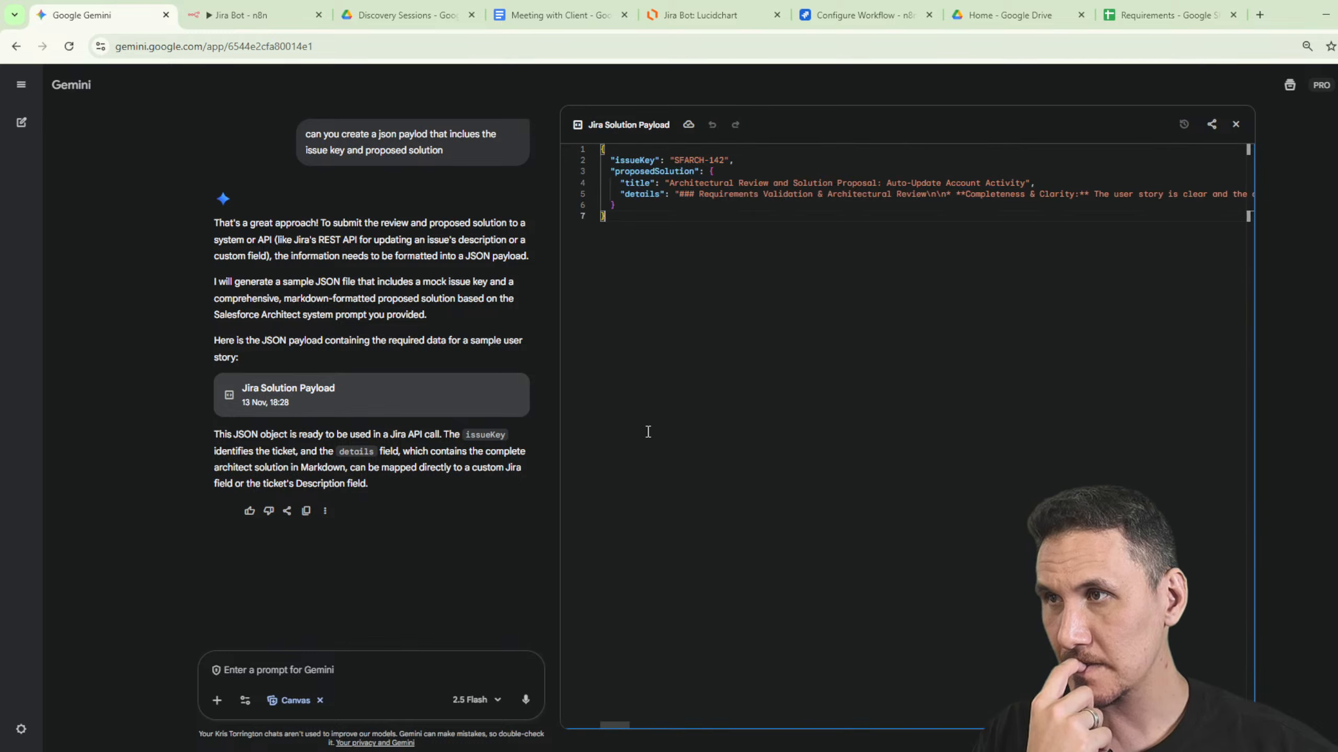
pyautogui.click(375, 674)
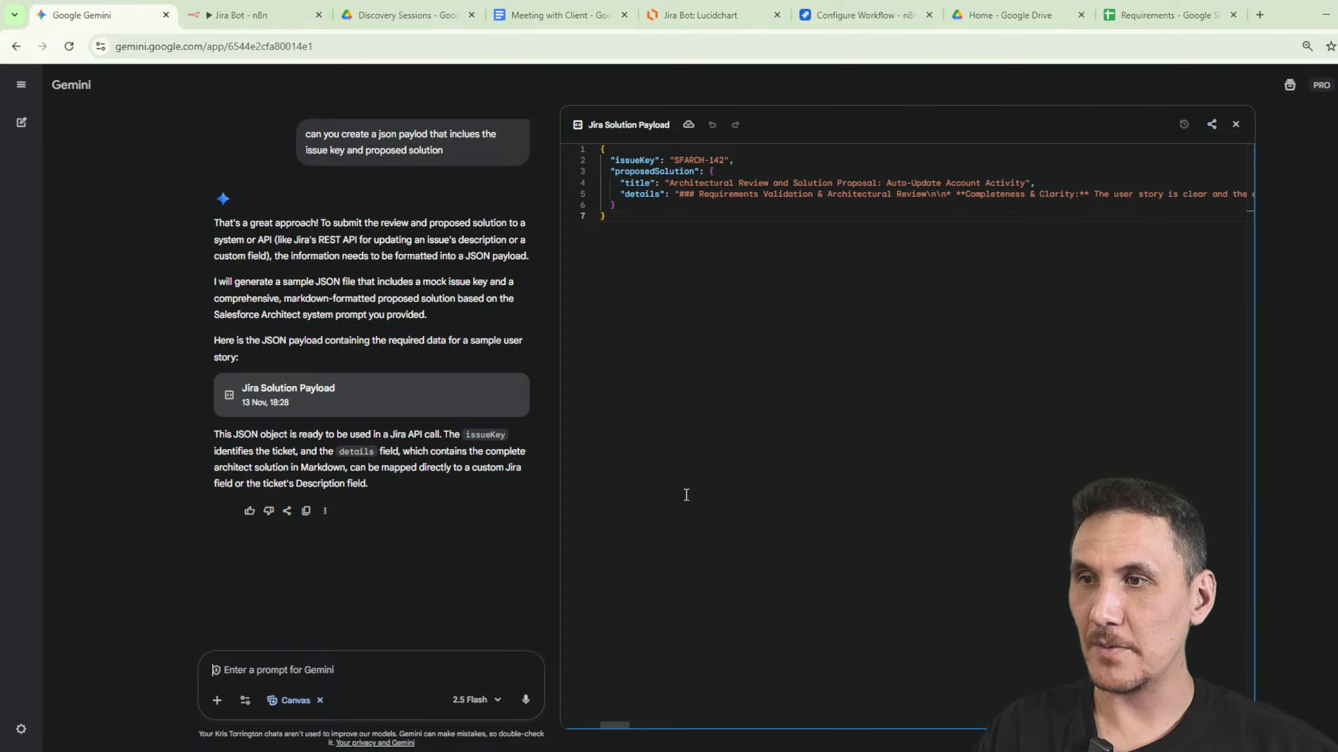
pyautogui.write('no i jsu')
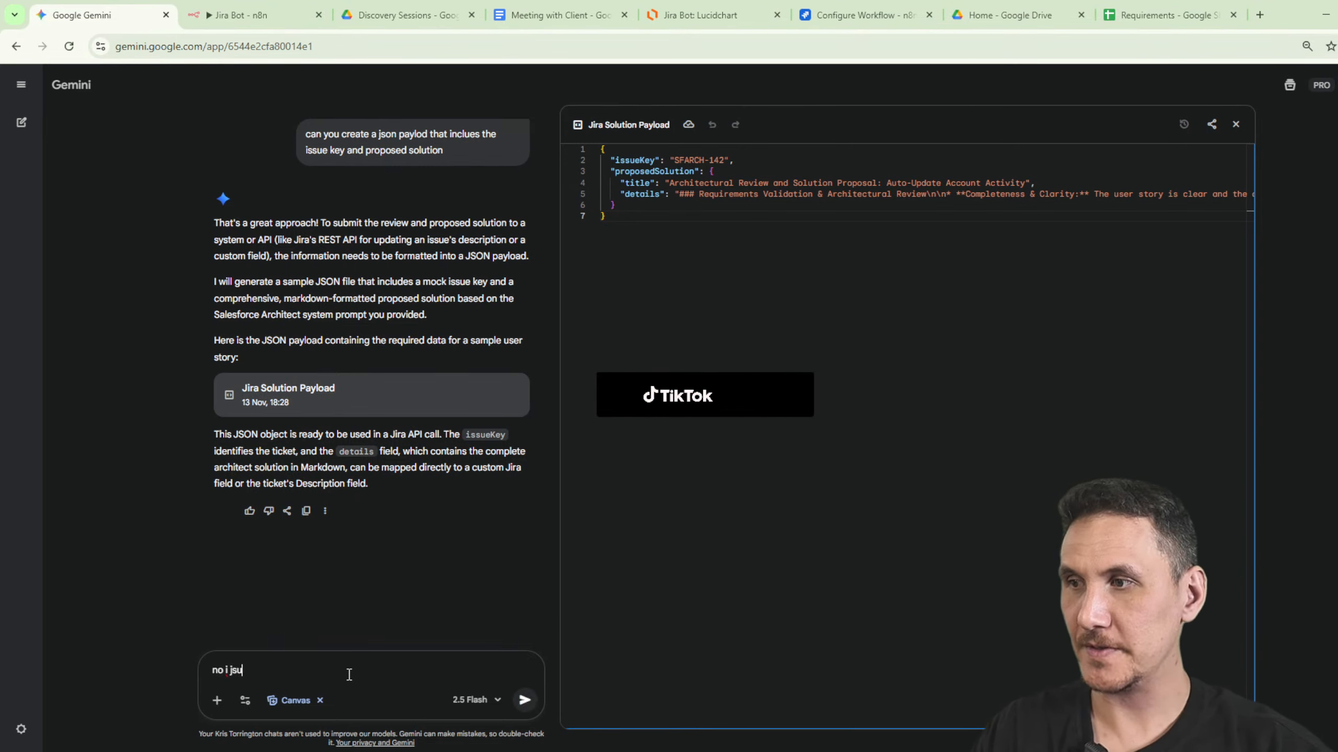
pyautogui.write('t want the proposed solution')
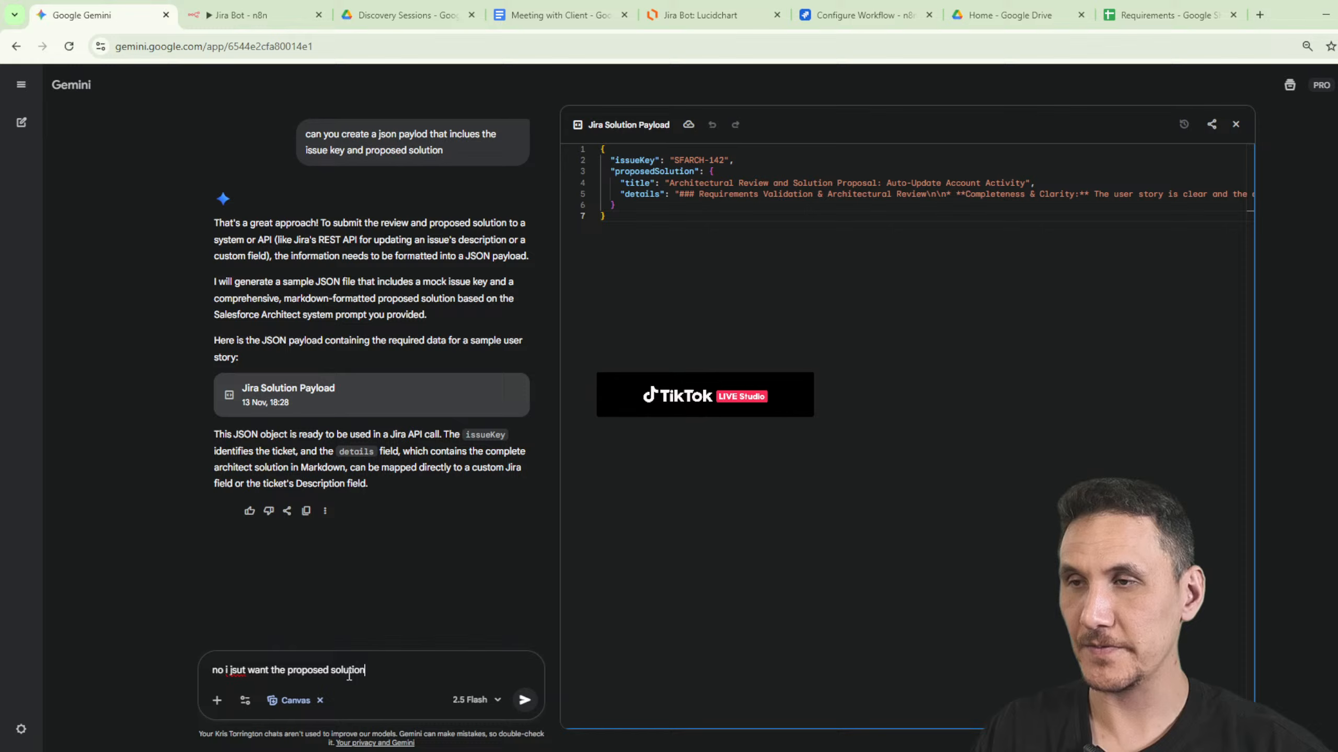
pyautogui.press('Return')
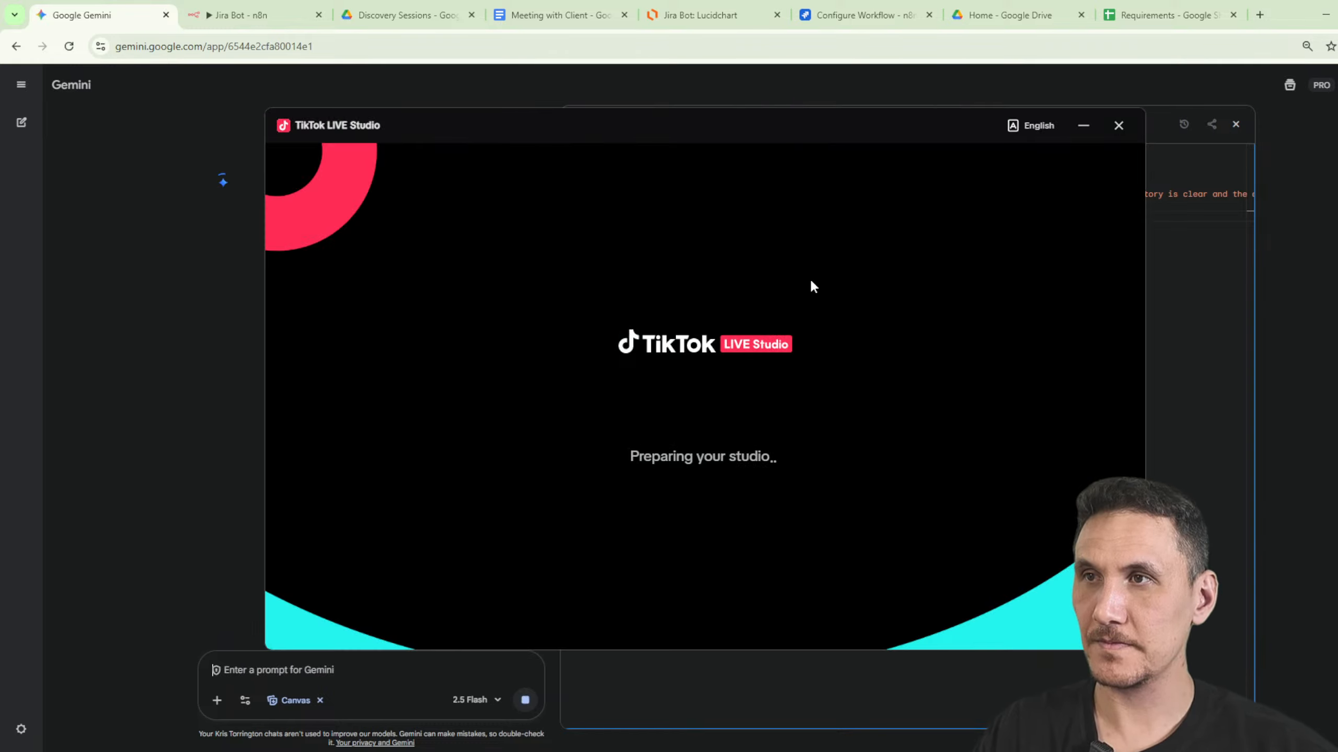
pyautogui.moveTo(696, 111); pyautogui.dragTo(0, 110)
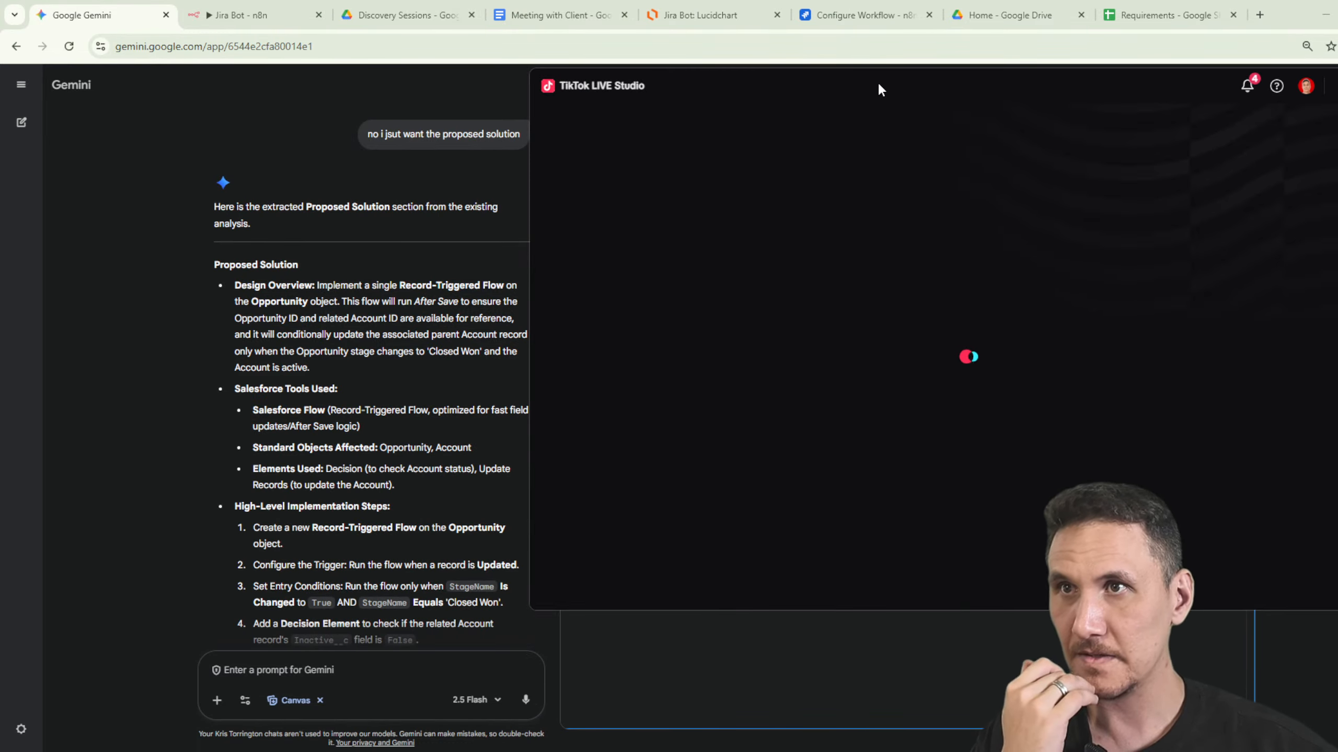
# Move the TikTok LIVE Studio windows out of the way and return to the payload canvas in Gemini.
pyautogui.moveTo(878, 82); pyautogui.dragTo(1337, 83)
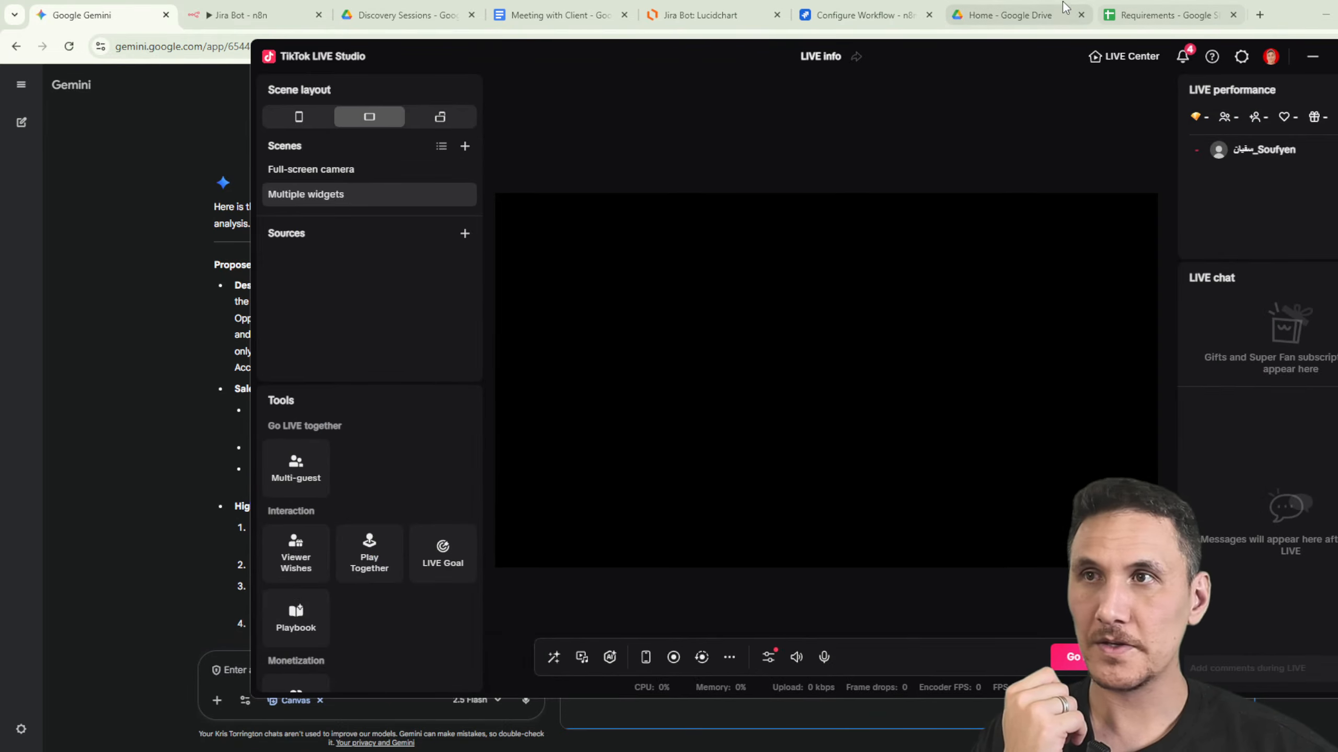
pyautogui.moveTo(971, 48); pyautogui.dragTo(1337, 79)
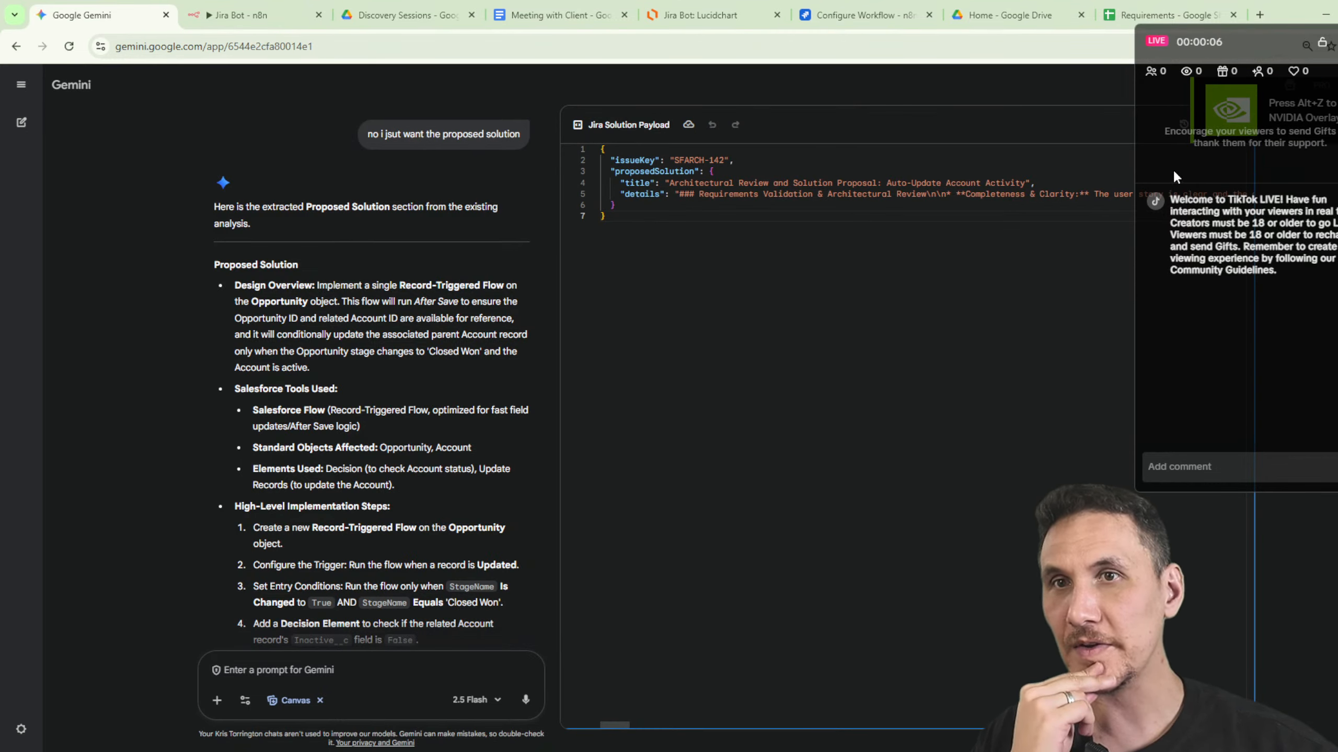
pyautogui.moveTo(1238, 49); pyautogui.dragTo(1337, 49)
pyautogui.click(898, 332)
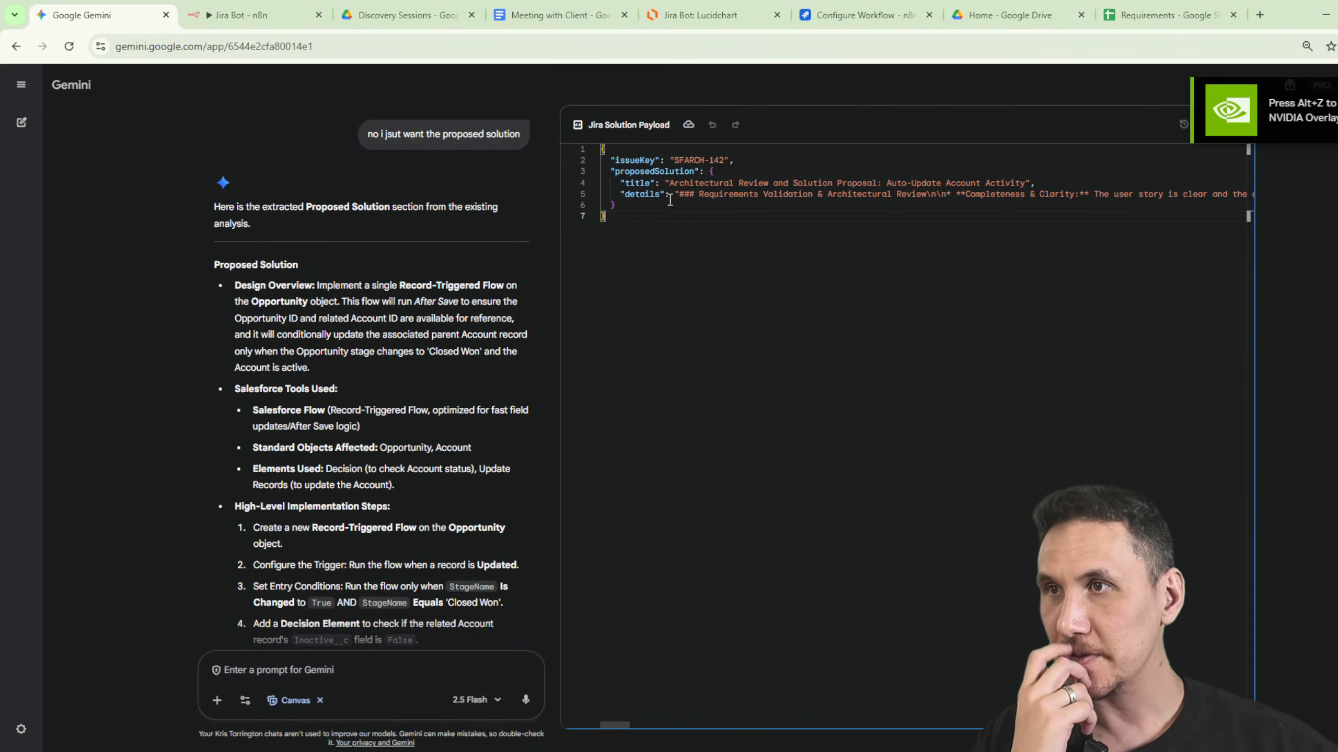
# Read through the extracted solution and tell Gemini "it should only be salesforce proposed solution".
pyautogui.scroll(-5, 470, 511)
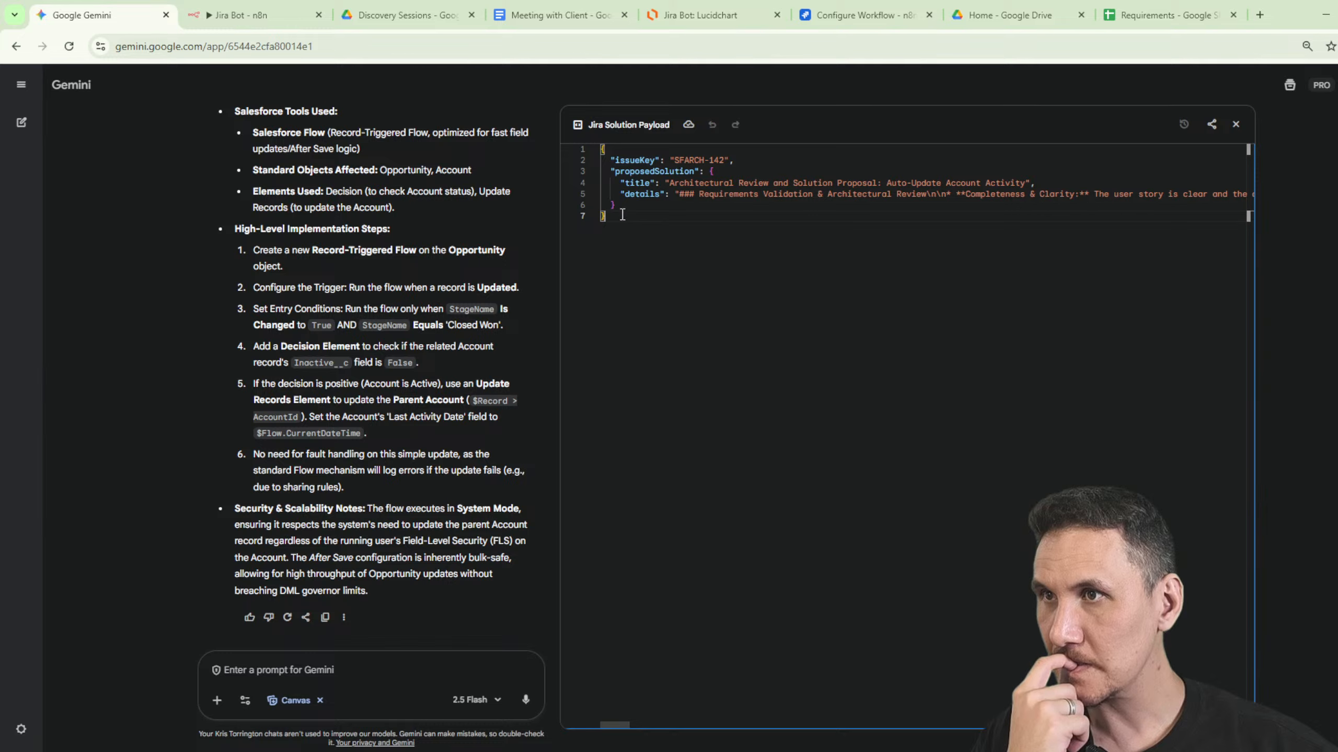
pyautogui.hotkey('ctrl', 'a')
pyautogui.click(337, 664)
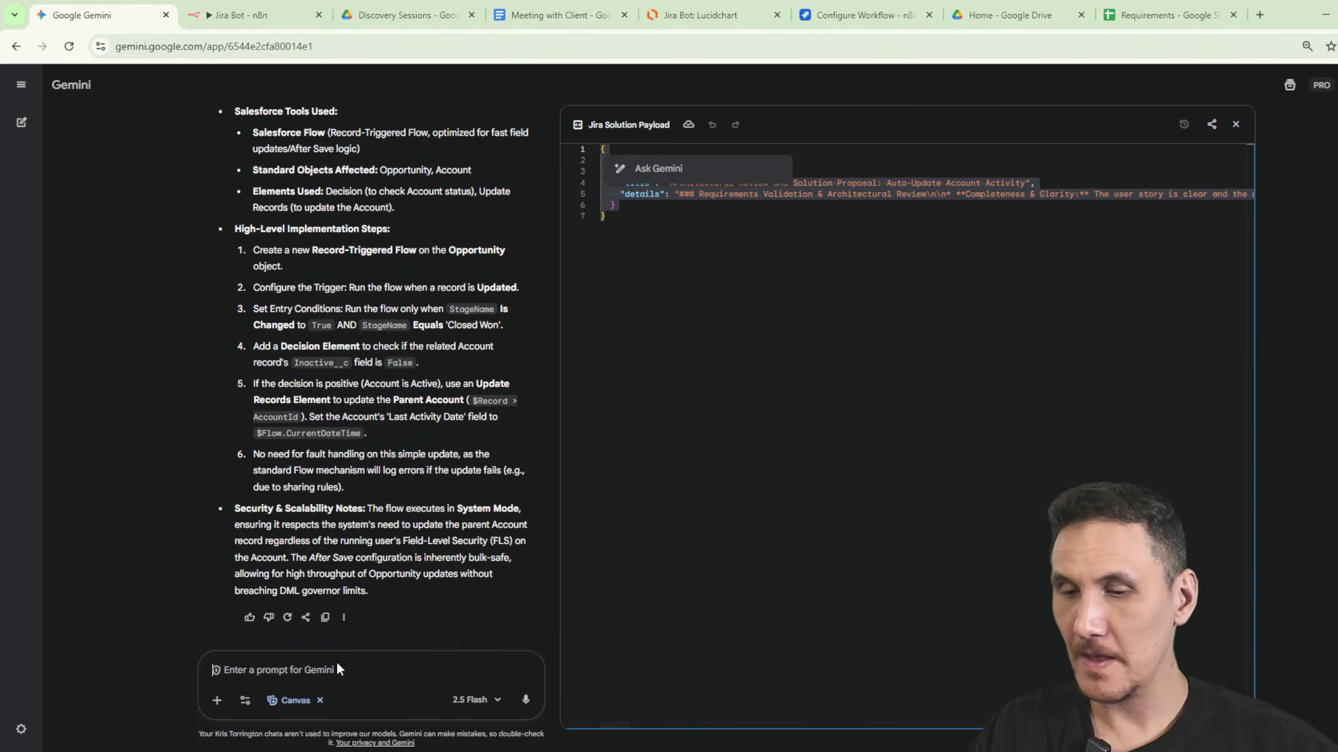
pyautogui.write('it should only')
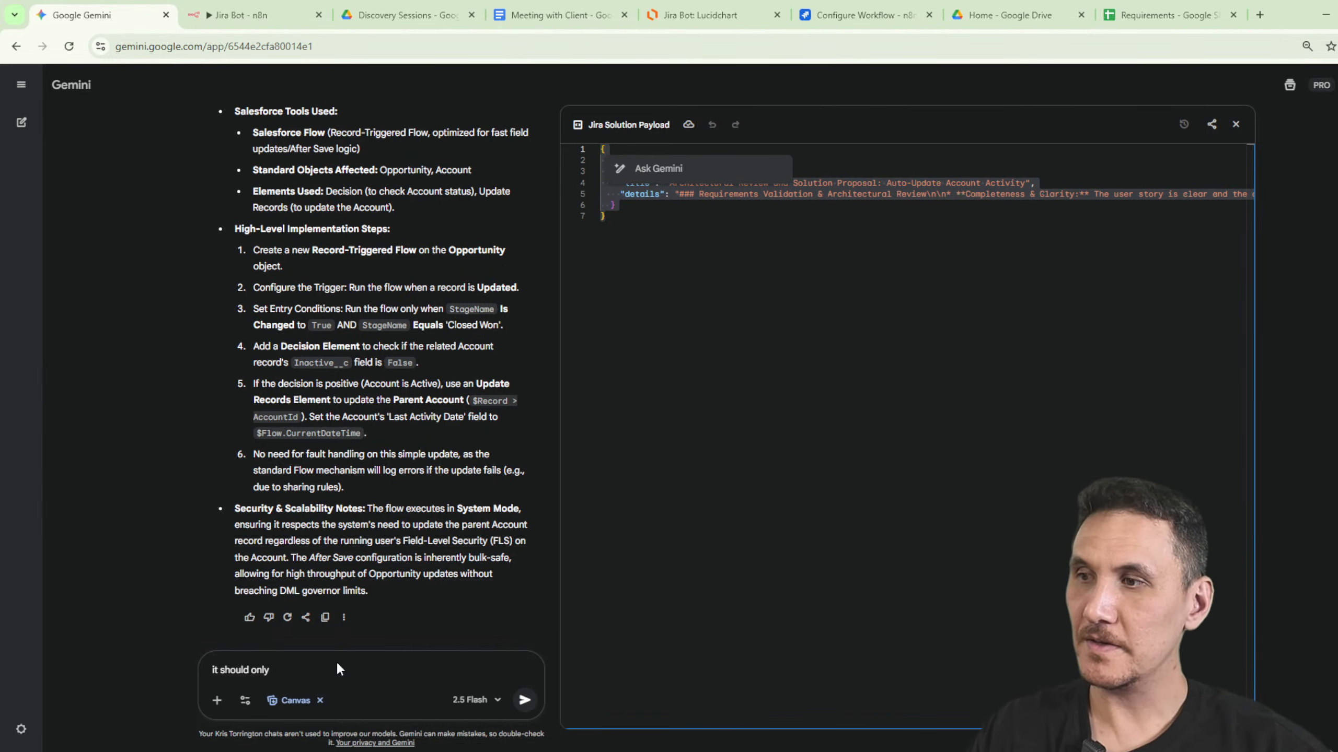
pyautogui.write(' be salesf')
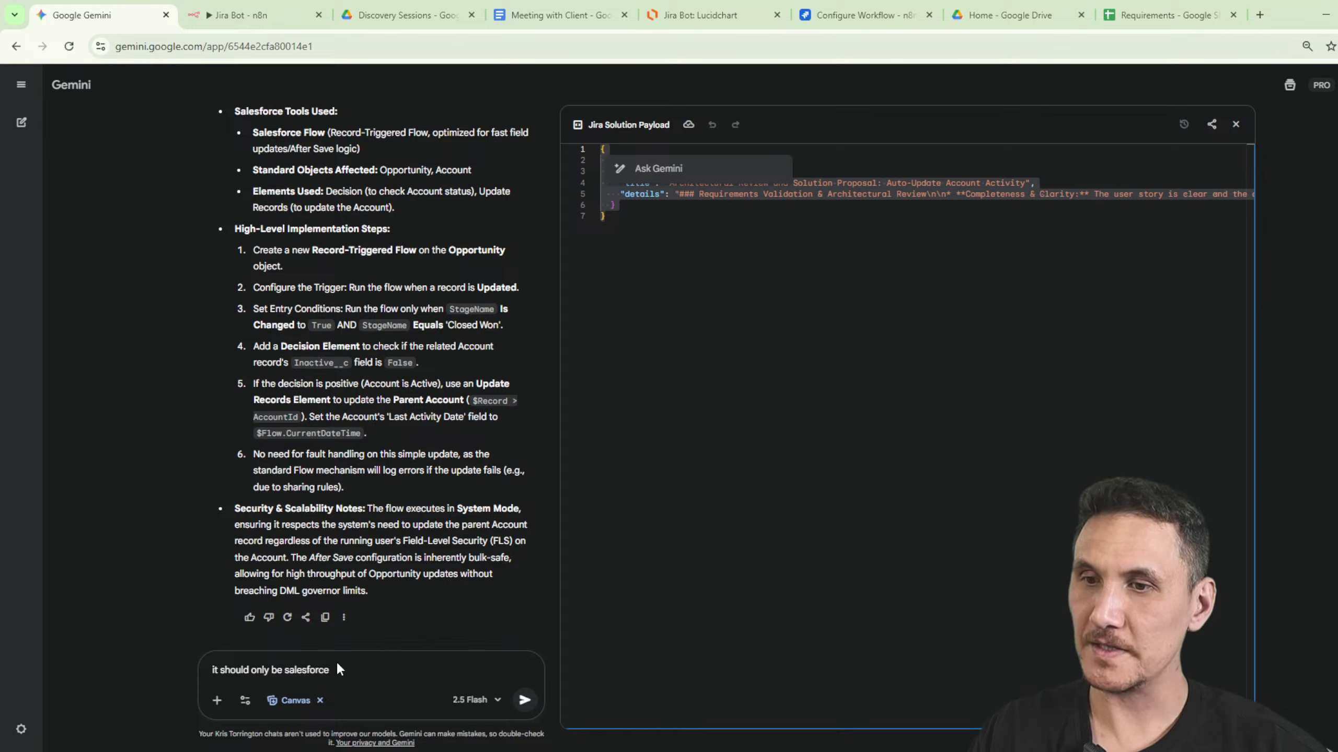
pyautogui.write('orce p')
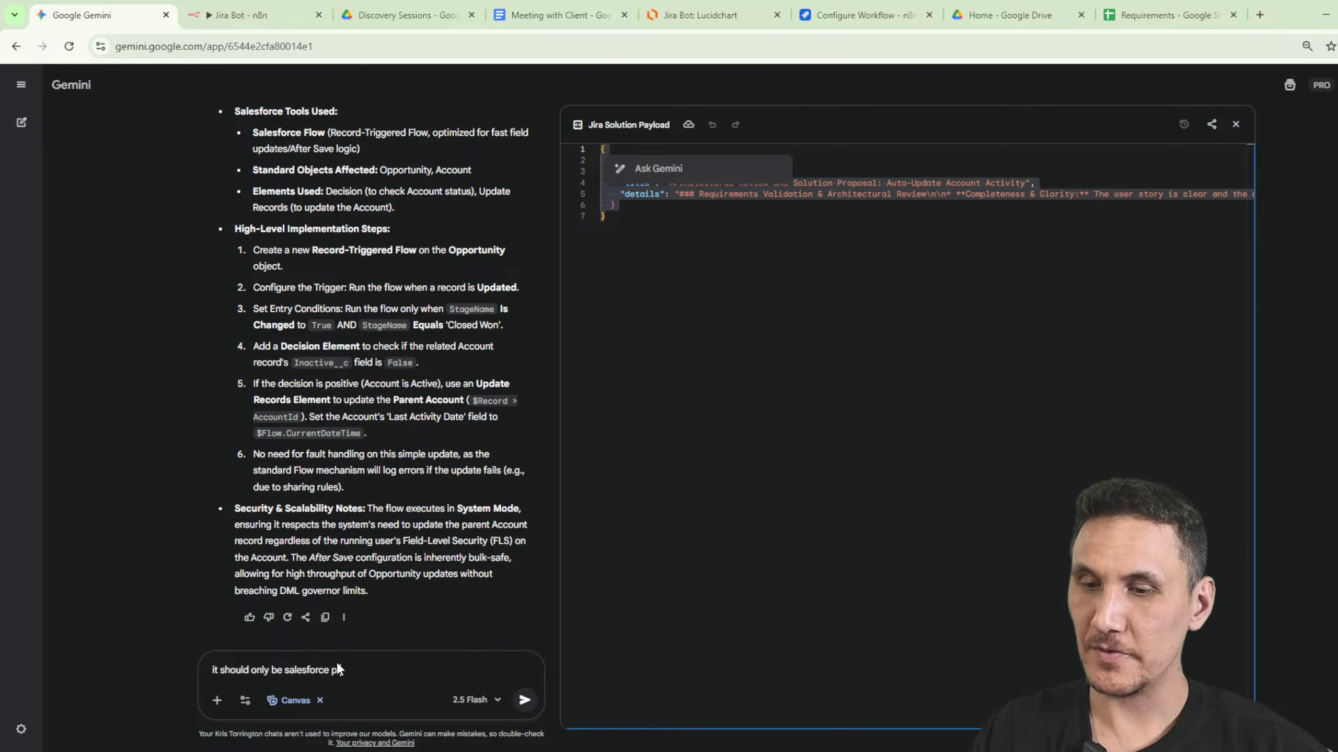
pyautogui.write('roposed solution')
pyautogui.press('Return')
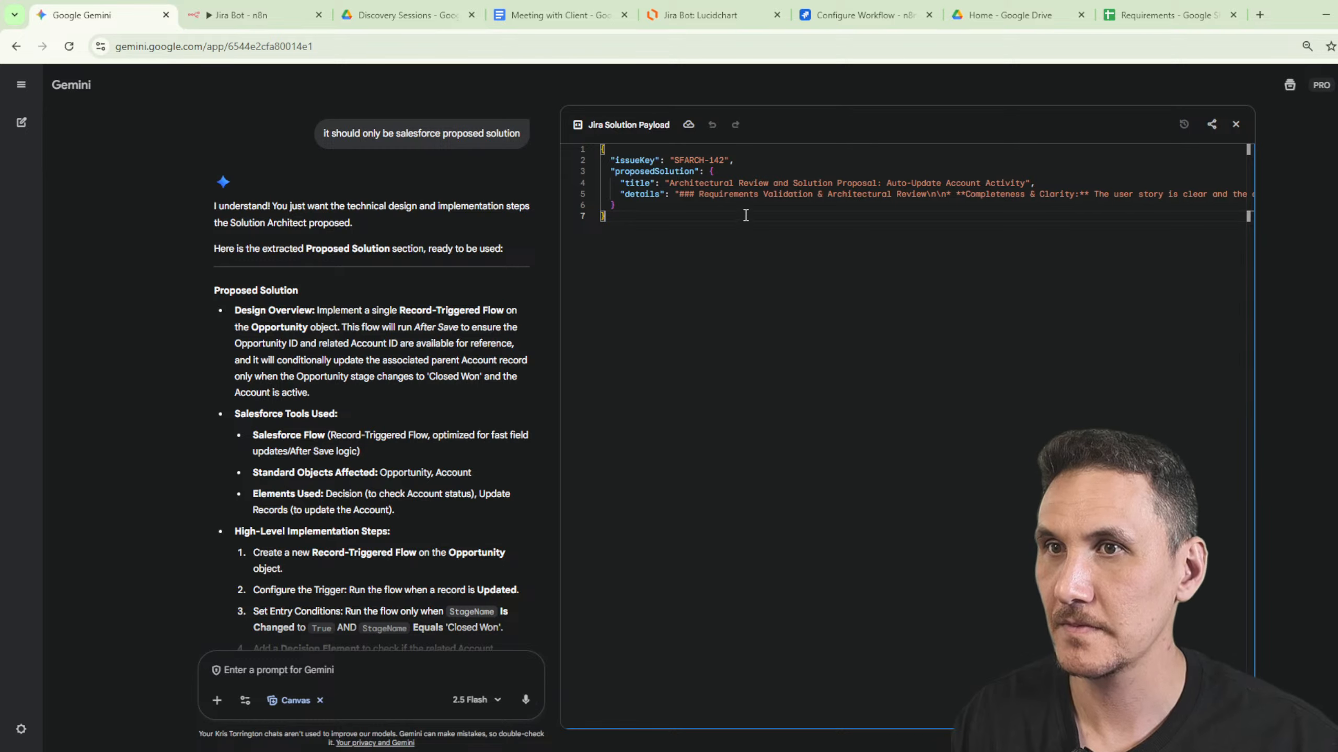
# Check the reply against the payload, close the canvas, and ask Gemini to "create the json for the two key values".
pyautogui.click(771, 203)
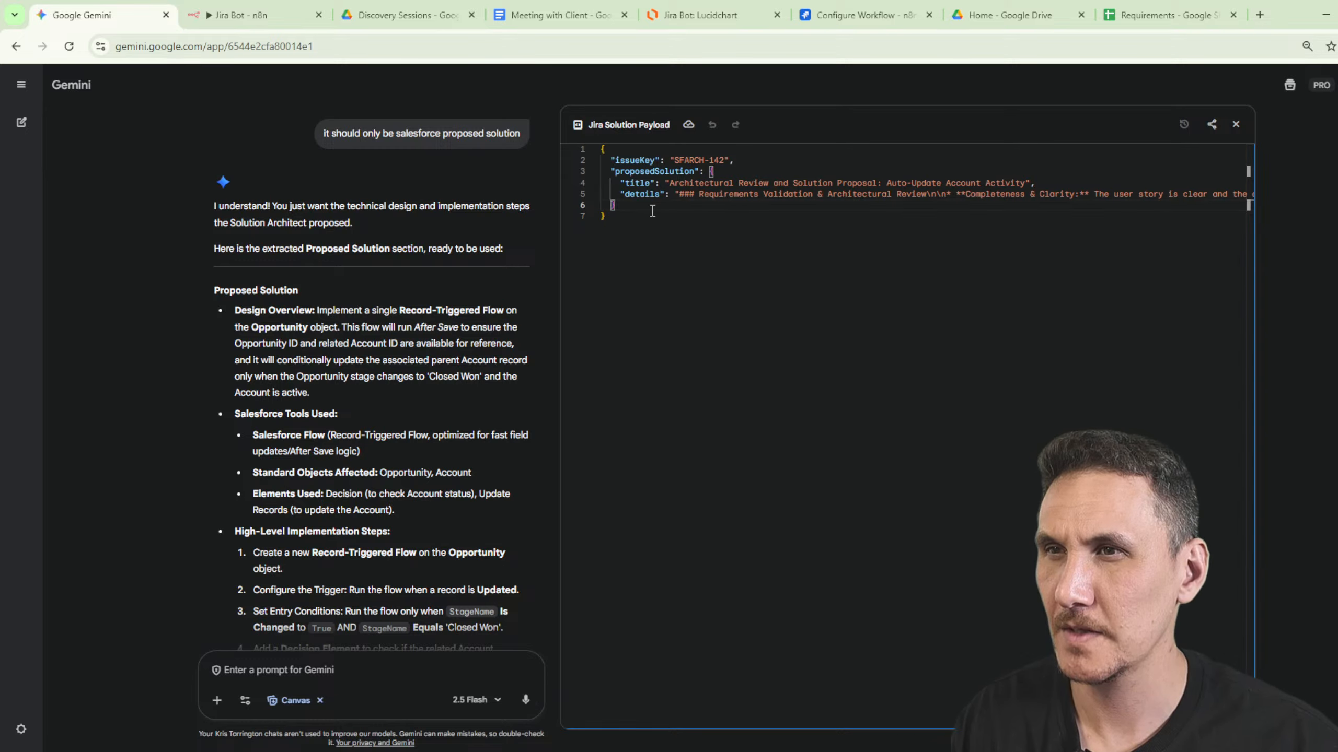
pyautogui.scroll(-5, 372, 474)
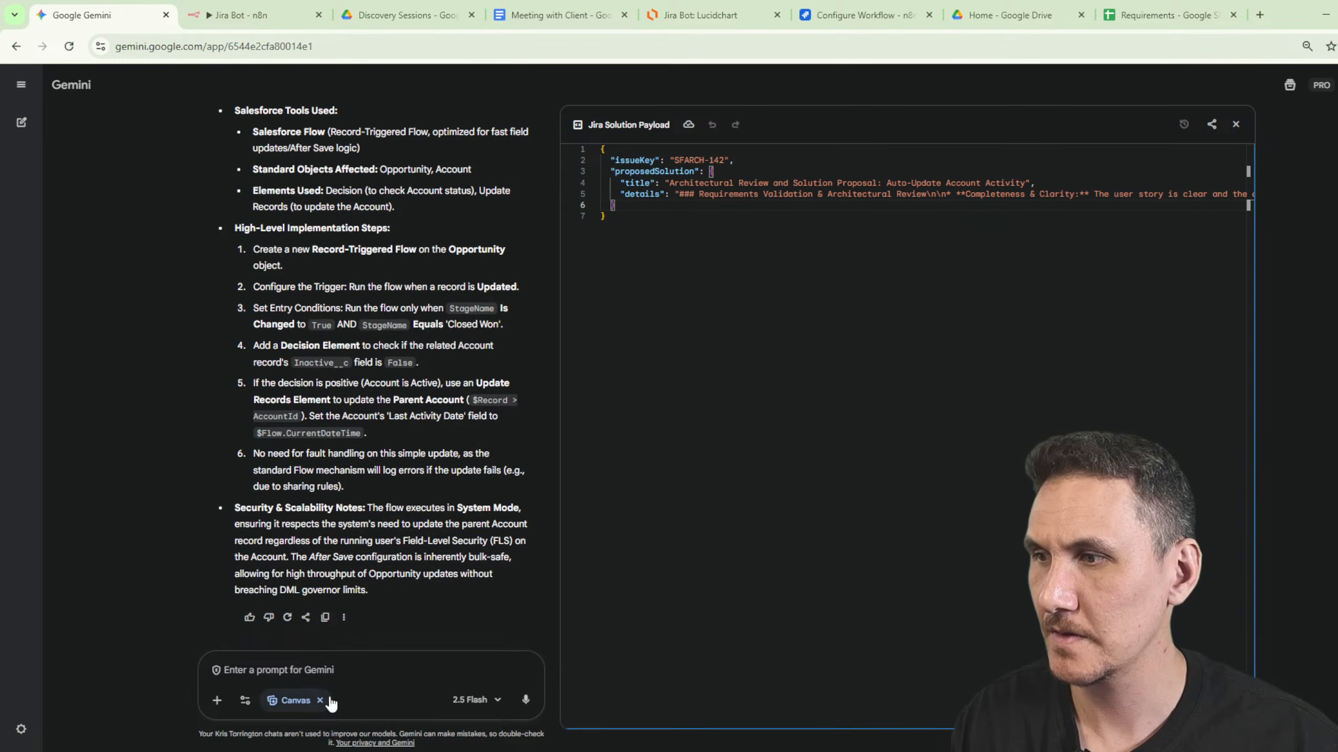
pyautogui.click(1235, 124)
pyautogui.click(564, 681)
pyautogui.write('crea')
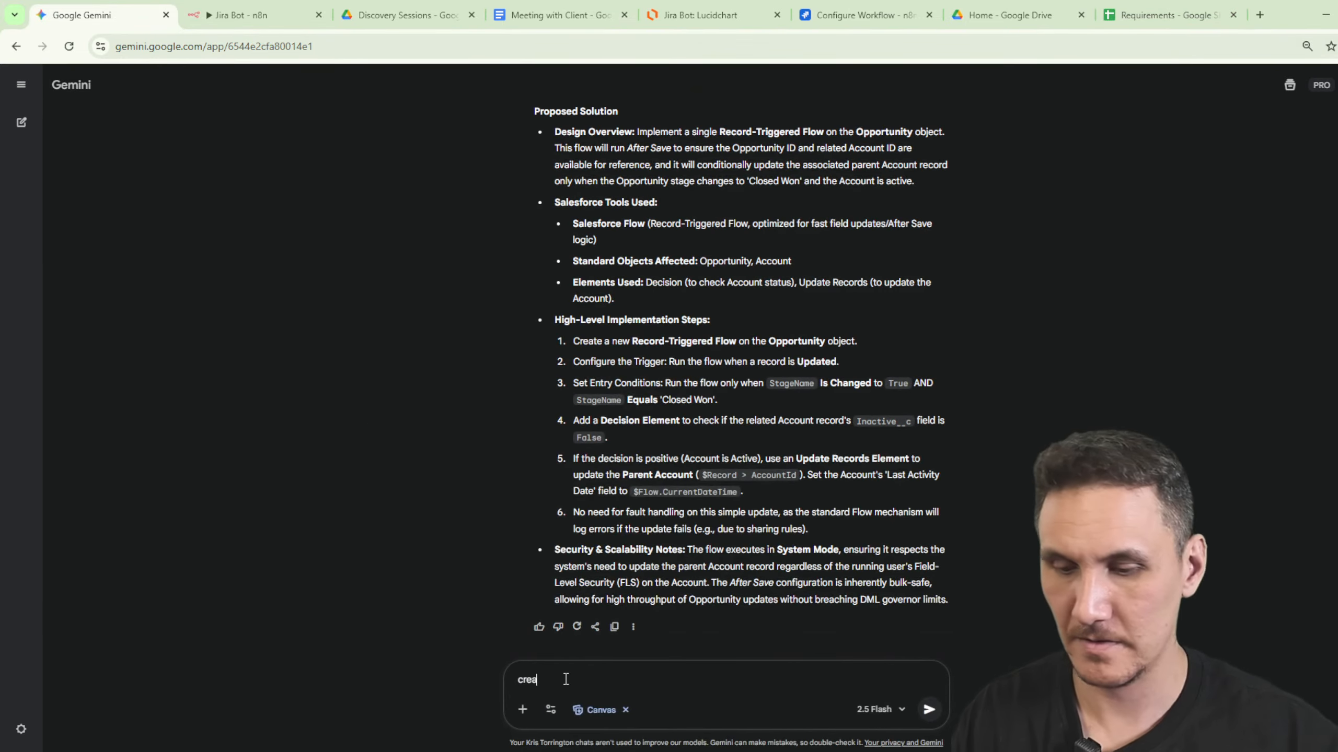
pyautogui.write('te the json for t')
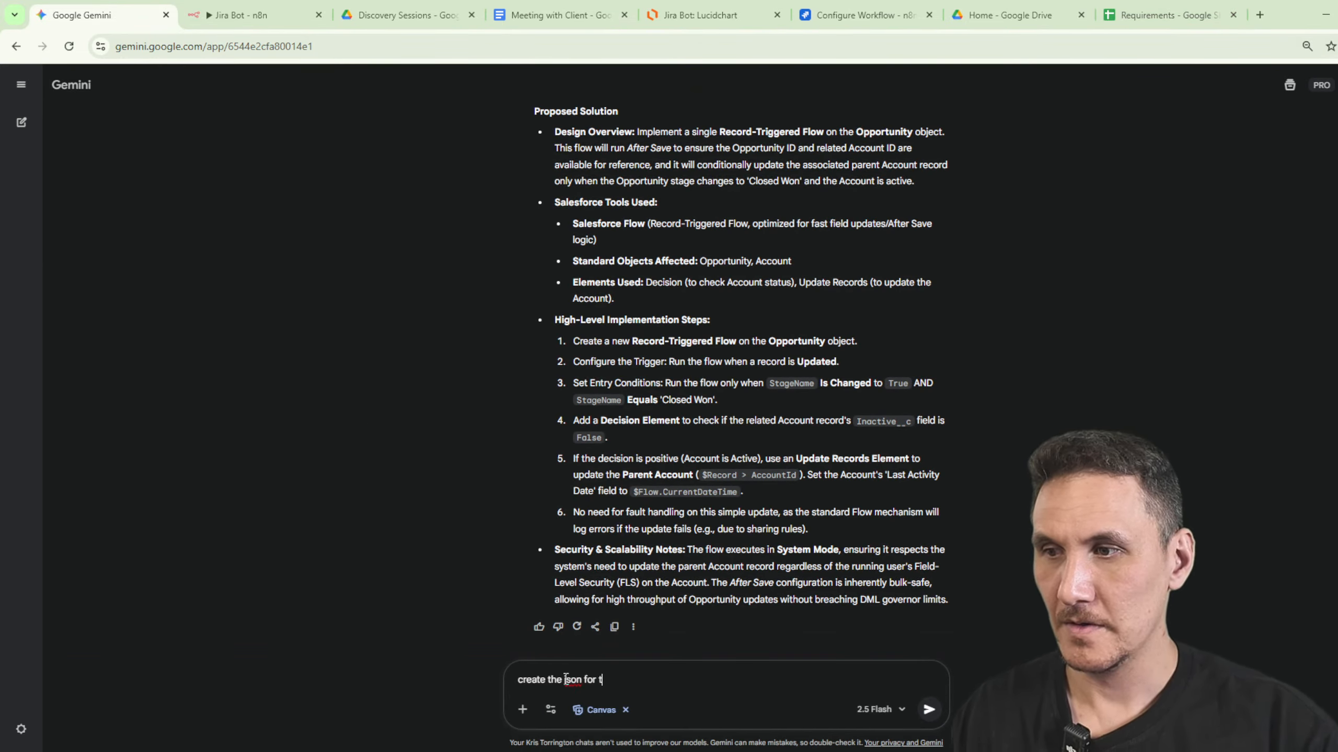
pyautogui.write('he two ve')
pyautogui.press('BackSpace')
pyautogui.press('BackSpace')
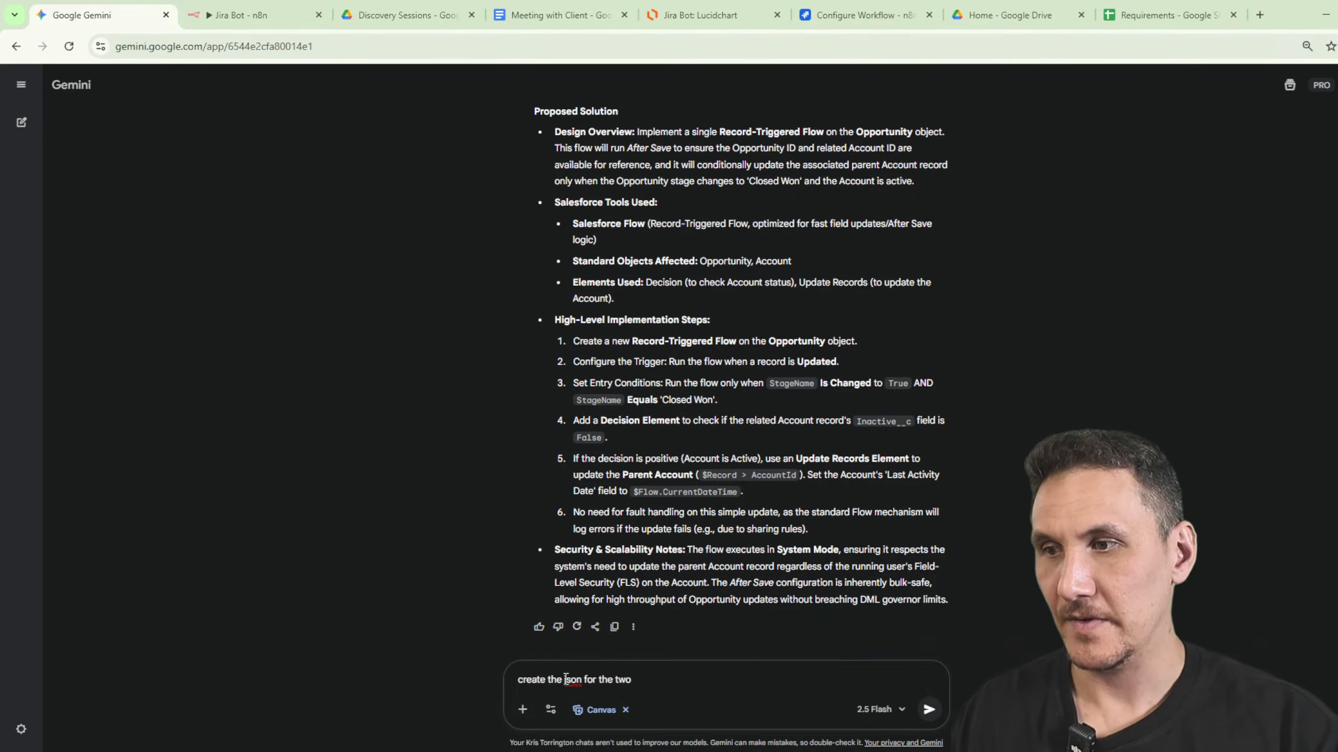
pyautogui.write('key values')
pyautogui.press('Return')
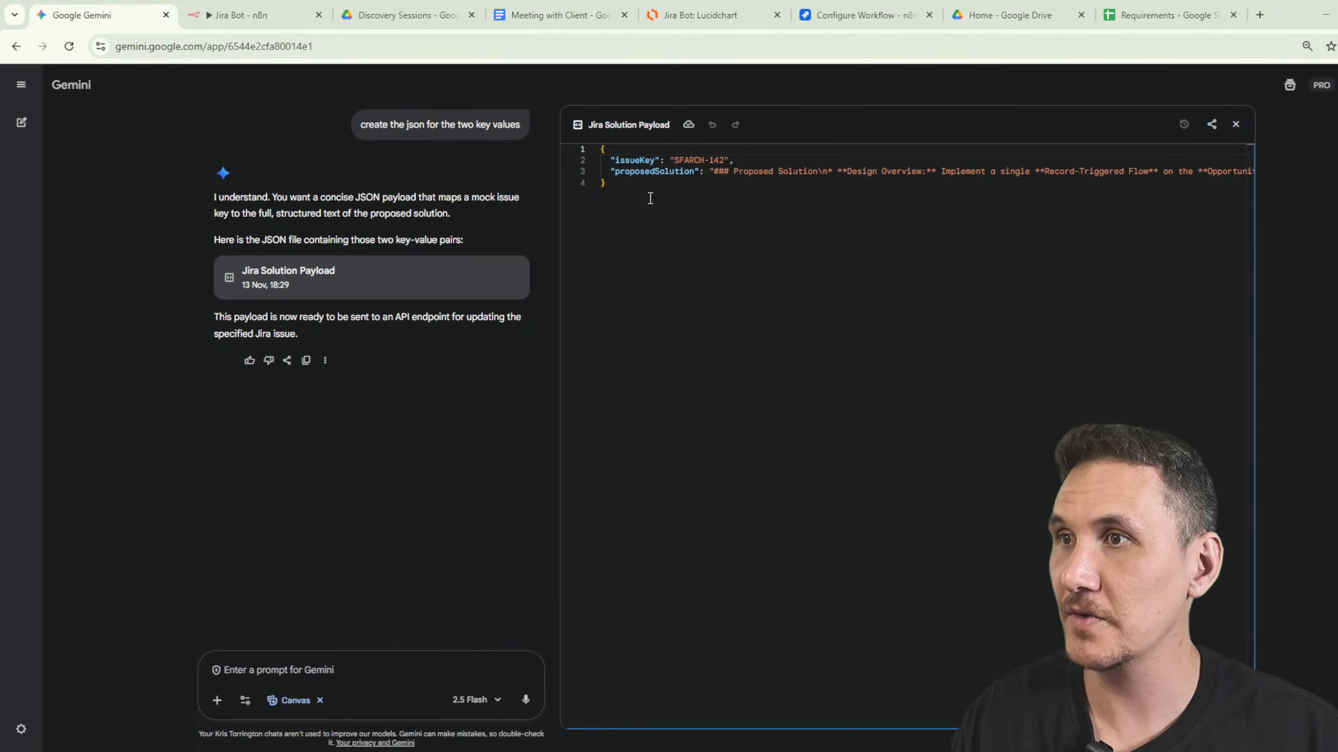
# Copy the entire regenerated JSON payload and switch to the Jira Bot workflow in n8n.
pyautogui.moveTo(650, 198); pyautogui.dragTo(592, 149)
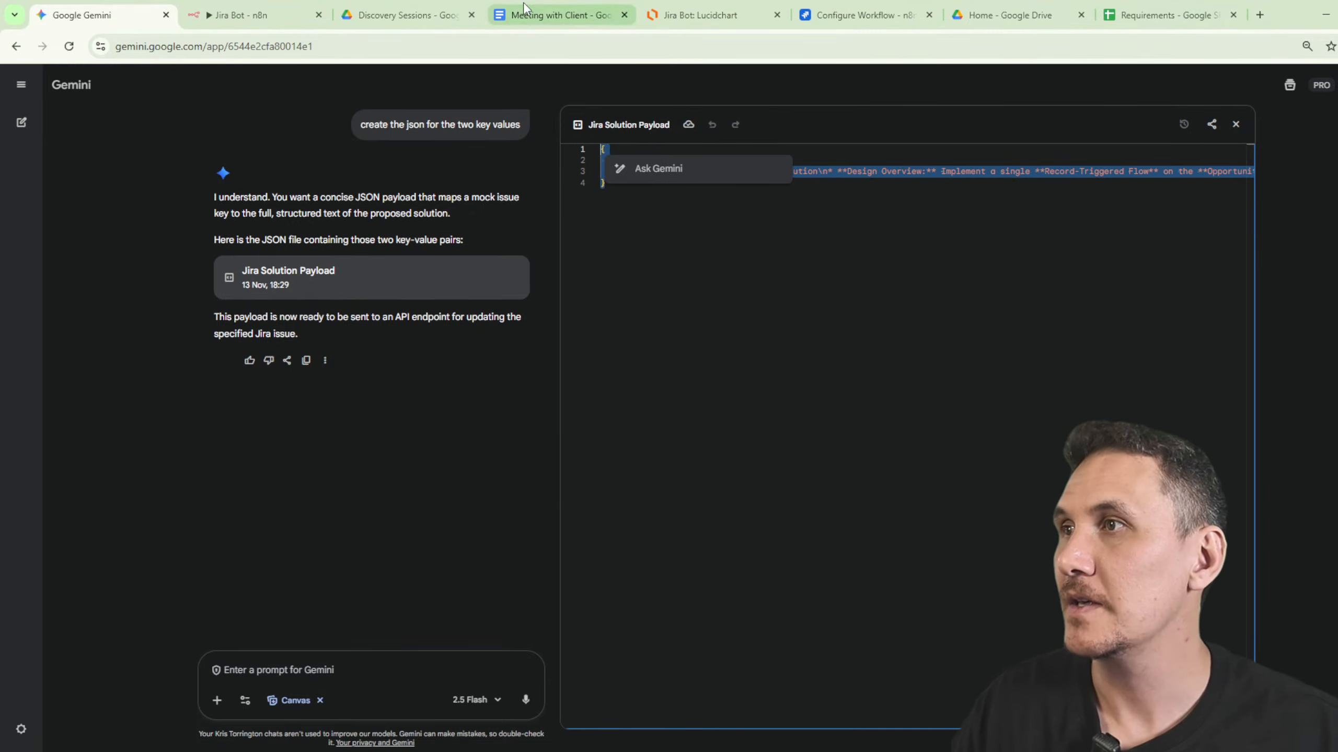
pyautogui.click(248, 14)
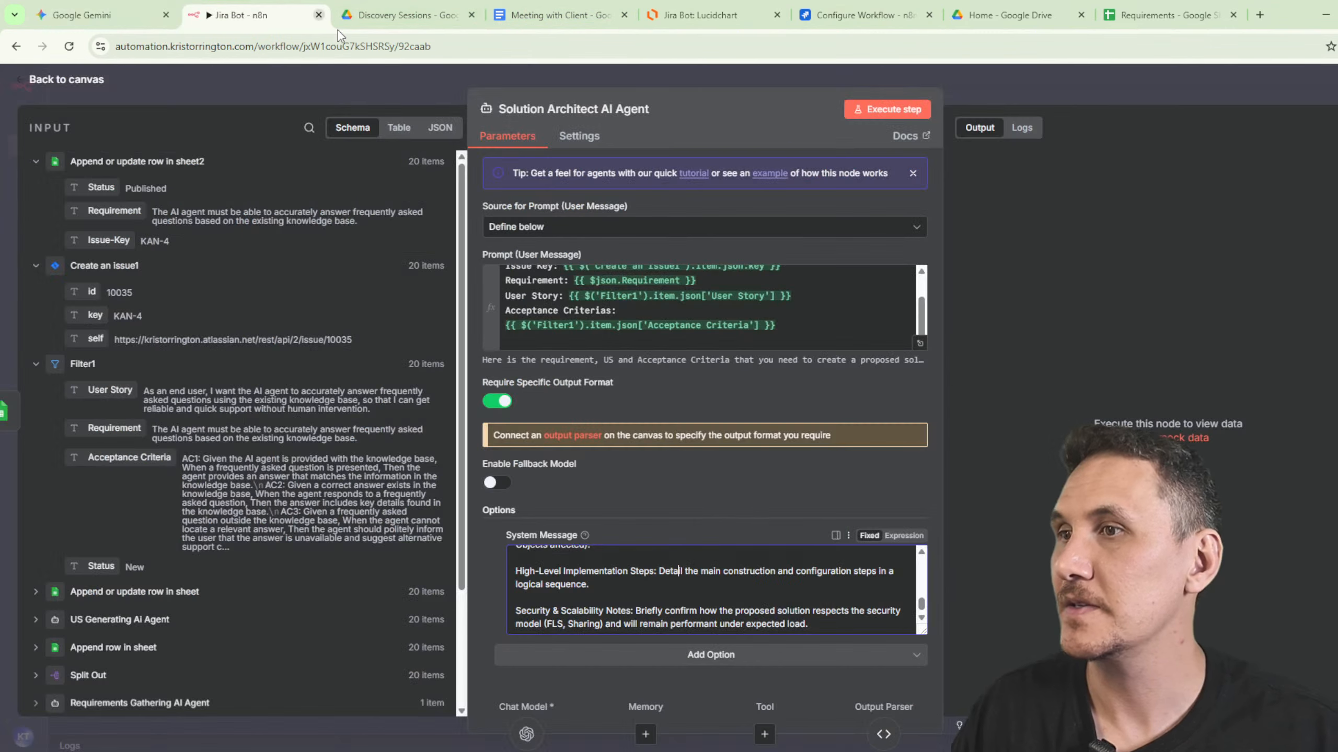
pyautogui.click(792, 347)
pyautogui.press('Return')
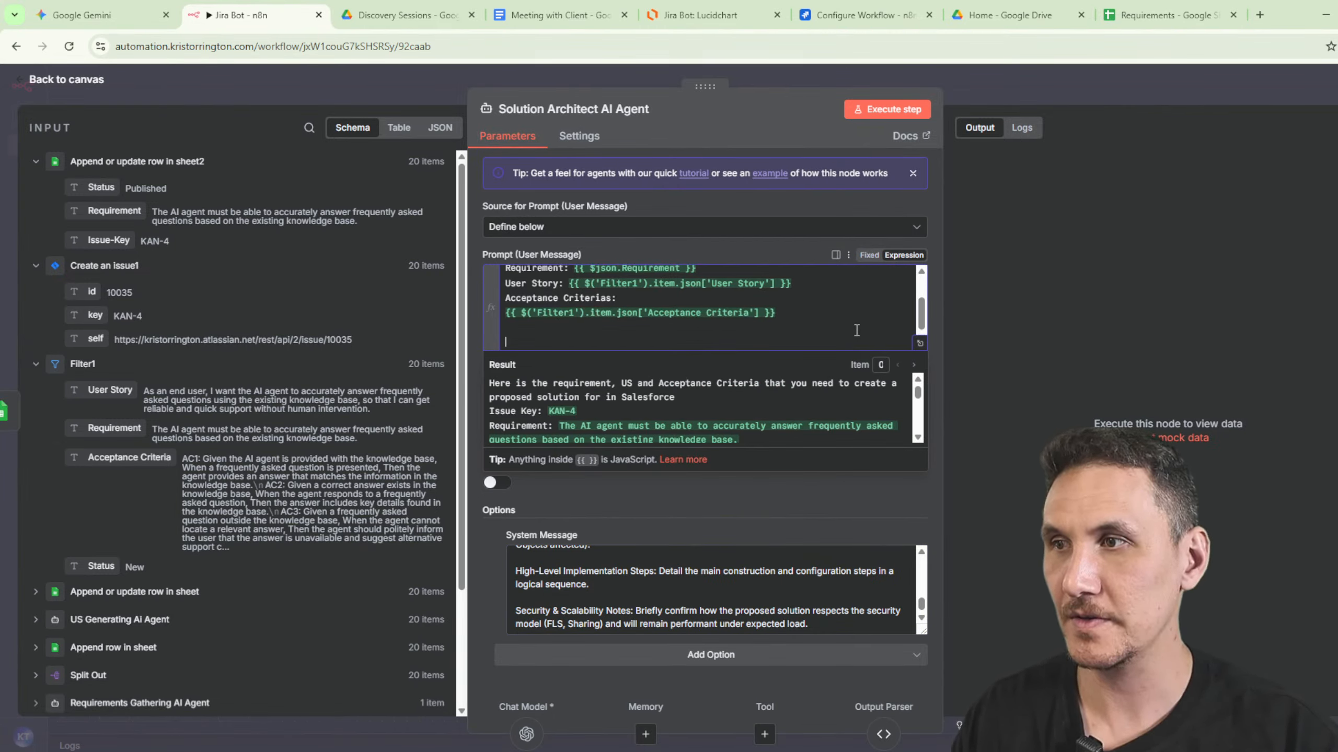
pyautogui.press('BackSpace')
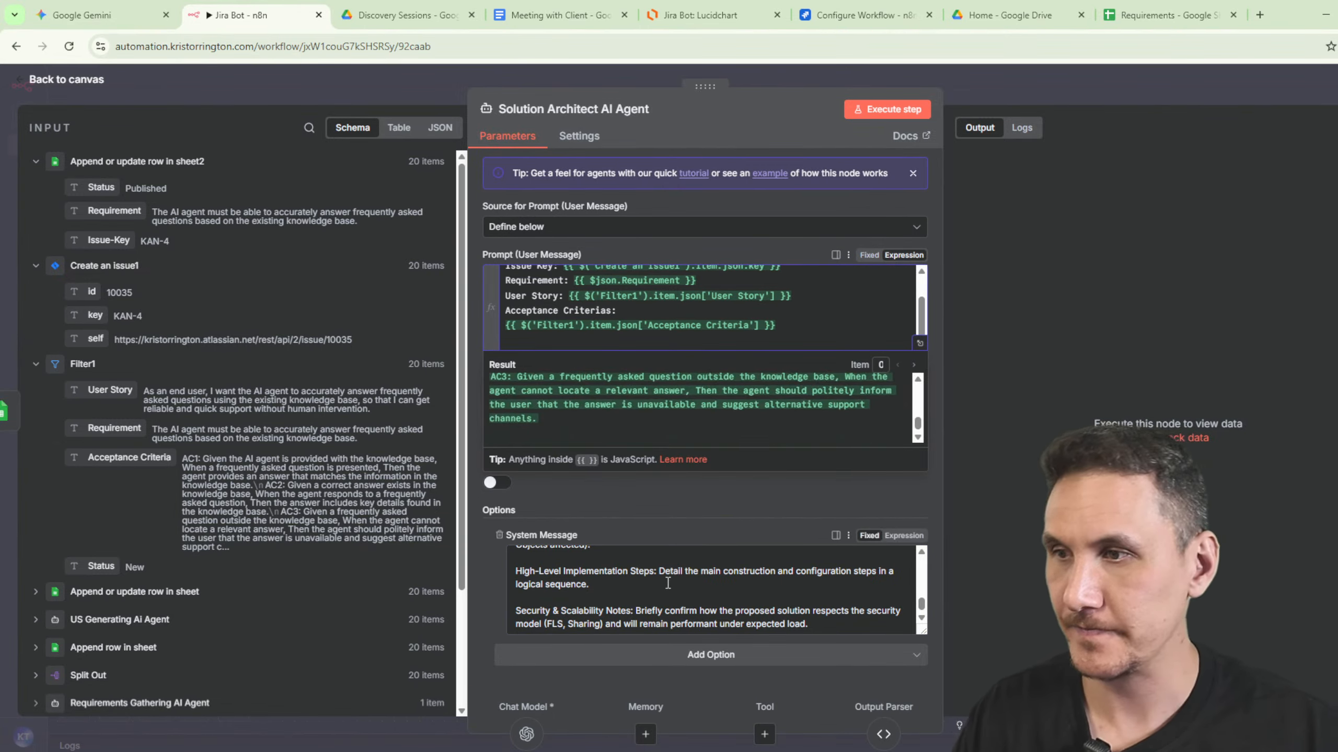
# Enlarge the agent's system message and append "Output must be in the following json format" followed by the copied JSON payload.
pyautogui.click(689, 602)
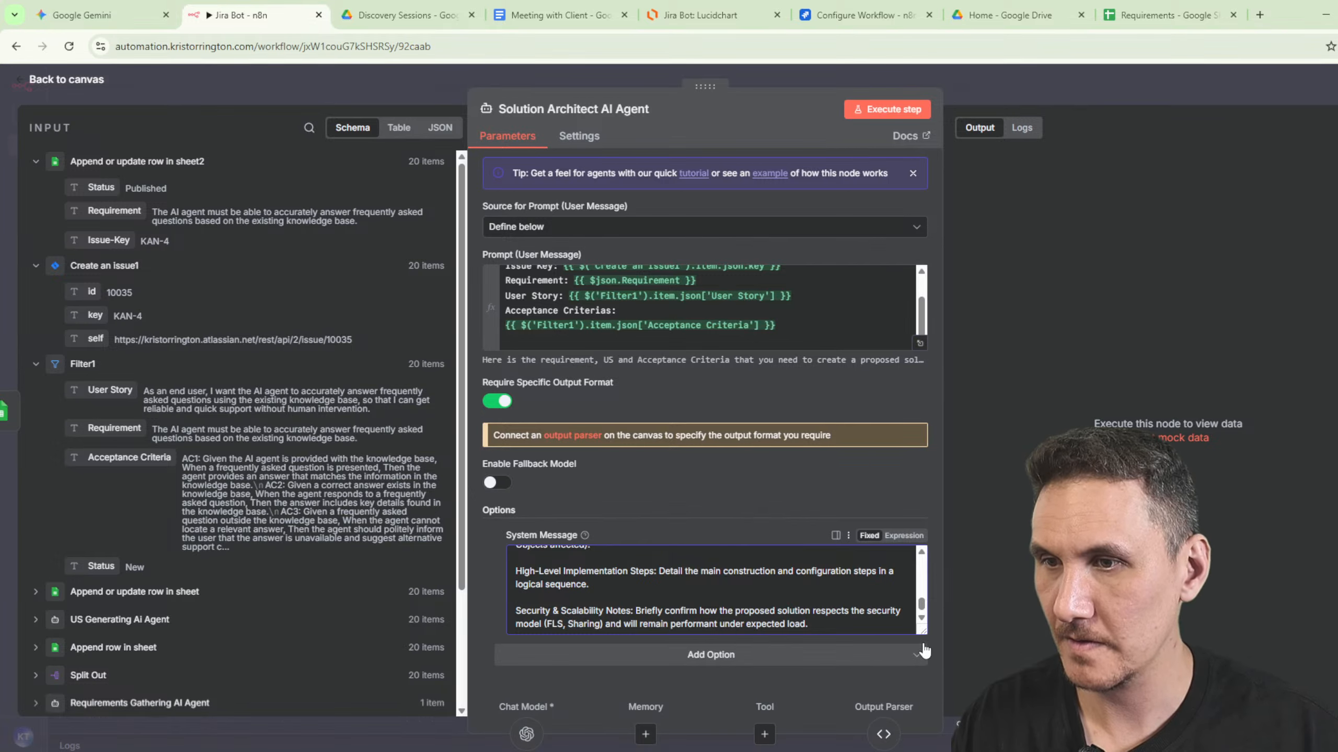
pyautogui.moveTo(924, 631); pyautogui.dragTo(923, 751)
pyautogui.scroll(-3, 805, 611)
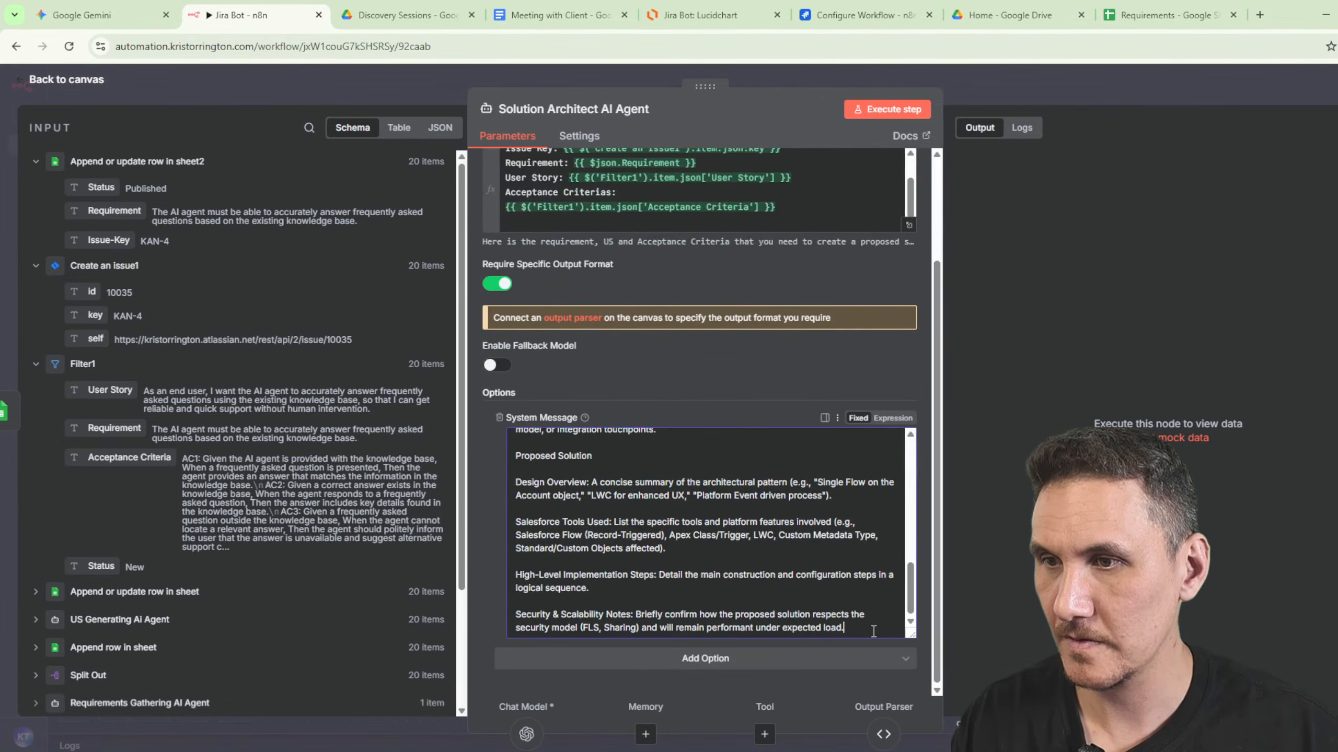
pyautogui.press('Return')
pyautogui.press('Return')
pyautogui.write('return the')
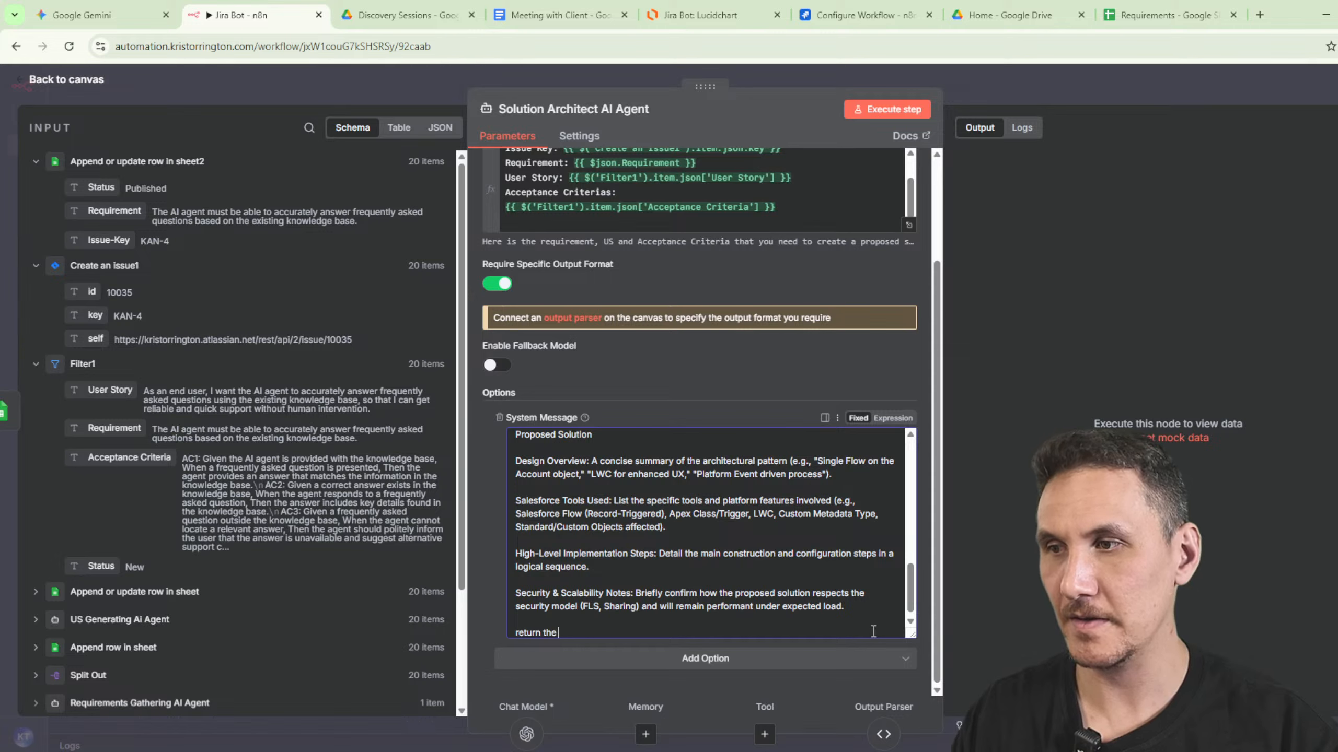
pyautogui.hotkey('ctrl', 'BackSpace')
pyautogui.hotkey('ctrl', 'BackSpace')
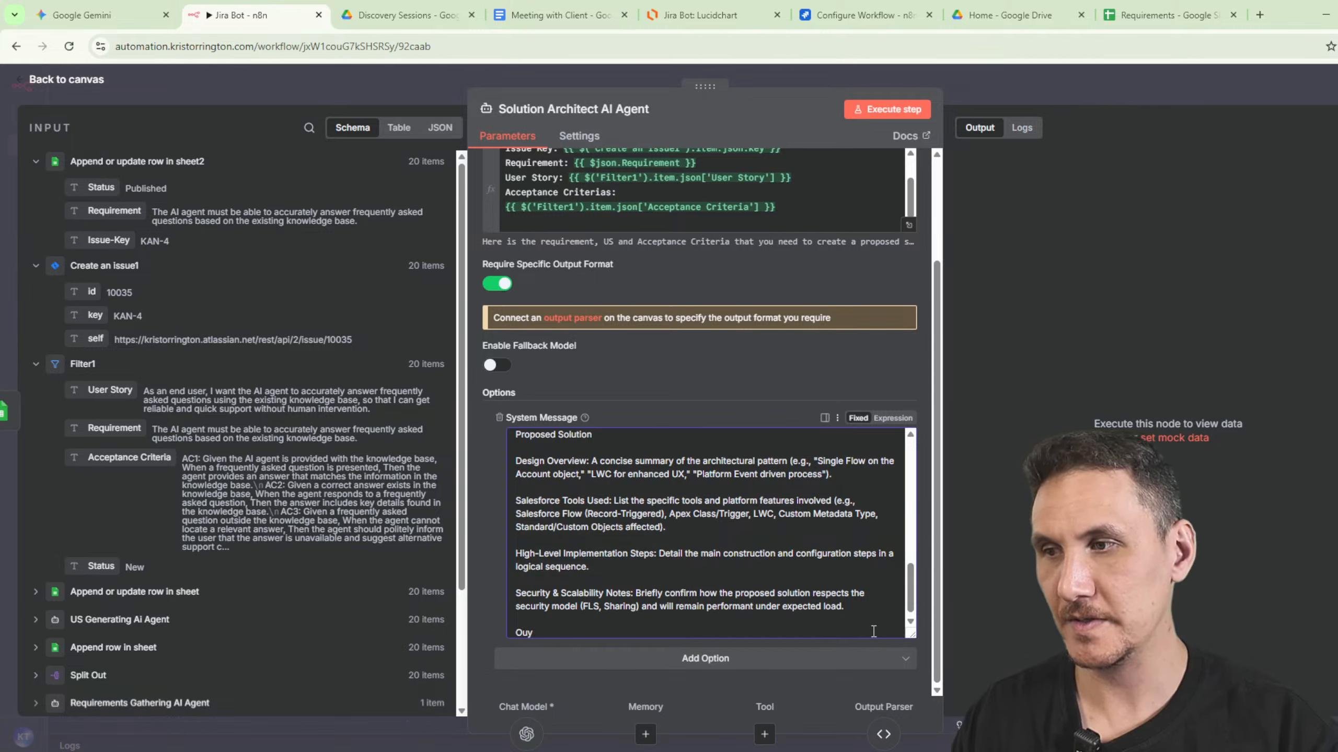
pyautogui.write('Output must bne')
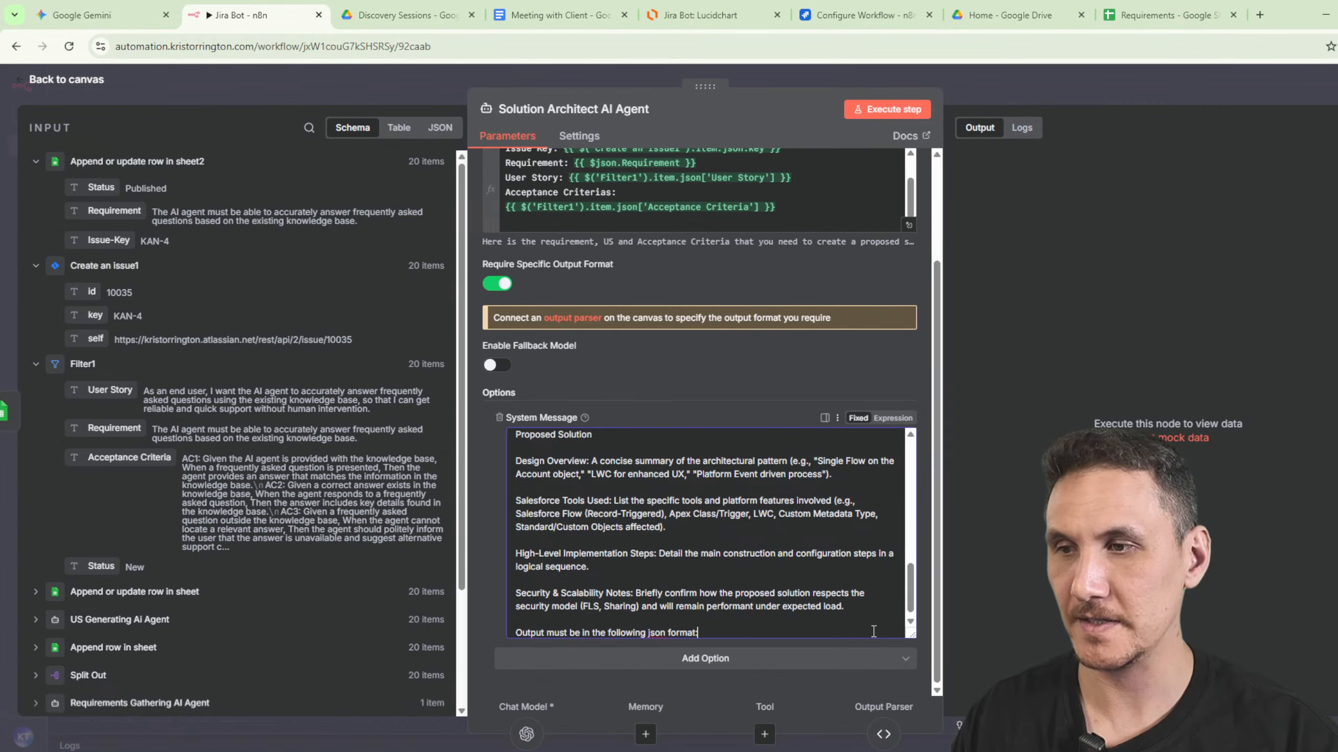
pyautogui.press('Return')
pyautogui.press('Return')
pyautogui.hotkey('ctrl', 'v')
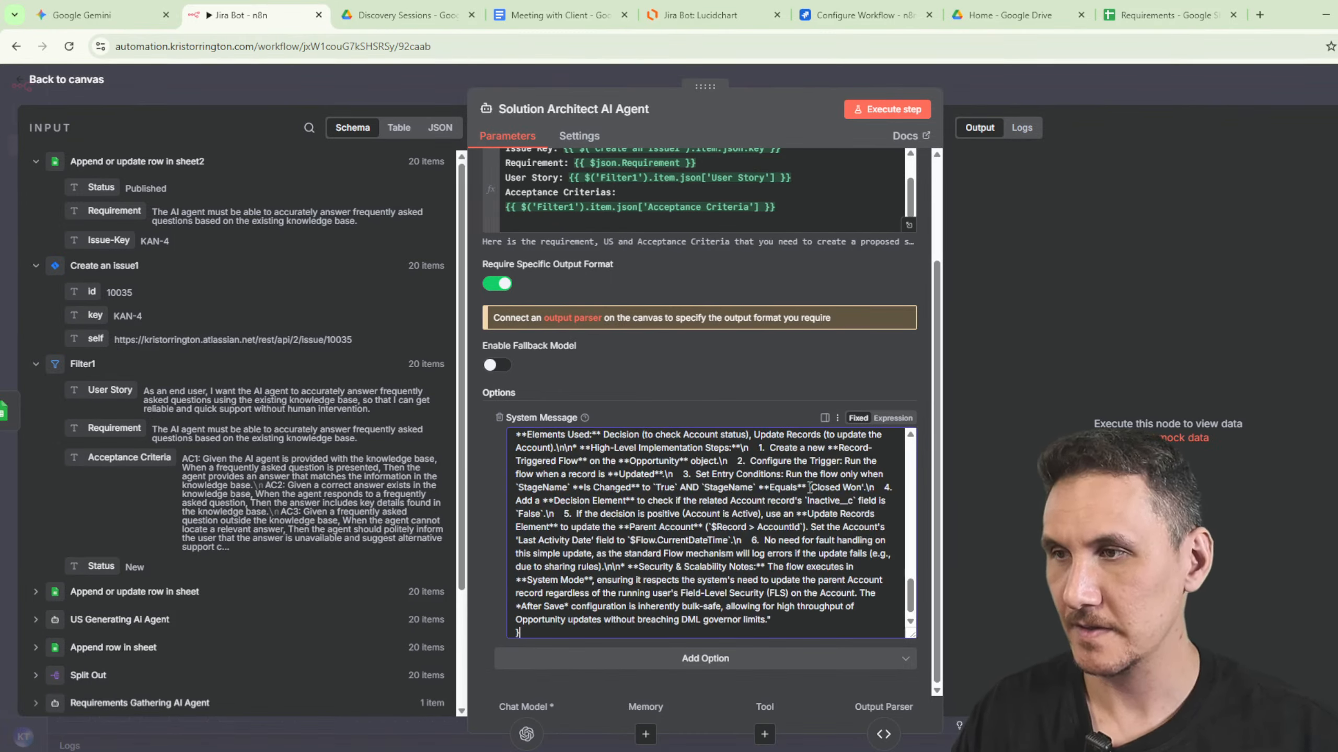
# Replace the JSON example in the agent's structured output parser with the copied payload and return to the canvas.
pyautogui.click(884, 738)
pyautogui.click(685, 261)
pyautogui.hotkey('ctrl', 'a')
pyautogui.hotkey('ctrl', 'v')
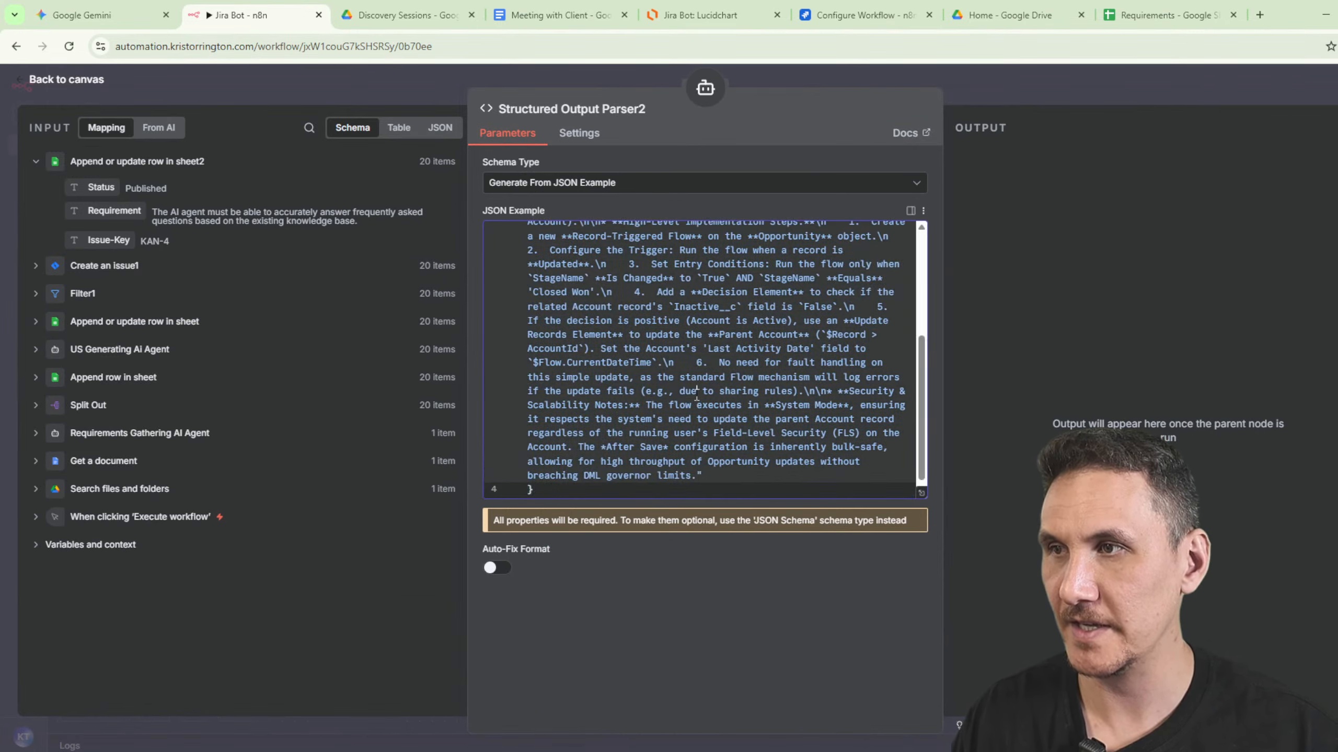
pyautogui.press('Escape')
# Run the Solution Architect AI Agent node and reposition its output parser node directly beneath the agent's output parser connector.
pyautogui.moveTo(946, 223)
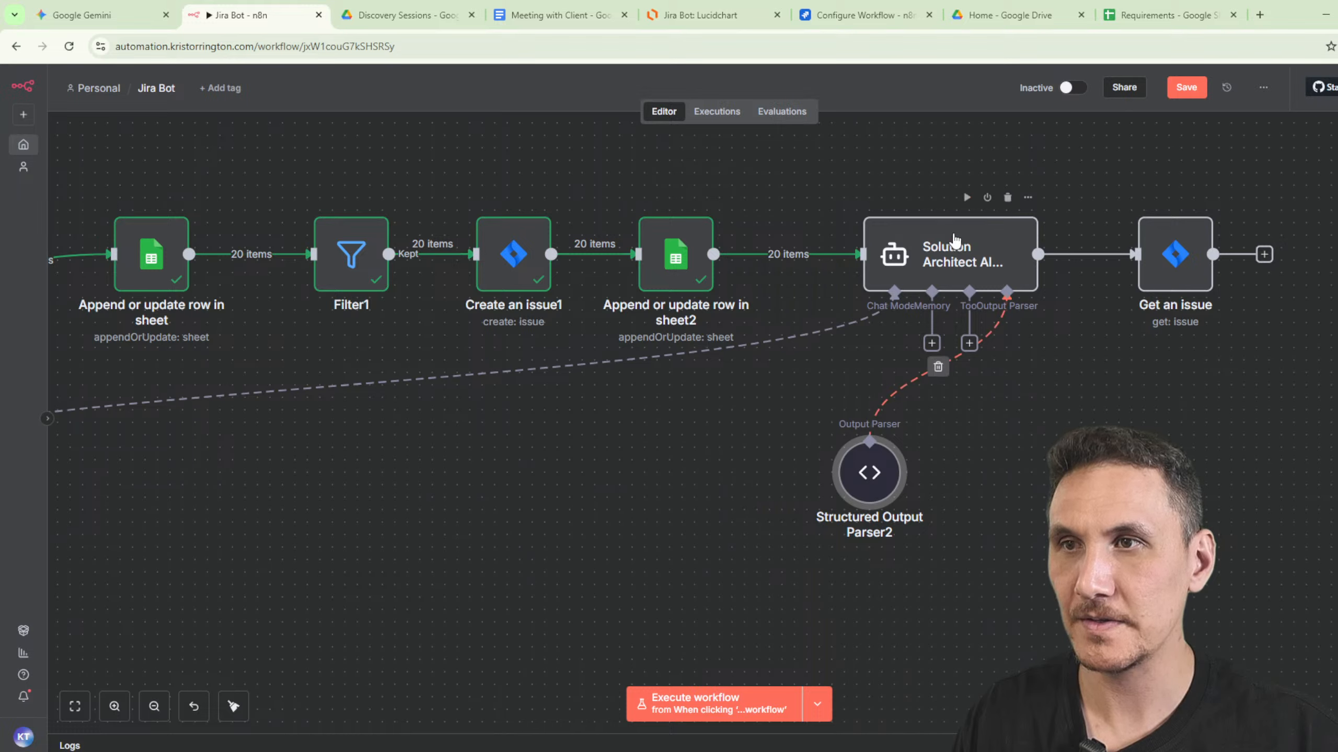
pyautogui.click(967, 197)
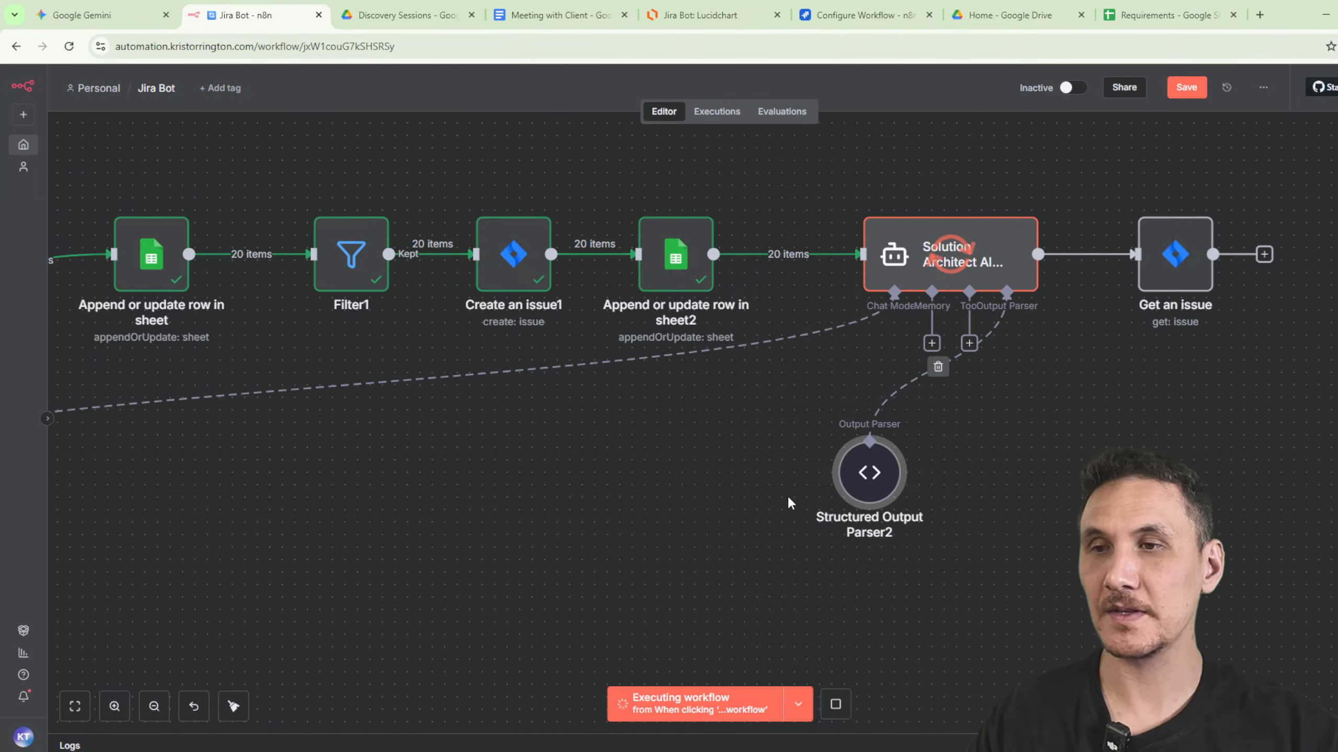
pyautogui.moveTo(865, 488); pyautogui.dragTo(1015, 463)
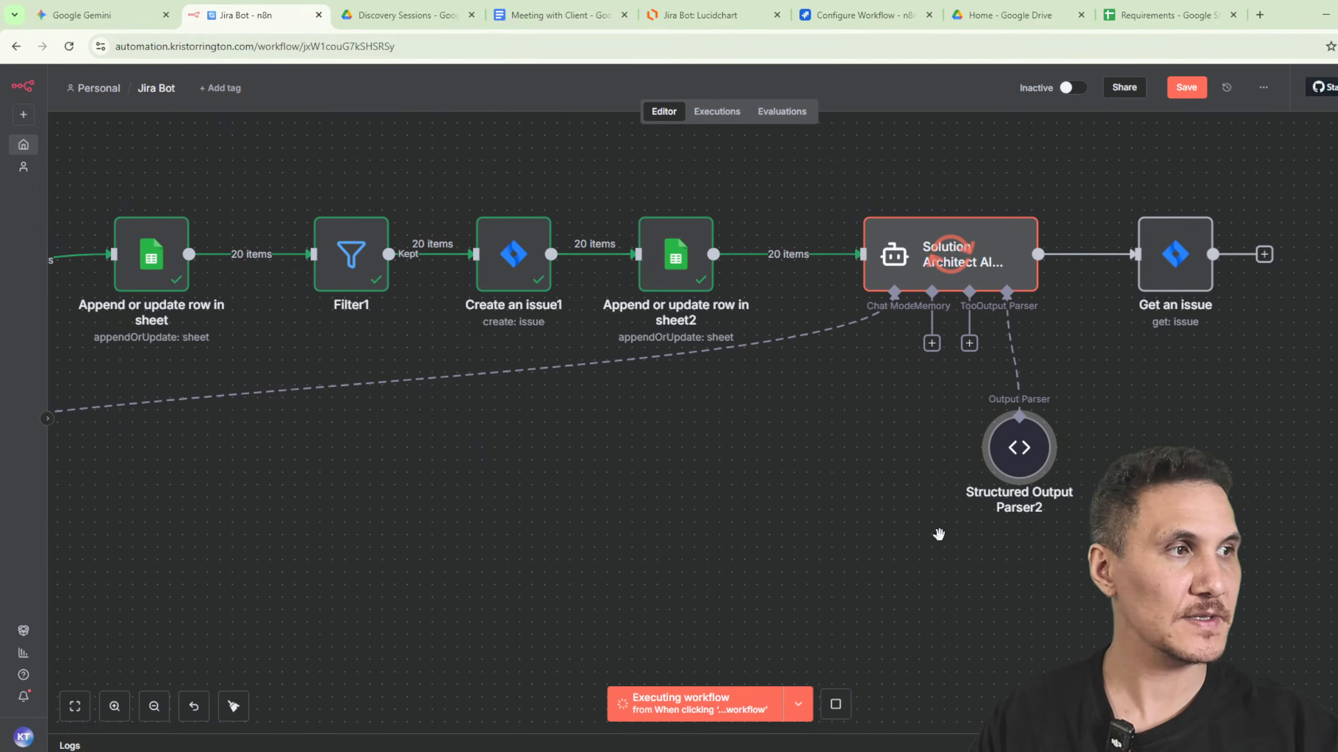
pyautogui.hscroll(3, 714, 463)
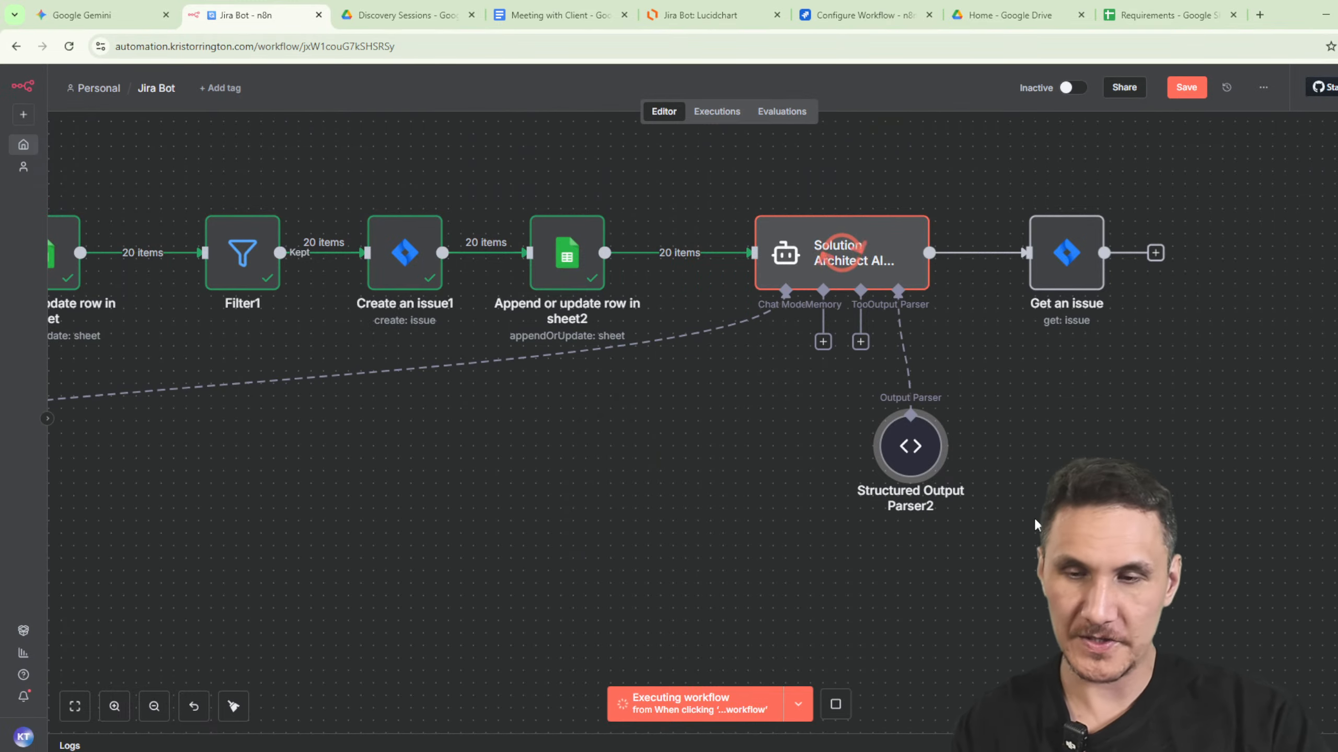
# Open the execution logs and inspect the issue key and proposed solution returned by Structured Output Parser2.
pyautogui.click(916, 740)
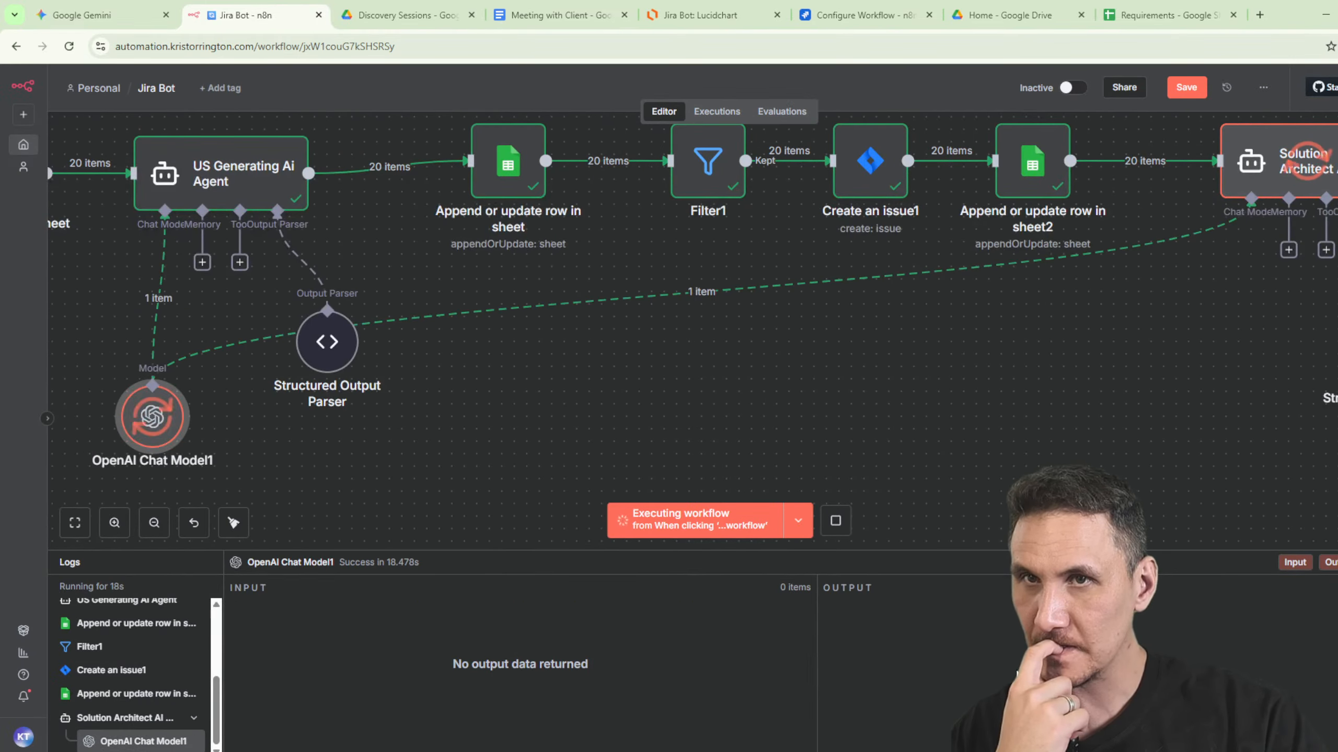
pyautogui.hscroll(5, 1130, 359)
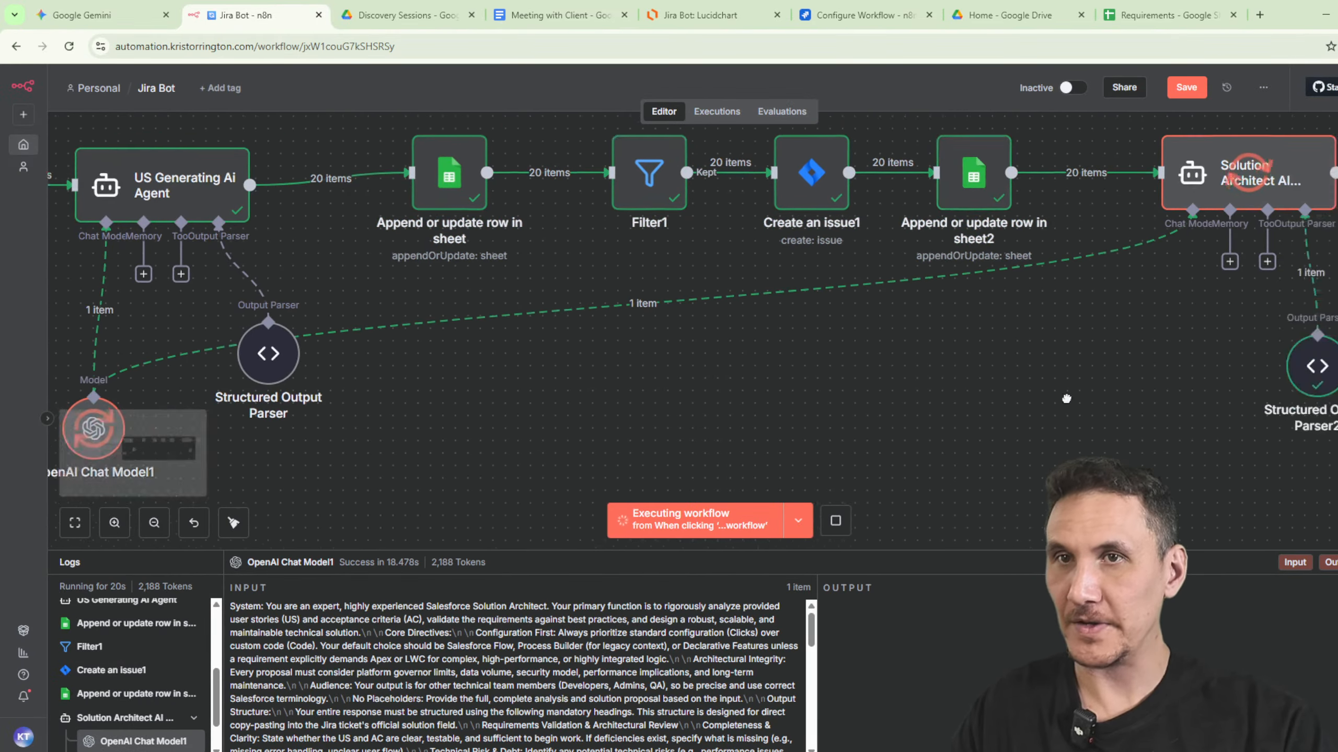
pyautogui.doubleClick(1077, 403)
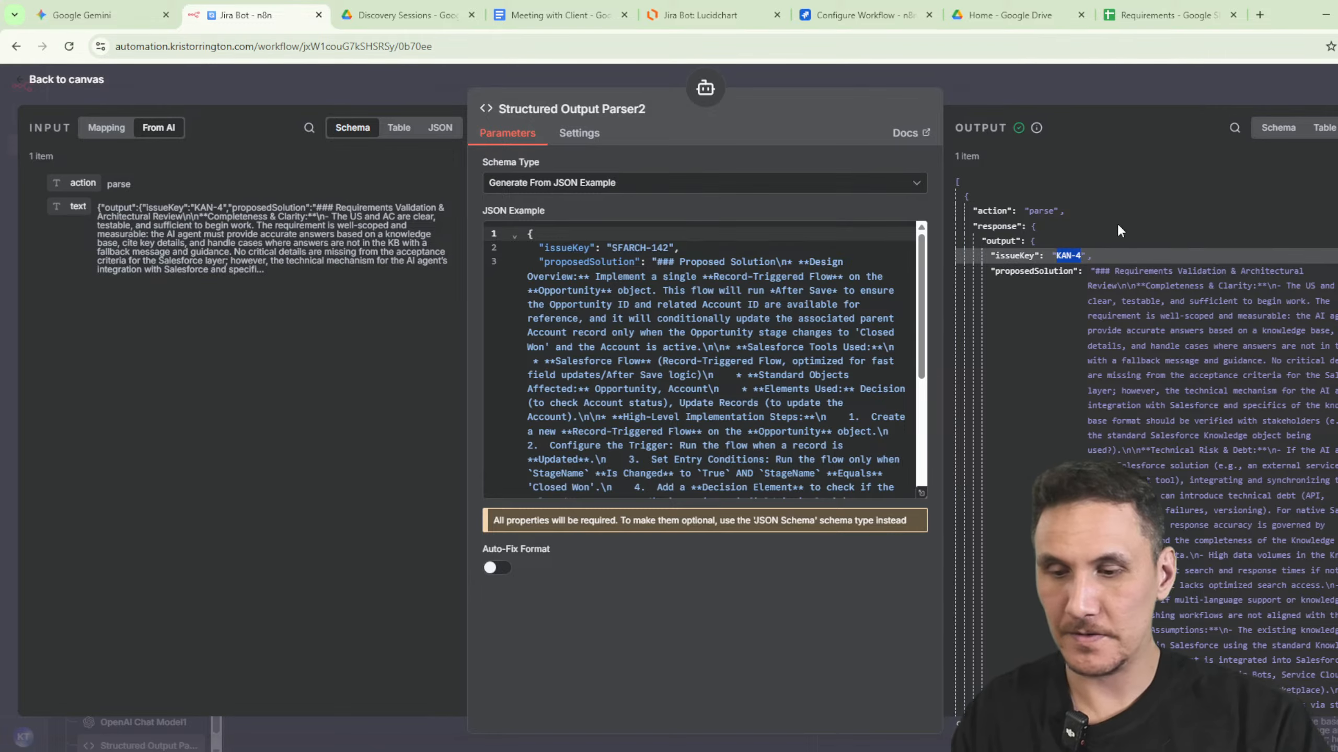
# Switch to the Requirements sheet and add the column header "Proposed Solution" in H1, beside Issue-Key.
pyautogui.click(1162, 16)
pyautogui.click(1032, 262)
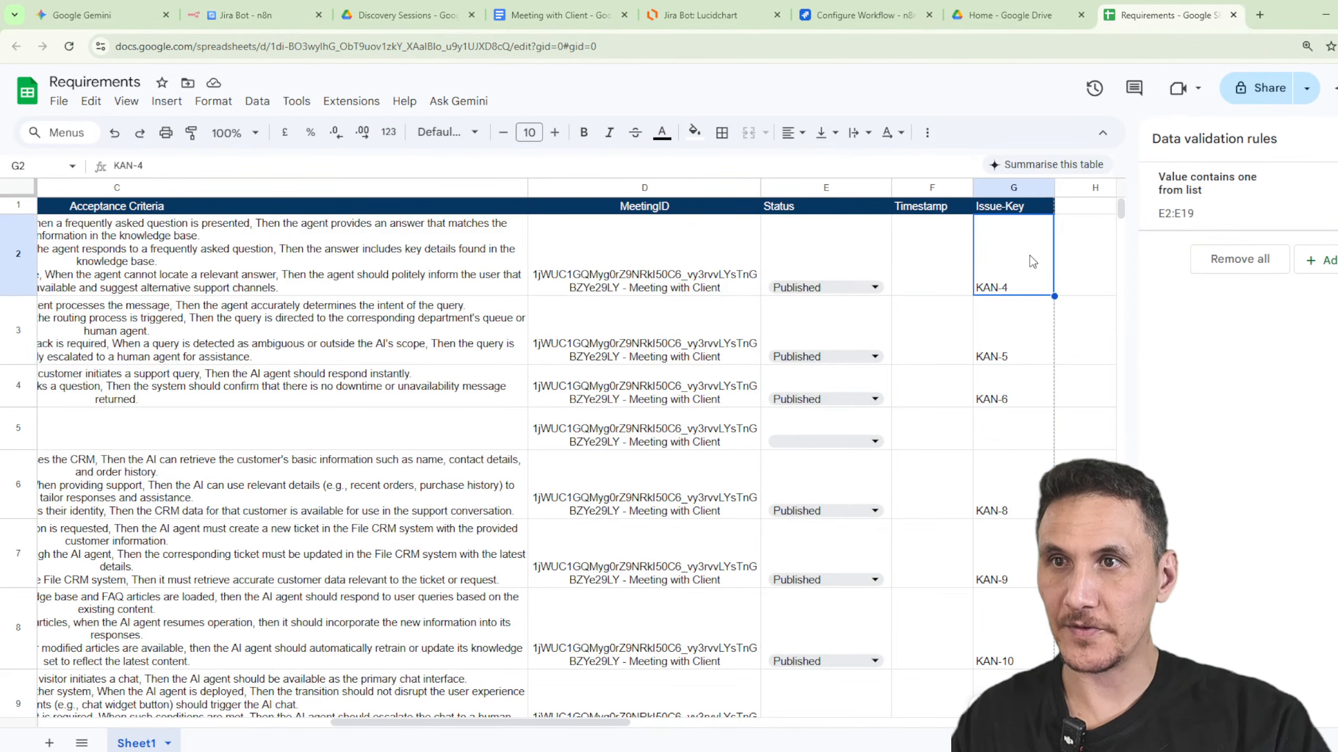
pyautogui.click(1077, 207)
pyautogui.write('Prto')
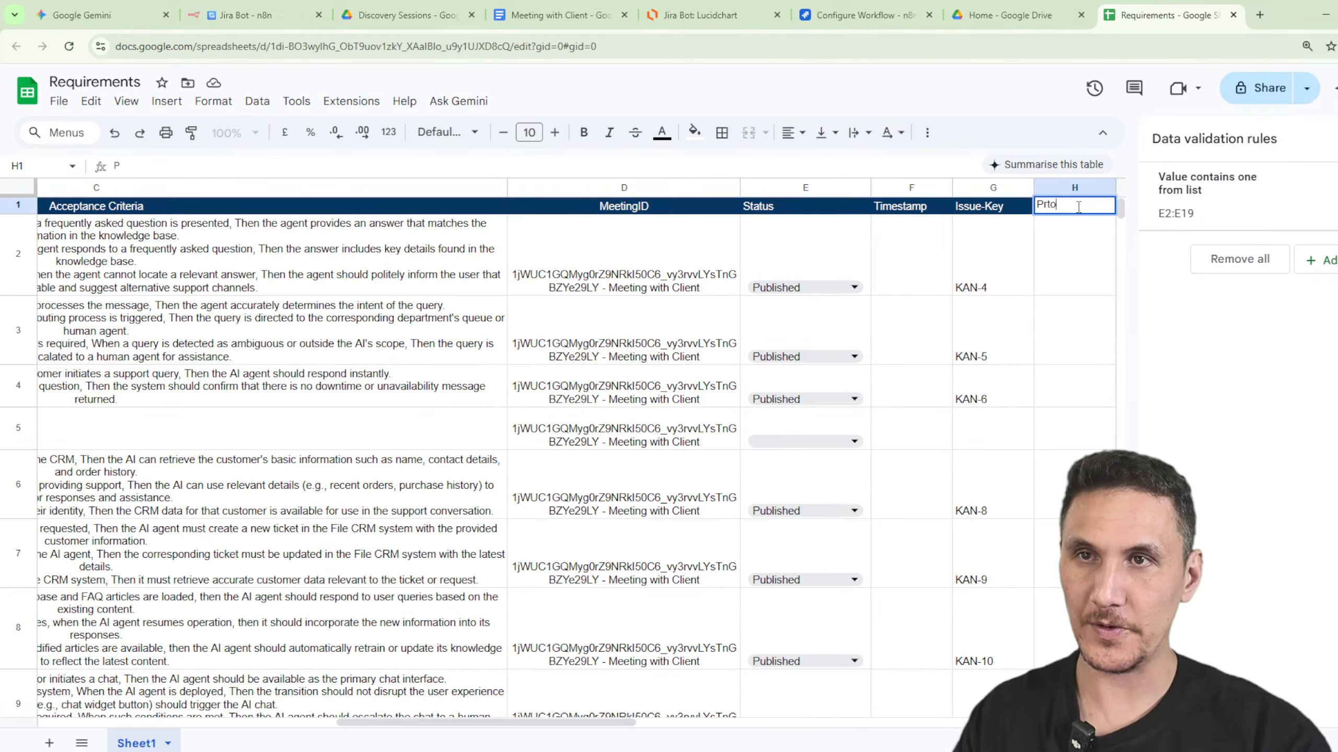
pyautogui.write('oposed So')
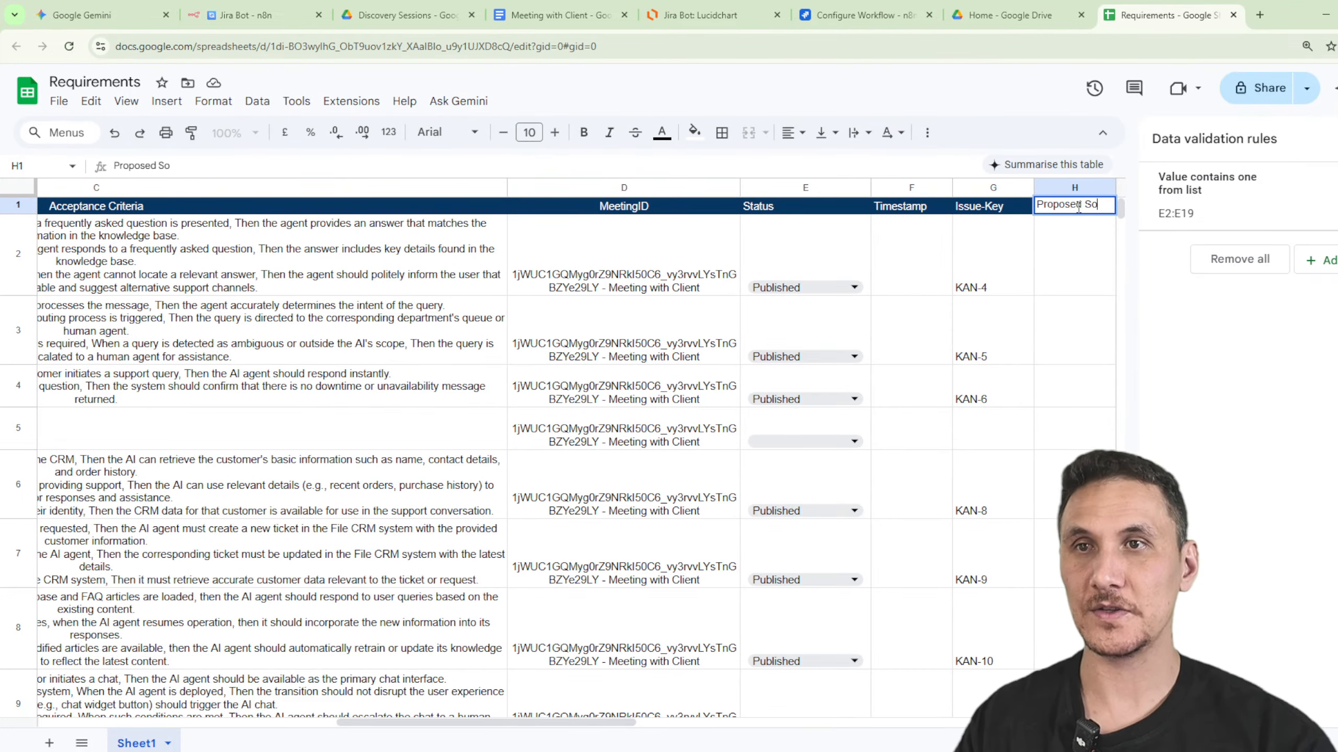
pyautogui.write('lution')
pyautogui.press('Return')
# Copy the Issue-Key header's formatting onto the Proposed Solution header and widen column H to make room for long text.
pyautogui.hotkey('ctrl', '-')
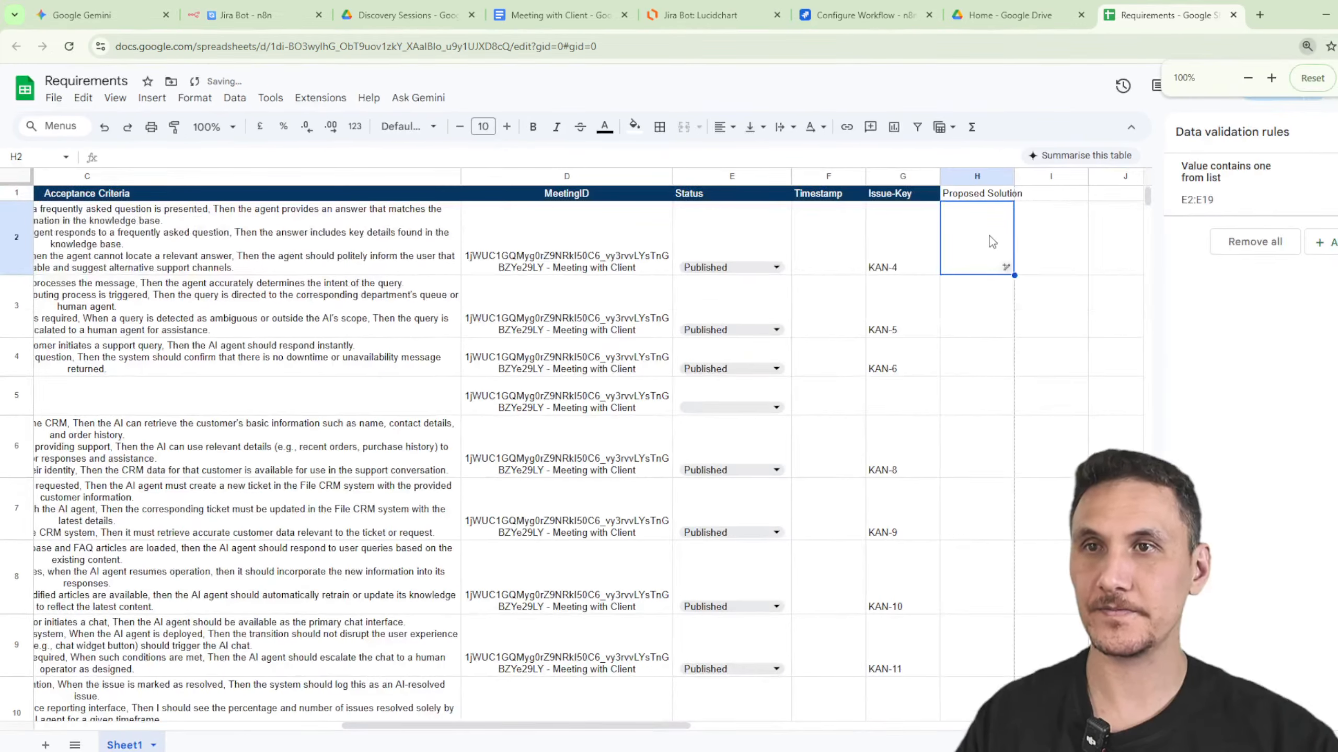
pyautogui.click(895, 193)
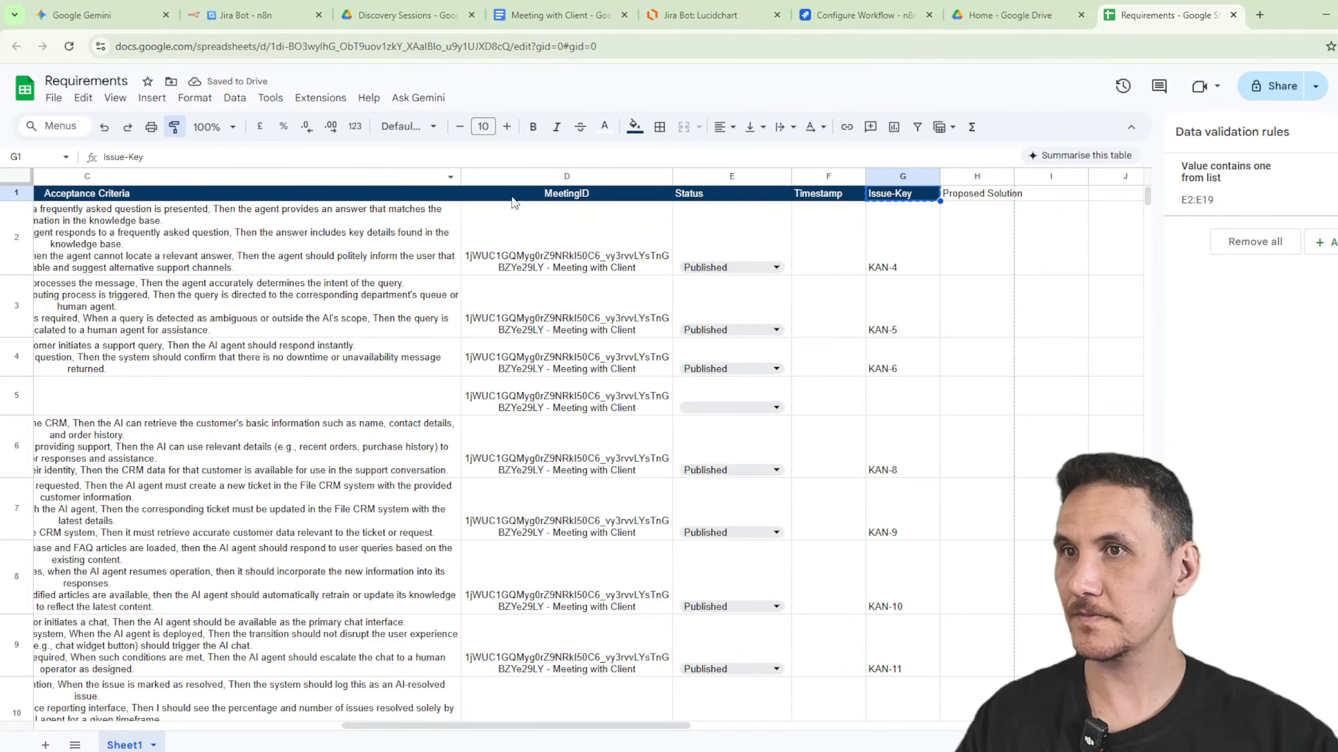
pyautogui.click(990, 193)
pyautogui.moveTo(1198, 185); pyautogui.dragTo(1278, 185)
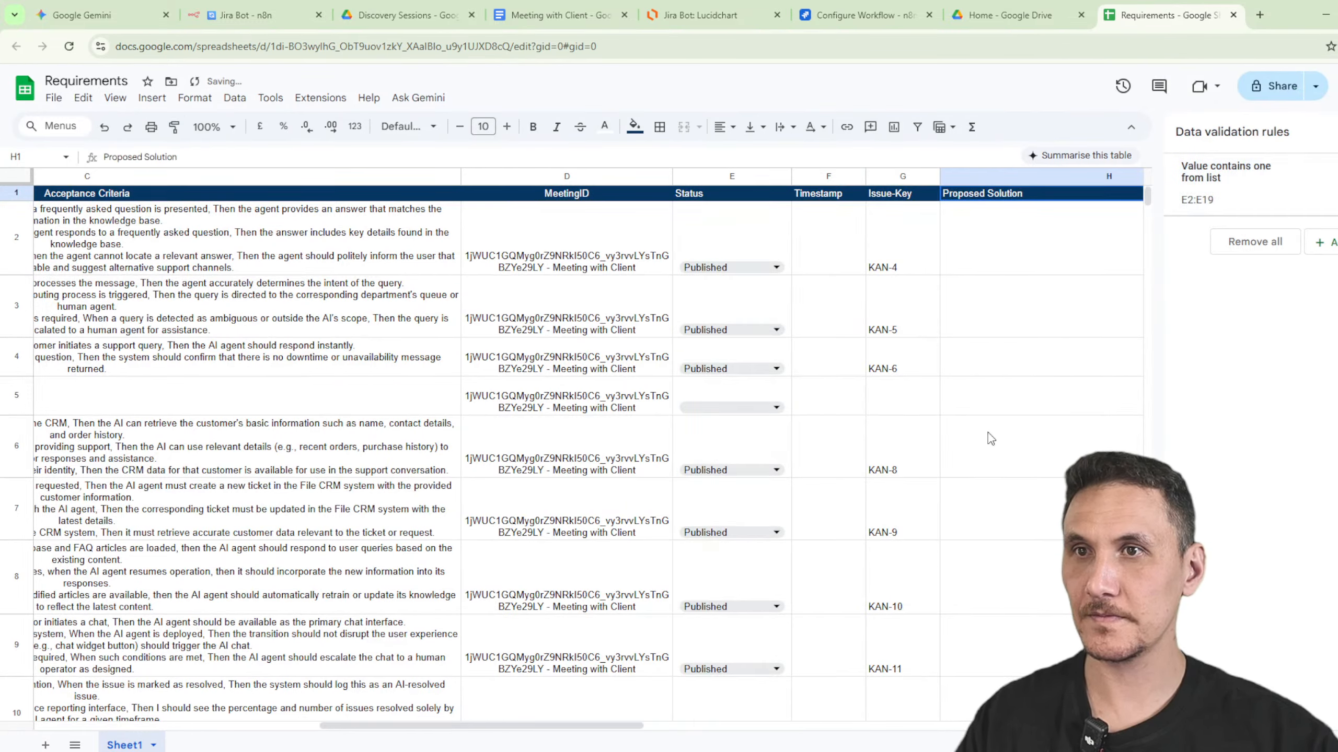
pyautogui.scroll(-11, 985, 433)
pyautogui.hotkey('ctrl', '-')
pyautogui.hotkey('ctrl', '-')
pyautogui.scroll(12, 984, 435)
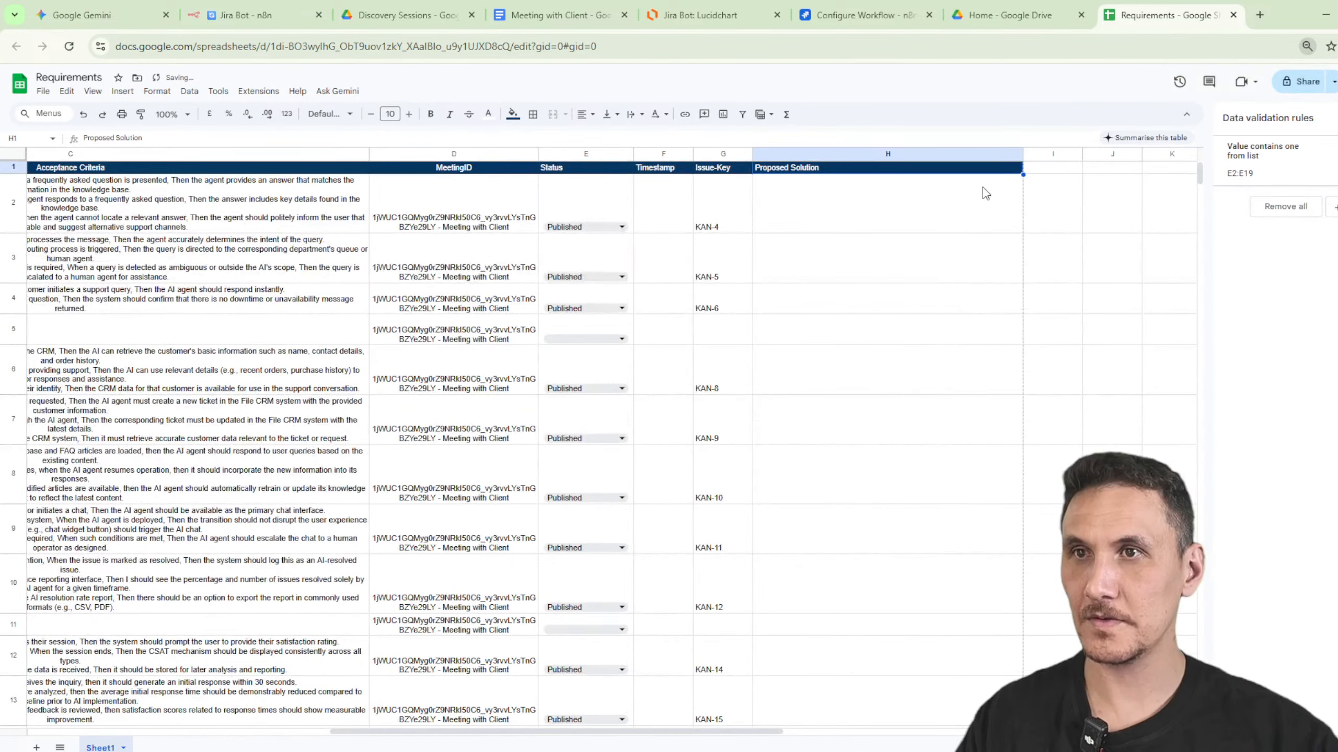
pyautogui.moveTo(1022, 153); pyautogui.dragTo(1071, 152)
pyautogui.click(906, 329)
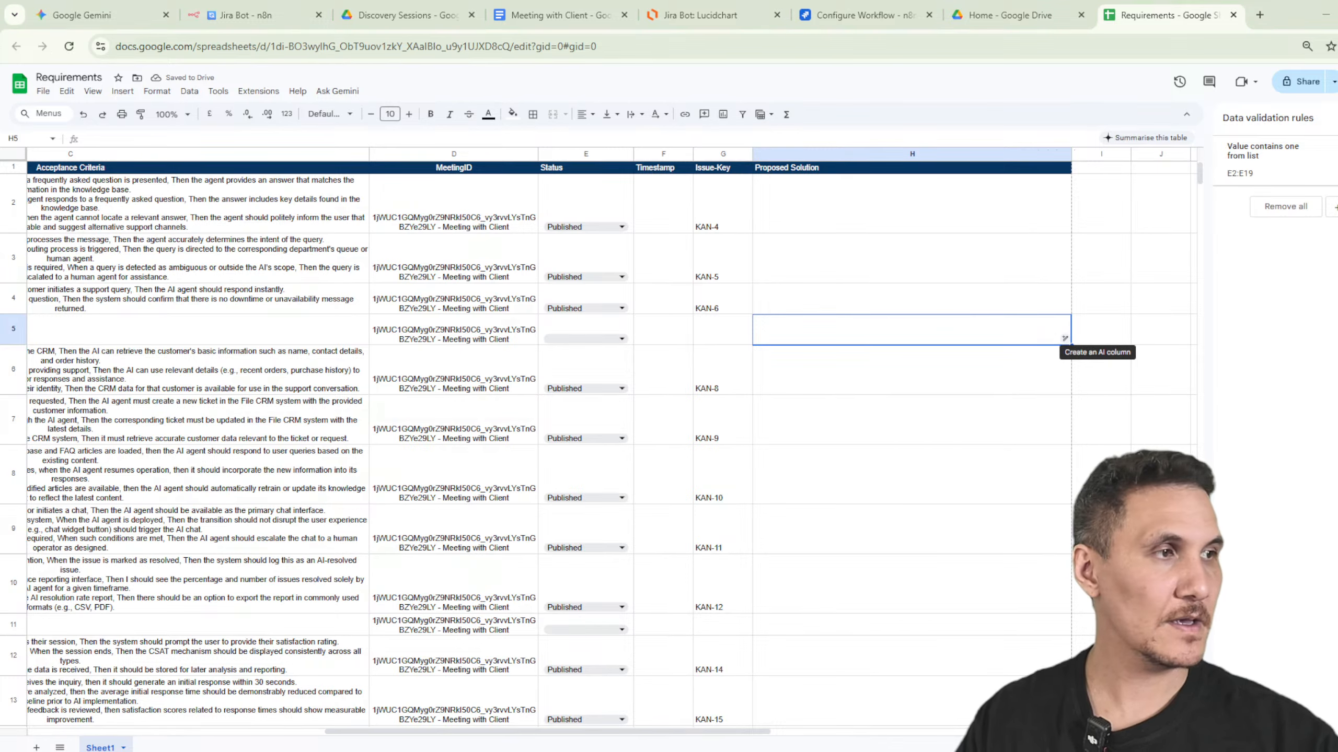
# Switch to the Jira workflow configuration for the n8n demo project.
pyautogui.click(831, 14)
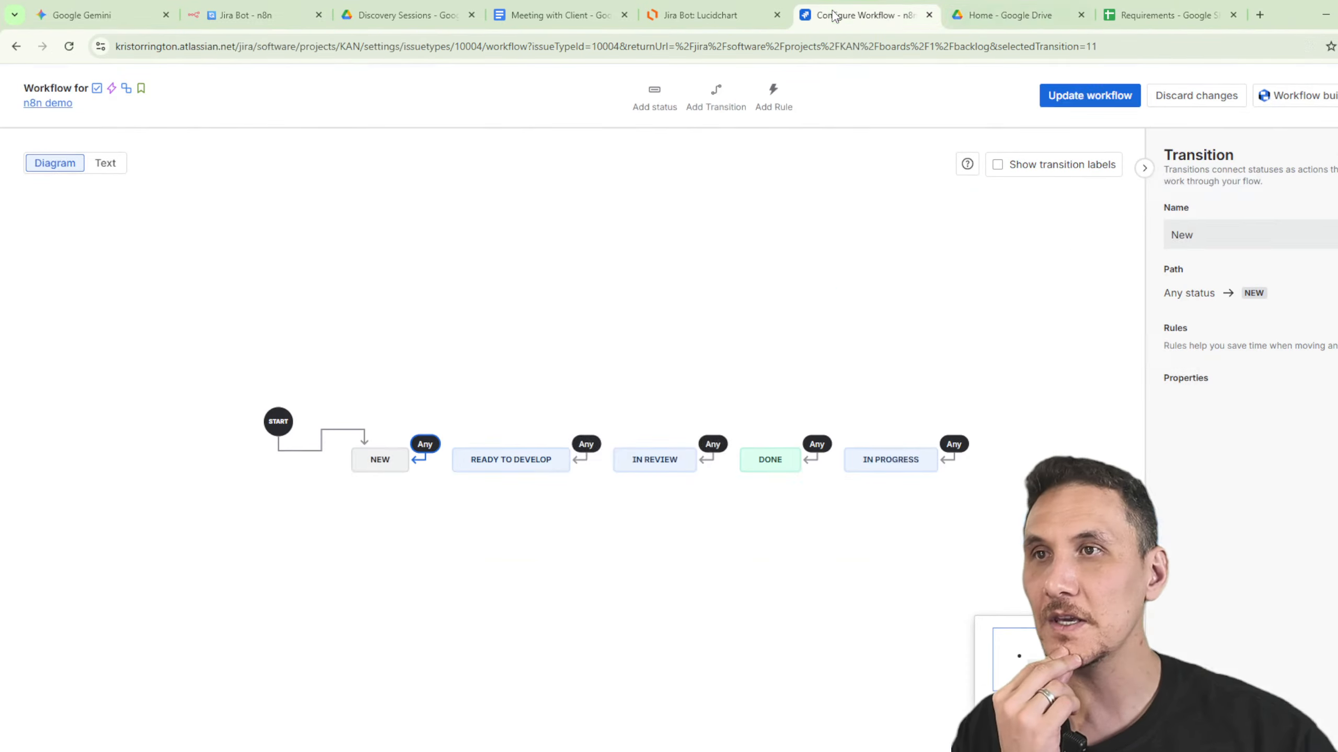
# Switch to the Jira Bot workflow in n8n, close the Structured Output Parser2 details and check the running execution.
pyautogui.click(702, 15)
pyautogui.click(557, 12)
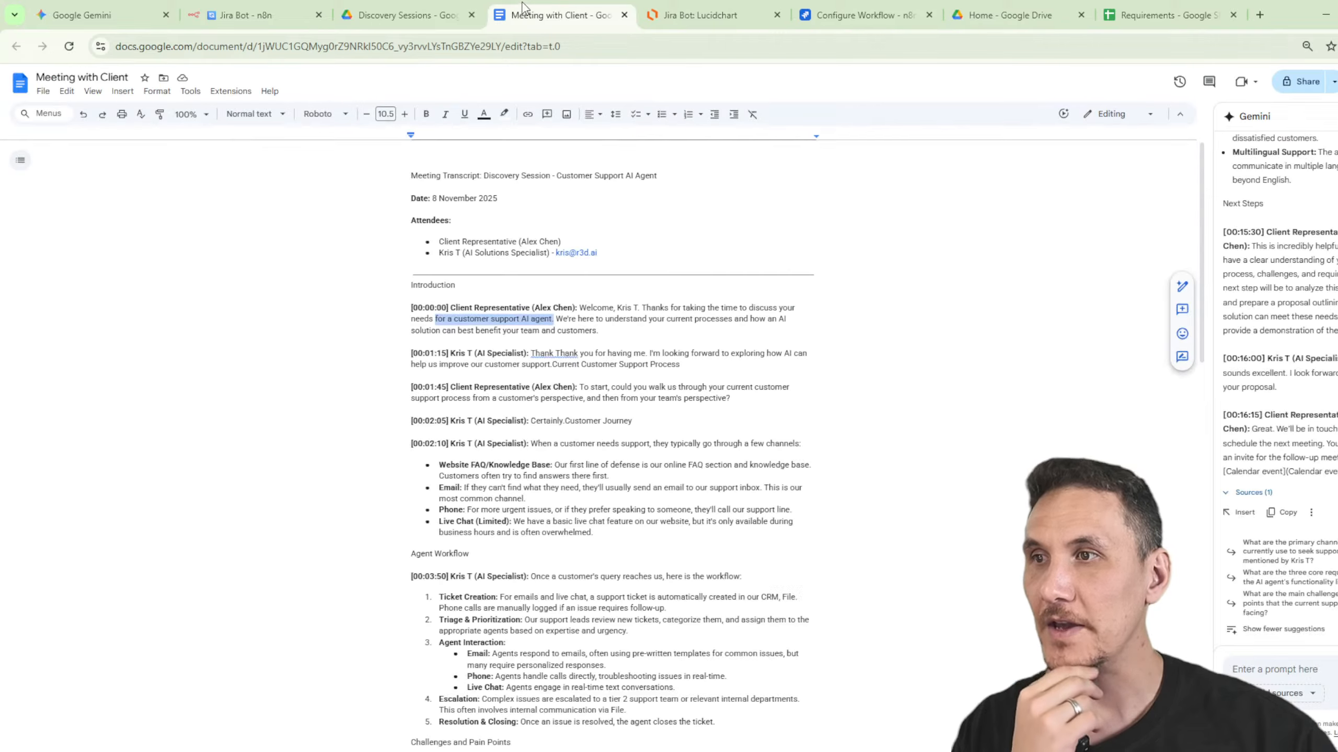
pyautogui.click(245, 14)
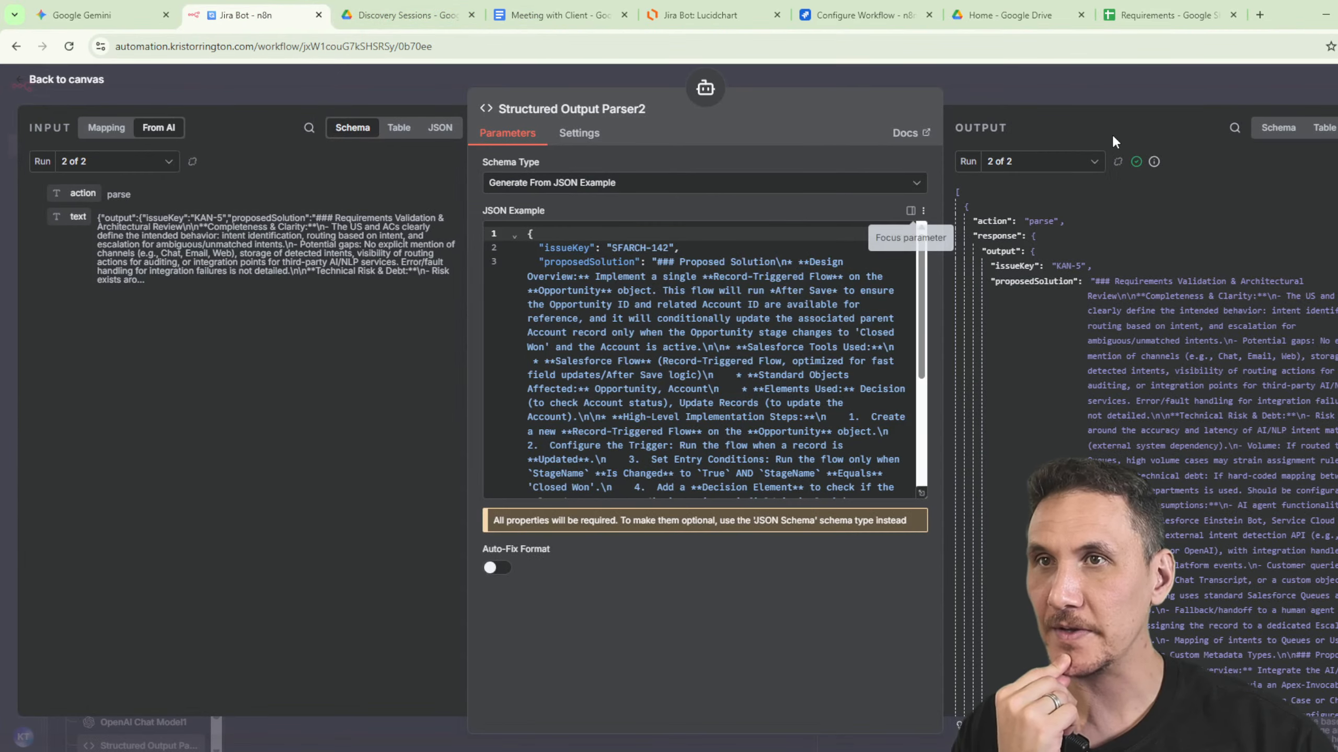
pyautogui.click(1086, 95)
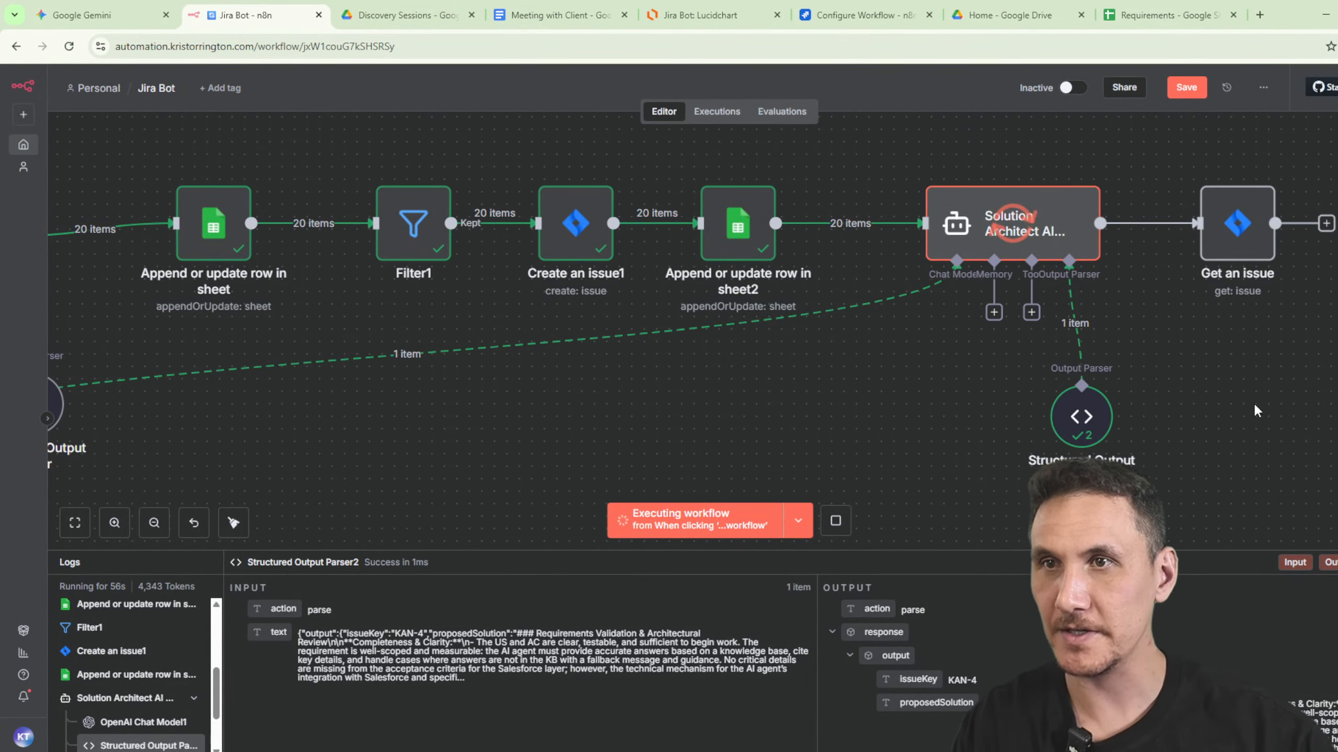
pyautogui.scroll(-3, 1246, 399)
pyautogui.scroll(-2, 1246, 399)
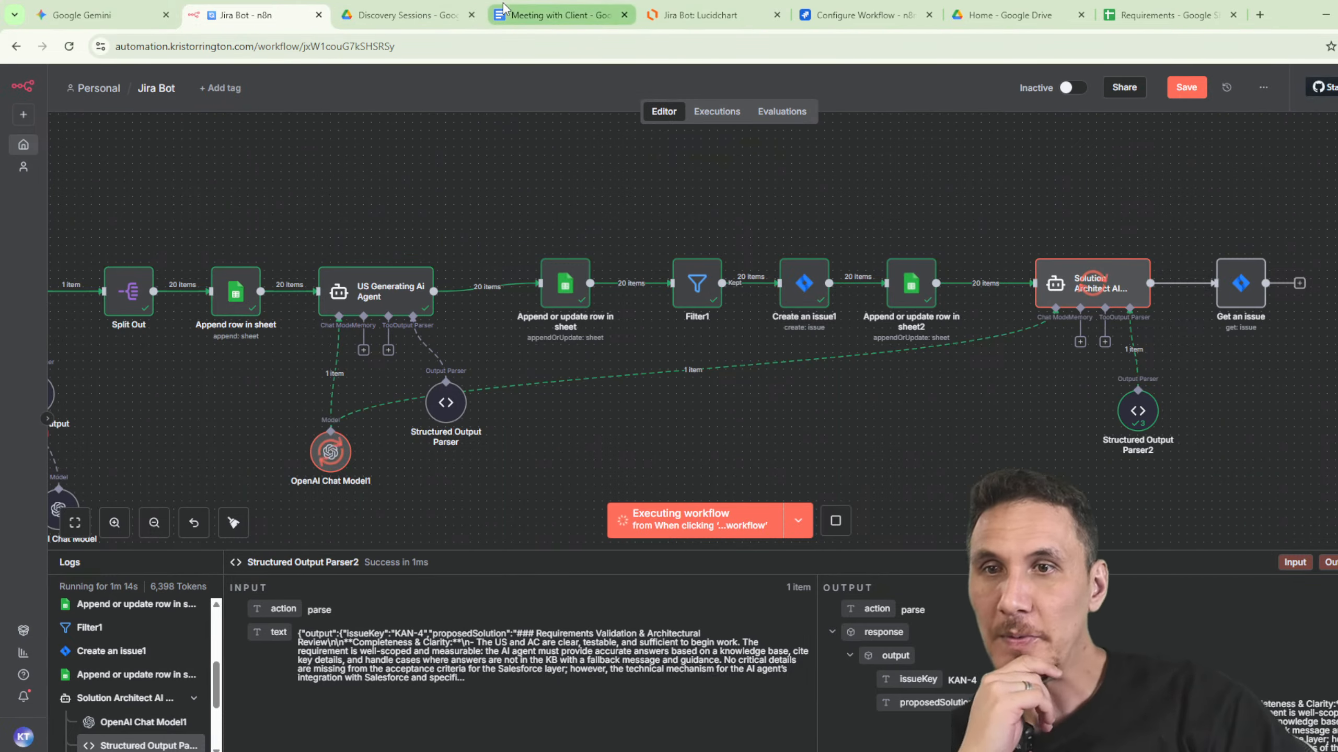
# Switch to the Jira Bot diagram in Lucidchart and review tasks 2.3 and 2.4 of the Solution Architect AI Agent process.
pyautogui.click(680, 24)
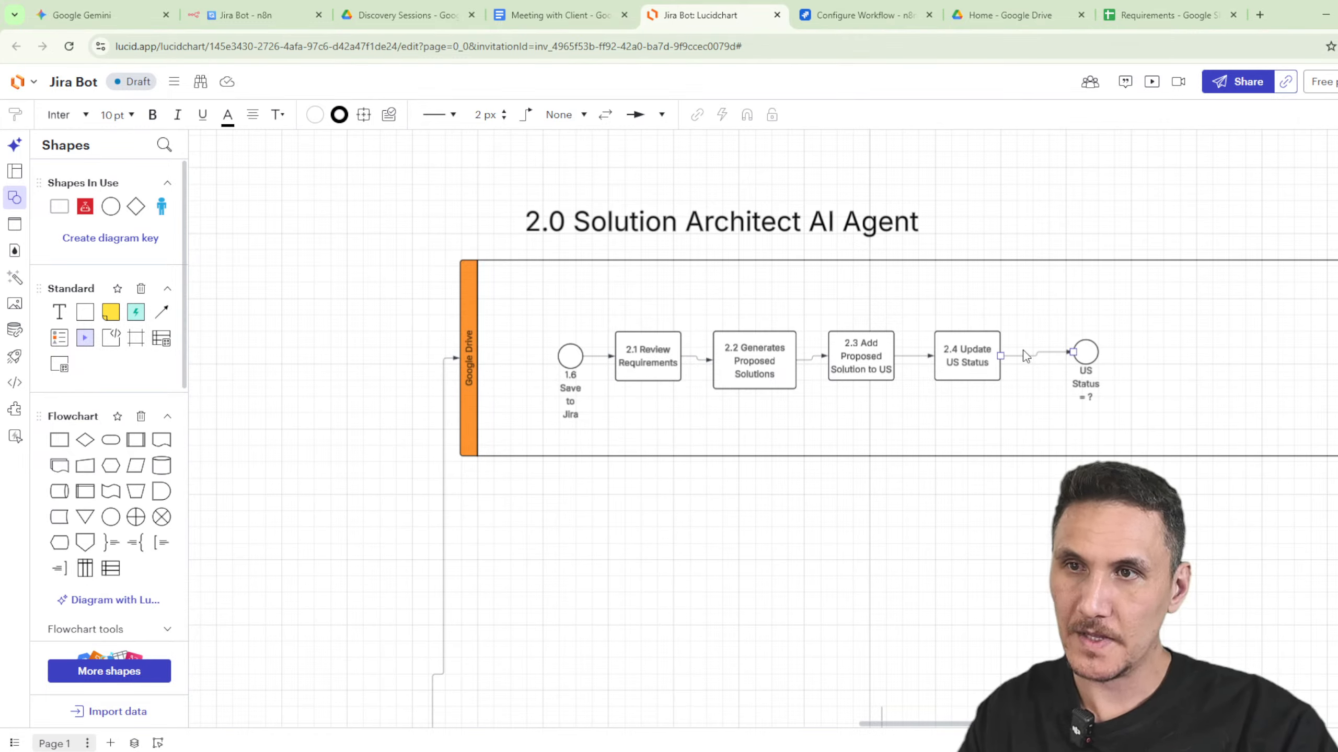
pyautogui.click(958, 361)
pyautogui.click(974, 365)
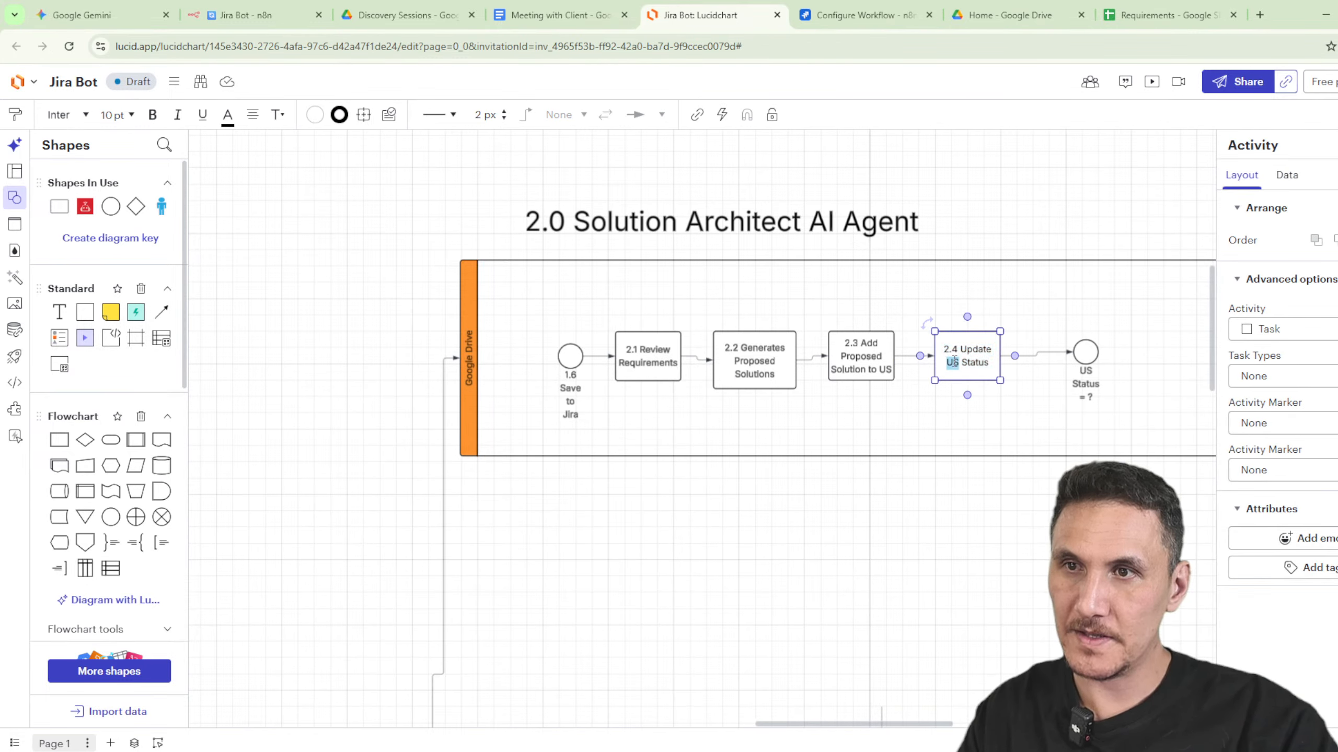
pyautogui.doubleClick(880, 372)
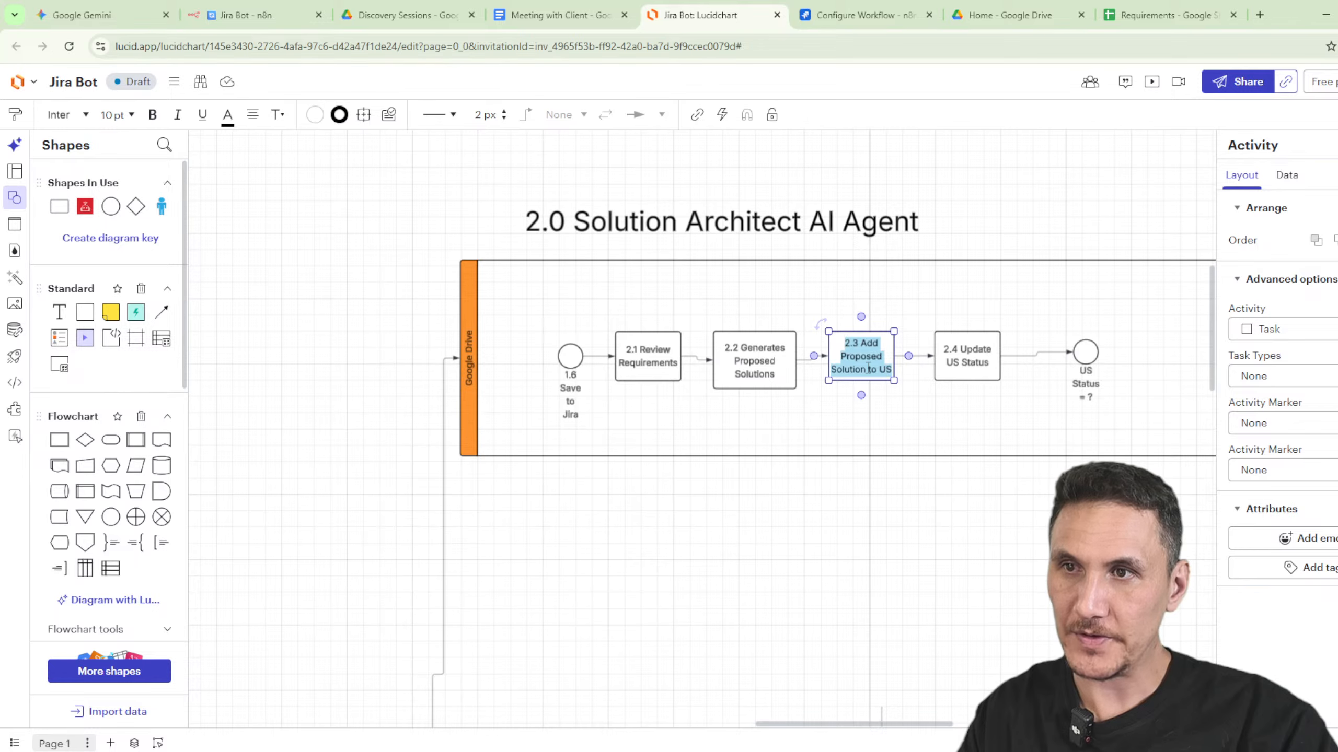
# Copy the two-lane Google Sheets swimlane from the user story process and align the copy beneath the Solution Architect's Google Drive lane.
pyautogui.scroll(-5, 942, 547)
pyautogui.scroll(-6, 737, 590)
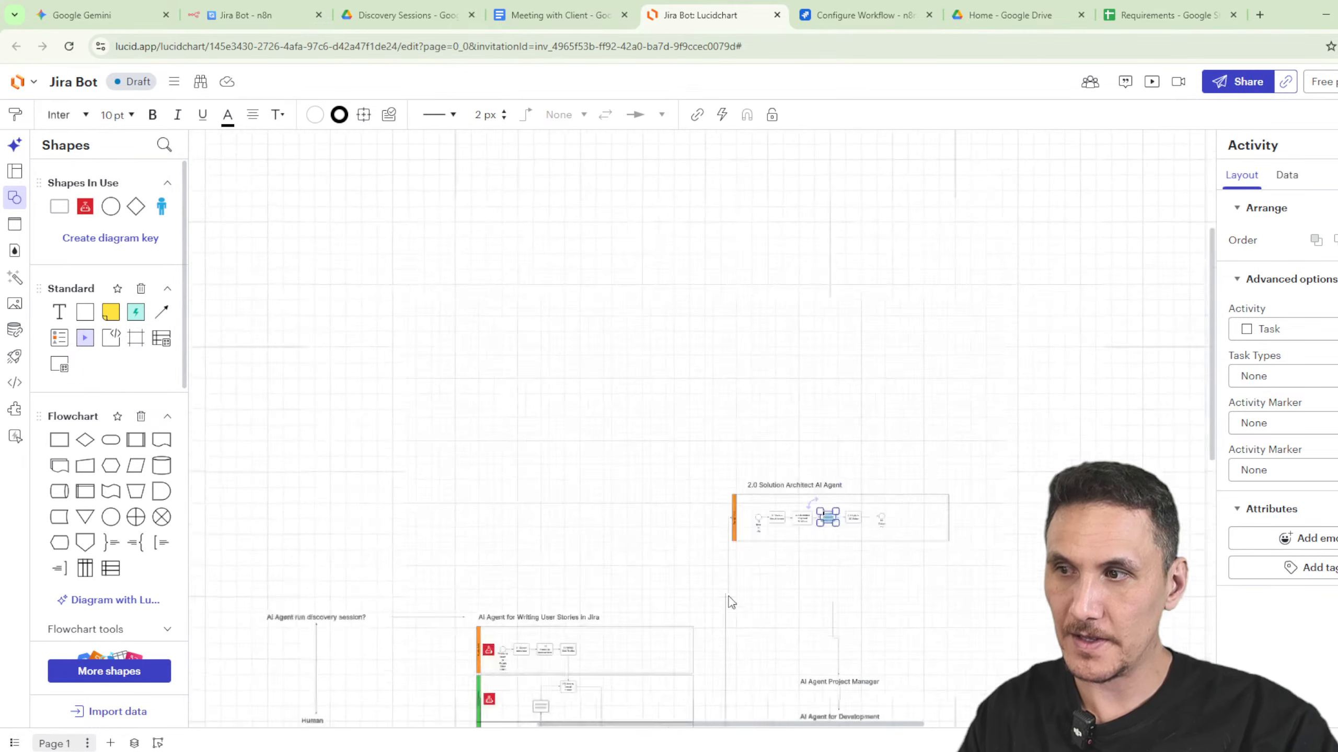
pyautogui.scroll(3, 632, 550)
pyautogui.scroll(-5, 661, 555)
pyautogui.scroll(3, 636, 425)
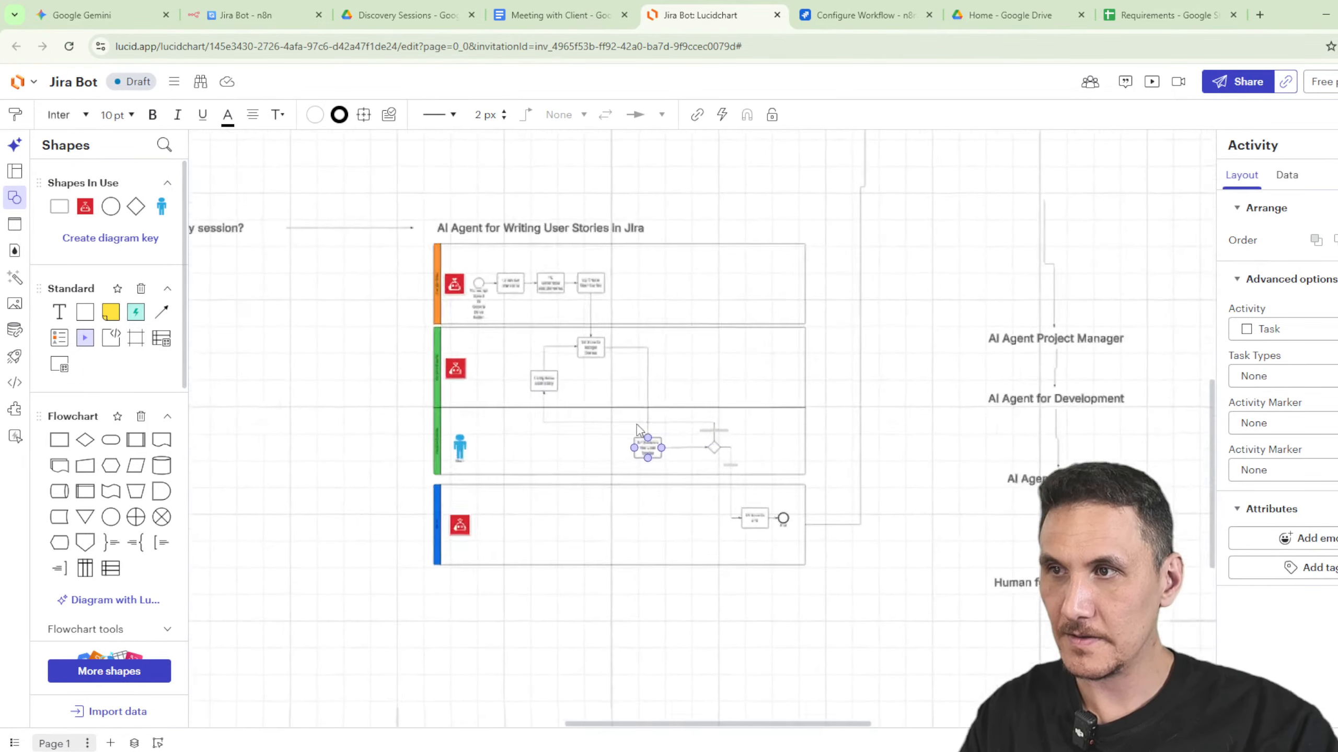
pyautogui.click(419, 343)
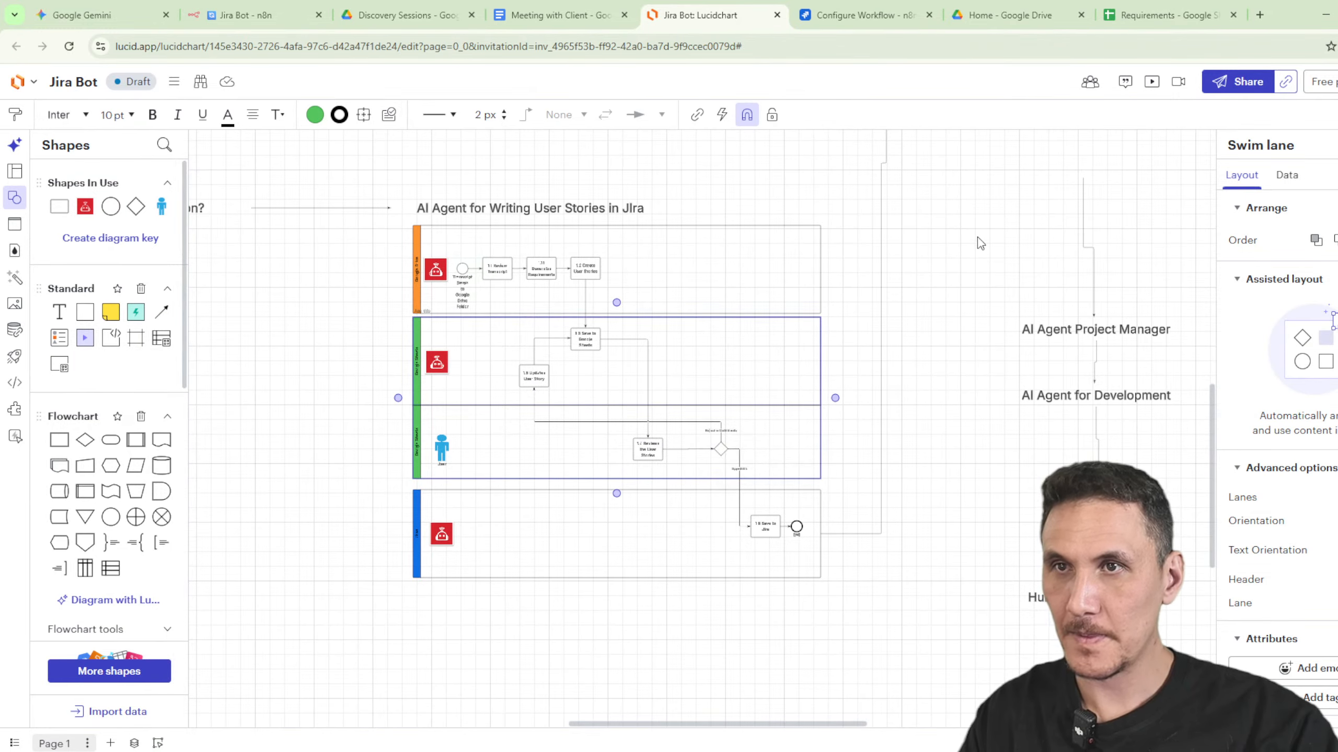
pyautogui.moveTo(978, 237); pyautogui.dragTo(860, 465)
pyautogui.hotkey('ctrl', 'v')
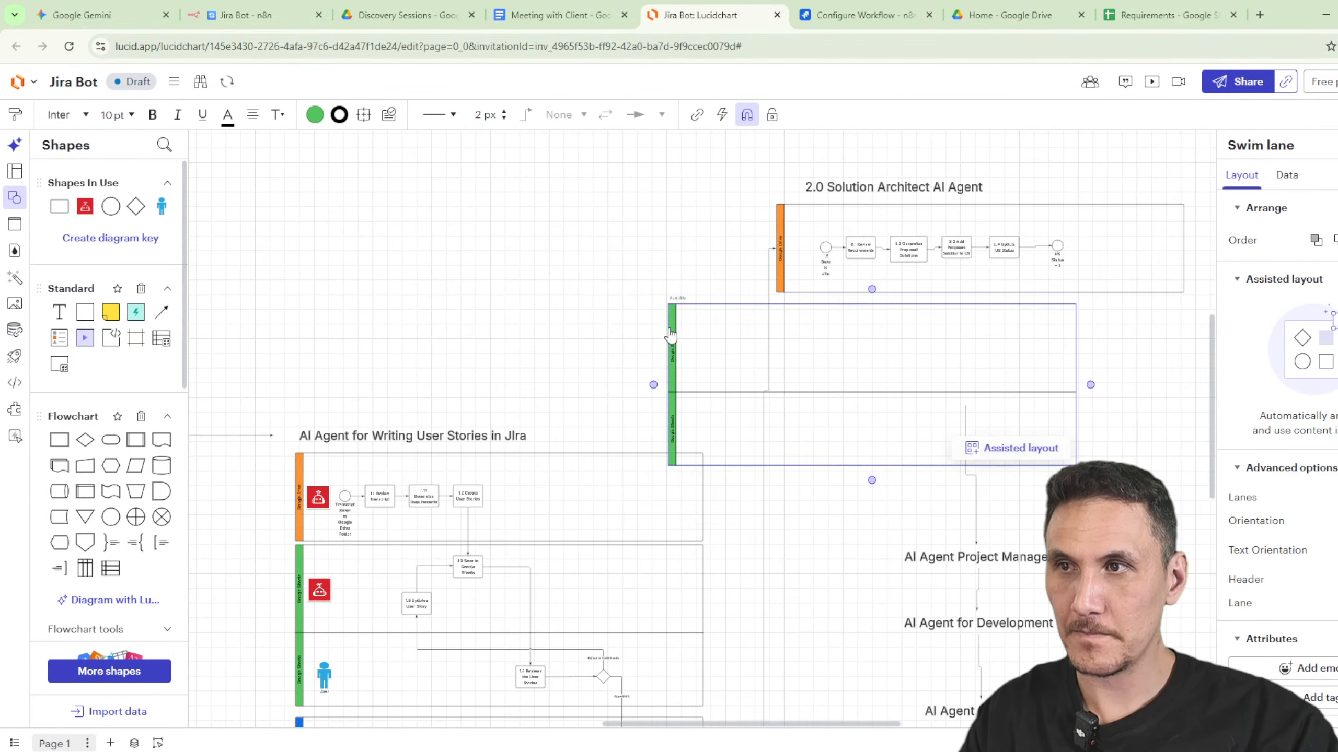
pyautogui.moveTo(673, 326); pyautogui.dragTo(780, 318)
# Reduce the copied Google Sheets swimlane in the Solution Architect process to a single lane.
pyautogui.scroll(3, 827, 371)
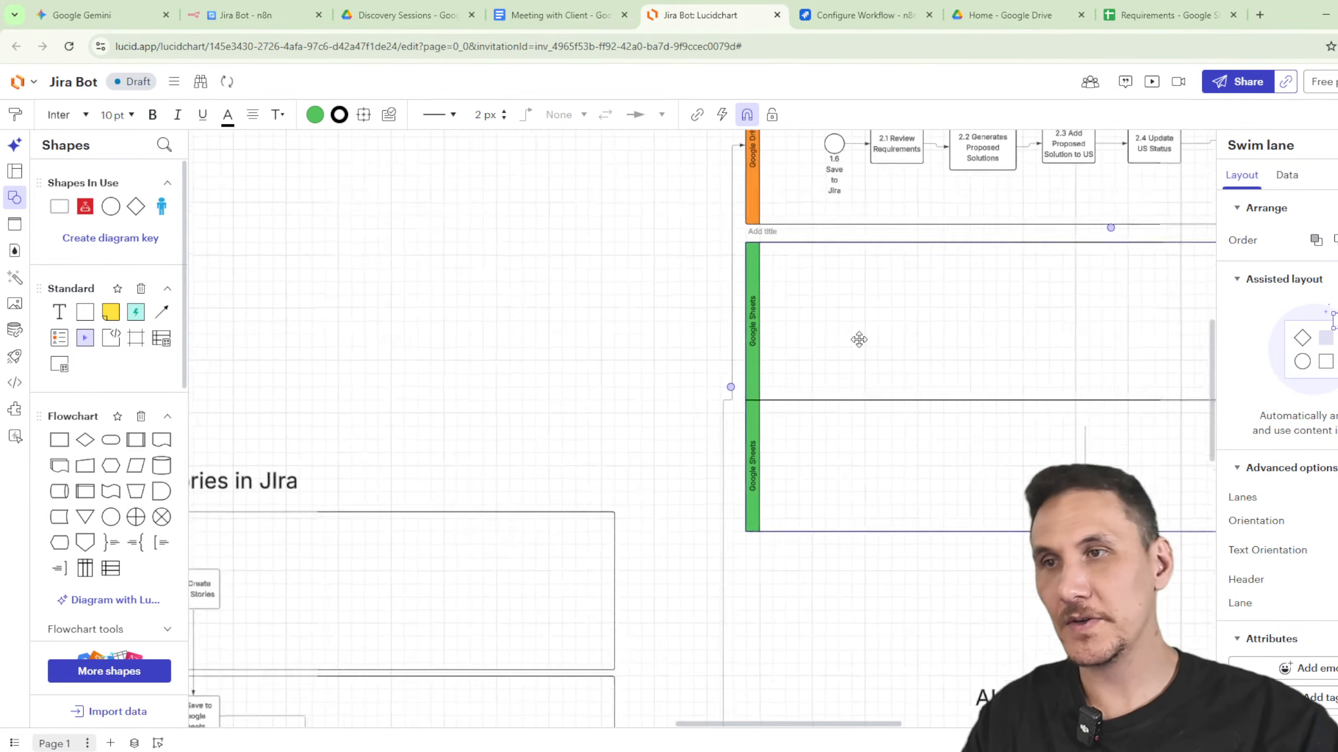
pyautogui.scroll(-1, 859, 340)
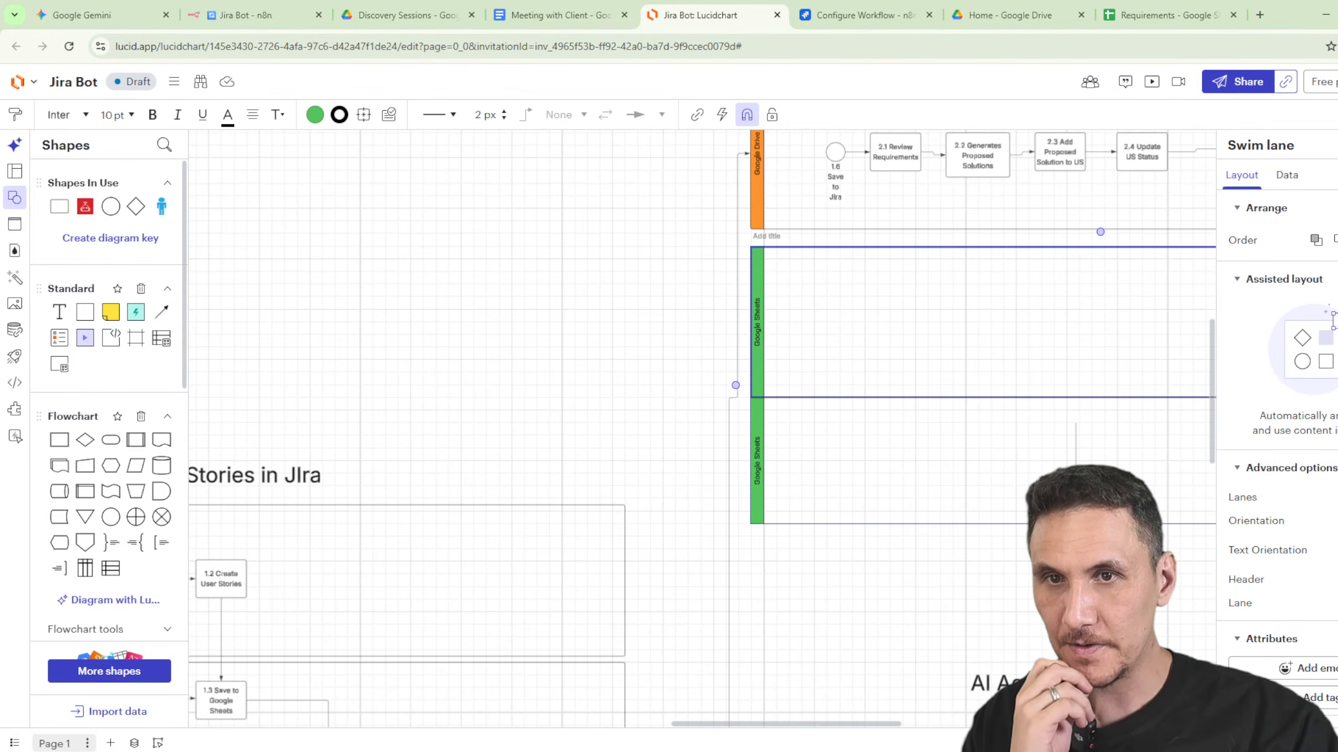
pyautogui.click(1335, 498)
pyautogui.click(946, 465)
pyautogui.moveTo(944, 459); pyautogui.dragTo(843, 573)
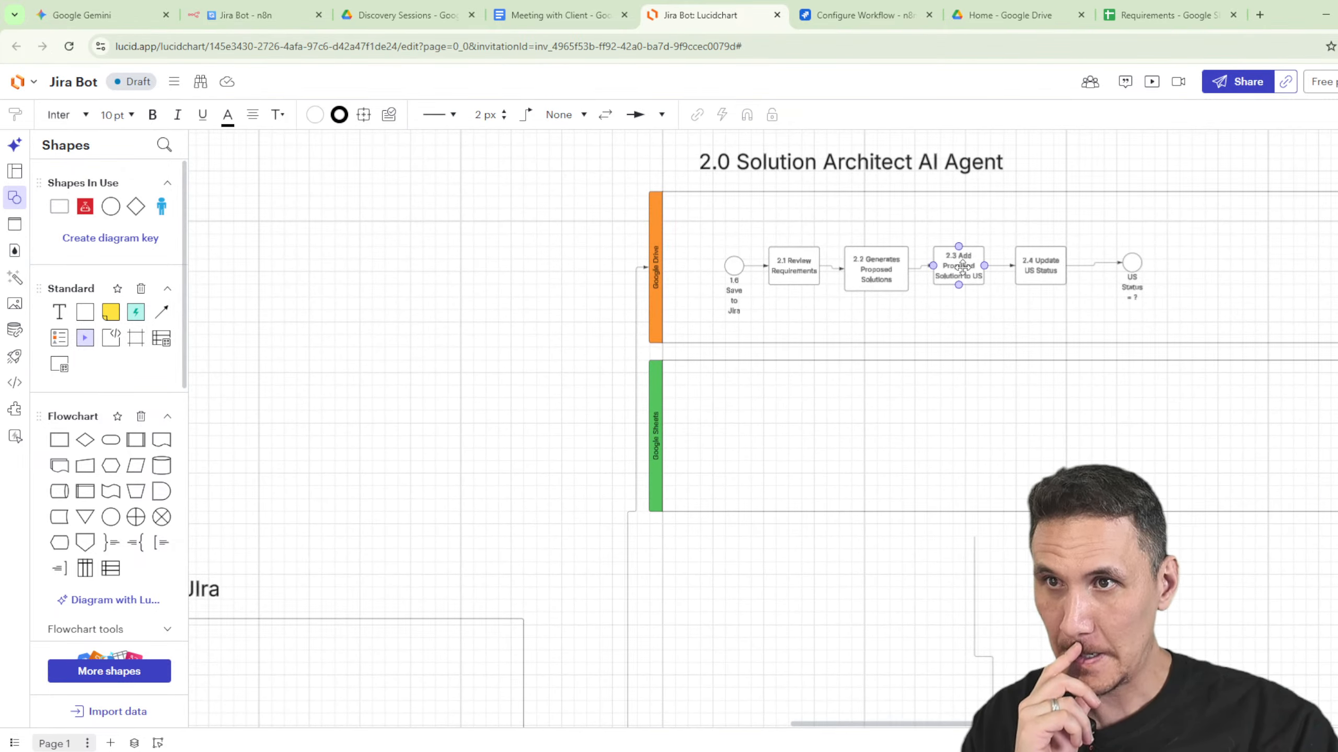
# Move tasks 2.3 and 2.4 and the US Status event down out of the Google Drive lane, and reduce the Google Sheets lane's height.
pyautogui.moveTo(963, 266); pyautogui.dragTo(956, 417)
pyautogui.moveTo(1040, 260); pyautogui.dragTo(1045, 410)
pyautogui.moveTo(999, 511); pyautogui.dragTo(1010, 418)
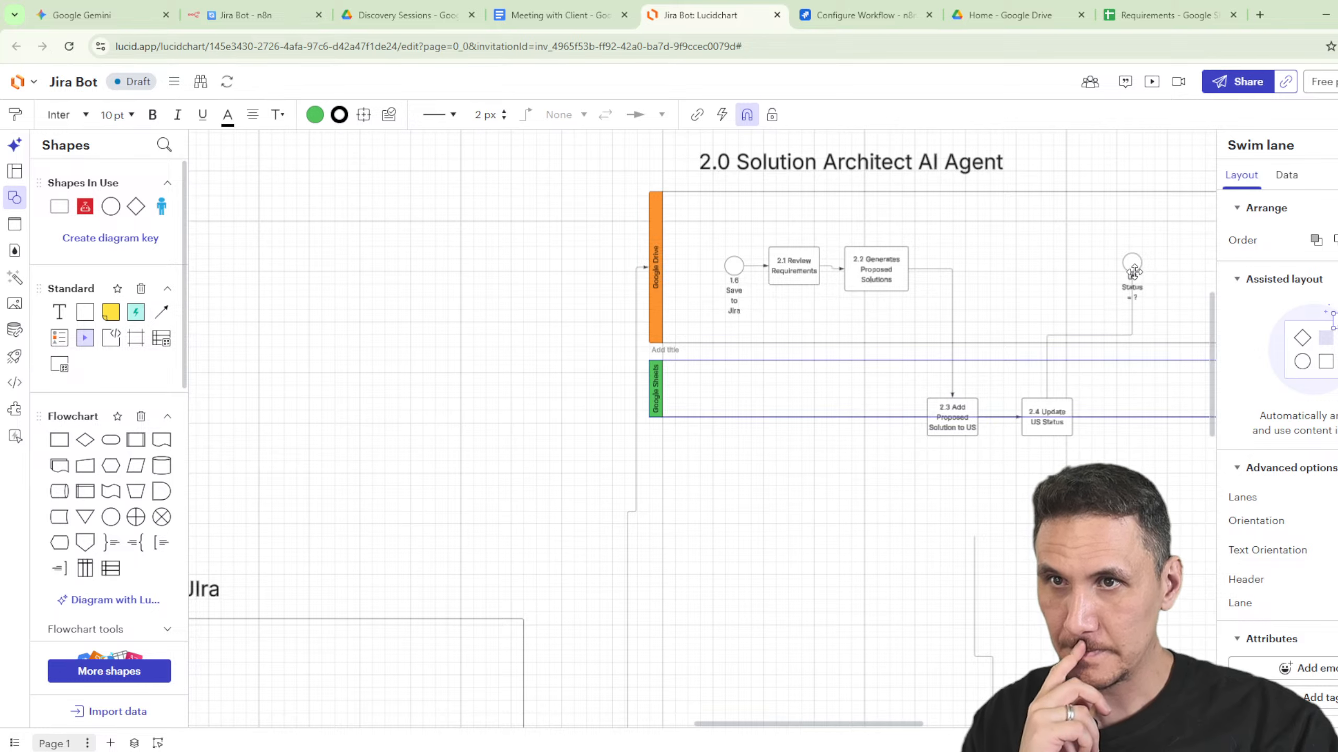
pyautogui.moveTo(1131, 261); pyautogui.dragTo(1156, 496)
pyautogui.click(932, 545)
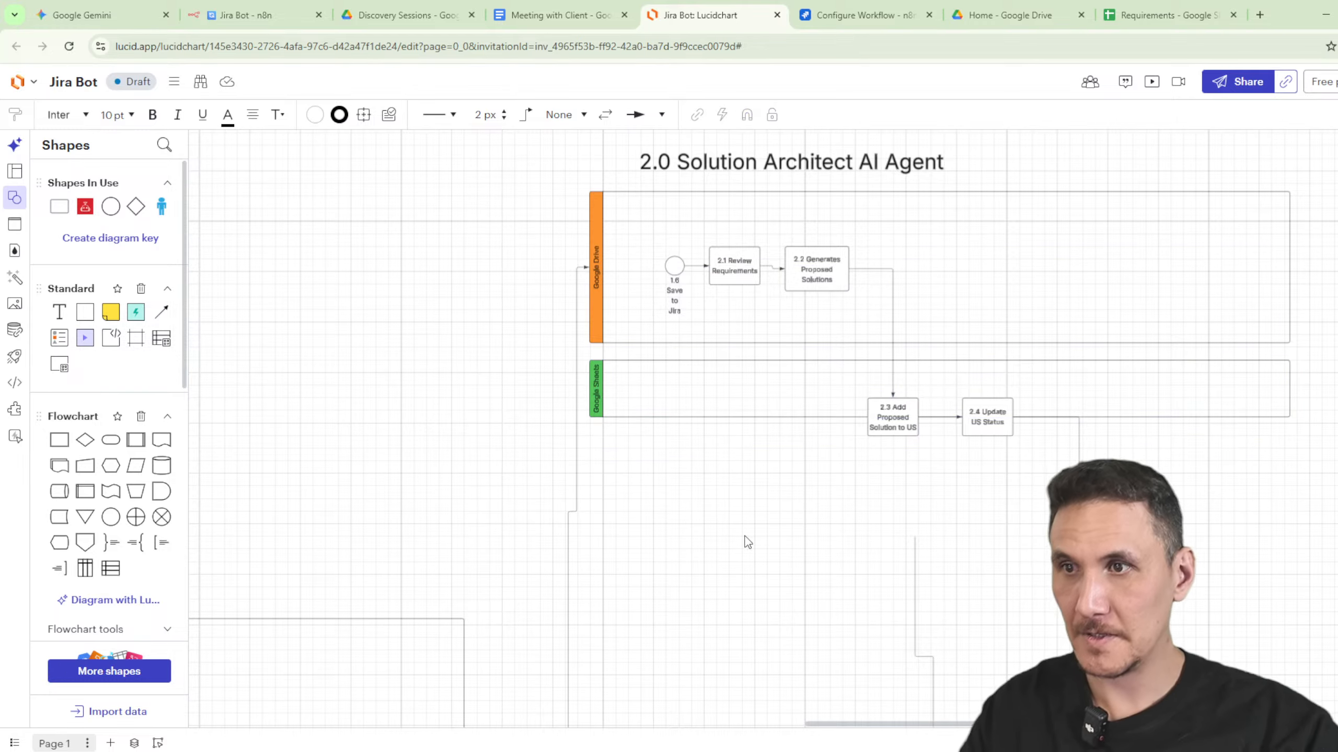
# Spread the 1.6 Save to Jira task and the End event apart in the Jira lane.
pyautogui.scroll(-5, 687, 578)
pyautogui.scroll(3, 479, 655)
pyautogui.scroll(3, 479, 656)
pyautogui.moveTo(540, 503); pyautogui.dragTo(737, 101)
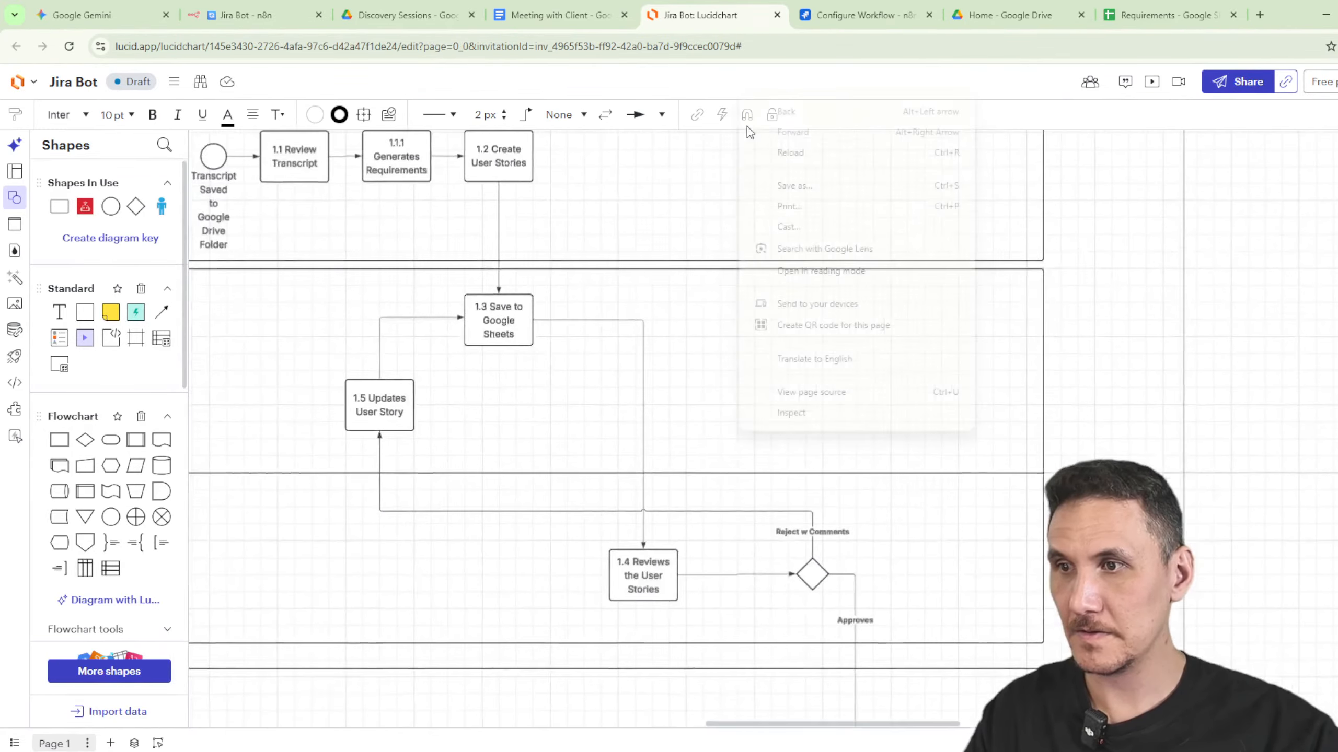
pyautogui.rightClick(804, 503)
pyautogui.moveTo(804, 582); pyautogui.dragTo(777, 310)
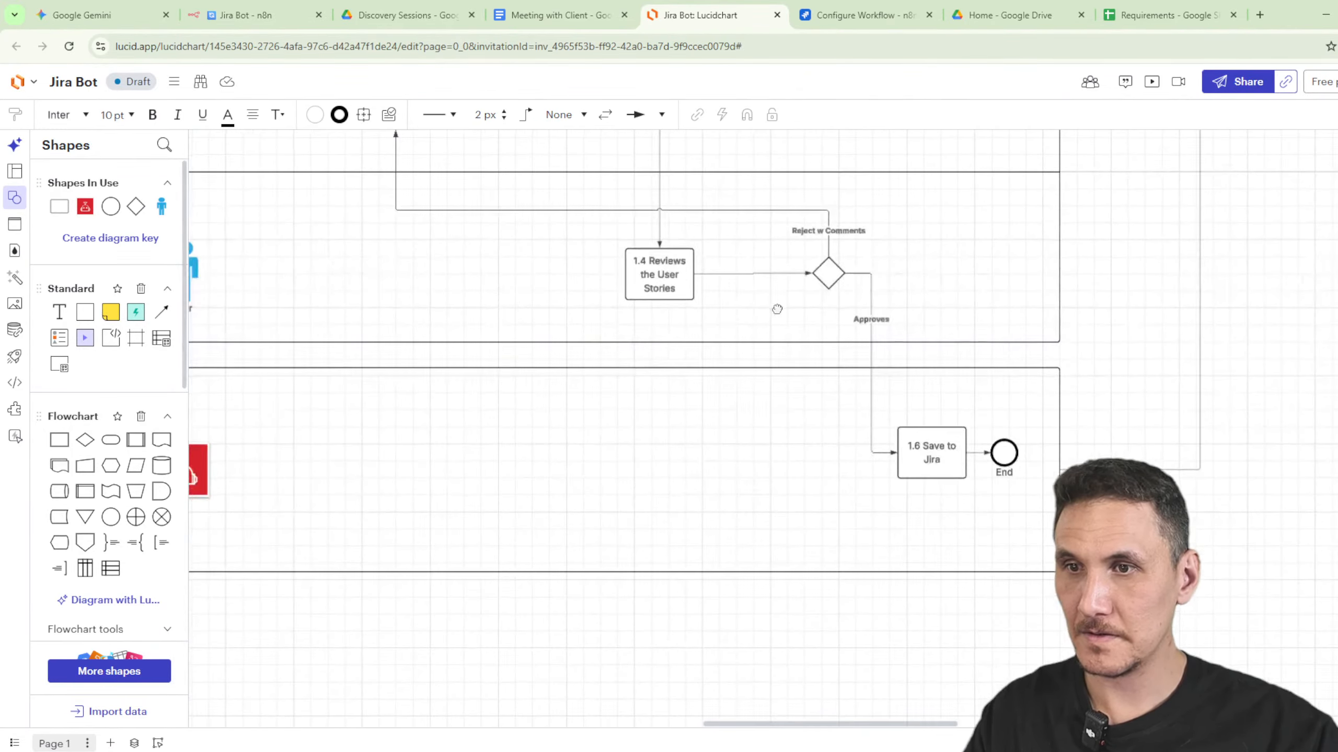
pyautogui.moveTo(1002, 448); pyautogui.dragTo(1021, 448)
pyautogui.moveTo(933, 453); pyautogui.dragTo(907, 453)
pyautogui.click(1003, 451)
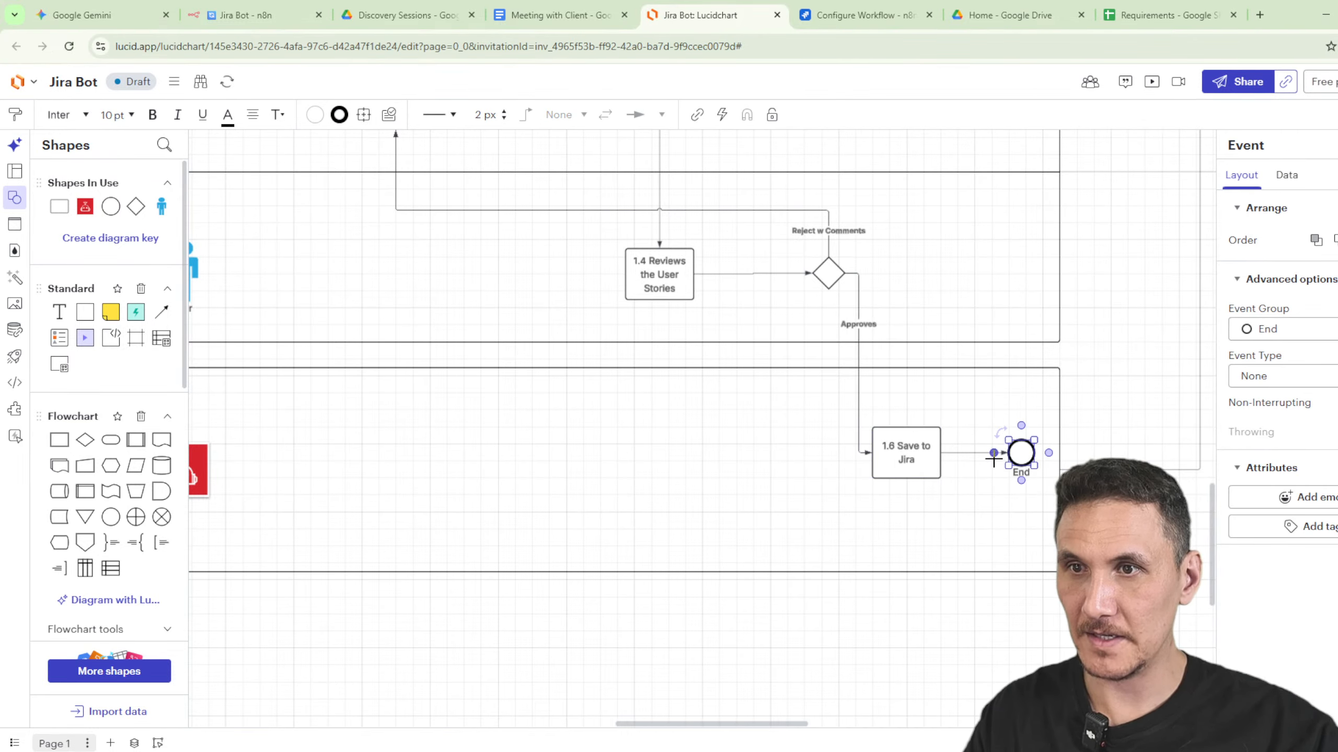
# Add an intermediate Signal event labelled "Status = New" between 1.6 Save to Jira and End, using a copy of the End event.
pyautogui.scroll(-8, 81, 493)
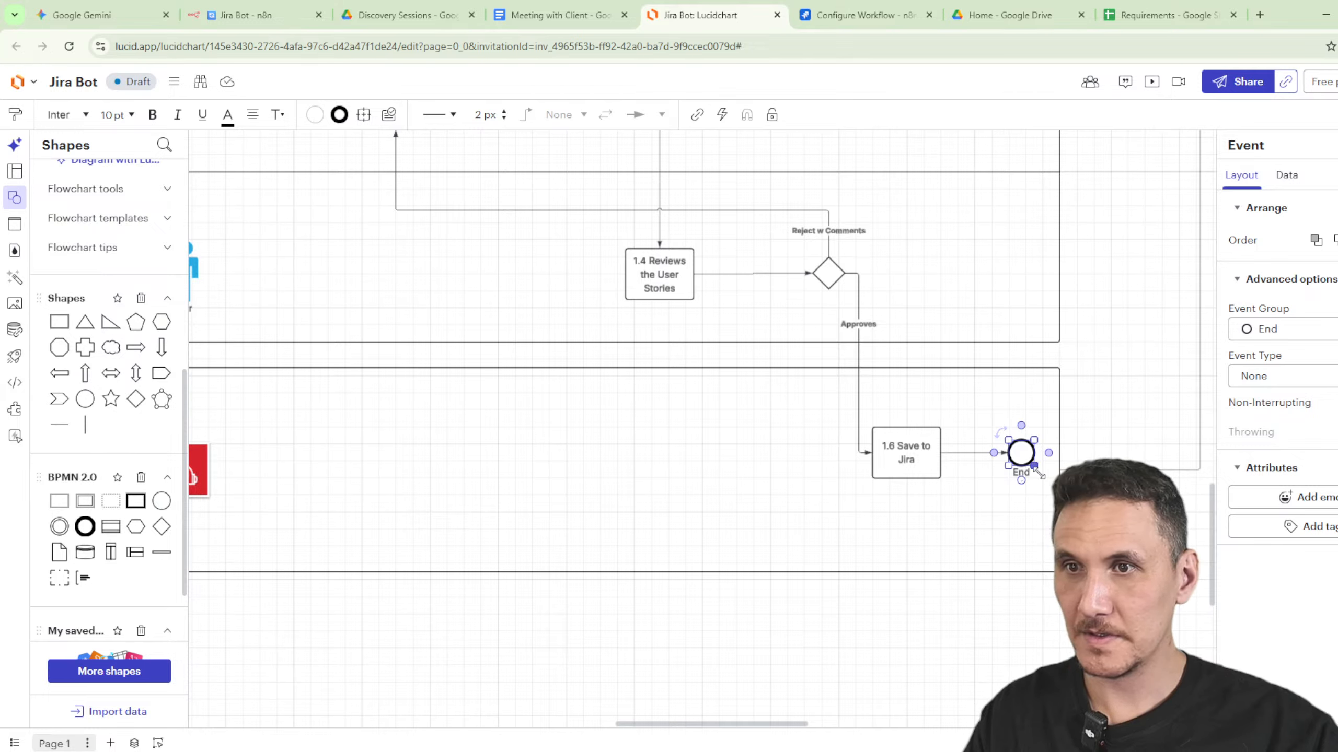
pyautogui.moveTo(962, 456); pyautogui.dragTo(967, 454)
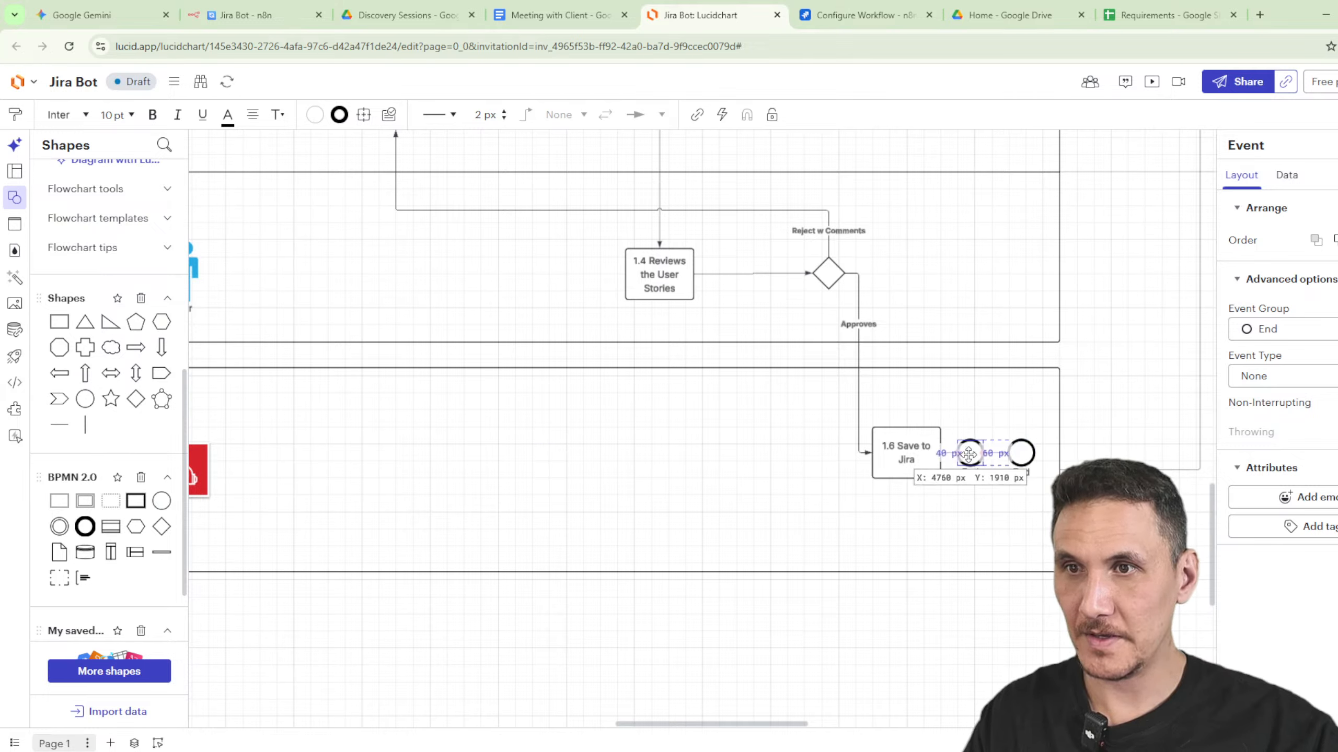
pyautogui.click(1280, 376)
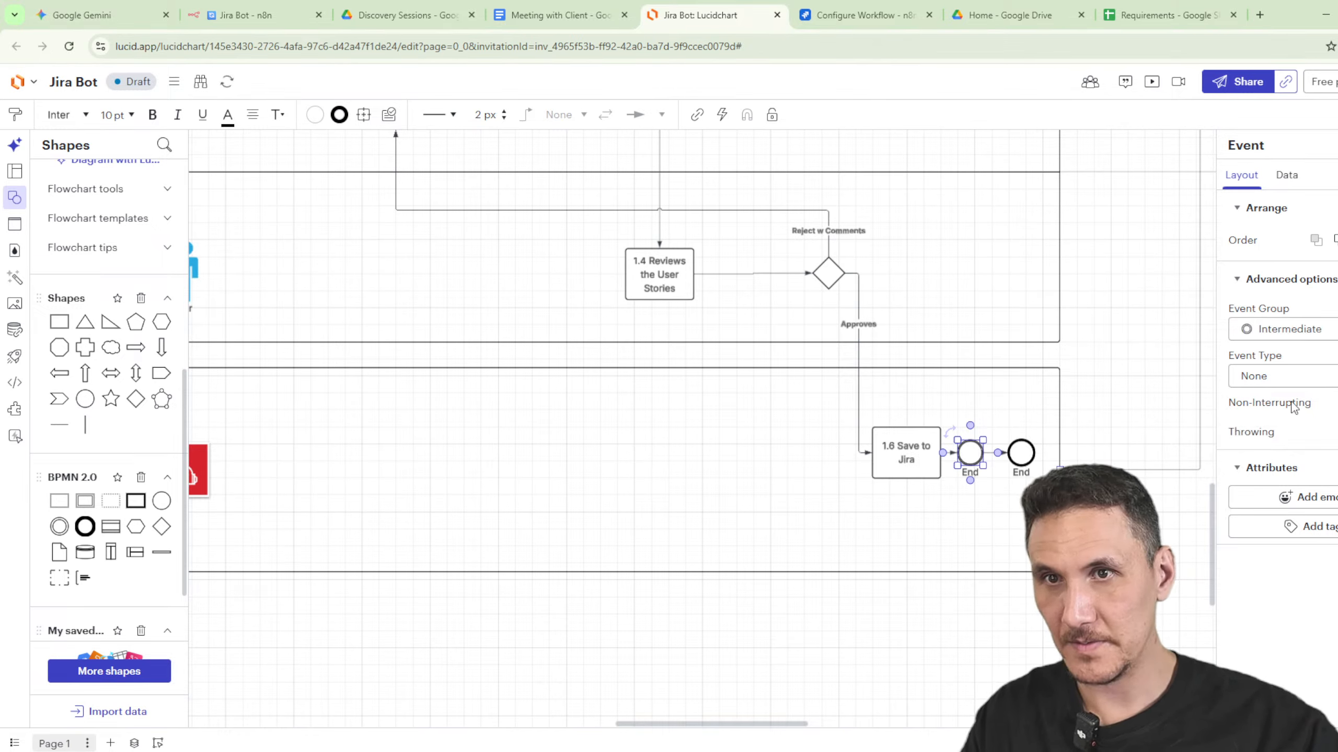
pyautogui.click(1285, 377)
pyautogui.scroll(-3, 1310, 522)
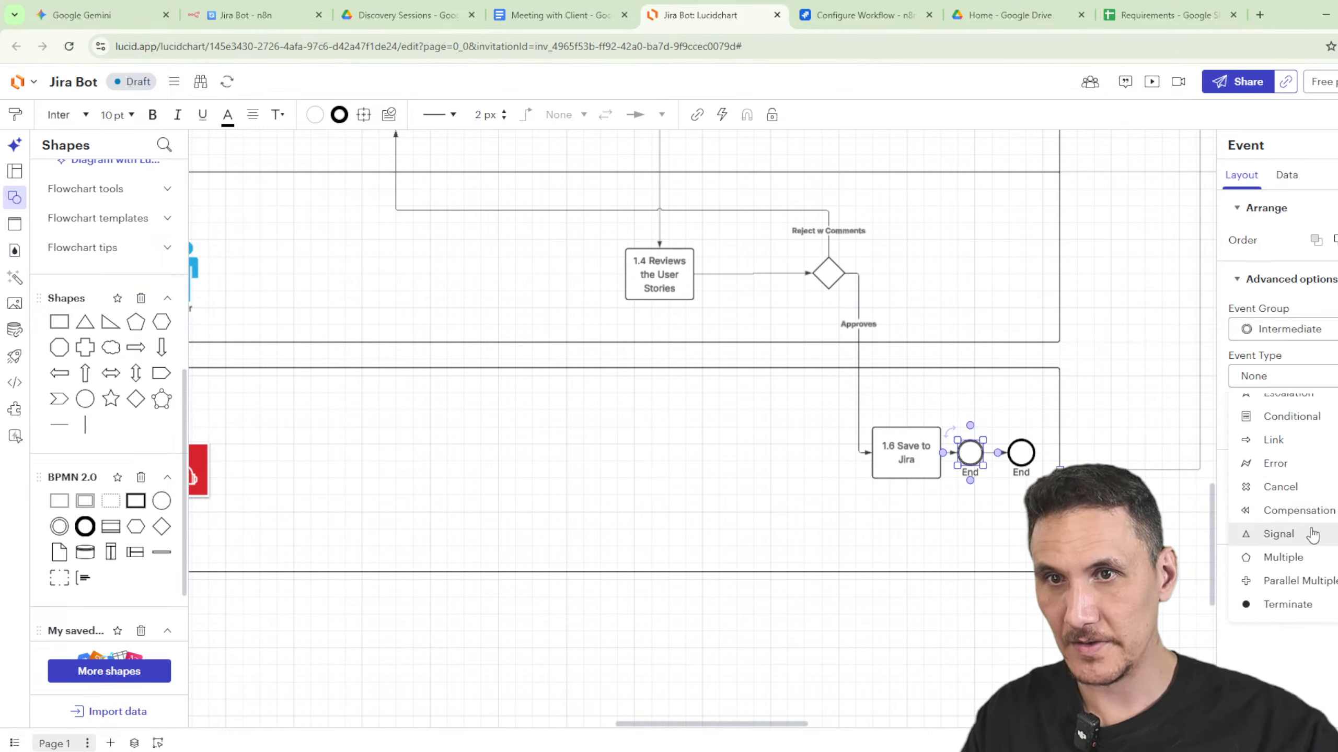
pyautogui.click(1301, 531)
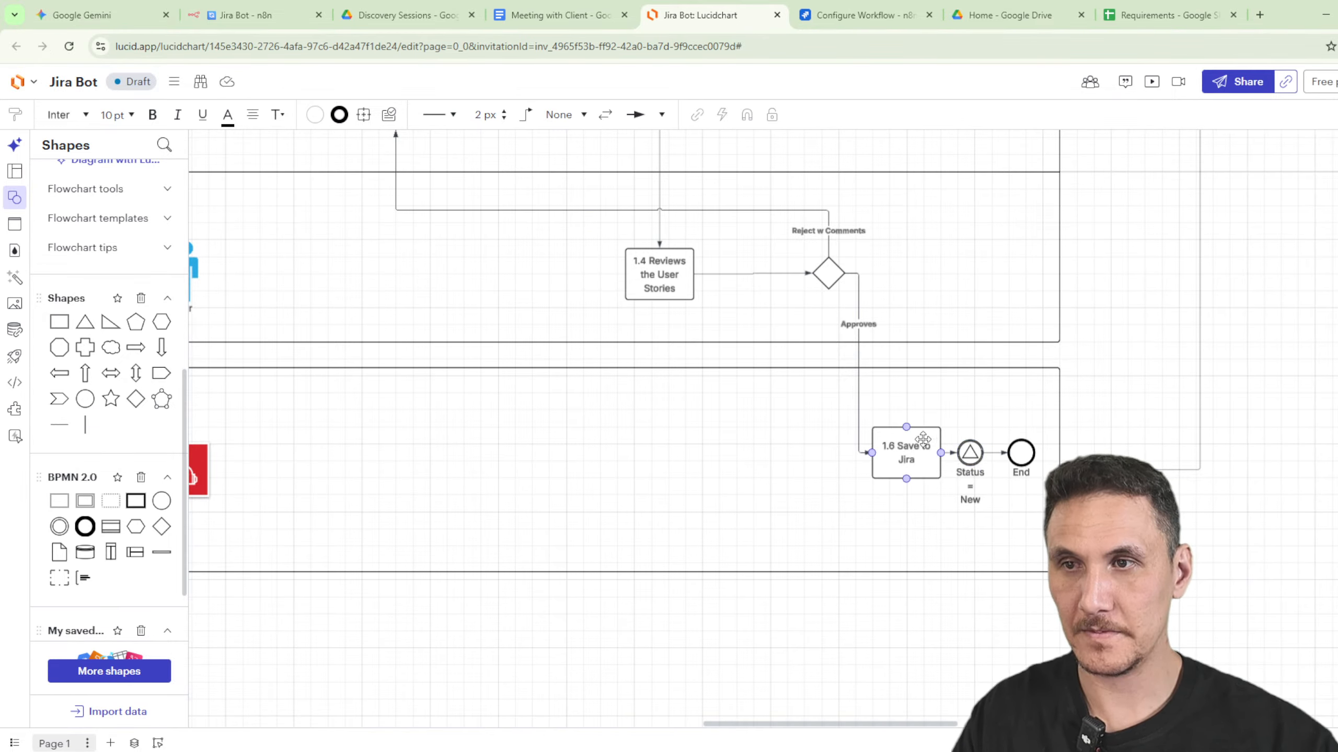
pyautogui.click(902, 445)
pyautogui.click(1078, 353)
# Delete the 1.4 review task, the approval decision with its connectors, and the User figure from the lower Google Sheets lane.
pyautogui.scroll(-3, 1078, 353)
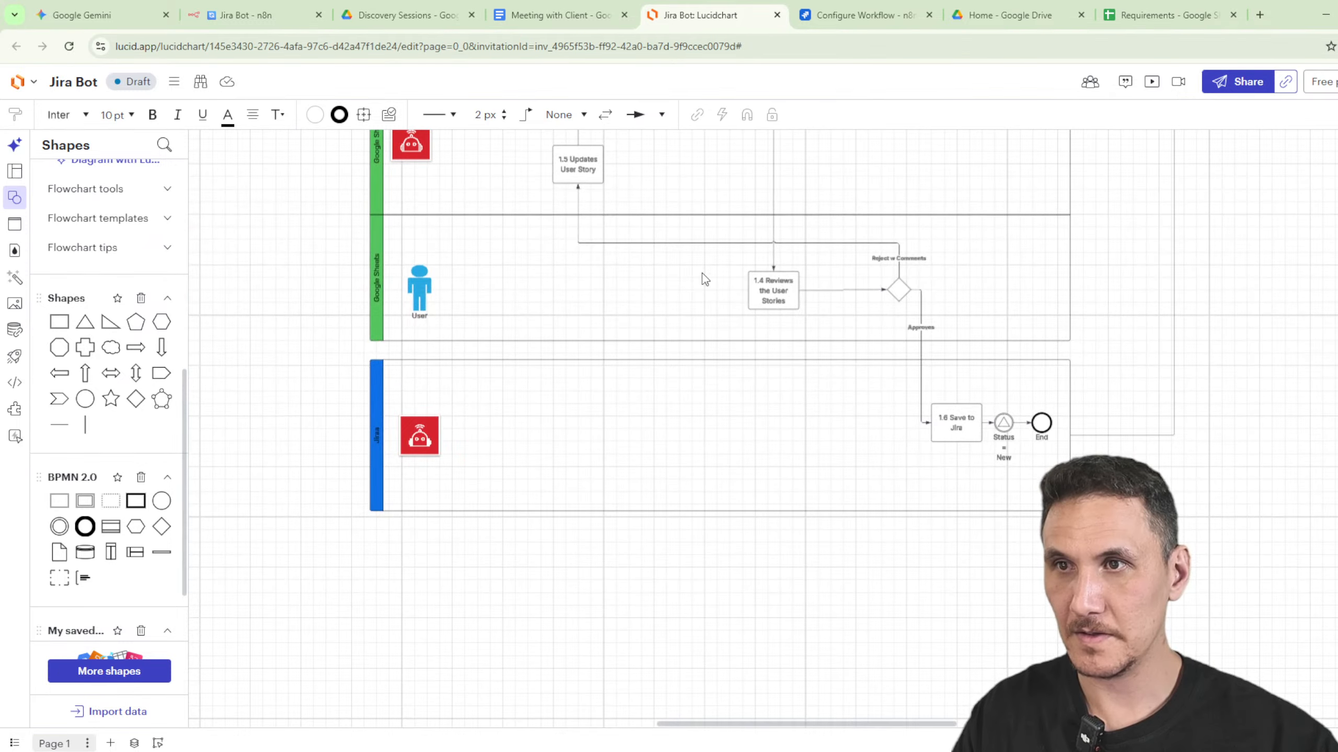
pyautogui.moveTo(703, 273); pyautogui.dragTo(945, 314)
pyautogui.press('Delete')
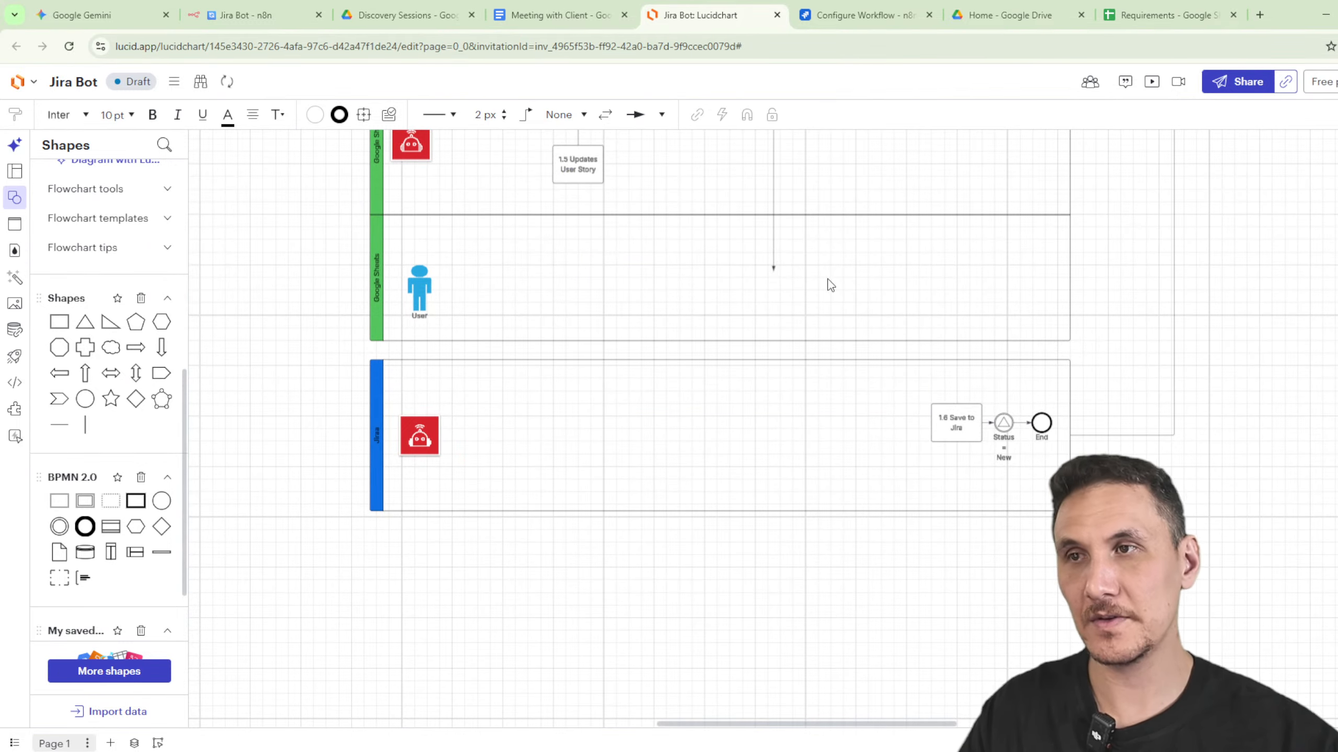
pyautogui.scroll(-2, 831, 285)
pyautogui.click(775, 259)
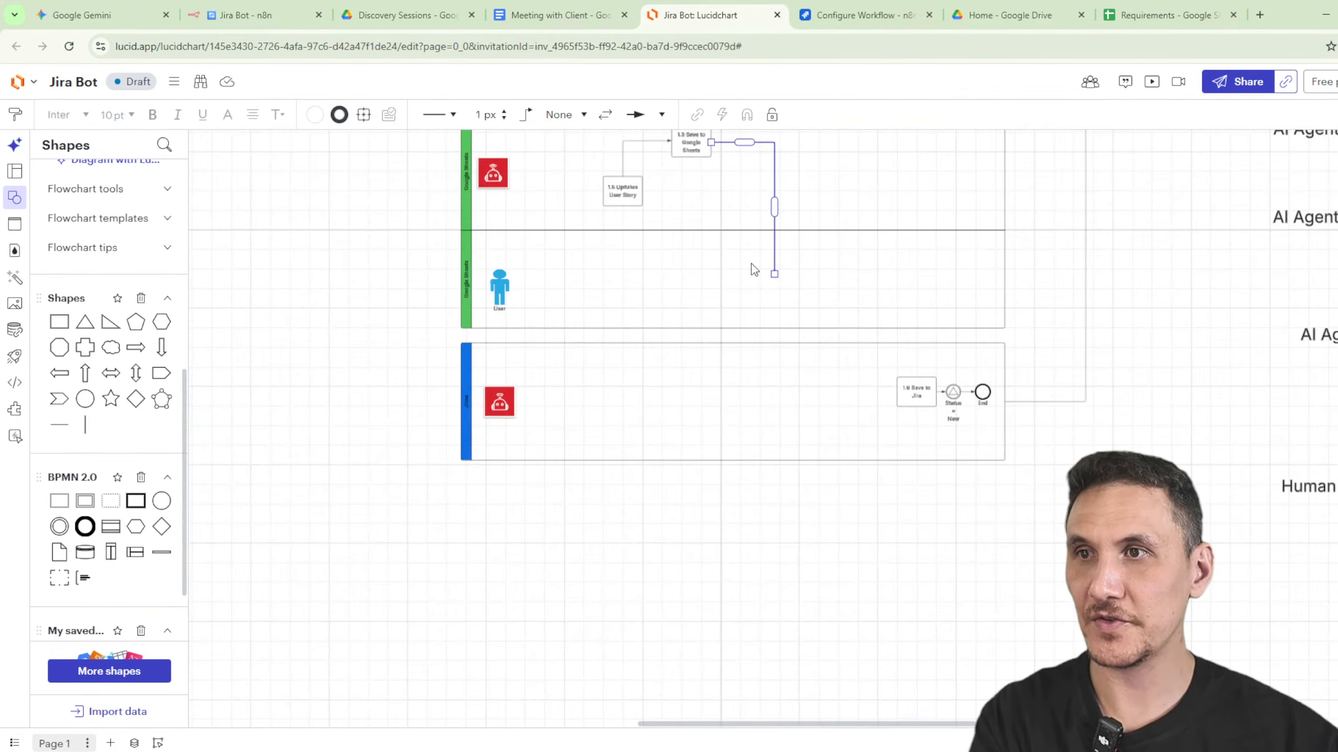
pyautogui.click(497, 283)
pyautogui.press('Delete')
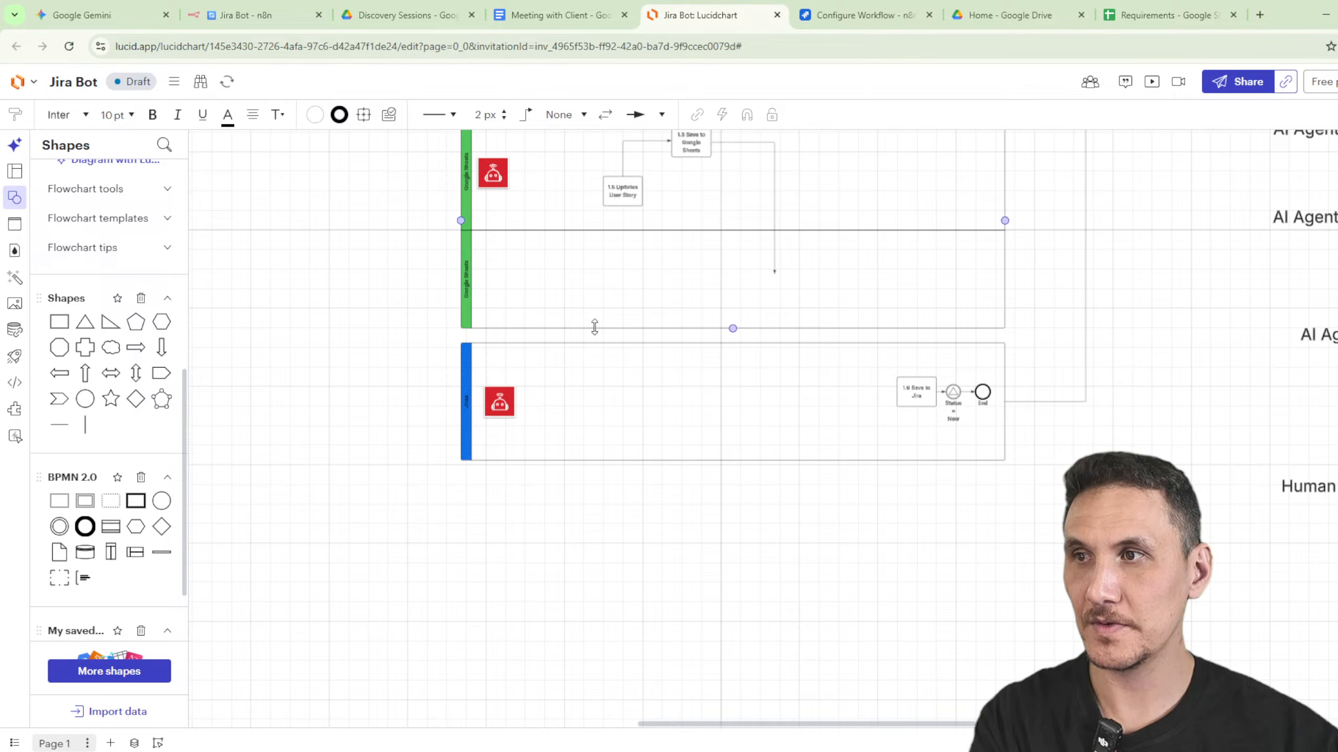
# Remove the empty lower lane from the user story process's Google Sheets swimlane.
pyautogui.click(594, 327)
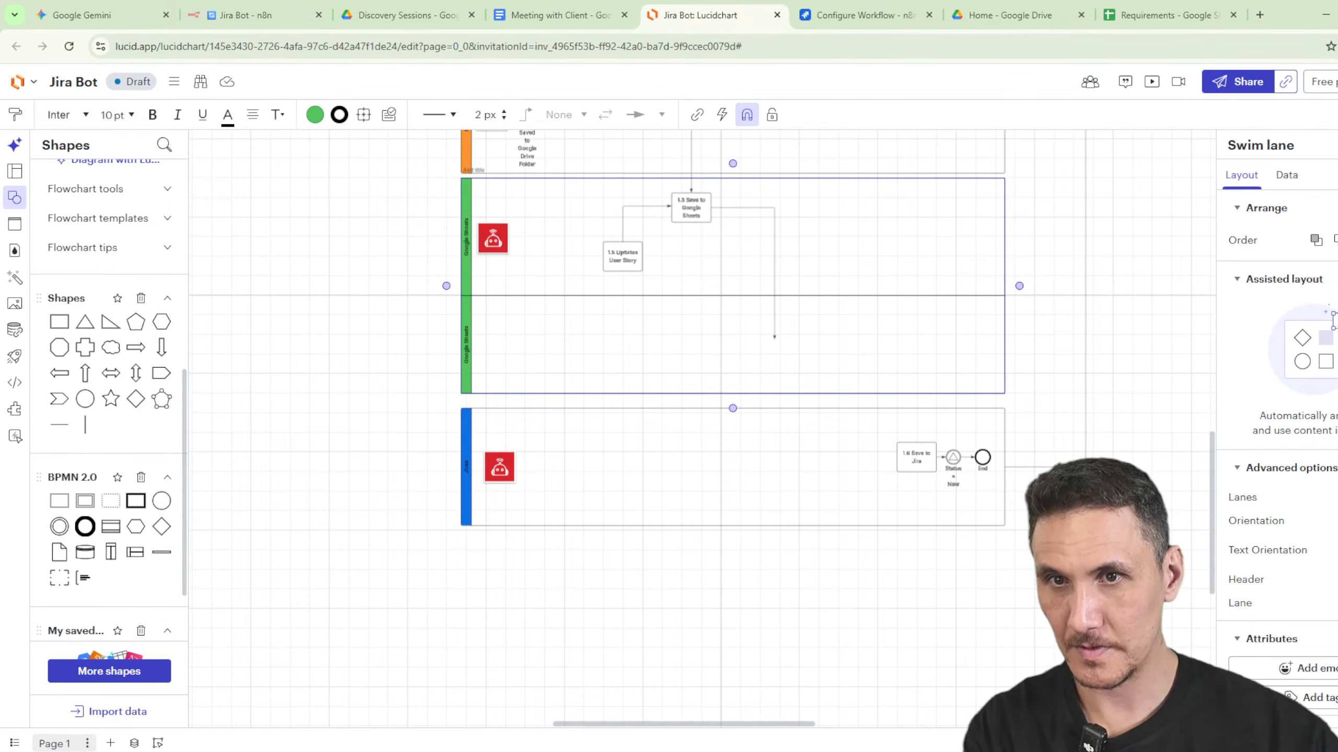
pyautogui.click(1335, 497)
pyautogui.click(780, 403)
# Move the Jira lane with its contents up directly beneath the Google Sheets lane.
pyautogui.moveTo(358, 333); pyautogui.dragTo(821, 472)
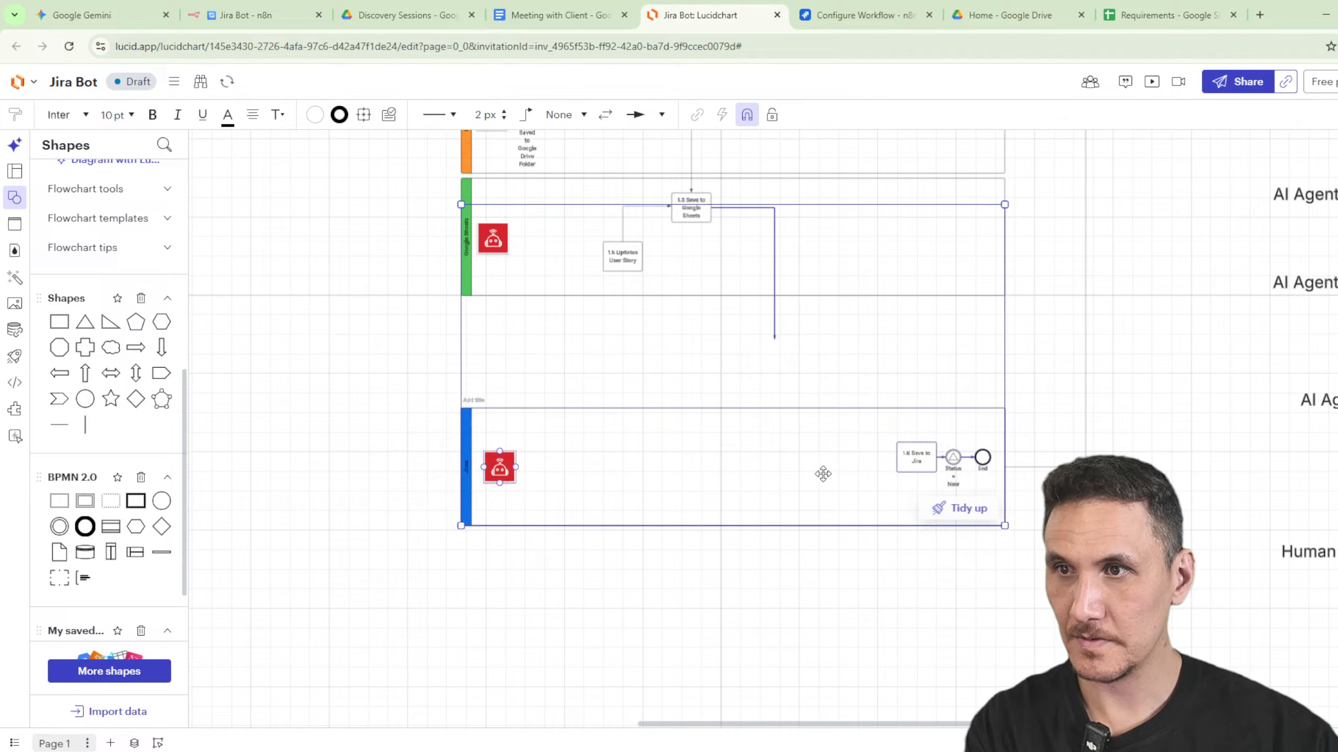
pyautogui.moveTo(389, 340); pyautogui.dragTo(902, 531)
pyautogui.moveTo(799, 451); pyautogui.dragTo(789, 345)
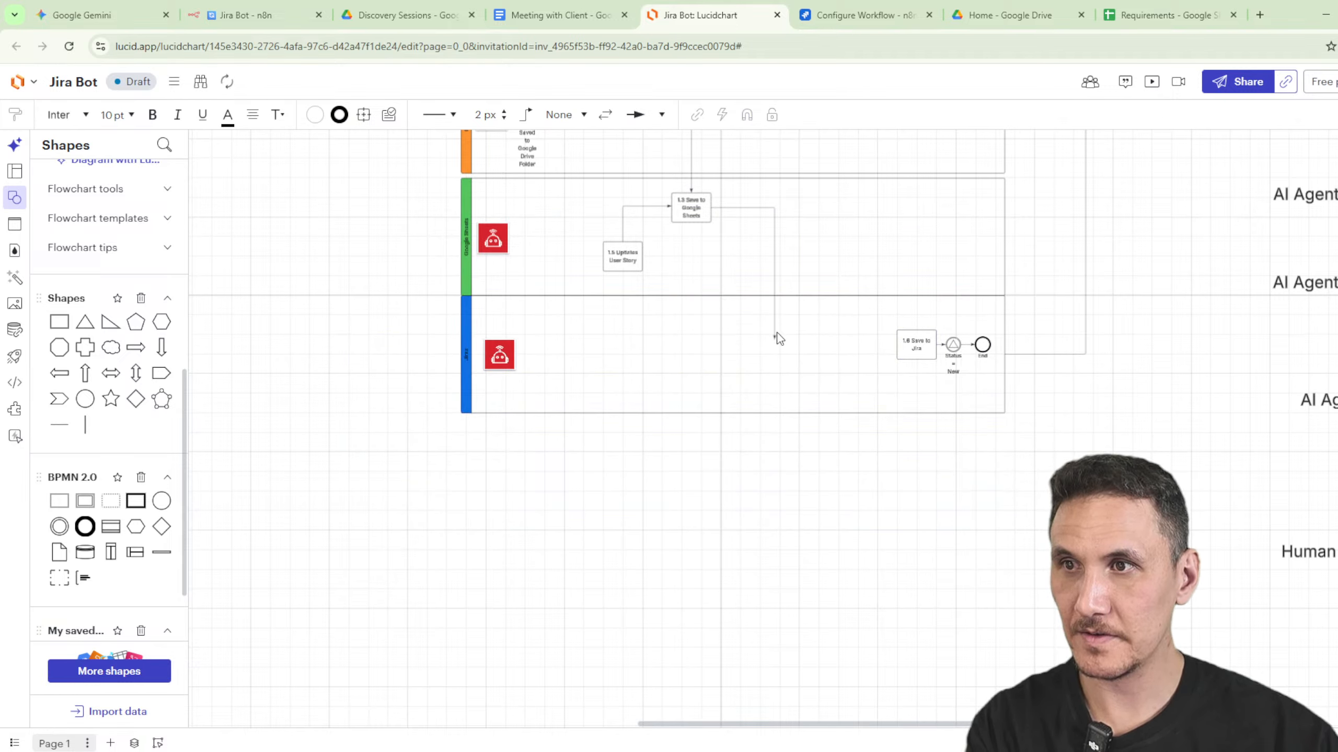
# Connect 1.3 Save to Google Sheets to 1.6 Save to Jira, and delete the 1.5 Updates User Story task with its leftover connector.
pyautogui.click(829, 369)
pyautogui.click(621, 250)
pyautogui.press('Delete')
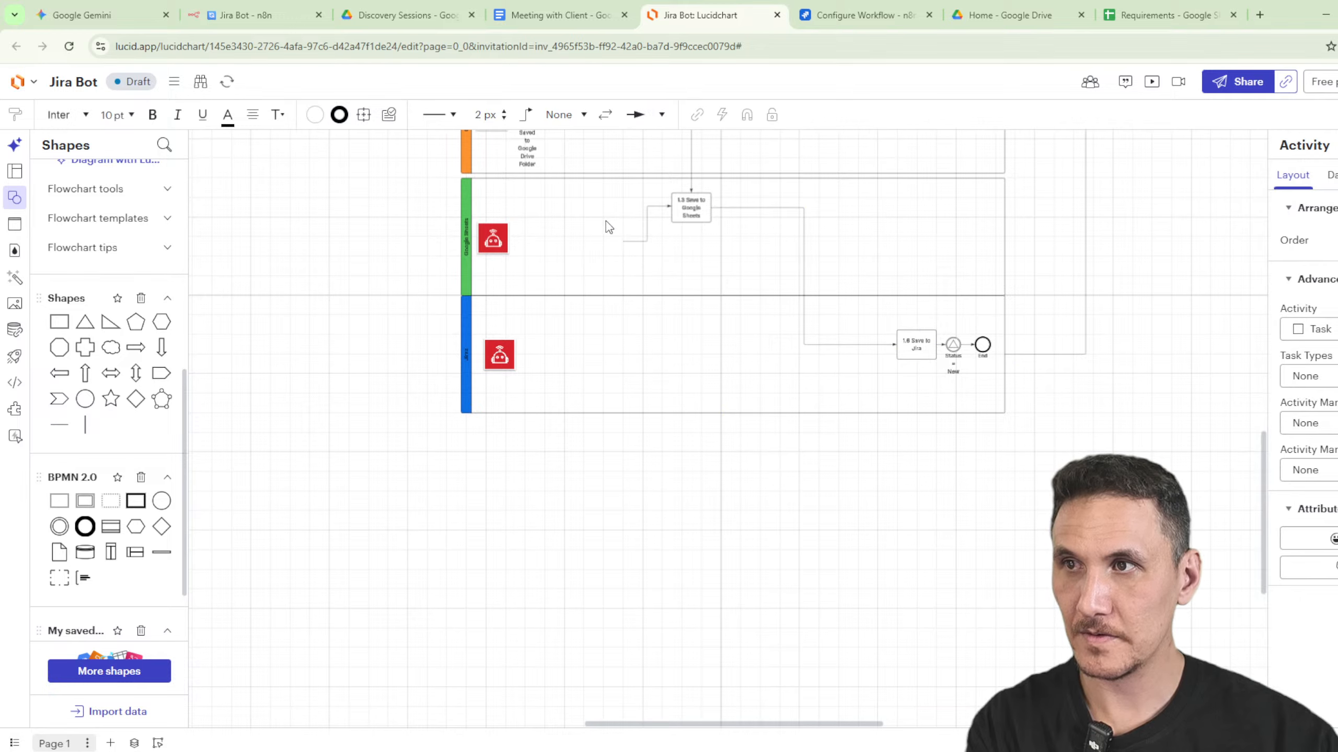
pyautogui.click(631, 241)
pyautogui.press('Delete')
# Move the 1.6 Save to Jira task further left in the Jira lane, away from the Status = New event.
pyautogui.moveTo(913, 350); pyautogui.dragTo(858, 350)
pyautogui.scroll(3, 1101, 422)
pyautogui.click(901, 299)
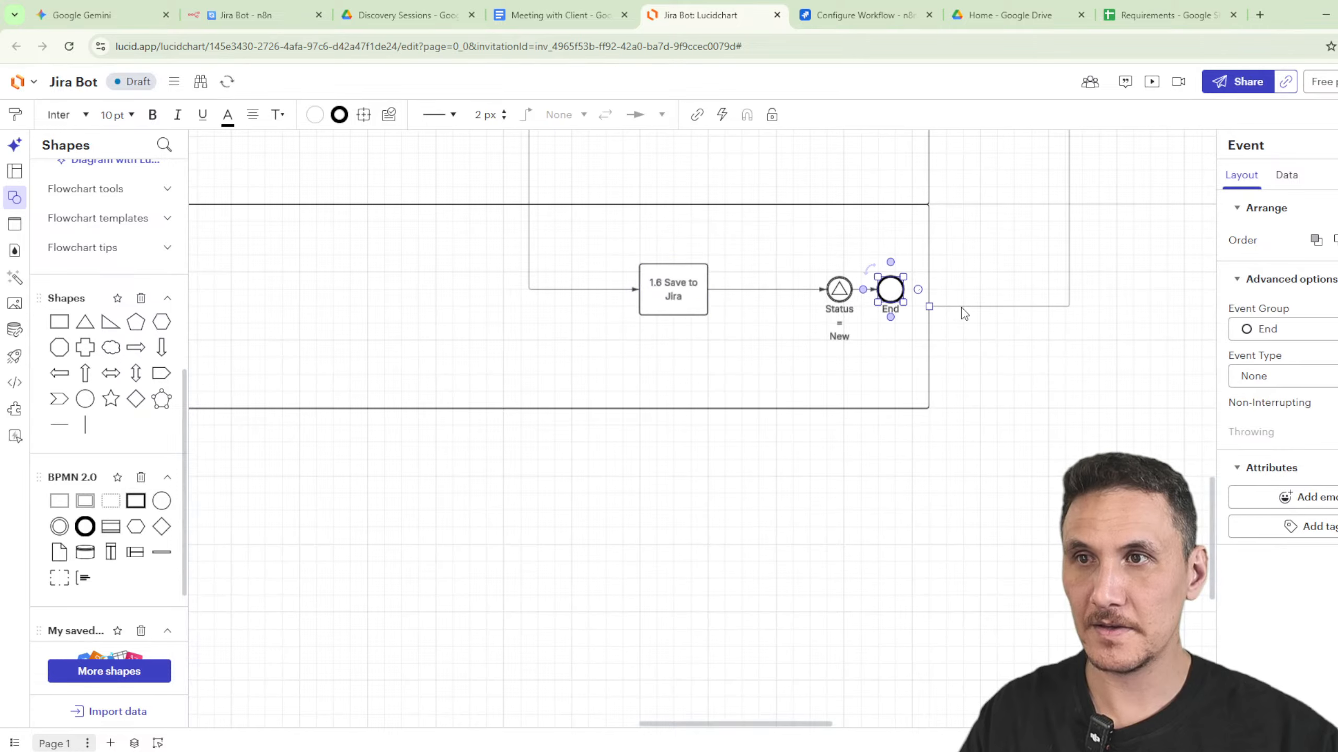
pyautogui.scroll(-3, 980, 314)
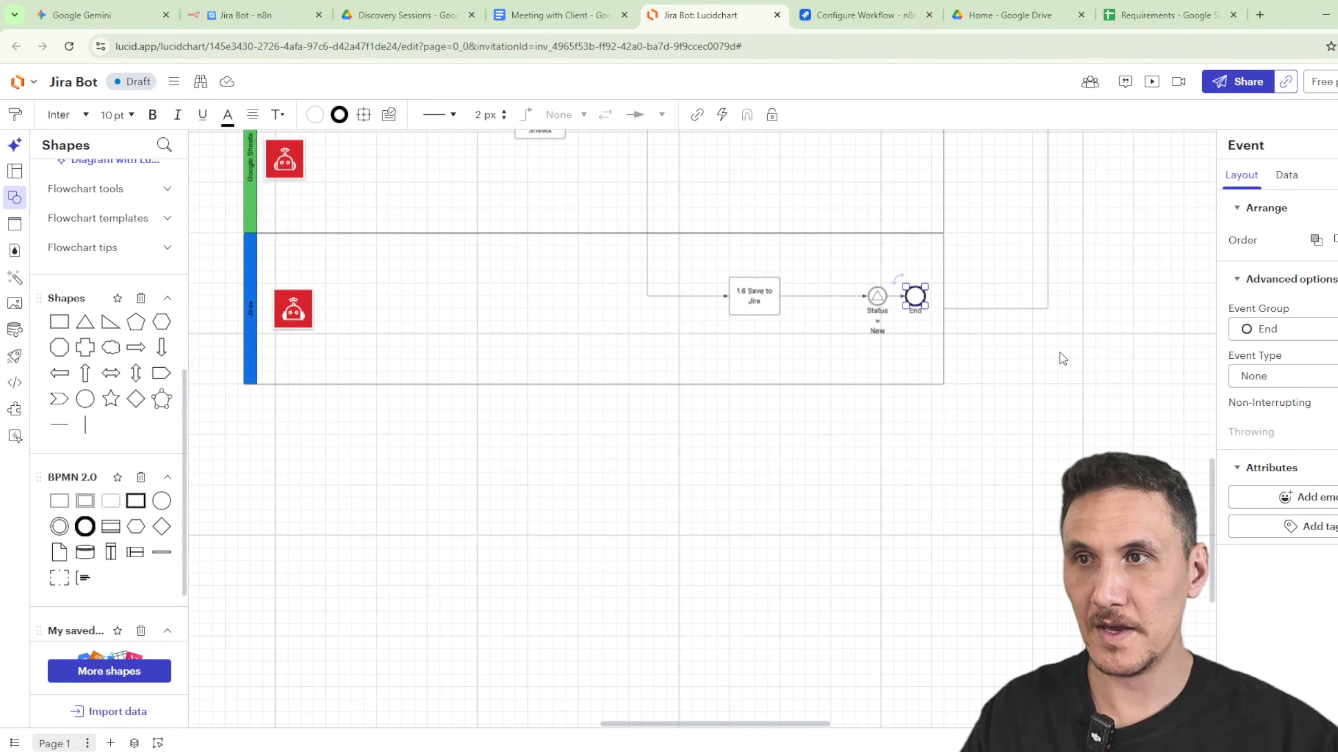
pyautogui.moveTo(1060, 358); pyautogui.dragTo(945, 545)
pyautogui.moveTo(1022, 505); pyautogui.dragTo(974, 562)
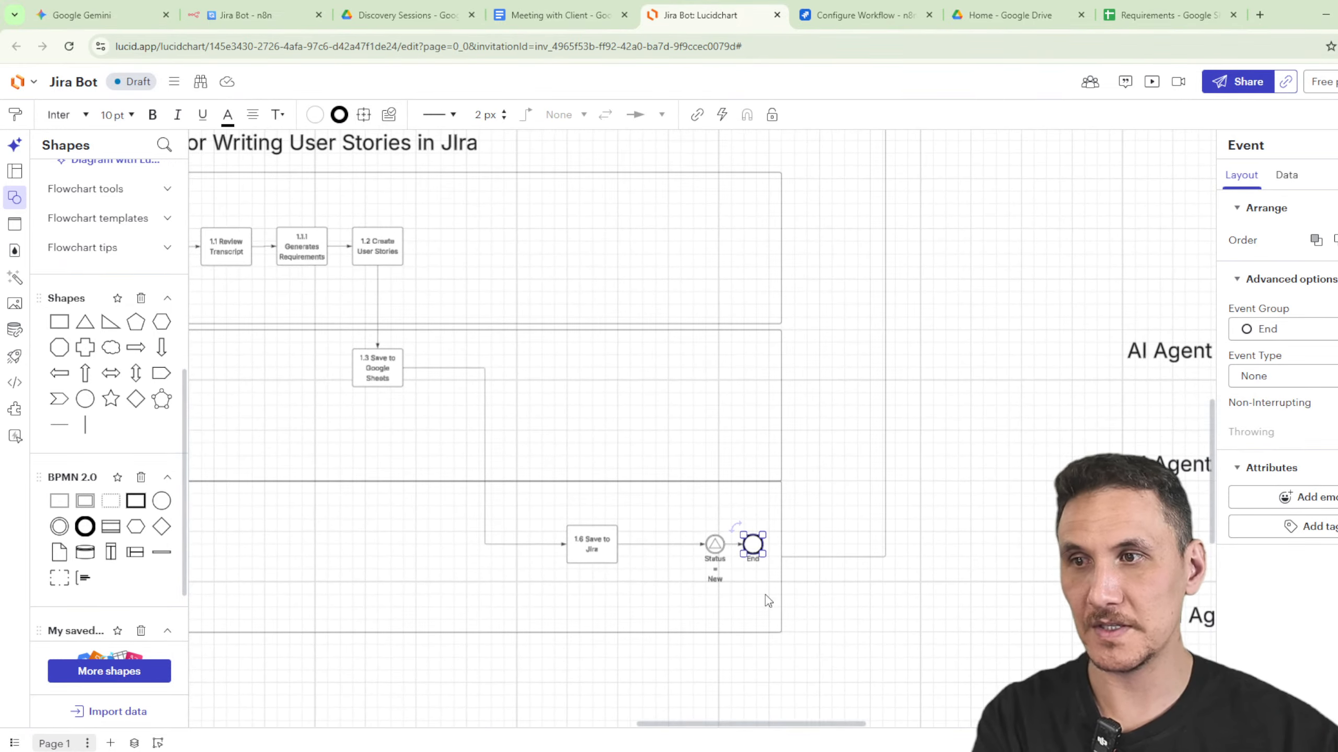
# Delete the End event that follows the Status = New event, together with its leftover connector.
pyautogui.press('Delete')
pyautogui.press('Delete')
# Copy the Jira lane directly beneath the Google Sheets lane of the Solution Architect process and reduce the copy's height.
pyautogui.moveTo(922, 468); pyautogui.dragTo(818, 722)
pyautogui.moveTo(937, 387); pyautogui.dragTo(822, 568)
pyautogui.moveTo(773, 508); pyautogui.dragTo(778, 589)
pyautogui.moveTo(474, 722); pyautogui.dragTo(576, 606)
pyautogui.moveTo(421, 585); pyautogui.dragTo(455, 544)
pyautogui.click(235, 530)
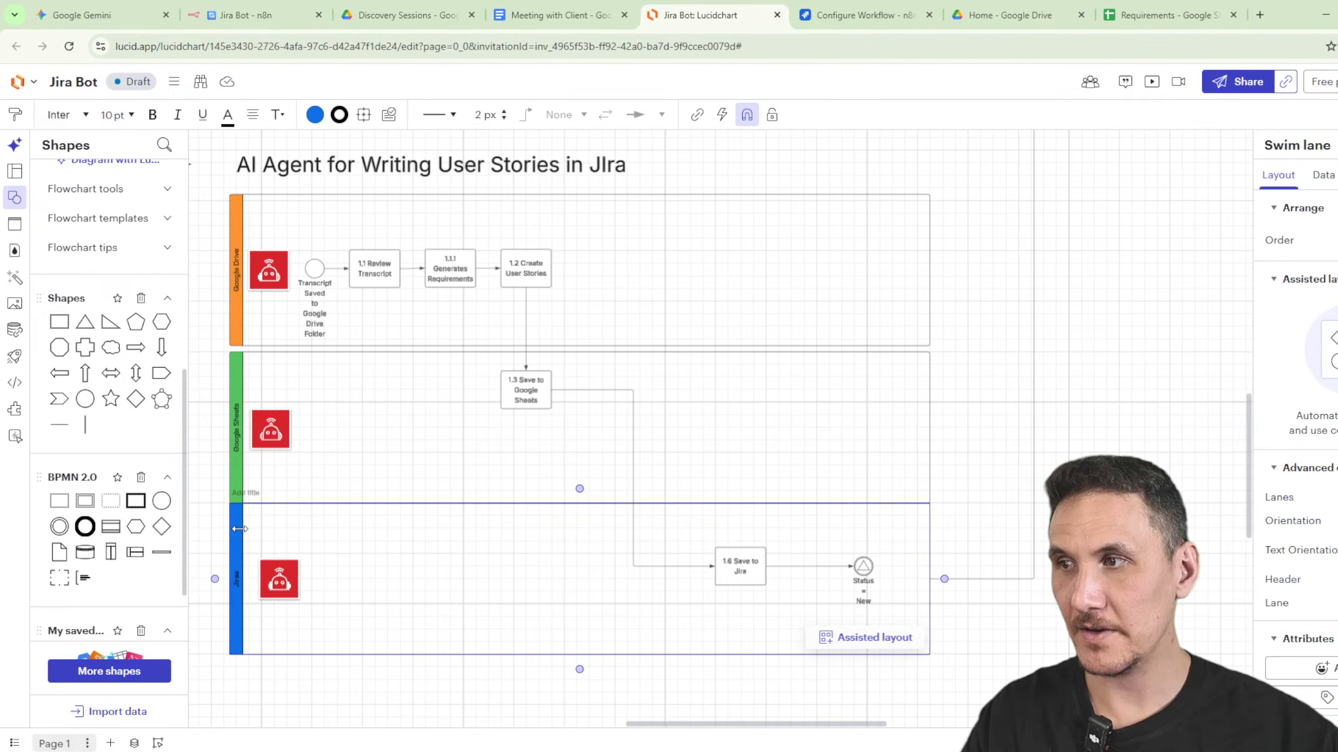
pyautogui.hotkey('ctrl', 'c')
pyautogui.moveTo(1039, 331); pyautogui.dragTo(767, 606)
pyautogui.moveTo(994, 403); pyautogui.dragTo(820, 515)
pyautogui.hotkey('ctrl', 'v')
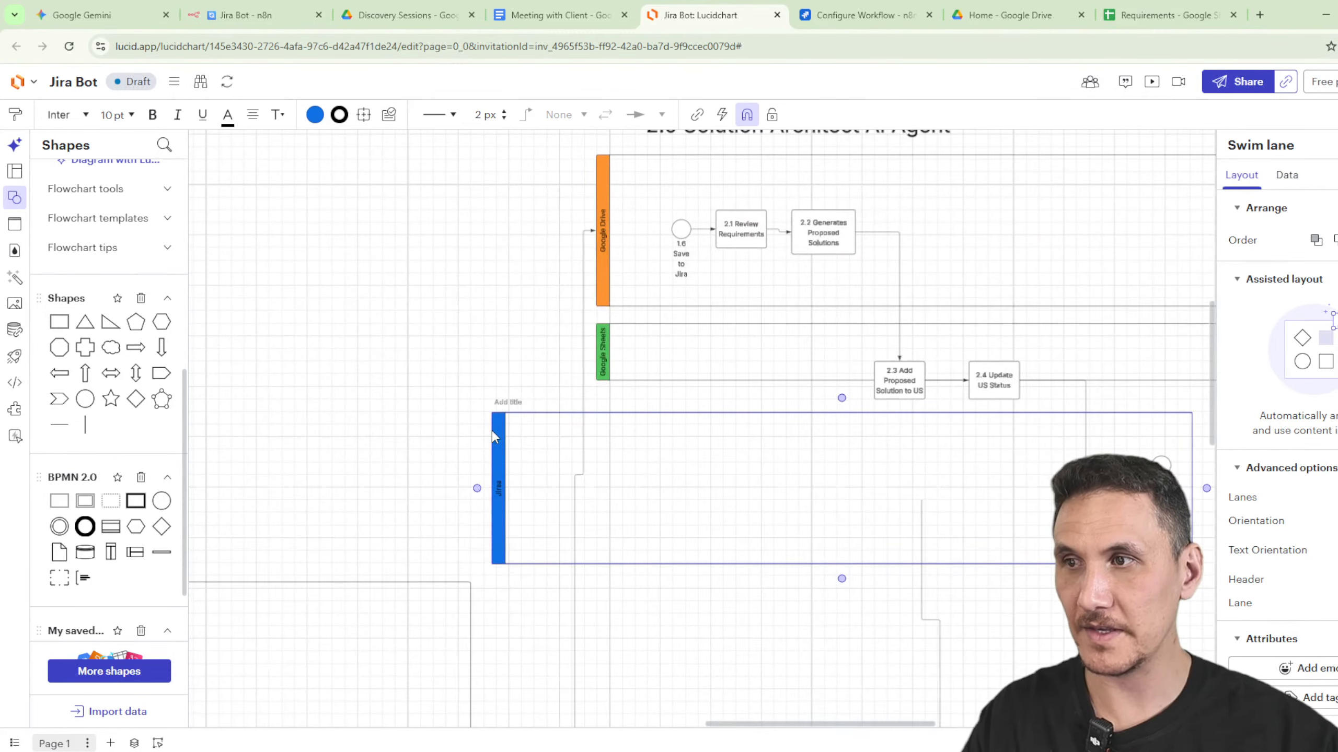
pyautogui.moveTo(495, 428); pyautogui.dragTo(600, 403)
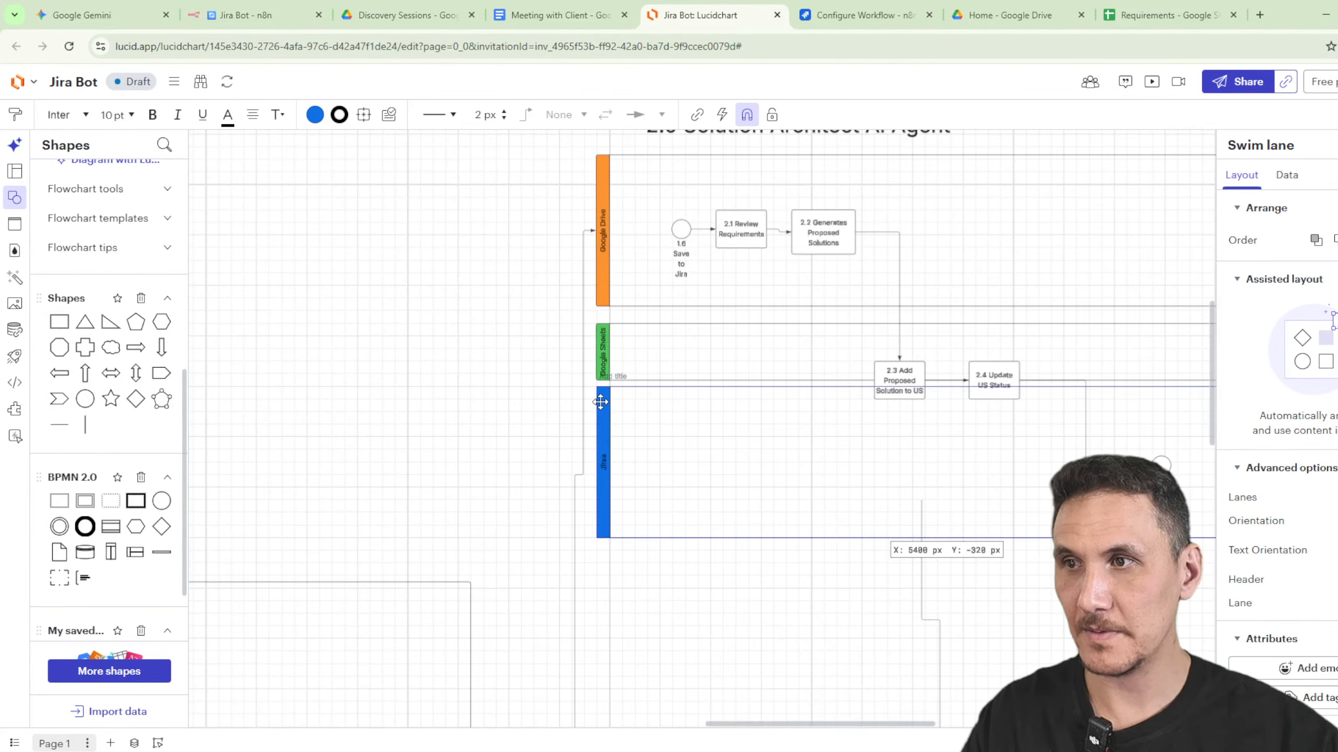
pyautogui.moveTo(764, 538); pyautogui.dragTo(773, 469)
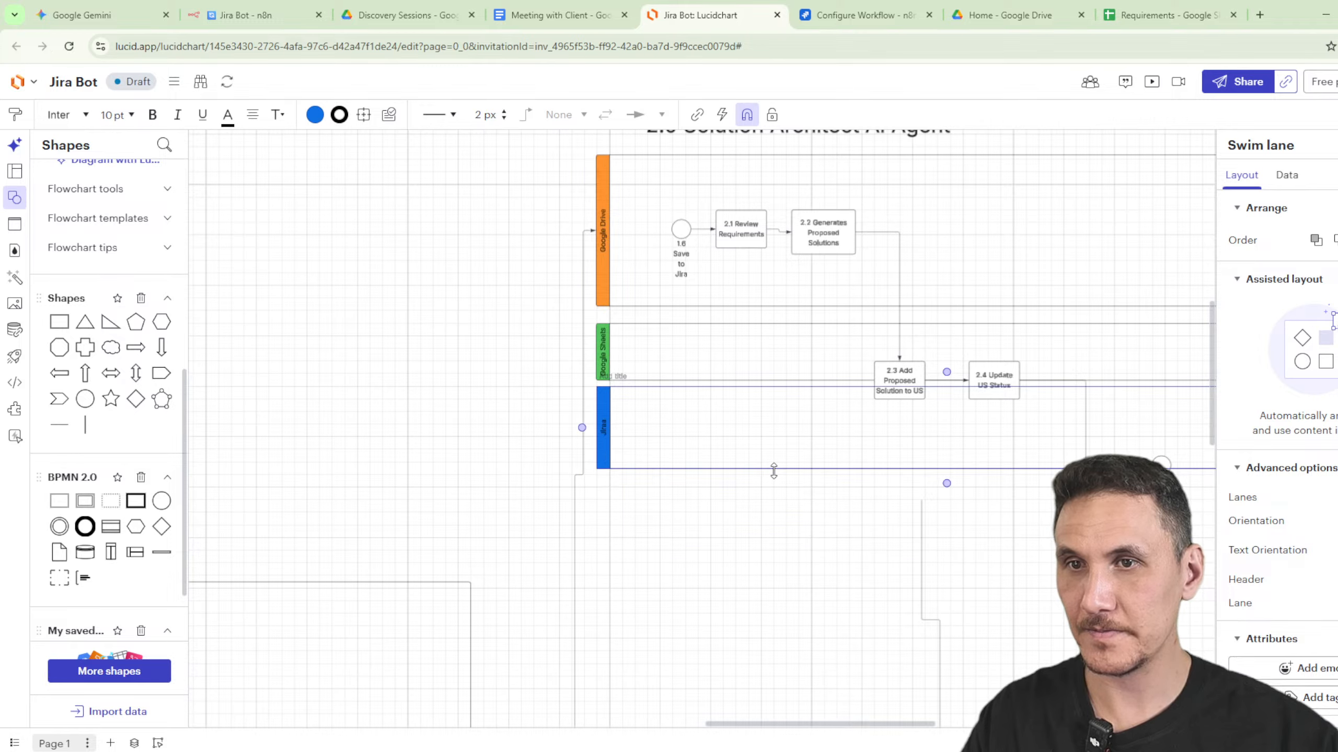
# Move the US Status = ? event with its connector up into the Solution Architect process's Jira lane.
pyautogui.moveTo(1016, 557); pyautogui.dragTo(798, 595)
pyautogui.moveTo(937, 499); pyautogui.dragTo(921, 532)
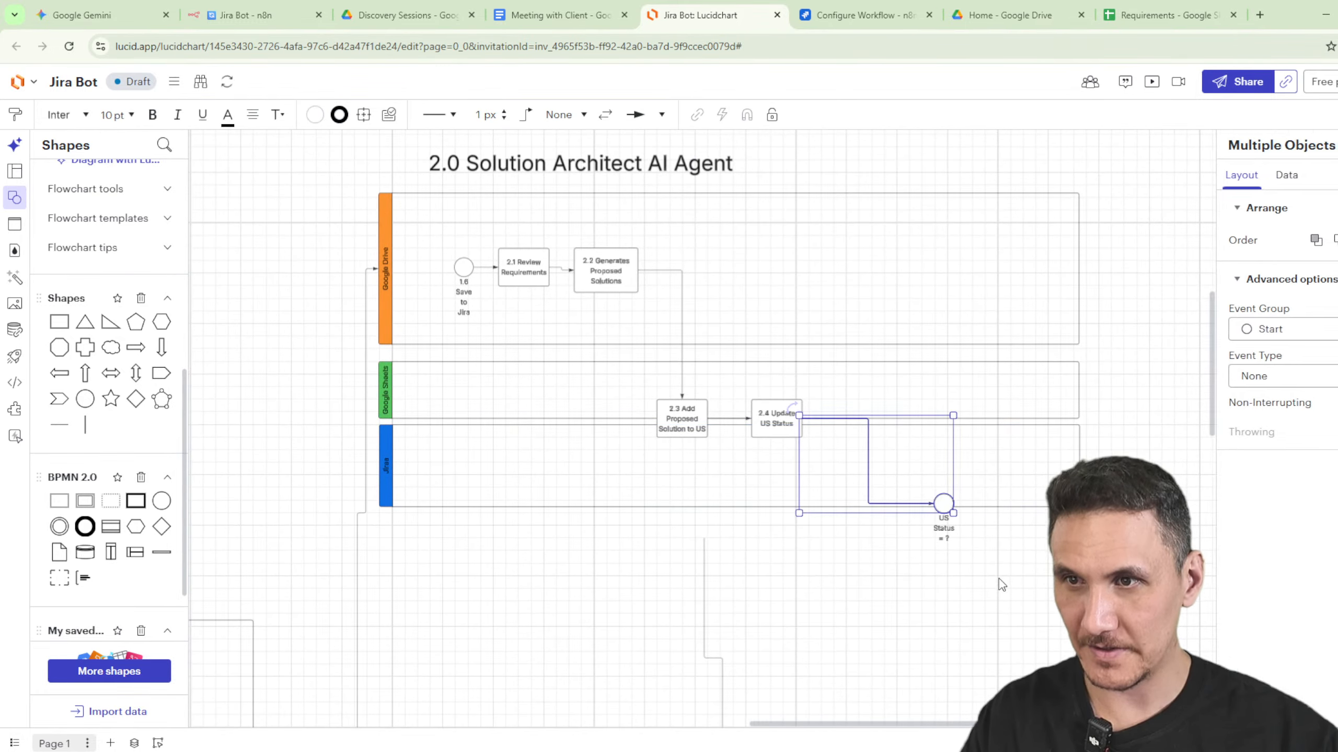
pyautogui.scroll(5, 953, 549)
pyautogui.moveTo(940, 475); pyautogui.dragTo(1002, 389)
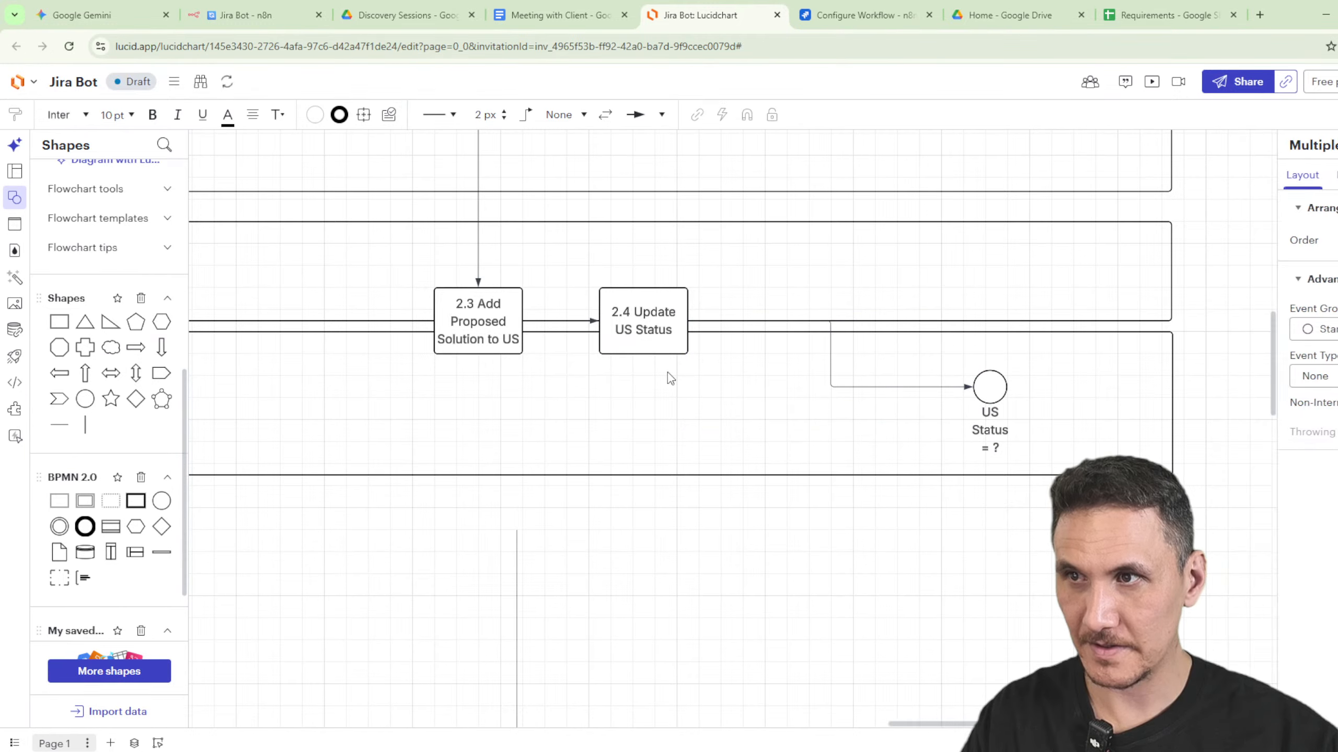
# Enlarge the 2.4 Update US Status and 2.3 Add Proposed Solution to US tasks to span the Google Sheets and Jira lanes.
pyautogui.click(644, 330)
pyautogui.click(648, 354)
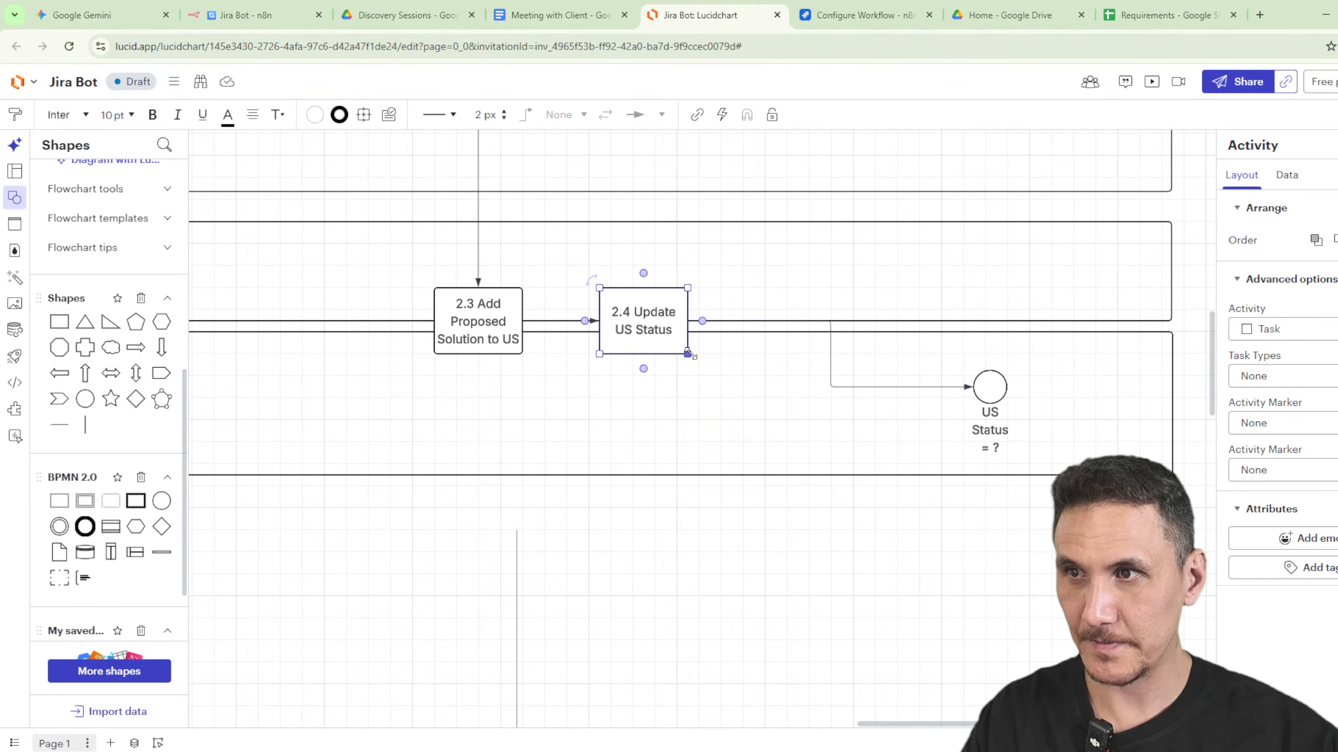
pyautogui.moveTo(687, 354)
pyautogui.mouseDown()
pyautogui.moveTo(753, 373)
pyautogui.moveTo(683, 332)
pyautogui.mouseUp()
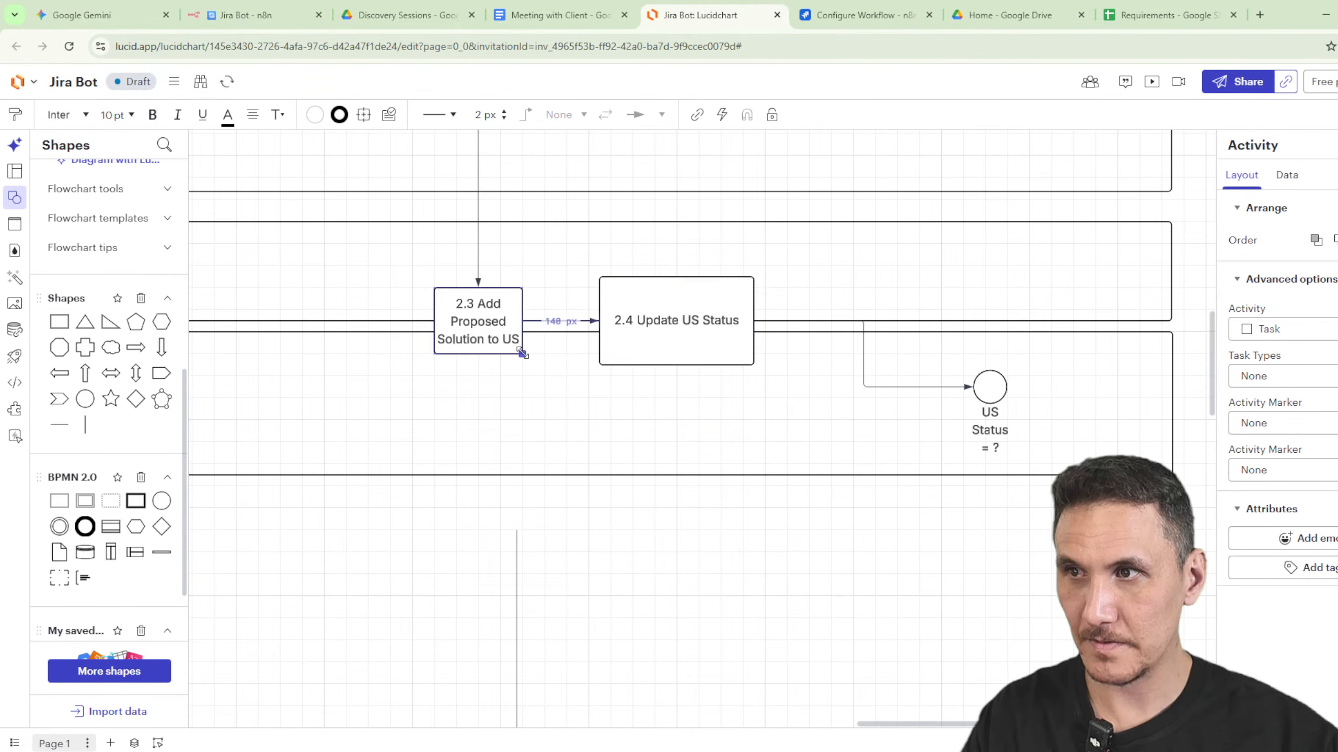
pyautogui.moveTo(521, 354)
pyautogui.mouseDown()
pyautogui.moveTo(566, 370)
pyautogui.moveTo(503, 339)
pyautogui.mouseUp()
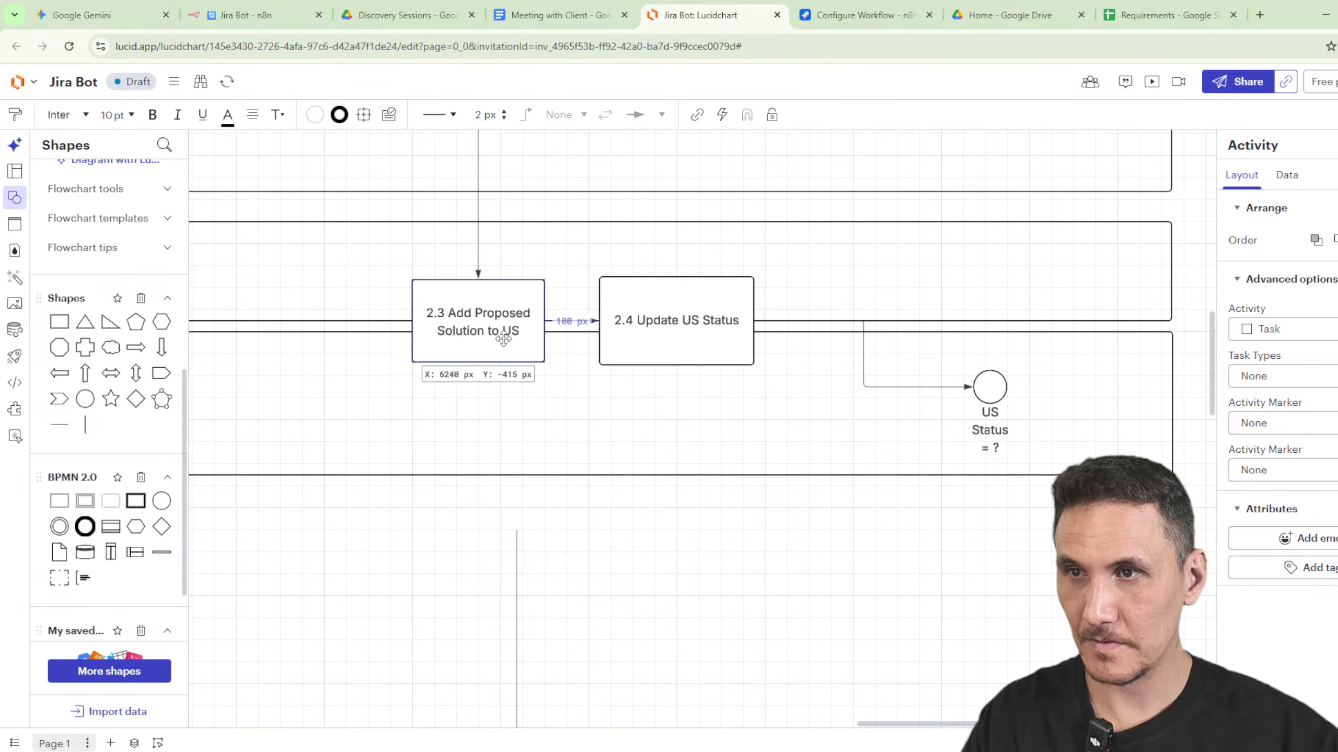
# Move the US Status = ? event up level with 2.4 Update US Status so their connector runs straight.
pyautogui.scroll(-3, 869, 520)
pyautogui.click(864, 409)
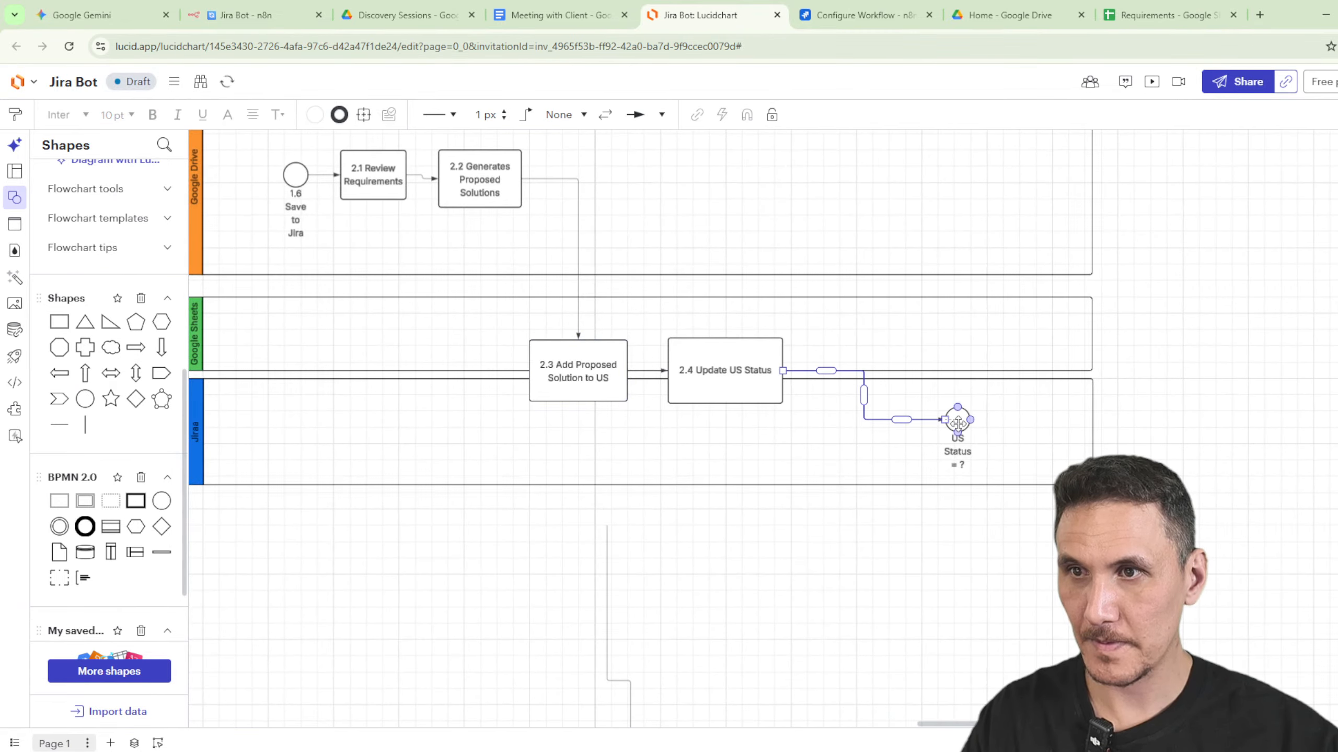
pyautogui.moveTo(957, 423); pyautogui.dragTo(958, 373)
# Copy the red robot icon from the user story process into the Solution Architect process's Google Drive, Google Sheets and Jira lanes.
pyautogui.scroll(-2, 844, 567)
pyautogui.scroll(-2, 481, 564)
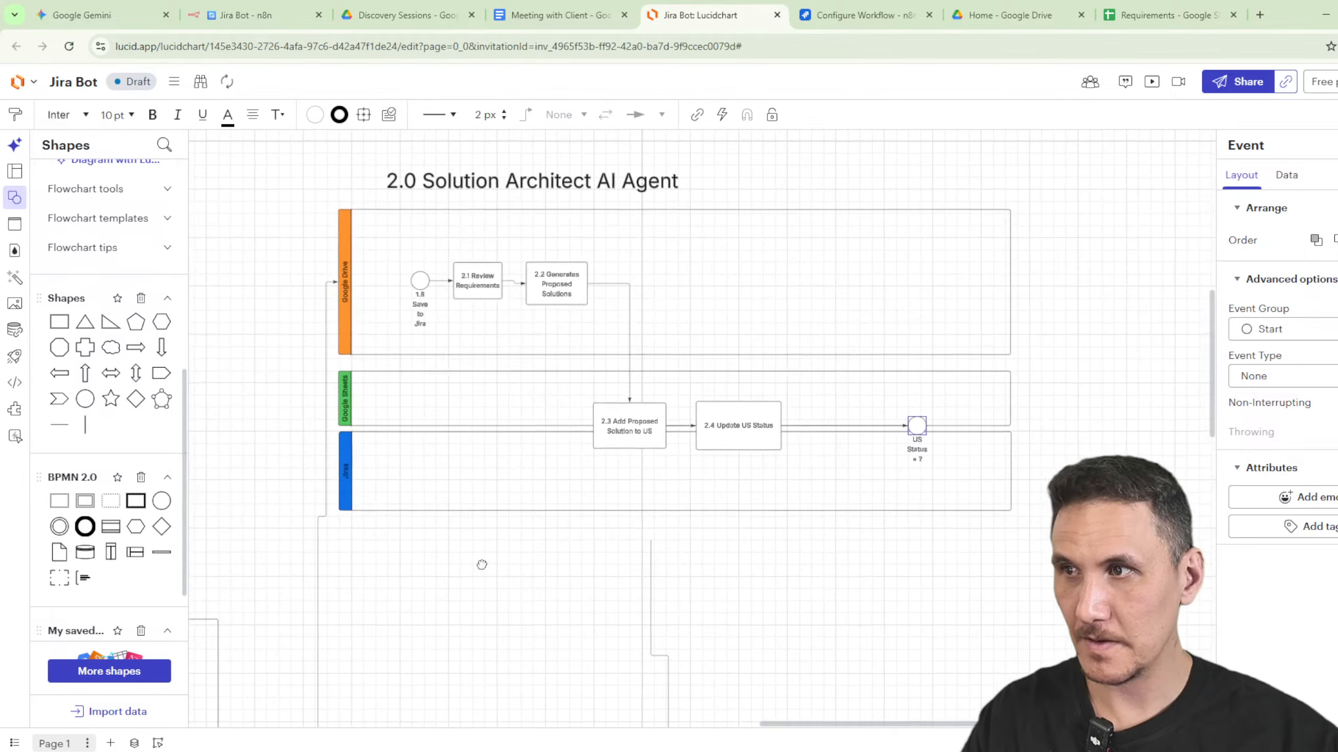
pyautogui.hscroll(-10, 482, 565)
pyautogui.scroll(-5, 698, 636)
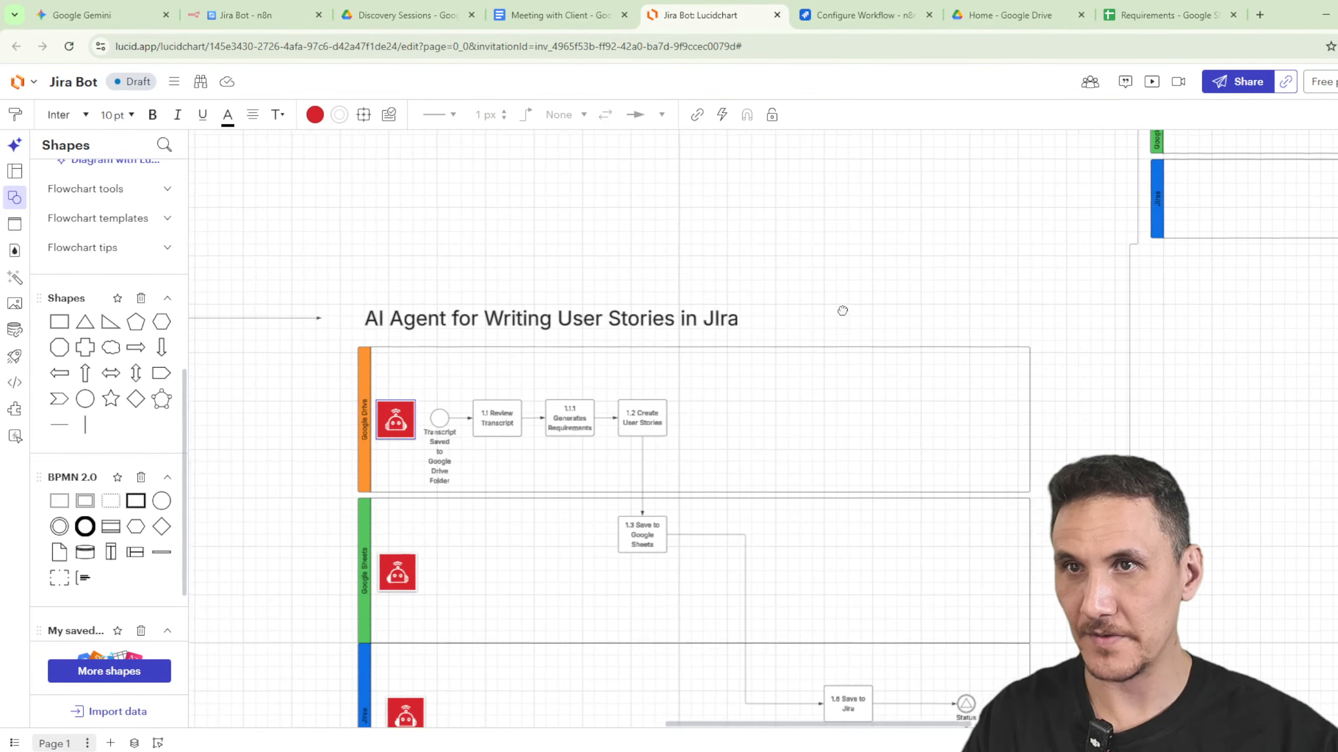
pyautogui.scroll(5, 843, 311)
pyautogui.hscroll(10, 844, 305)
pyautogui.moveTo(919, 257); pyautogui.dragTo(916, 439)
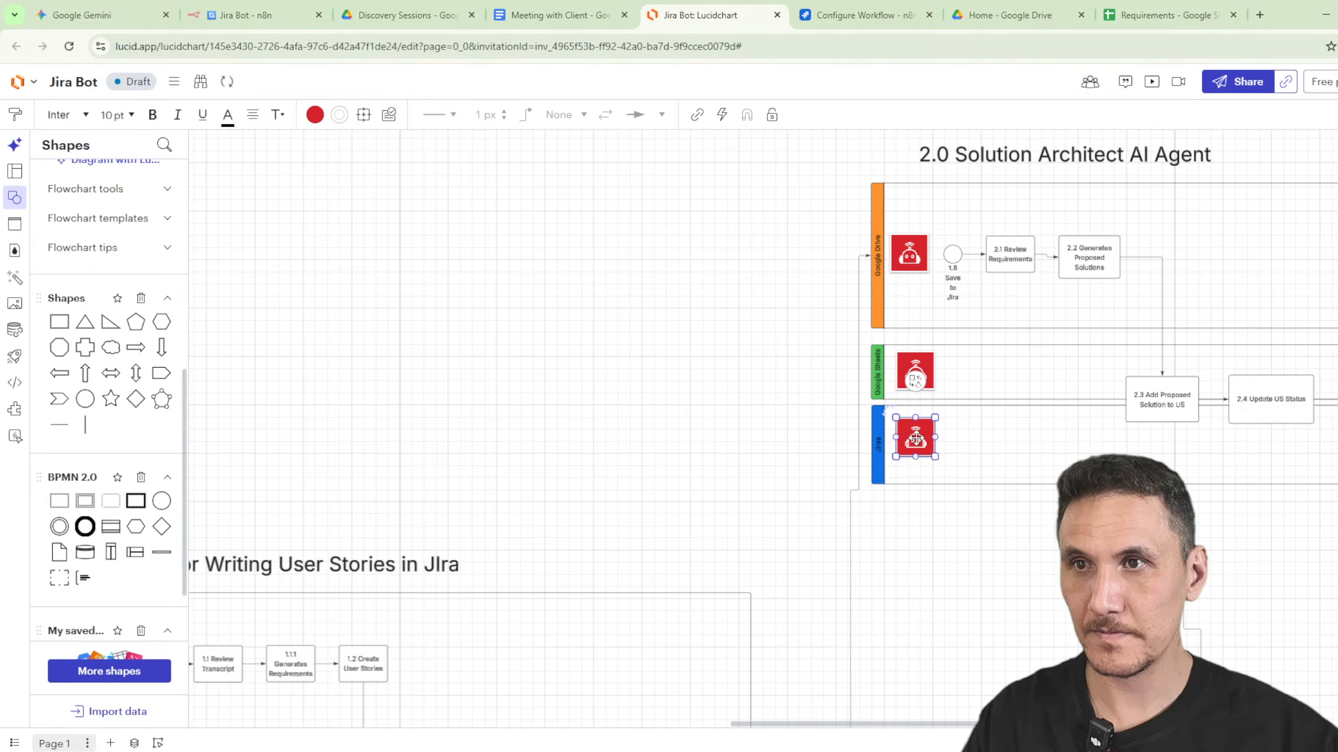
# Renumber the Save to Jira task in the user story process's Jira lane to 1.4.
pyautogui.scroll(-10, 500, 509)
pyautogui.hscroll(-6, 500, 508)
pyautogui.doubleClick(870, 446)
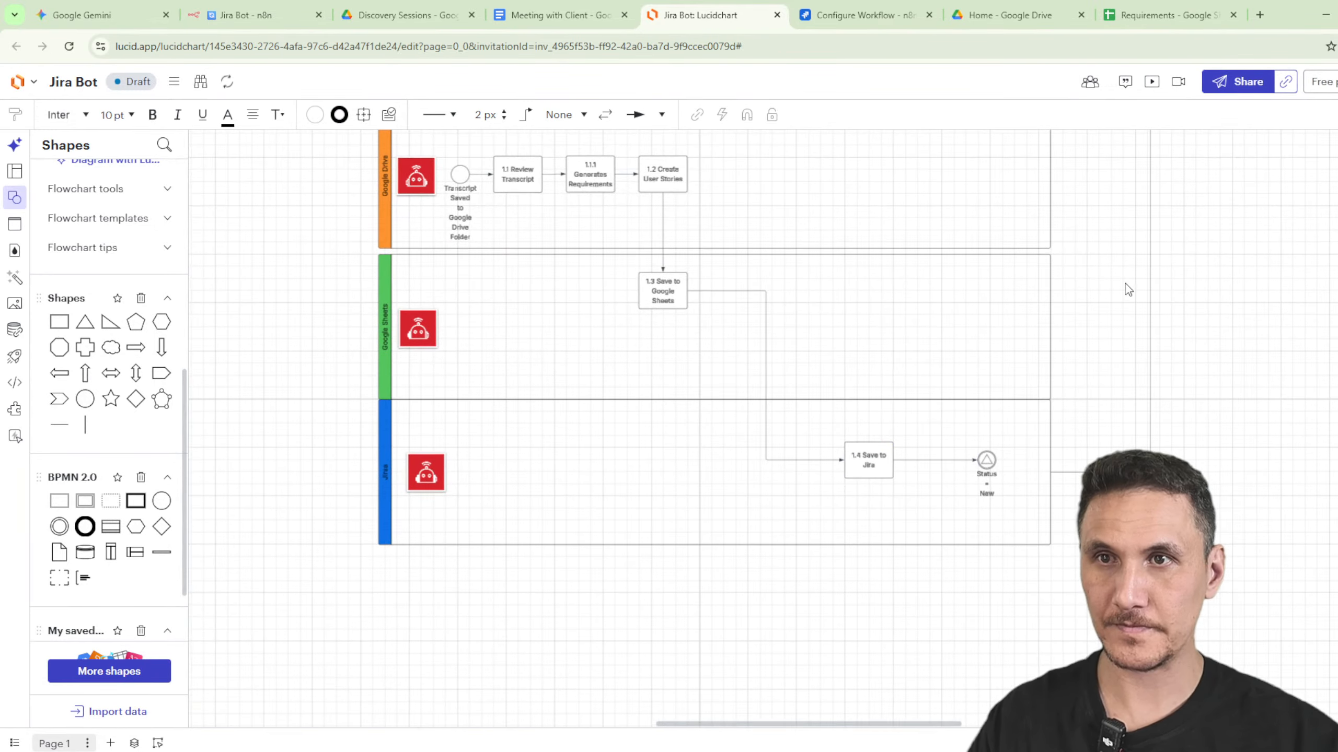
# Change the label of the Solution Architect process's start event to 1.4 Save to Jira.
pyautogui.scroll(5, 1126, 290)
pyautogui.hscroll(5, 1125, 290)
pyautogui.scroll(-6, 914, 528)
pyautogui.hscroll(4, 914, 529)
pyautogui.scroll(1, 884, 468)
pyautogui.doubleClick(727, 414)
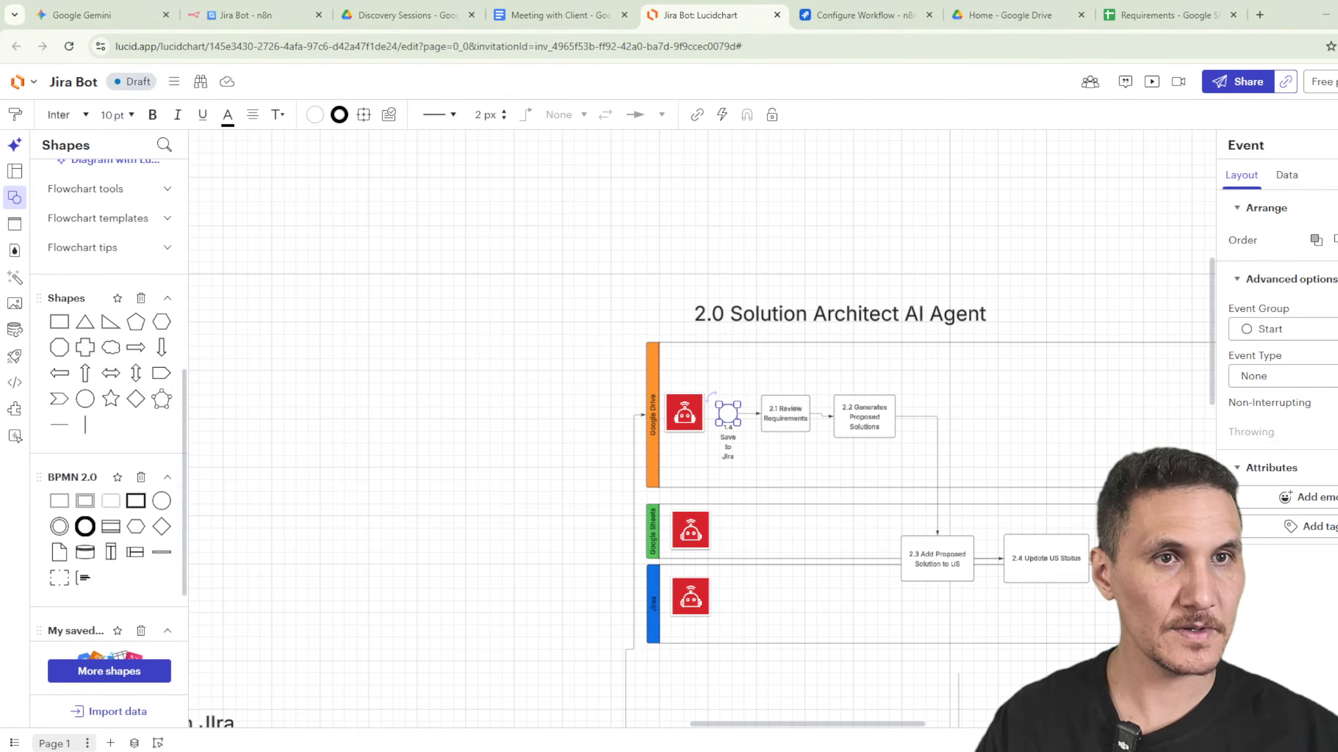
pyautogui.scroll(-4, 961, 253)
pyautogui.hscroll(3, 961, 253)
pyautogui.rightClick(835, 97)
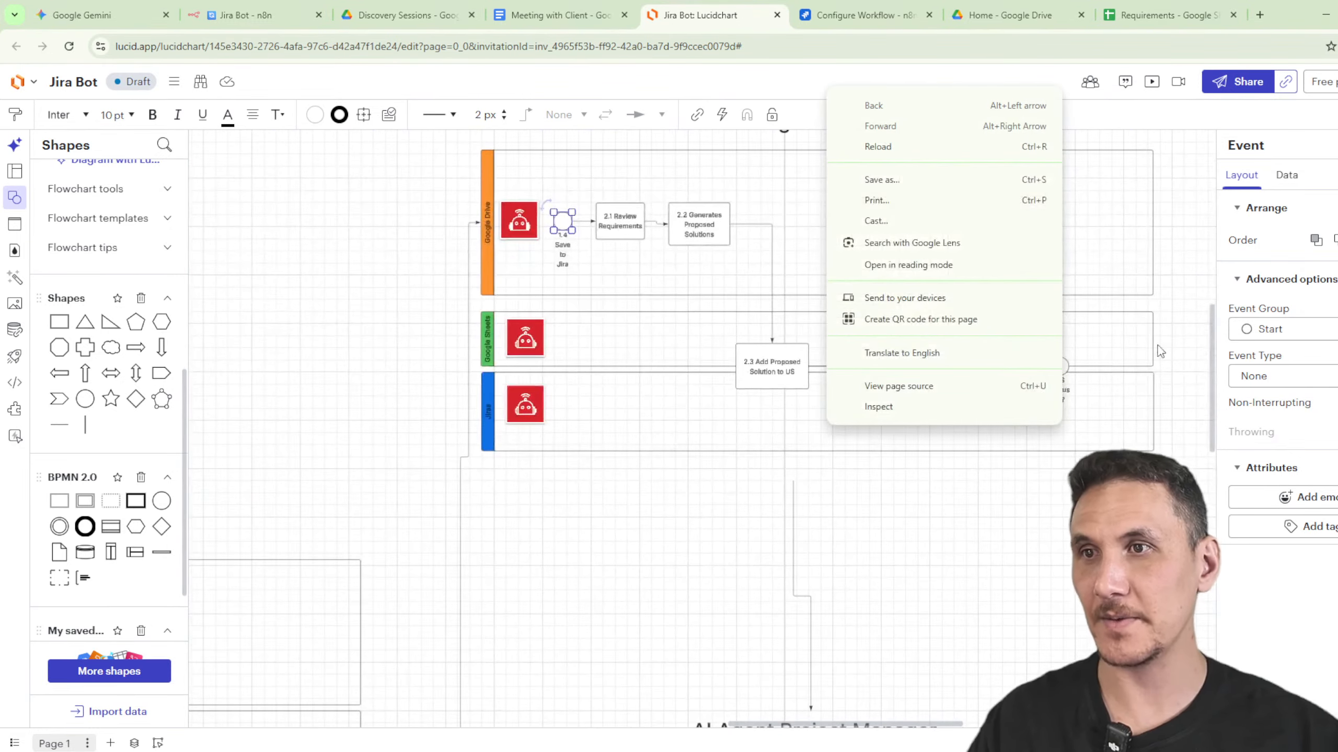
pyautogui.click(1183, 359)
pyautogui.scroll(2, 1211, 379)
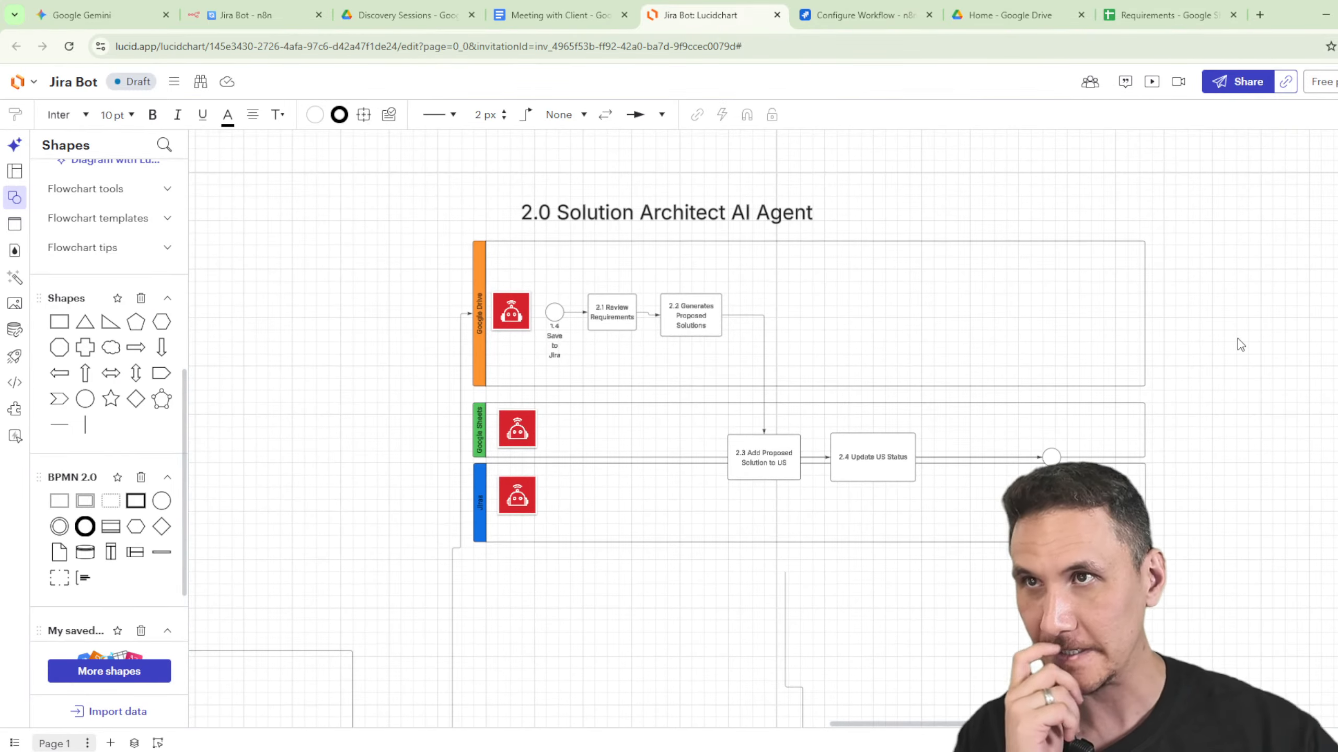
# Check the status and proposed solution columns in the Requirements sheet, and switch to the Jira Bot workflow in n8n.
pyautogui.click(1119, 18)
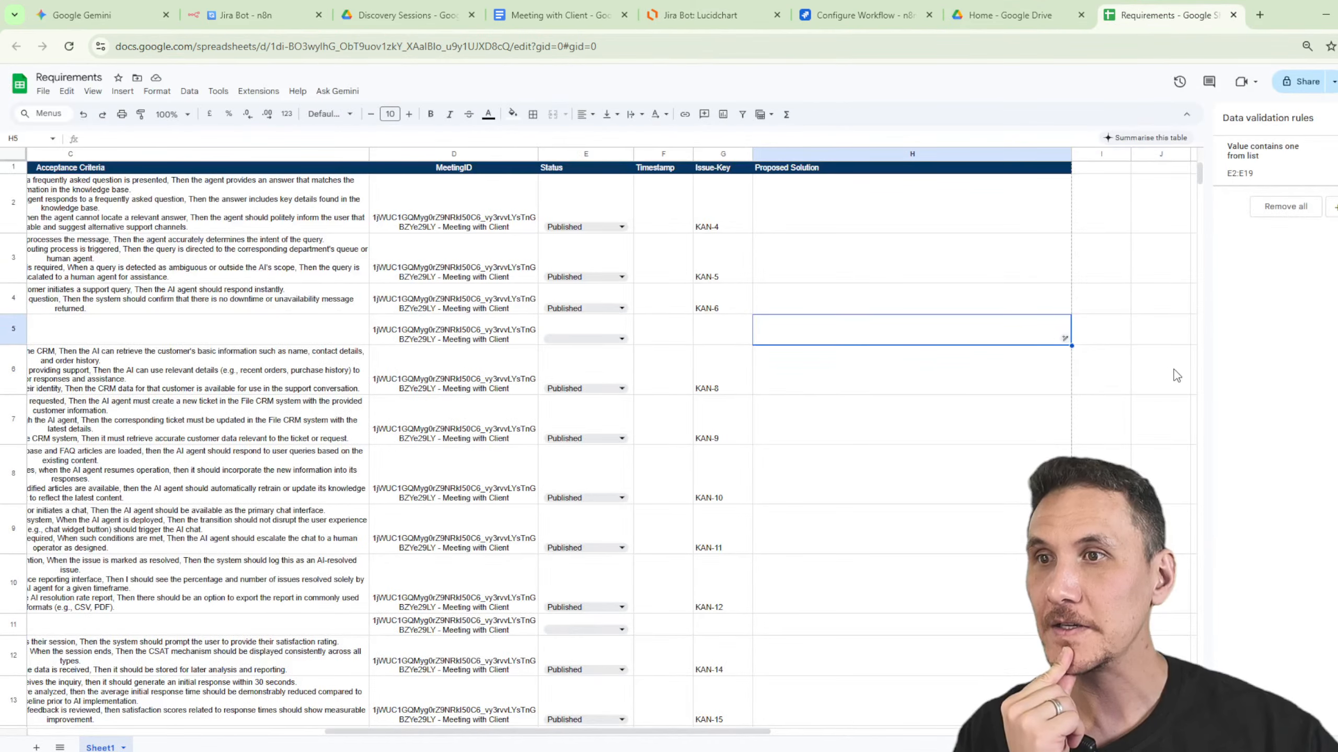
pyautogui.click(950, 20)
pyautogui.click(186, 16)
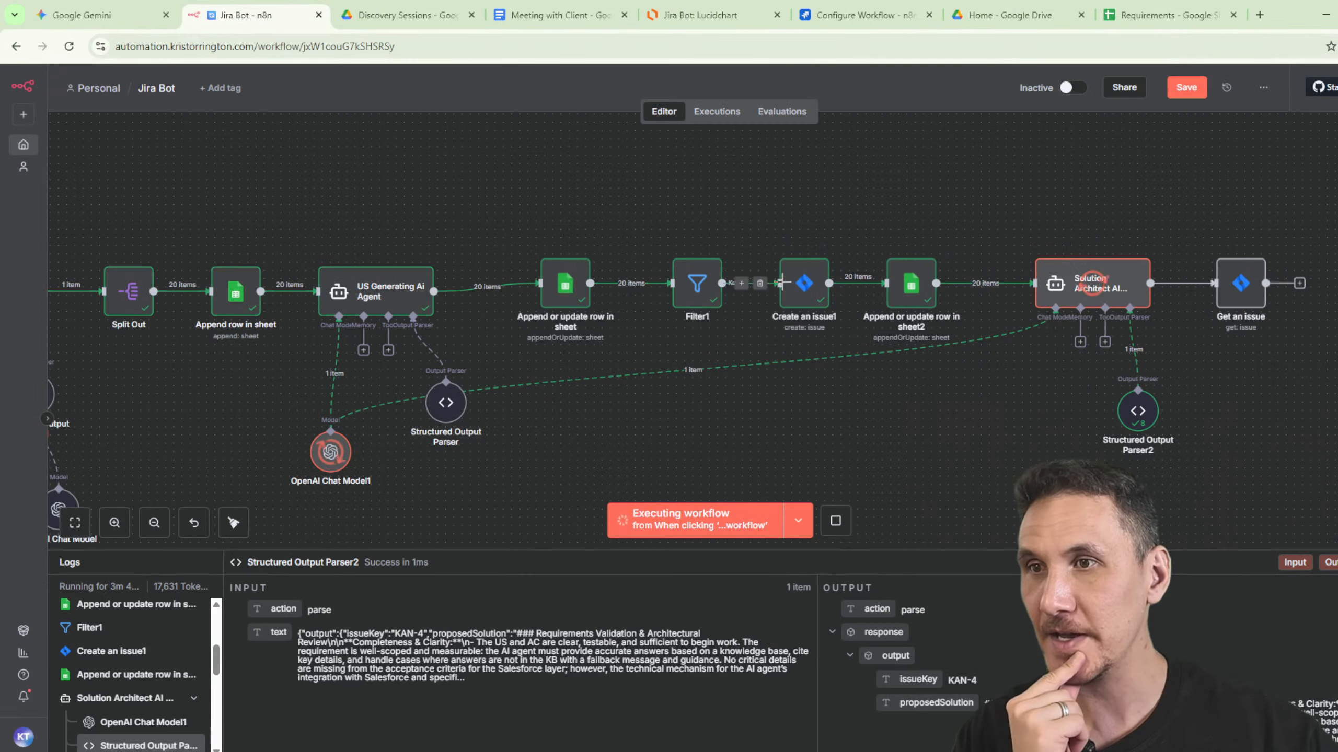
pyautogui.rightClick(1114, 462)
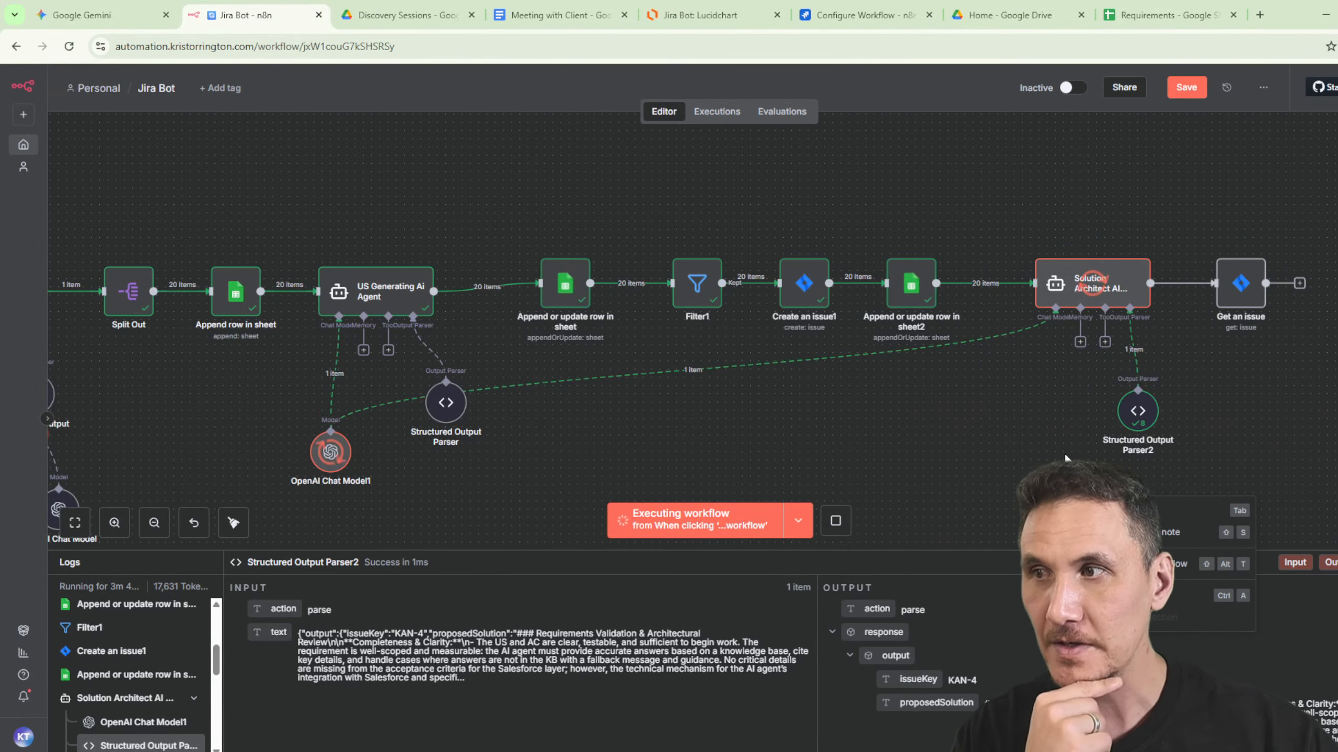
pyautogui.click(1115, 462)
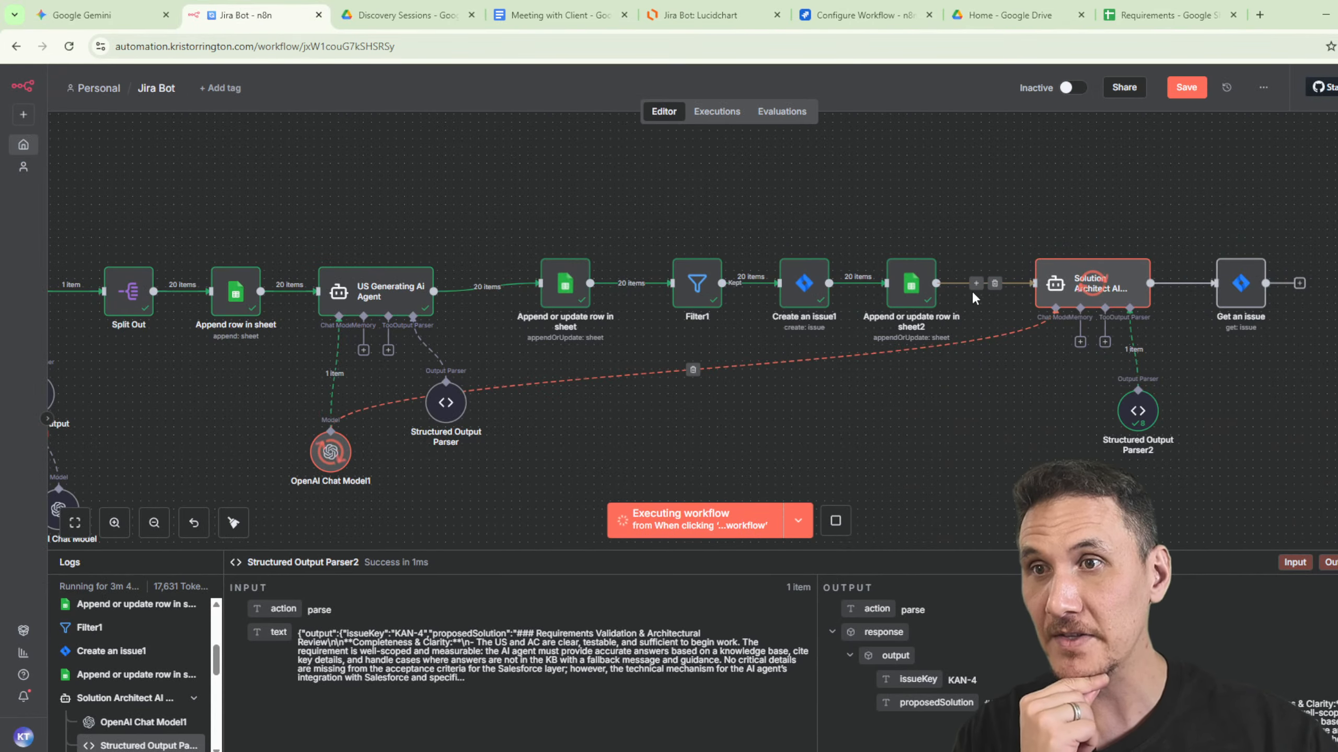
pyautogui.rightClick(1270, 406)
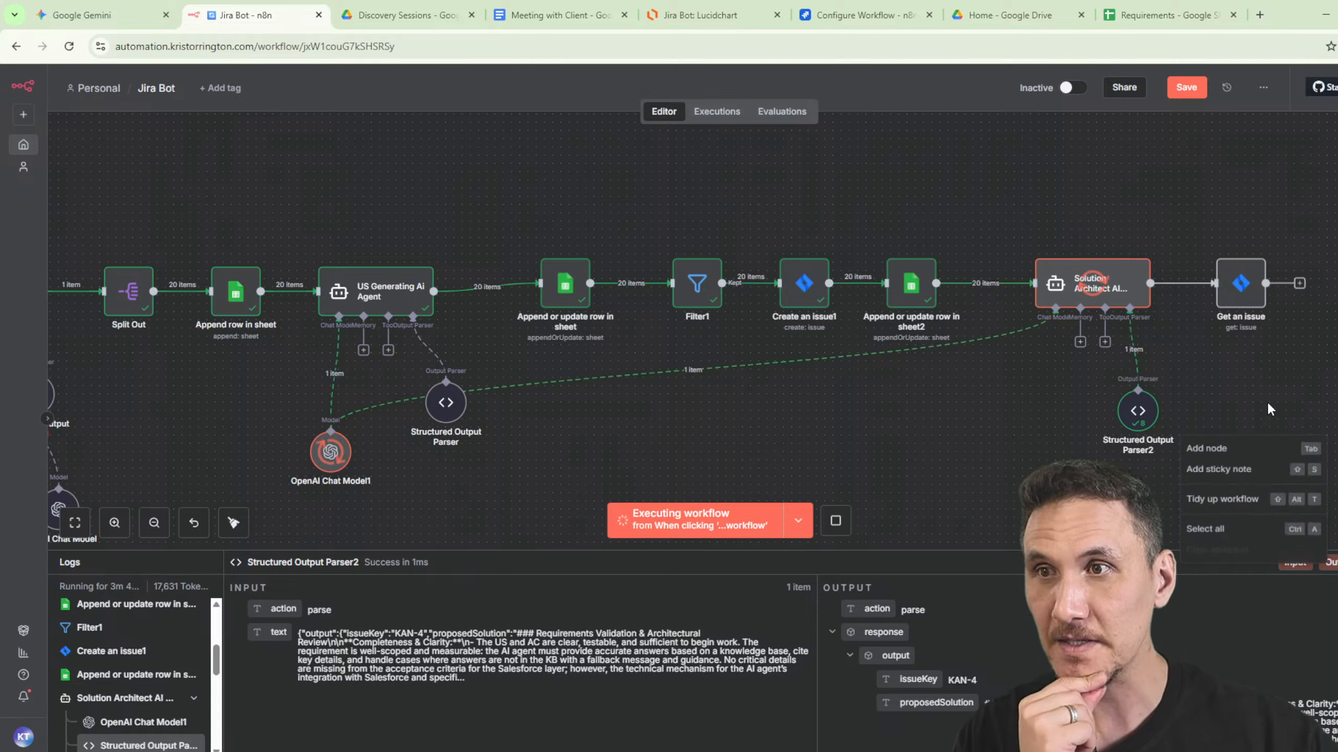
pyautogui.click(1278, 382)
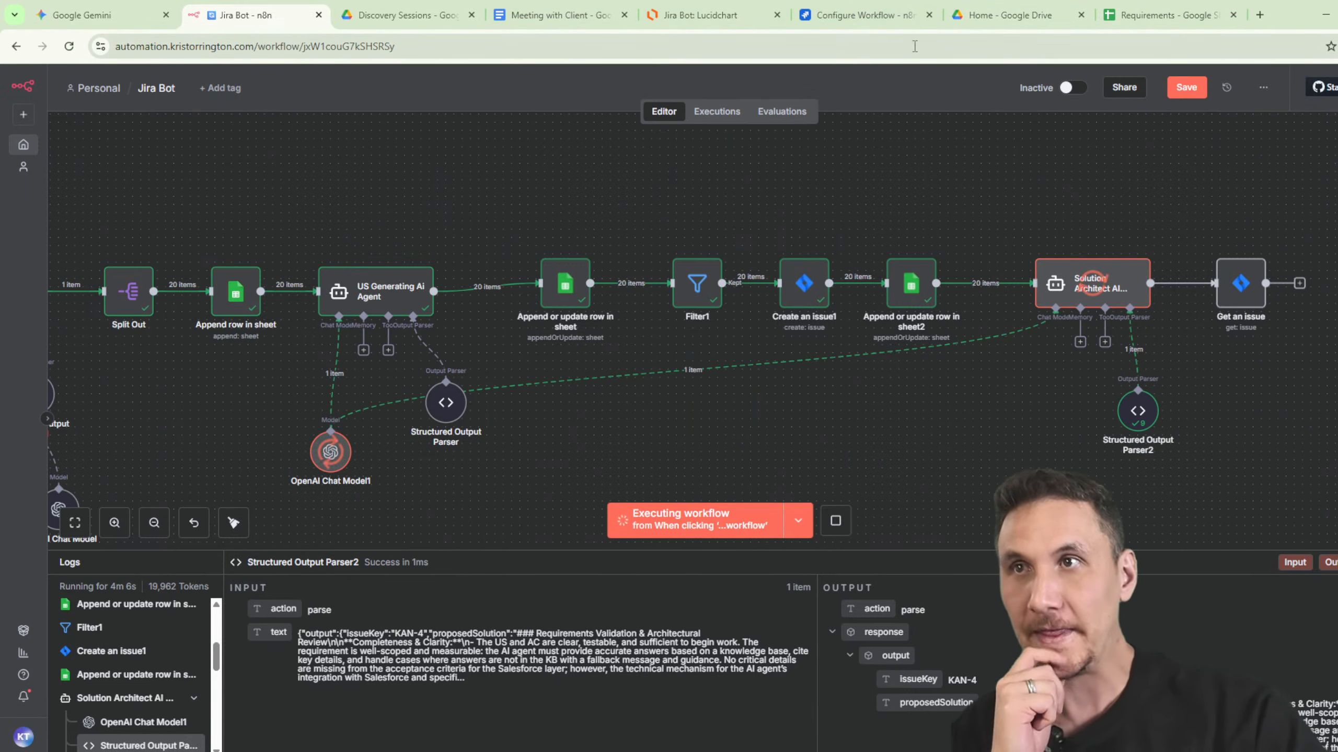
# Open the Get an issue node to review its parameters and return to the workflow canvas.
pyautogui.doubleClick(1243, 328)
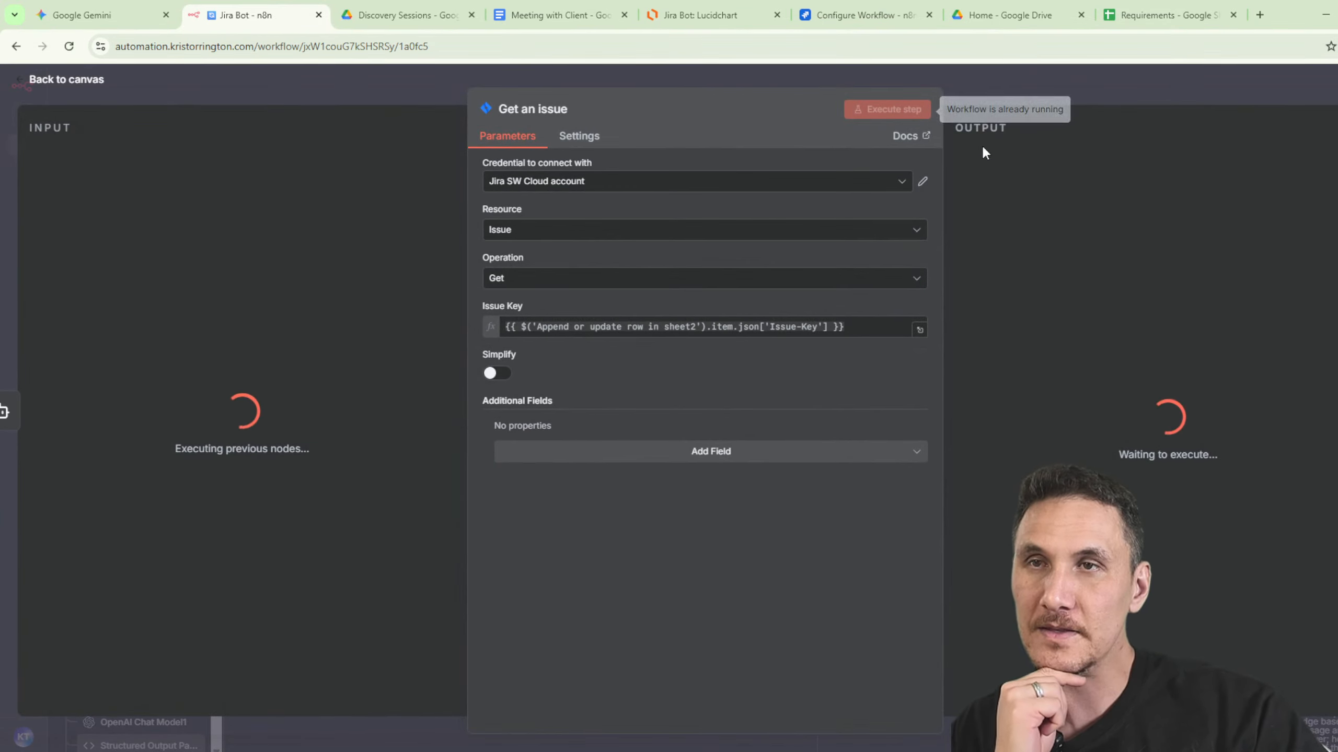
pyautogui.click(1099, 84)
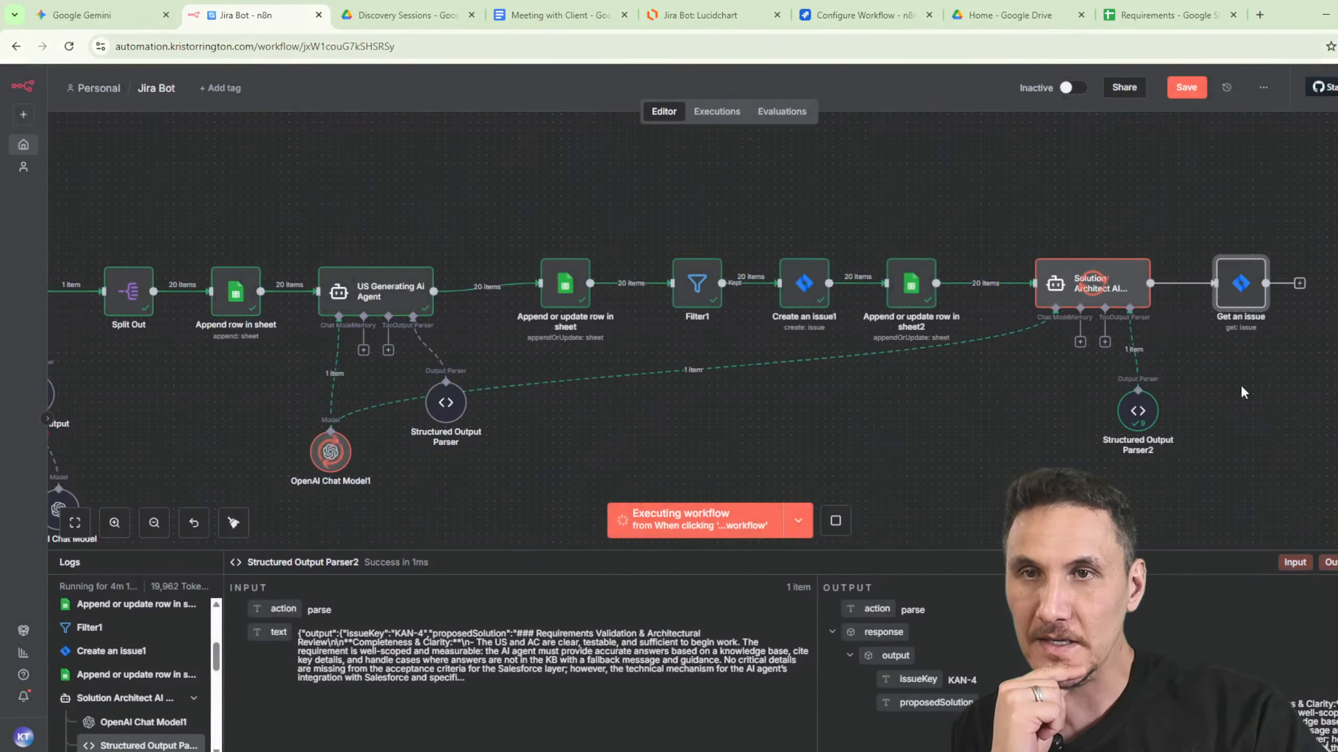
pyautogui.click(1278, 387)
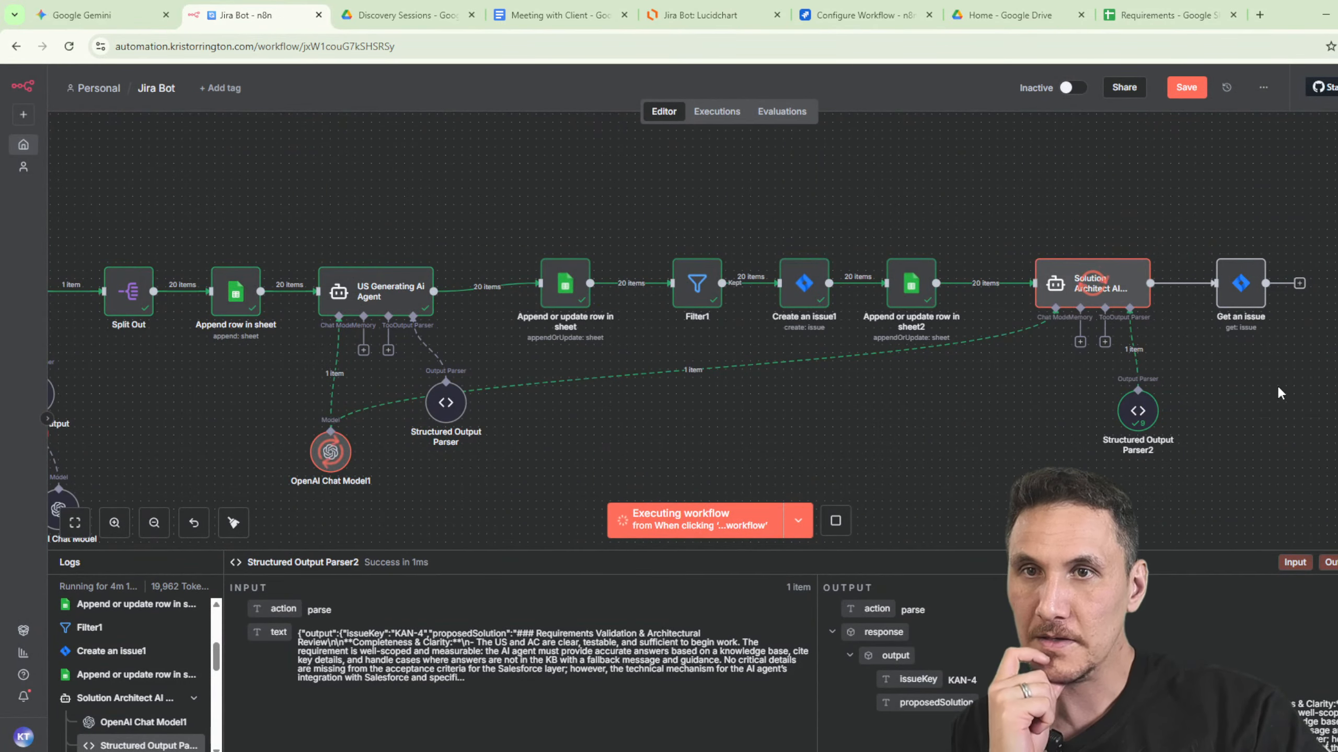
# Add a Jira Software node with the Update an issue action after the Get an issue node.
pyautogui.moveTo(1275, 387); pyautogui.dragTo(861, 342)
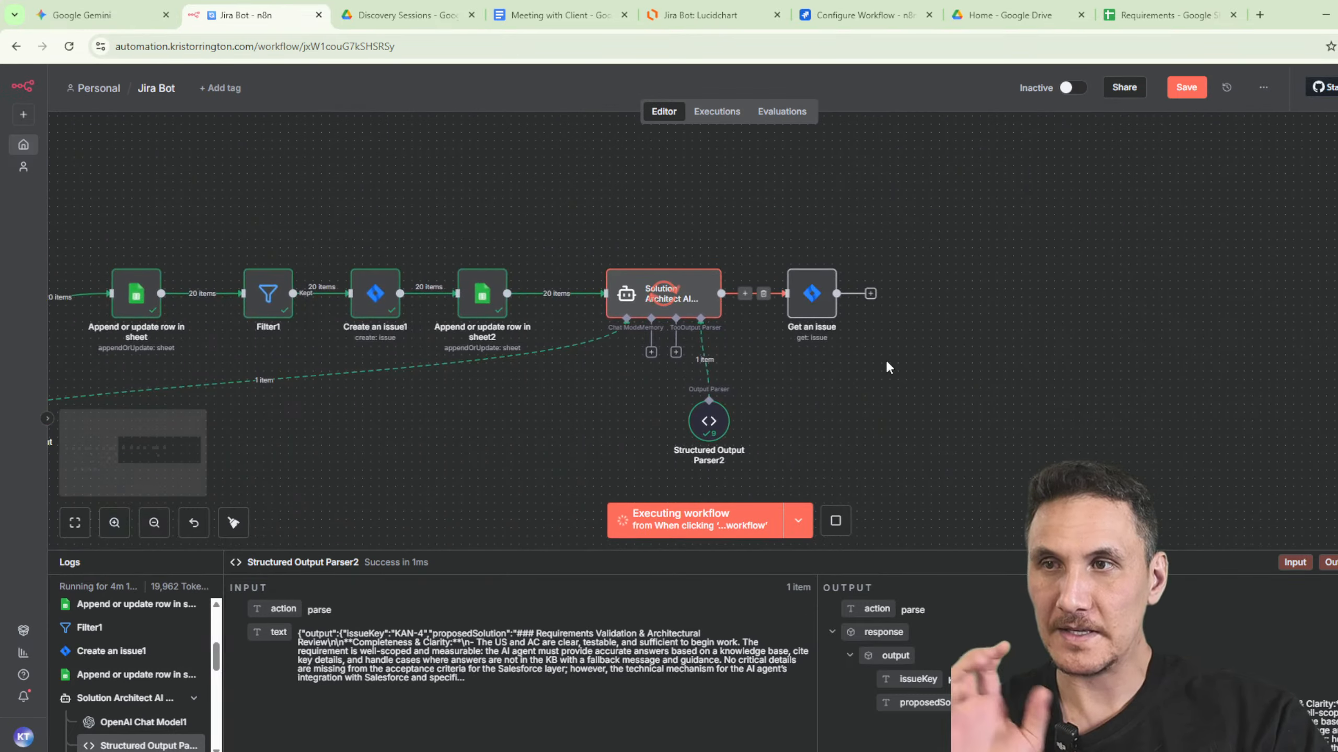
pyautogui.click(871, 294)
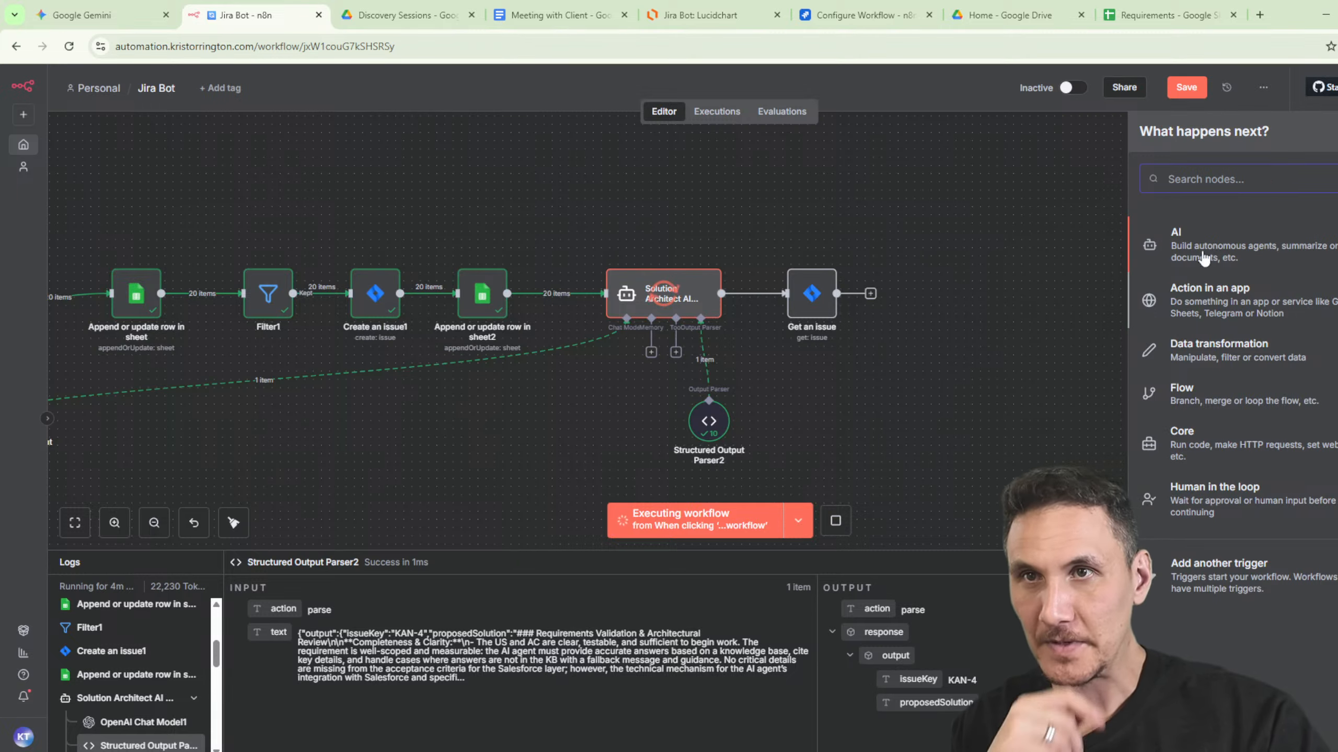
pyautogui.write('jira')
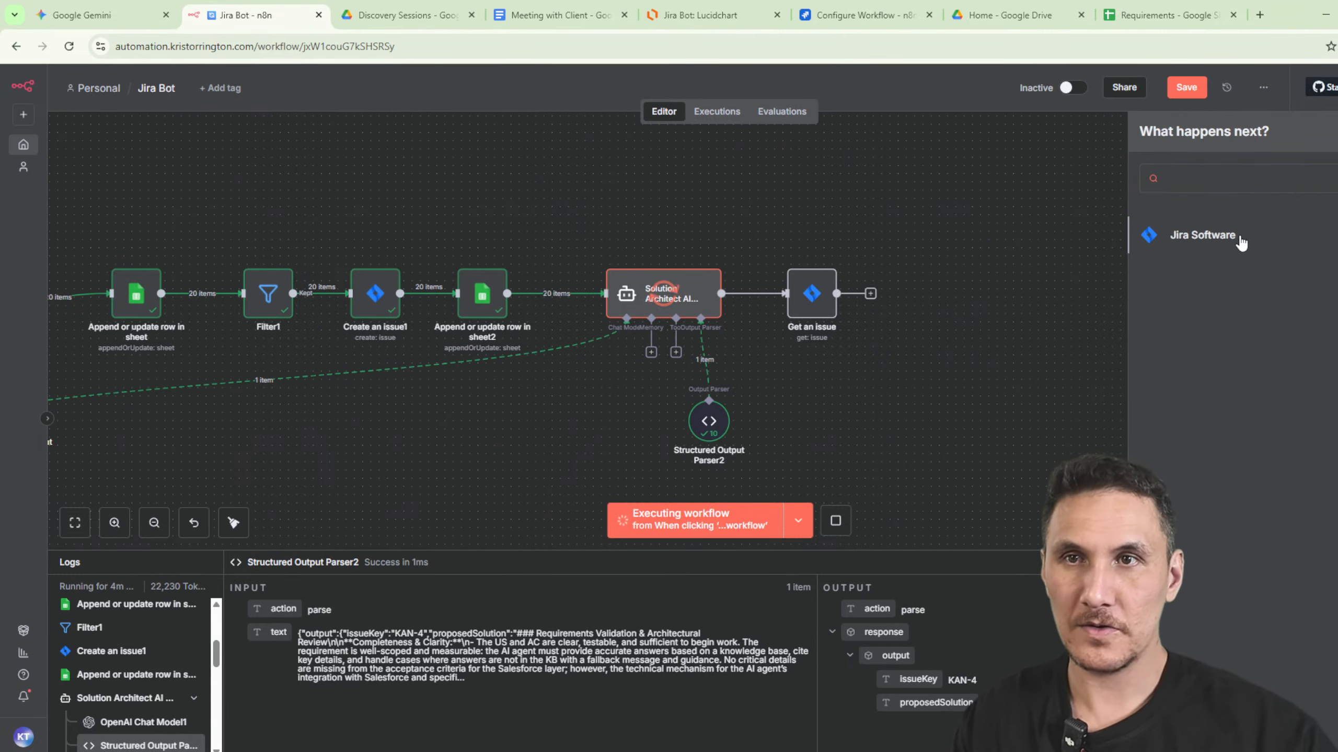
pyautogui.click(1203, 235)
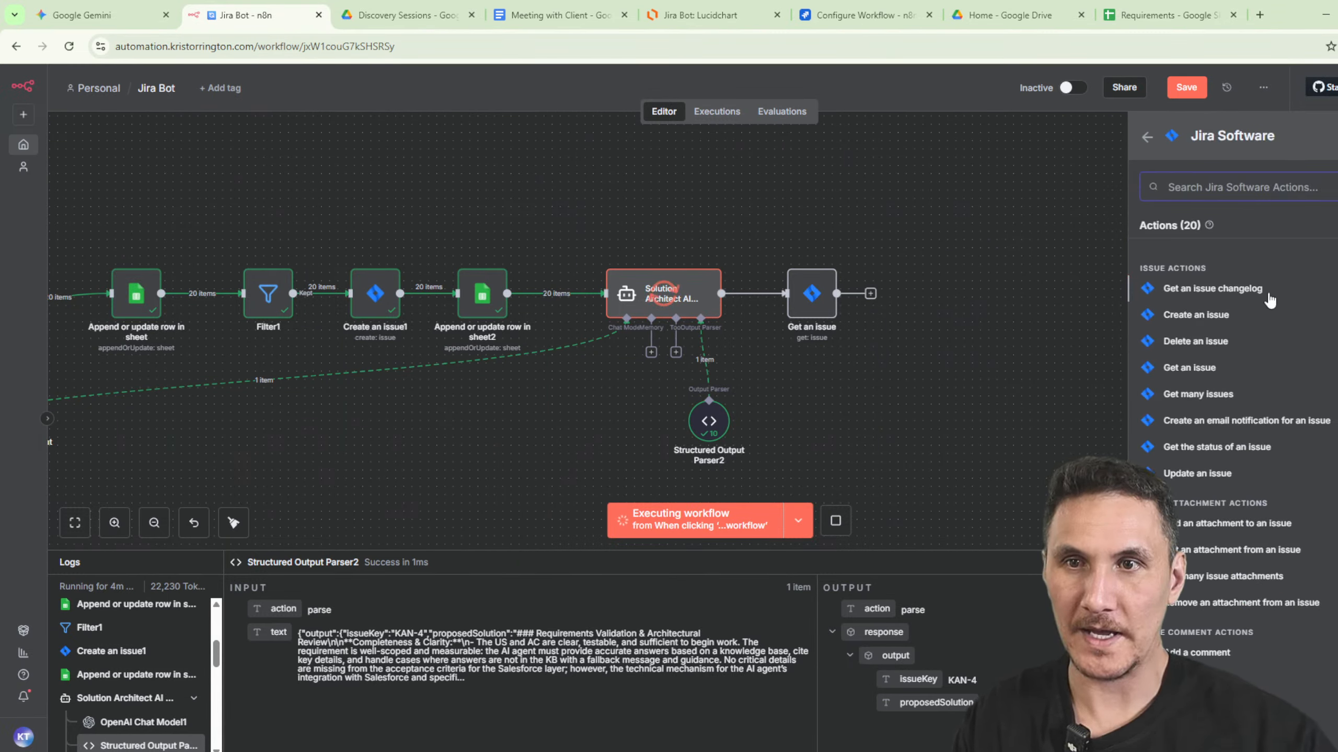
pyautogui.click(1312, 477)
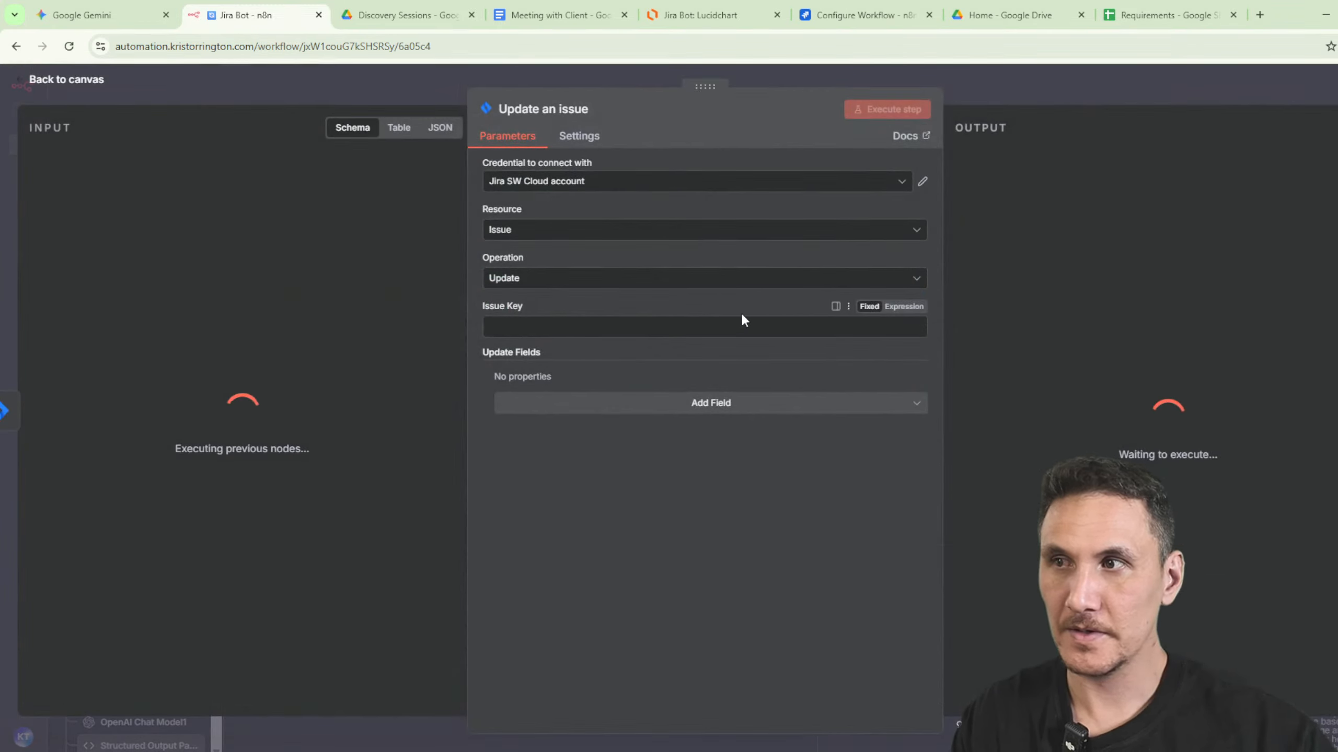
# Review the updatable fields and the available operations of the Update an issue node, keep Update as operation, and return to the workflow canvas.
pyautogui.click(665, 404)
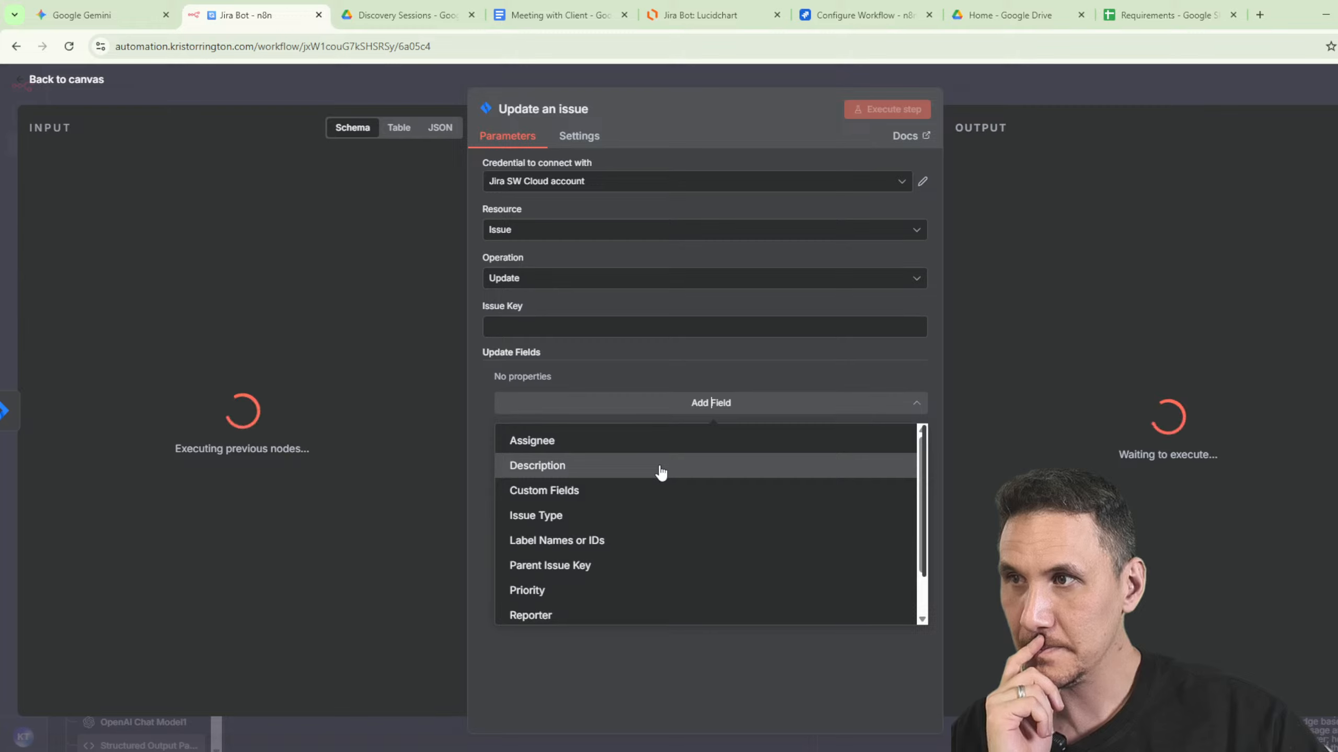
pyautogui.scroll(-2, 684, 506)
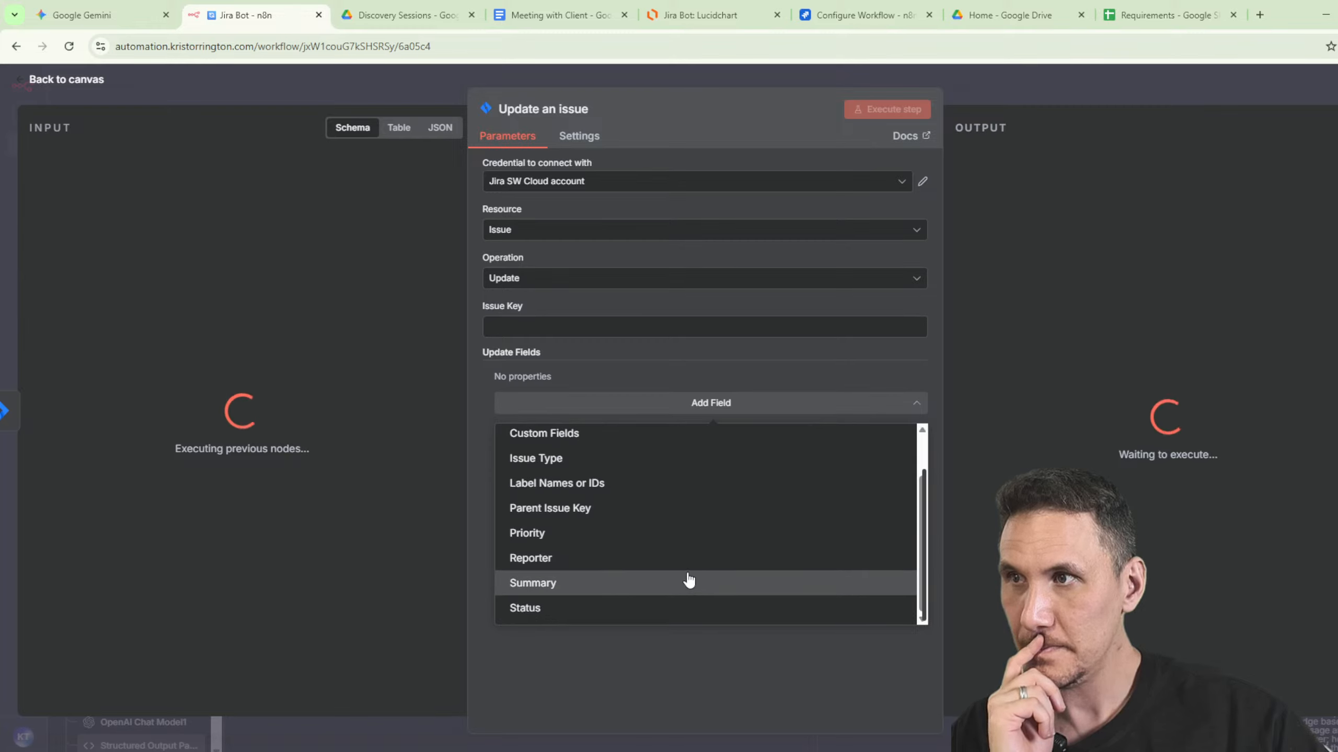
pyautogui.click(564, 279)
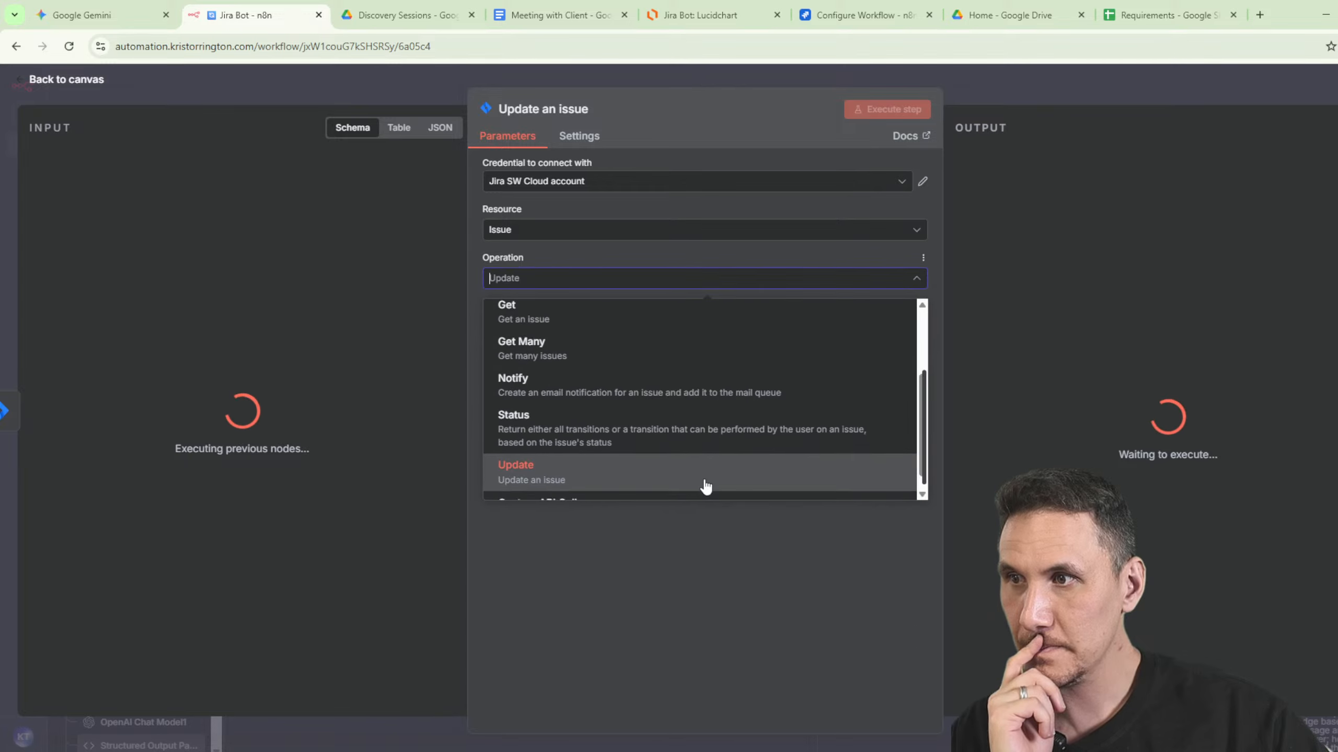
pyautogui.scroll(-1, 709, 474)
pyautogui.scroll(4, 688, 424)
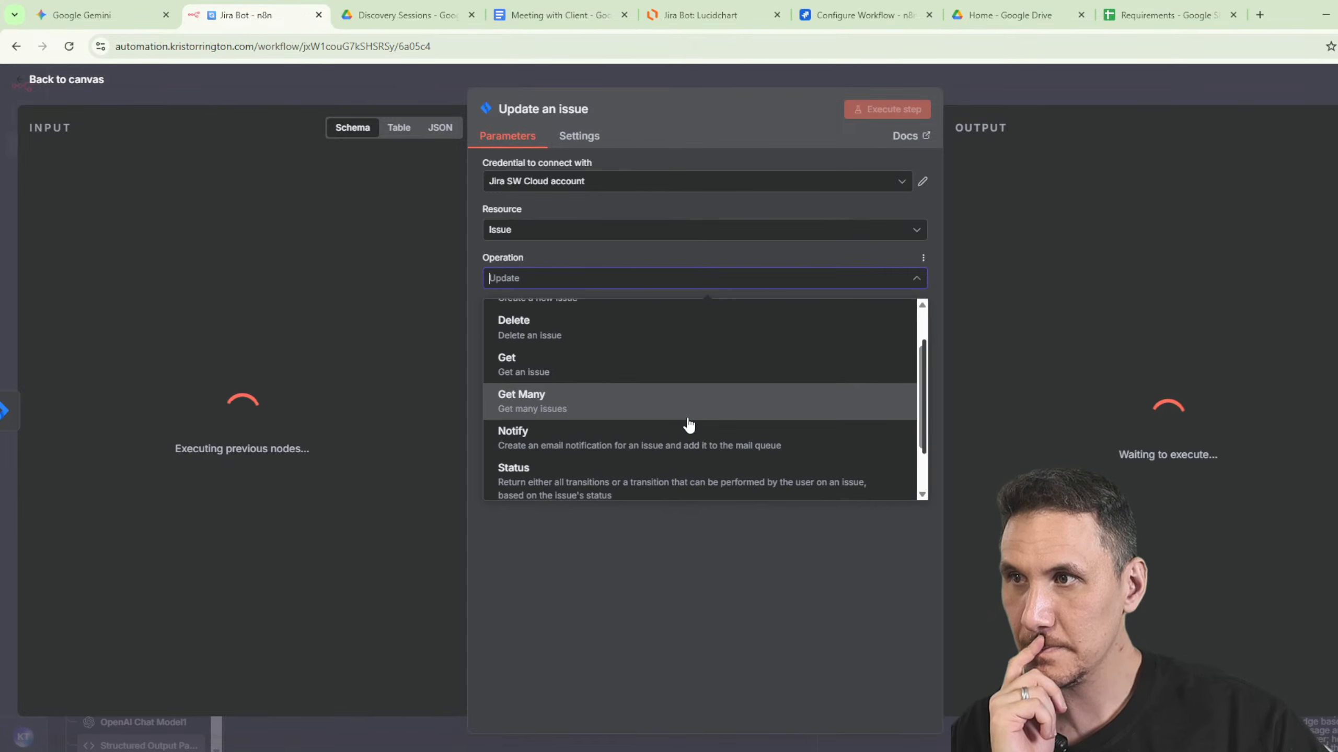
pyautogui.scroll(-4, 681, 415)
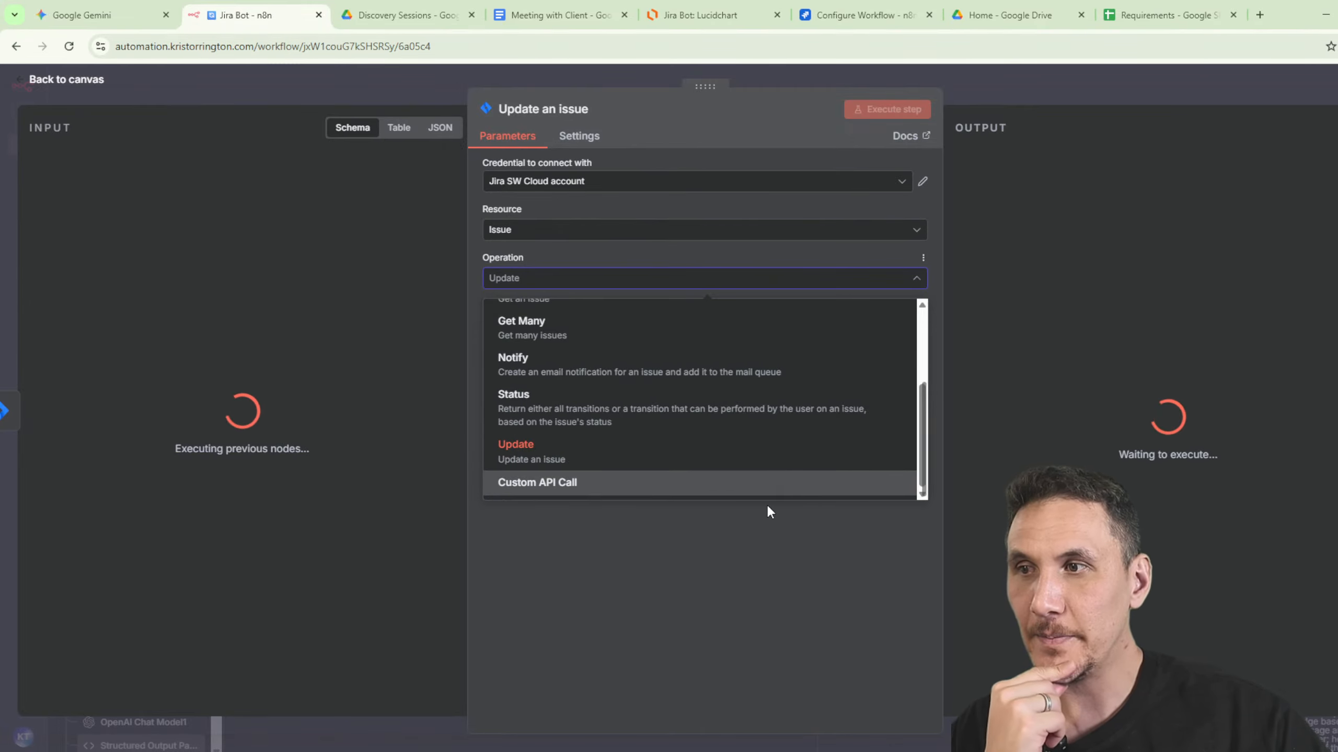
pyautogui.click(693, 445)
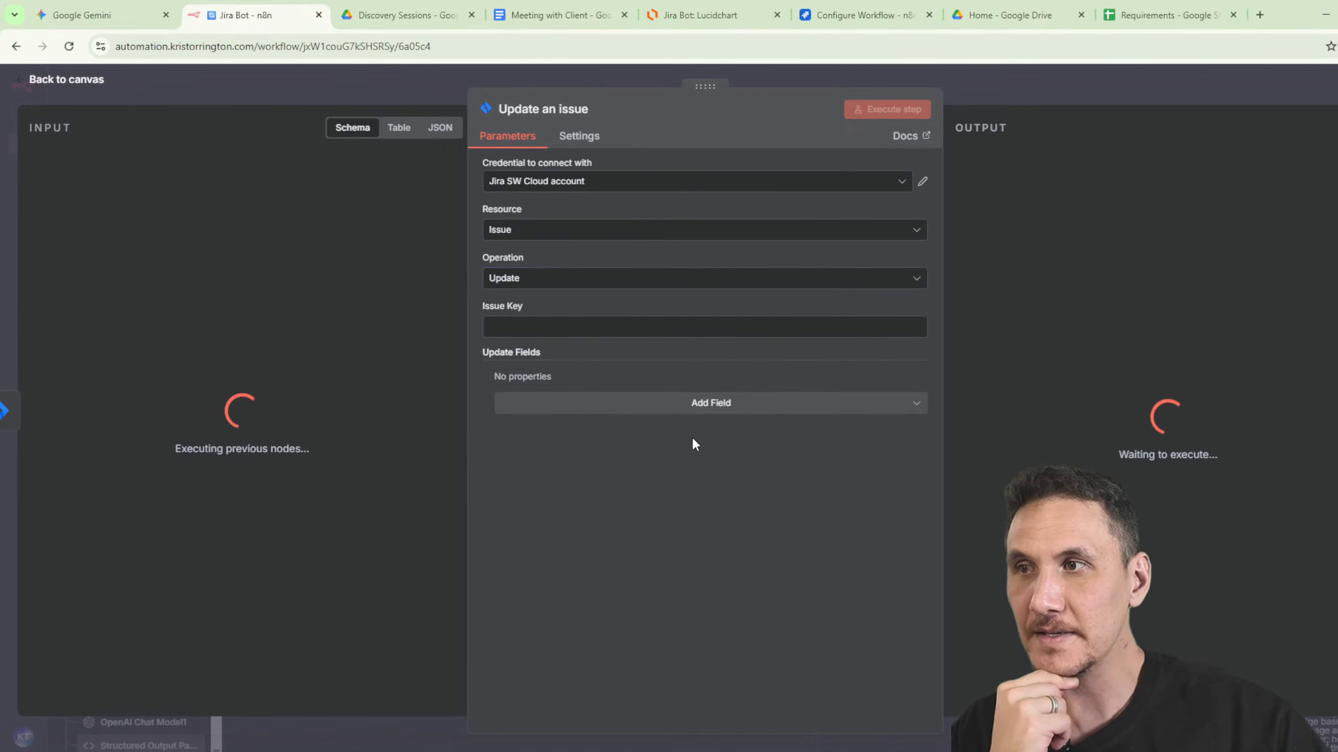
pyautogui.click(1030, 104)
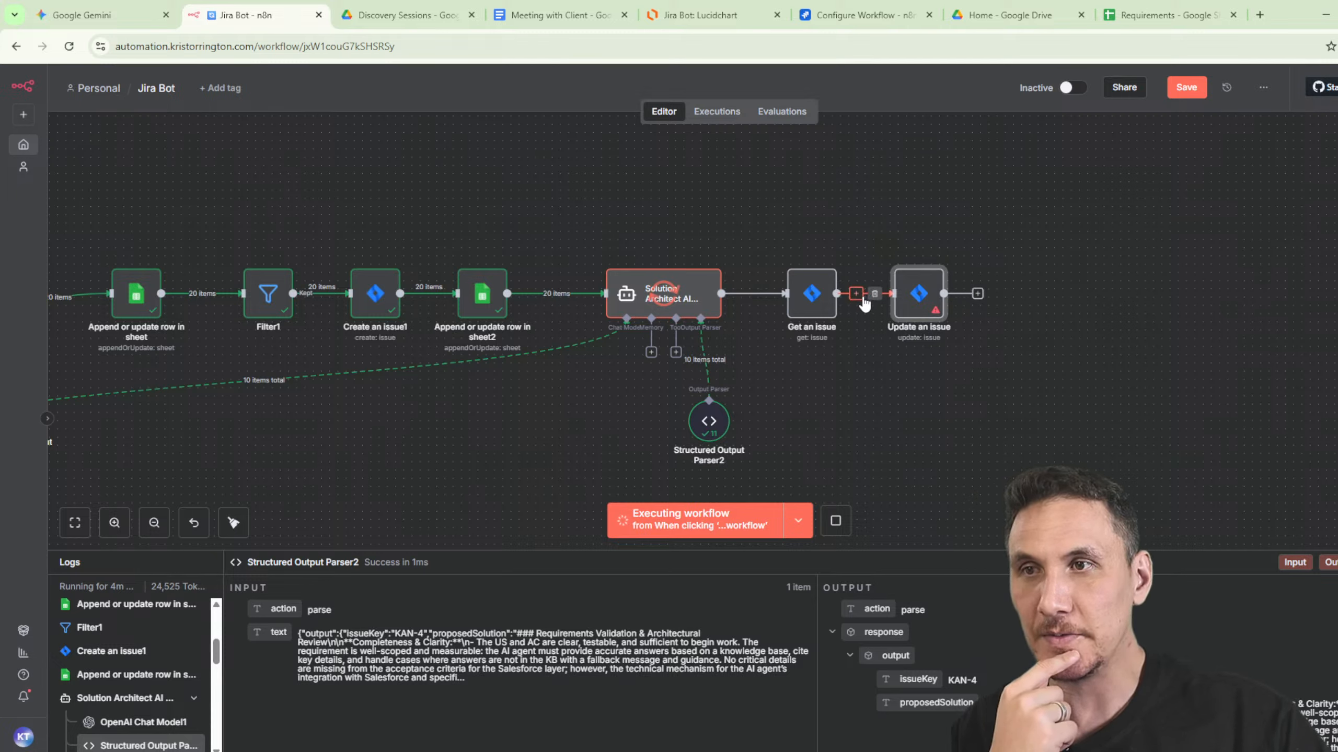
# Search the Jira Software node's actions for an append operation to insert between Get an issue and Update an issue.
pyautogui.click(858, 296)
pyautogui.write('jira')
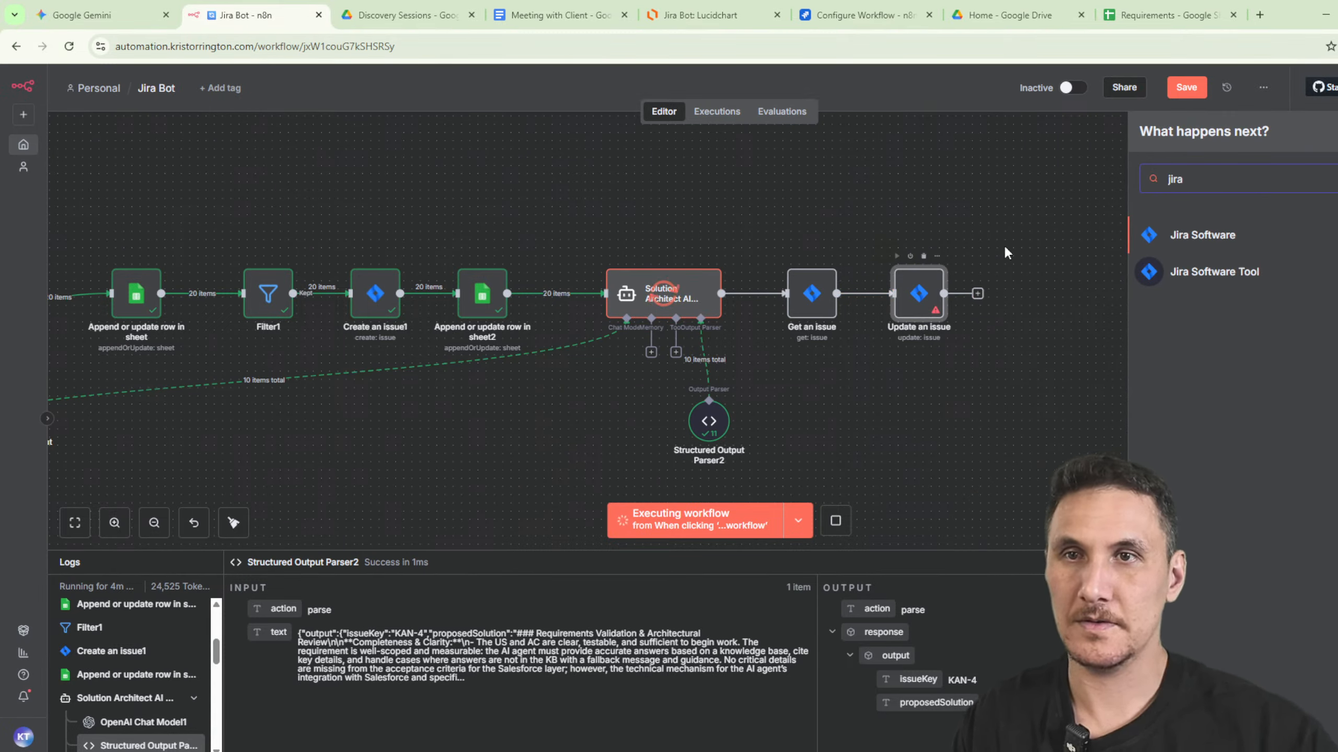
pyautogui.click(1227, 243)
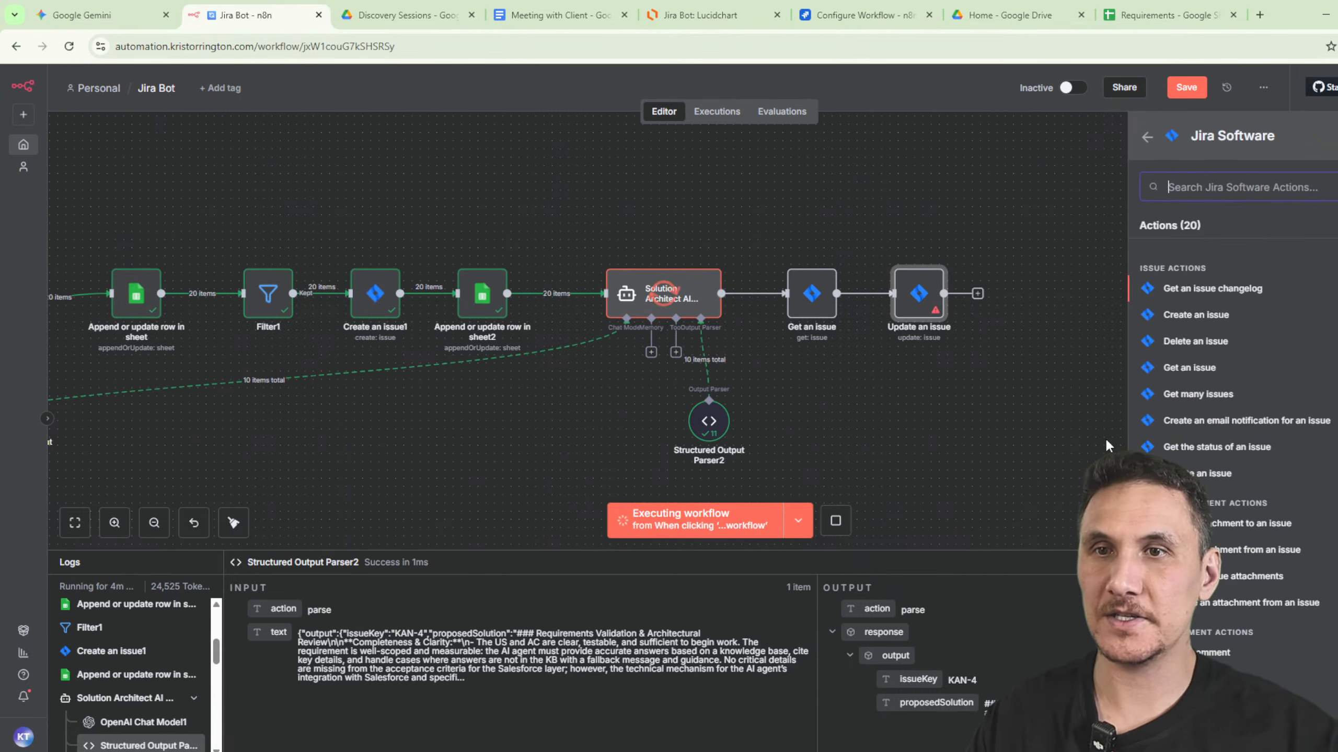
pyautogui.write('appe')
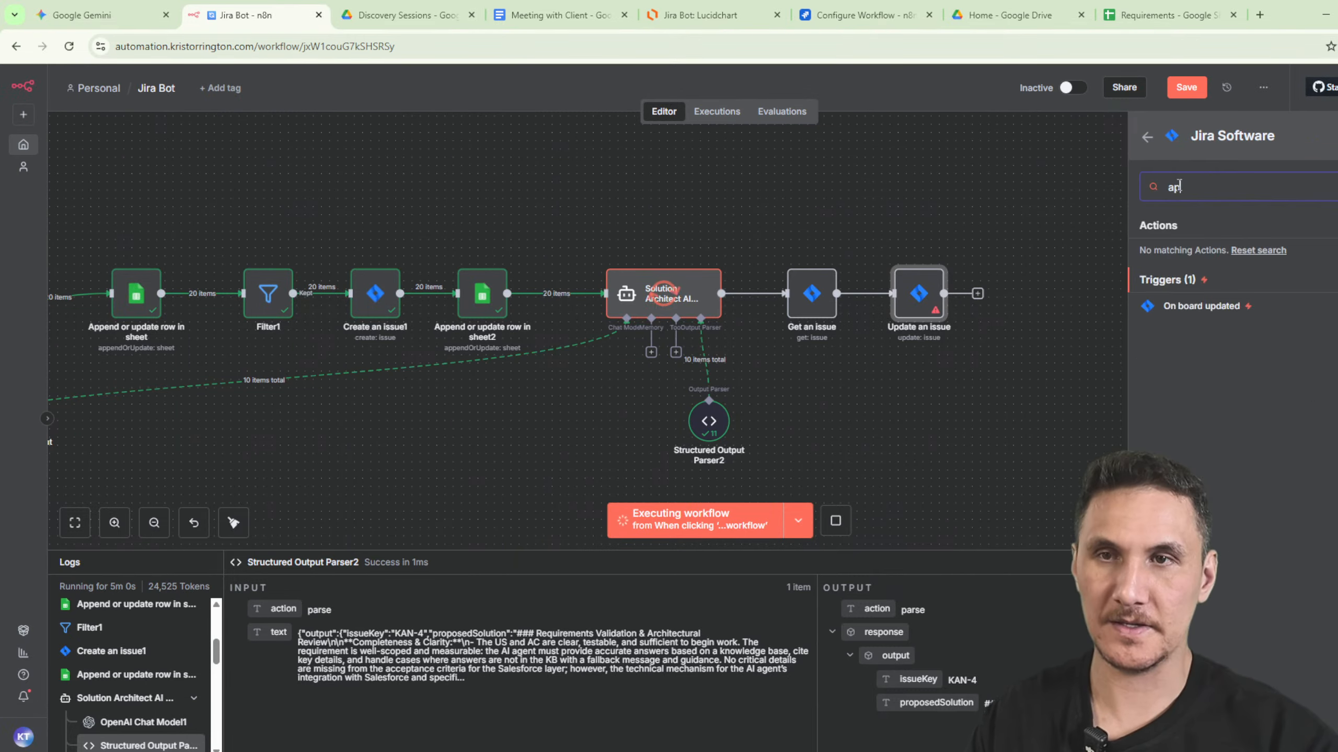
# Search the web for "n8n jira node append" in a new browser tab and expand the full AI overview.
pyautogui.click(1260, 14)
pyautogui.write('n8n jira ')
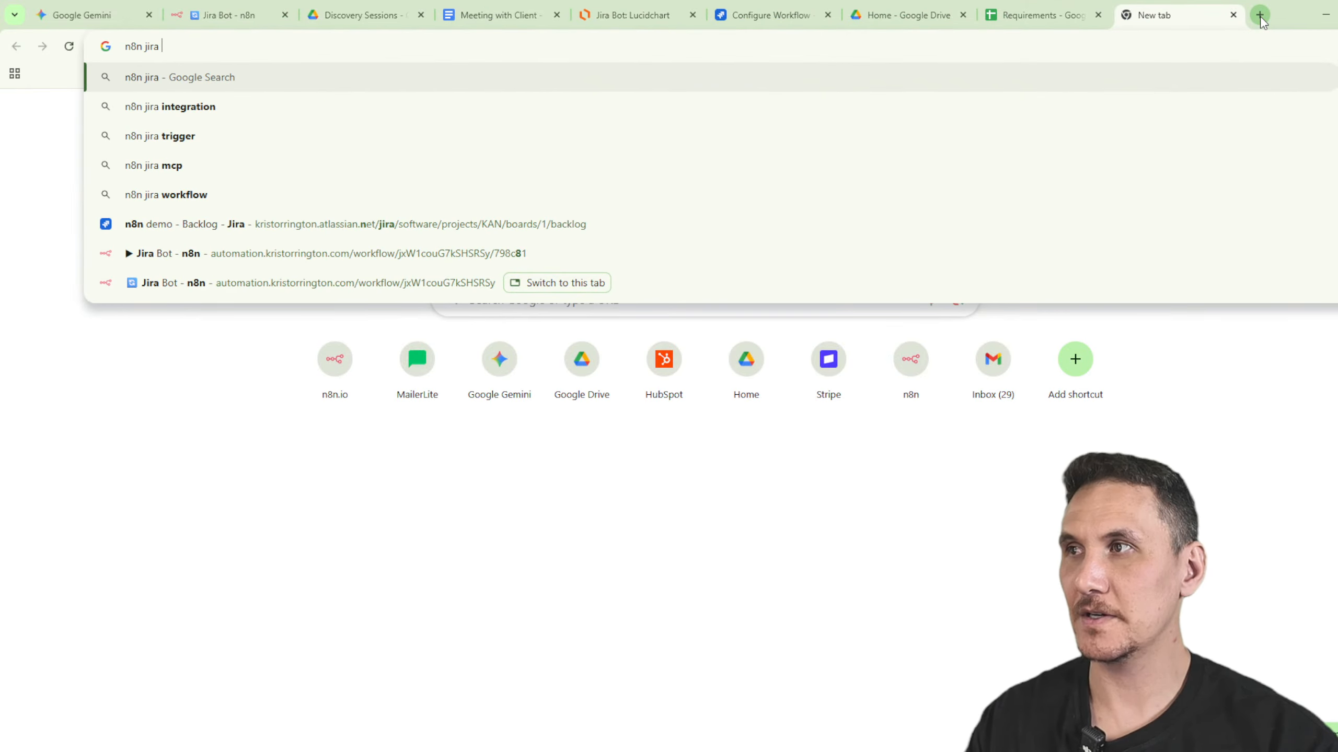
pyautogui.write('node append')
pyautogui.press('Return')
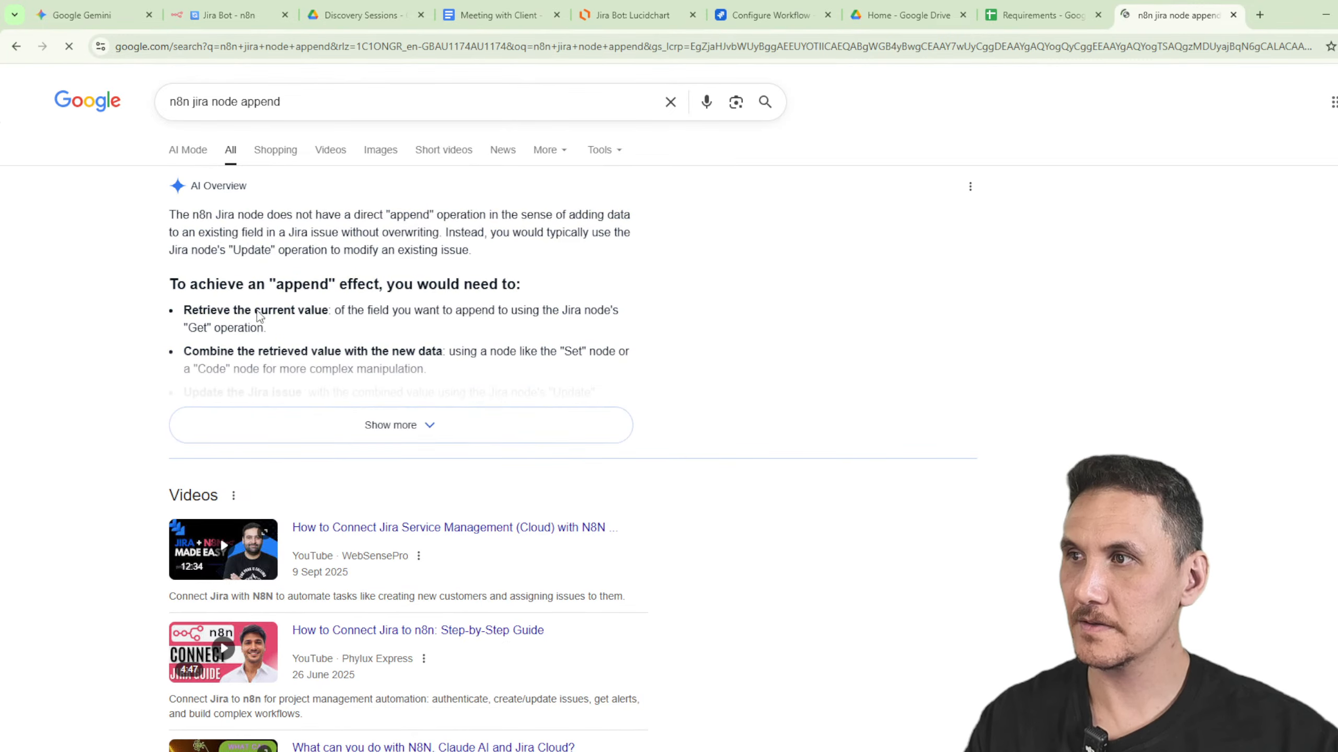
pyautogui.click(400, 425)
# Examine the overview's instructions for retrieving the current field value, combining it with new data, and updating the Jira issue.
pyautogui.moveTo(217, 311); pyautogui.dragTo(610, 311)
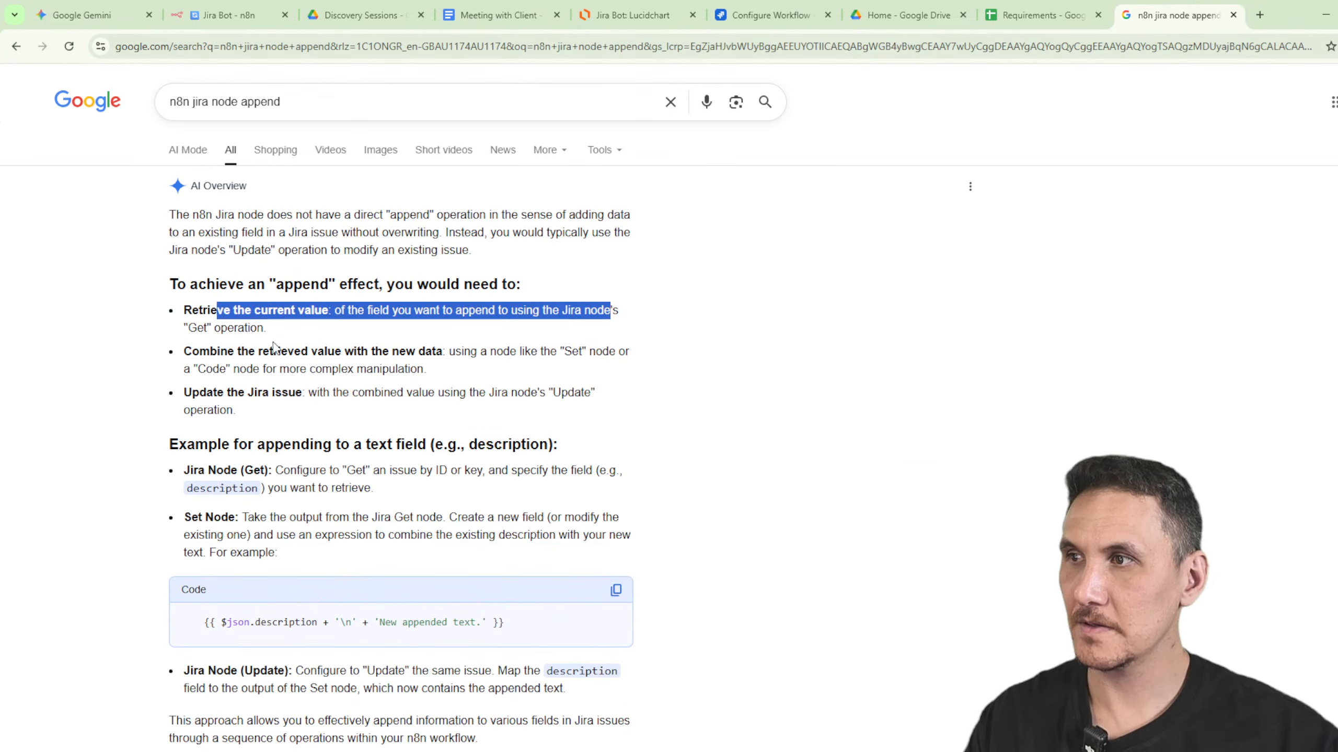
pyautogui.moveTo(249, 352); pyautogui.dragTo(362, 349)
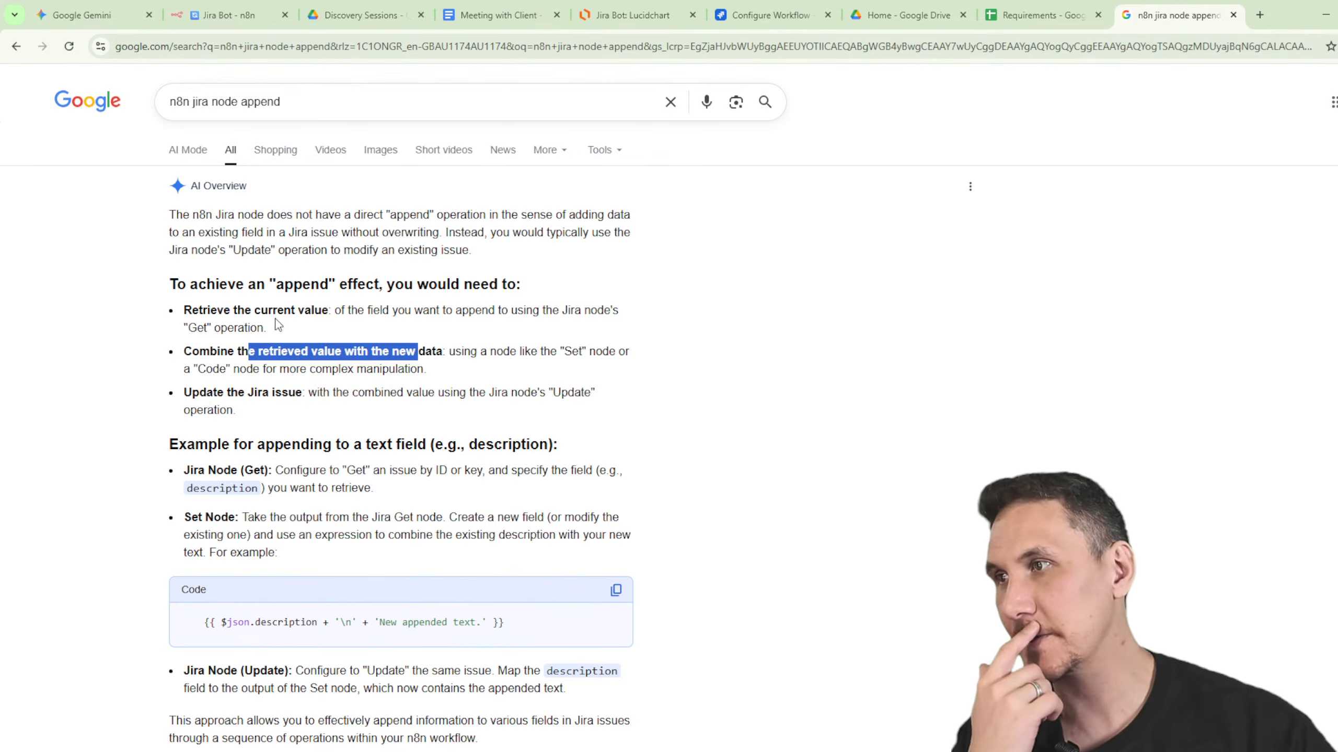
pyautogui.moveTo(225, 323); pyautogui.dragTo(589, 311)
pyautogui.click(345, 328)
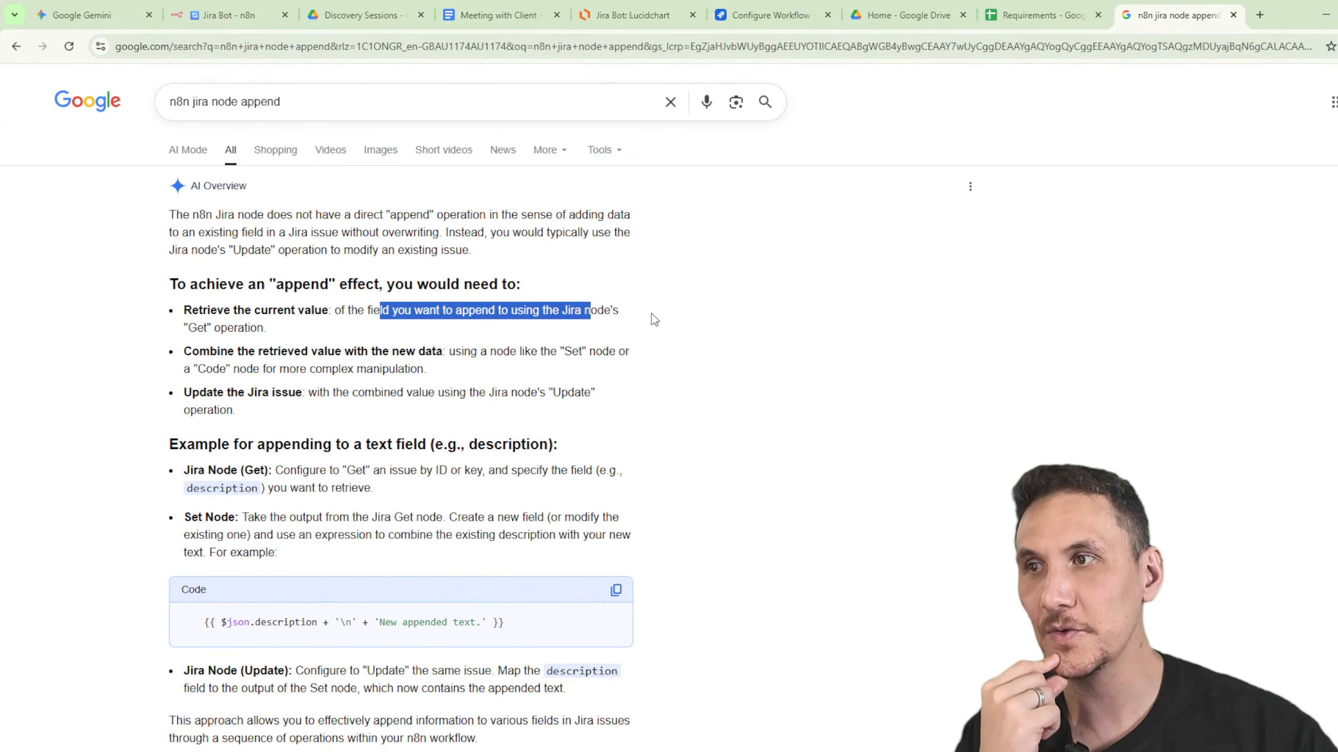
pyautogui.click(549, 315)
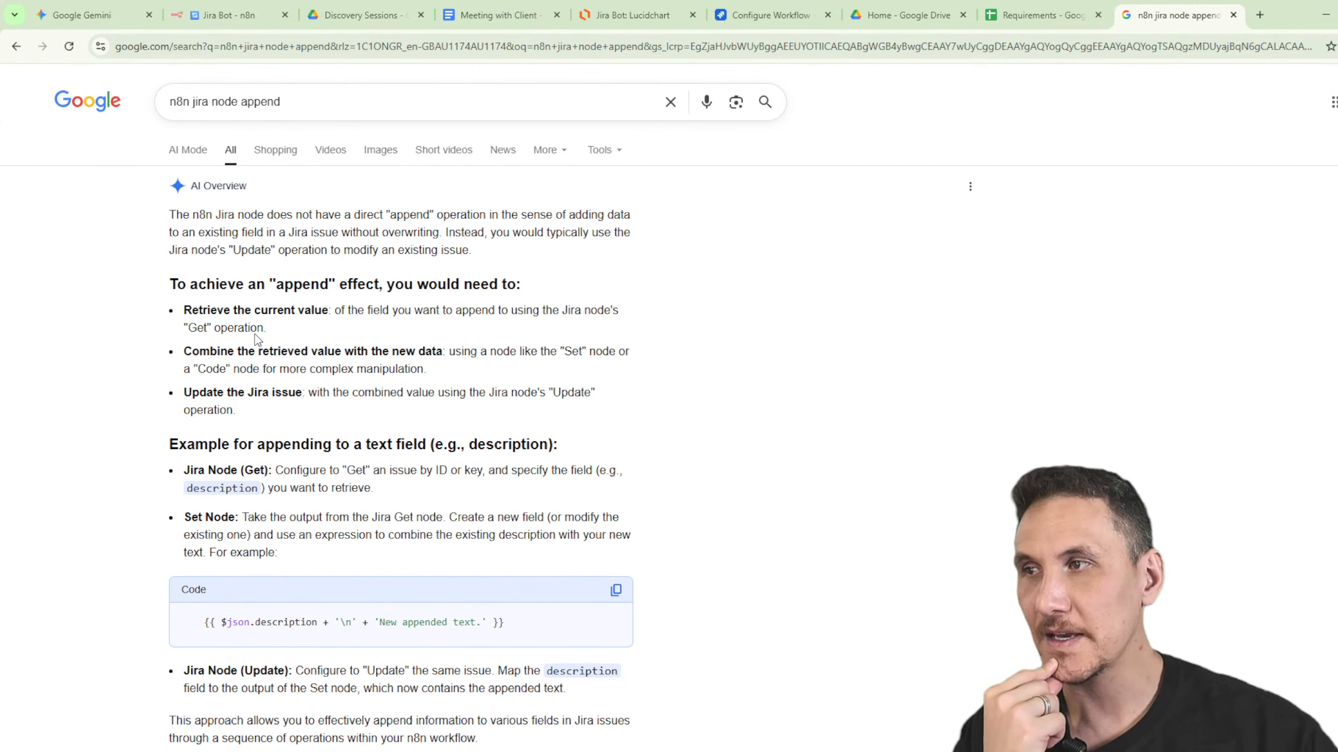
pyautogui.moveTo(218, 349); pyautogui.dragTo(630, 371)
pyautogui.click(476, 385)
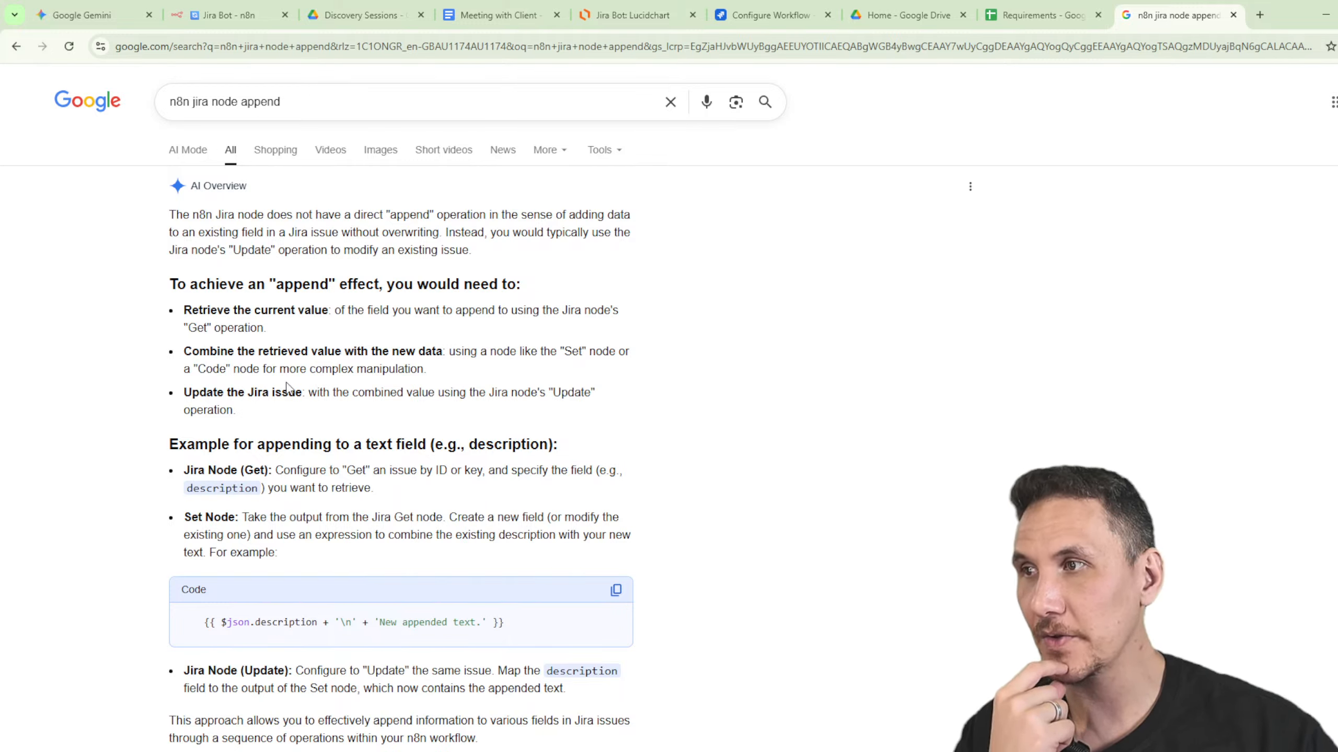
pyautogui.moveTo(199, 393); pyautogui.dragTo(402, 394)
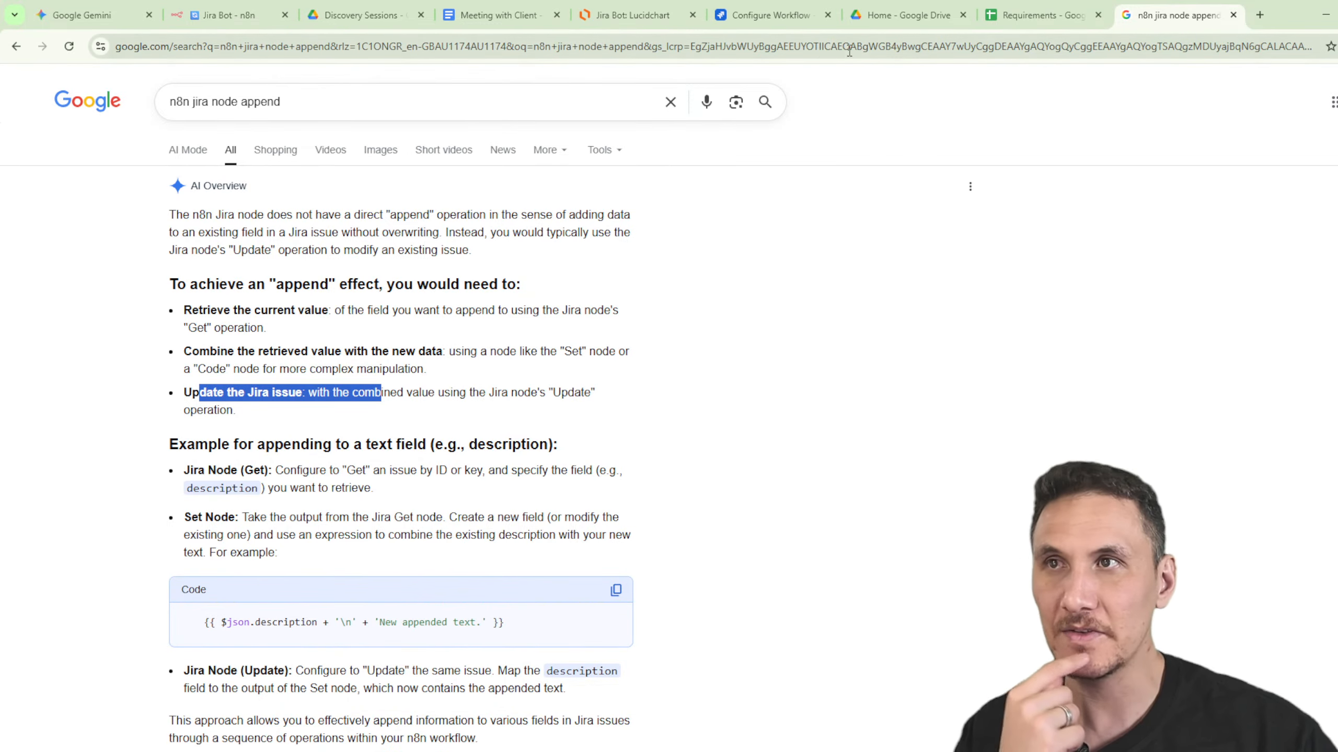
# Return to the Jira Bot workflow in n8n, inspect the Issue Key field of the Update an issue node, and go back to the canvas.
pyautogui.click(231, 15)
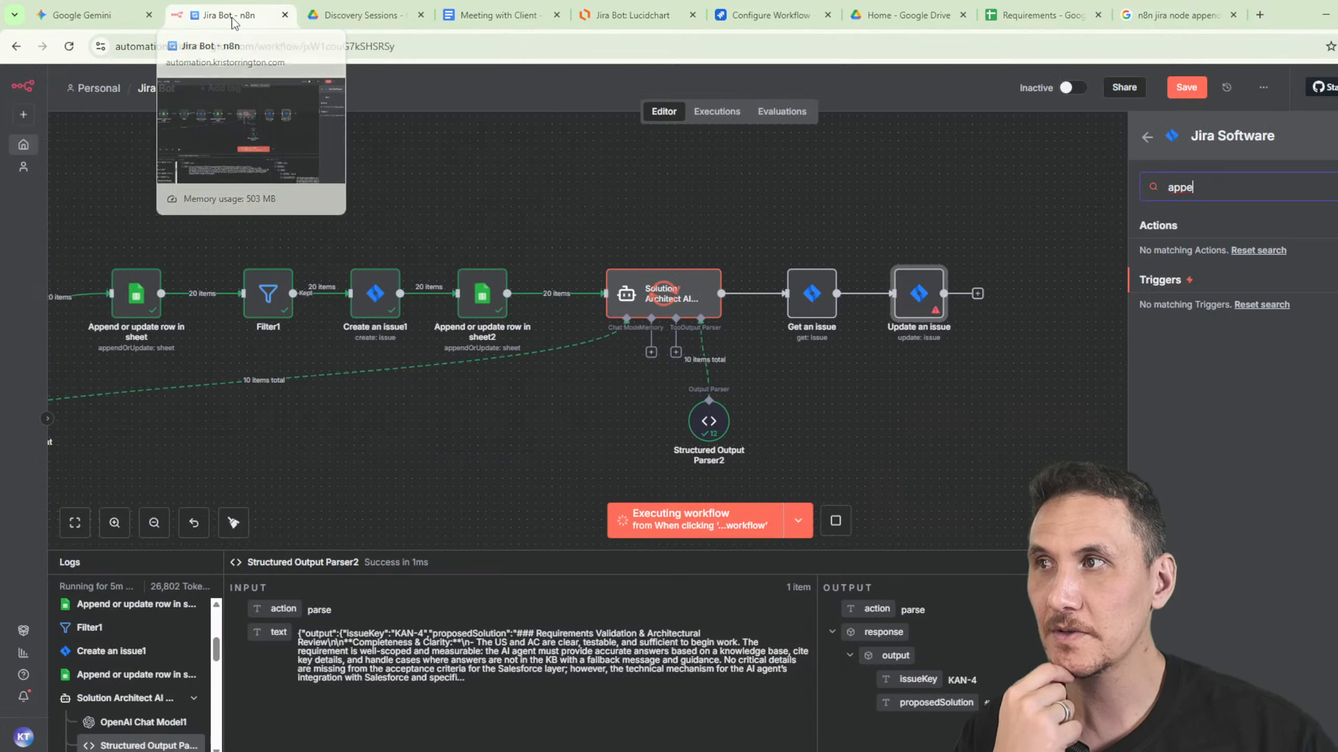
pyautogui.click(990, 394)
pyautogui.doubleClick(919, 293)
pyautogui.click(670, 327)
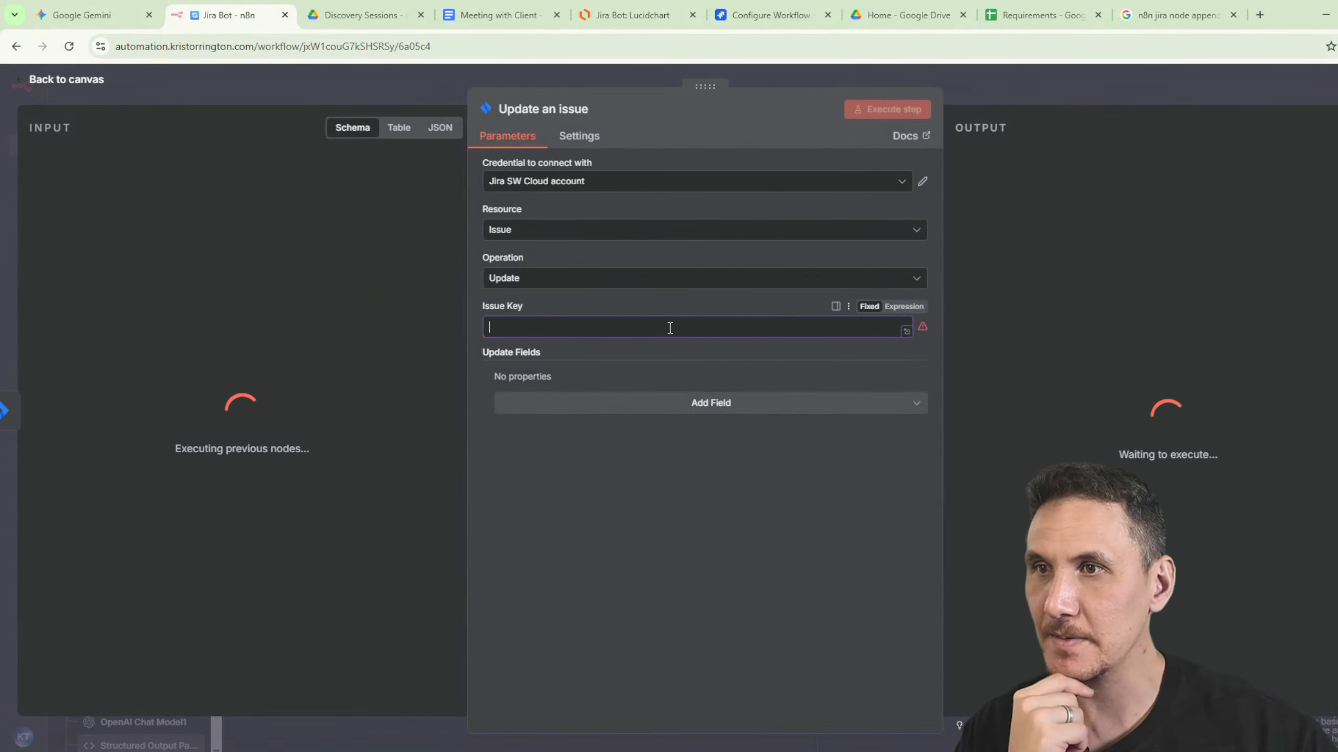
pyautogui.click(1019, 92)
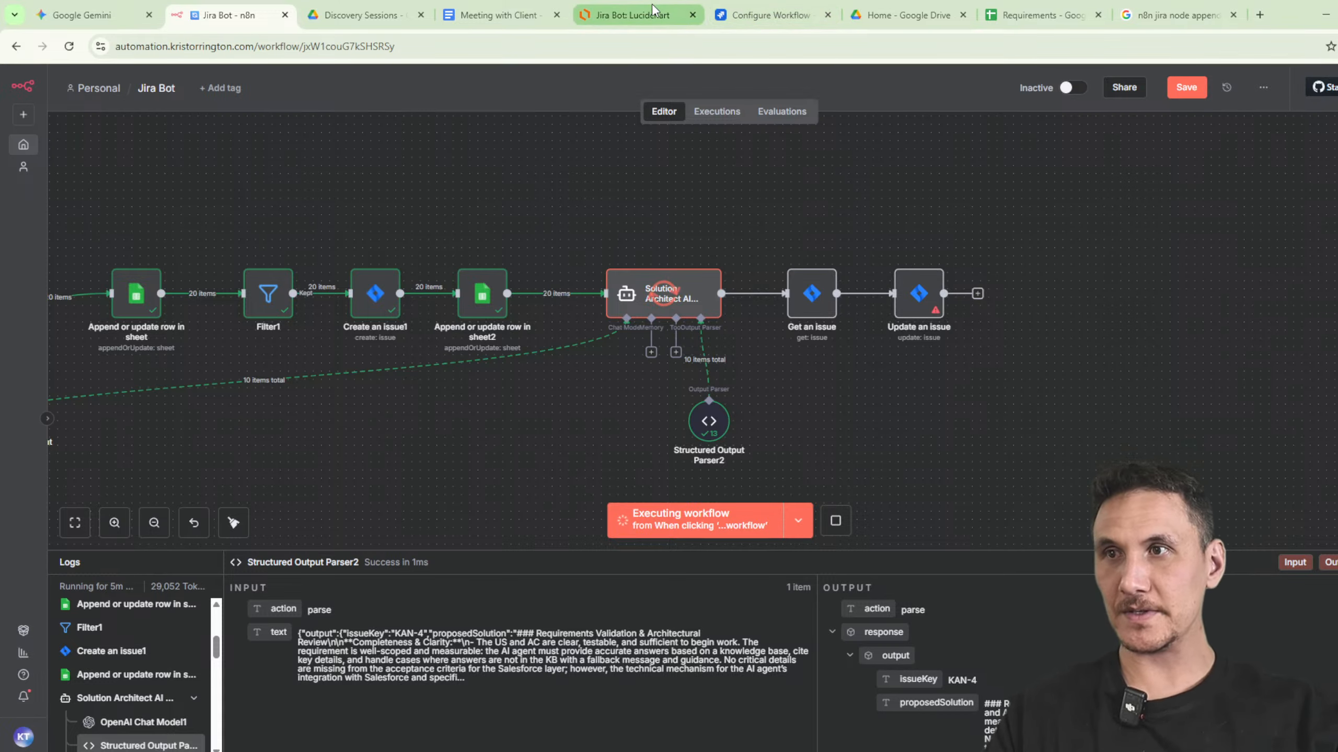
# In the Lucidchart diagram, extend the Google Sheets swimlane down to the Jira swimlane and shorten the connector above the AI Agent Project Manager title.
pyautogui.click(629, 15)
pyautogui.moveTo(622, 611); pyautogui.dragTo(654, 591)
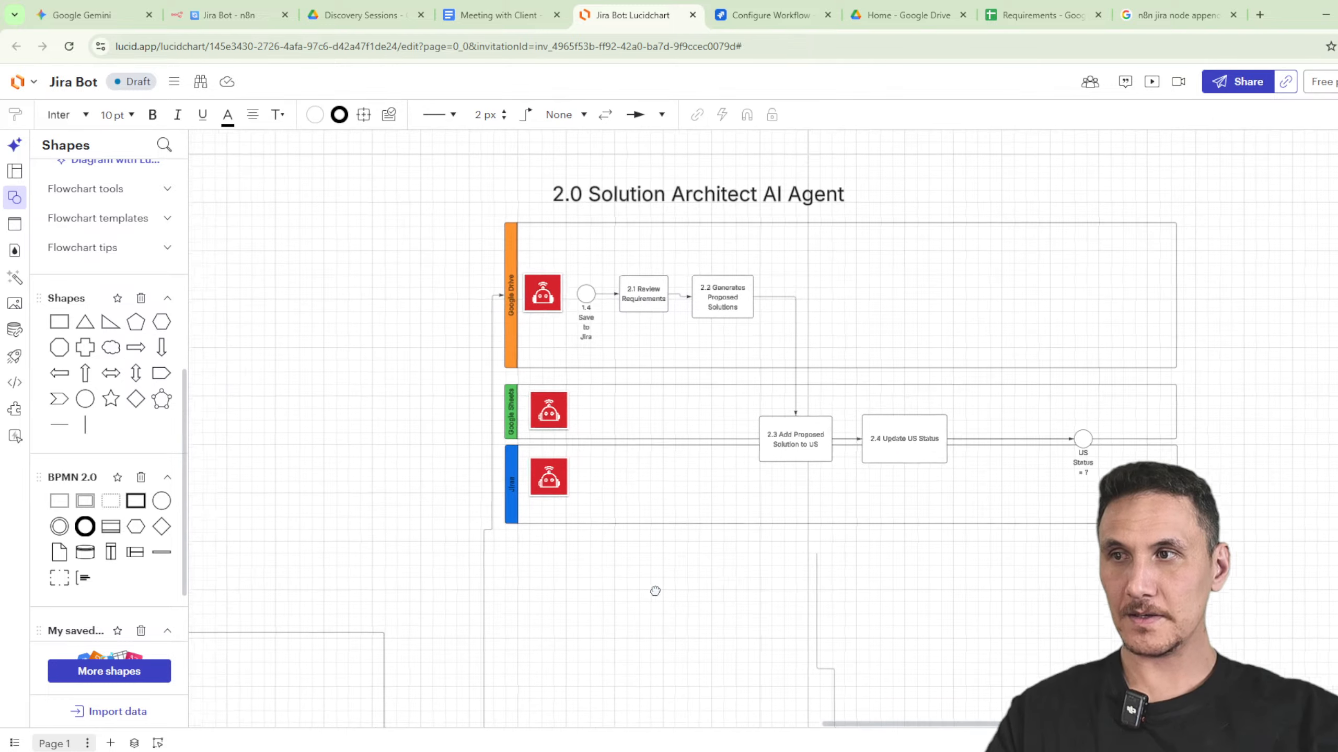
pyautogui.click(649, 442)
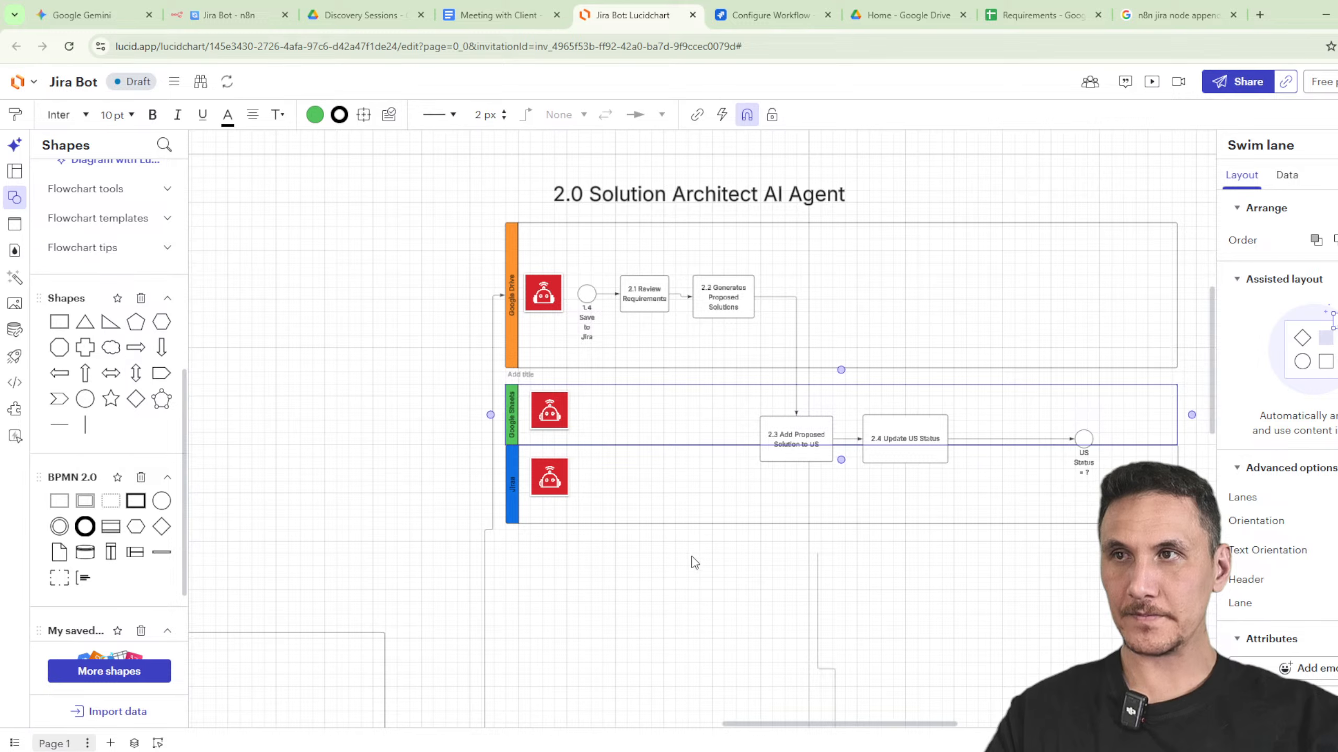
pyautogui.moveTo(694, 563); pyautogui.dragTo(663, 404)
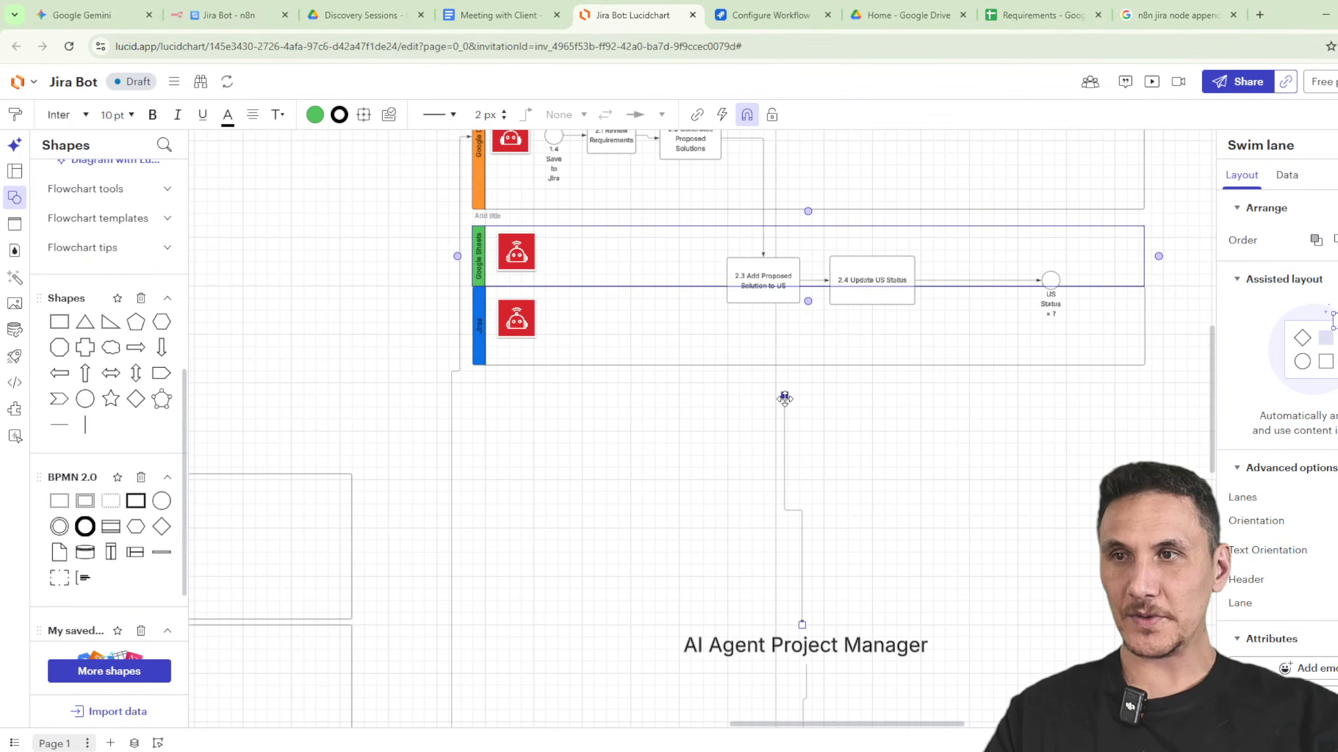
pyautogui.moveTo(785, 399); pyautogui.dragTo(801, 539)
pyautogui.scroll(2, 865, 562)
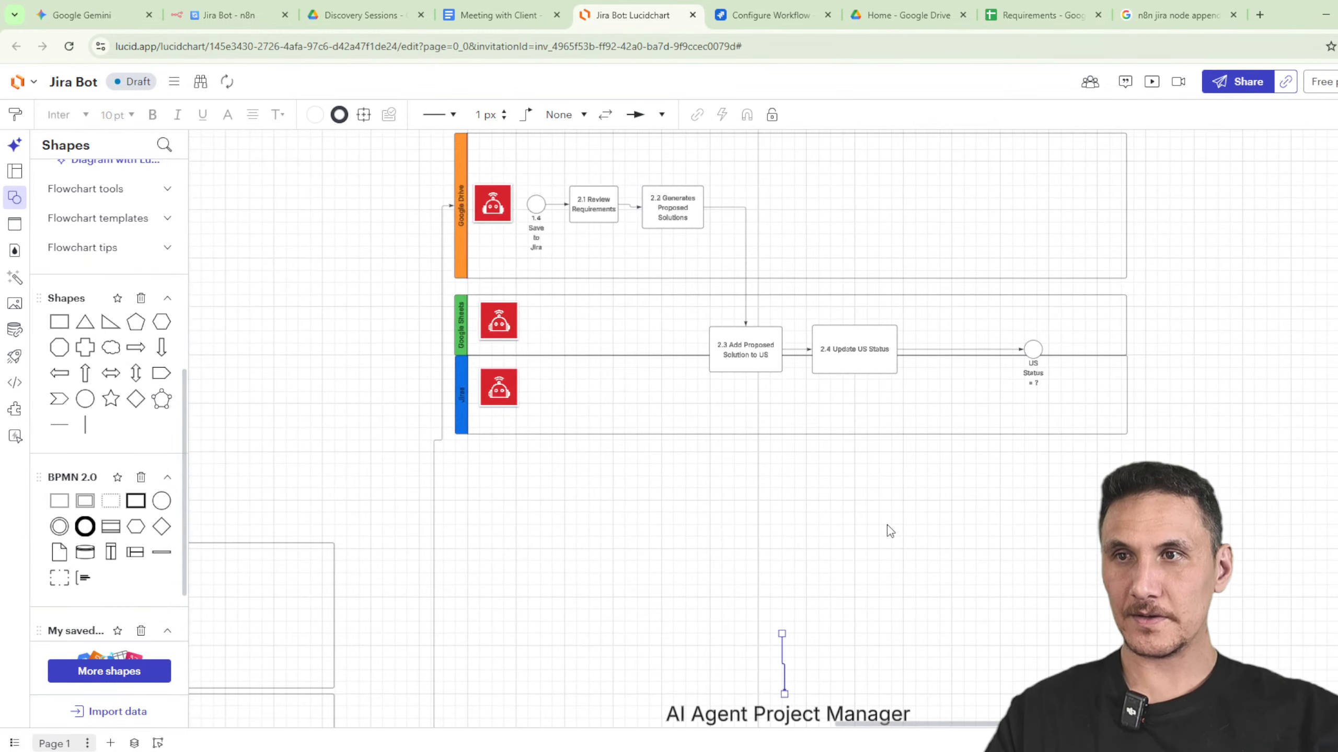
# Change the US Status event to an Intermediate event of type Signal and move it closer to 2.4 Update US Status.
pyautogui.moveTo(546, 603); pyautogui.dragTo(592, 677)
pyautogui.scroll(4, 1049, 446)
pyautogui.click(1011, 415)
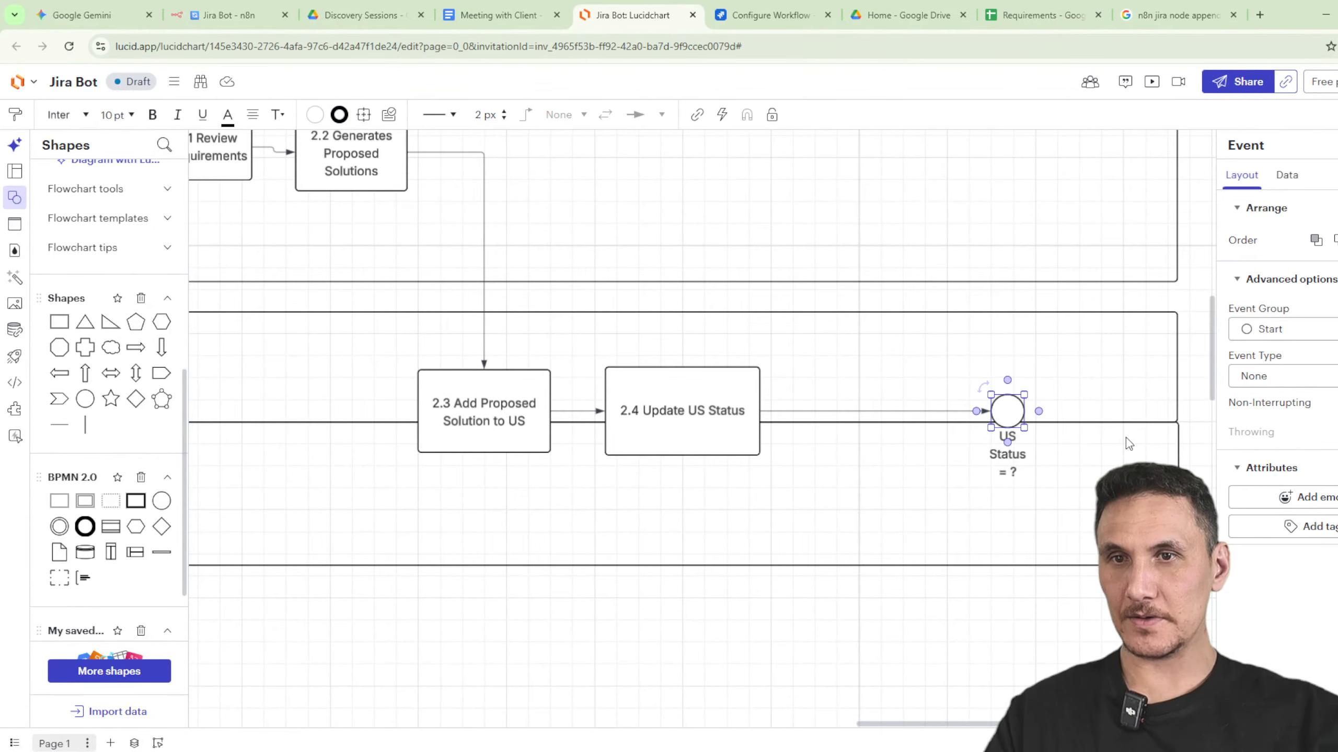
pyautogui.click(1283, 333)
pyautogui.click(1280, 380)
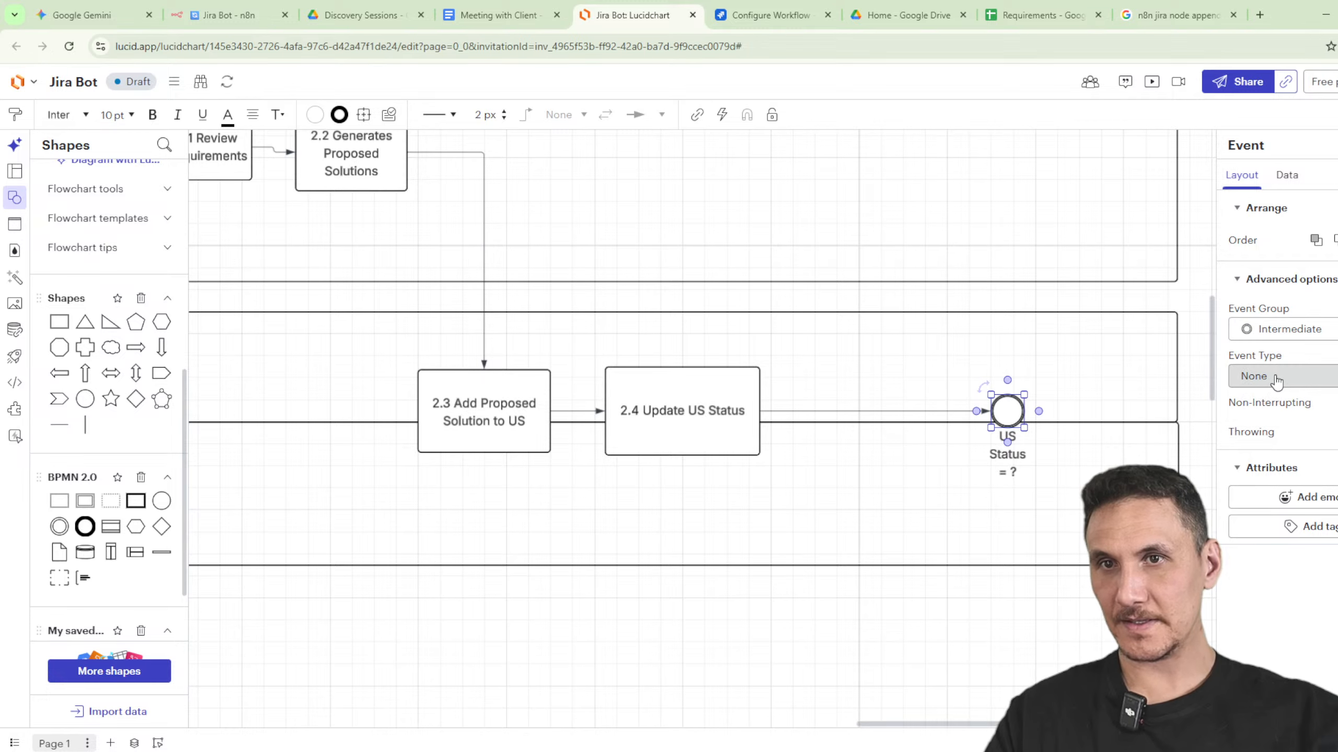
pyautogui.click(1279, 376)
pyautogui.scroll(-2, 1310, 524)
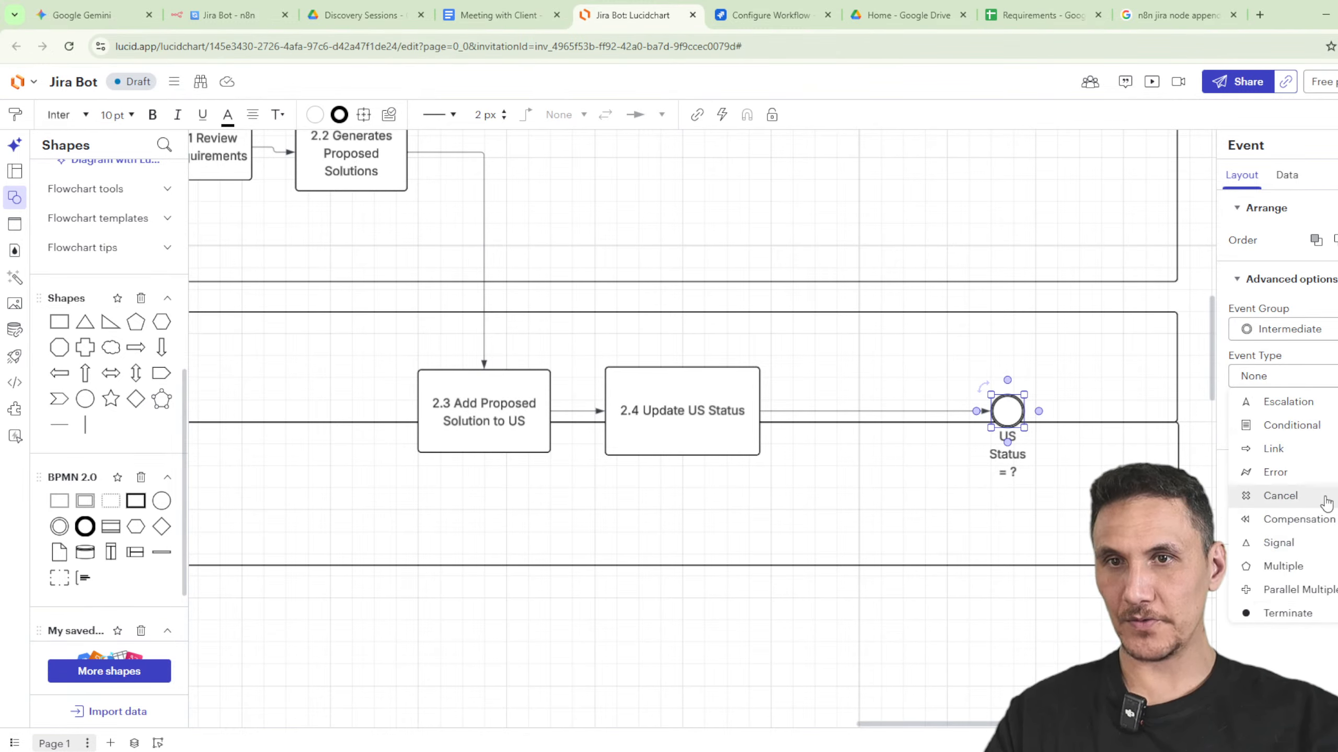
pyautogui.click(1328, 550)
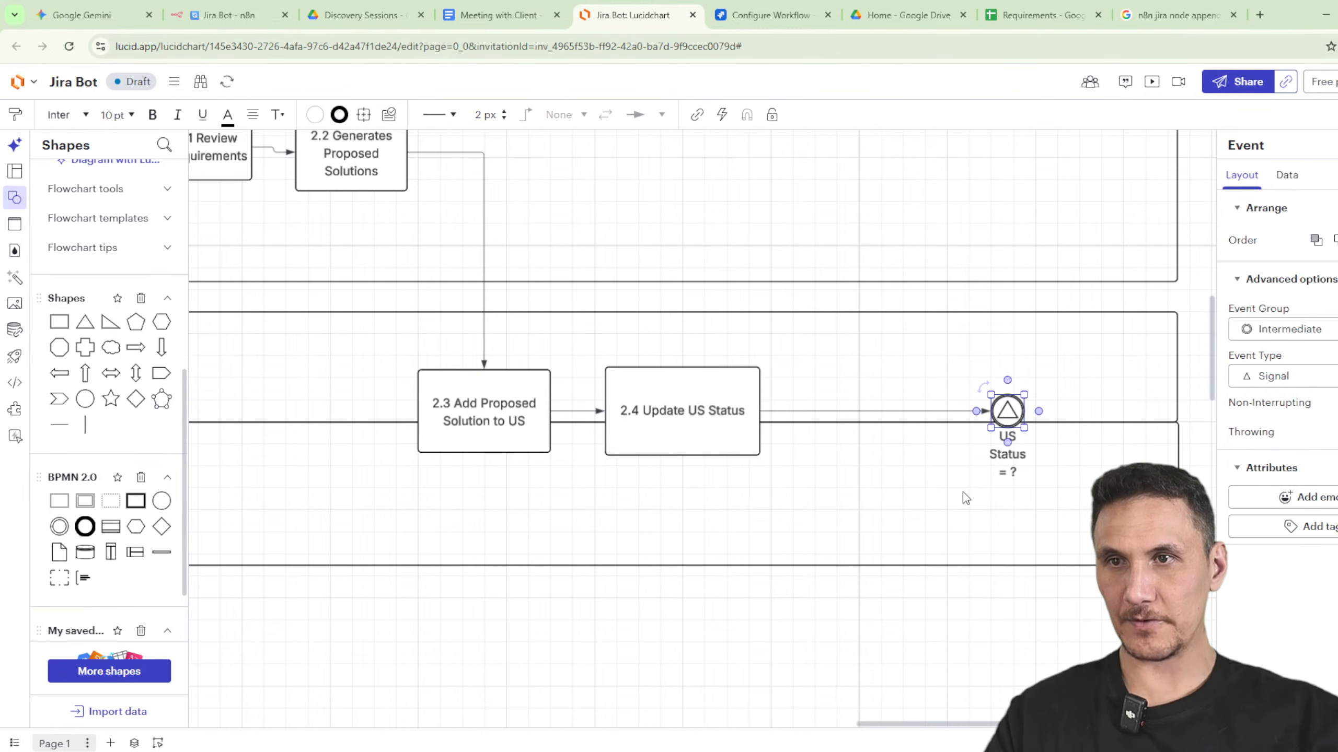
pyautogui.moveTo(994, 423); pyautogui.dragTo(897, 422)
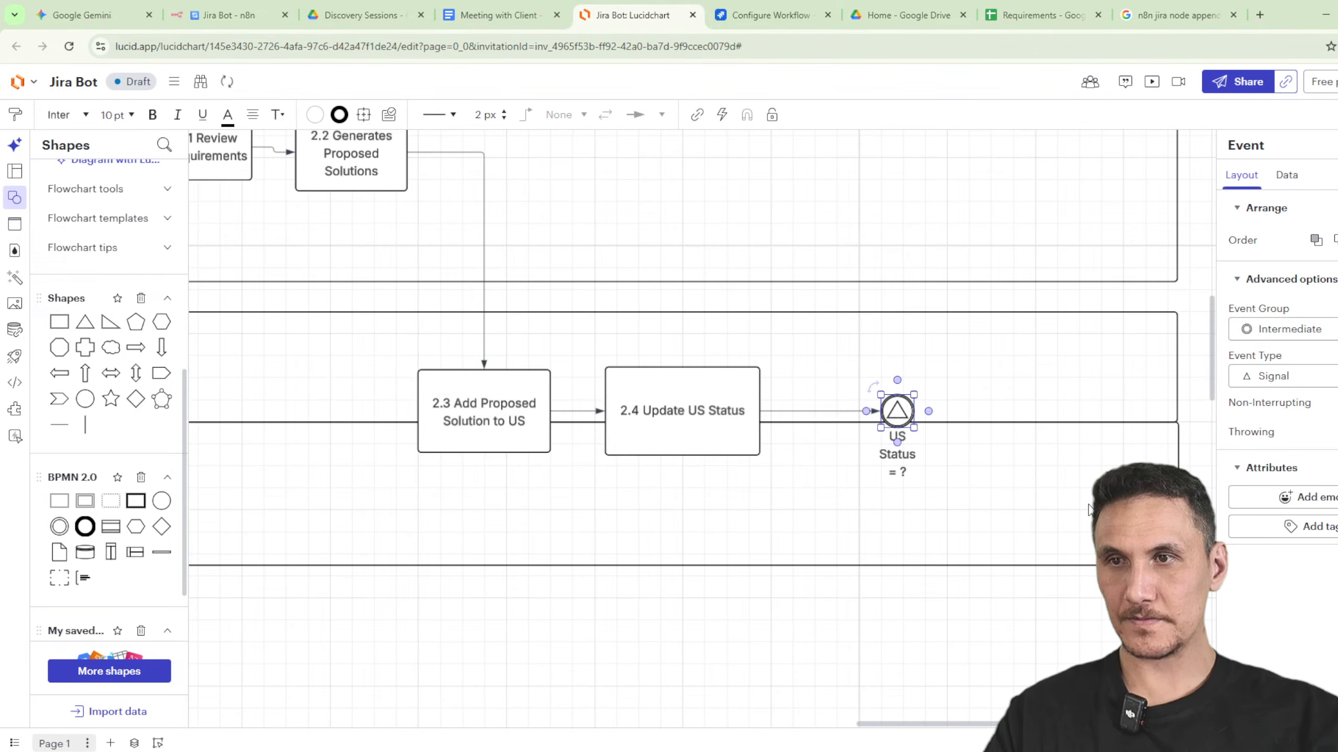
# Extend the connector above AI Agent Project Manager up to the lower edge of the Solution Architect swimlanes, and switch to the Jira workflow configuration.
pyautogui.scroll(-5, 907, 621)
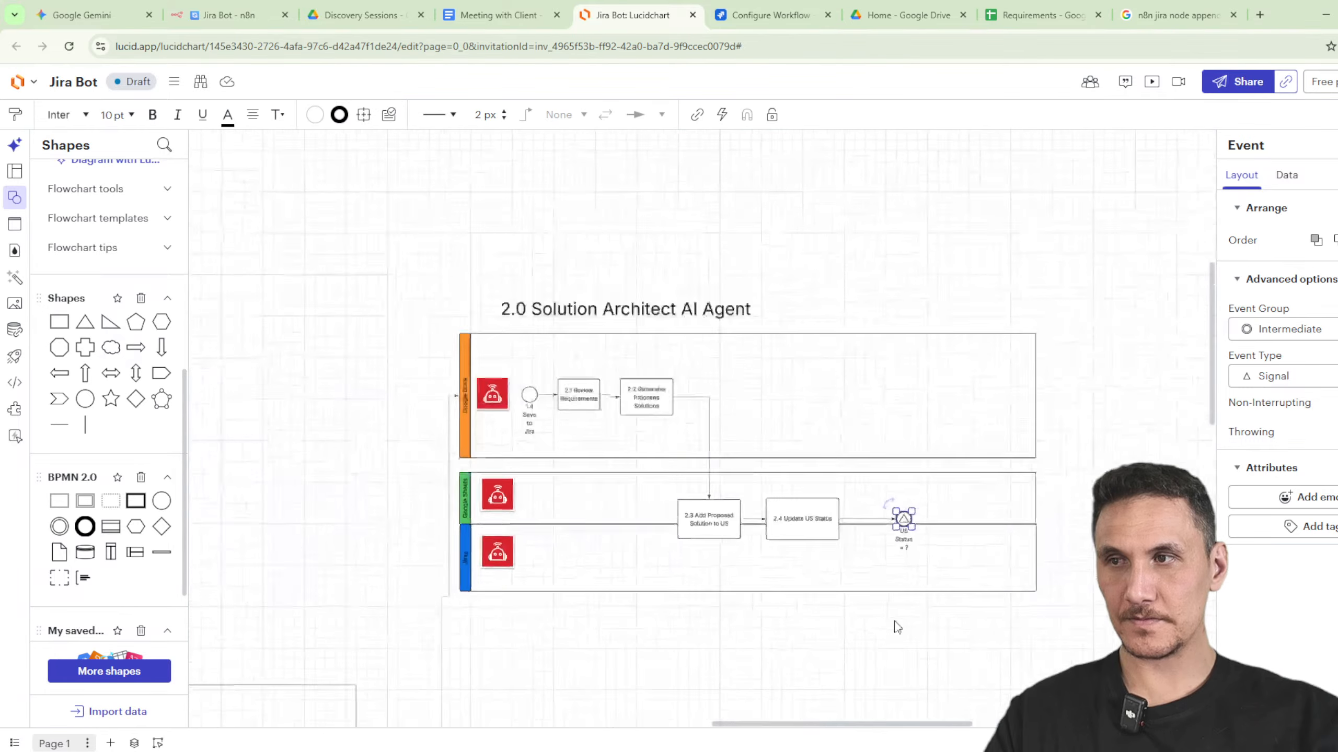
pyautogui.moveTo(766, 703); pyautogui.dragTo(979, 489)
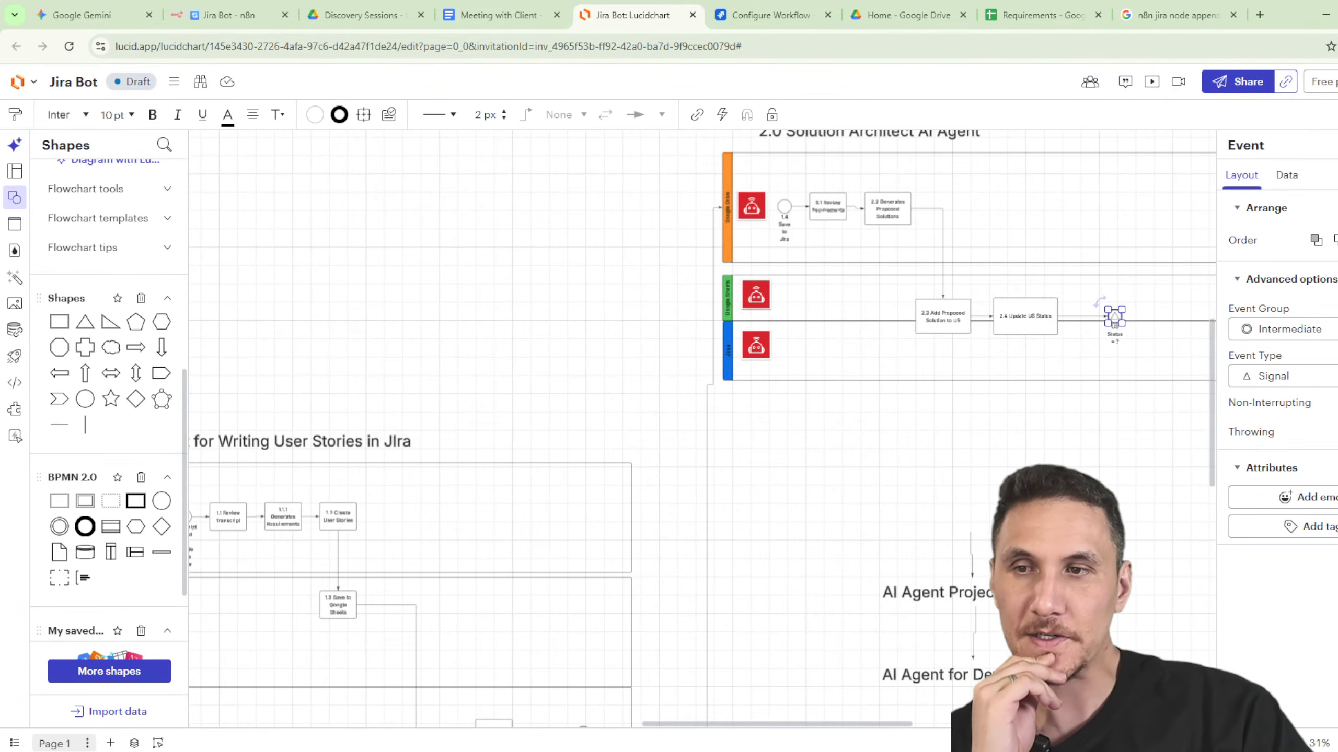
pyautogui.click(848, 482)
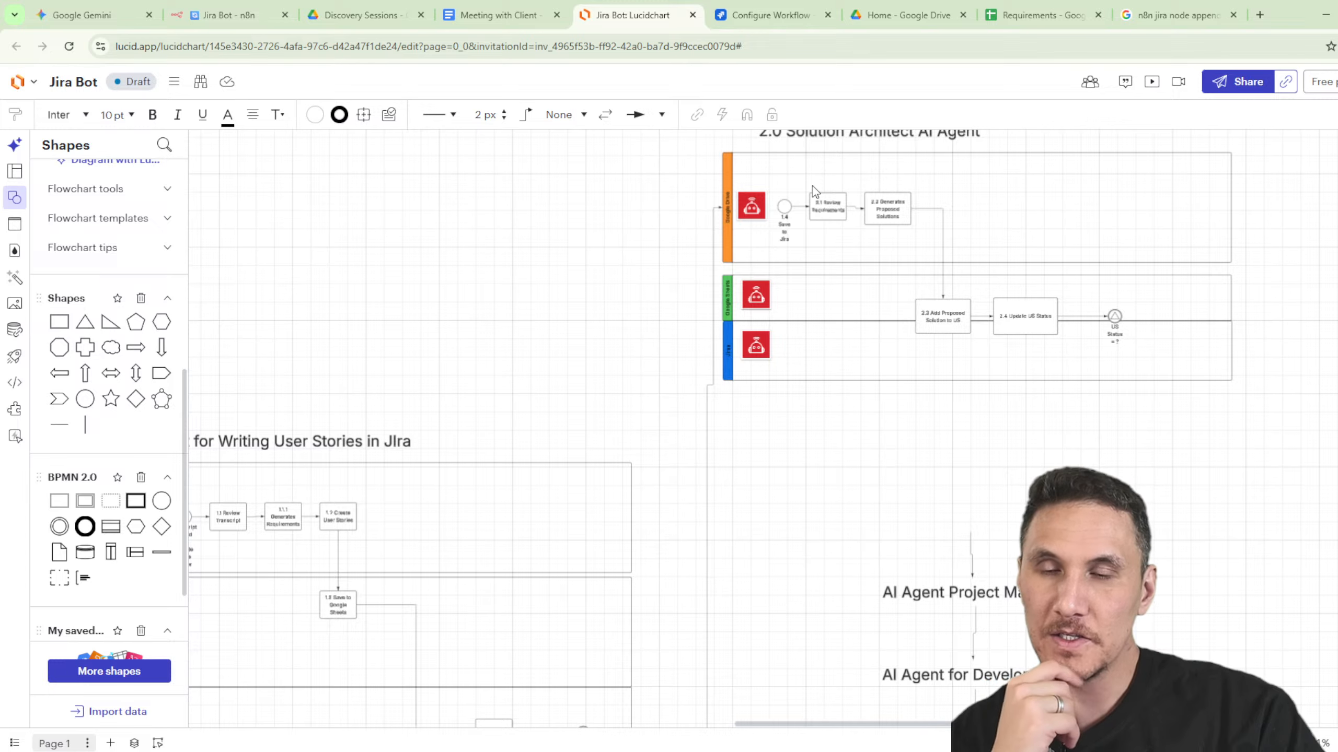
pyautogui.click(971, 541)
pyautogui.moveTo(971, 510); pyautogui.dragTo(964, 380)
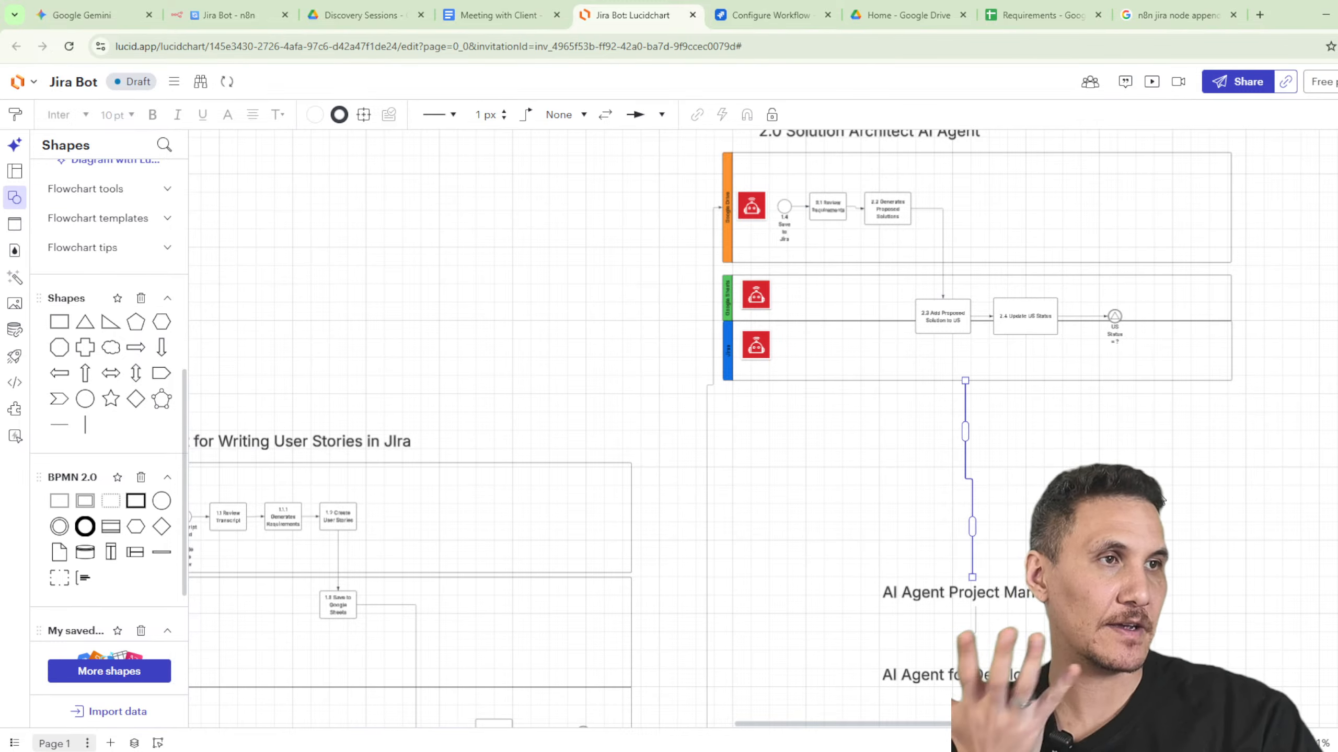
pyautogui.click(774, 16)
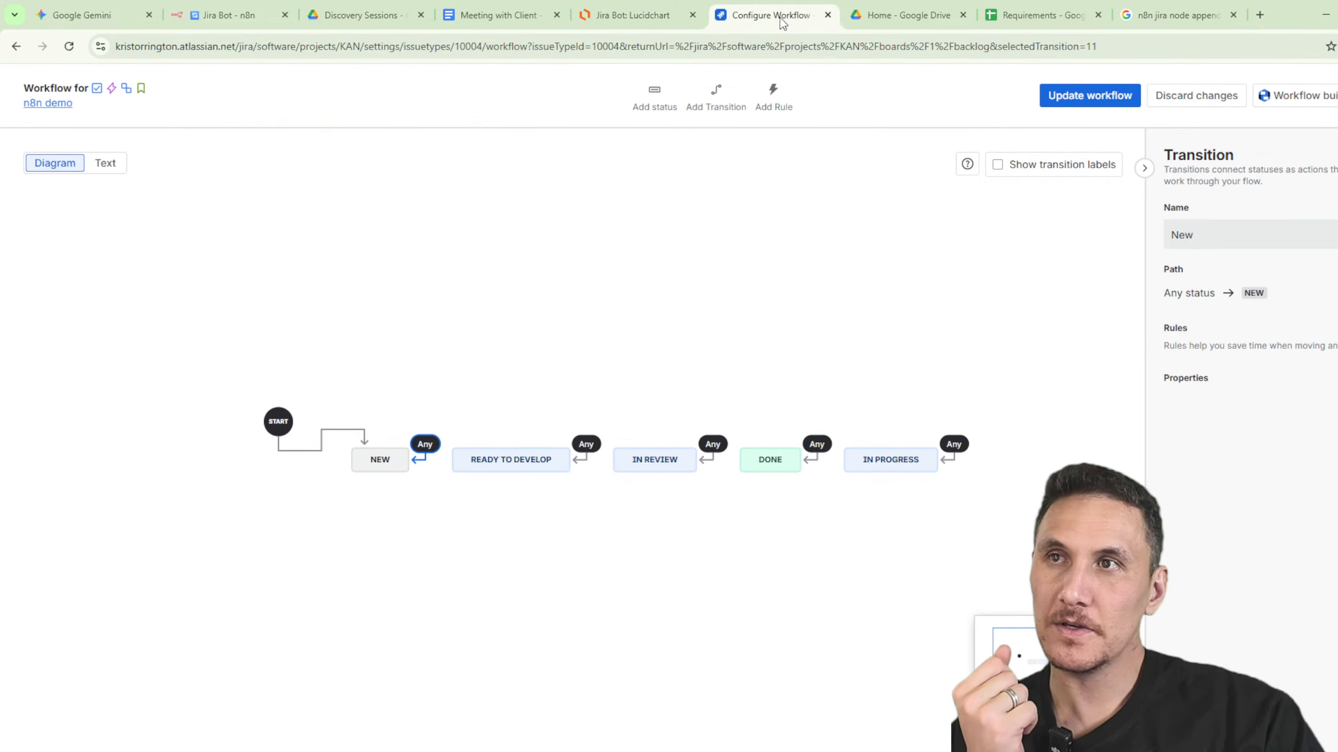
# Inspect the In Review status and its transition in the Jira workflow diagram.
pyautogui.click(608, 8)
pyautogui.click(763, 15)
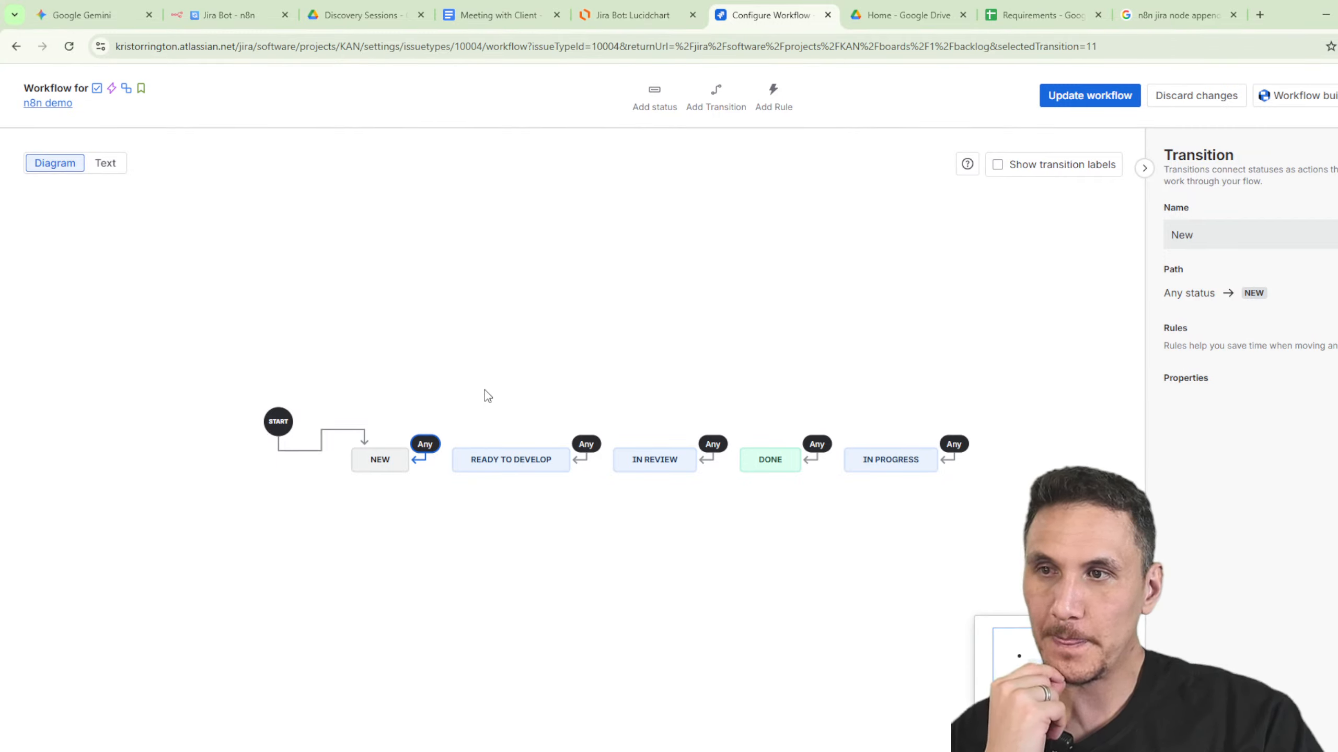
pyautogui.click(660, 467)
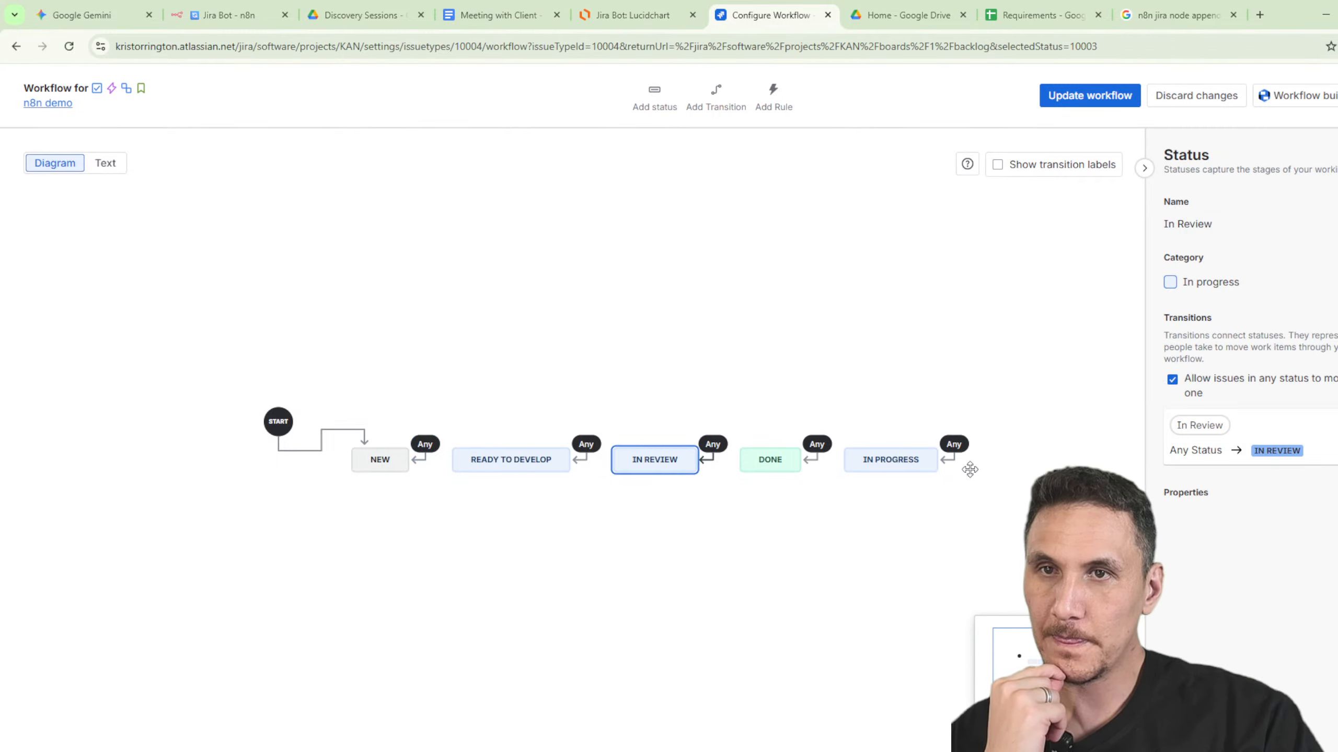
pyautogui.click(1288, 459)
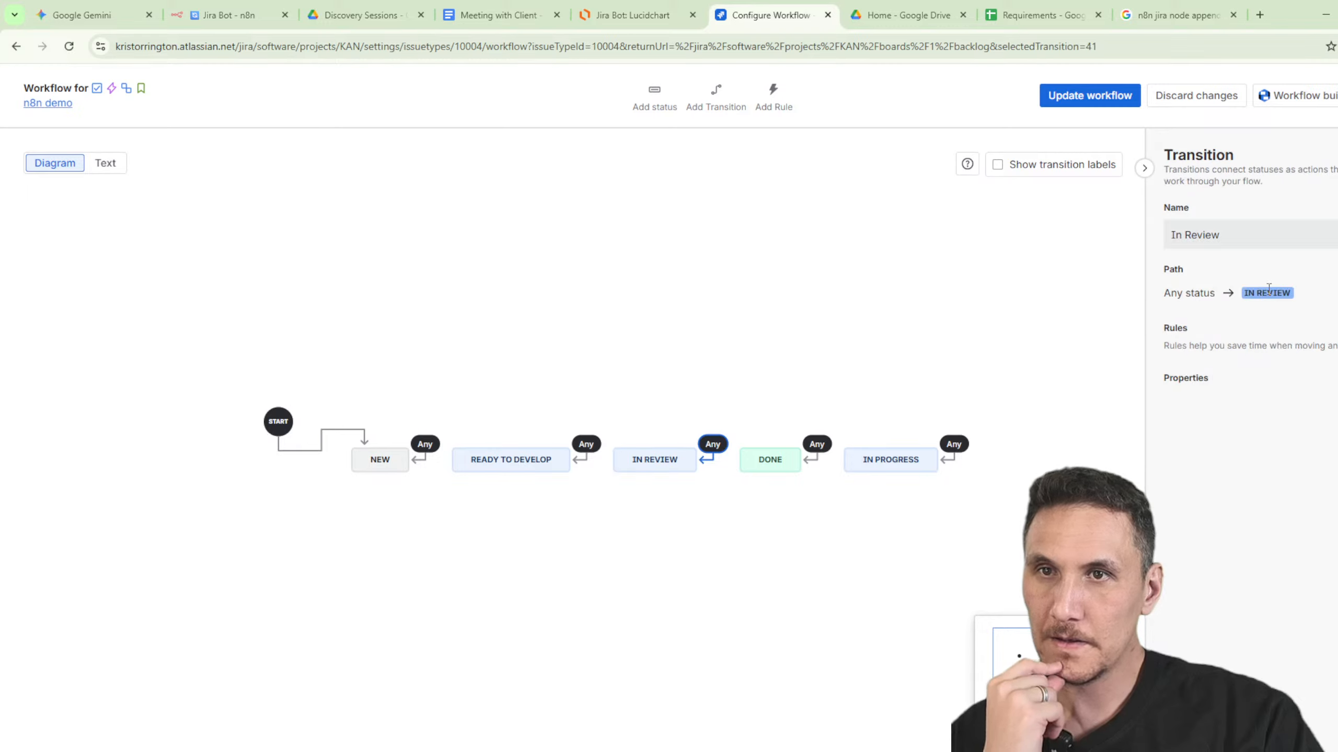
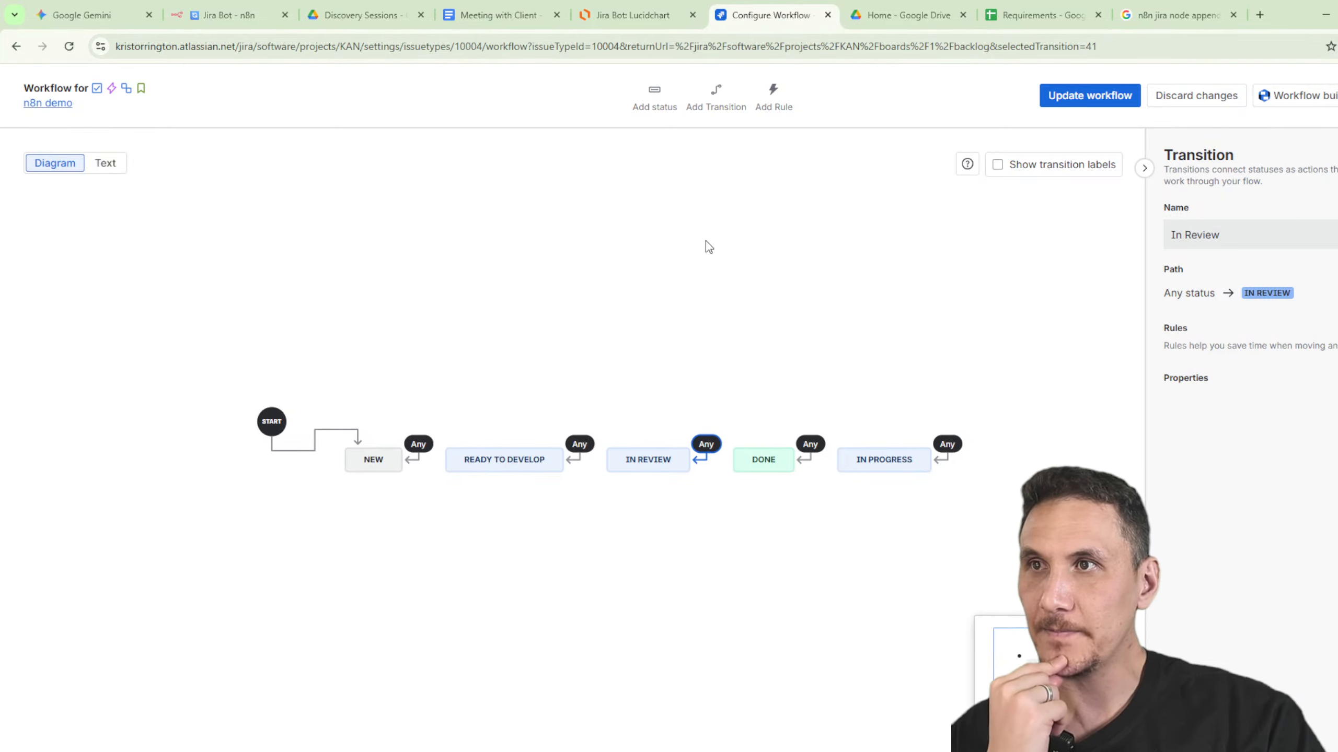
pyautogui.click(710, 104)
pyautogui.click(611, 232)
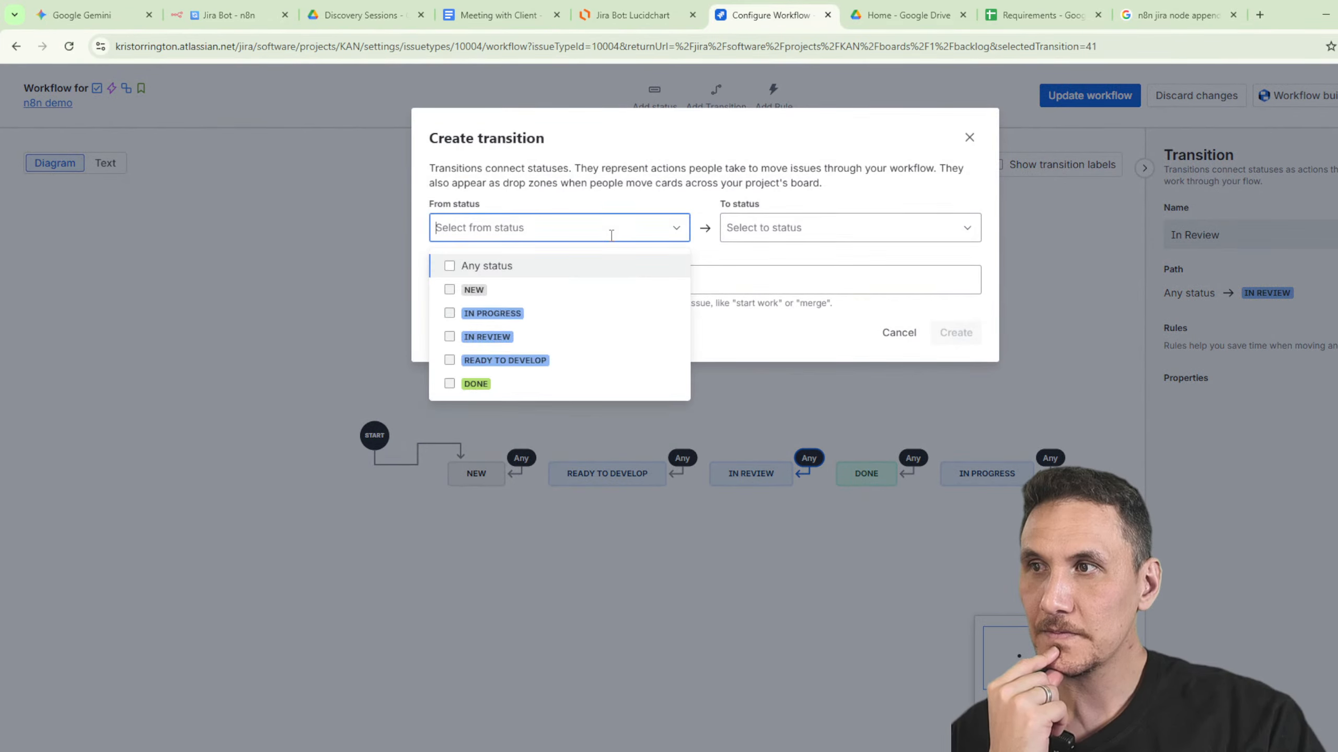
pyautogui.click(899, 333)
# Start adding a status to the workflow and search the existing statuses for PRIORITISED FOR DEVELOP.
pyautogui.click(658, 98)
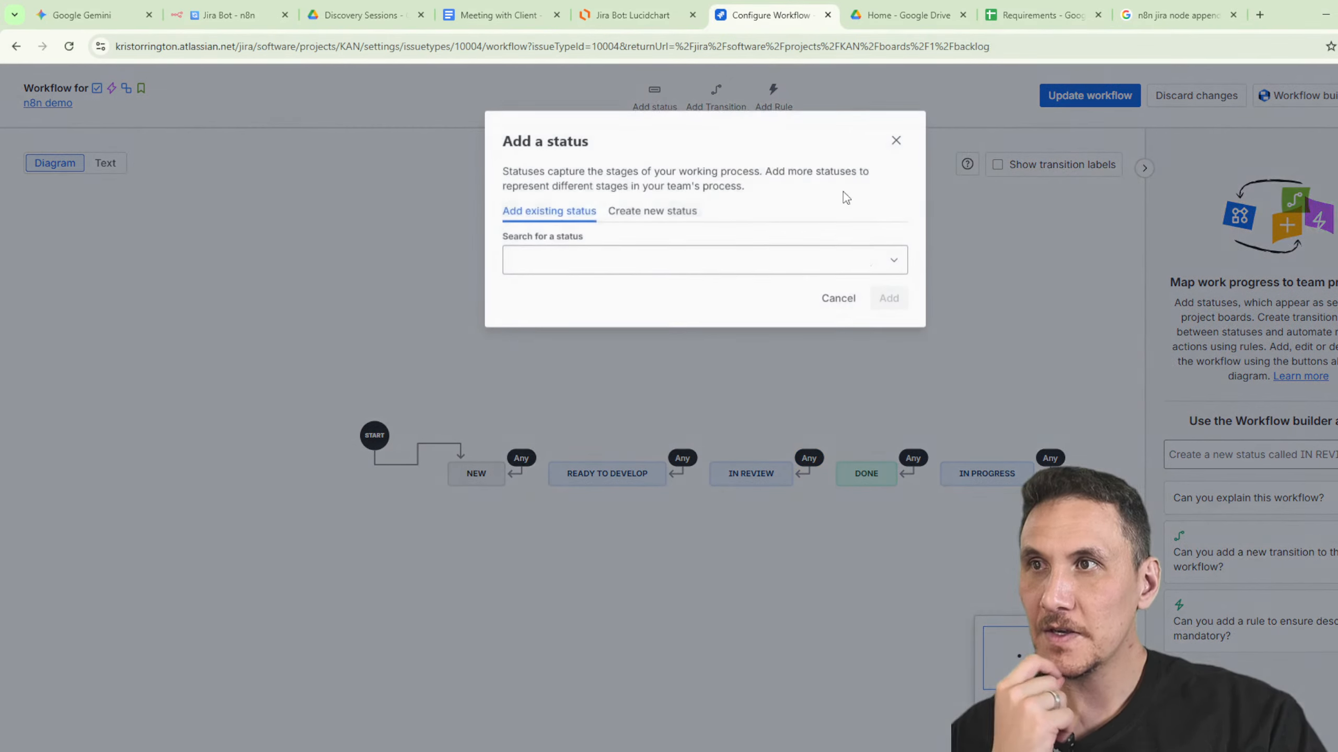
pyautogui.click(727, 256)
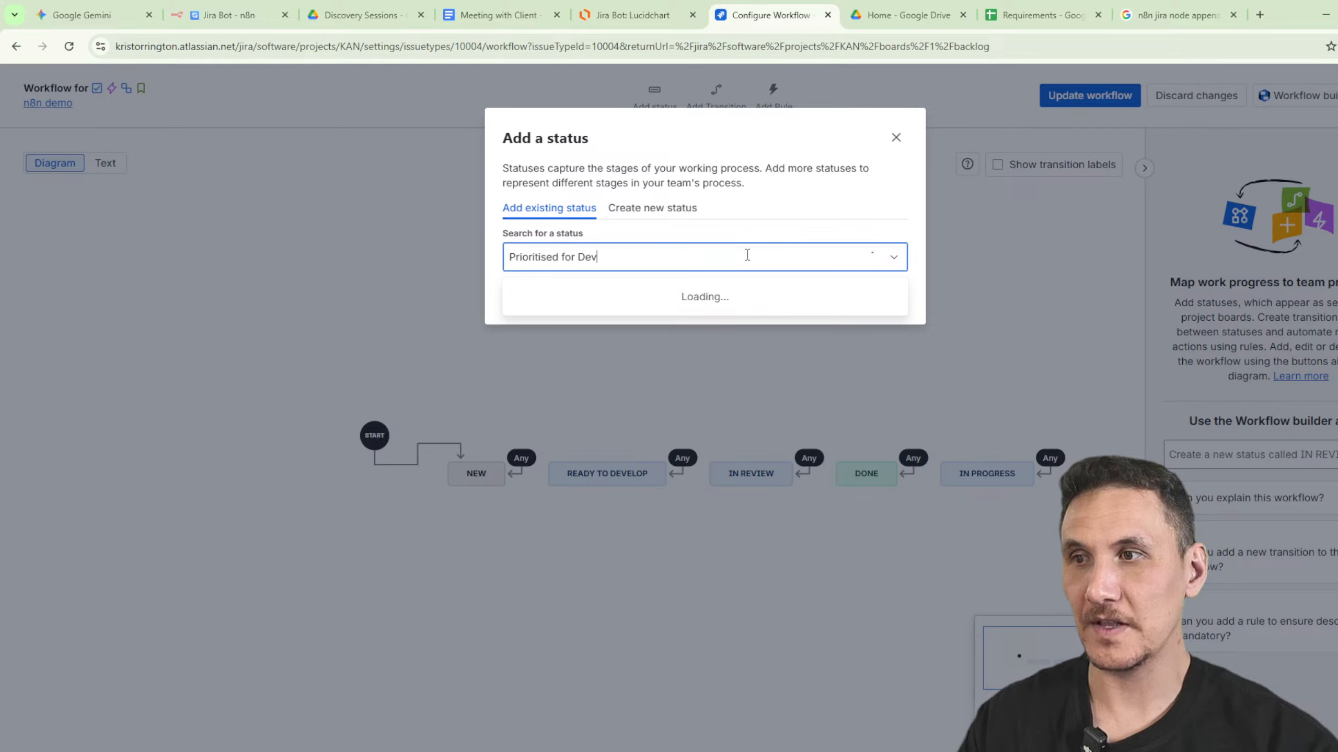
pyautogui.hotkey('ctrl', 'a')
pyautogui.press('BackSpace')
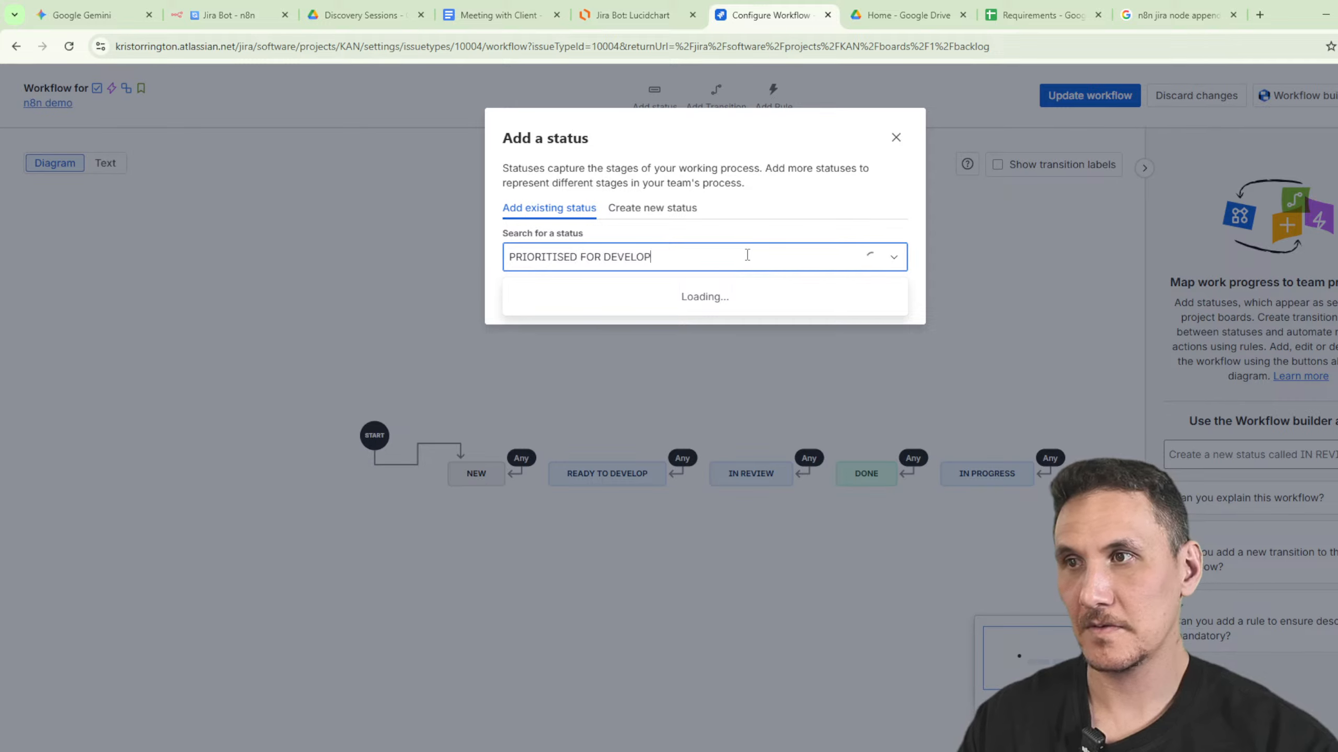
pyautogui.click(773, 195)
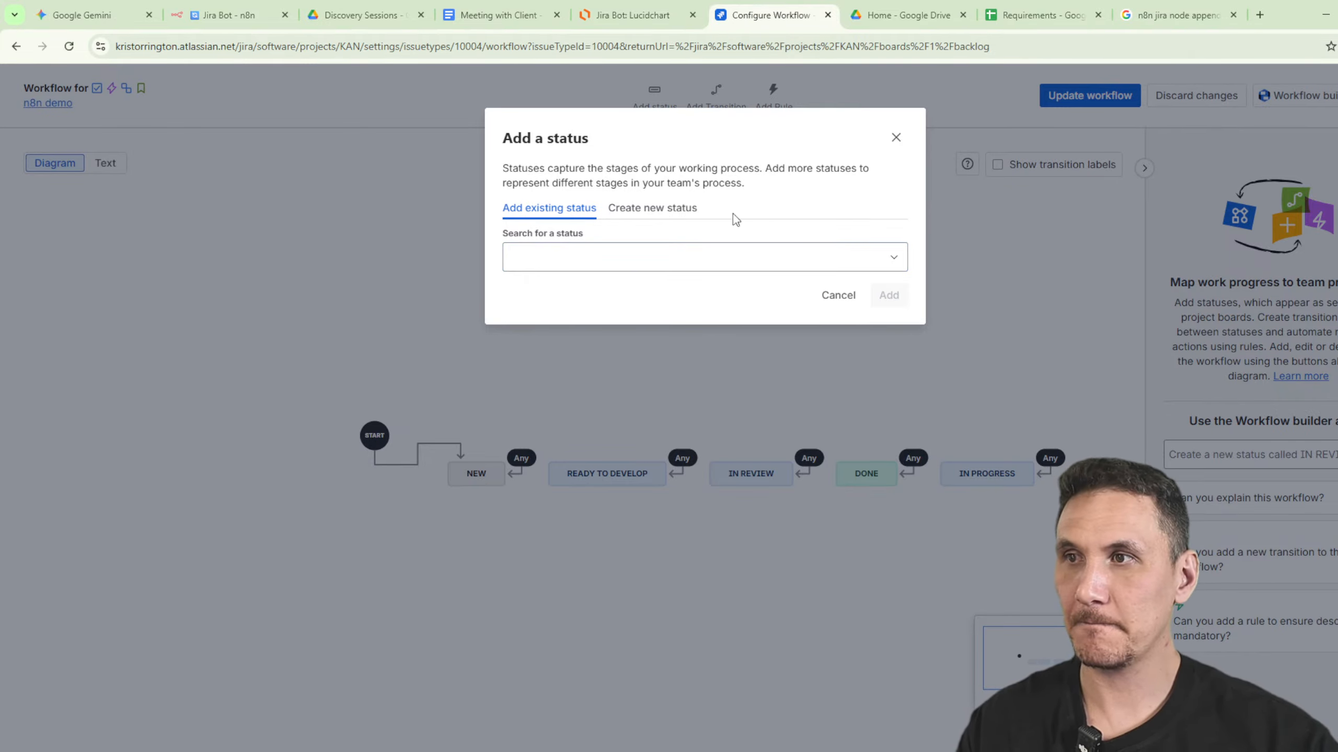
pyautogui.click(630, 259)
# Create a new status named PRIORITISED FOR DEVELOPMENT with the category In progress and add it to the workflow.
pyautogui.click(685, 211)
pyautogui.click(595, 257)
pyautogui.write('PR')
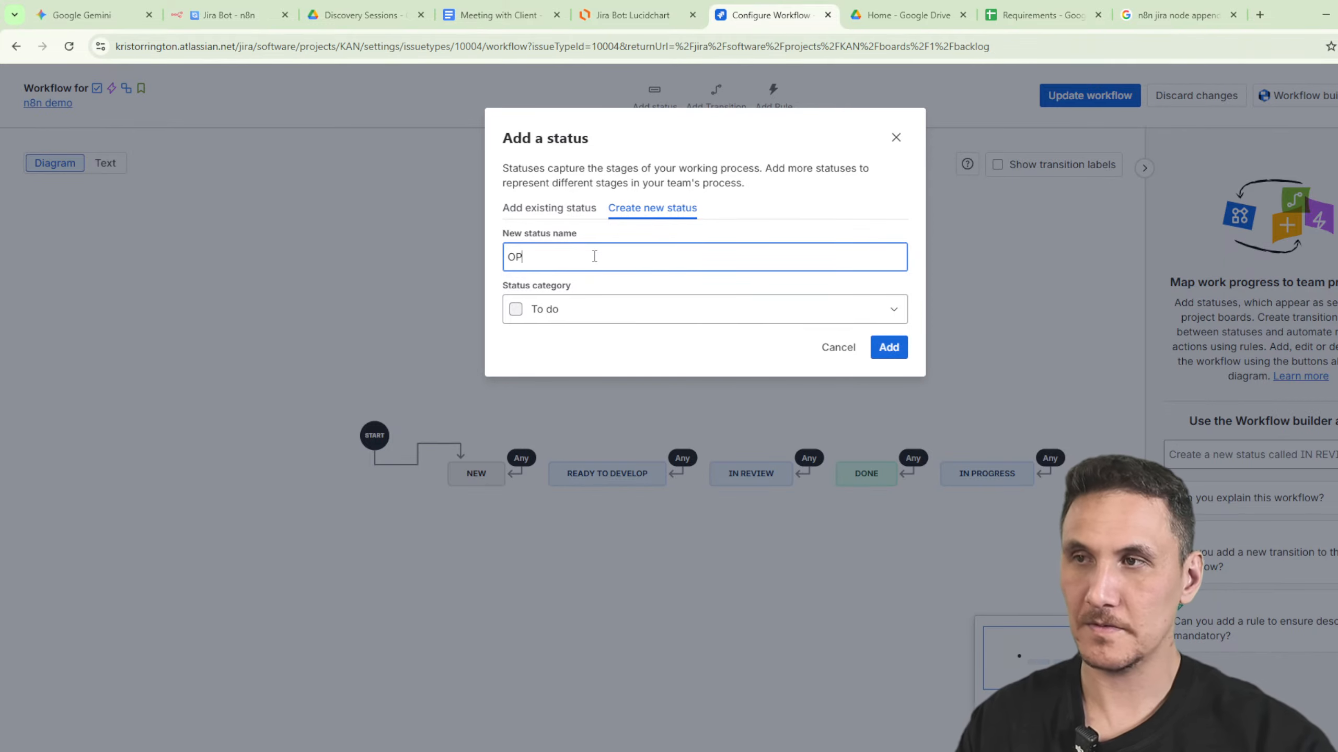
pyautogui.press('BackSpace')
pyautogui.write('RIORITISED FOR DEVELOPMENT')
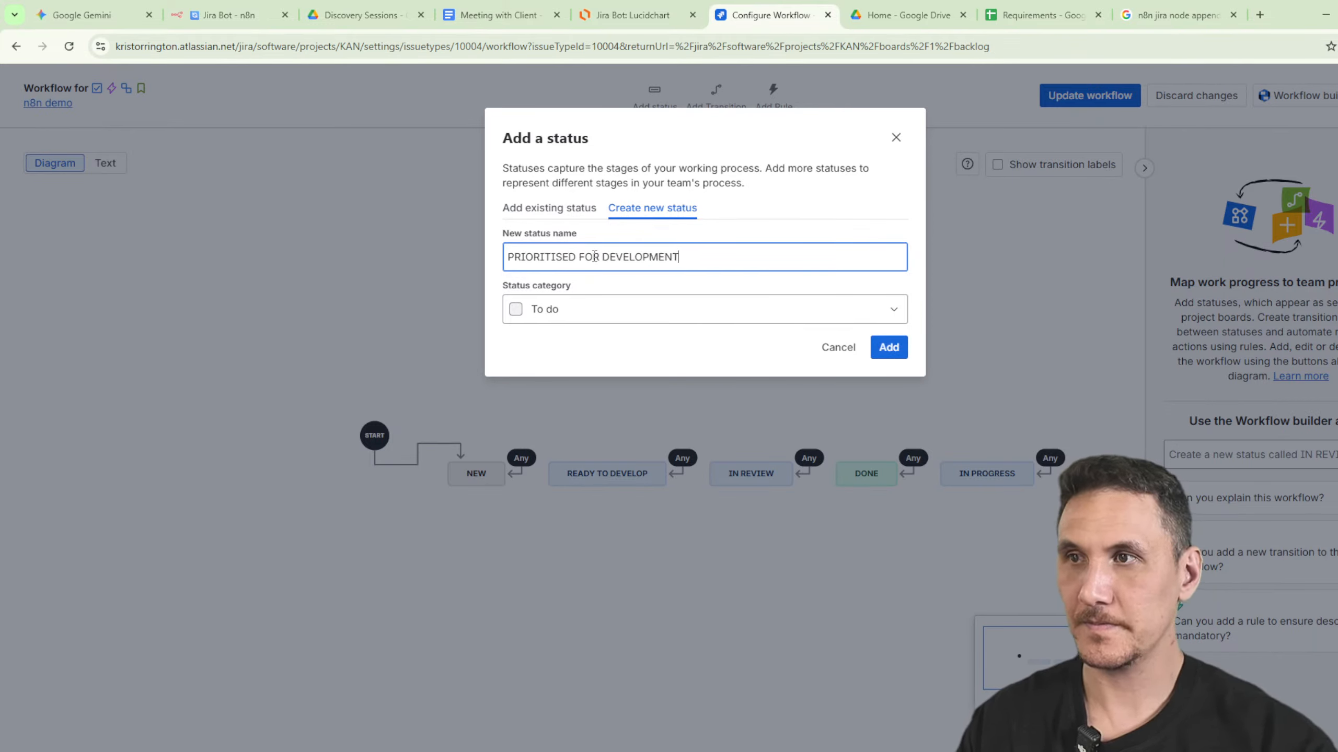
pyautogui.click(663, 311)
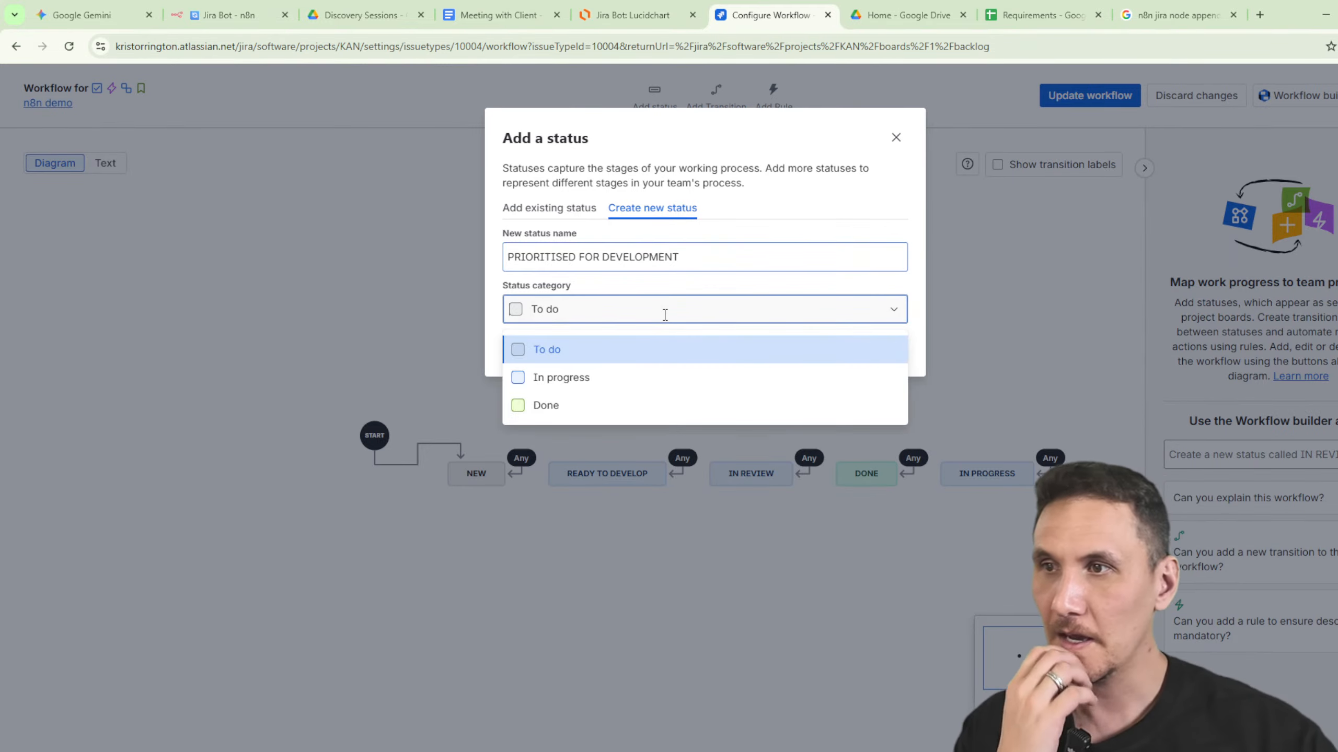
pyautogui.click(600, 381)
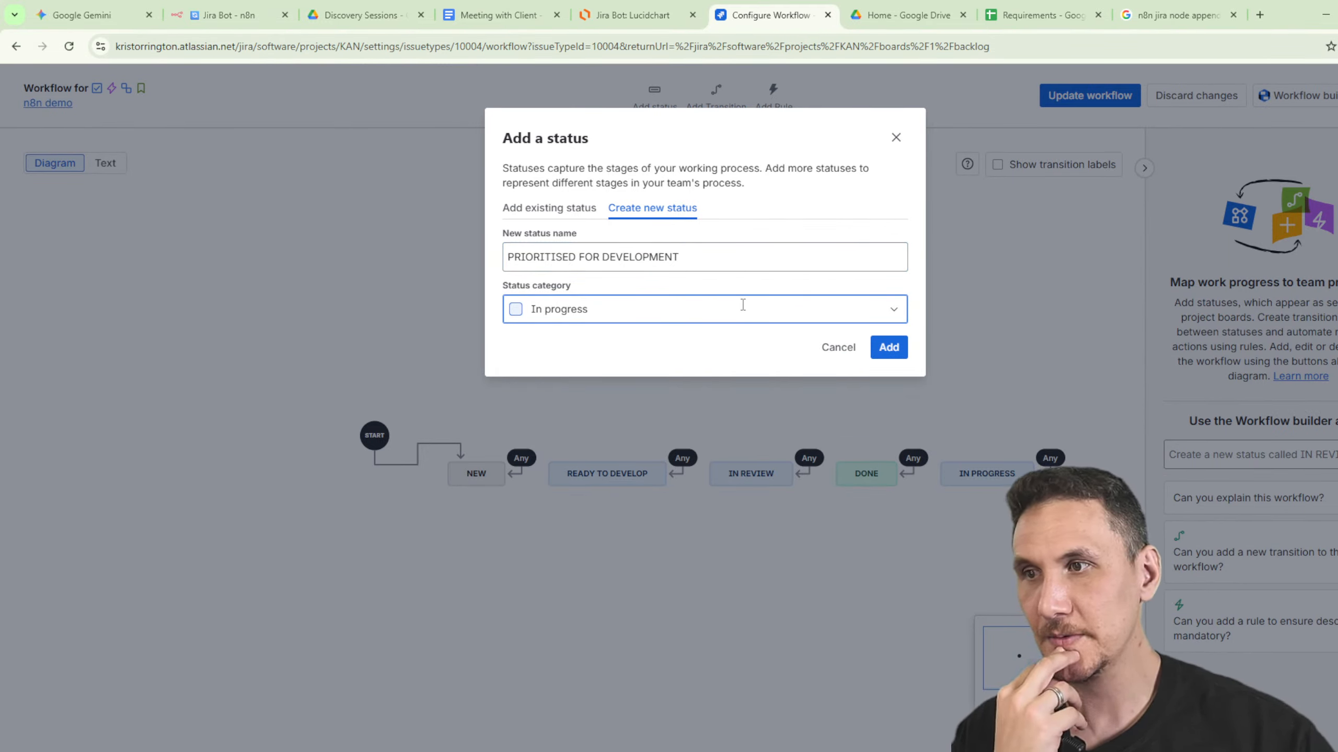
pyautogui.click(890, 352)
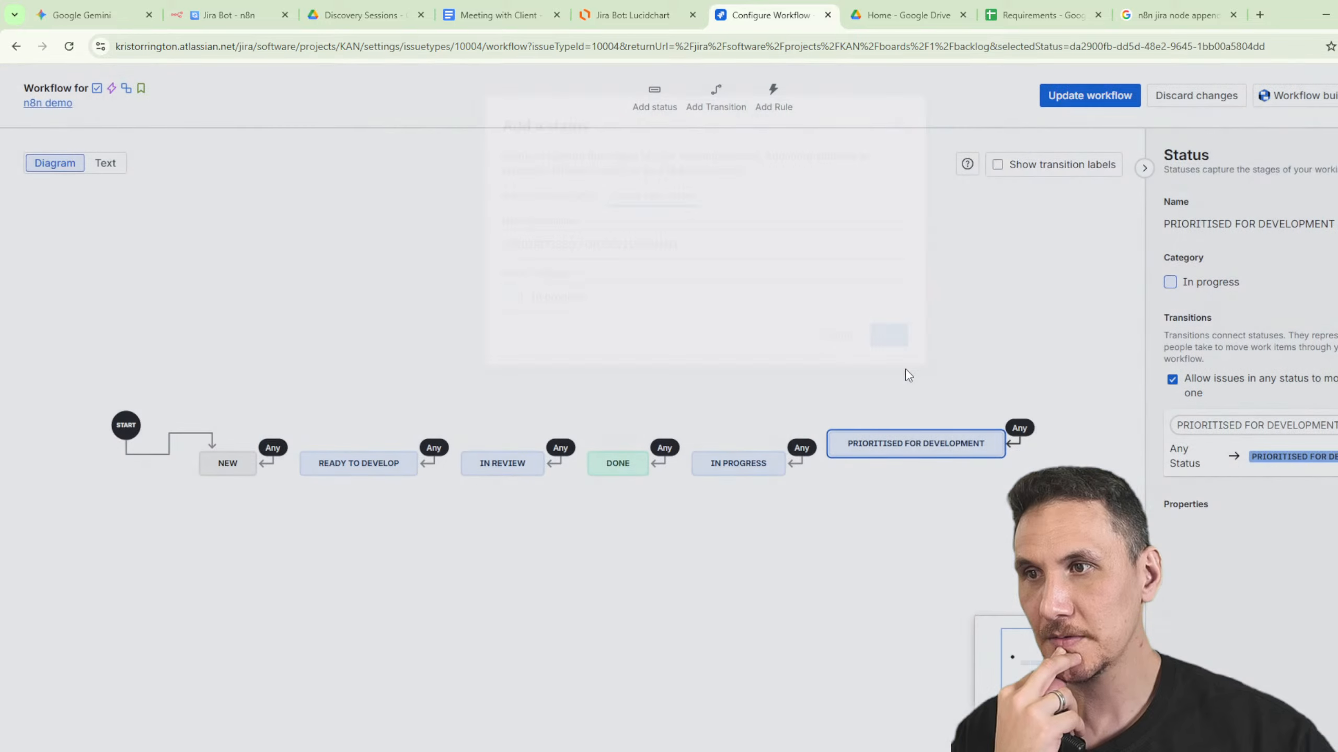
# Arrange the workflow diagram so PRIORITISED FOR DEVELOPMENT follows IN REVIEW, with IN PROGRESS and DONE after it.
pyautogui.moveTo(899, 442); pyautogui.dragTo(625, 380)
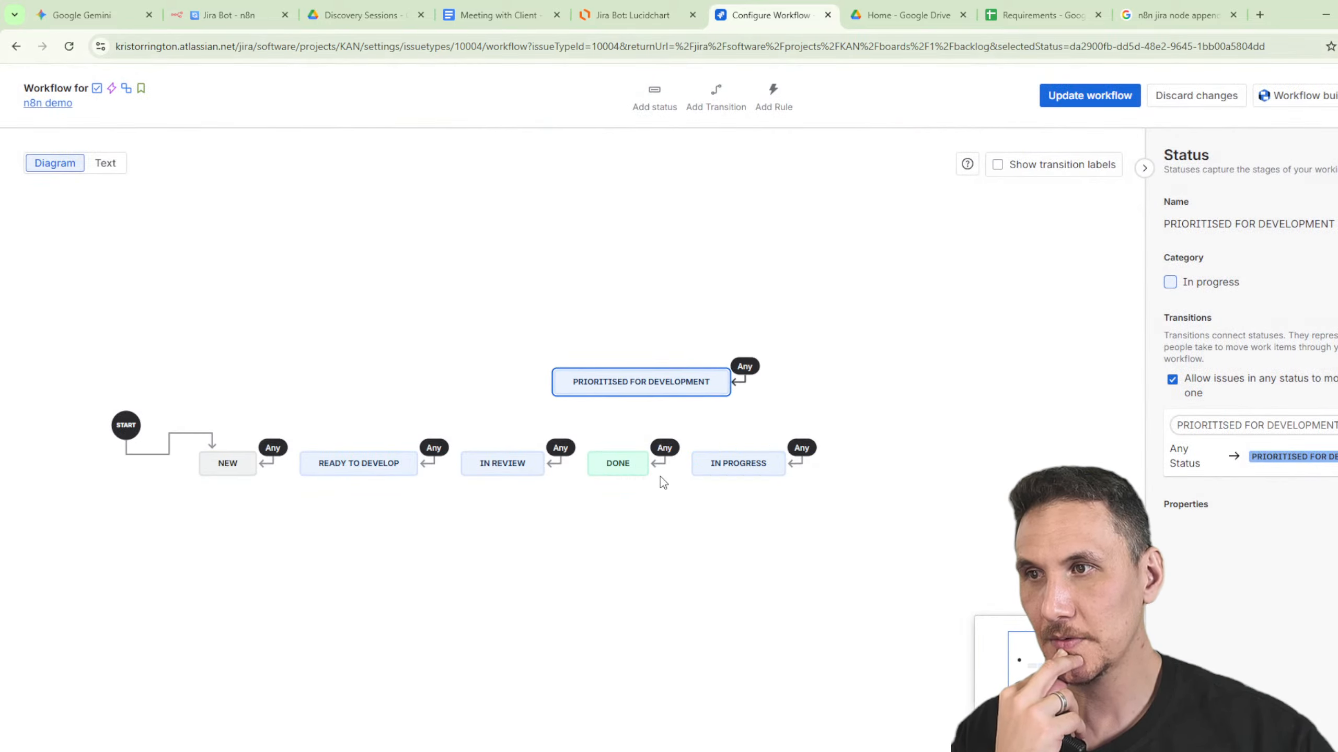
pyautogui.moveTo(620, 465); pyautogui.dragTo(901, 465)
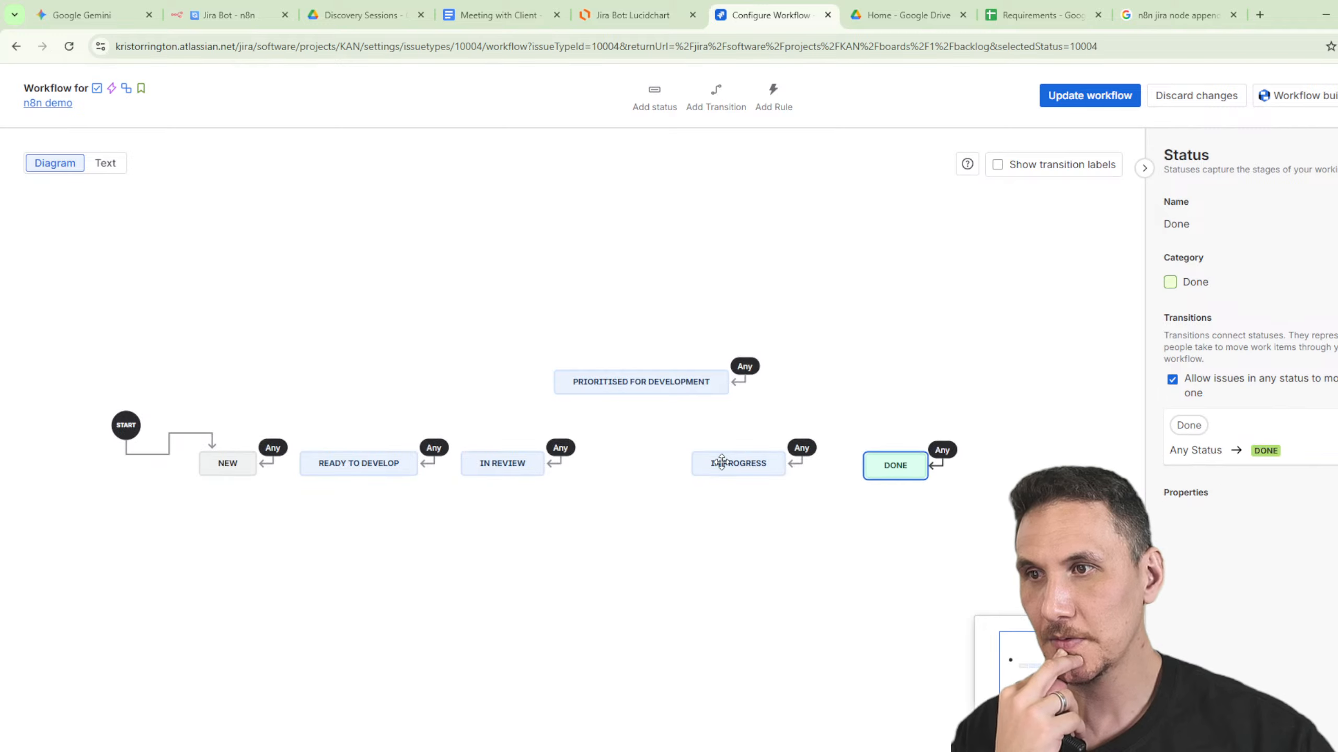
pyautogui.moveTo(723, 463); pyautogui.dragTo(808, 414)
pyautogui.moveTo(639, 386); pyautogui.dragTo(667, 467)
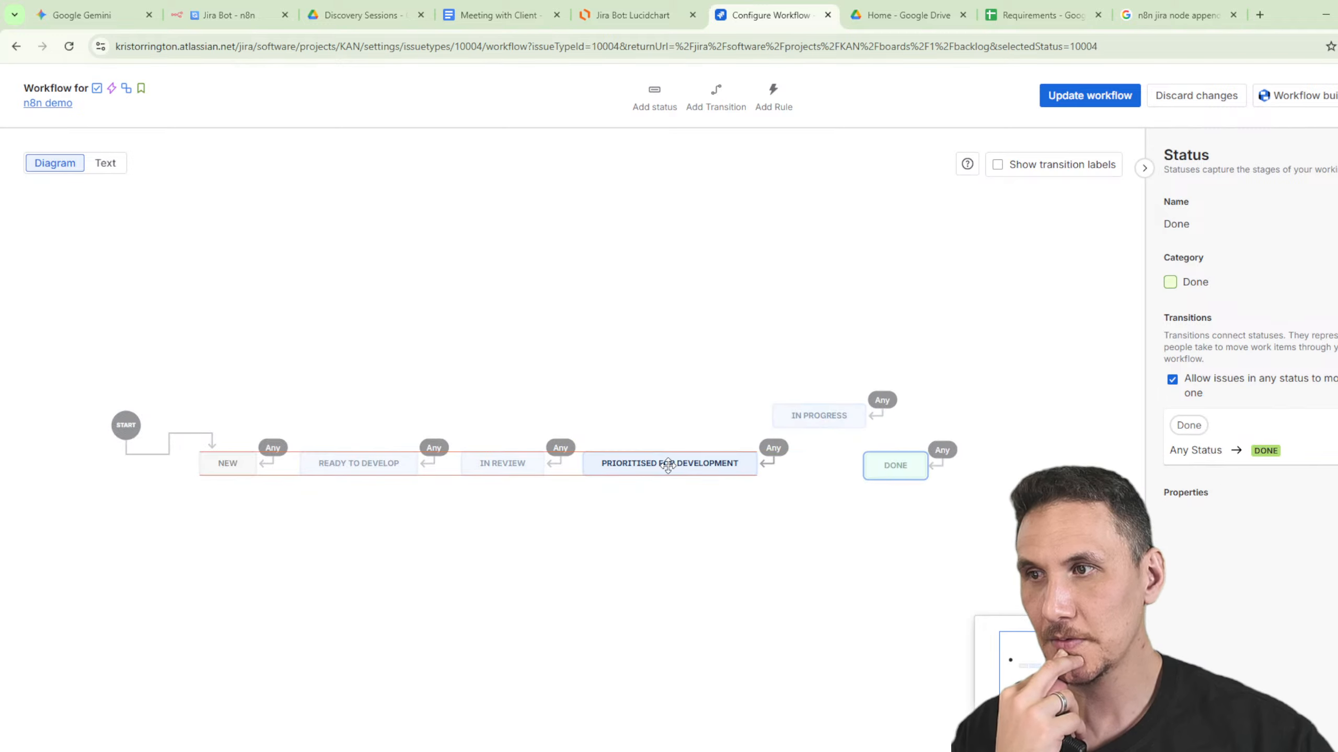
pyautogui.moveTo(896, 466); pyautogui.dragTo(1046, 467)
pyautogui.moveTo(858, 426); pyautogui.dragTo(911, 467)
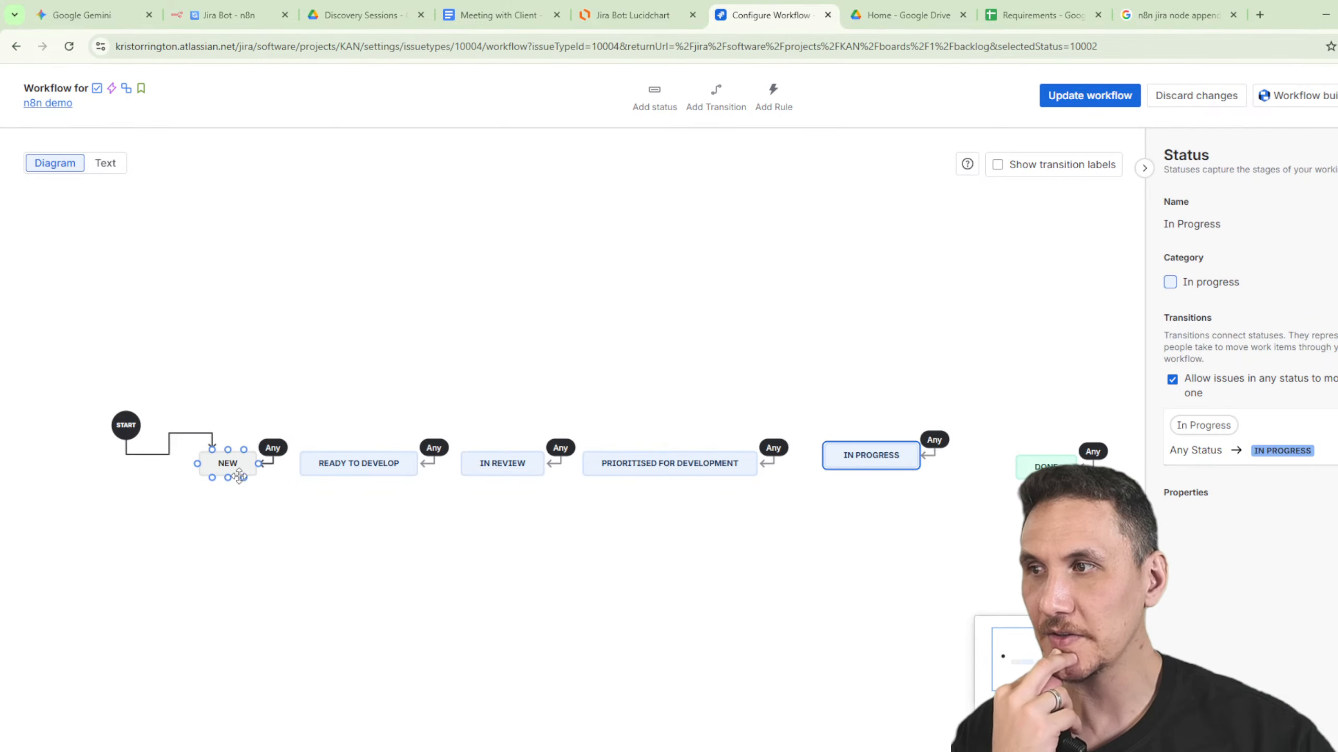
# Move IN REVIEW well above the status row and close up PRIORITISED FOR DEVELOPMENT, IN PROGRESS and DONE along the row.
pyautogui.moveTo(503, 464); pyautogui.dragTo(733, 411)
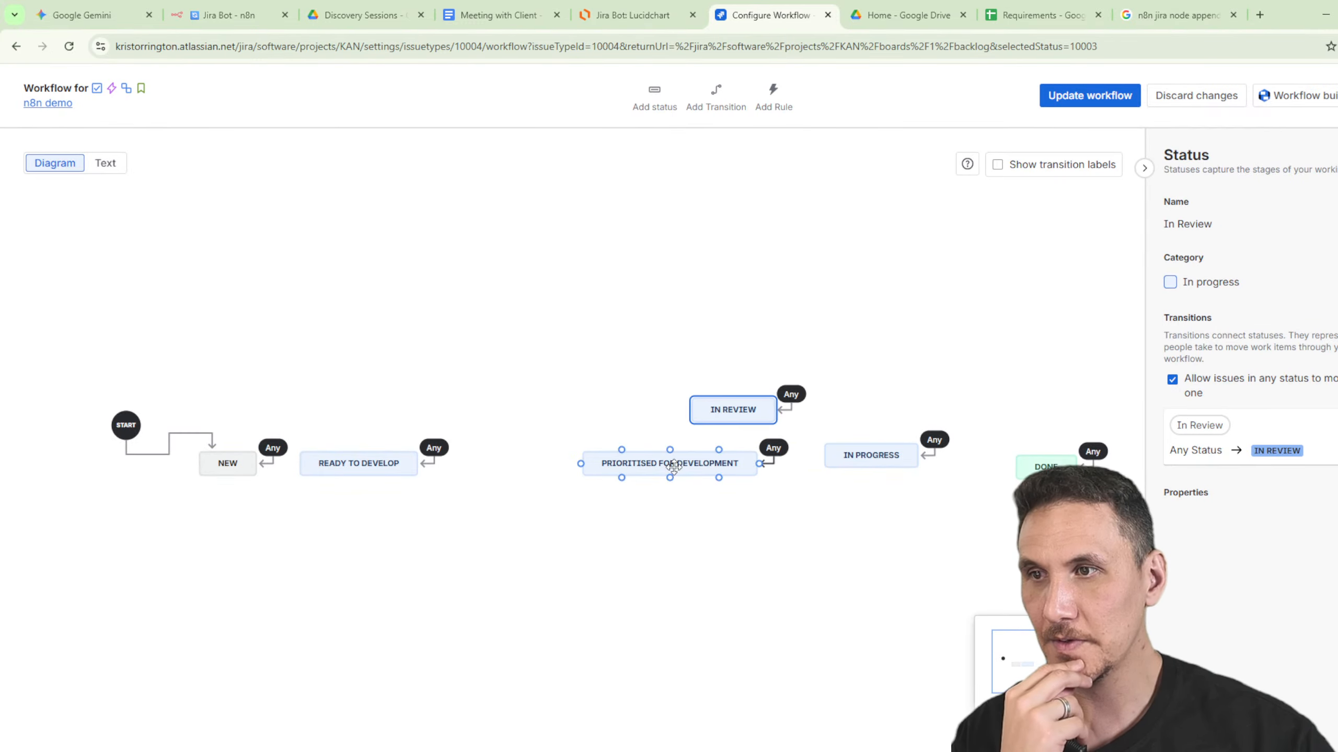
pyautogui.moveTo(667, 466); pyautogui.dragTo(580, 460)
pyautogui.moveTo(735, 408); pyautogui.dragTo(762, 319)
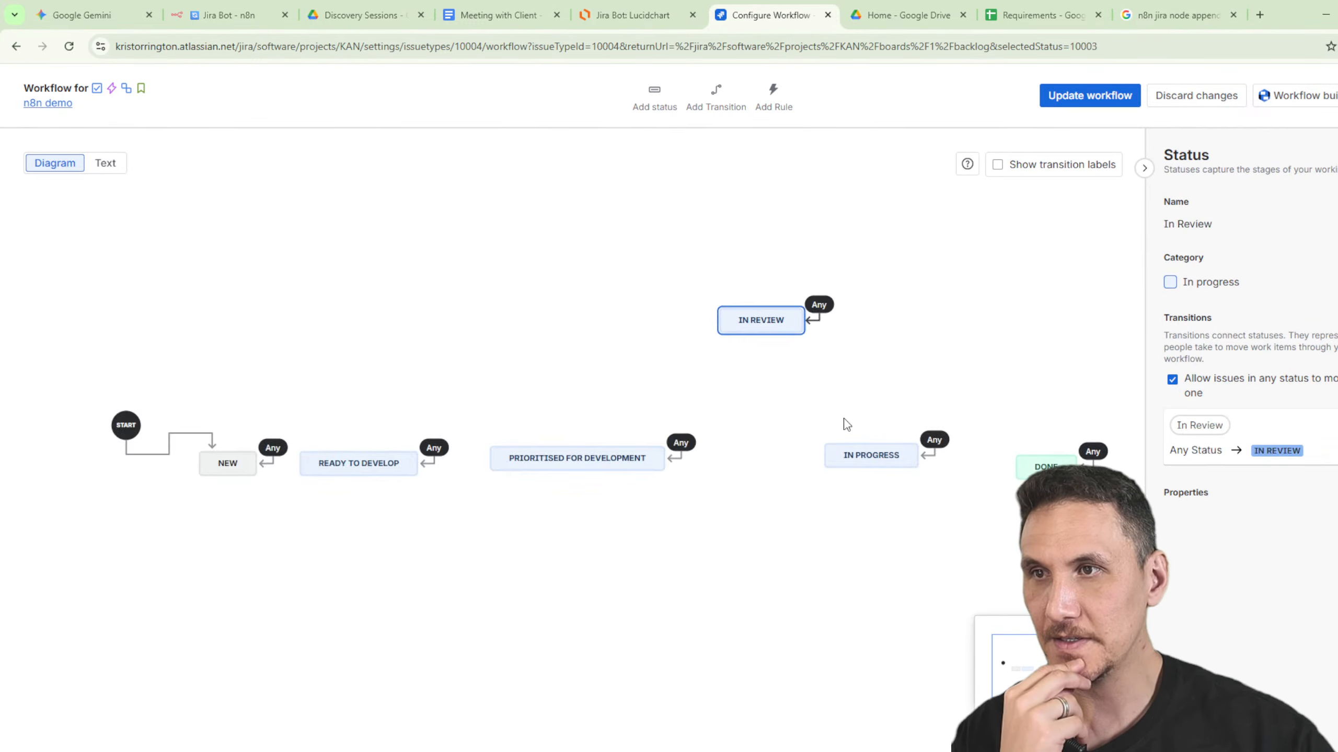
pyautogui.moveTo(858, 451); pyautogui.dragTo(785, 454)
pyautogui.moveTo(1035, 466); pyautogui.dragTo(932, 455)
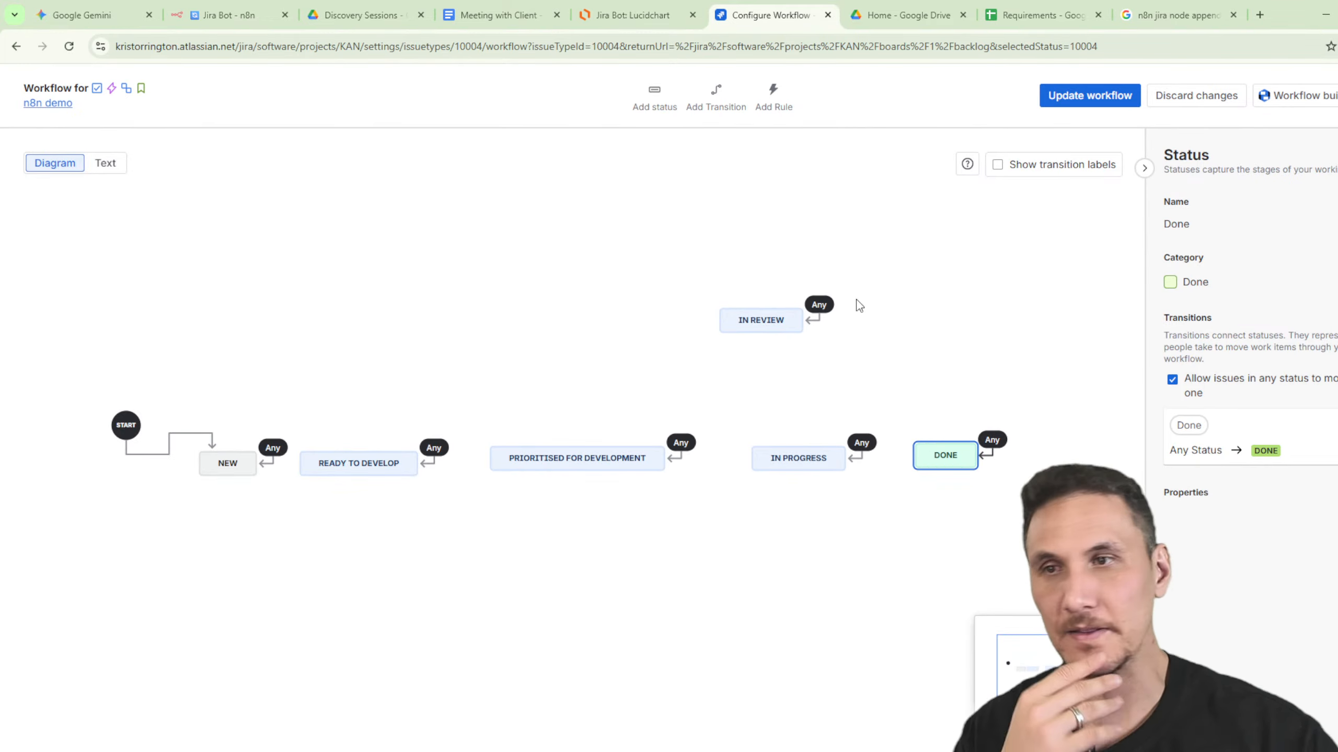
pyautogui.moveTo(763, 318); pyautogui.dragTo(789, 250)
pyautogui.click(699, 343)
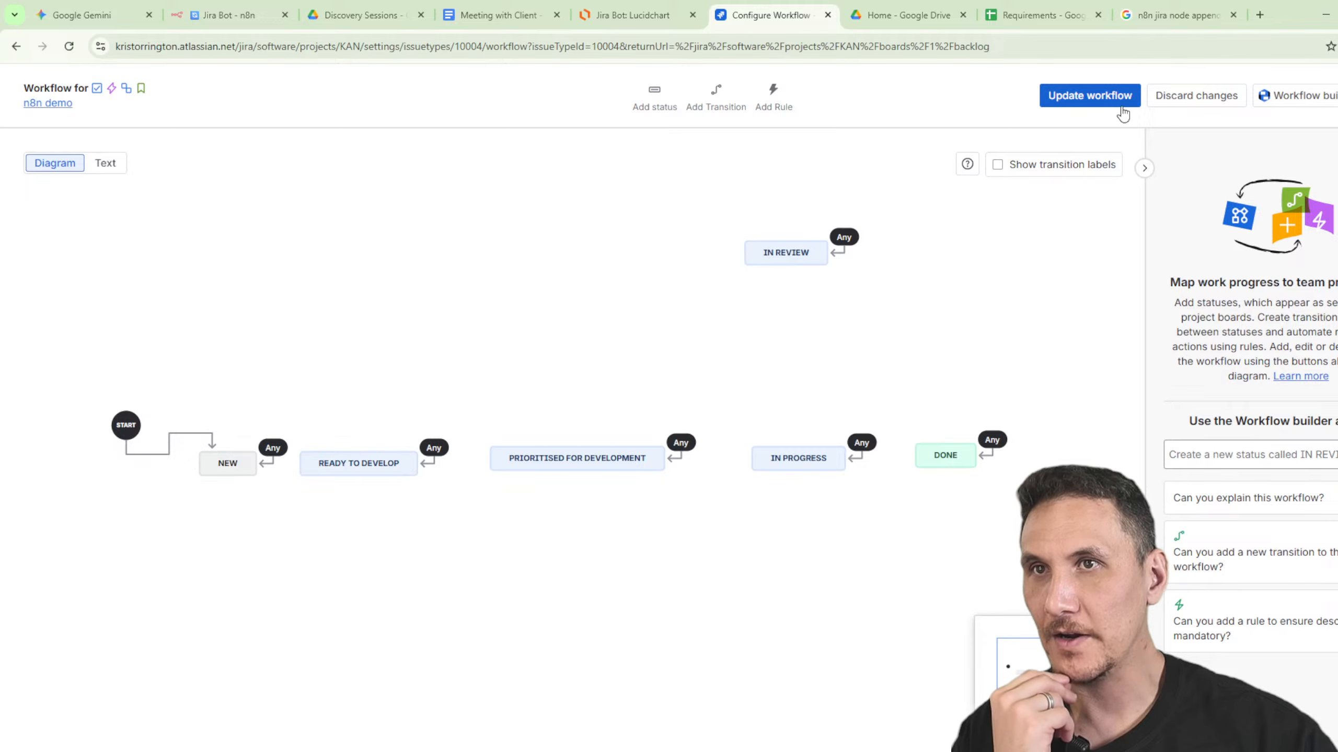
# Save the workflow for Epic, Subtask, Task and Story, and place the PRIORITISED FOR DEVELOPMENT board column directly after NEW.
pyautogui.click(1090, 96)
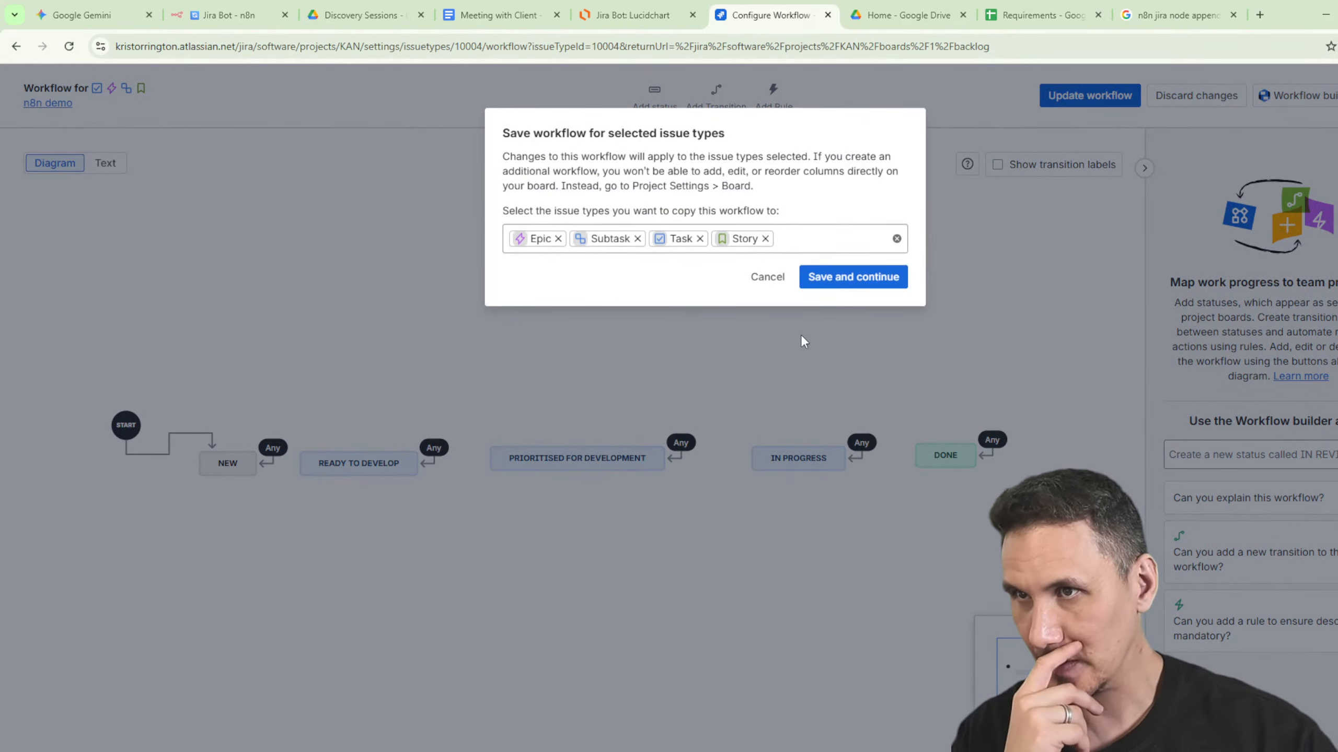
pyautogui.click(853, 276)
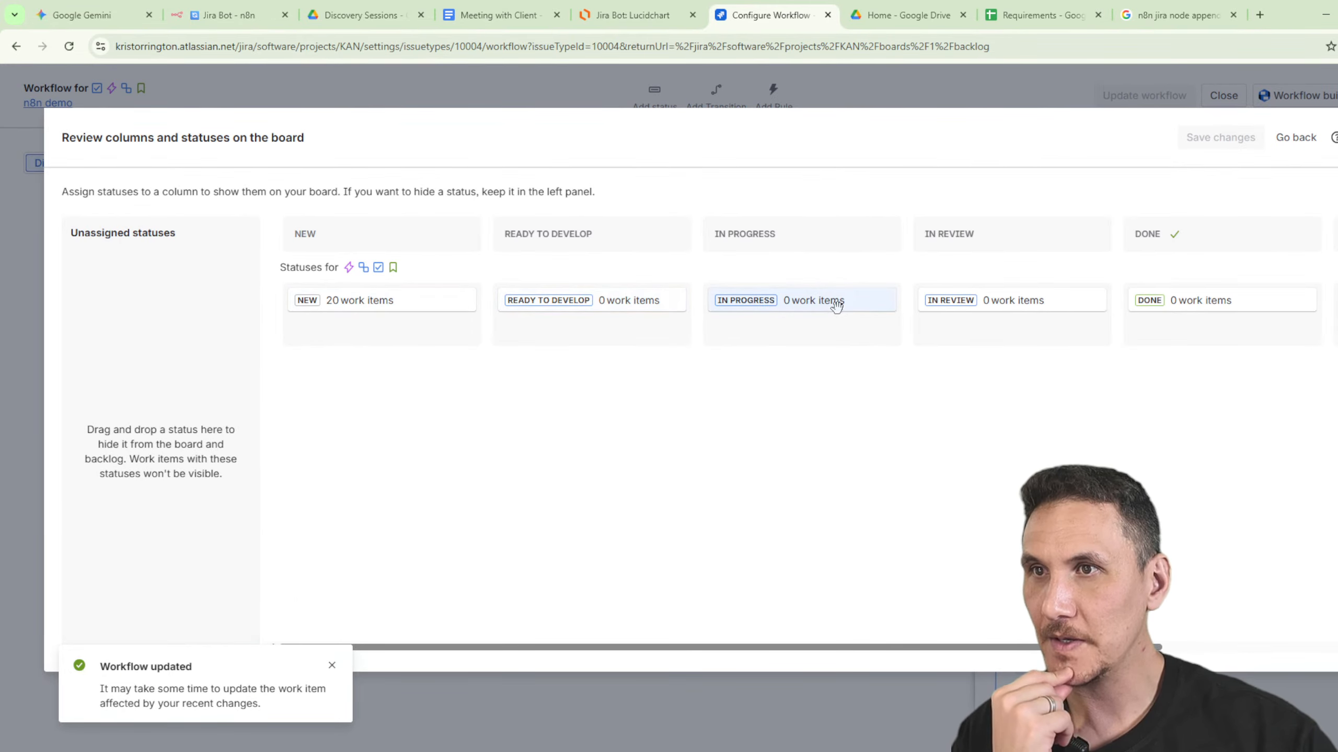
pyautogui.hscroll(4, 1174, 319)
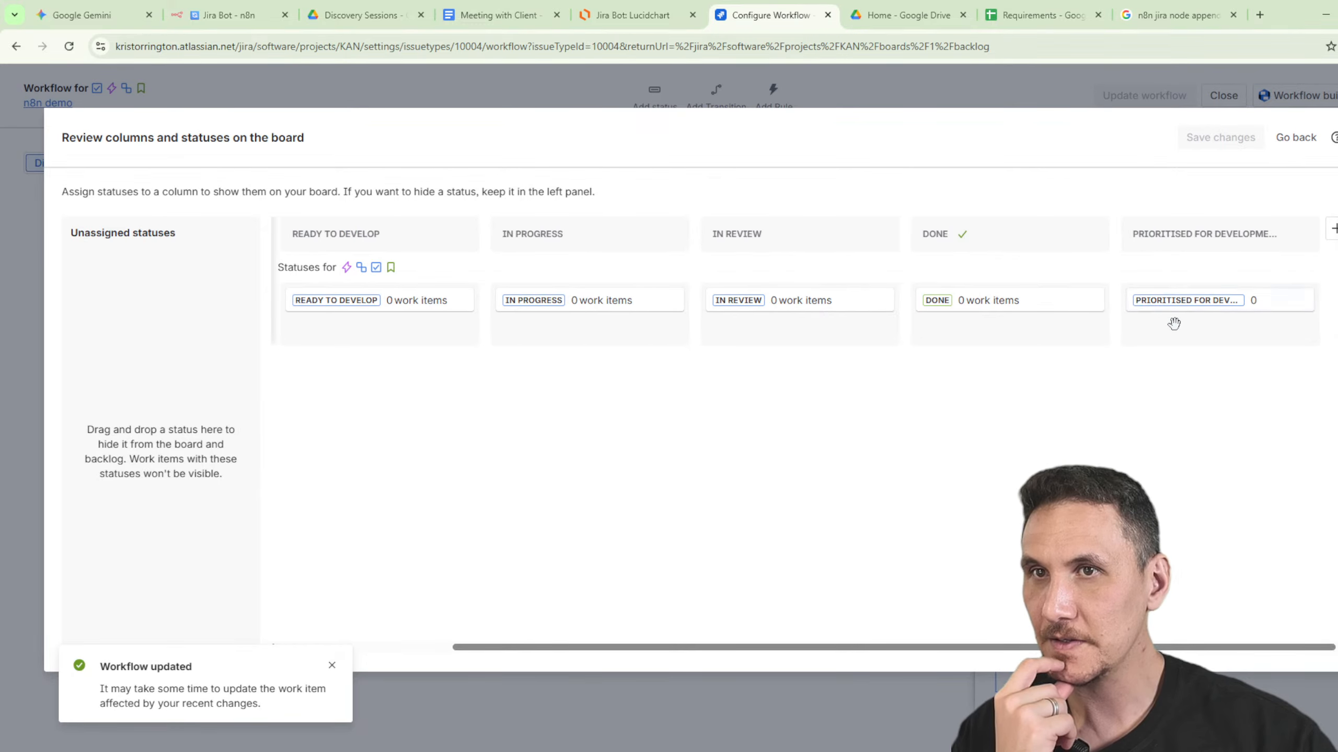
pyautogui.moveTo(1242, 230); pyautogui.dragTo(463, 232)
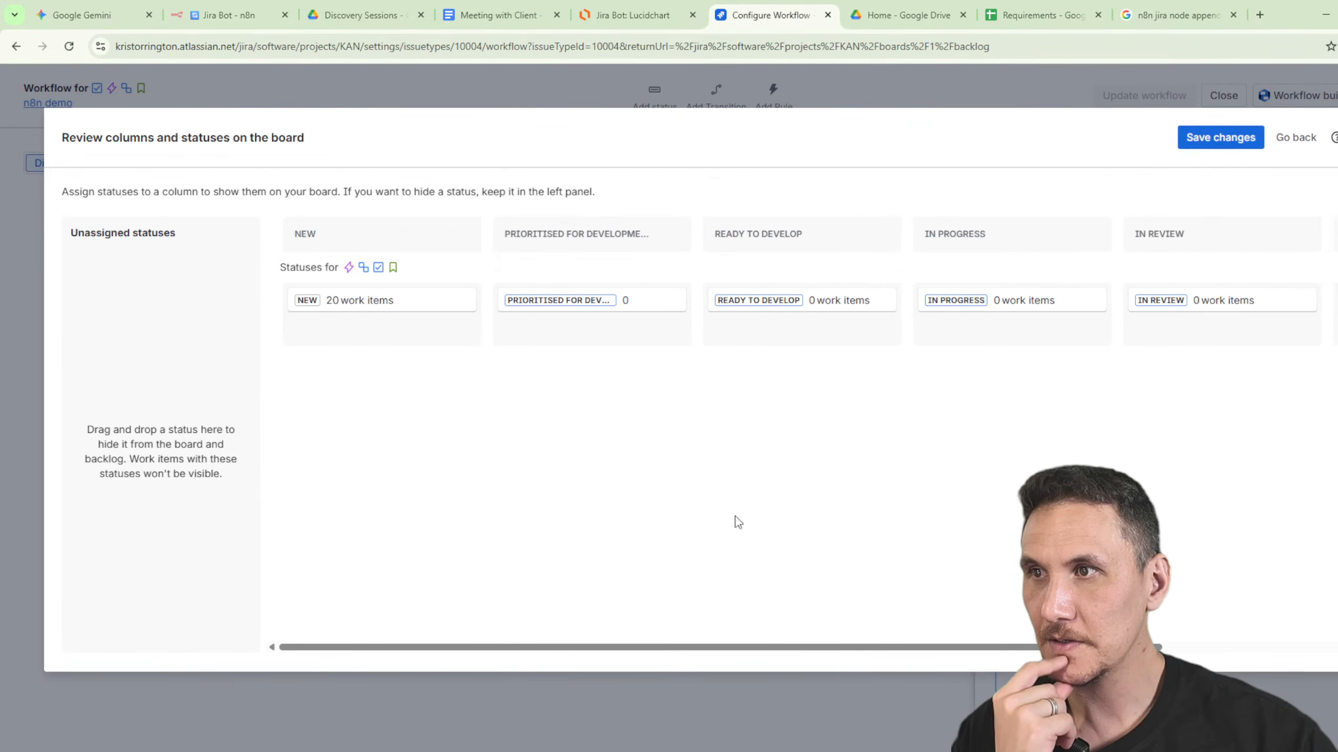
pyautogui.click(1218, 136)
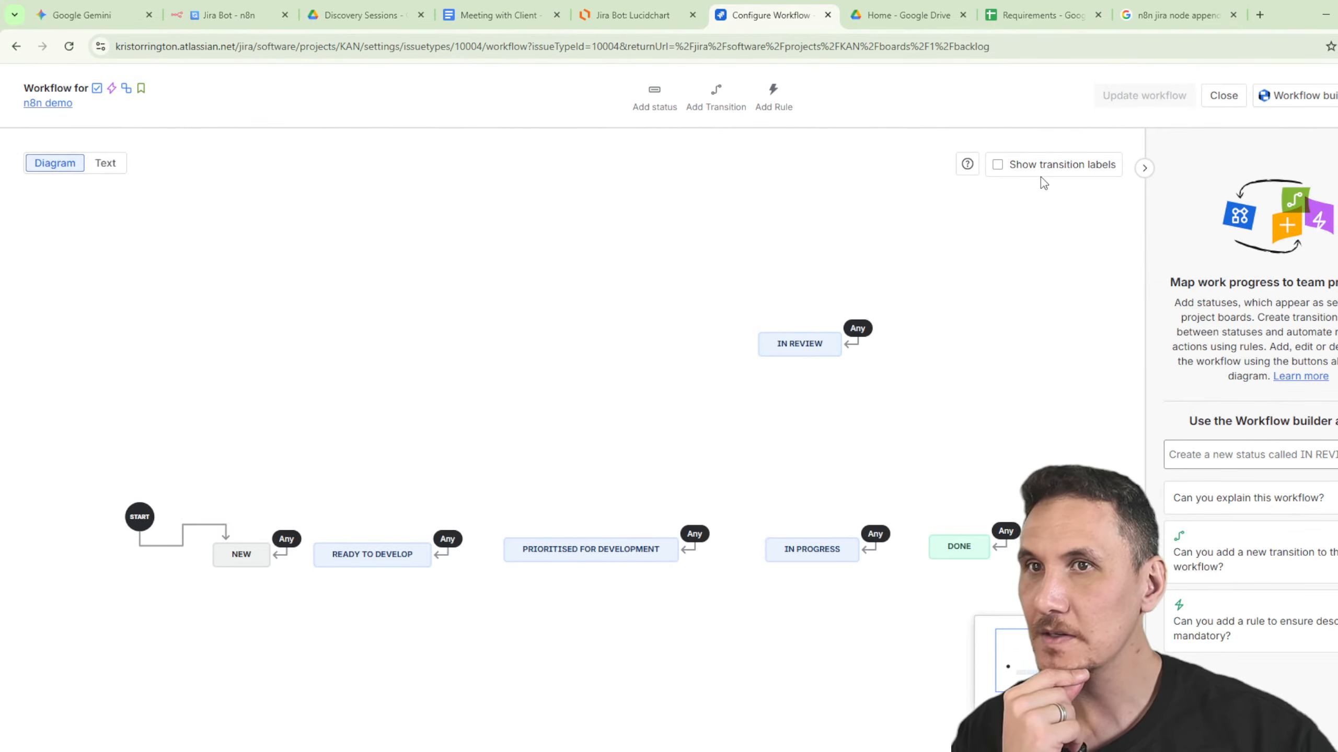
# Return to the n8n demo space and review its board, list and backlog.
pyautogui.click(48, 103)
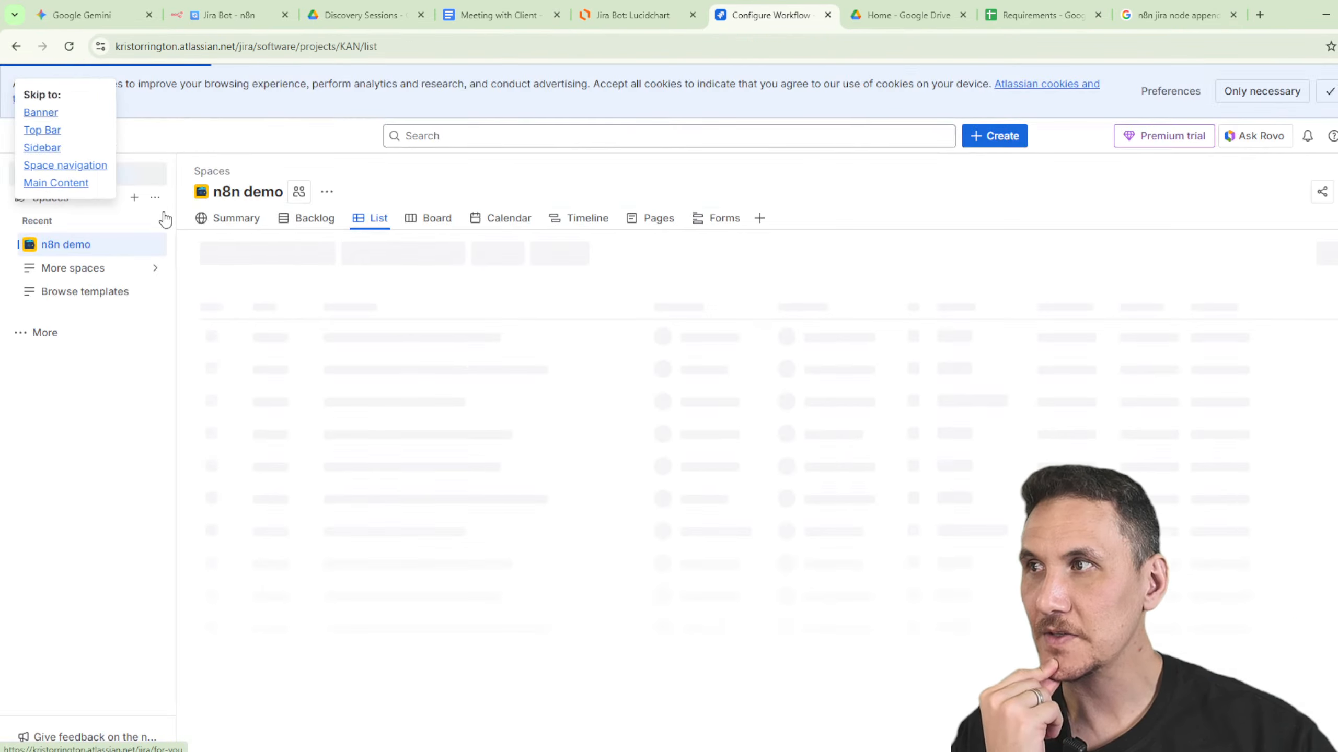
pyautogui.click(312, 218)
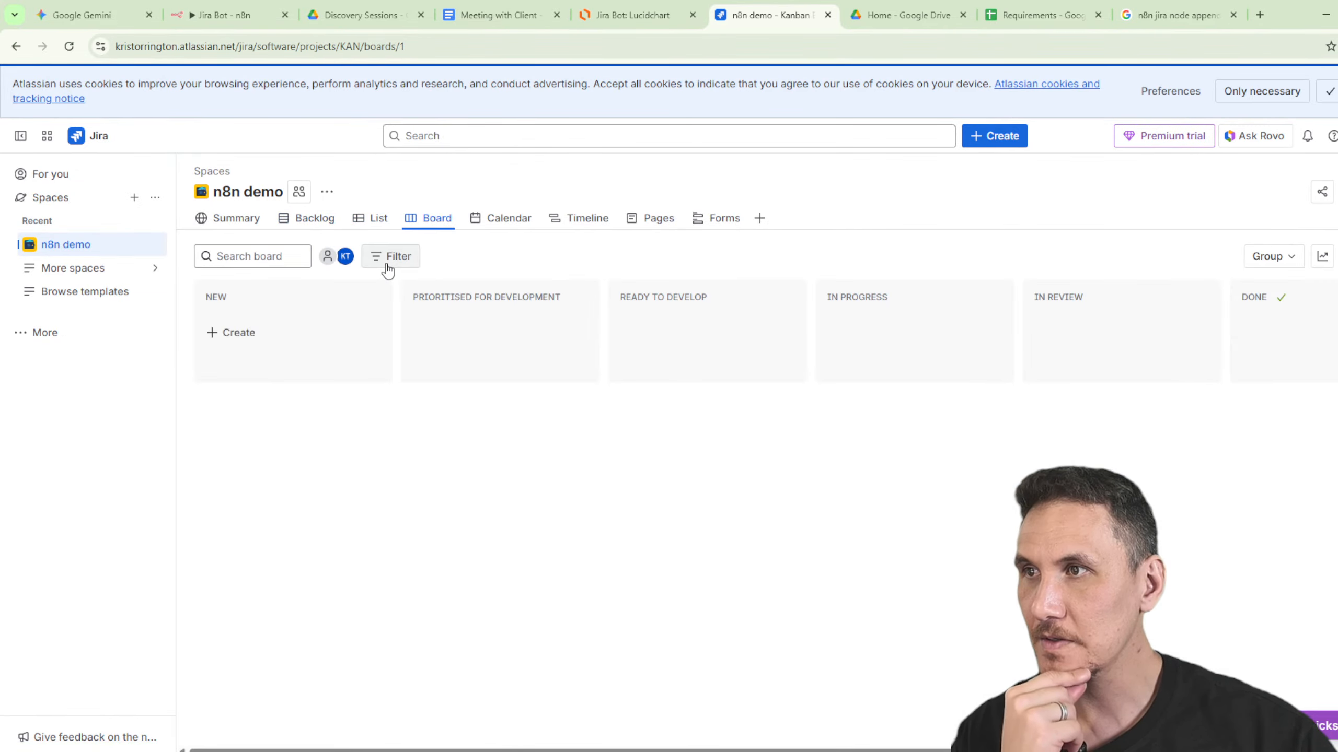
pyautogui.click(379, 220)
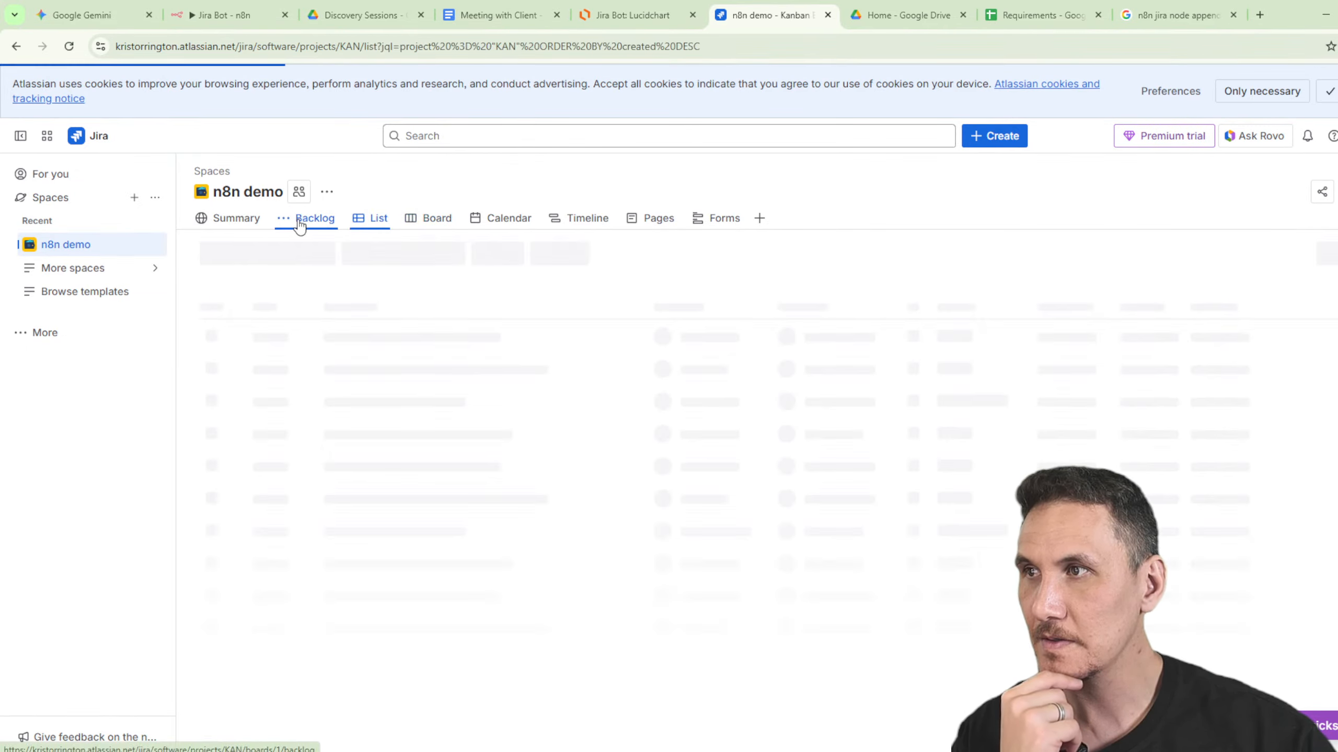
pyautogui.click(308, 219)
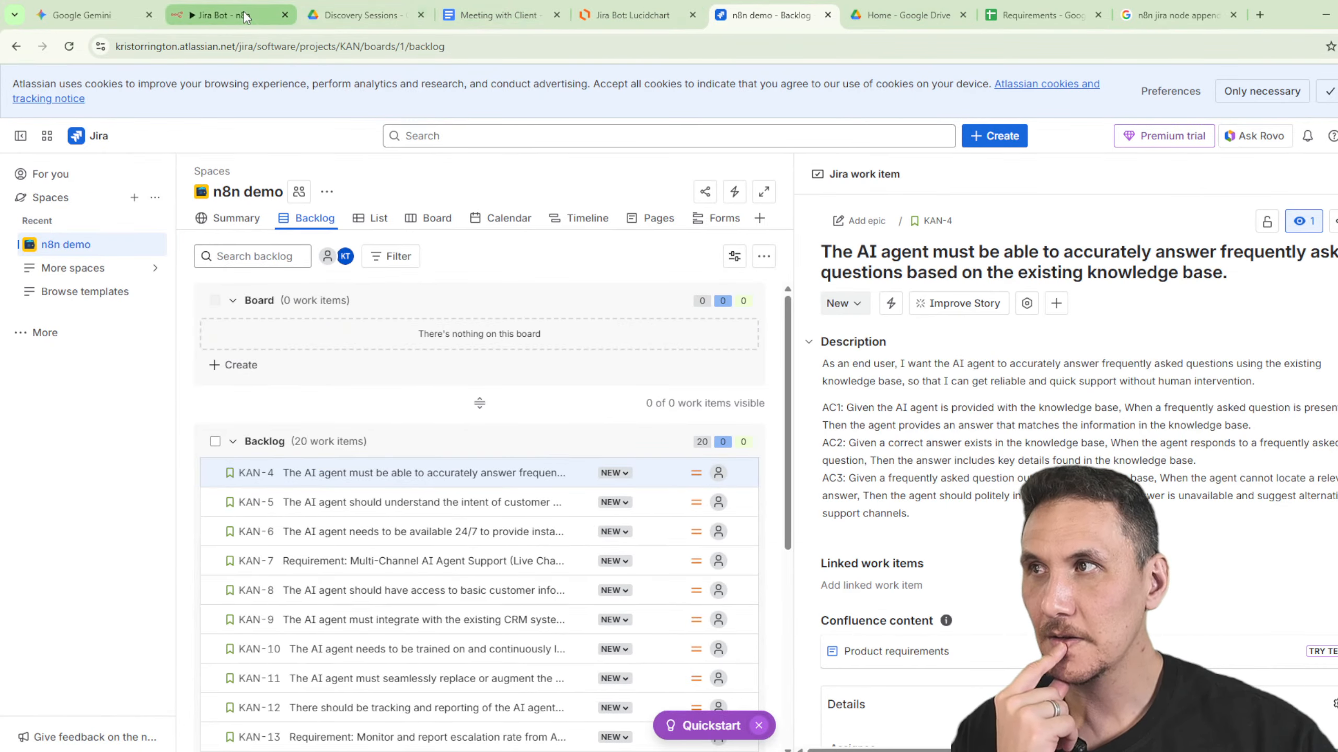
# Switch to the Jira Bot workflow in n8n and execute the Get an issue node on its own.
pyautogui.click(221, 14)
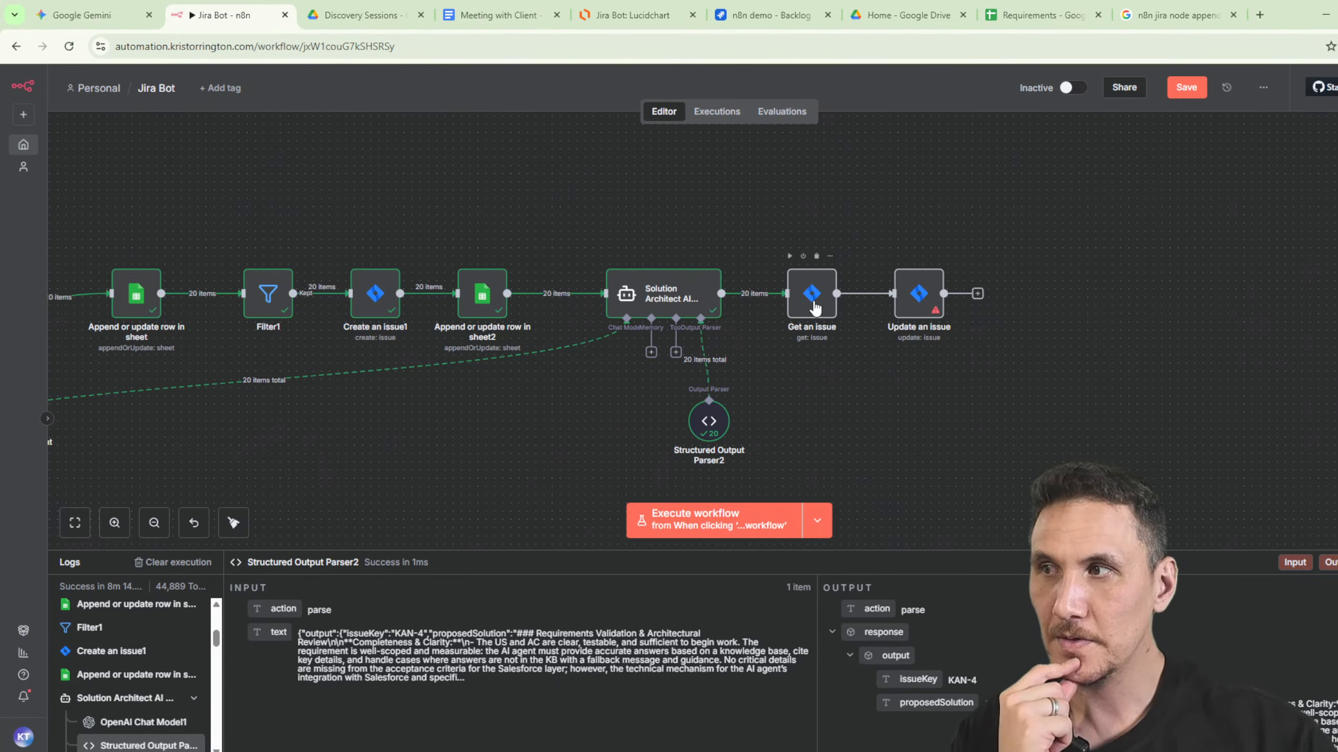
pyautogui.moveTo(477, 433); pyautogui.dragTo(664, 423)
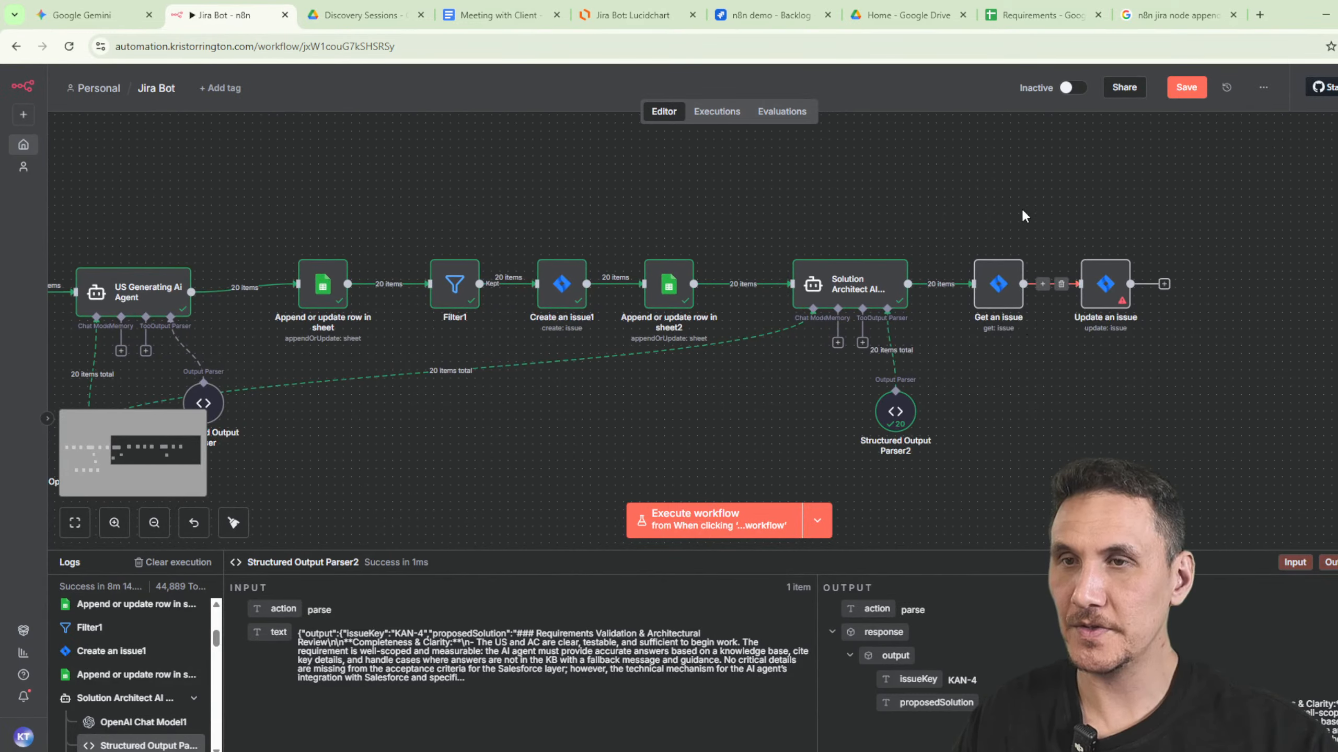
pyautogui.doubleClick(995, 289)
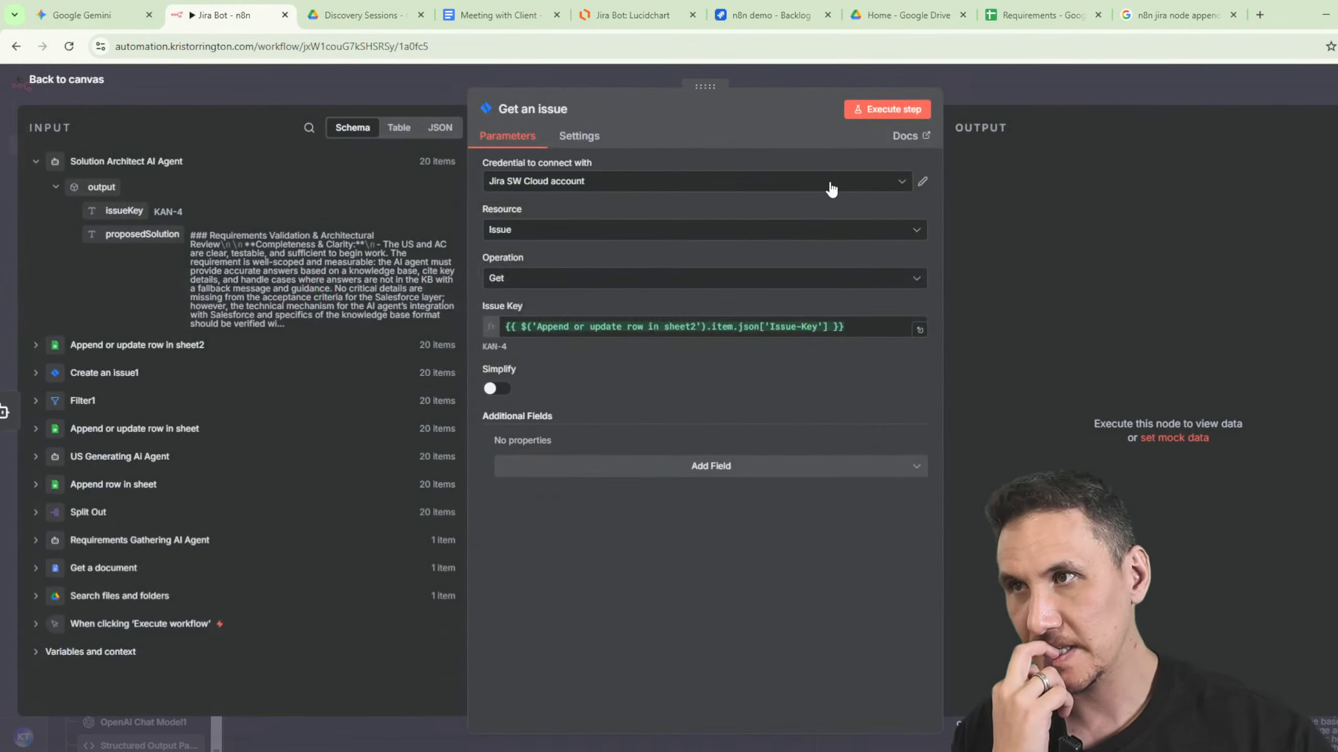
pyautogui.click(895, 113)
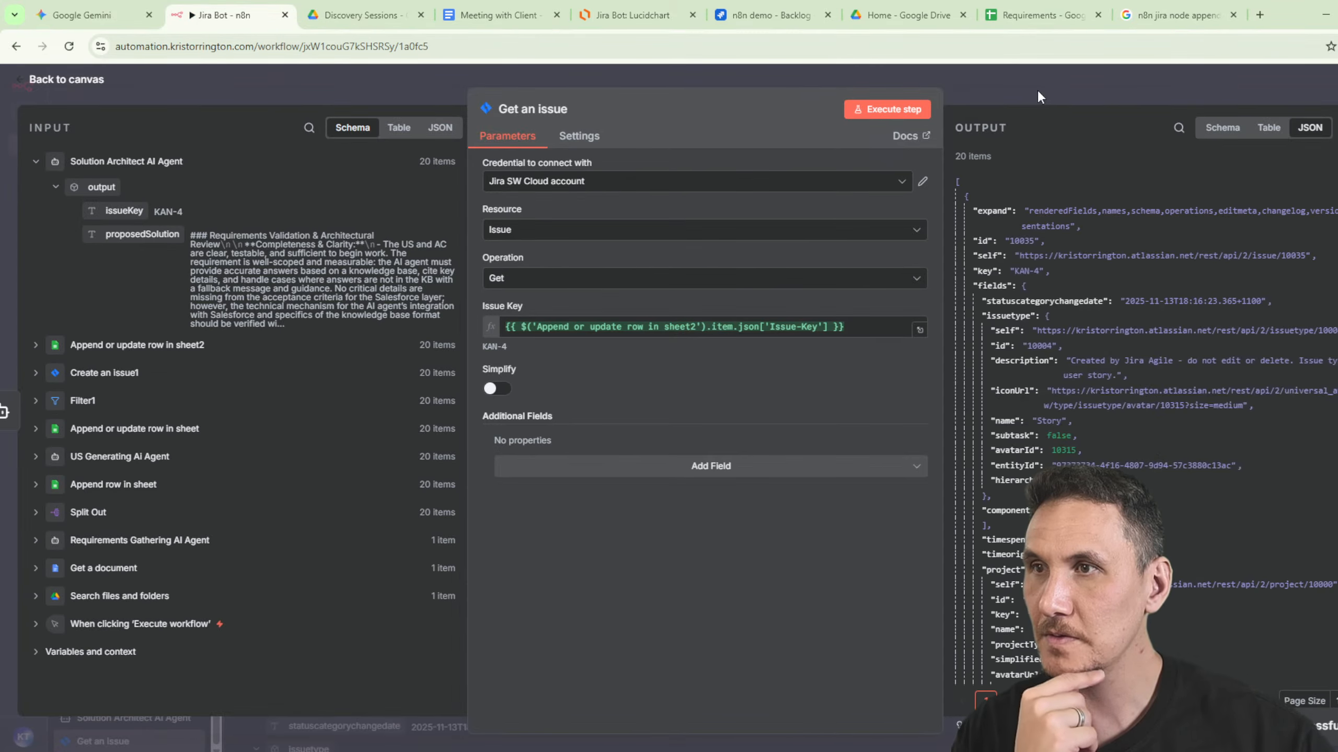
# Map the Issue Key of the Update an issue node to the key output by Get an issue.
pyautogui.scroll(-10, 1104, 417)
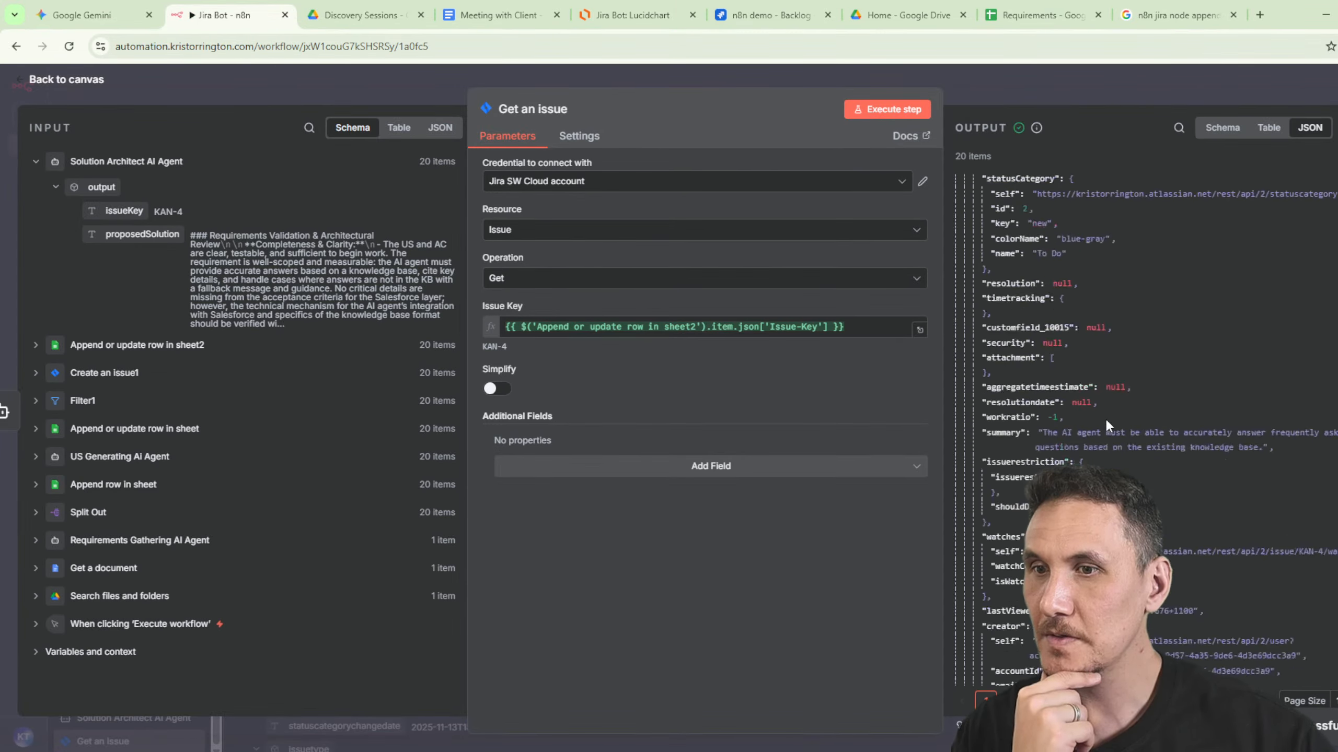
pyautogui.click(1059, 90)
pyautogui.doubleClick(1112, 279)
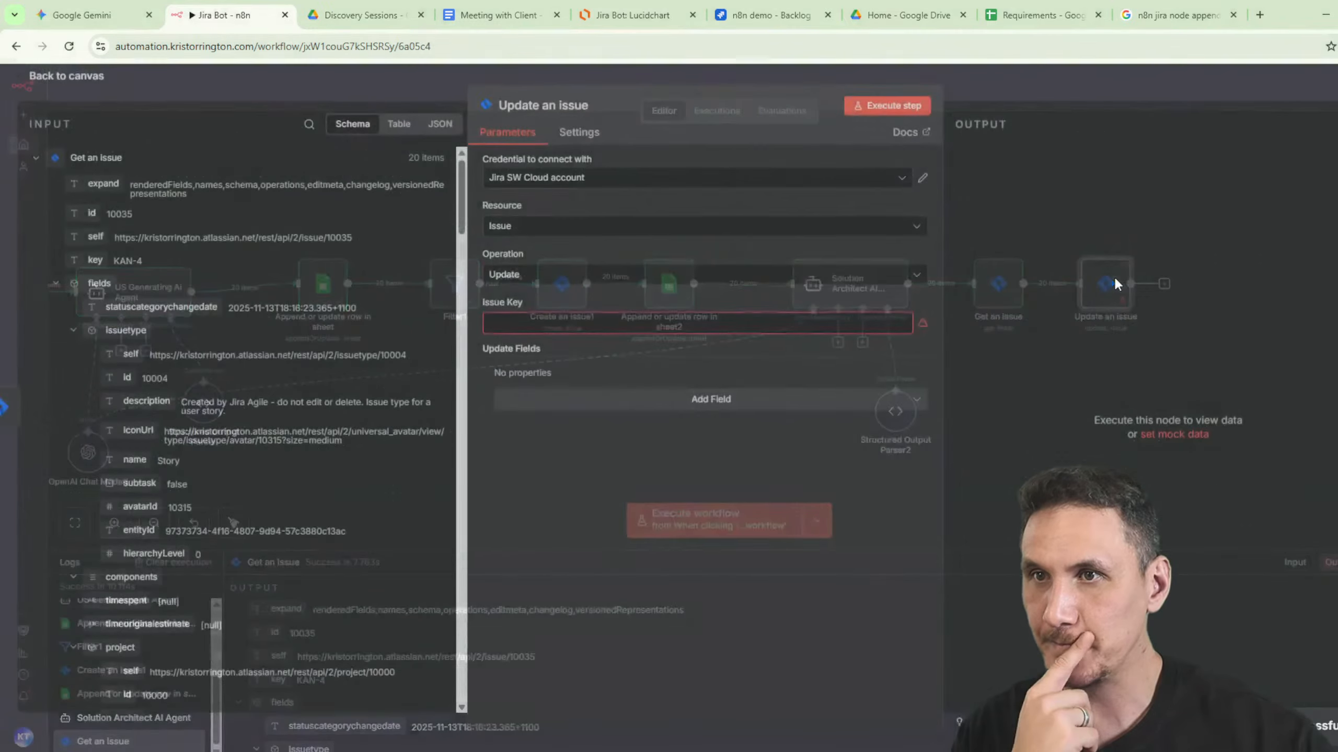
pyautogui.click(667, 323)
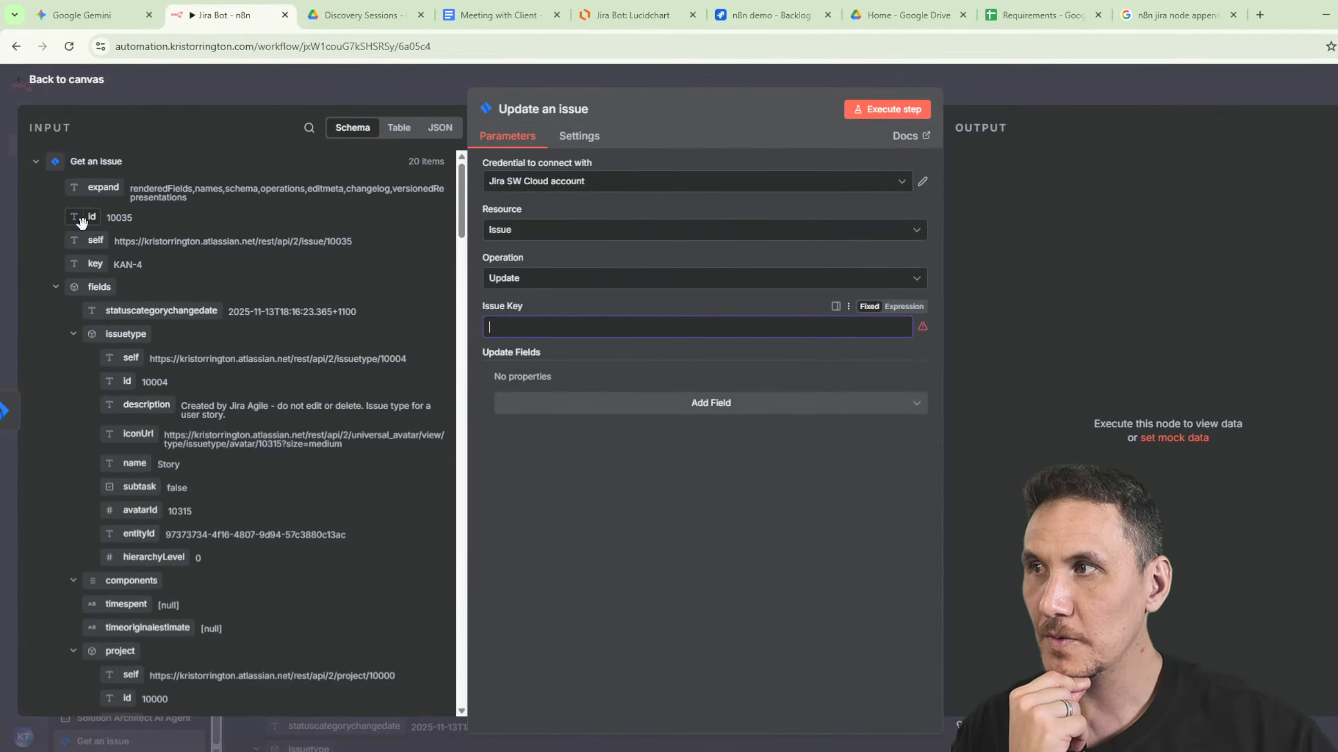
pyautogui.moveTo(95, 263); pyautogui.dragTo(580, 326)
pyautogui.click(651, 461)
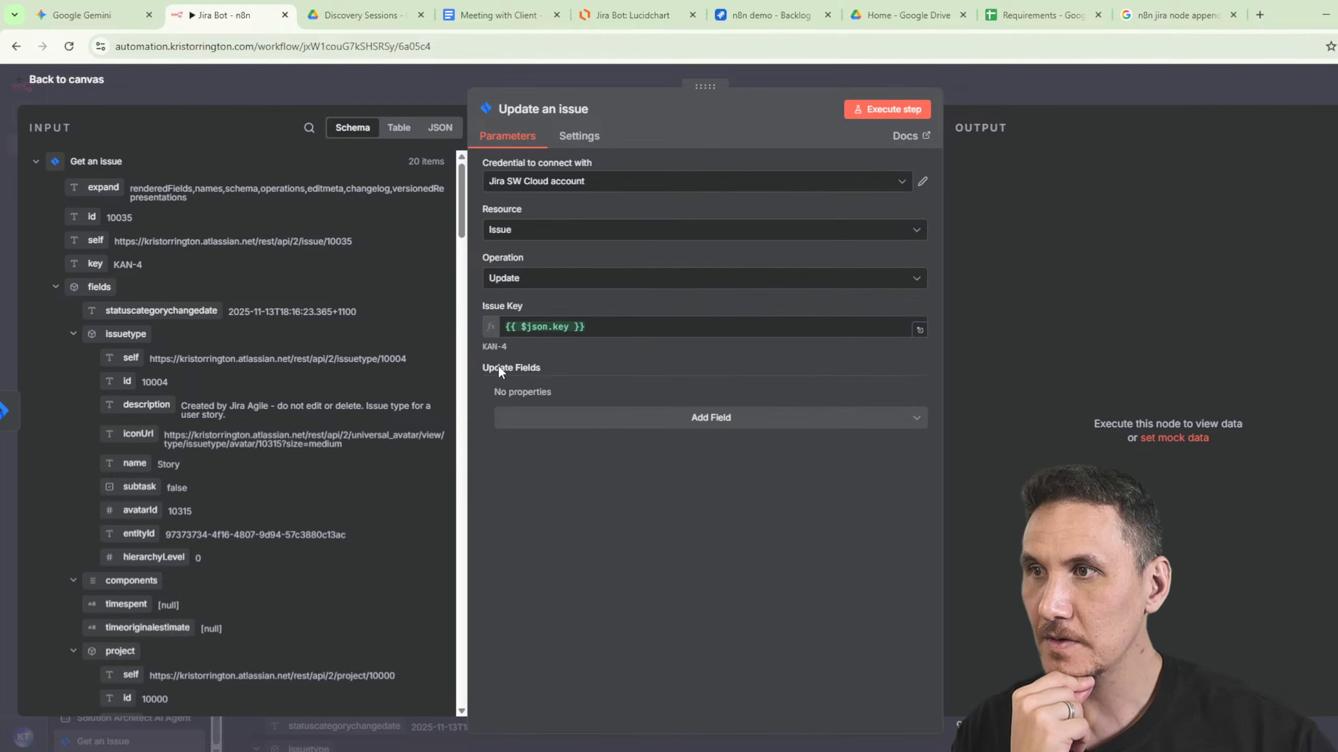
# Add a Description update field mapped to the Get an issue fields.description value, with a blank line below the expression.
pyautogui.click(711, 417)
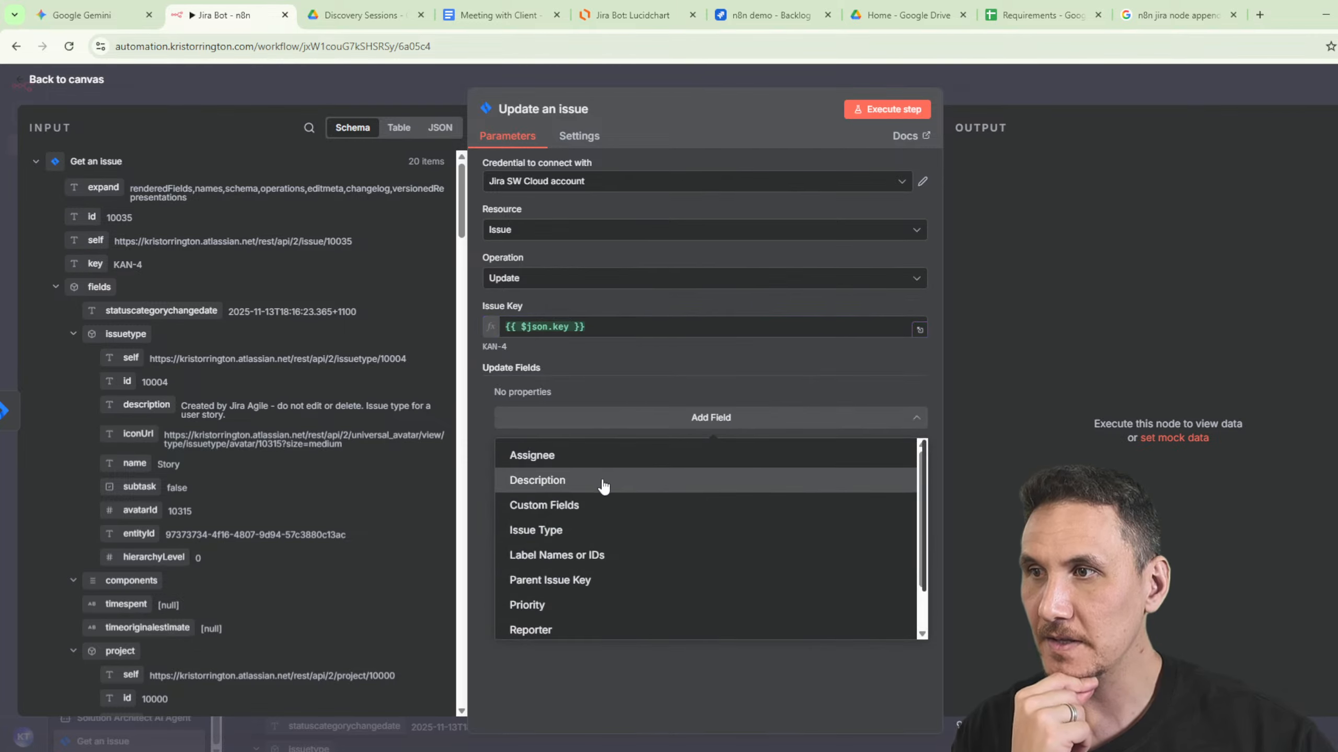
pyautogui.click(606, 479)
pyautogui.click(655, 416)
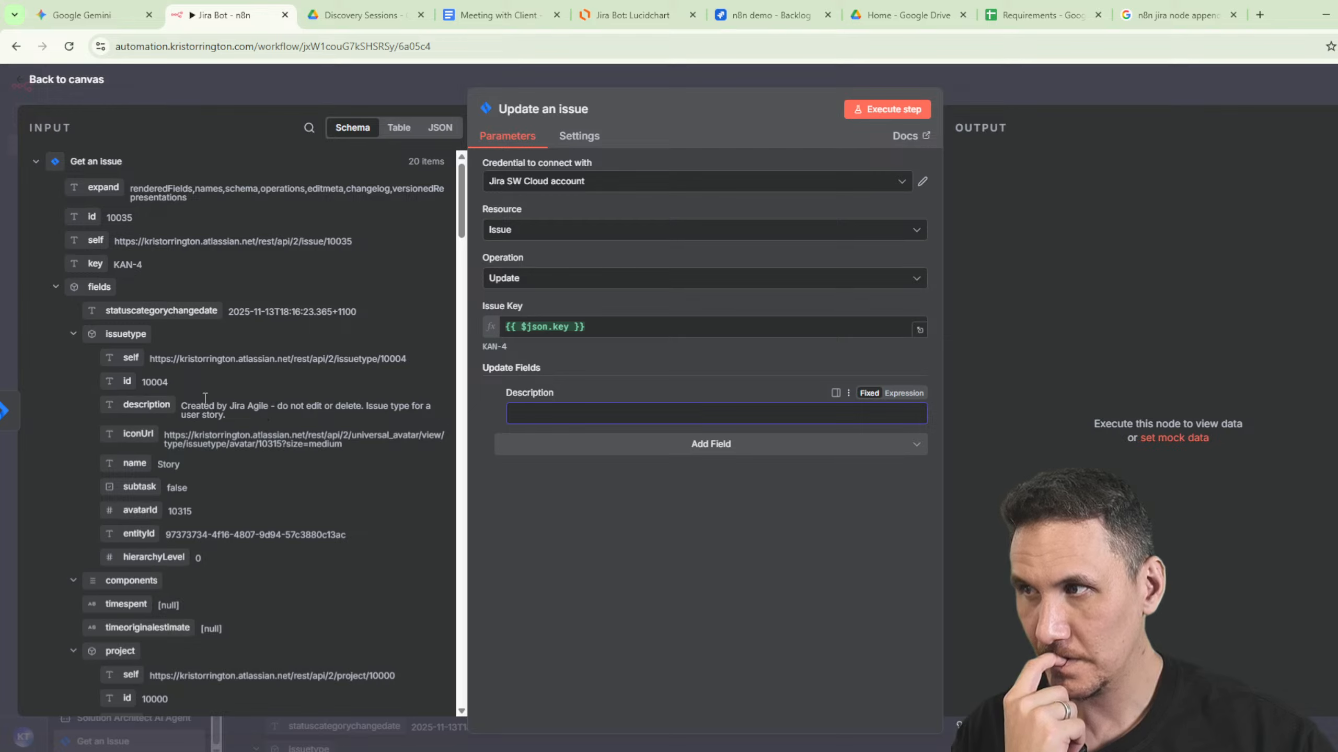
pyautogui.scroll(-5, 303, 463)
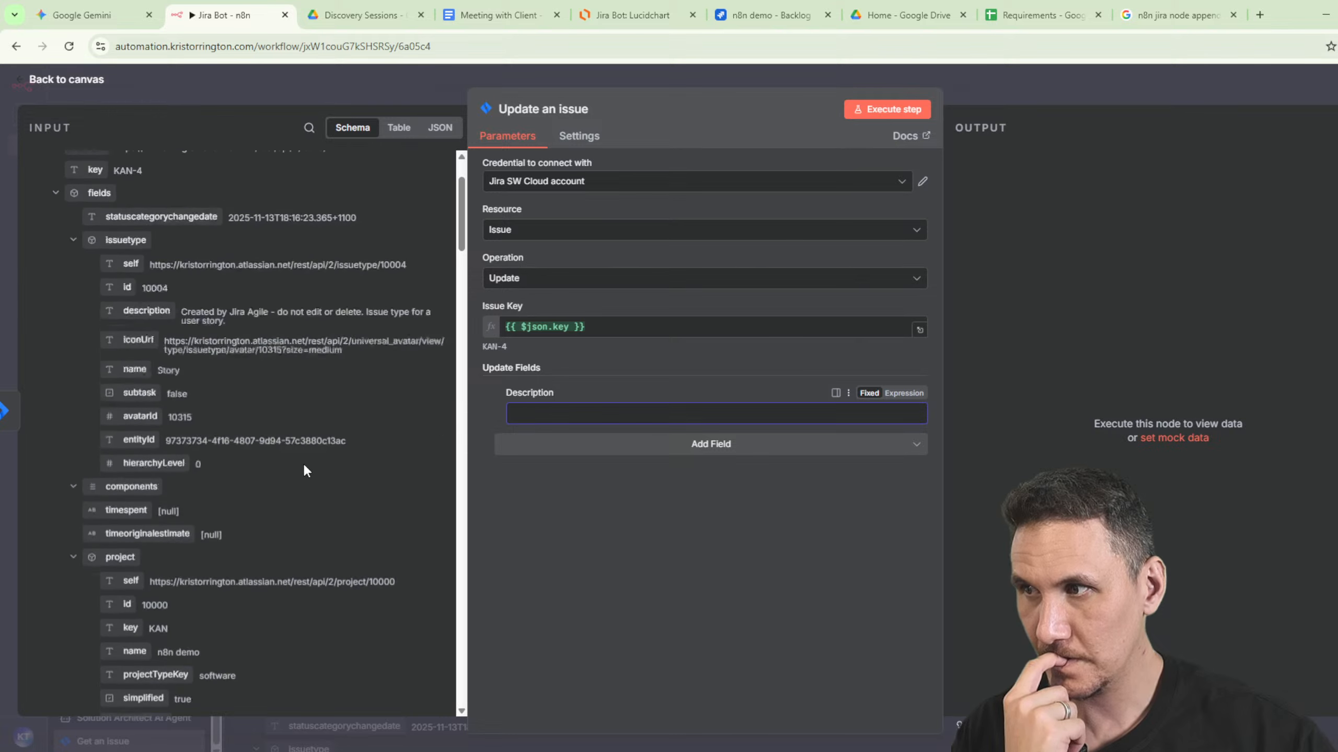
pyautogui.scroll(-5, 328, 448)
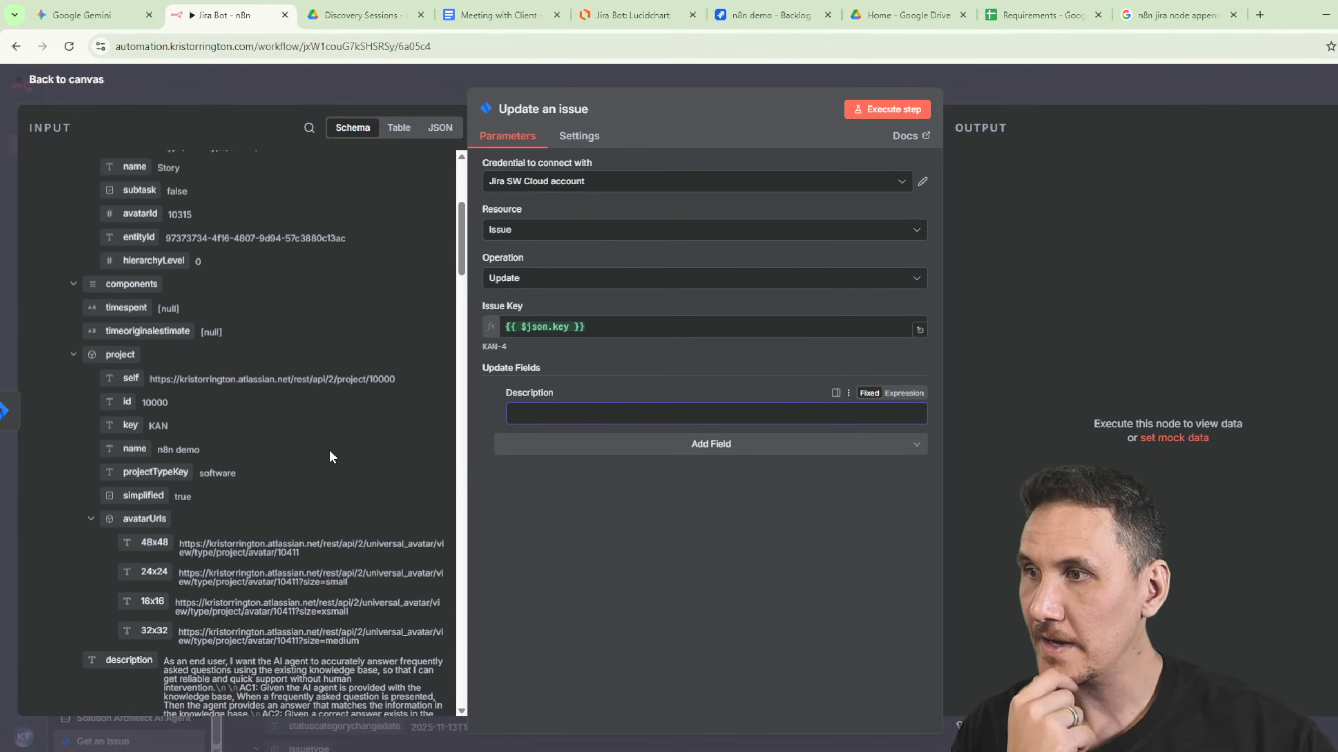
pyautogui.moveTo(120, 510); pyautogui.dragTo(555, 414)
pyautogui.click(749, 418)
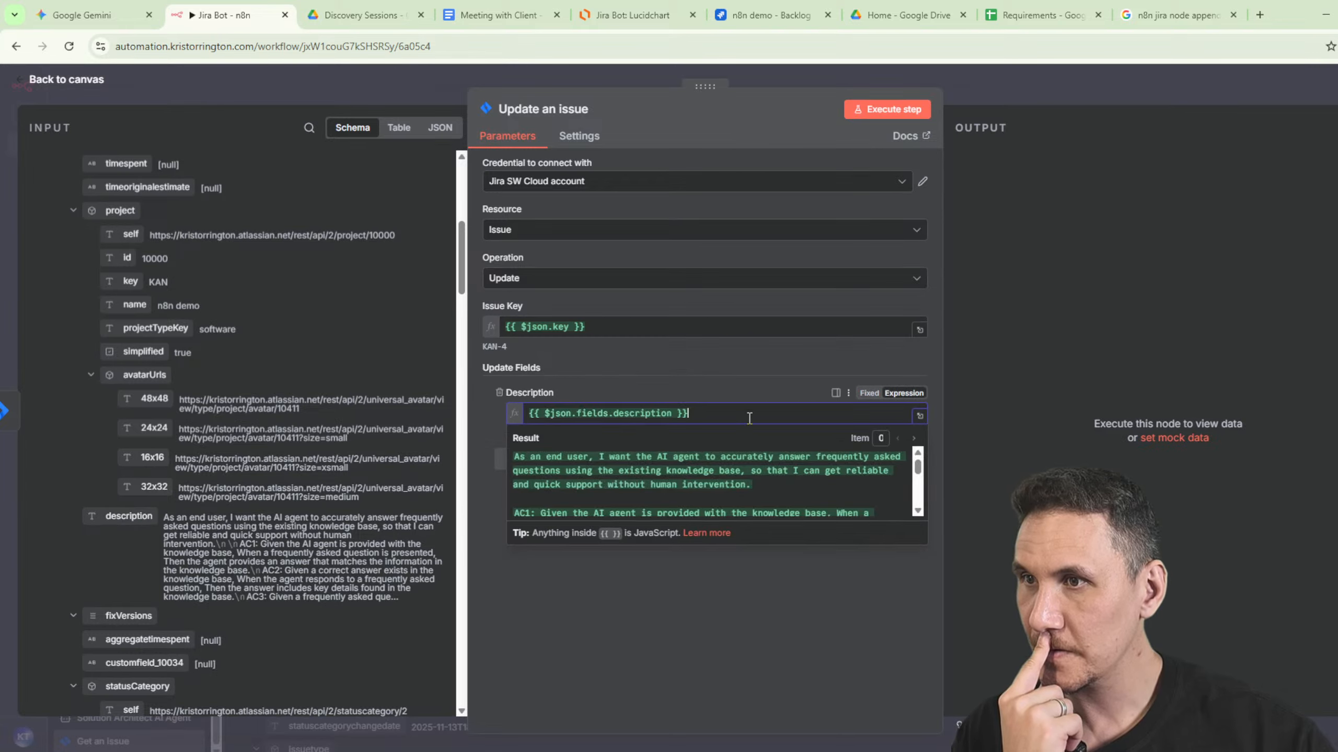
pyautogui.press('Return')
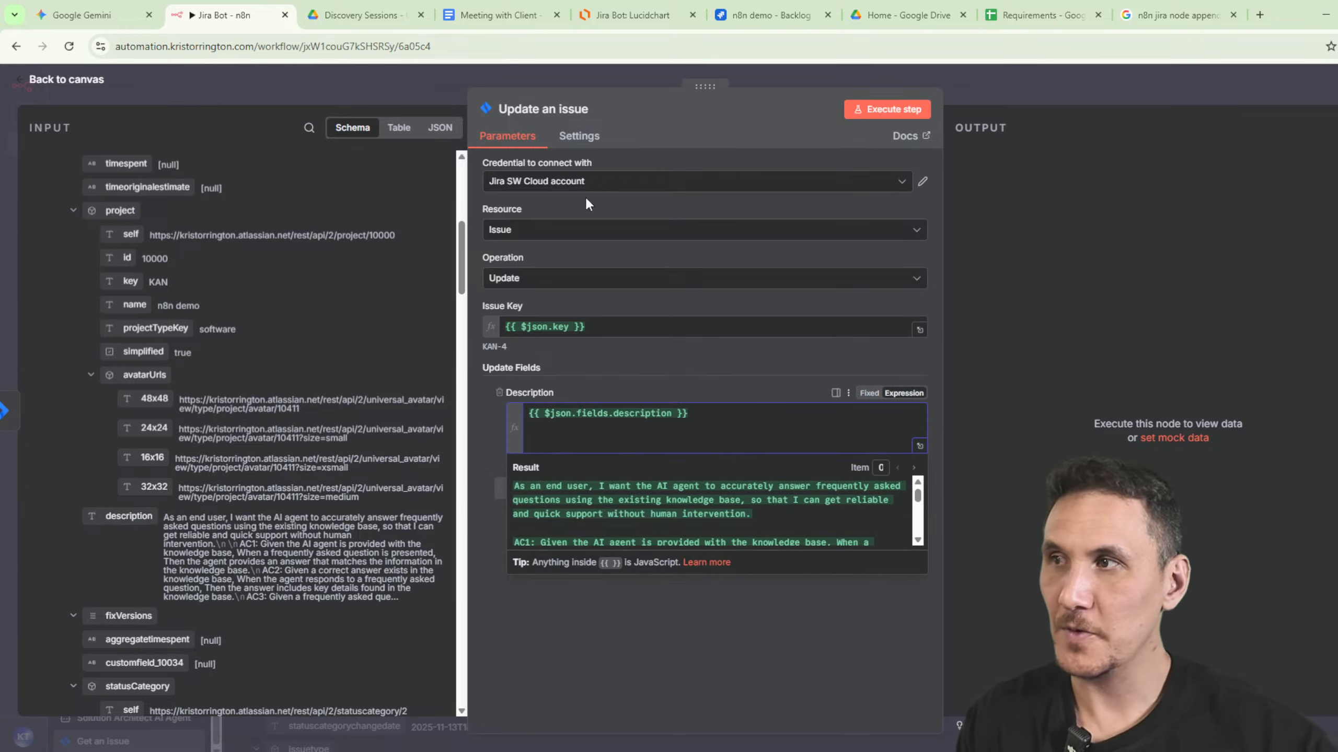
# Append the Solution Architect AI Agent's proposedSolution output below the existing description expression.
pyautogui.scroll(8, 271, 200)
pyautogui.scroll(1, 271, 201)
pyautogui.click(64, 163)
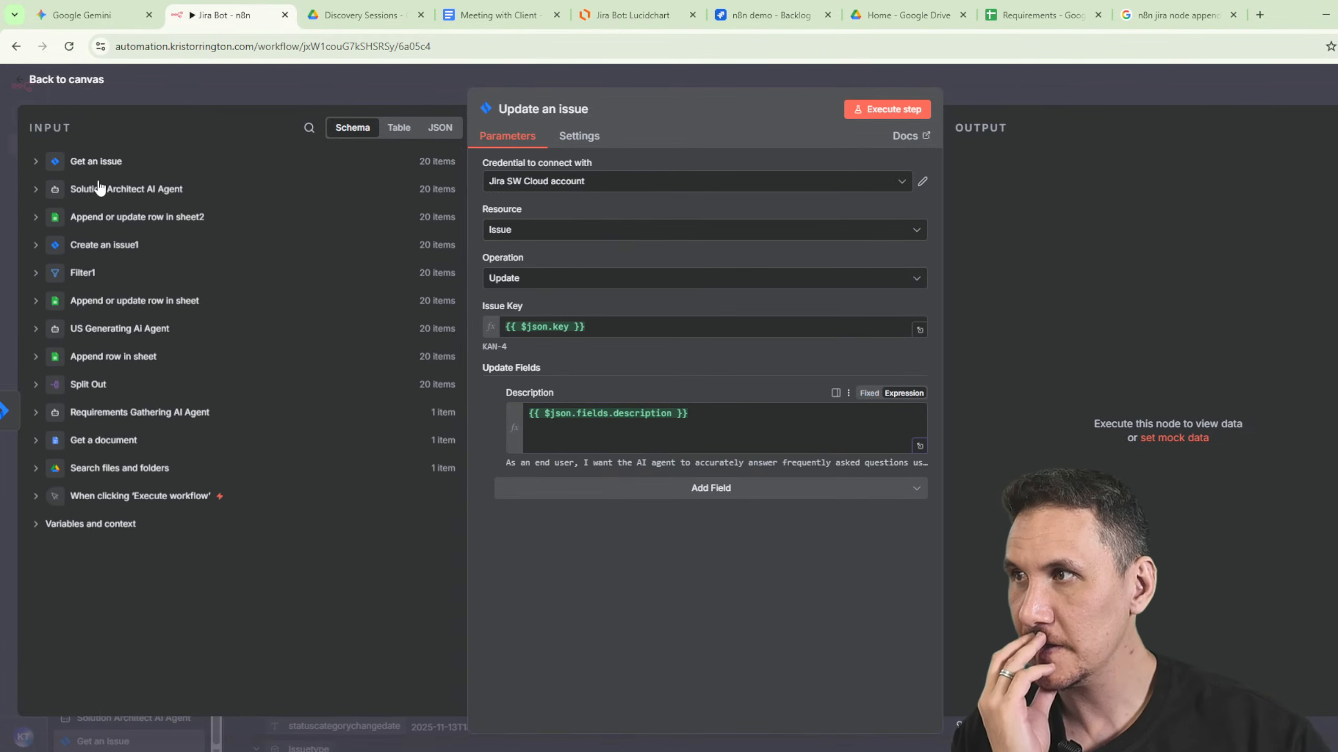
pyautogui.click(41, 192)
pyautogui.moveTo(142, 261); pyautogui.dragTo(627, 442)
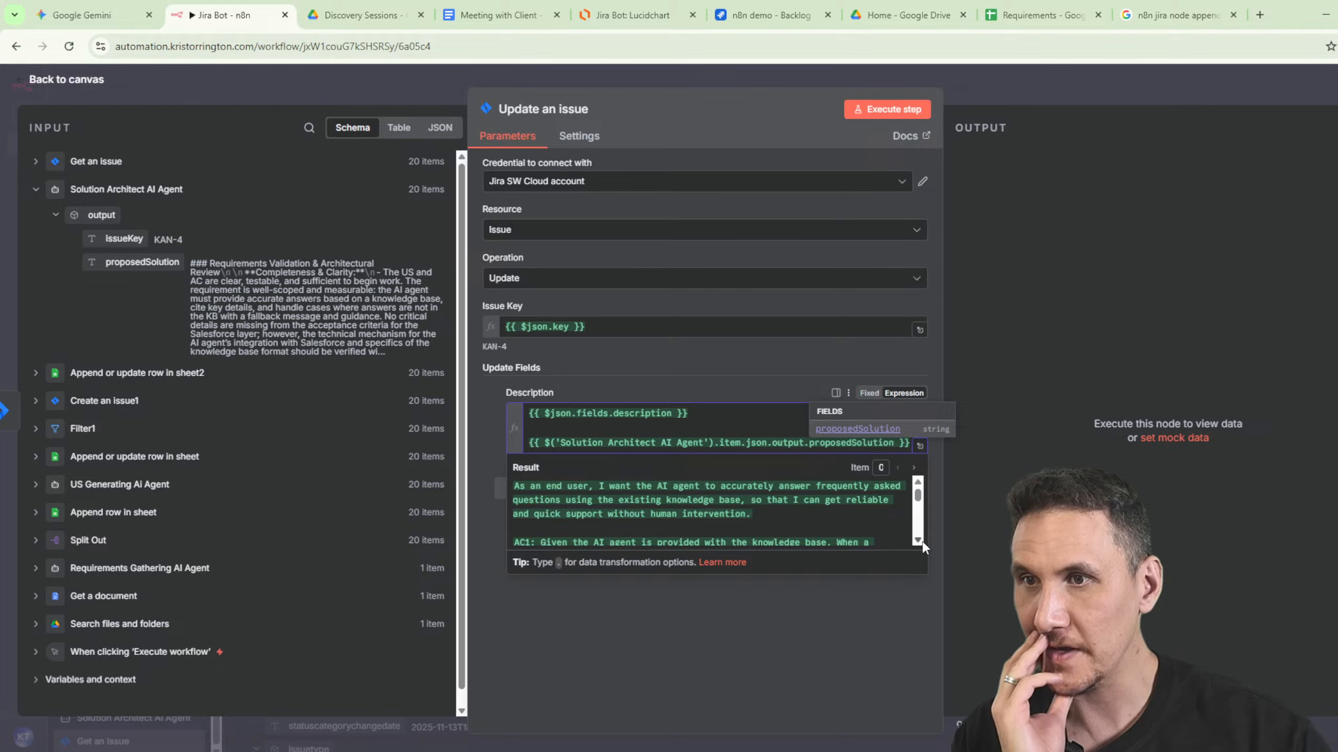
# Review the resolved text of the combined description and execute the Update an issue node on its own.
pyautogui.scroll(-2, 920, 543)
pyautogui.scroll(-5, 919, 543)
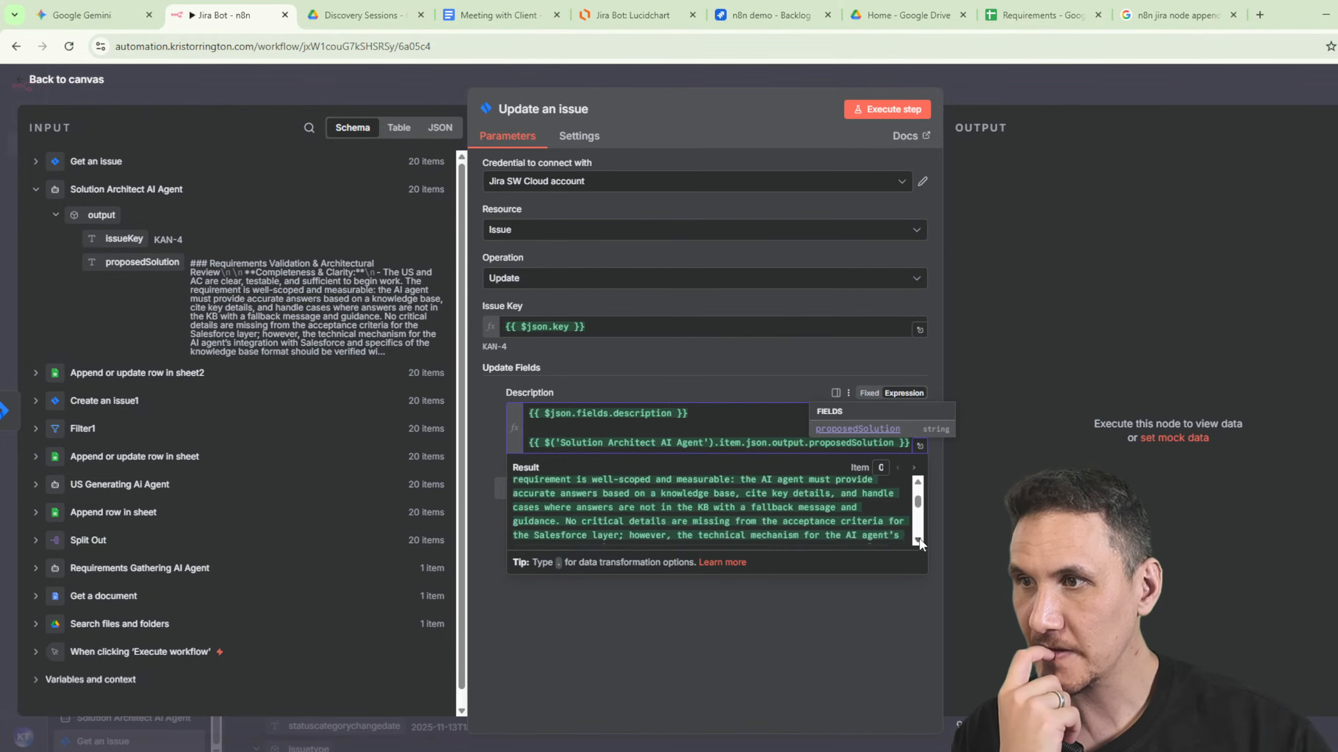
pyautogui.scroll(-5, 923, 542)
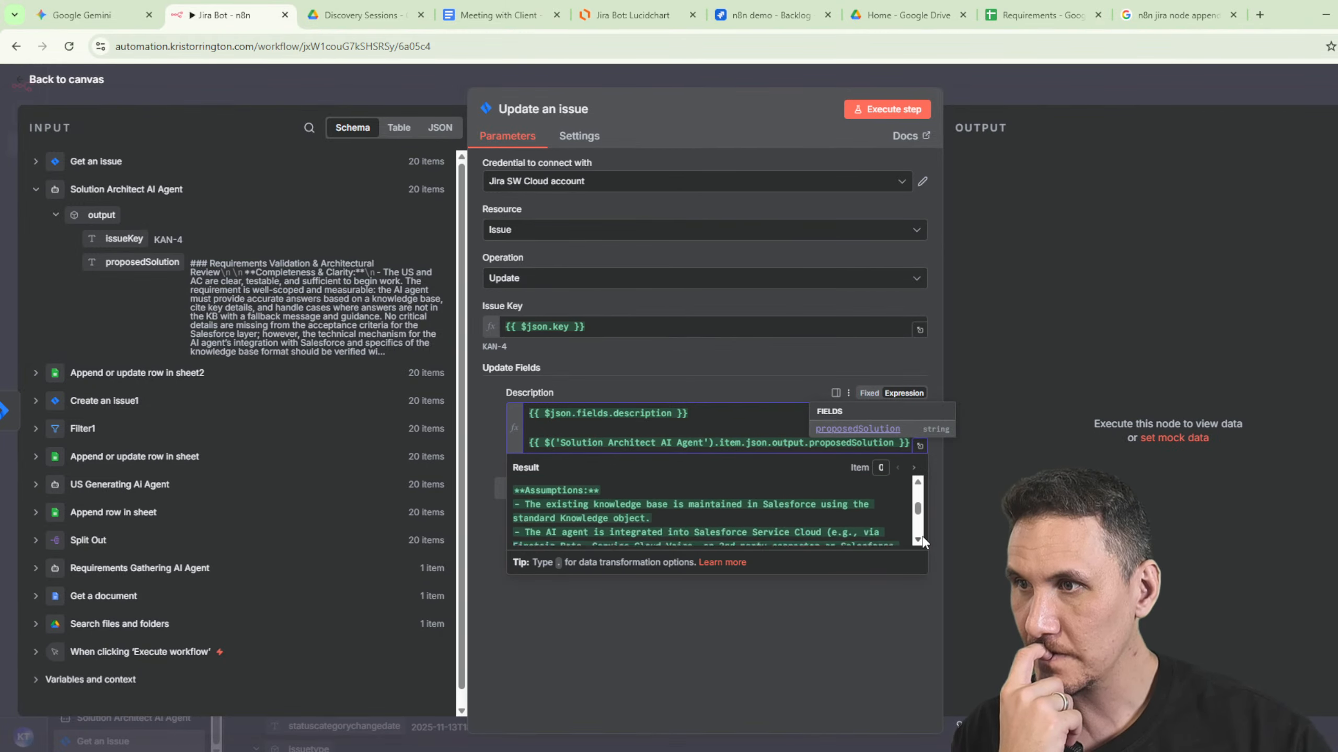
pyautogui.scroll(-6, 824, 512)
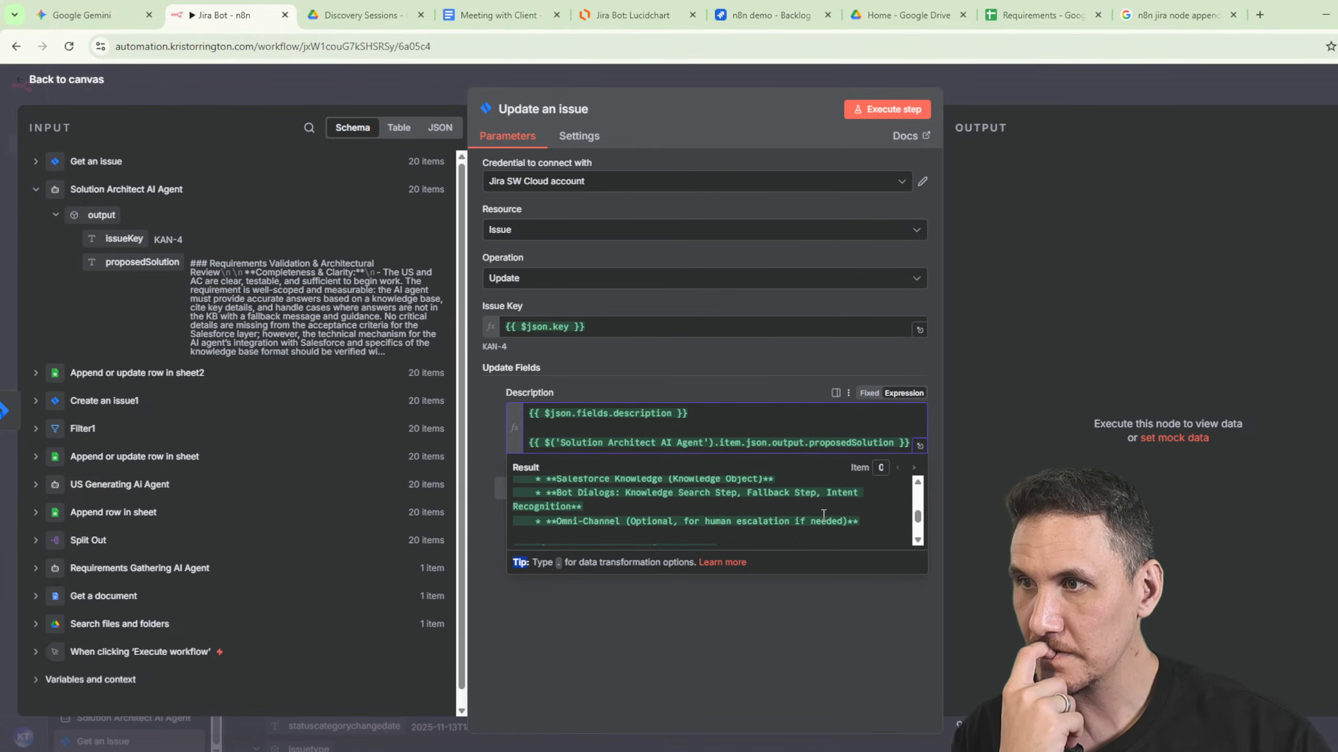
pyautogui.scroll(6, 827, 510)
pyautogui.scroll(-5, 827, 510)
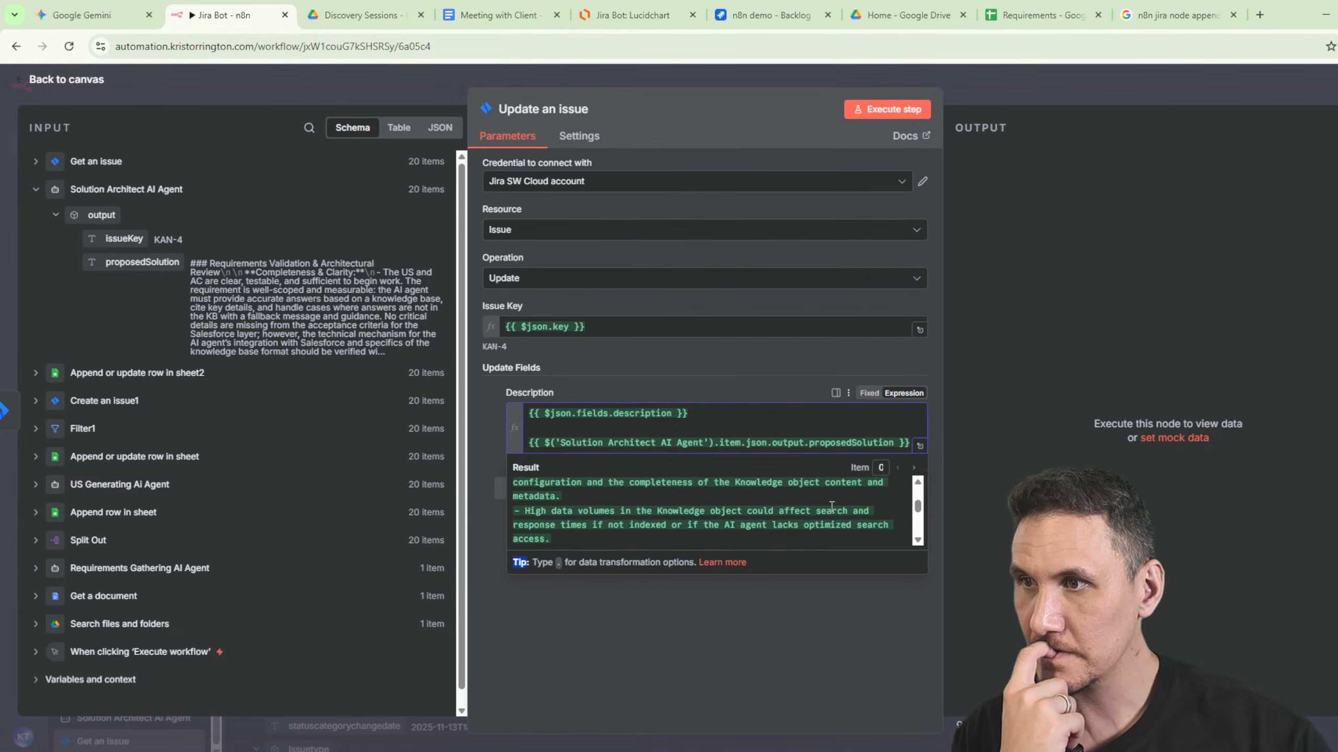
pyautogui.scroll(7, 835, 508)
pyautogui.scroll(8, 834, 509)
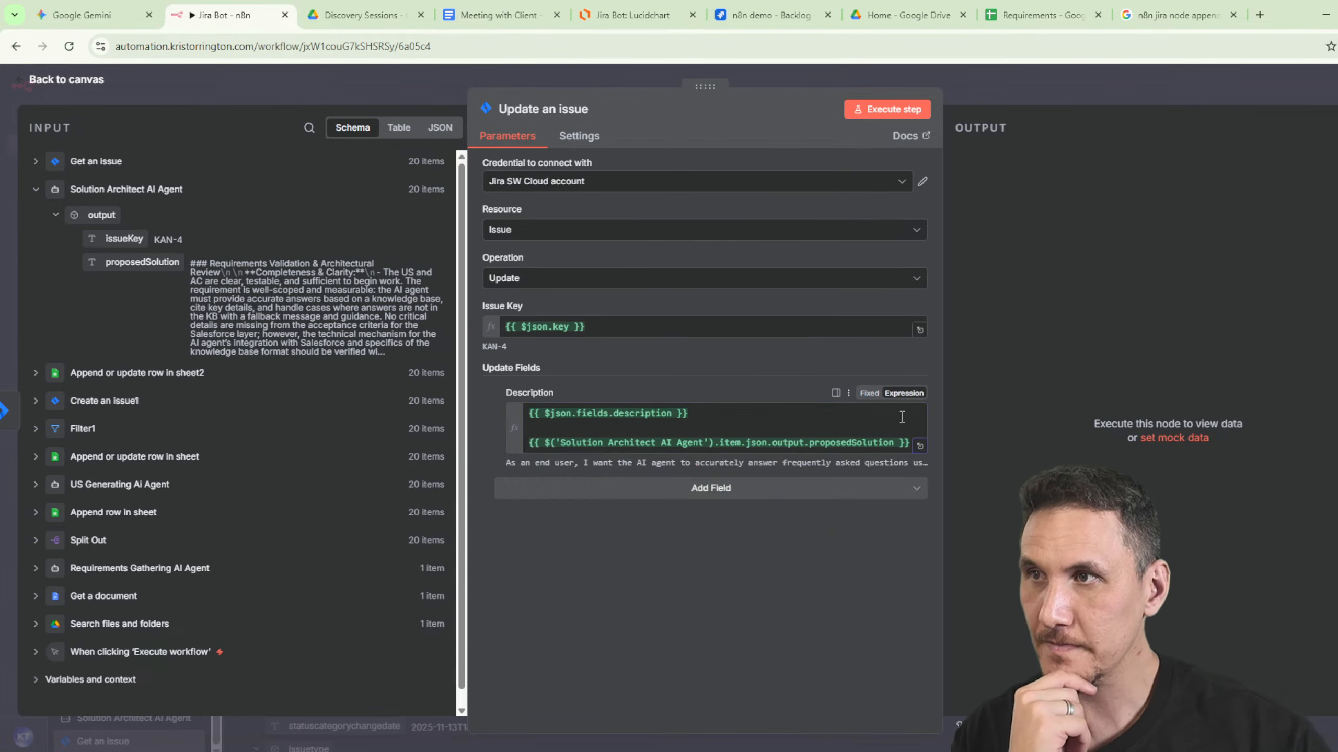
pyautogui.click(1054, 90)
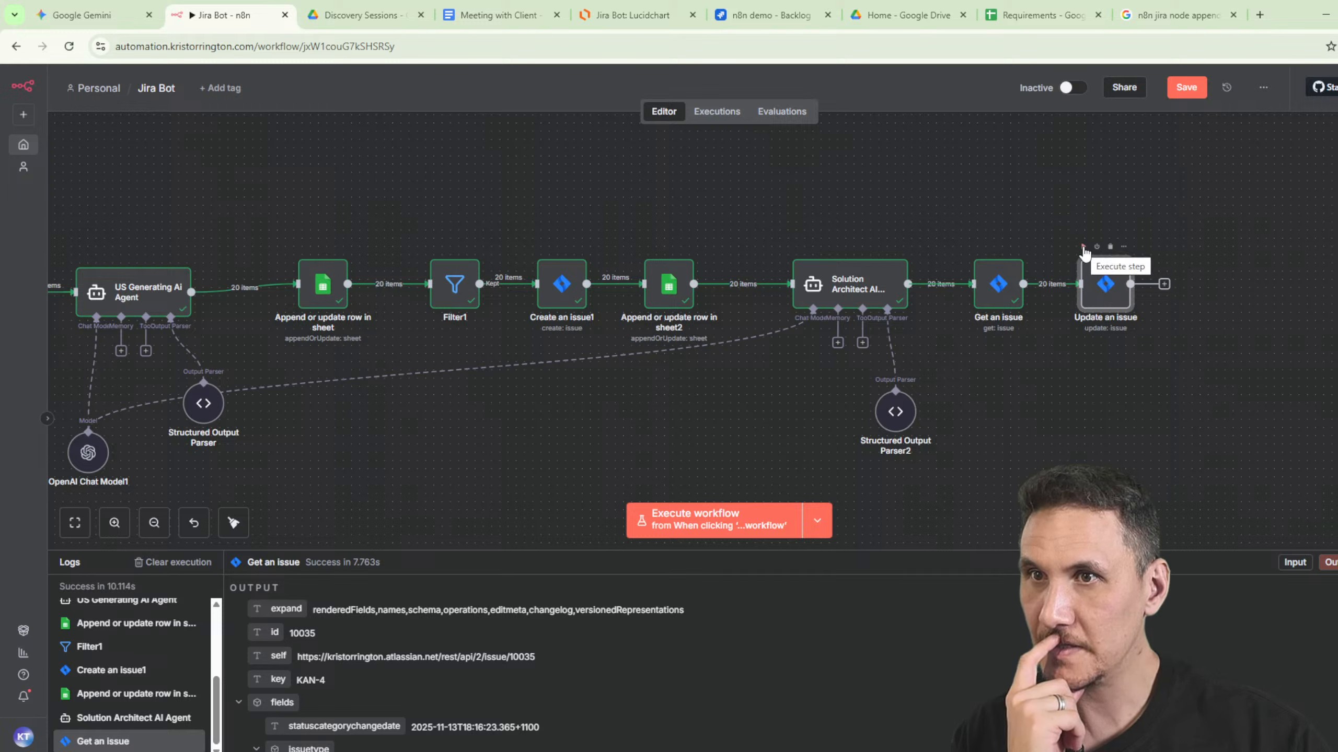
pyautogui.click(1083, 248)
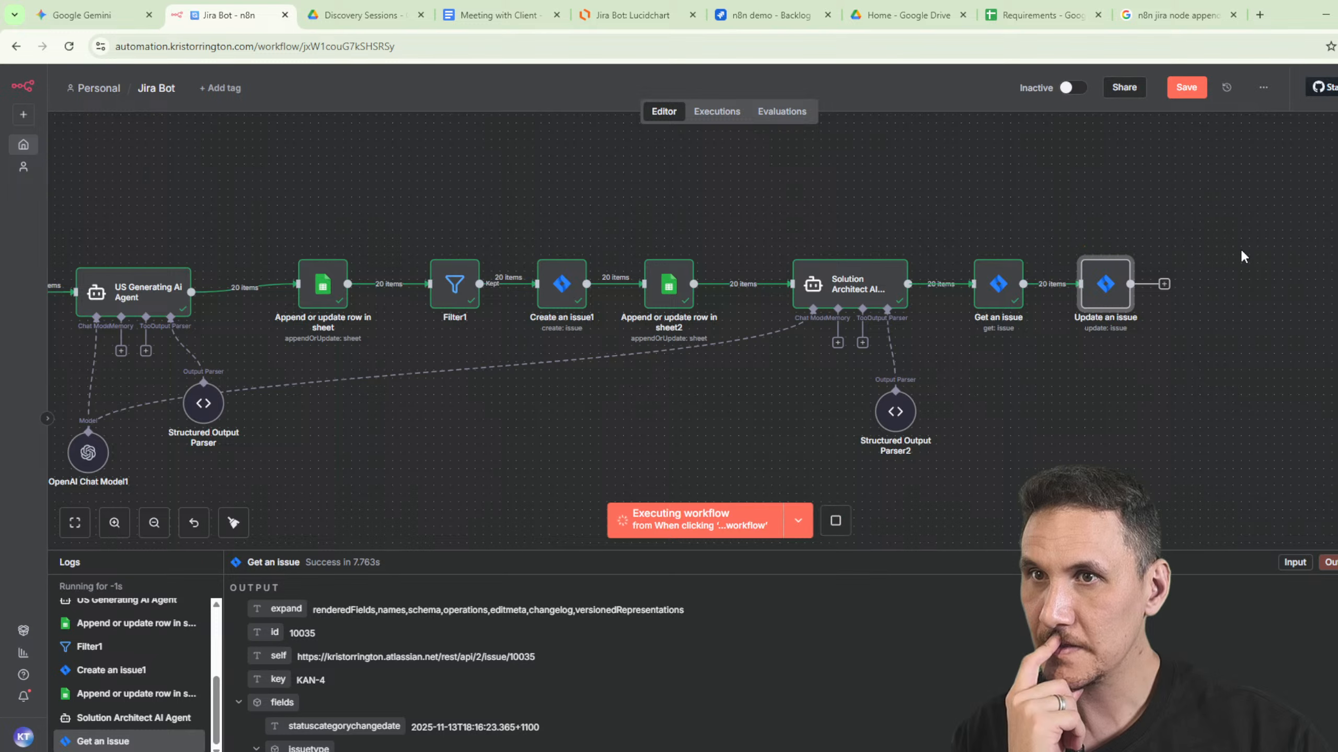
# Add a Status update field set to Ready To Develop in Update an issue and execute that node again.
pyautogui.doubleClick(1110, 299)
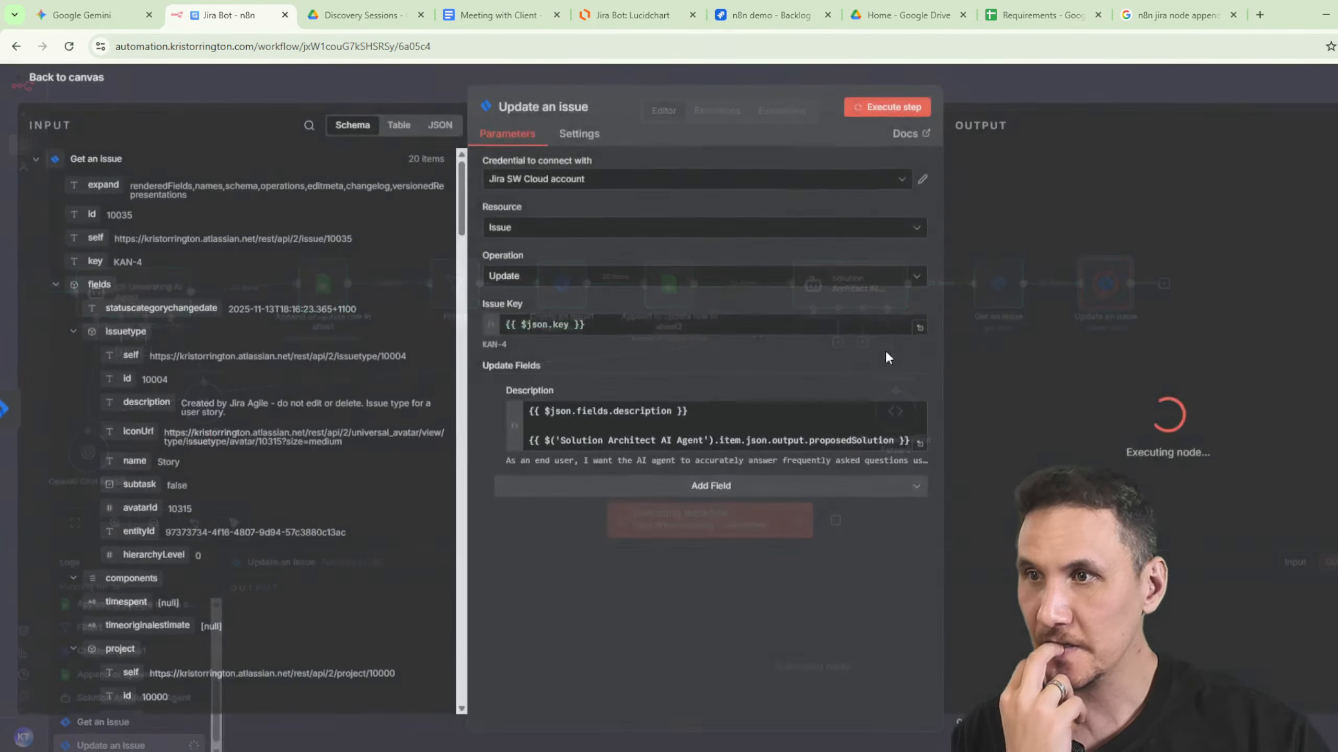
pyautogui.click(676, 496)
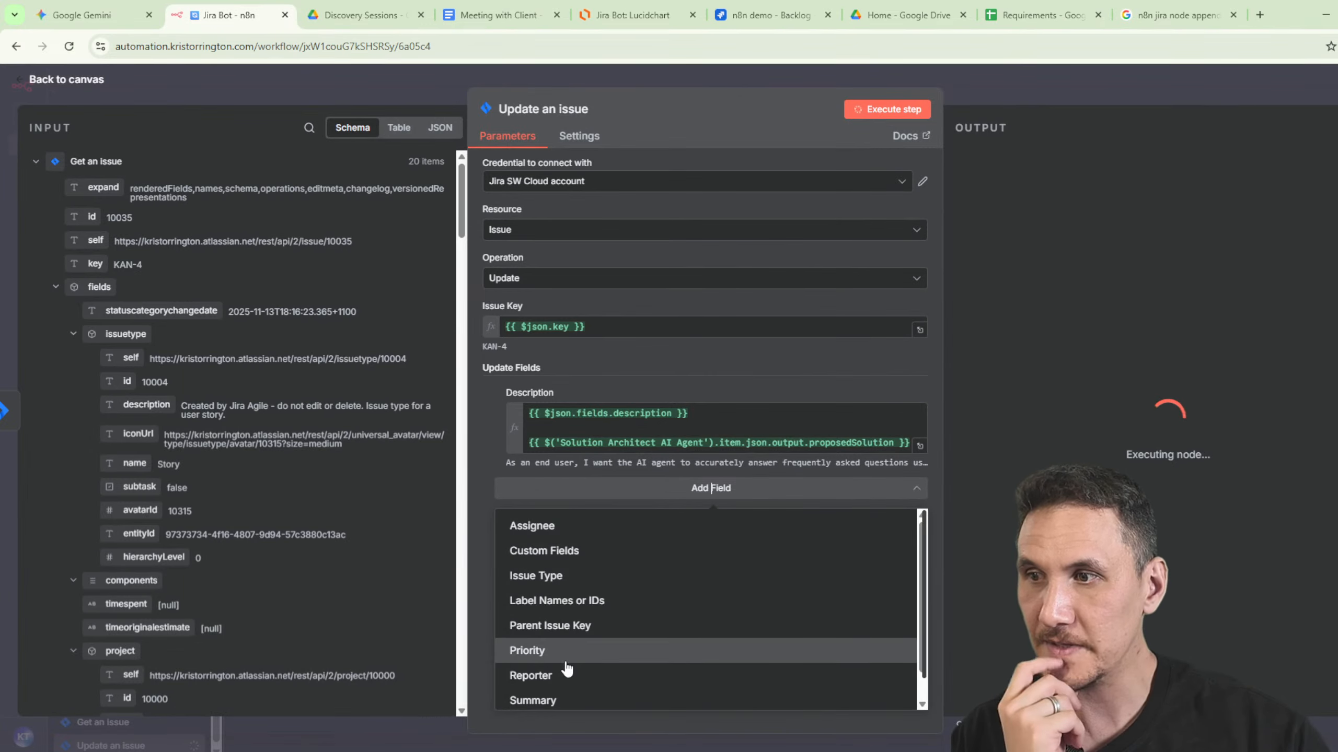
pyautogui.scroll(-1, 585, 666)
pyautogui.click(600, 694)
pyautogui.click(638, 505)
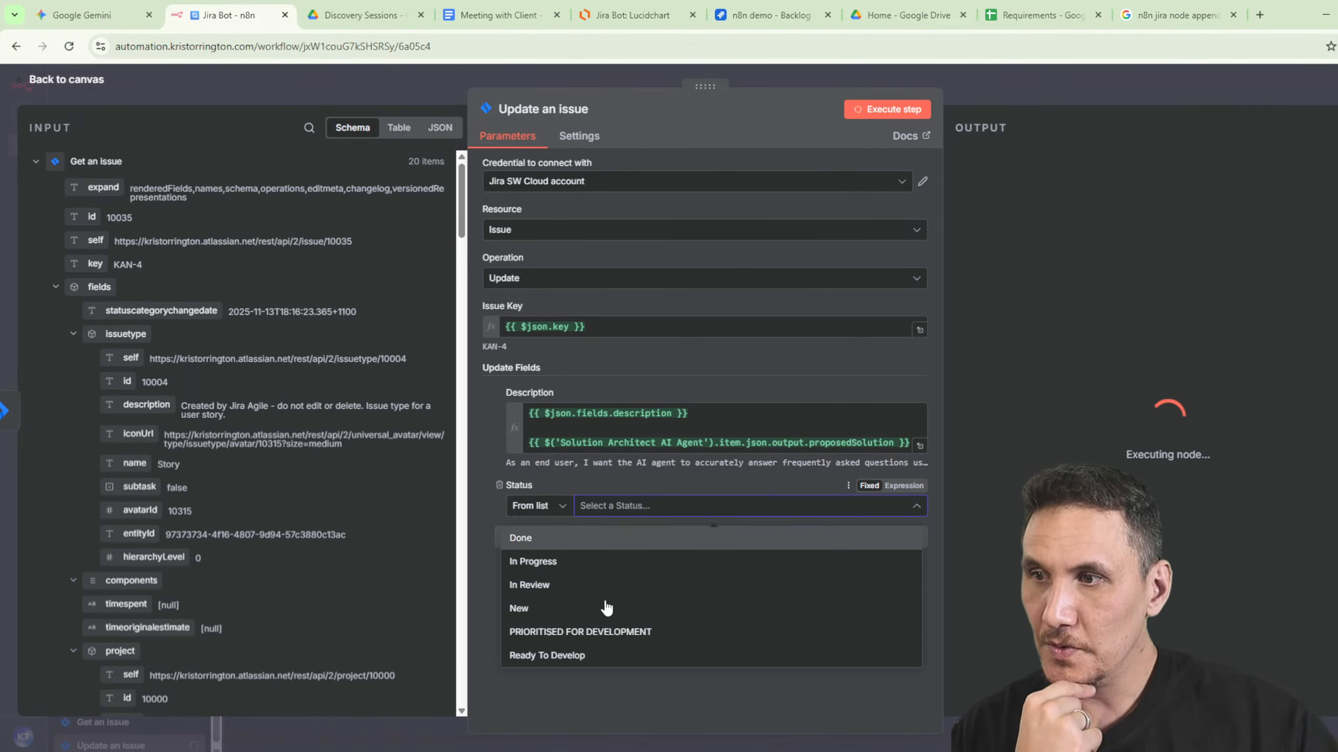
pyautogui.click(587, 655)
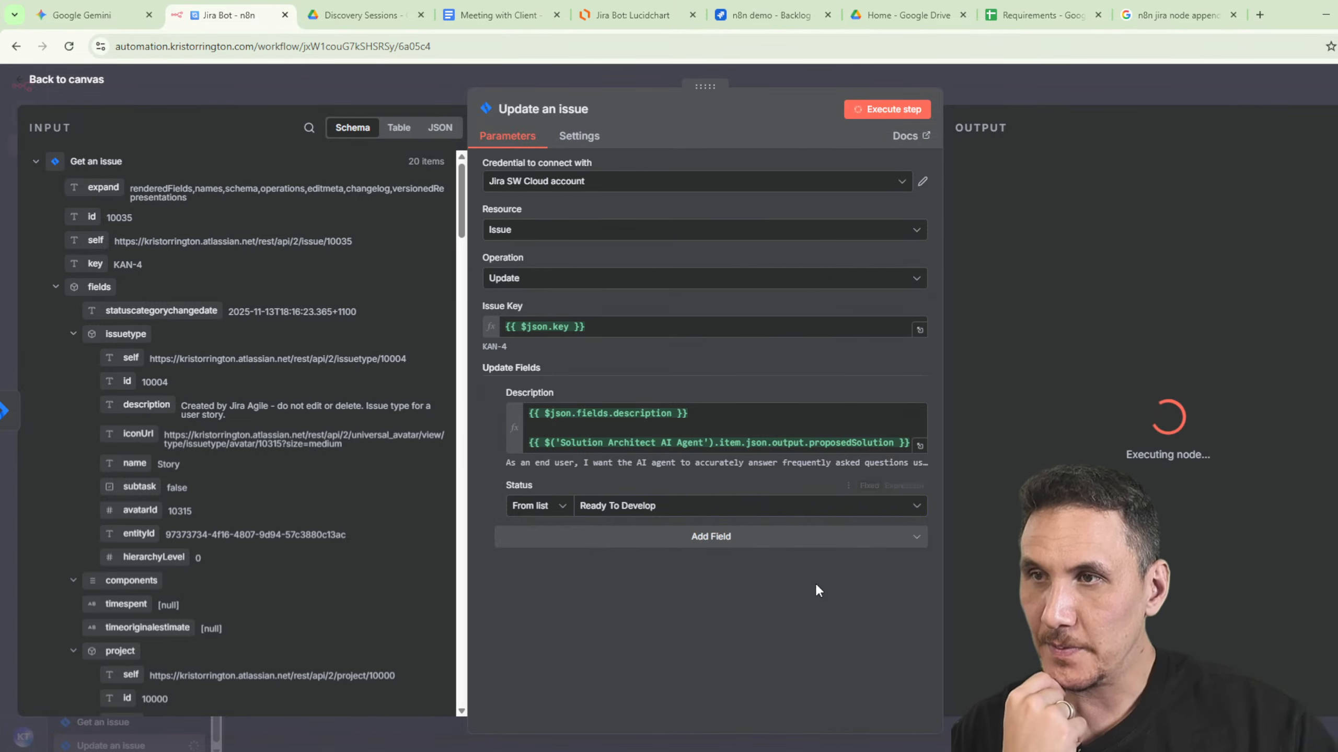
pyautogui.click(1049, 95)
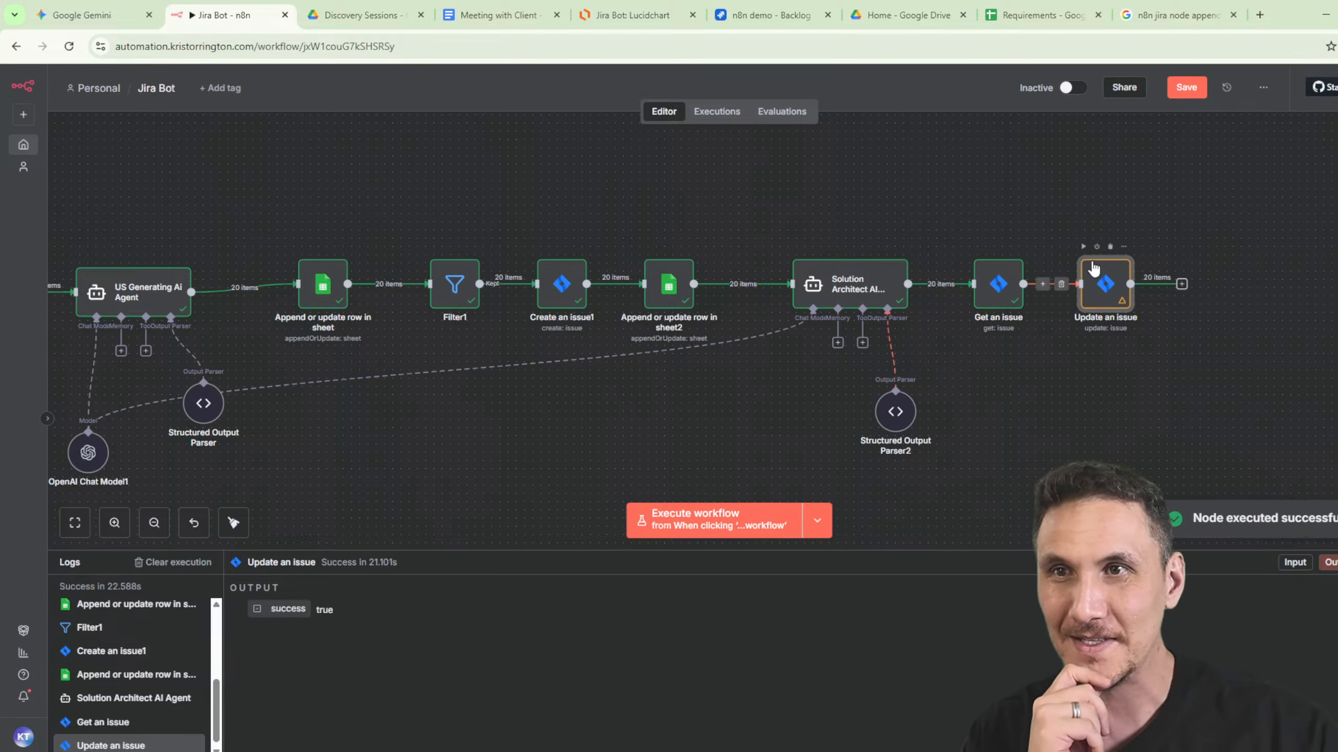
pyautogui.click(1096, 246)
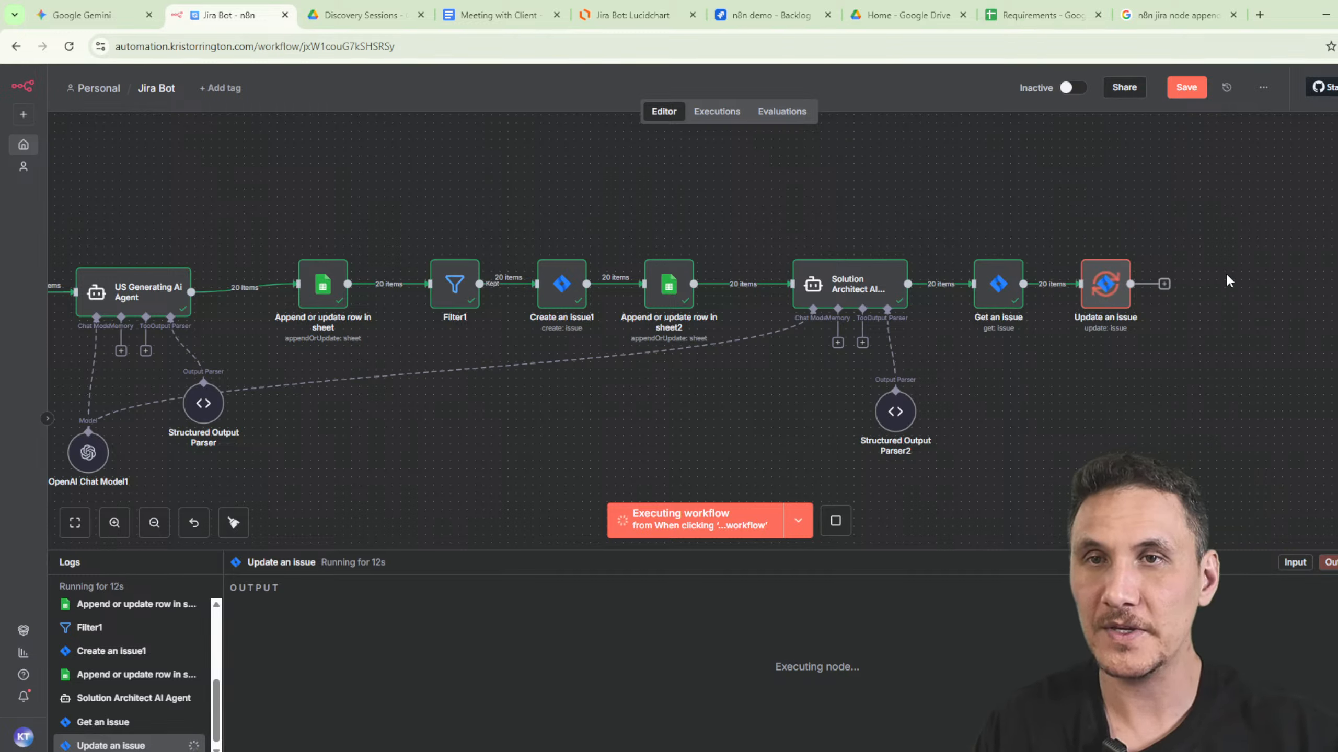
pyautogui.moveTo(1257, 245); pyautogui.dragTo(910, 225)
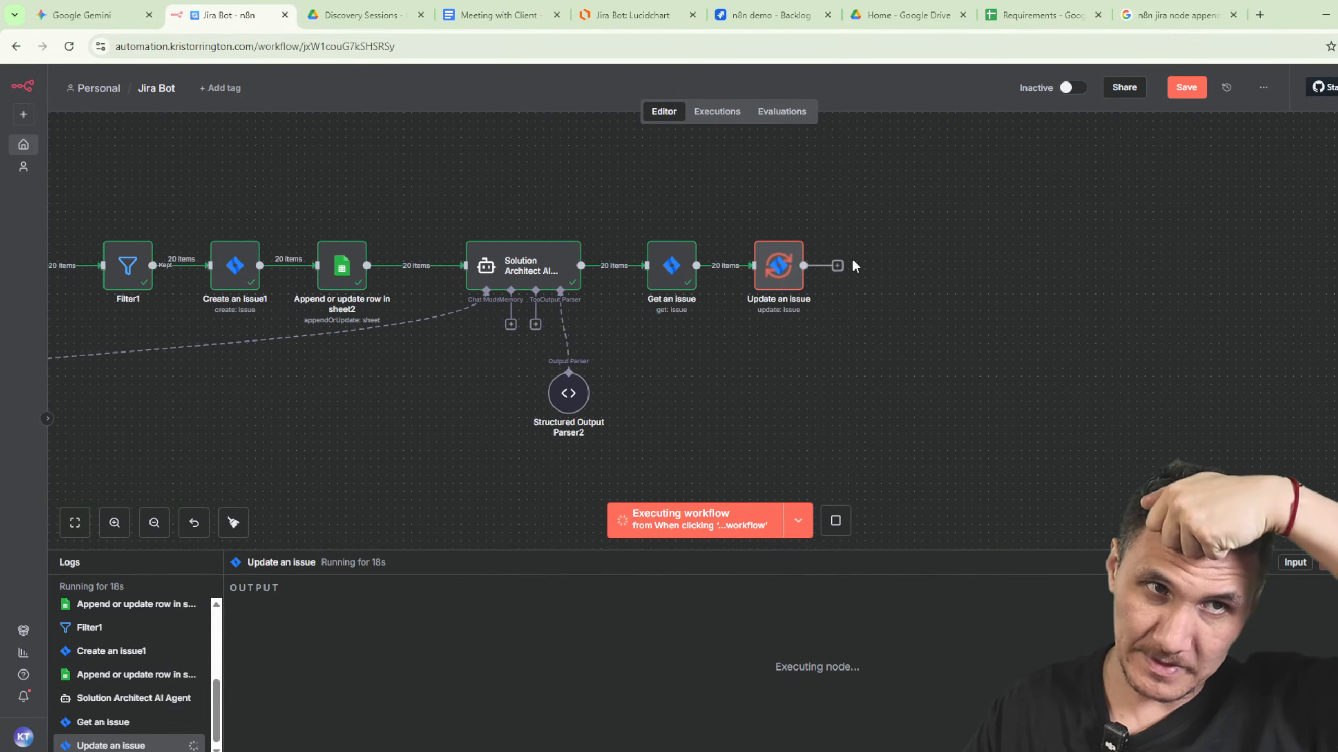
pyautogui.click(837, 265)
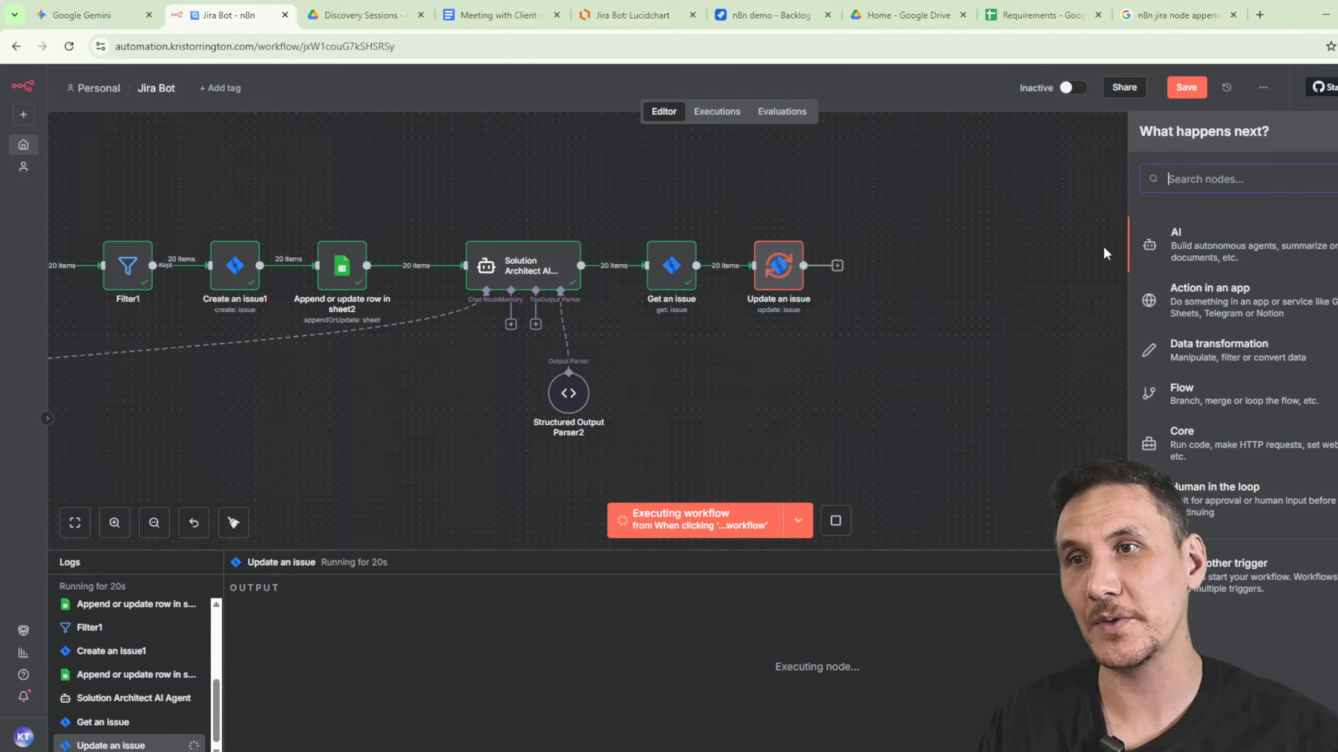
pyautogui.write('goog')
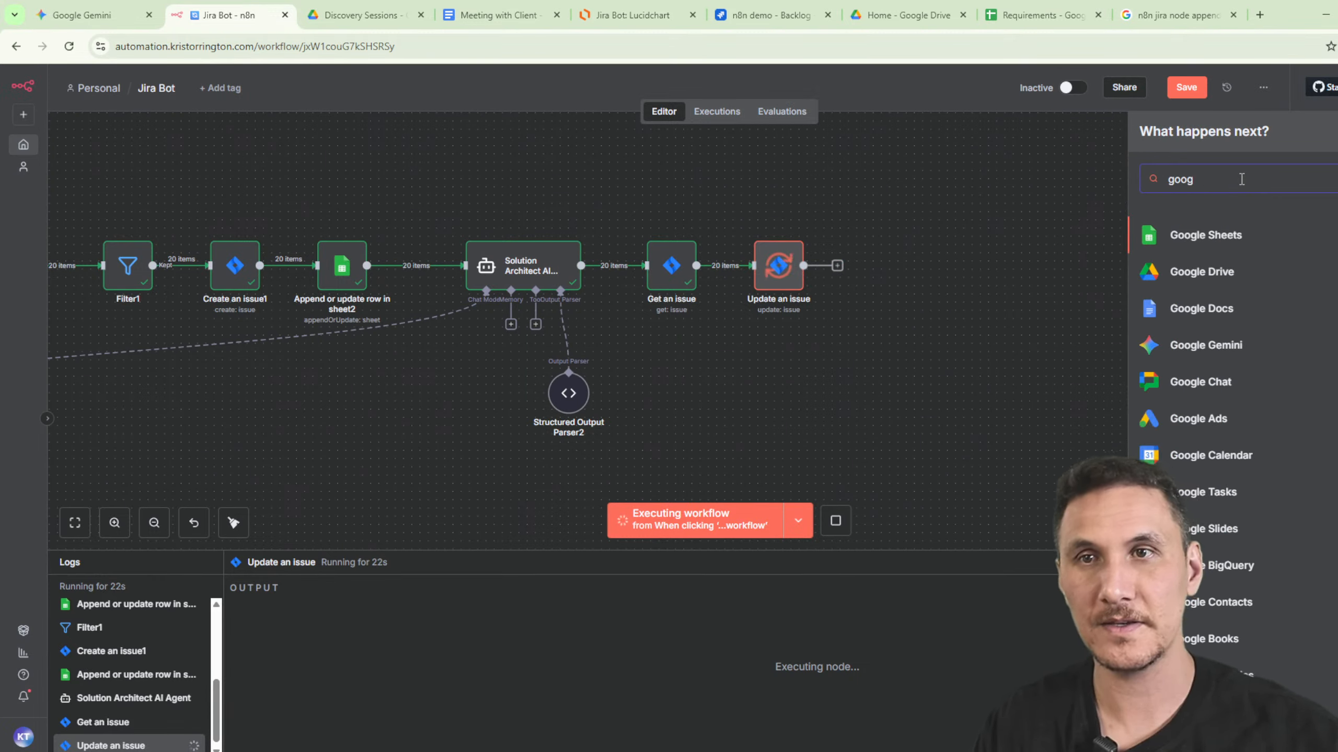
pyautogui.click(1196, 234)
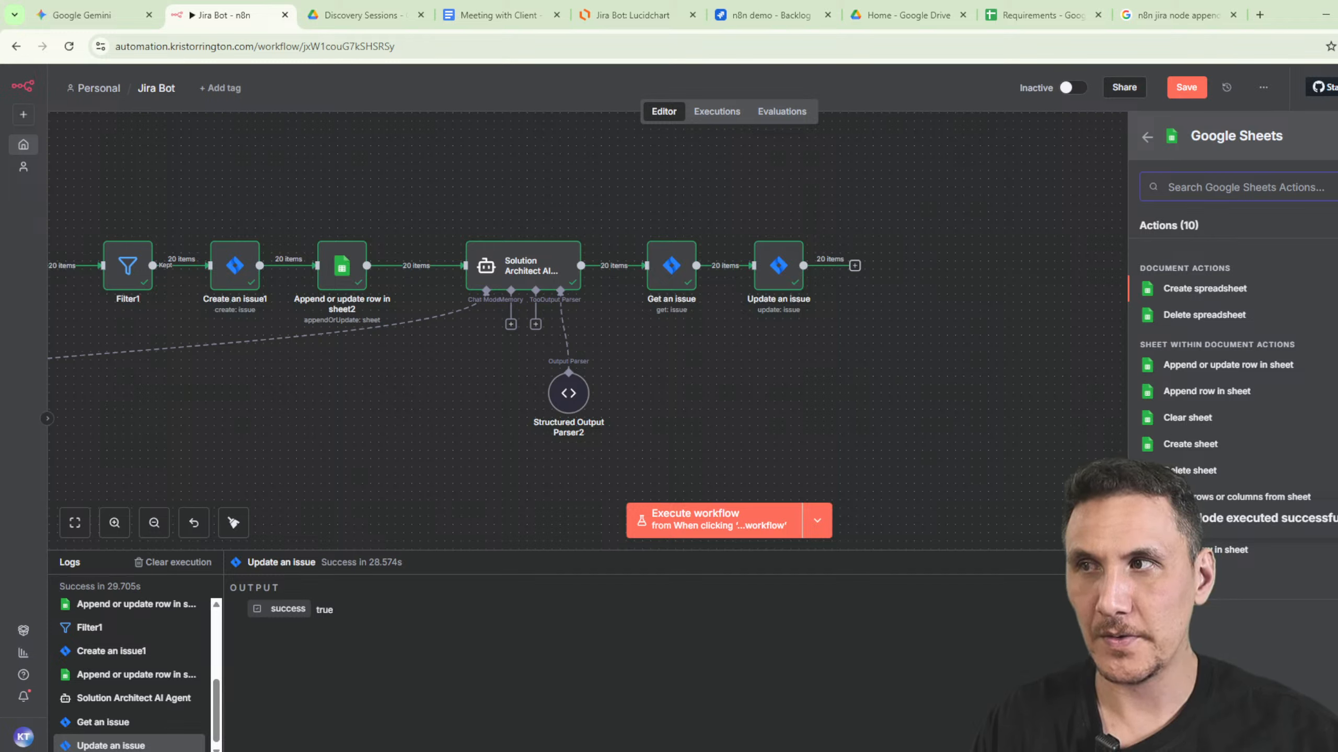
pyautogui.click(952, 378)
# Duplicate the Append or update row in sheet2 node and place the copy directly after Update an issue.
pyautogui.click(360, 267)
pyautogui.hotkey('ctrl', 'c')
pyautogui.hotkey('ctrl', 'v')
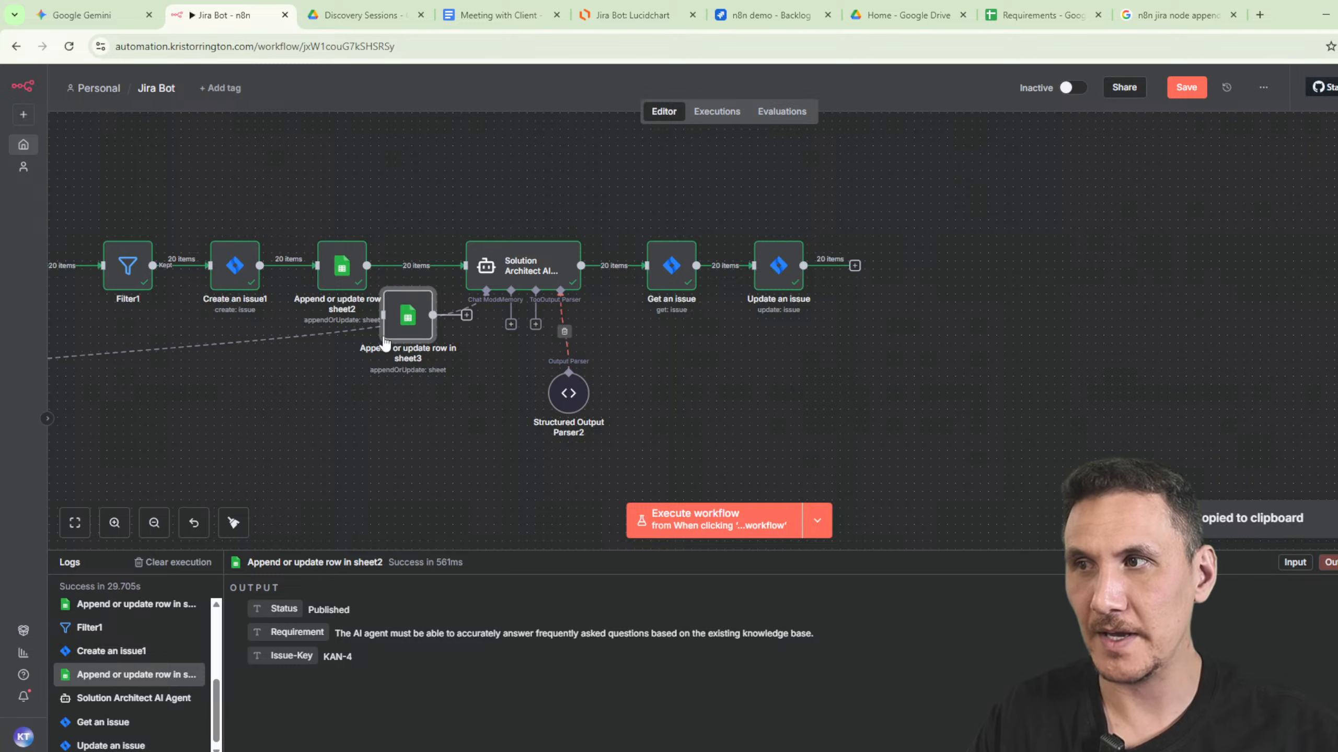
pyautogui.moveTo(386, 343); pyautogui.dragTo(912, 294)
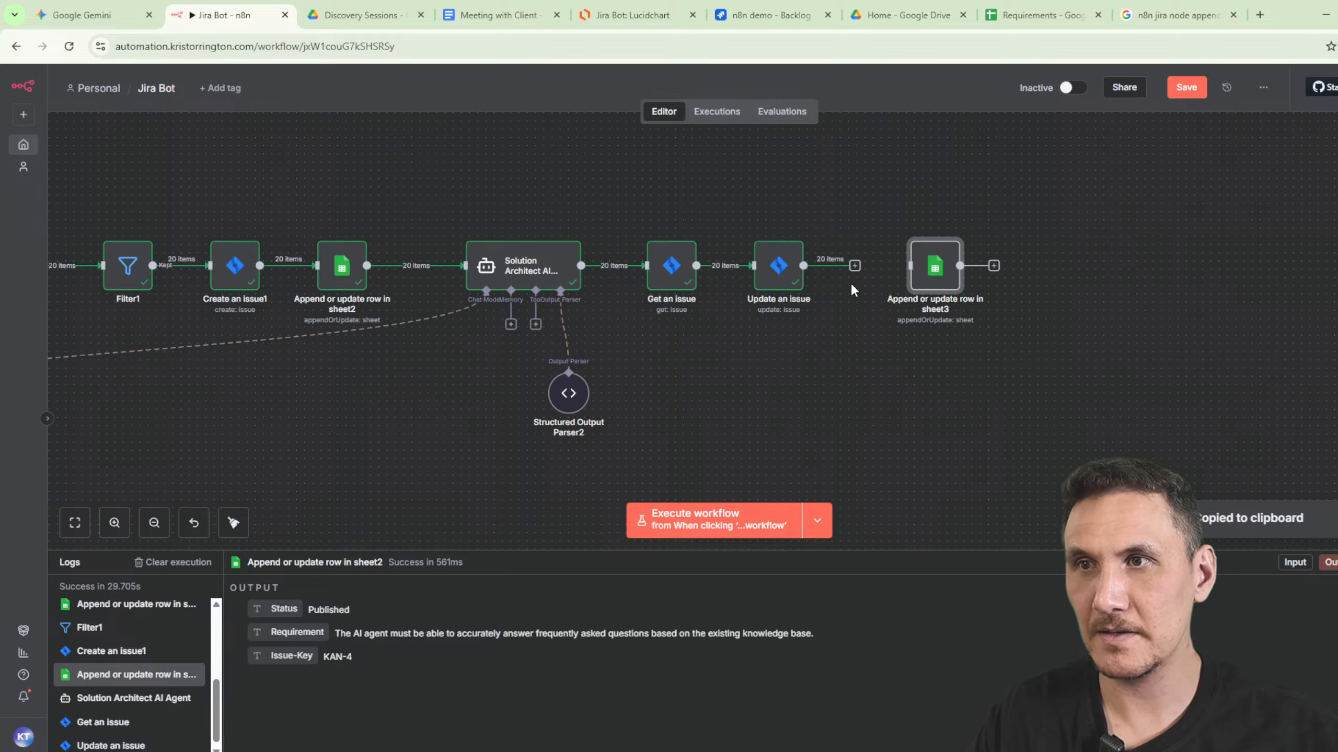
# Replace the Issue-Key expression in Append or update row in sheet3 with the key field from the Get an issue node.
pyautogui.doubleClick(935, 266)
pyautogui.scroll(-2, 824, 408)
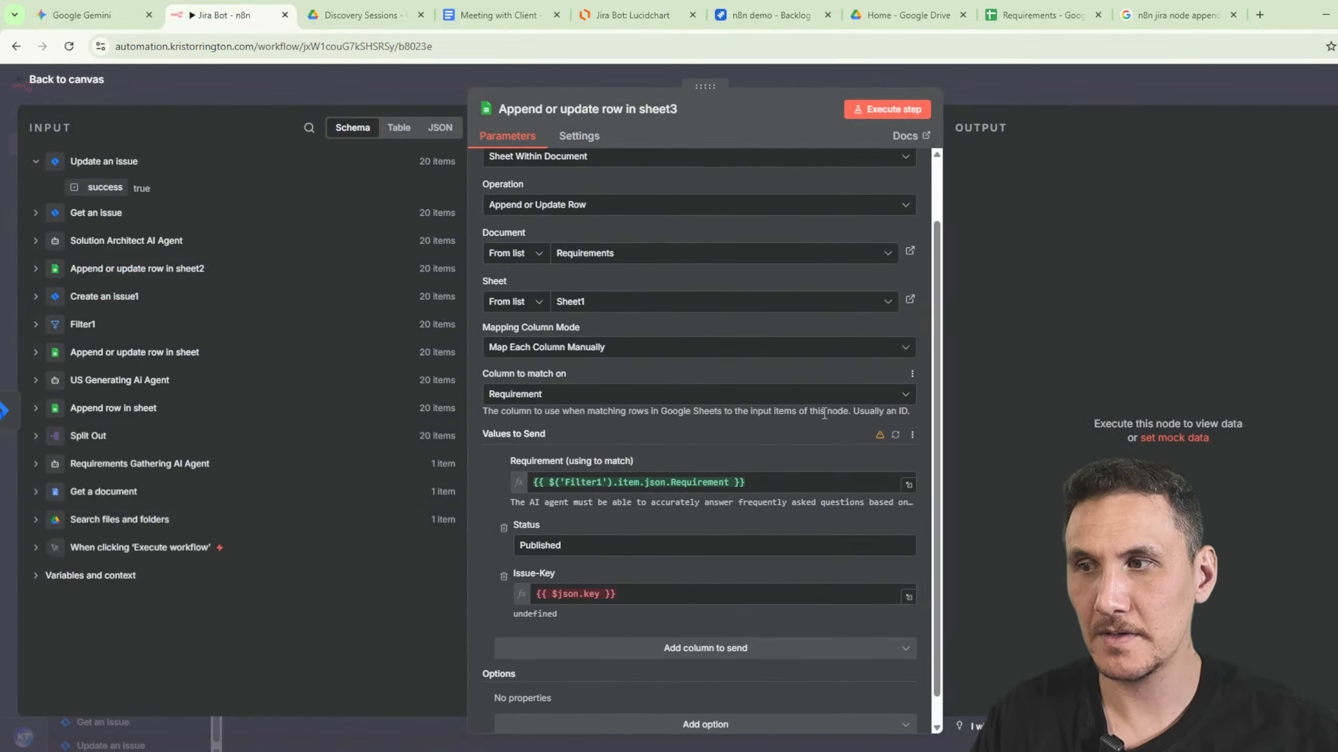
pyautogui.moveTo(678, 603); pyautogui.dragTo(431, 603)
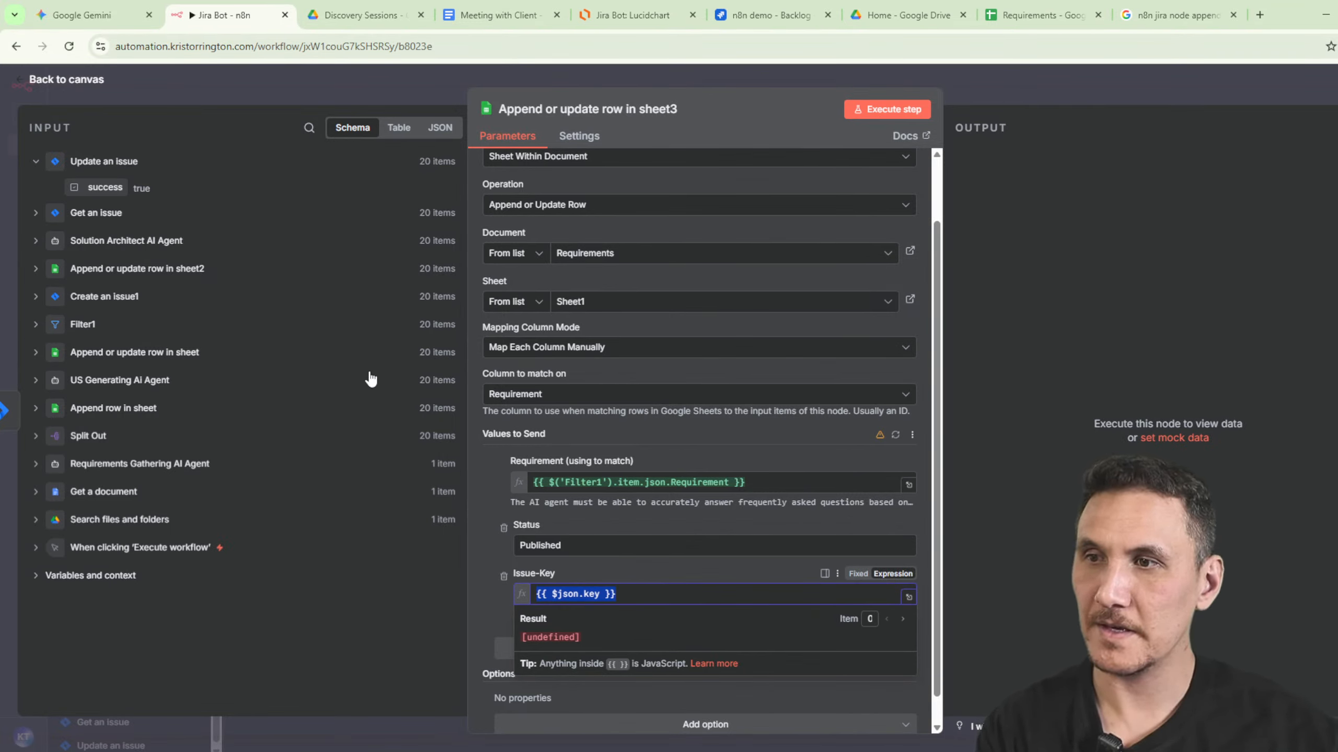
pyautogui.press('BackSpace')
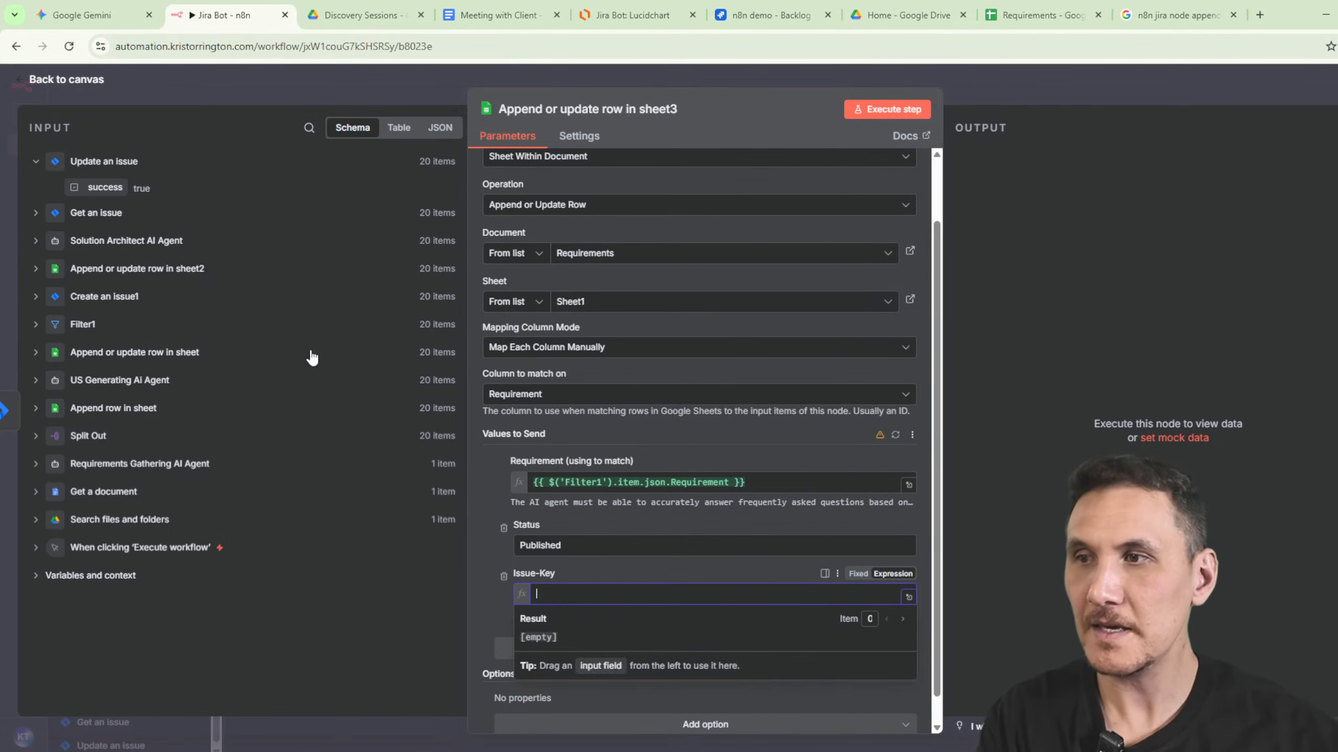
pyautogui.click(35, 213)
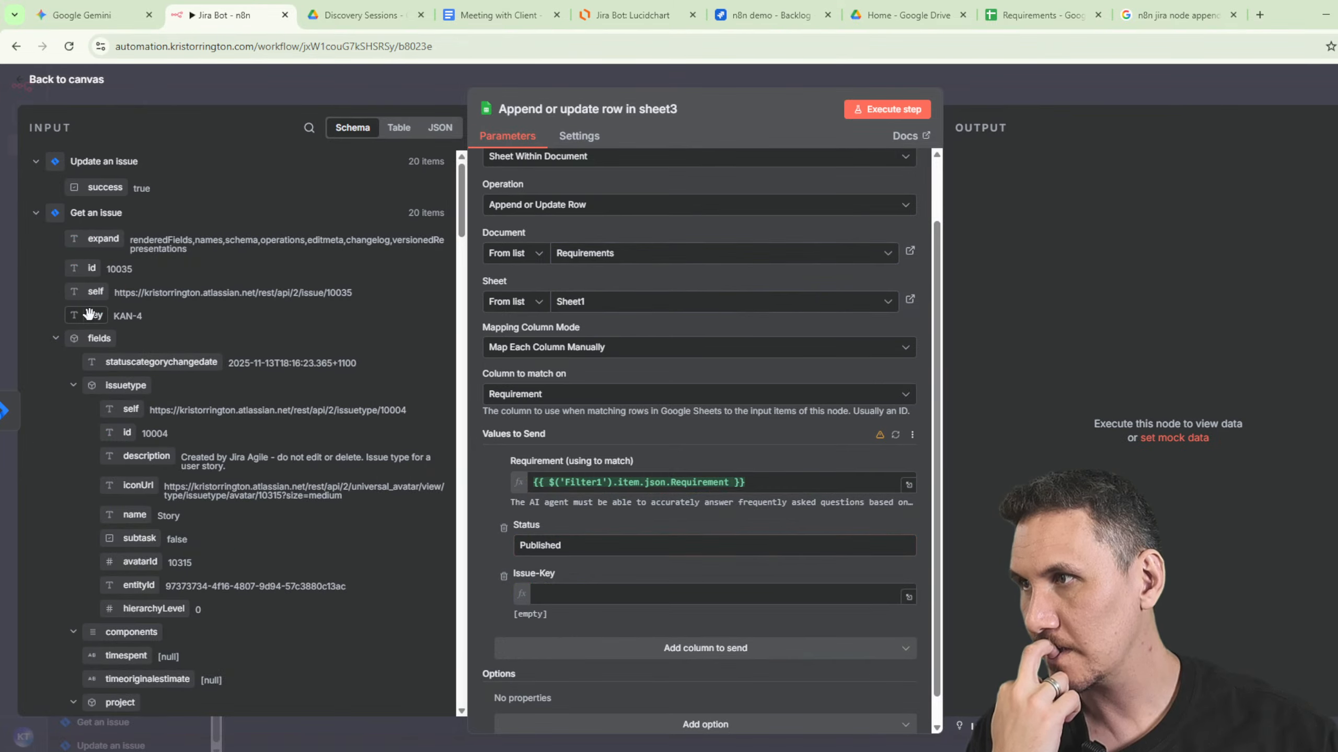
pyautogui.moveTo(88, 314); pyautogui.dragTo(552, 598)
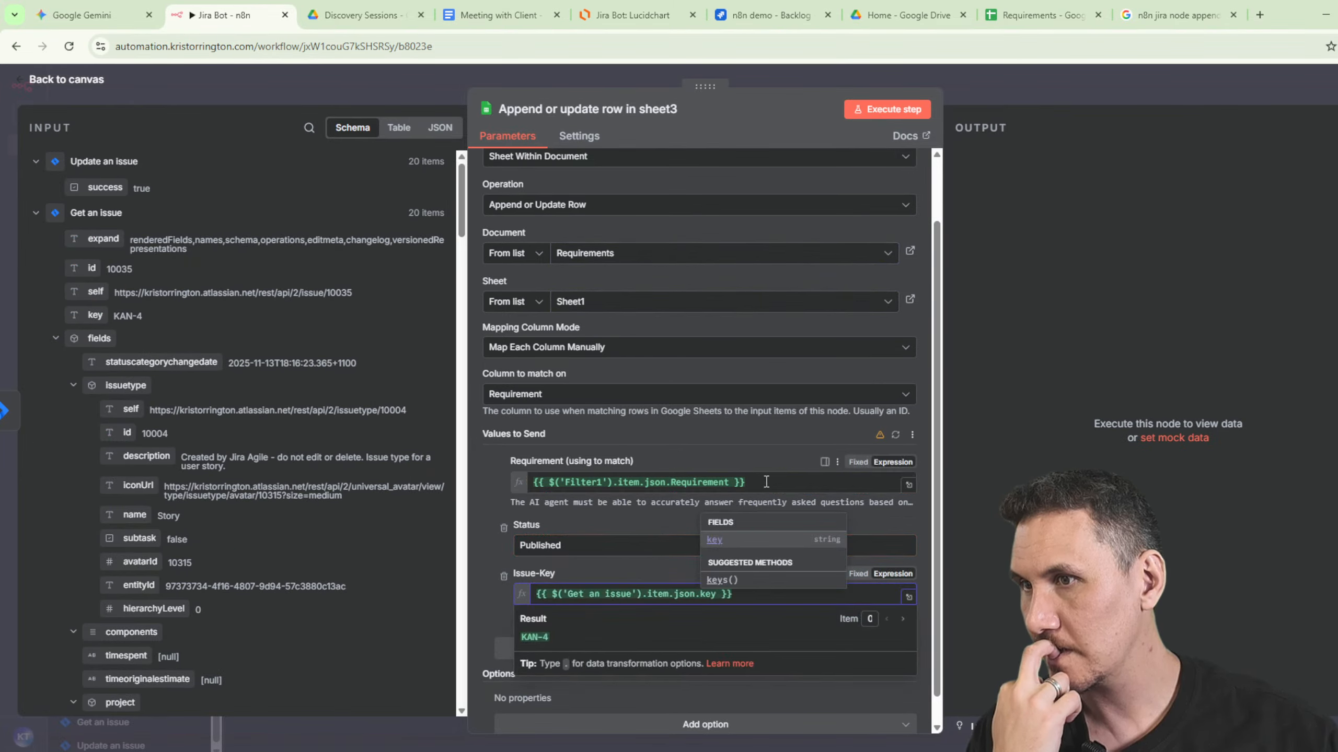
# Set the column to match on to Issue-Key and refresh the column list from the Requirements sheet.
pyautogui.click(628, 396)
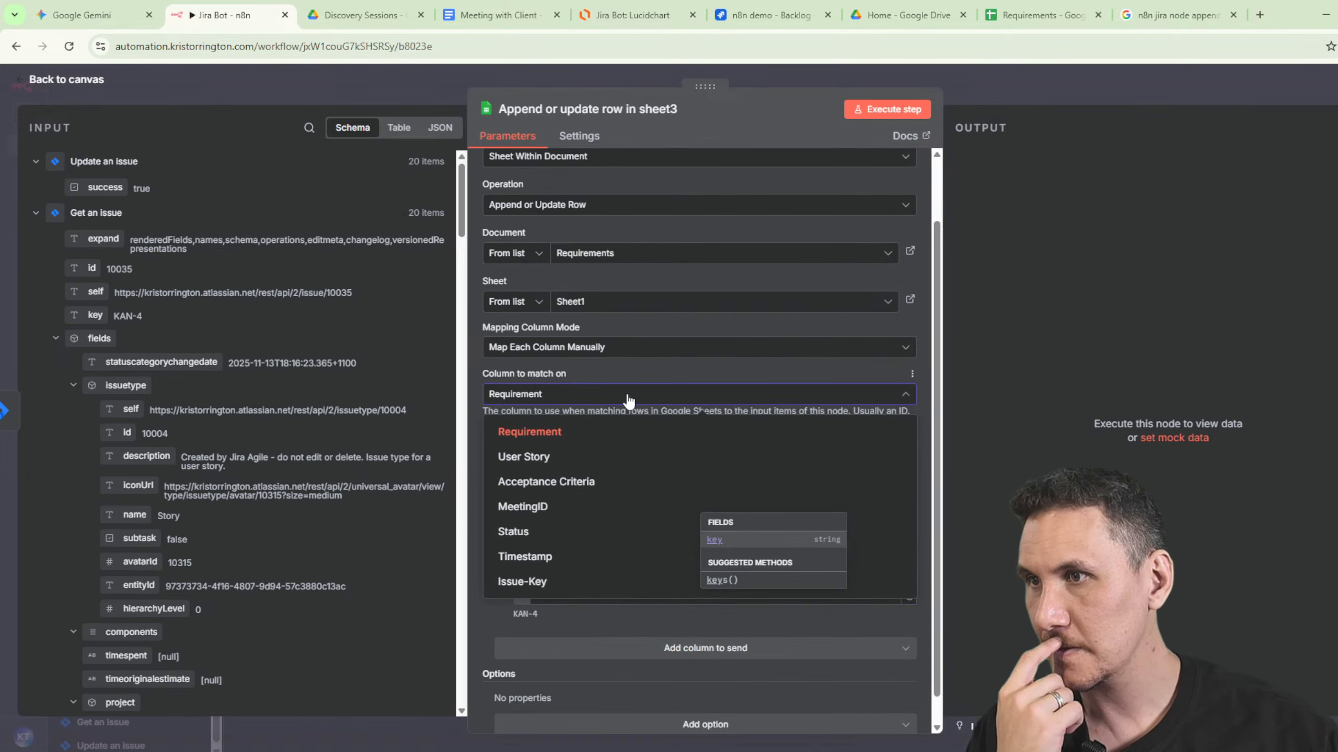
pyautogui.click(630, 396)
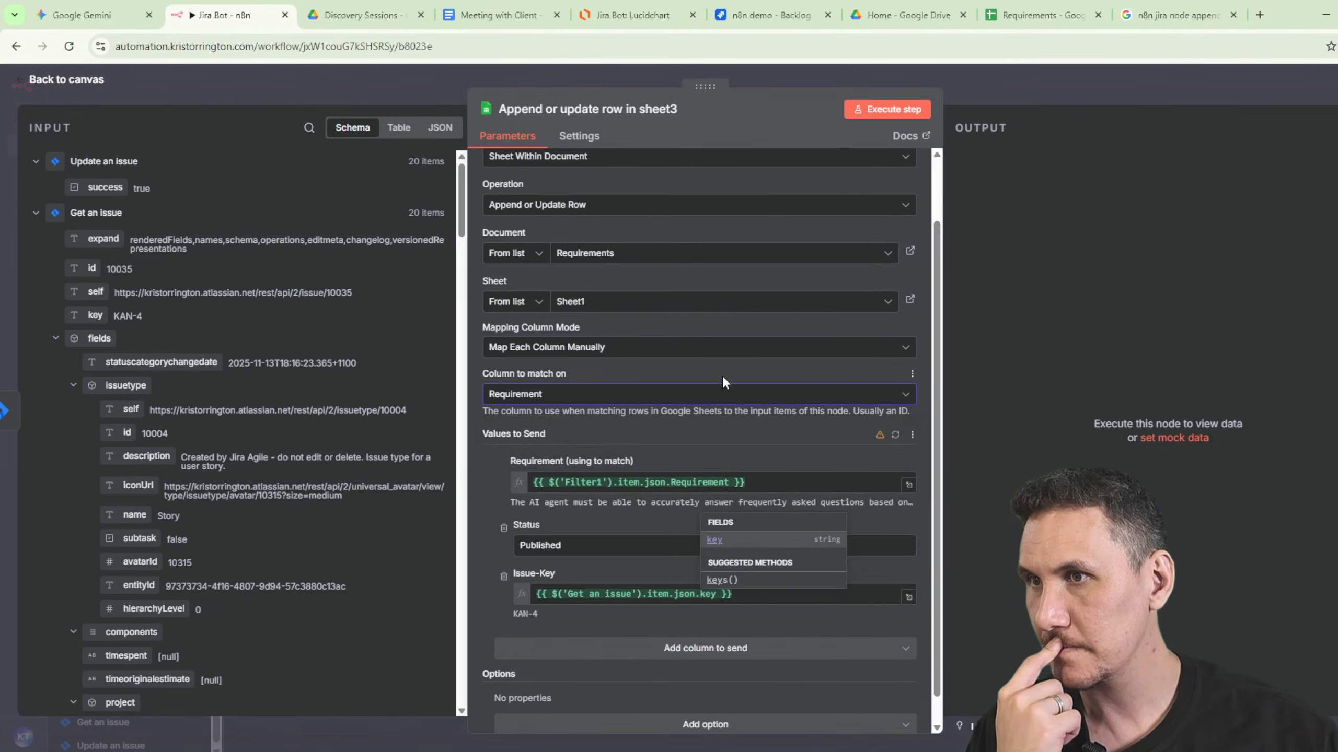
pyautogui.click(690, 392)
pyautogui.click(535, 581)
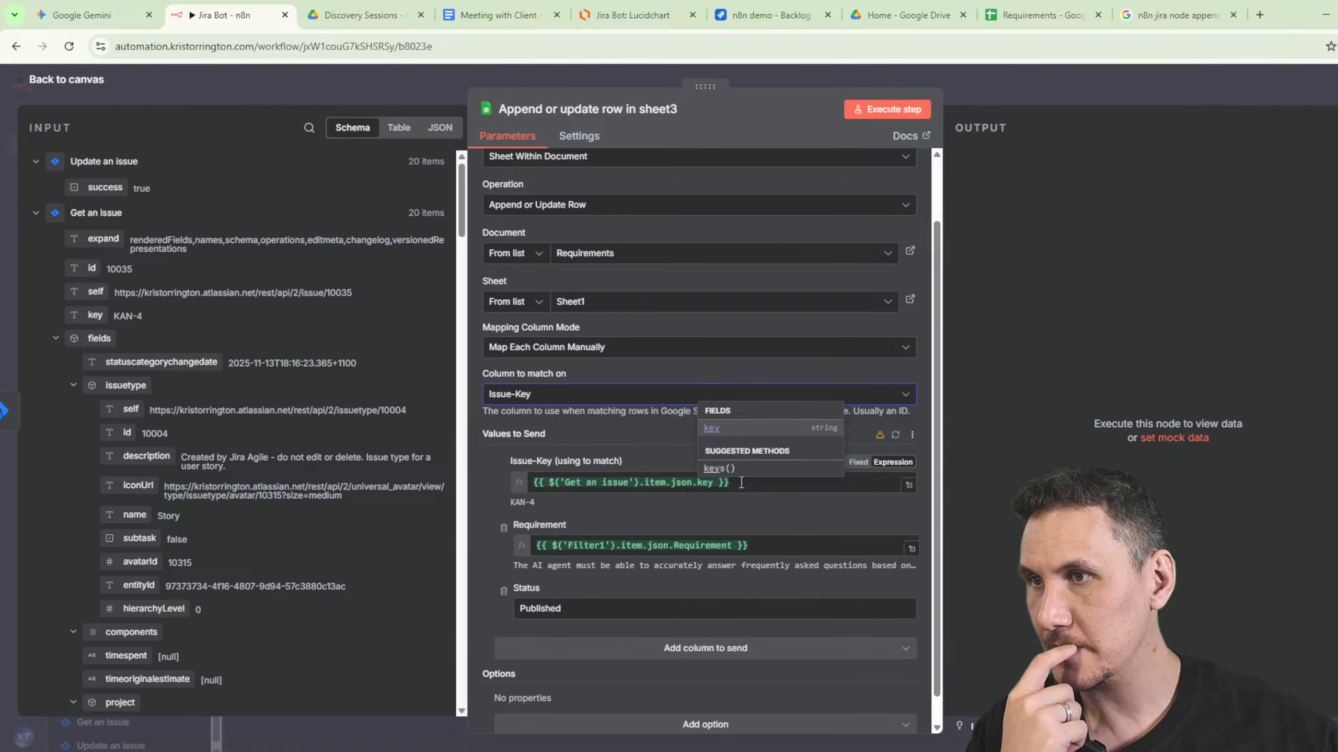
pyautogui.click(895, 435)
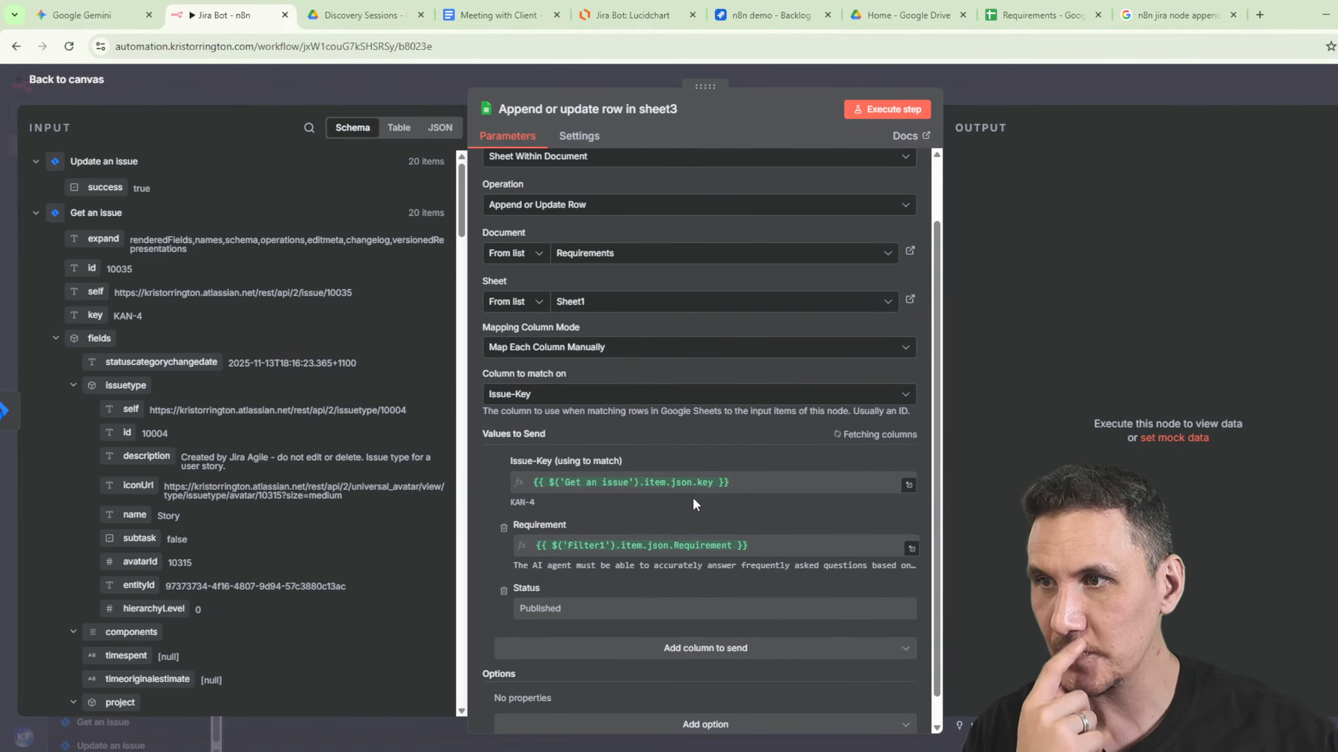
# Remove the Requirement, Status and Proposed Solution columns from the values to send, keeping only Issue-Key.
pyautogui.click(503, 527)
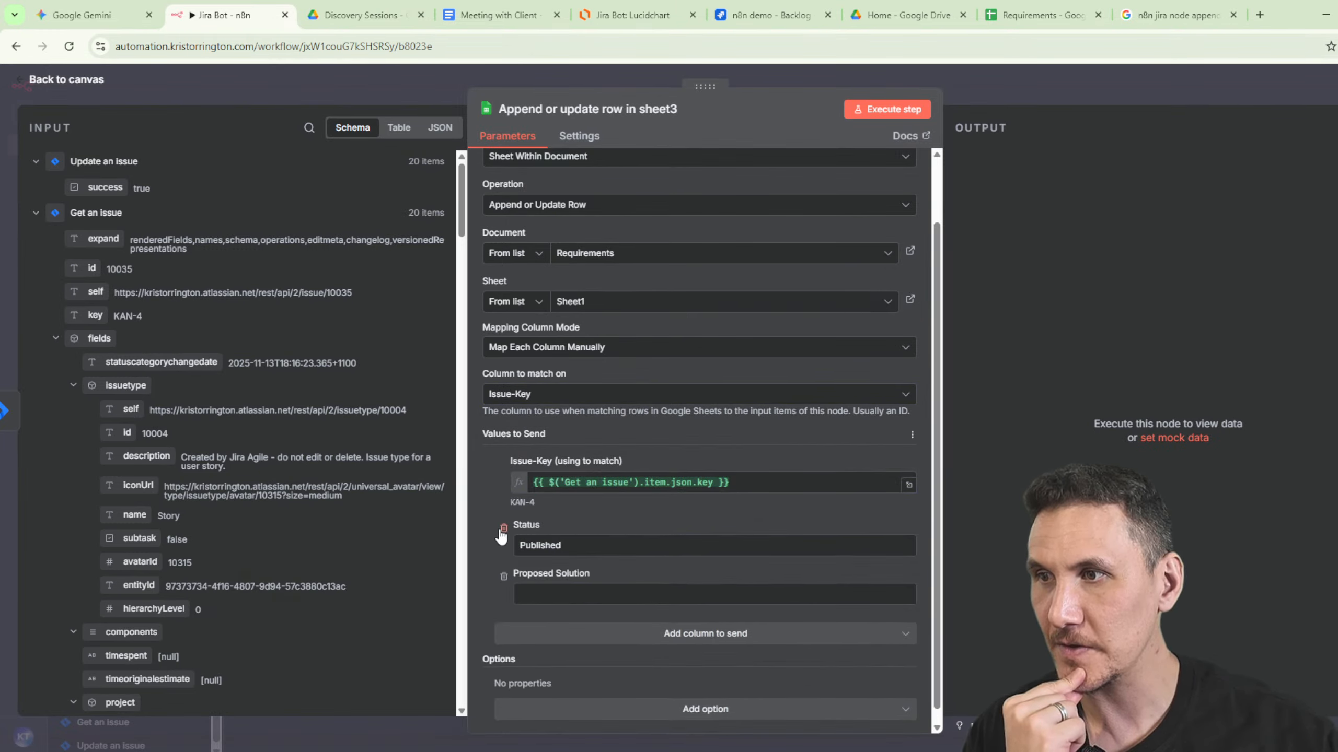
pyautogui.click(504, 527)
pyautogui.click(503, 563)
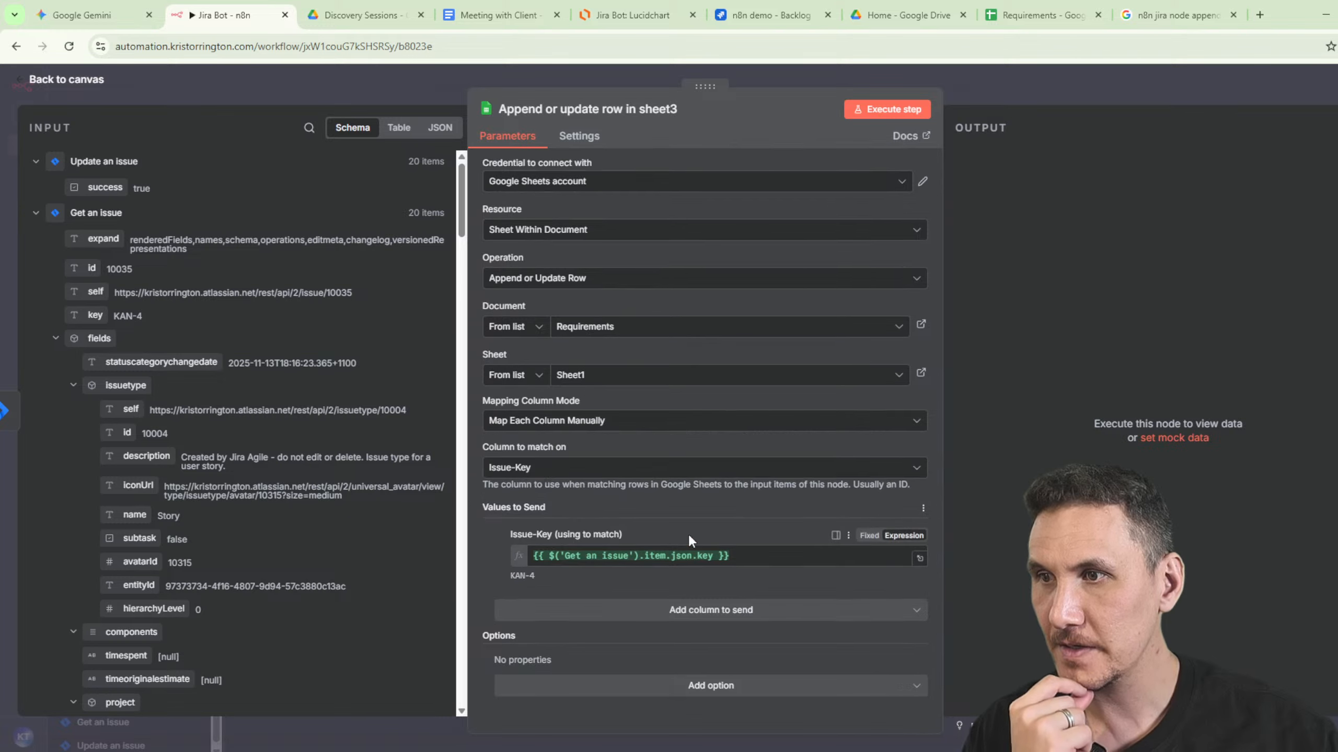
pyautogui.moveTo(746, 556); pyautogui.dragTo(499, 569)
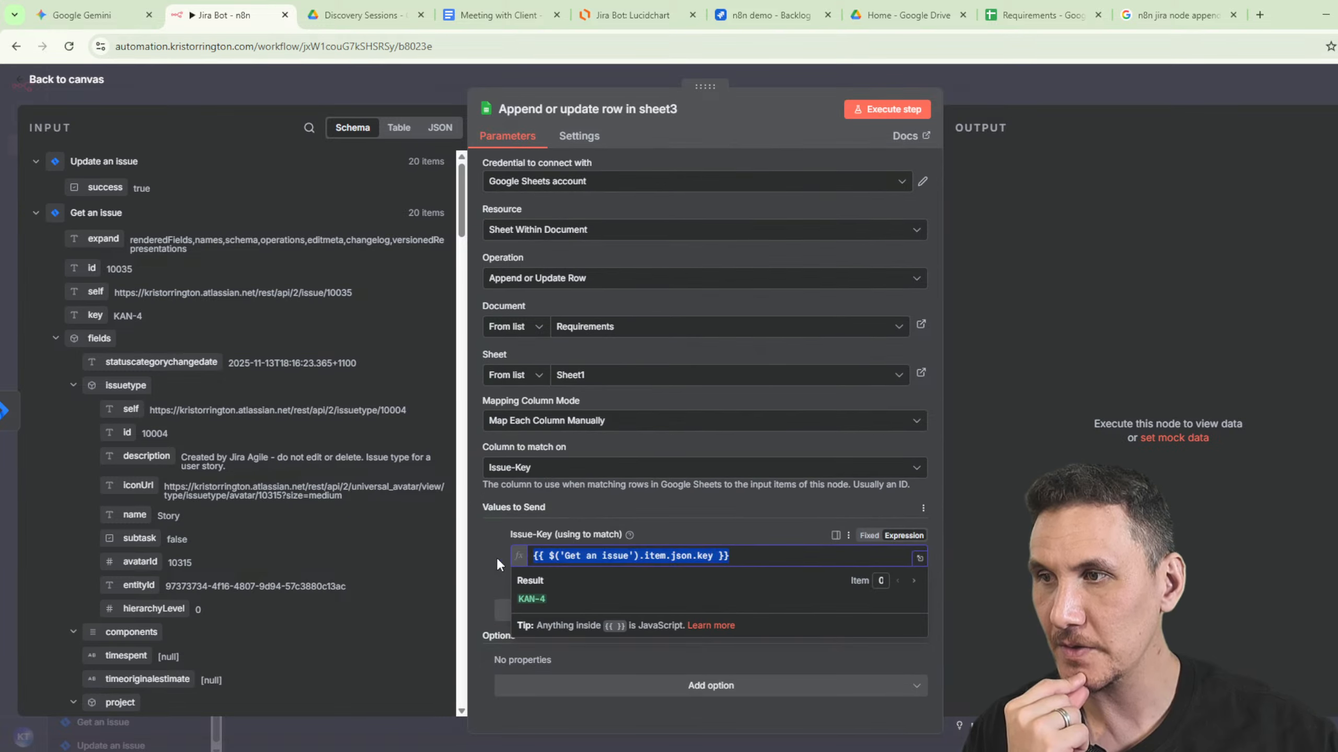
pyautogui.click(498, 565)
# Add the Proposed Solution column to the values to send and map it to the Solution Architect AI Agent's proposedSolution output.
pyautogui.click(732, 610)
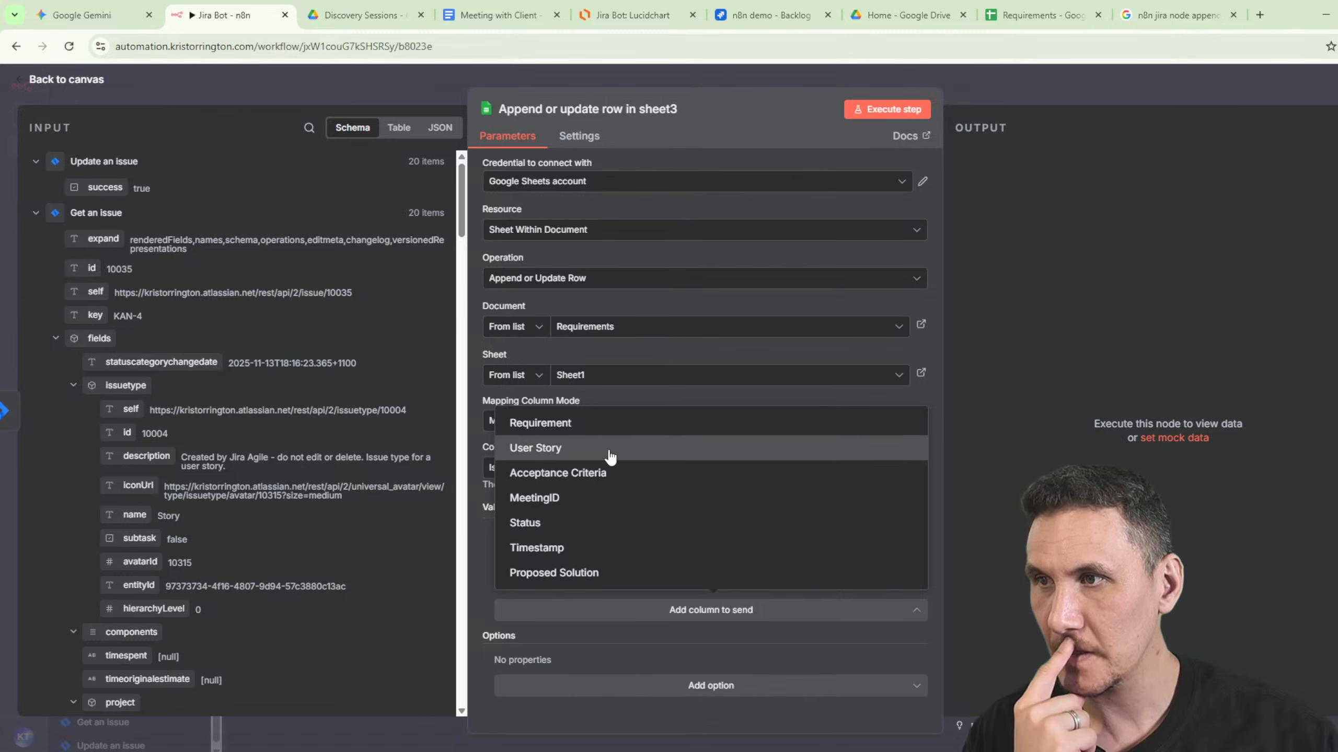
pyautogui.click(567, 573)
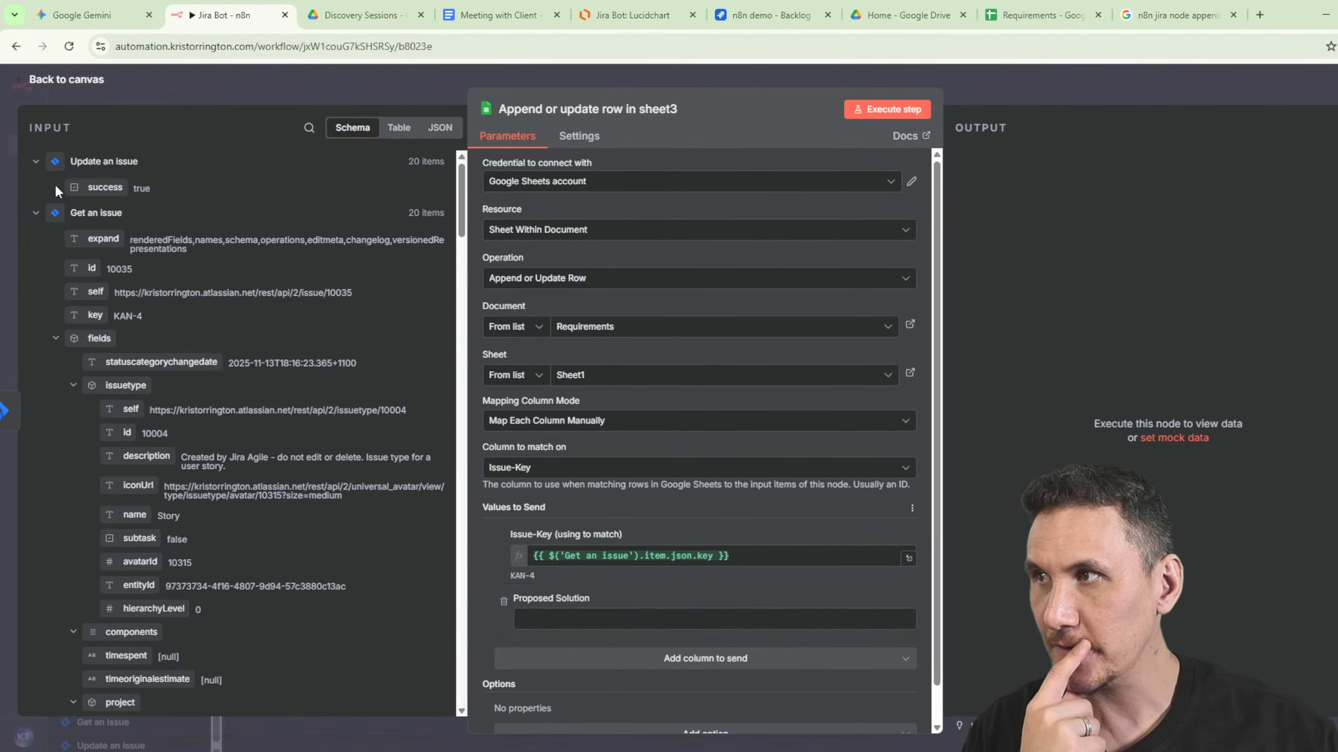
pyautogui.click(35, 213)
pyautogui.click(38, 169)
pyautogui.click(36, 217)
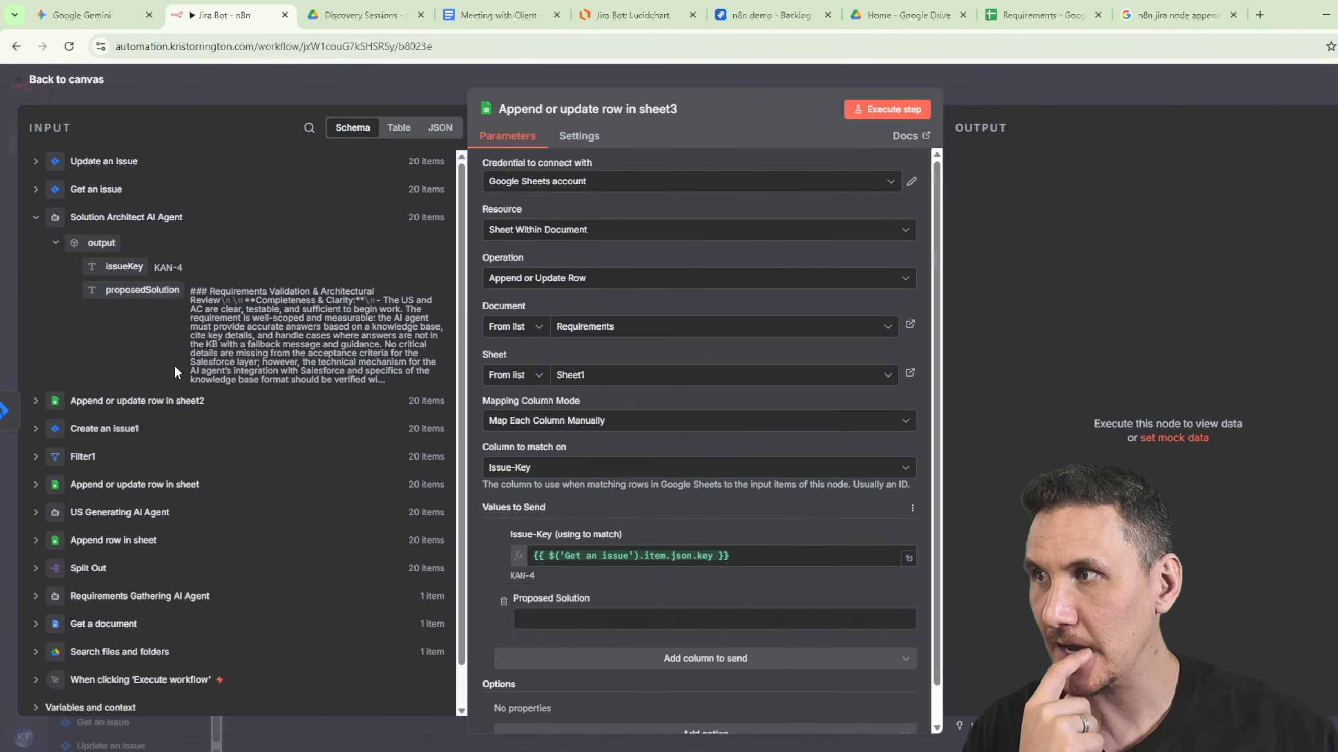
pyautogui.moveTo(134, 291); pyautogui.dragTo(632, 621)
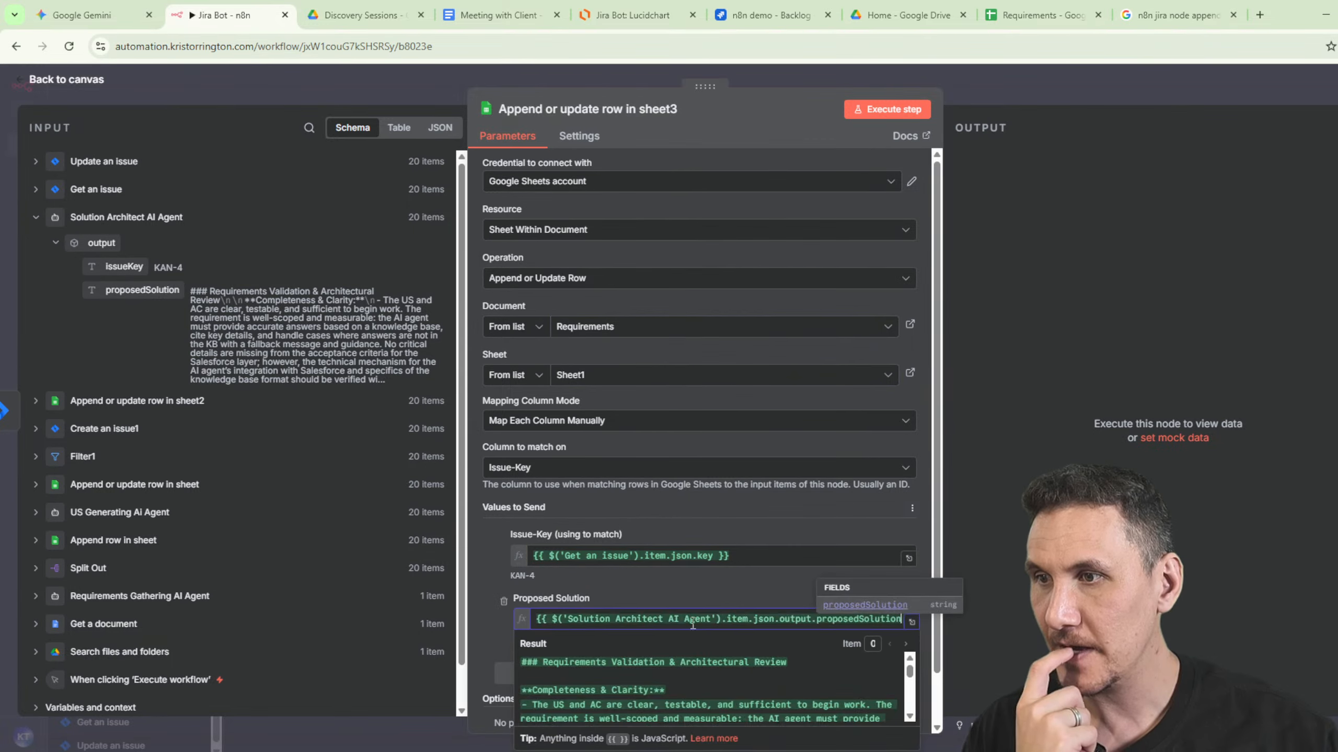
pyautogui.click(470, 561)
# Add the Status column to the values to send and set it to Ready For Development.
pyautogui.click(632, 618)
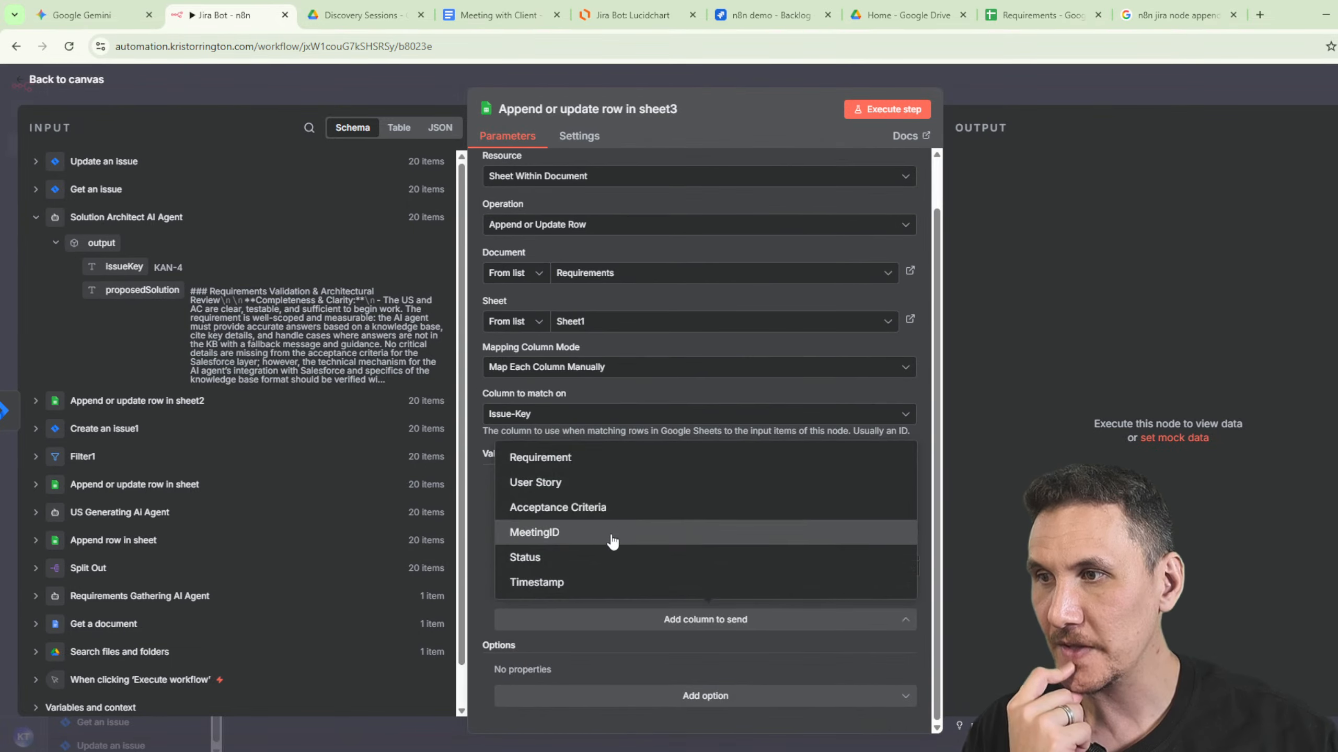
pyautogui.click(613, 559)
pyautogui.click(581, 567)
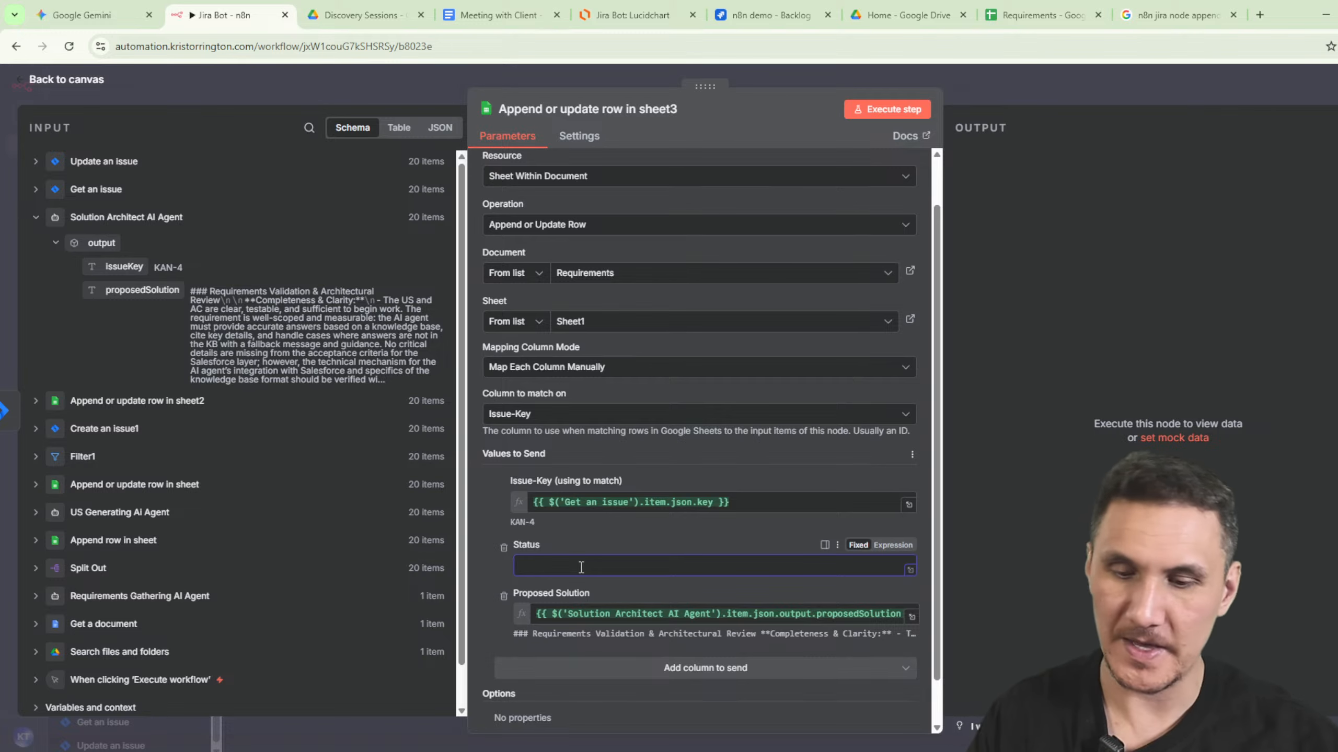
pyautogui.write('Ready For Development')
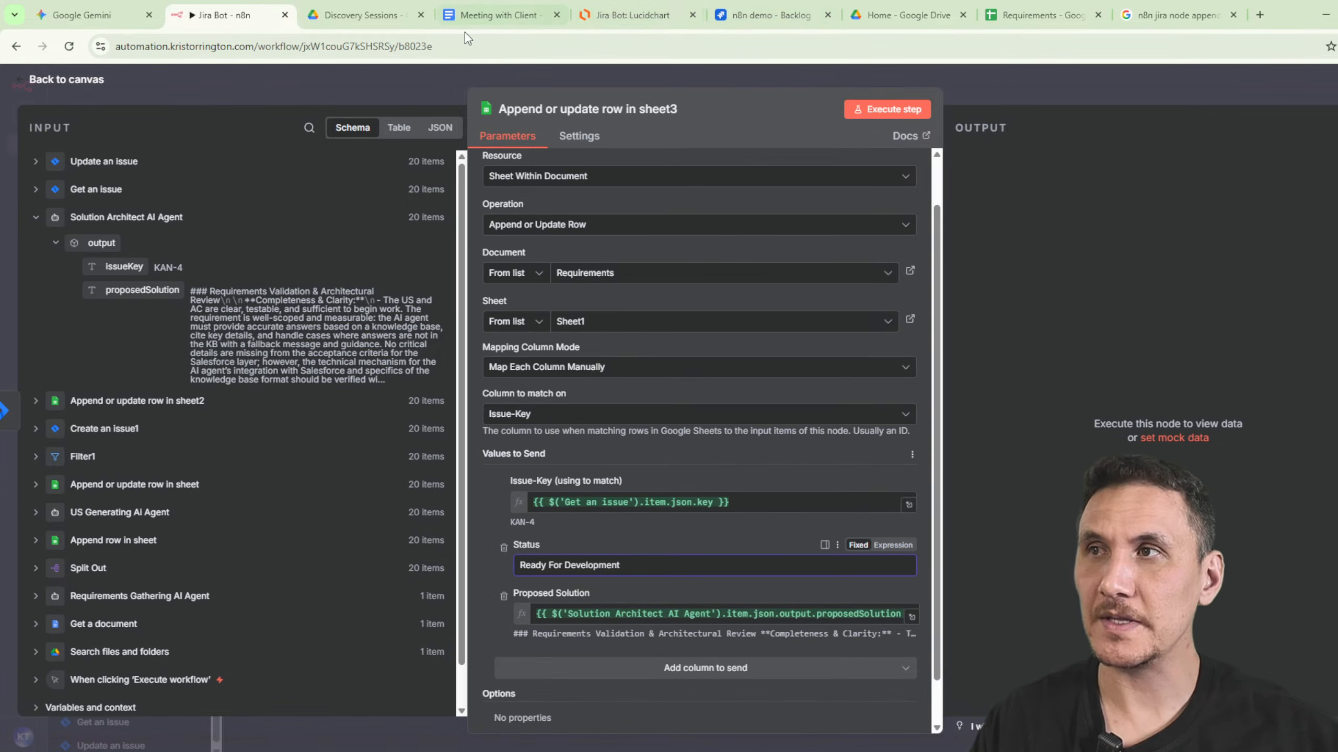
# Check which Status options the Requirements spreadsheet offers for the KAN-4 row and return to the n8n workflow.
pyautogui.click(1022, 17)
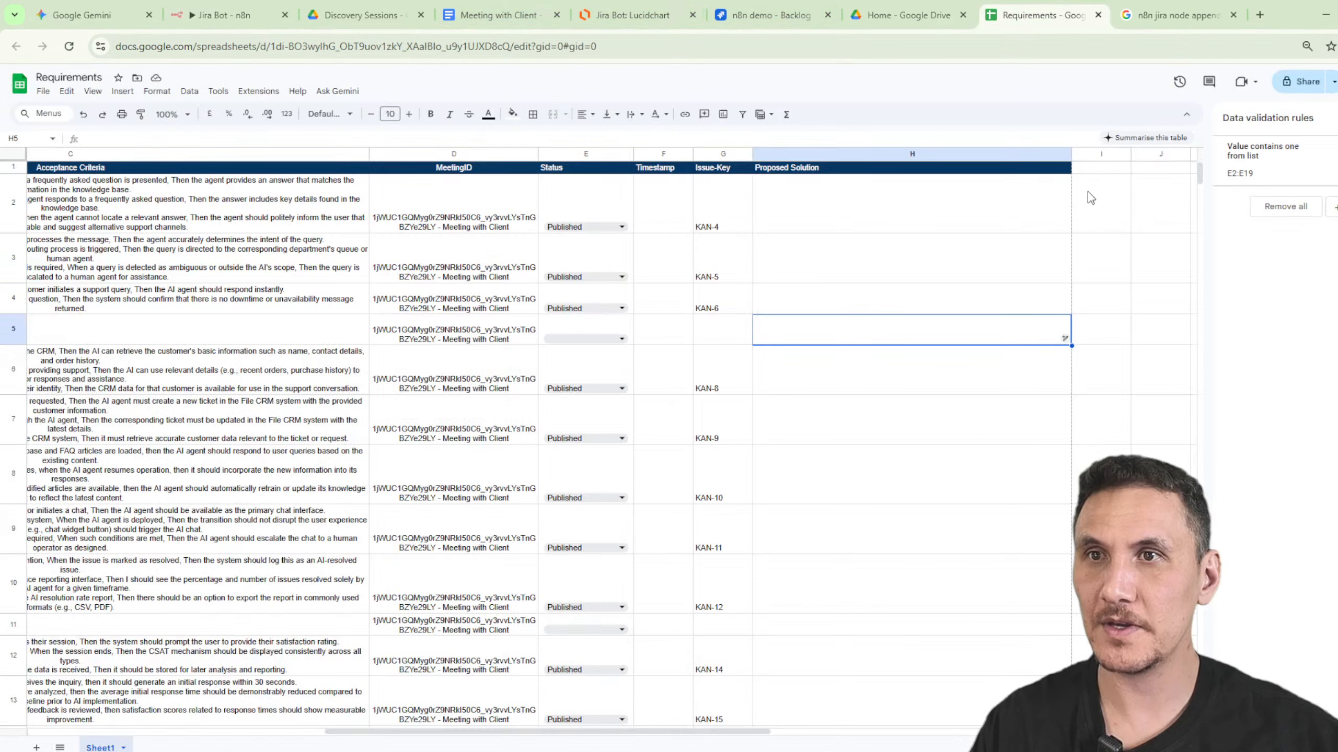
pyautogui.click(620, 227)
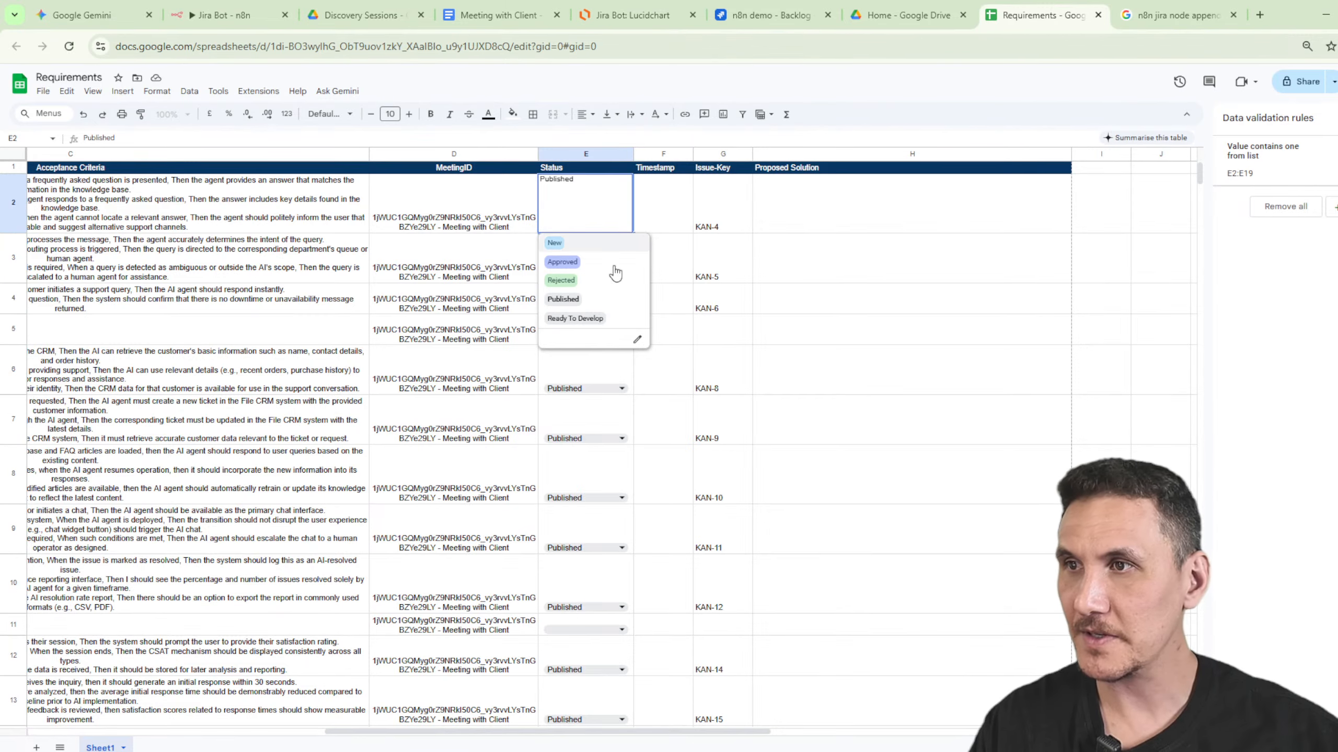
pyautogui.click(632, 14)
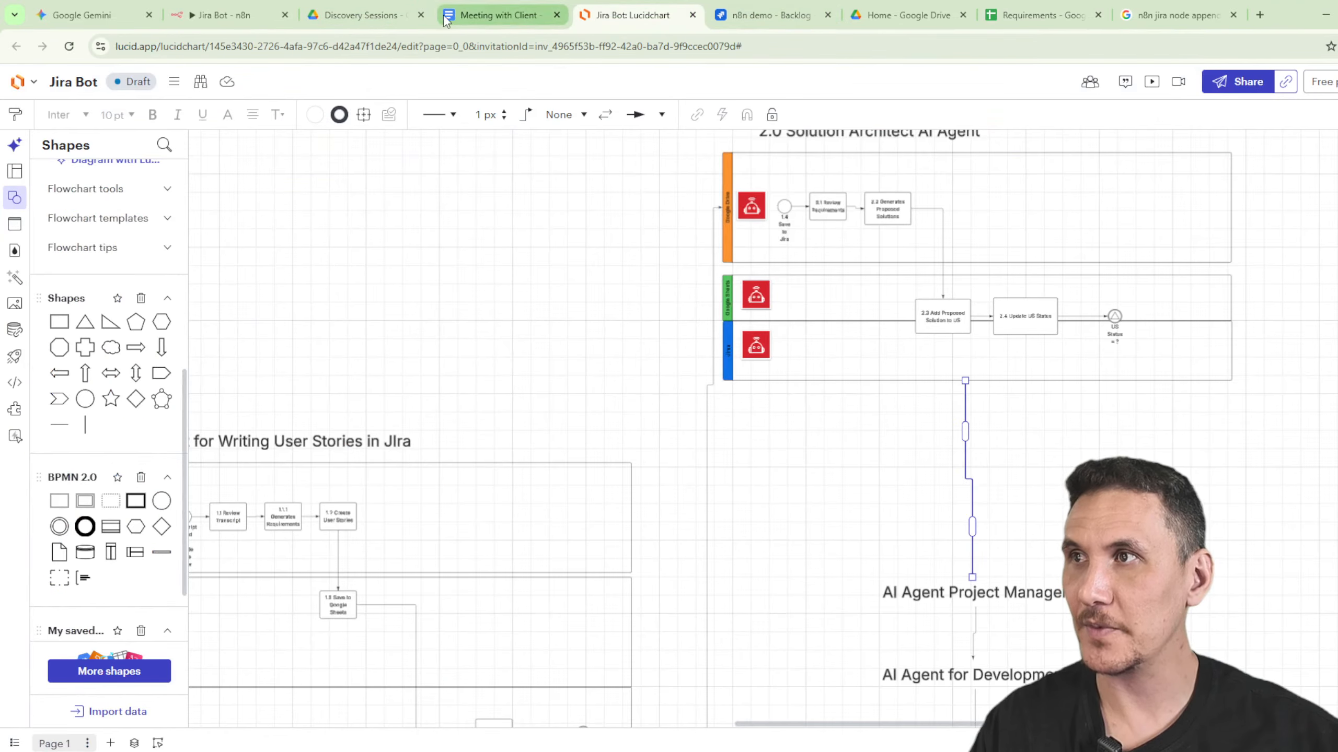
pyautogui.click(497, 14)
pyautogui.click(340, 21)
pyautogui.click(221, 15)
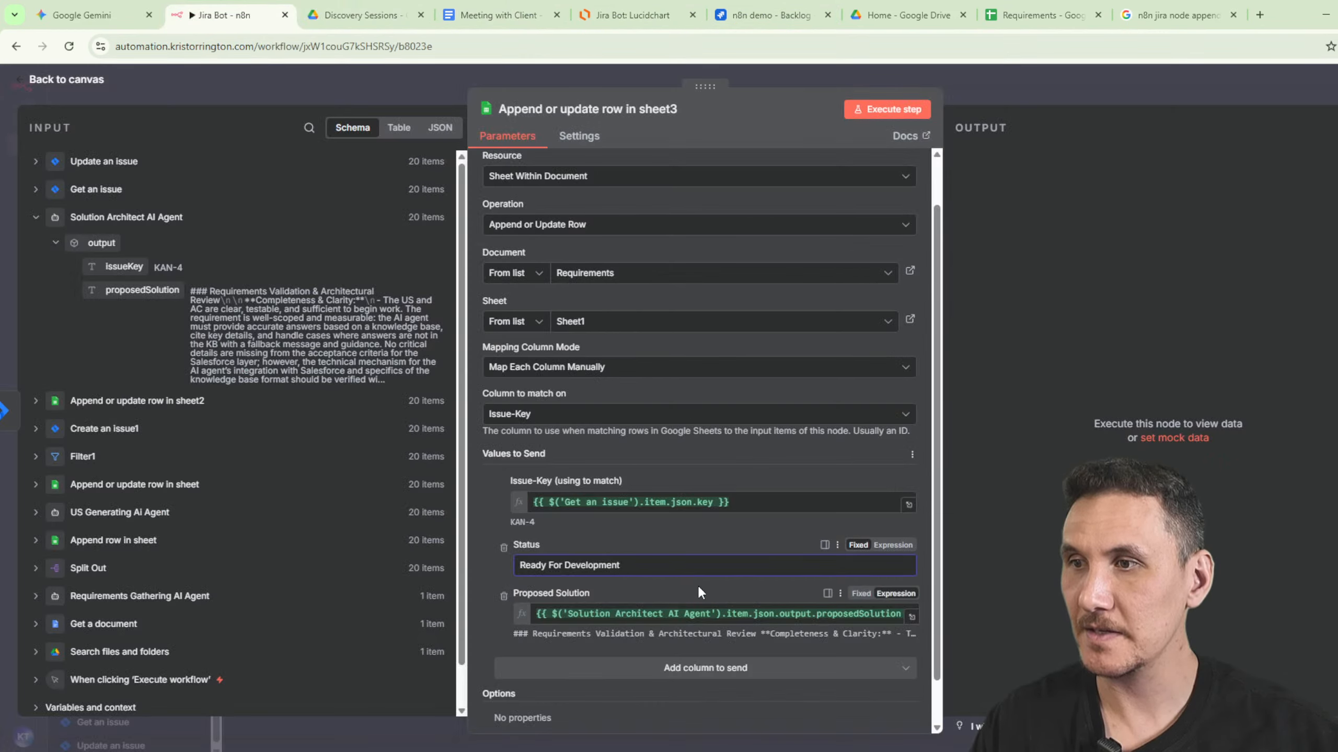
# Shorten the ending of the Ready For Development status and execute the Append or update row in sheet3 node on its own.
pyautogui.press('BackSpace')
pyautogui.press('BackSpace')
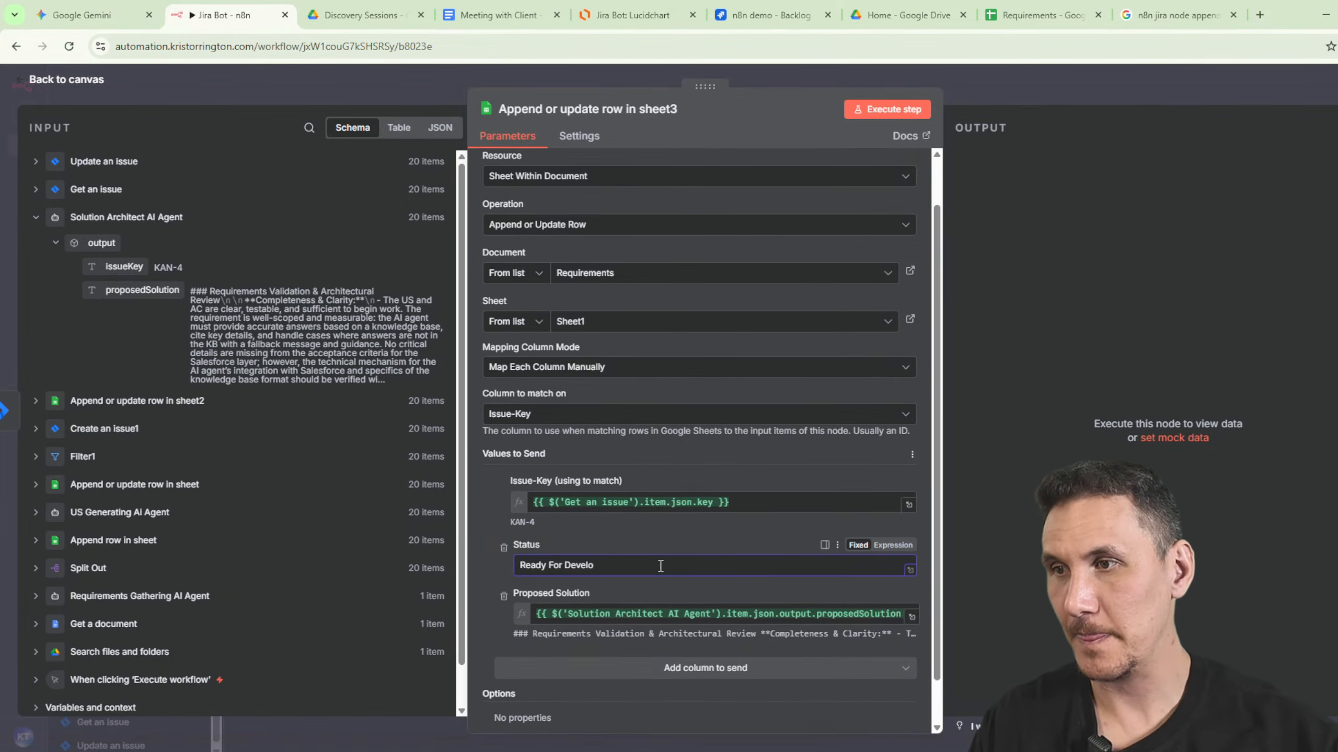
pyautogui.press('Escape')
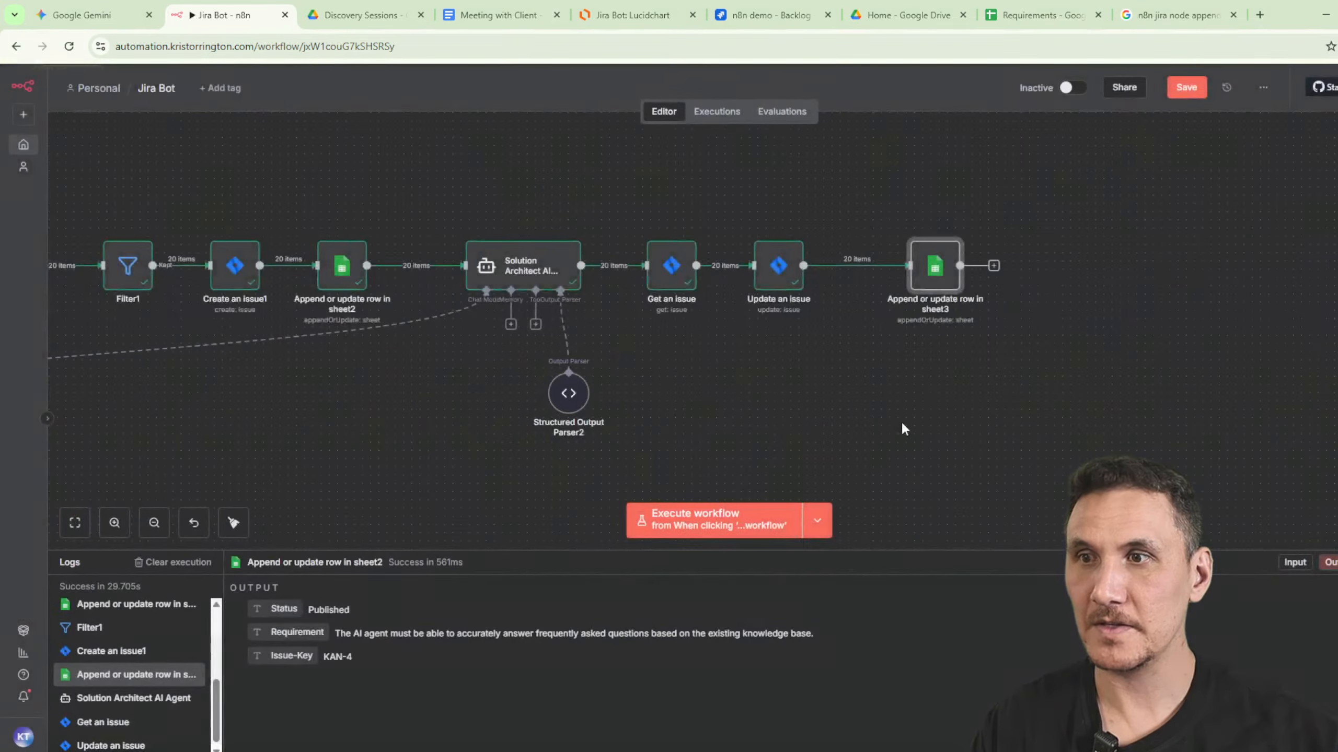
pyautogui.click(923, 282)
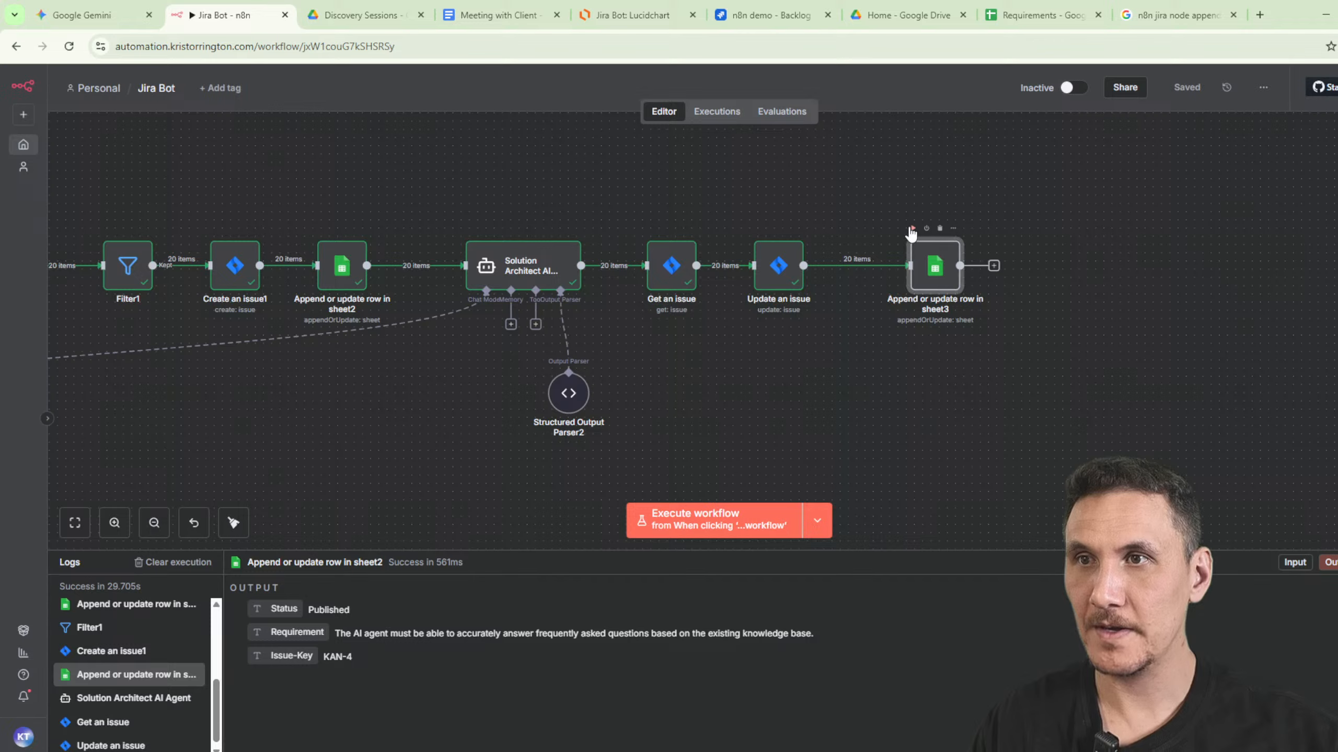
pyautogui.click(912, 231)
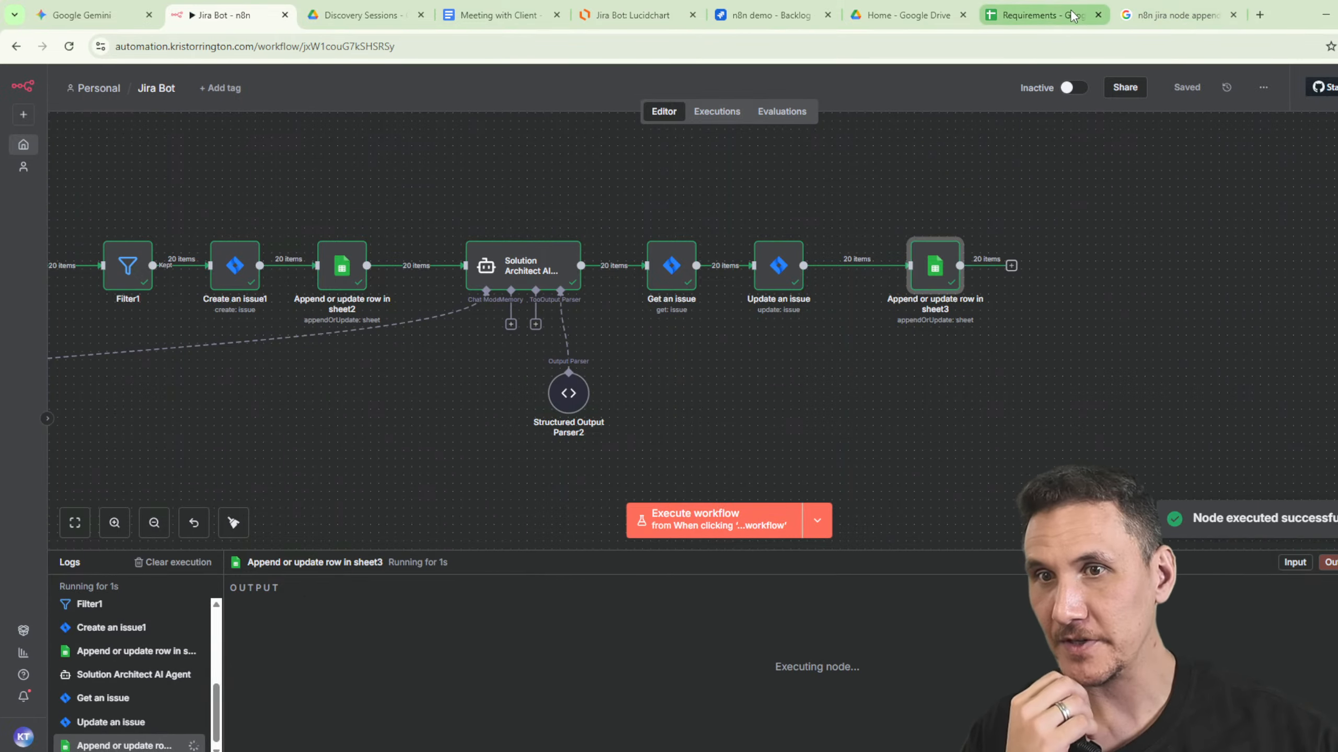
# Switch to the Requirements spreadsheet and widen the Proposed Solution column.
pyautogui.click(1043, 14)
pyautogui.click(1058, 436)
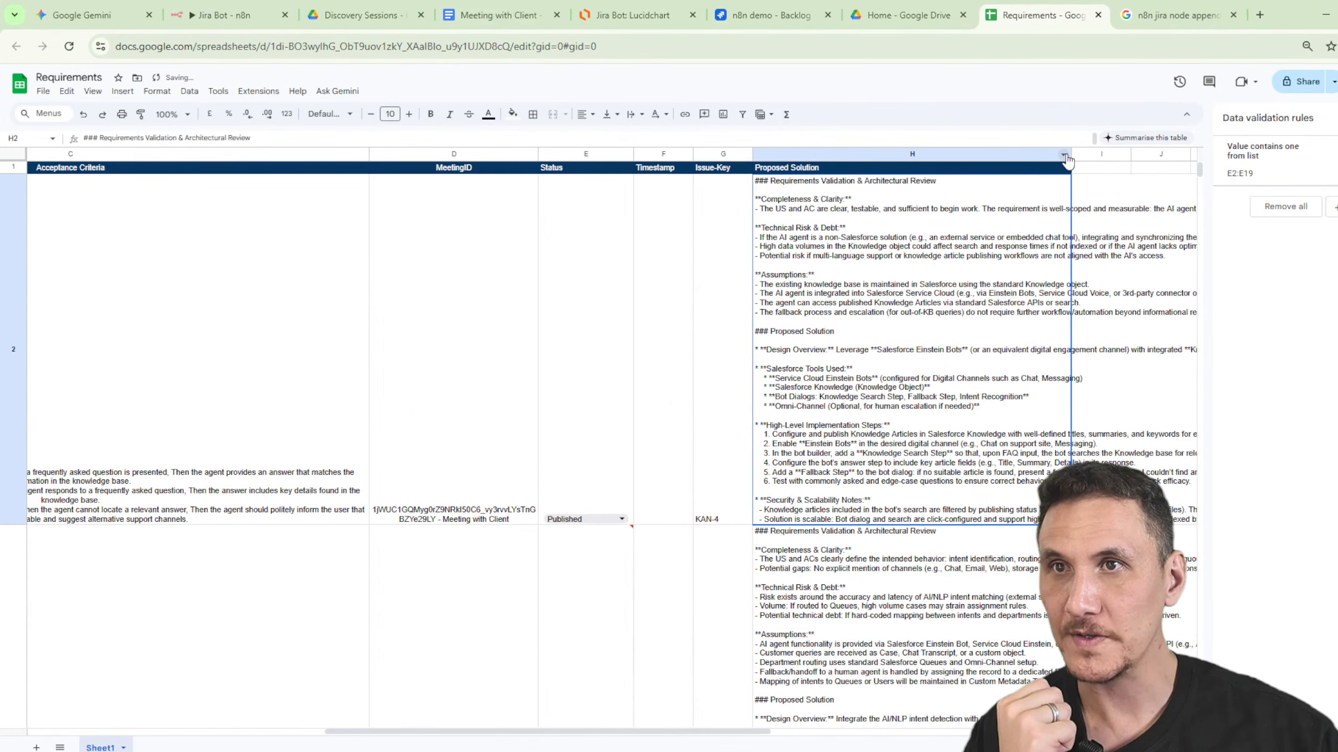
pyautogui.moveTo(1071, 154); pyautogui.dragTo(1183, 154)
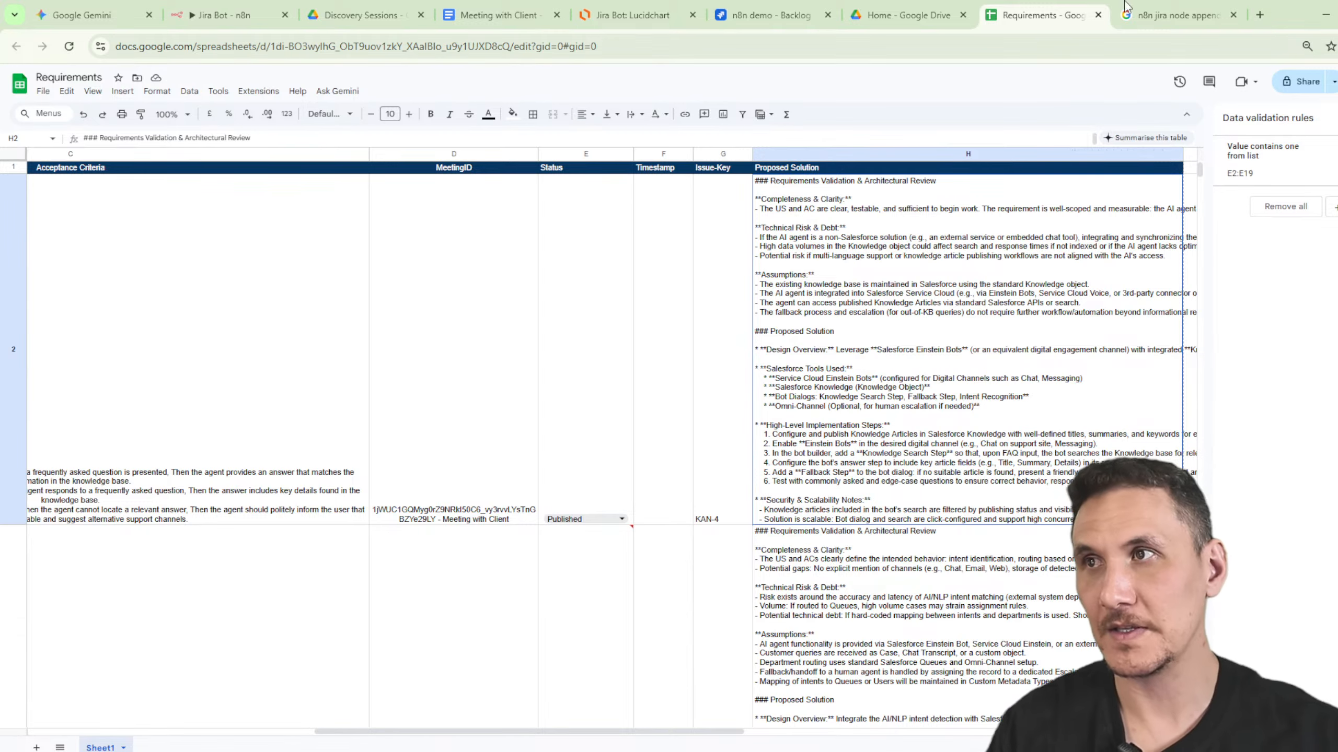
# Reload the Jira backlog of the n8n demo space and review the issue statuses and the full description of KAN-4.
pyautogui.click(725, 19)
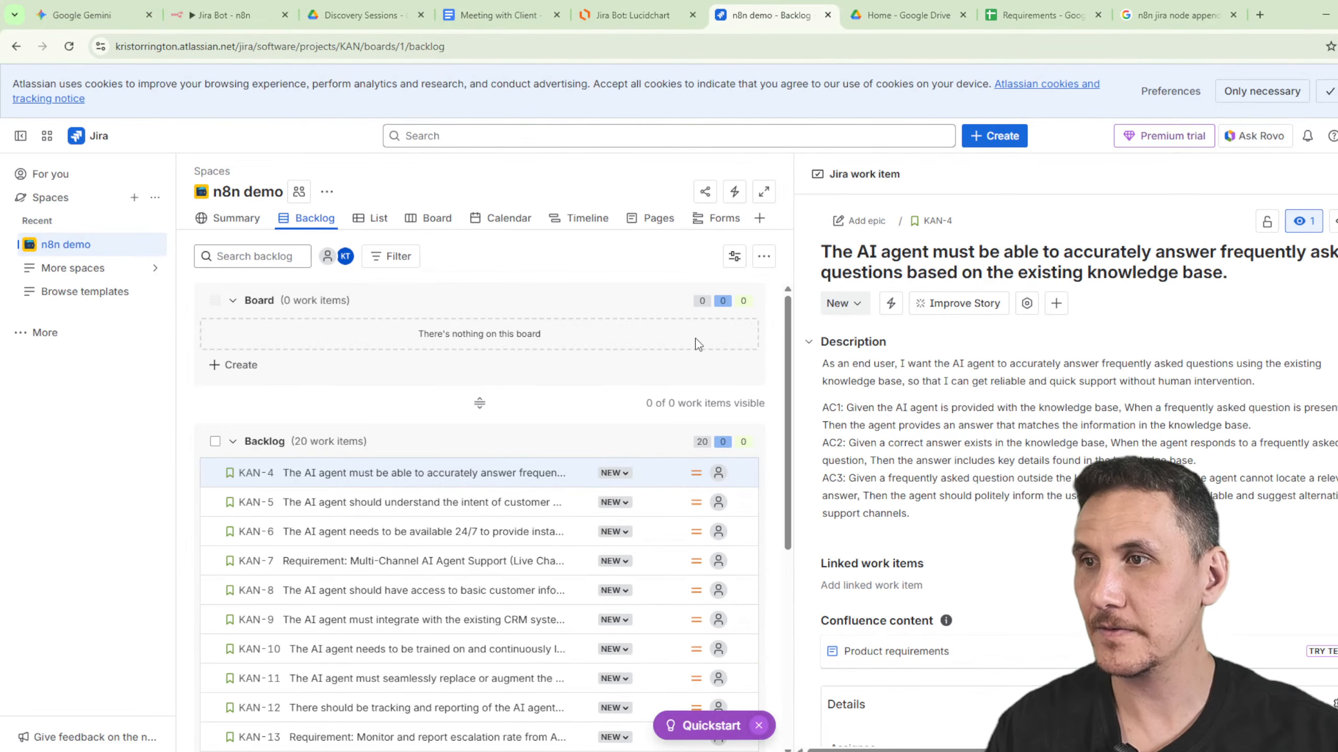
pyautogui.click(338, 54)
pyautogui.press('Return')
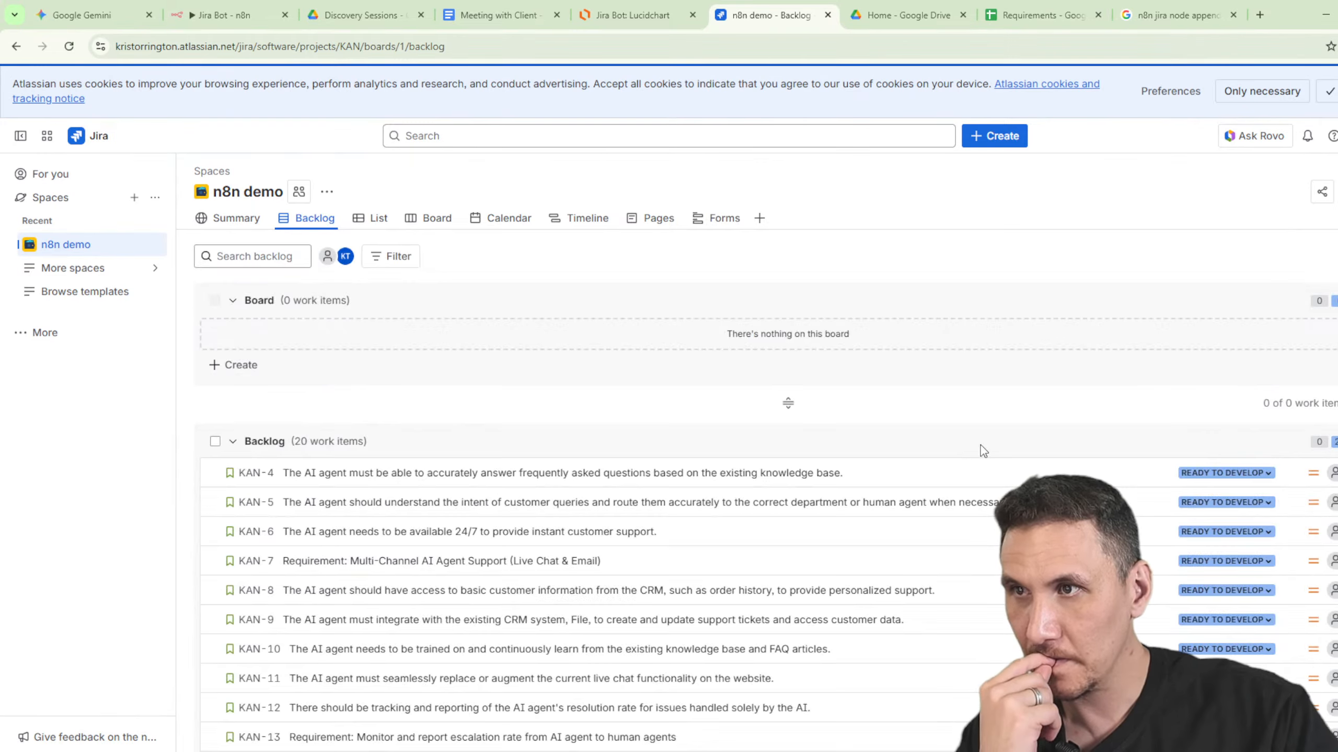
pyautogui.scroll(-1, 975, 419)
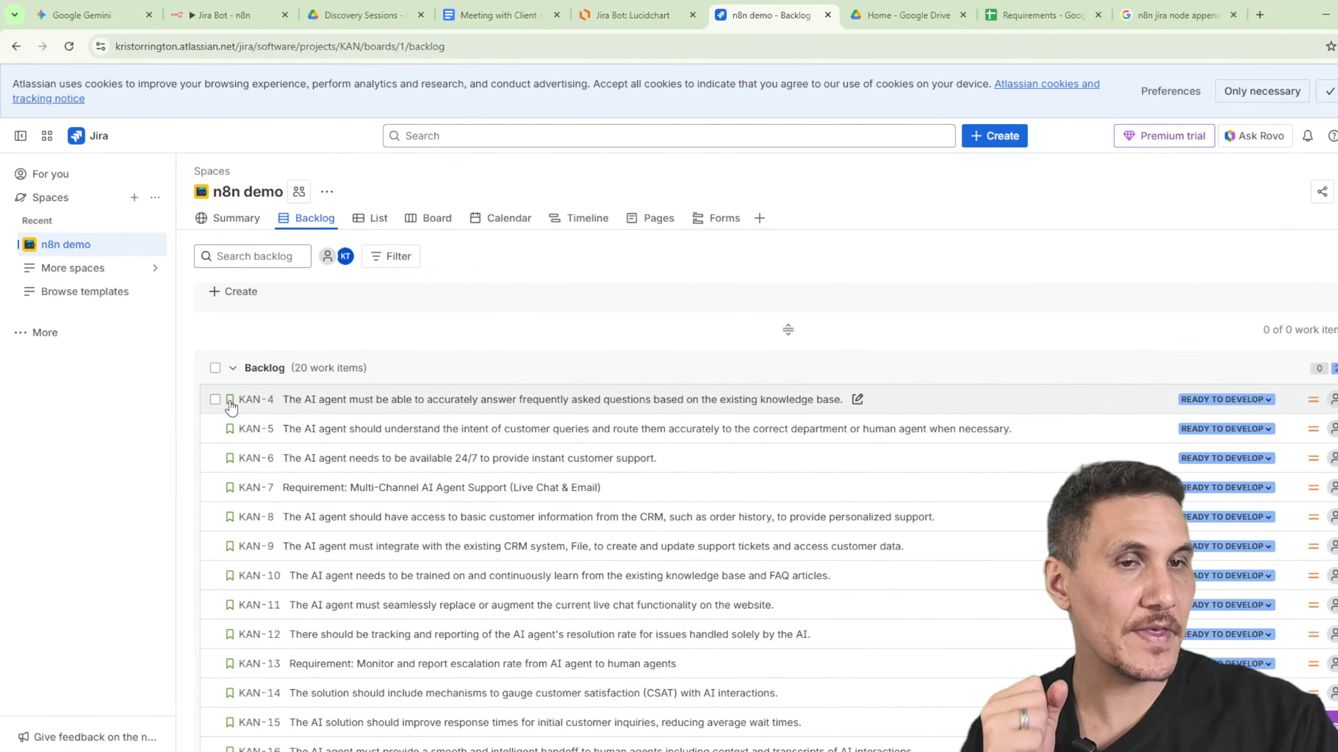
pyautogui.click(287, 398)
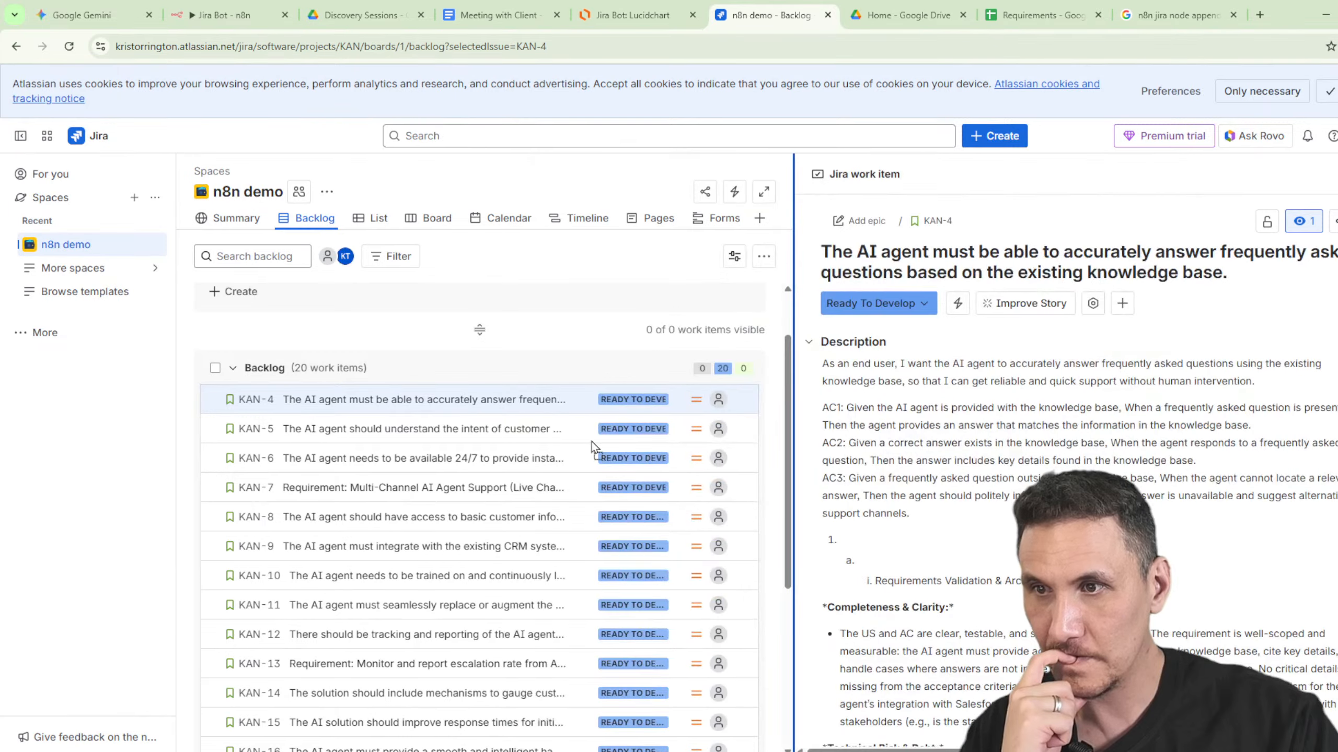
pyautogui.scroll(-2, 933, 506)
pyautogui.scroll(-8, 1075, 472)
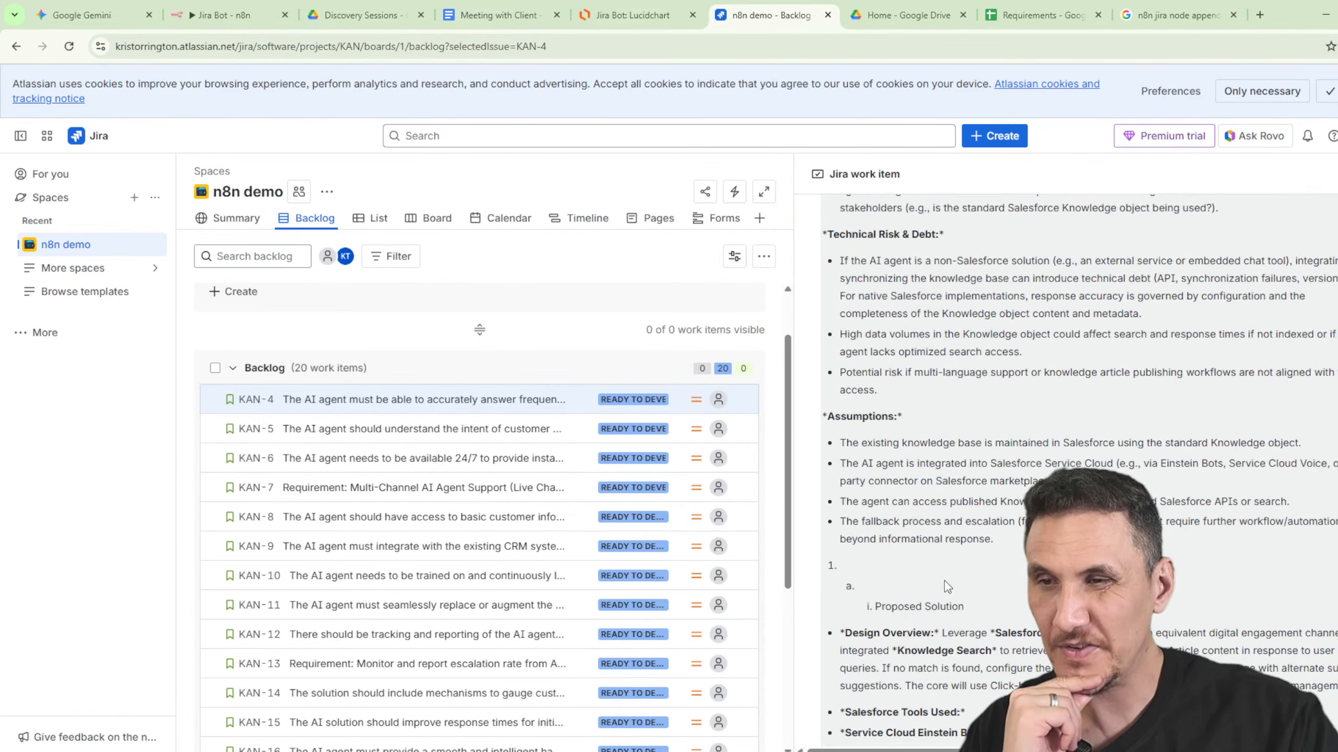
pyautogui.scroll(-7, 946, 586)
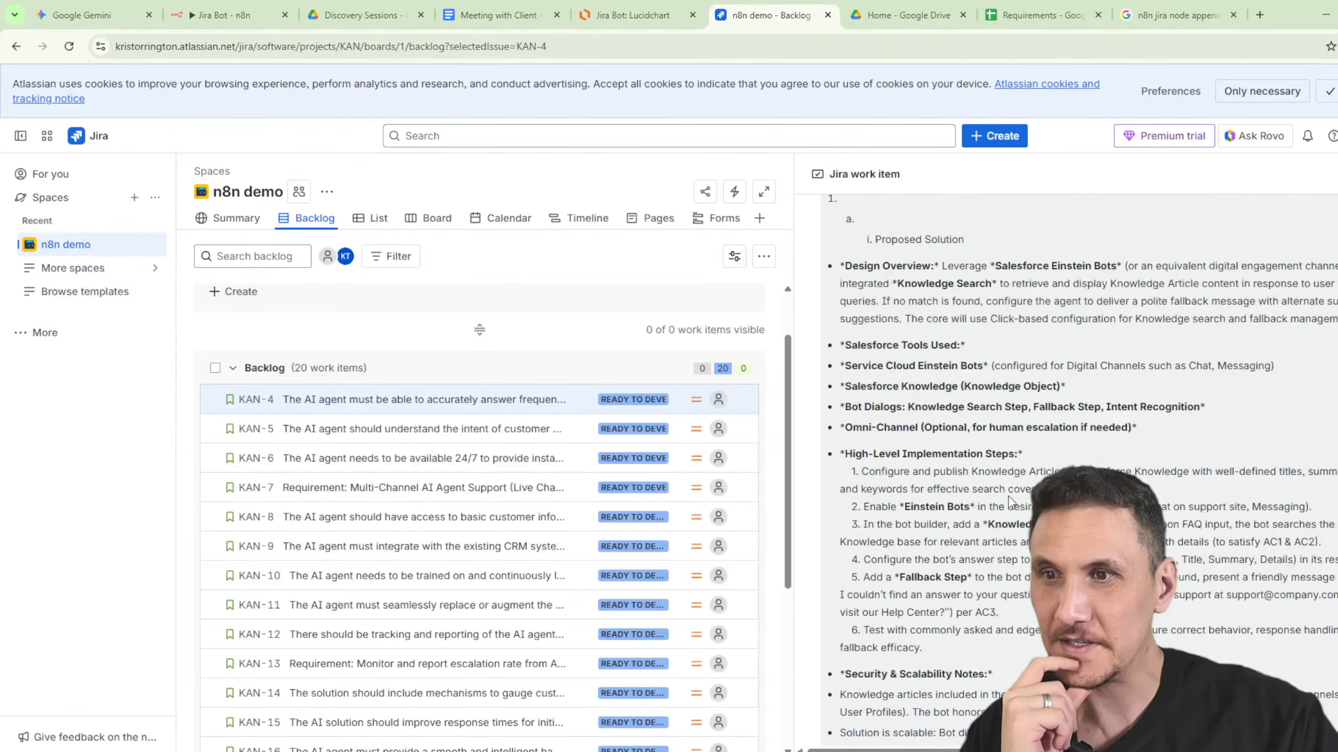
# Review the full KAN-4 description, from the acceptance criteria through the Proposed Solution to the Security & Scalability Notes.
pyautogui.scroll(-4, 1010, 500)
pyautogui.scroll(7, 1233, 559)
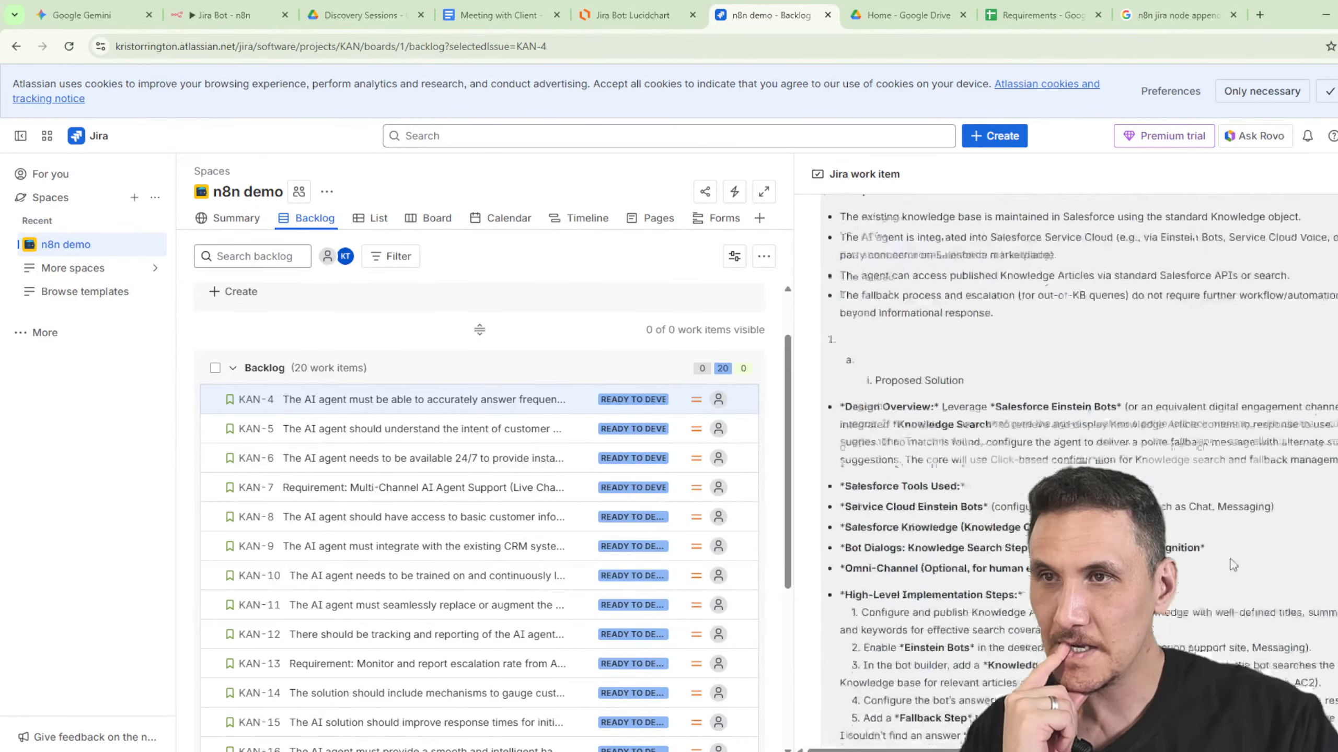
pyautogui.scroll(10, 1230, 558)
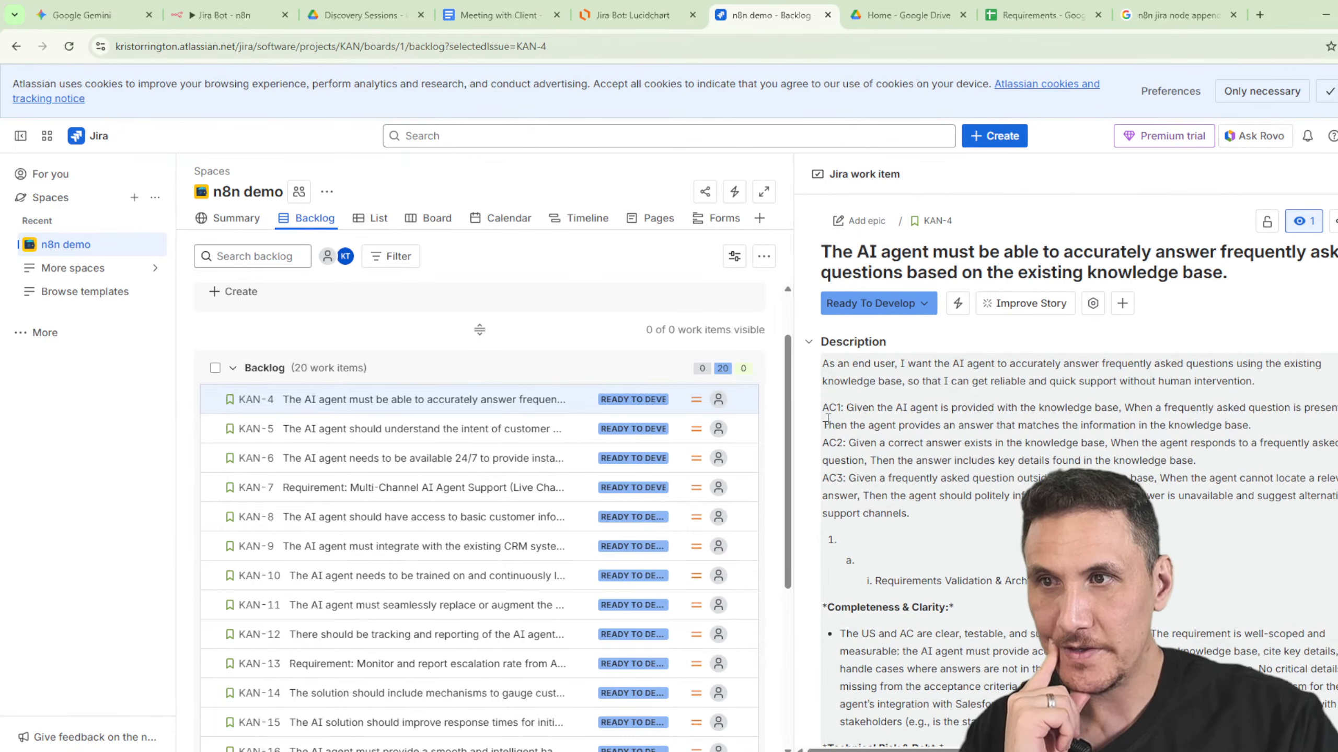
pyautogui.scroll(-1, 895, 501)
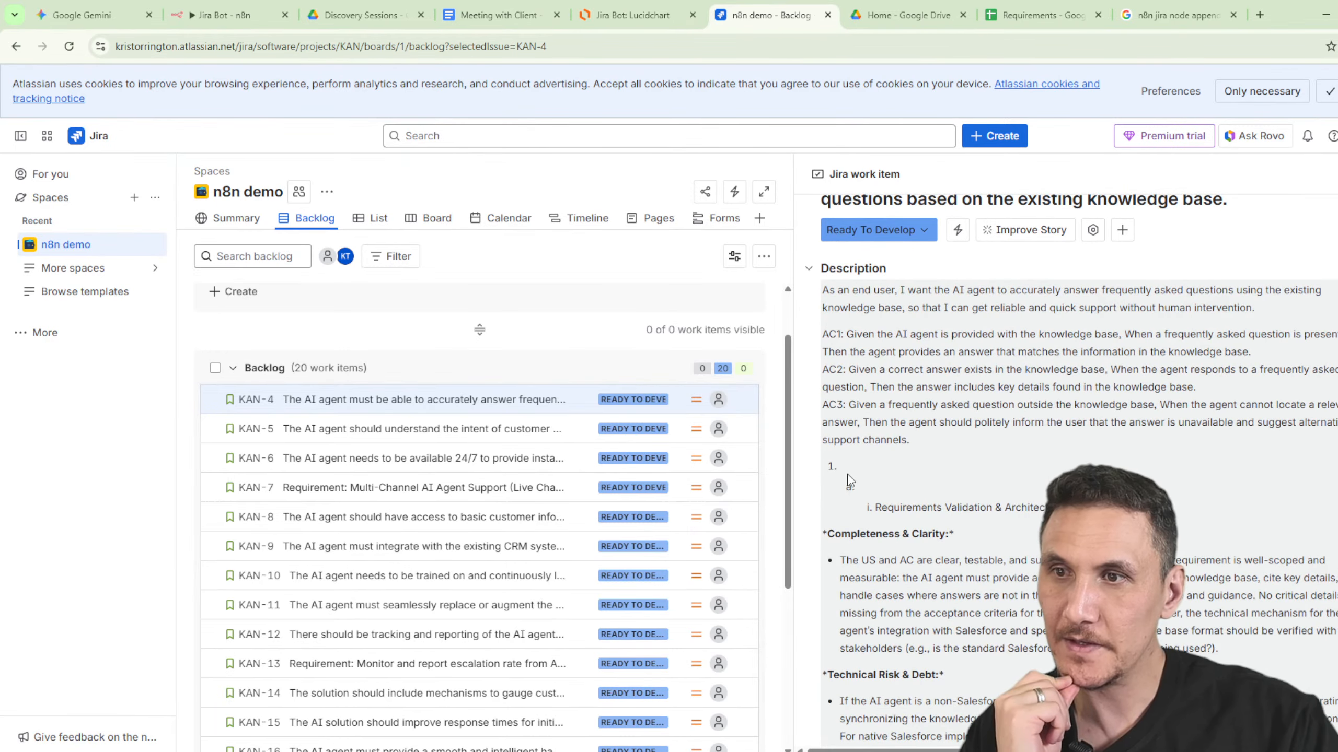
pyautogui.scroll(-1, 846, 475)
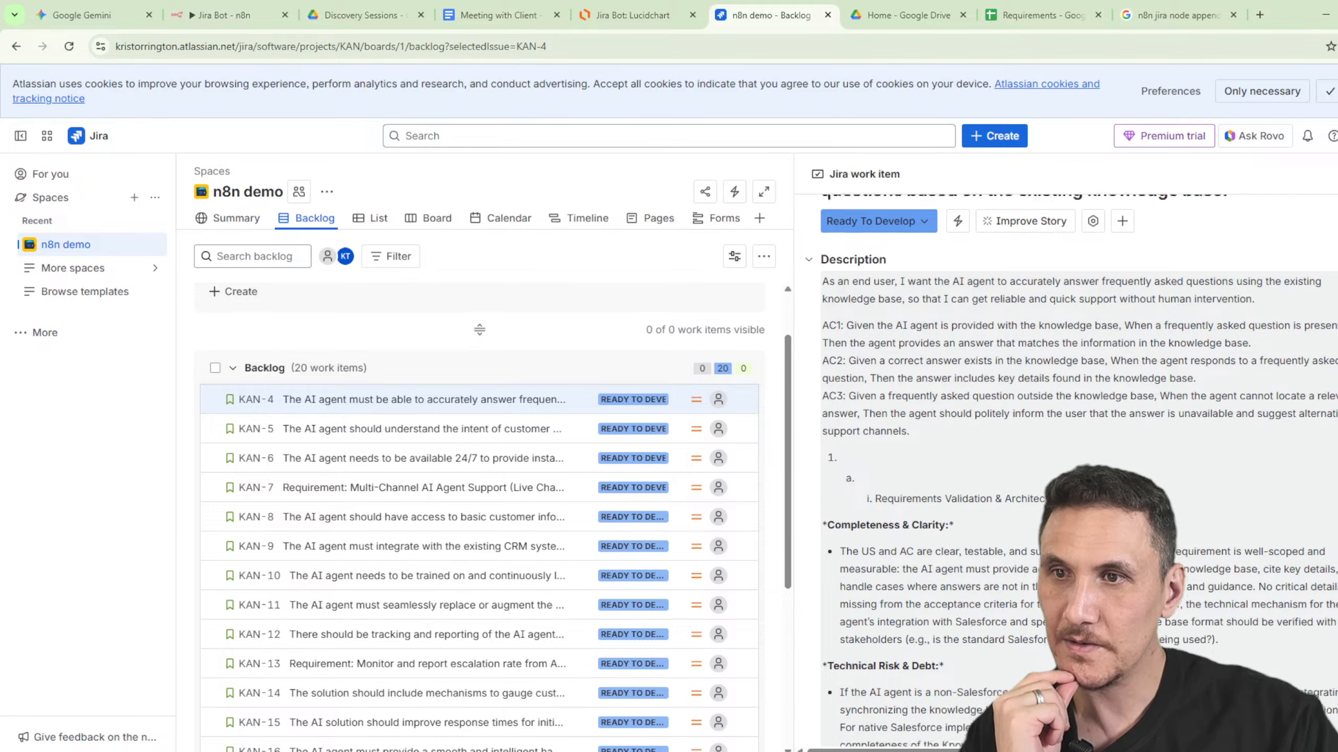
pyautogui.scroll(-8, 965, 493)
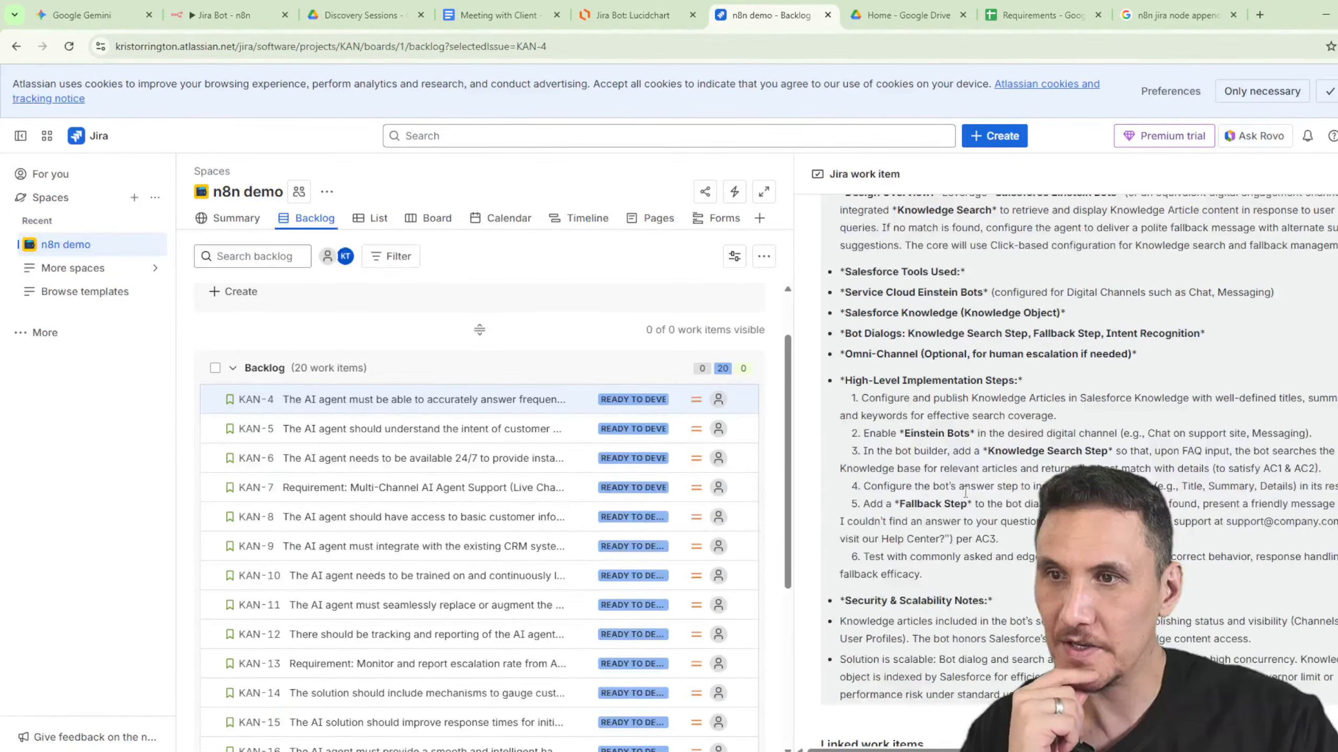
pyautogui.scroll(-3, 965, 493)
# Open KAN-5 and KAN-6 from the backlog and review the architectural review and proposed solution in each description.
pyautogui.click(402, 428)
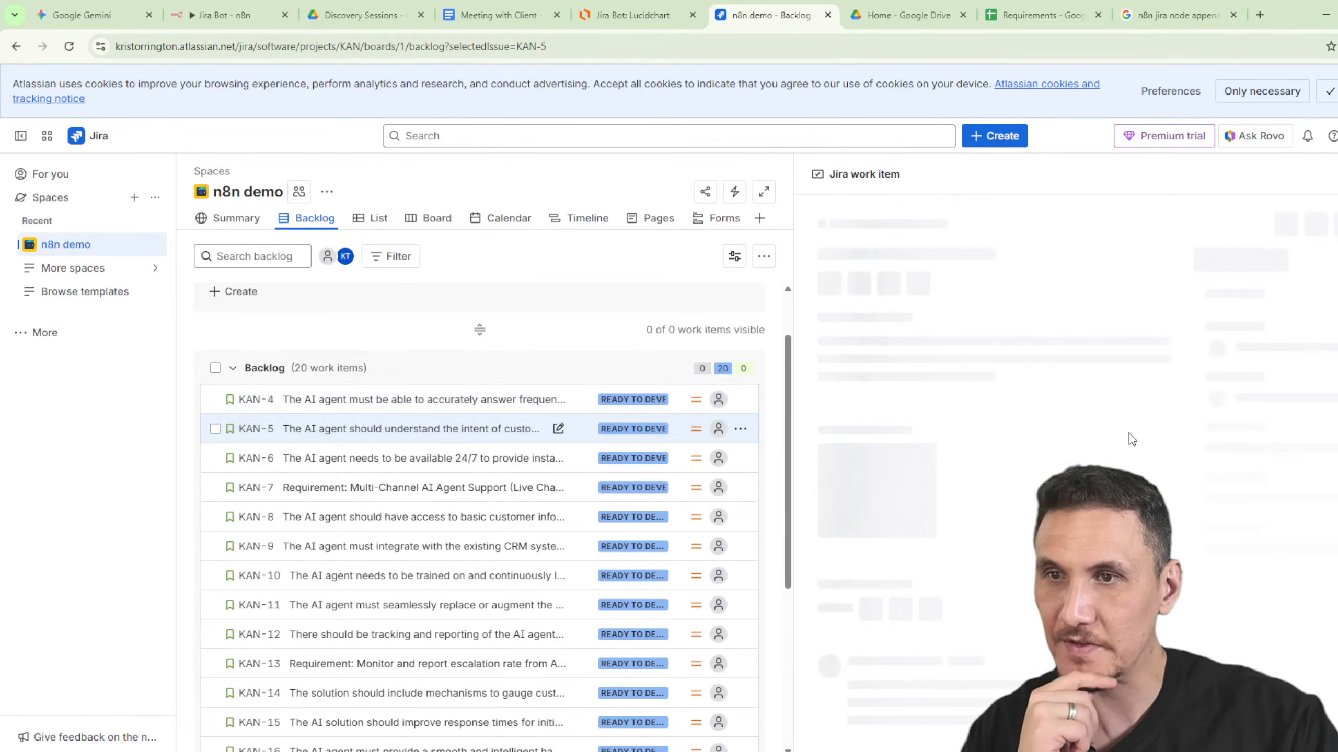
pyautogui.scroll(-10, 1211, 485)
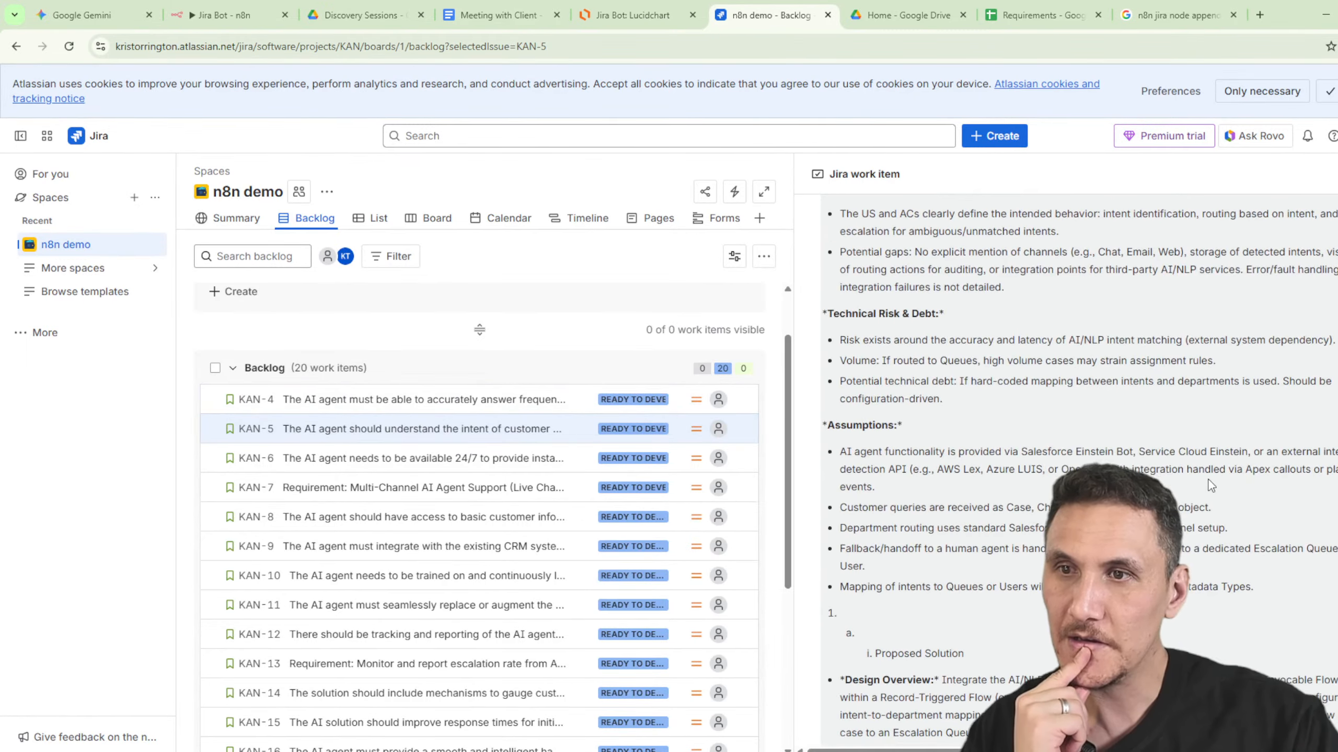
pyautogui.scroll(-4, 1211, 485)
pyautogui.scroll(-8, 1209, 480)
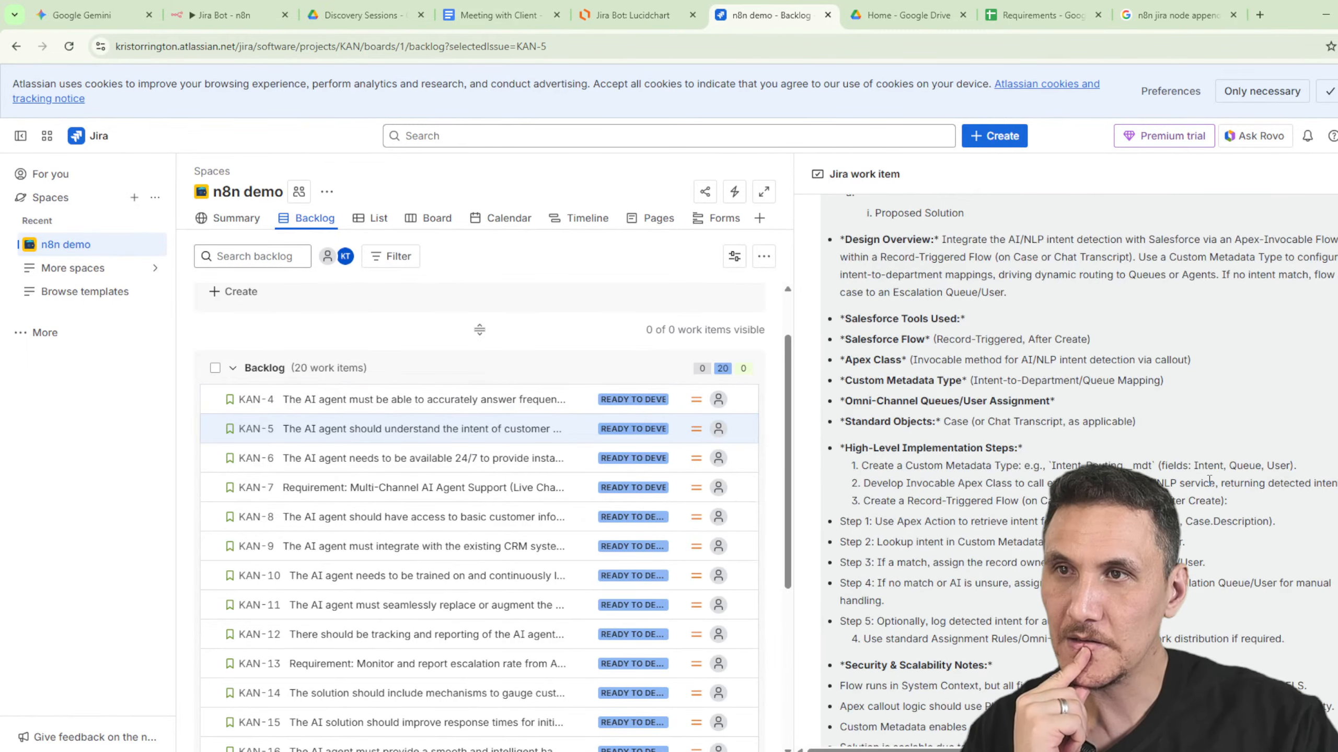
pyautogui.click(389, 463)
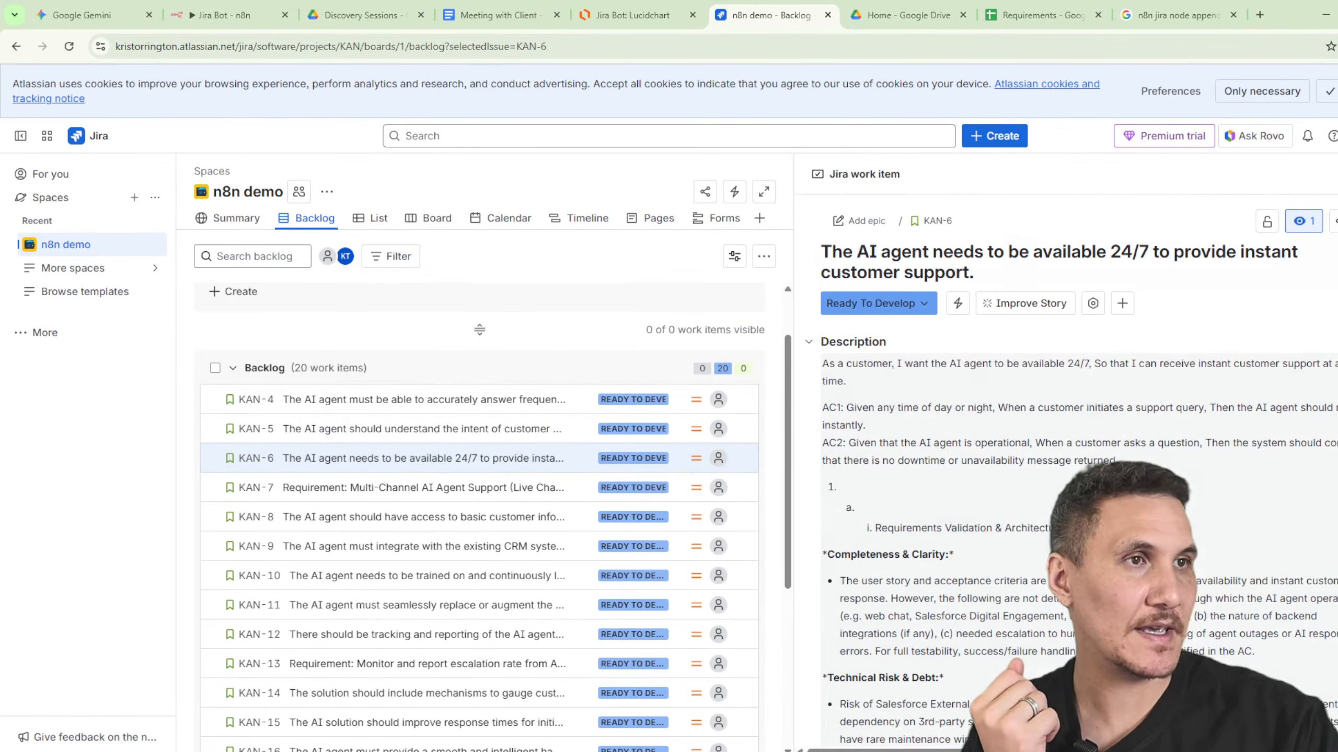
pyautogui.scroll(-5, 1206, 434)
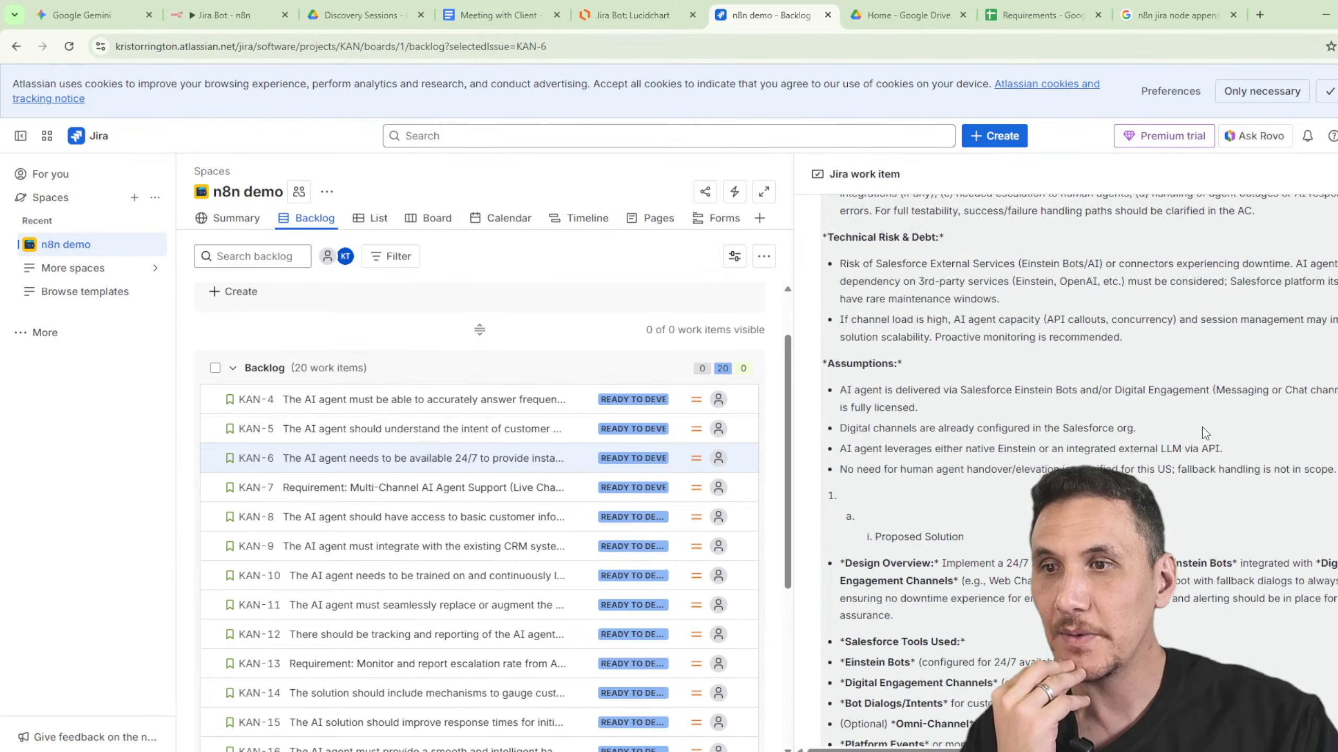
pyautogui.scroll(-5, 1206, 433)
# Switch to the Jira Bot diagram in Lucidchart and move the AI Agent Project Manager label up, closer to the Solution Architect swimlanes.
pyautogui.click(639, 15)
pyautogui.click(893, 532)
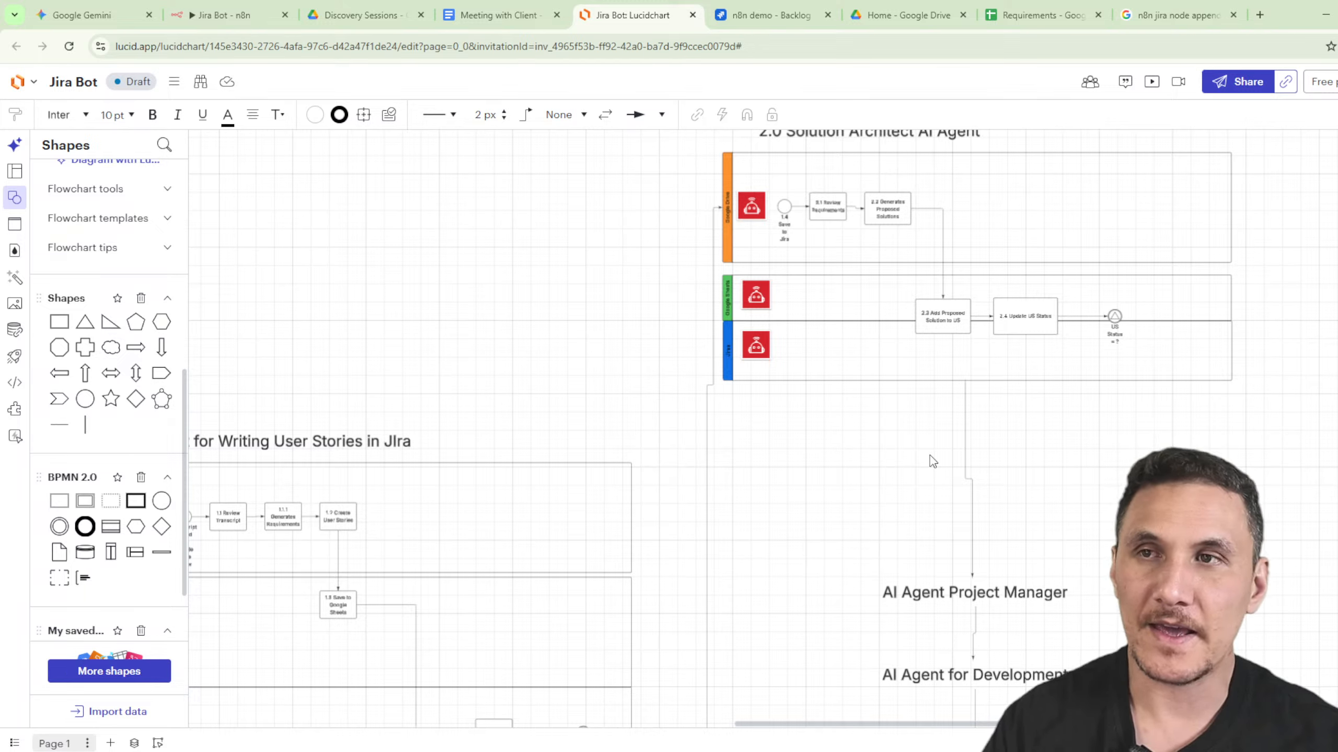
pyautogui.moveTo(962, 596); pyautogui.dragTo(963, 505)
pyautogui.click(1277, 457)
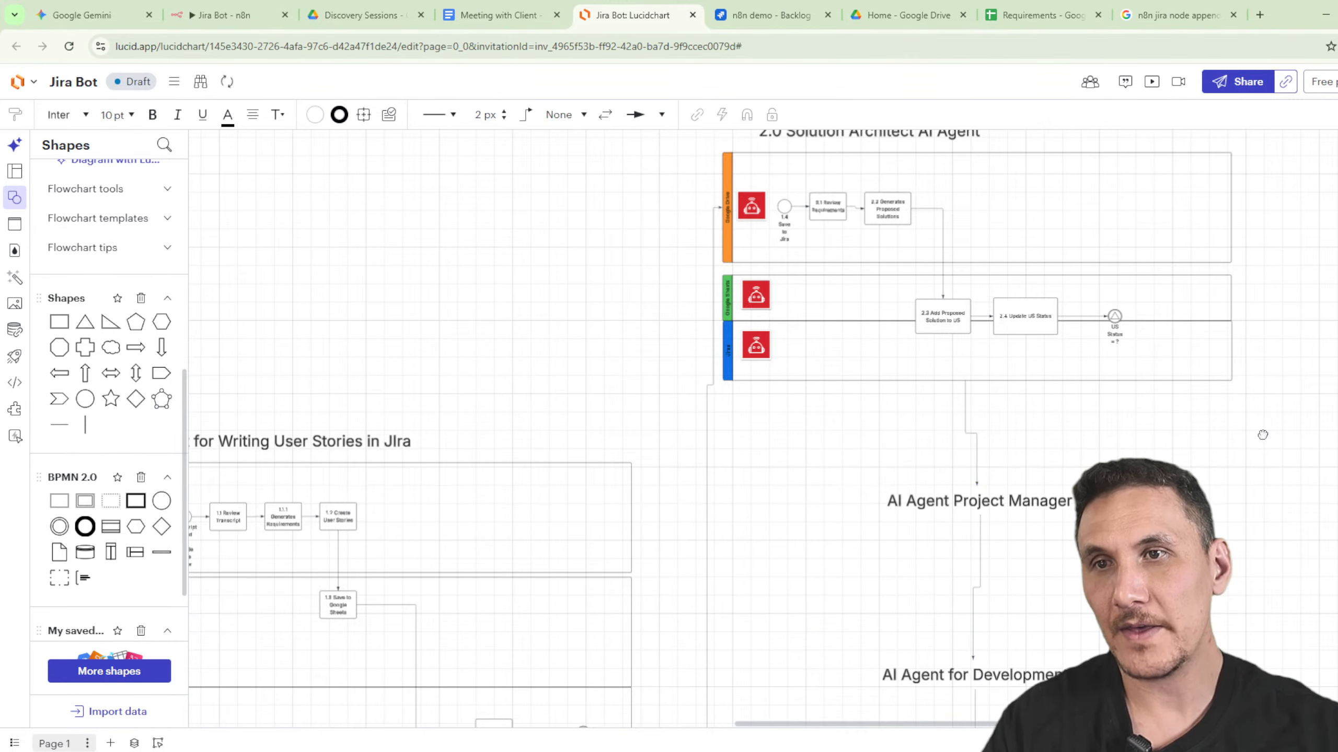
# Change the label of the signal event following 2.4 Update US Status to "Status = Ready To Develop".
pyautogui.moveTo(1260, 434); pyautogui.dragTo(1249, 484)
pyautogui.keyDown('ctrl'); pyautogui.scroll(5, 1105, 373); pyautogui.keyUp('ctrl')
pyautogui.scroll(4, 1001, 582)
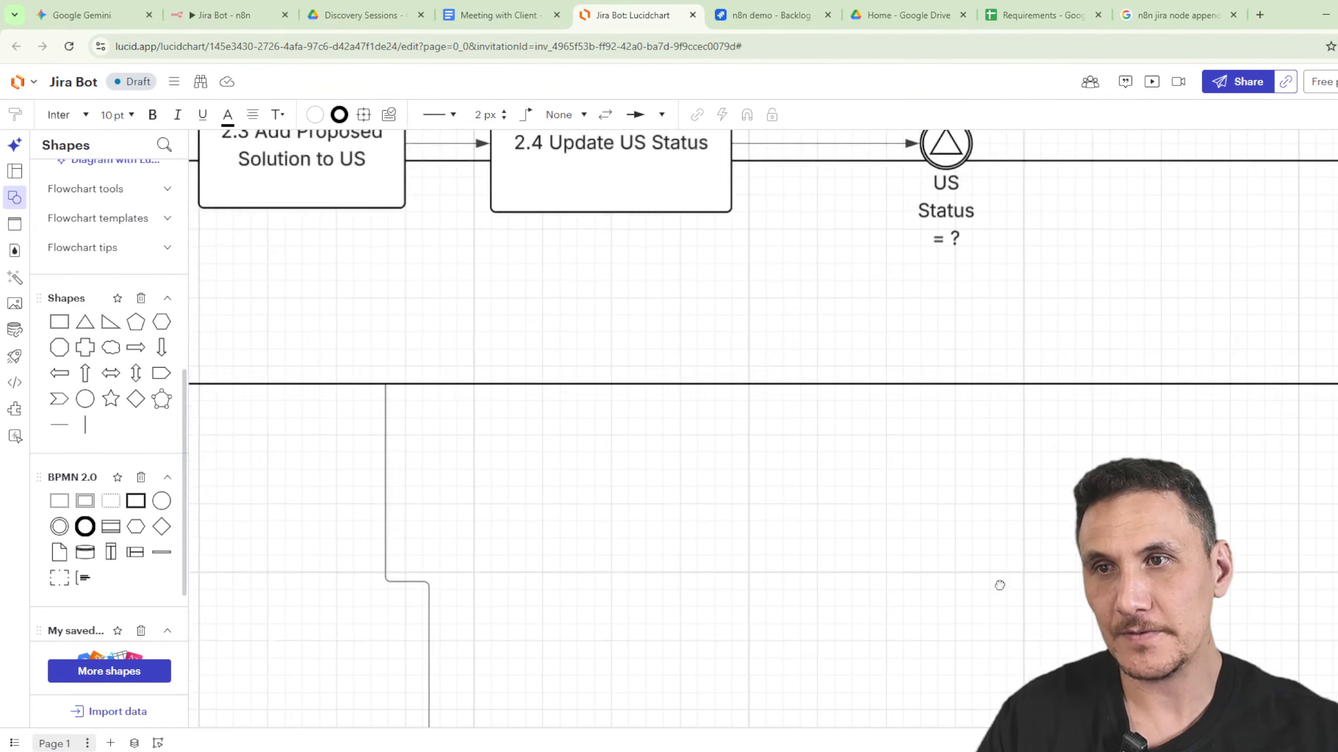
pyautogui.click(909, 375)
pyautogui.click(909, 379)
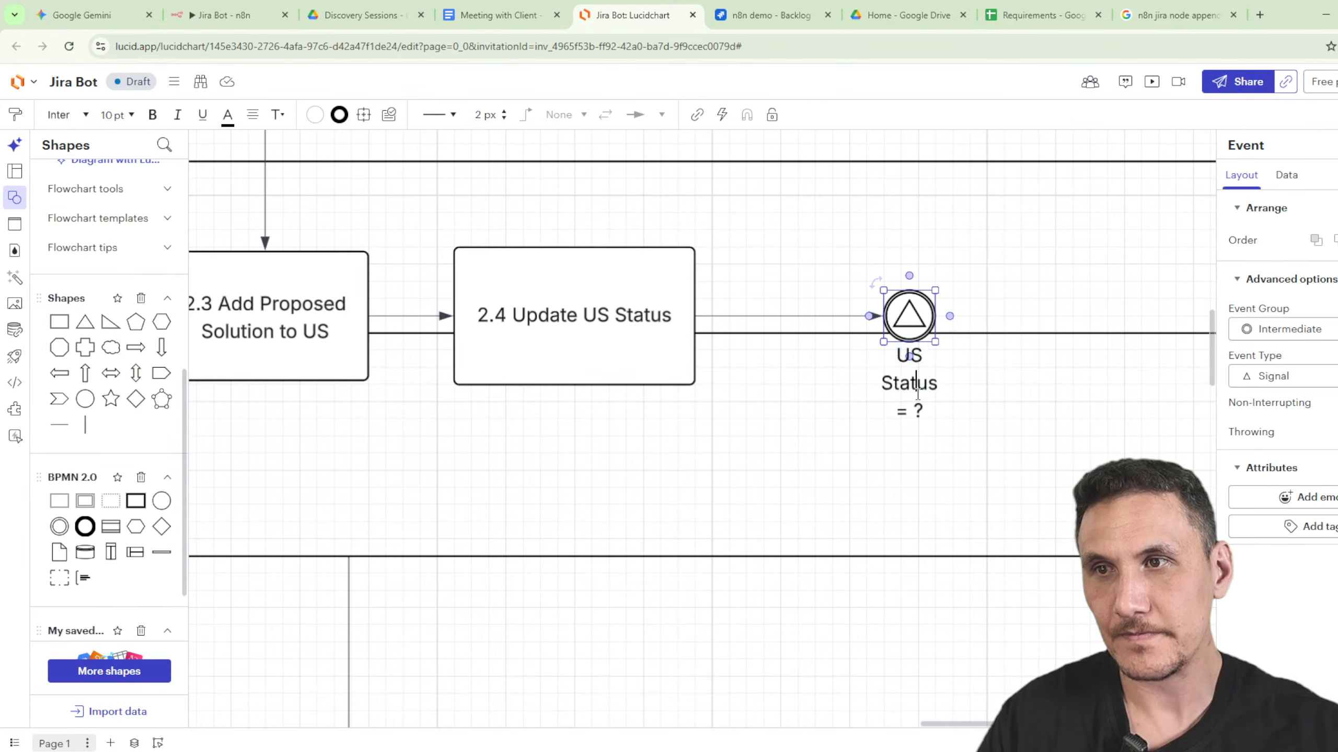
pyautogui.hotkey('ctrl', 'a')
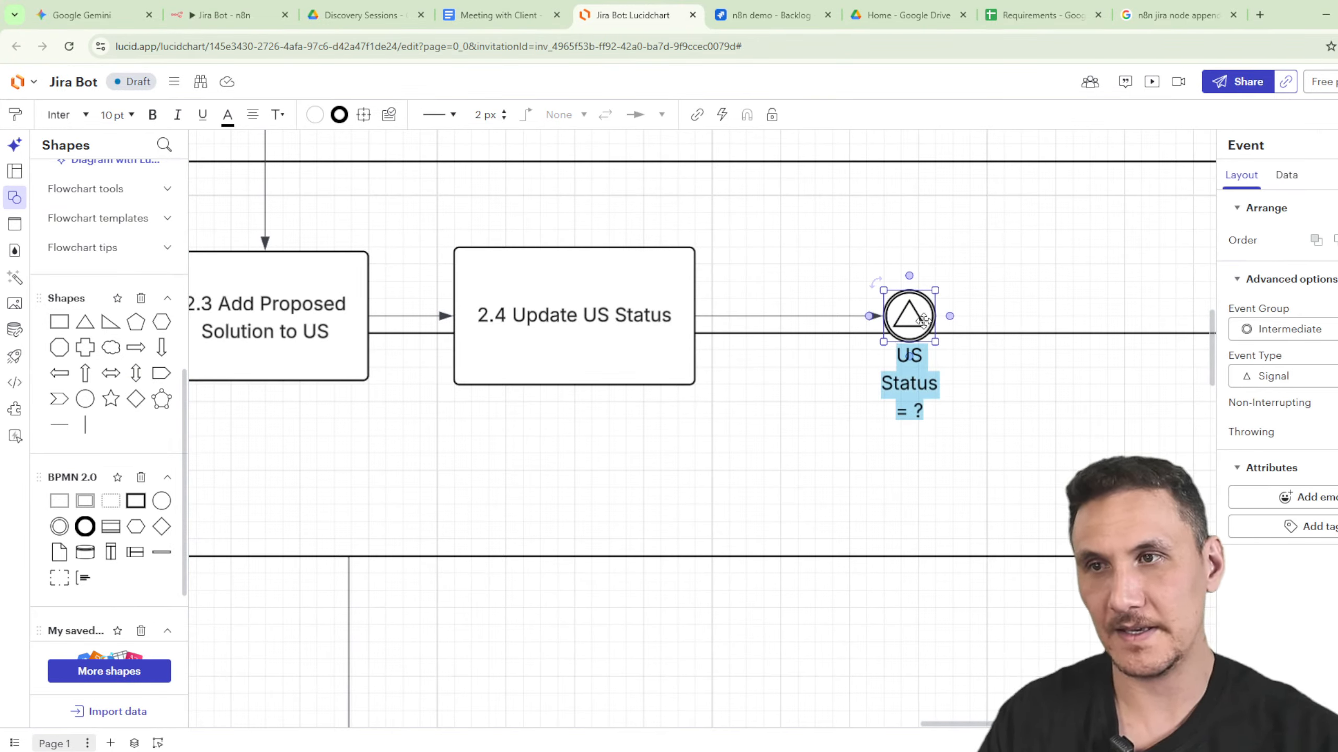
pyautogui.write('Status = Ready ')
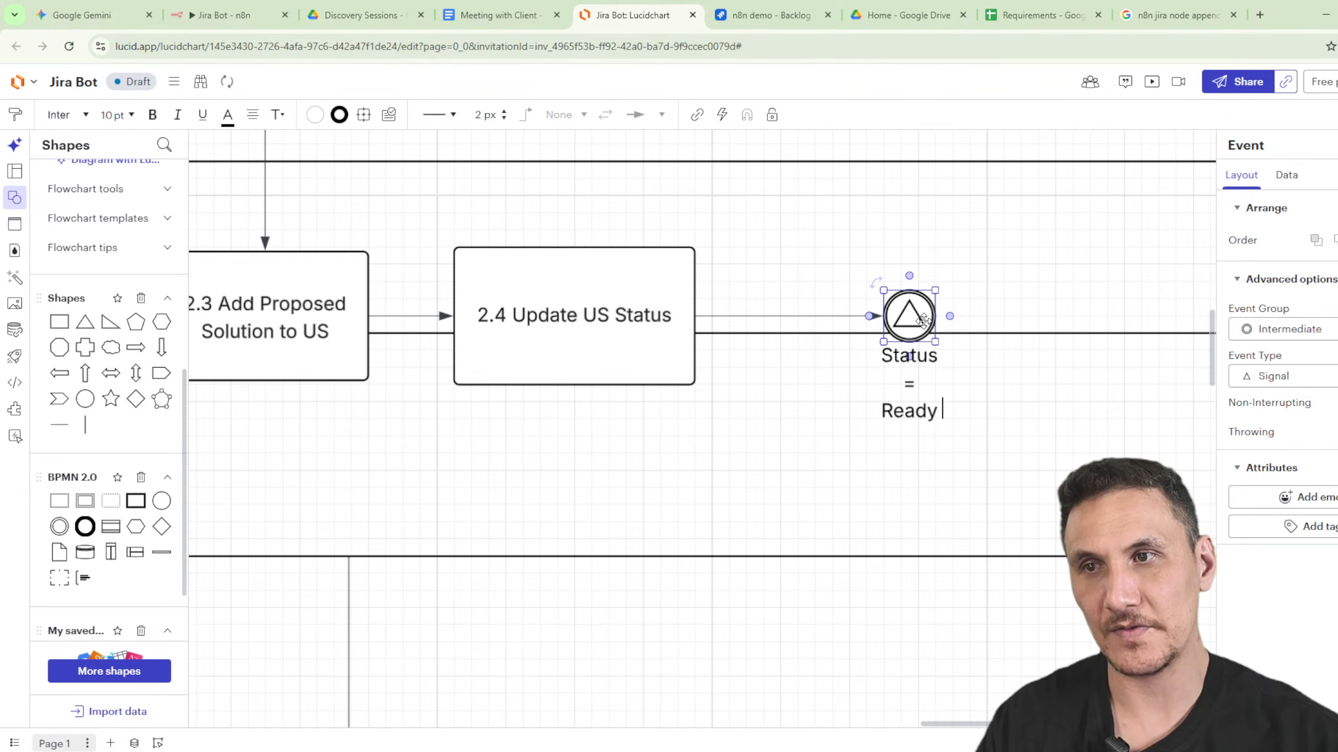
pyautogui.write('To Develop')
pyautogui.click(880, 603)
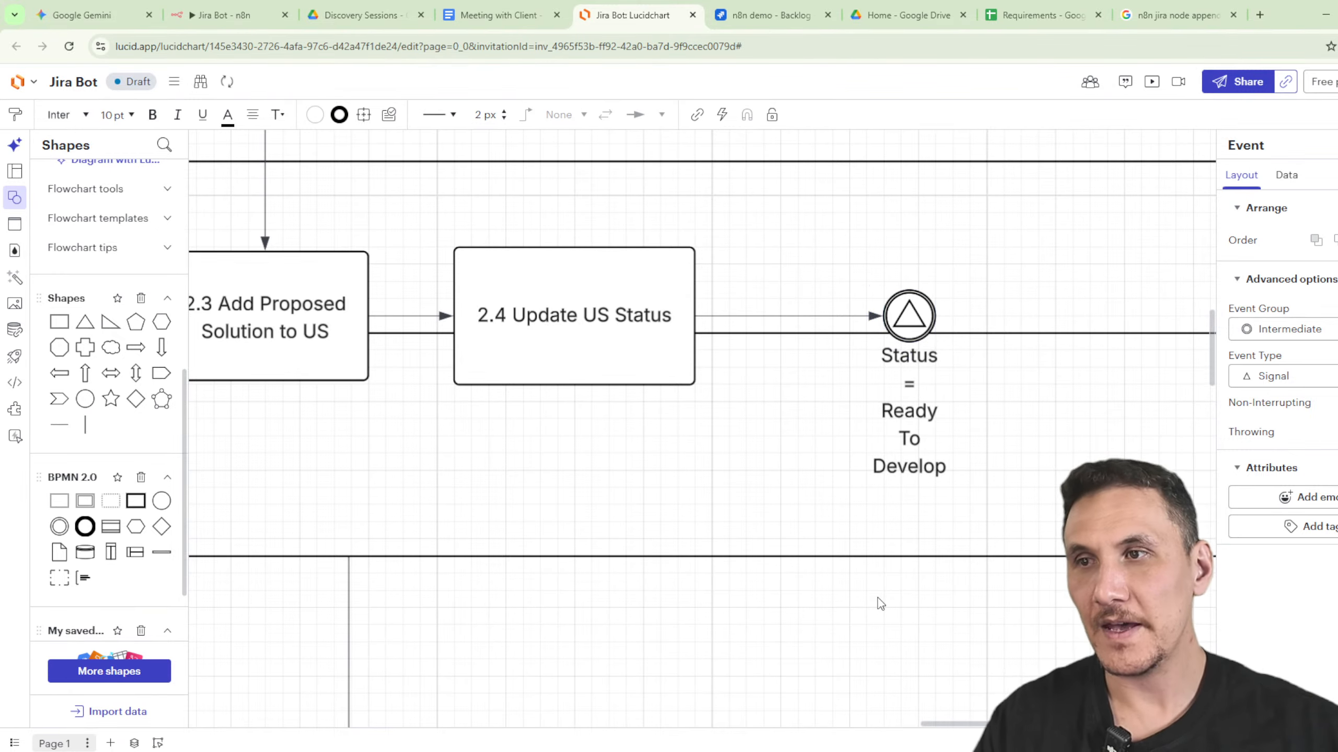
pyautogui.scroll(-5, 887, 607)
pyautogui.scroll(-3, 958, 569)
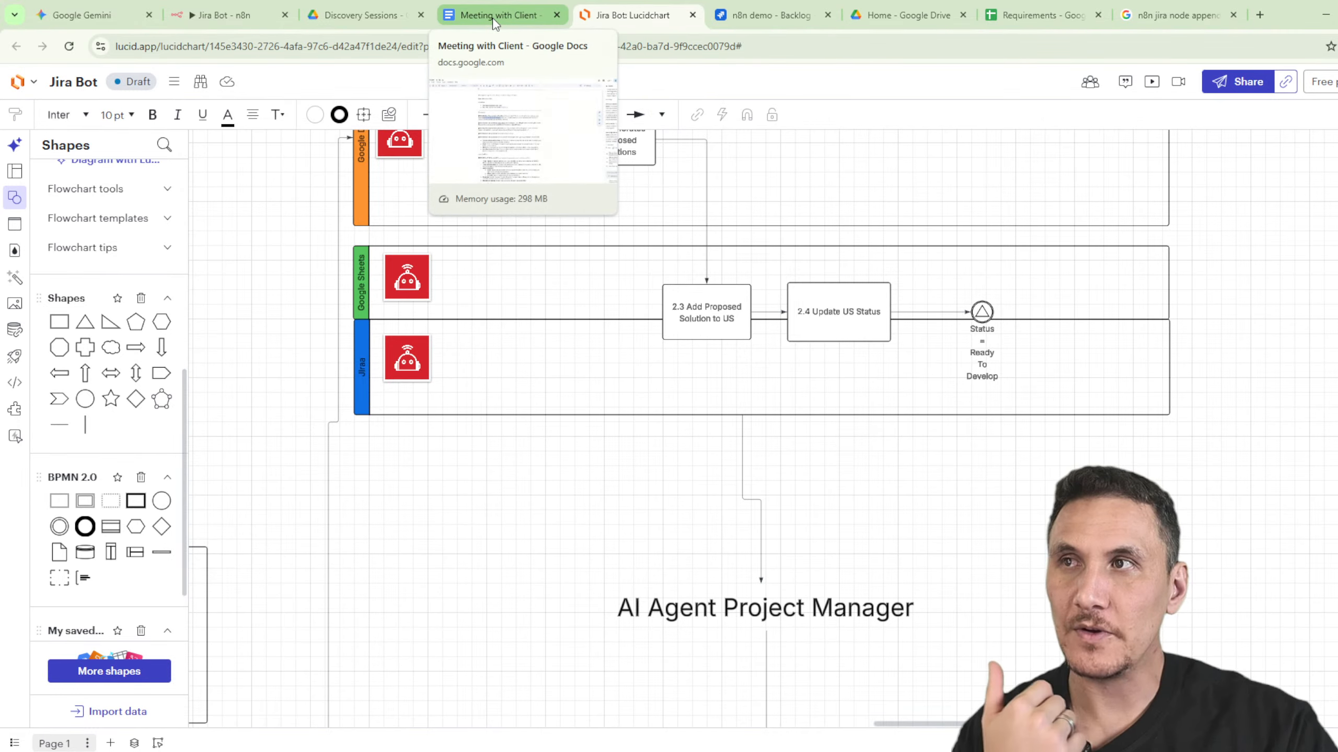
# Check the statuses of all items in the Jira backlog, then view the finished node chain in the n8n workflow.
pyautogui.click(790, 20)
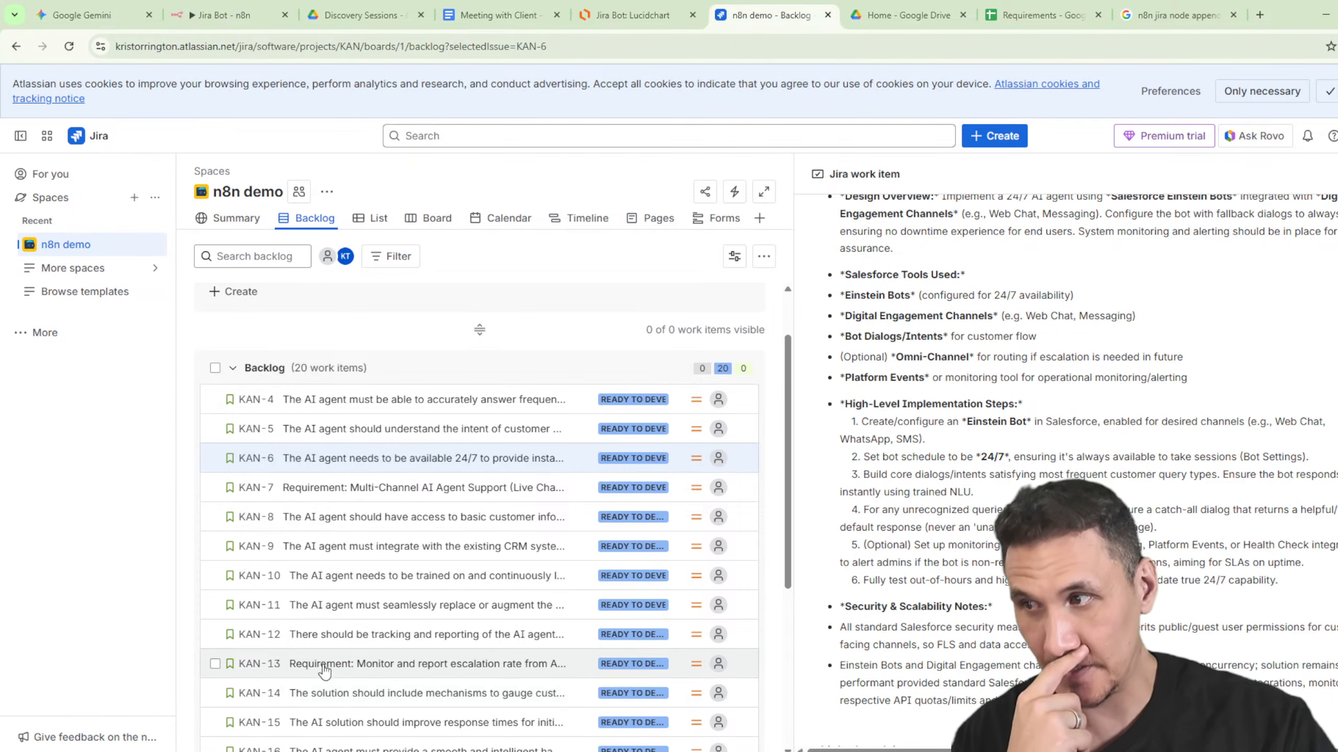
pyautogui.scroll(-4, 608, 563)
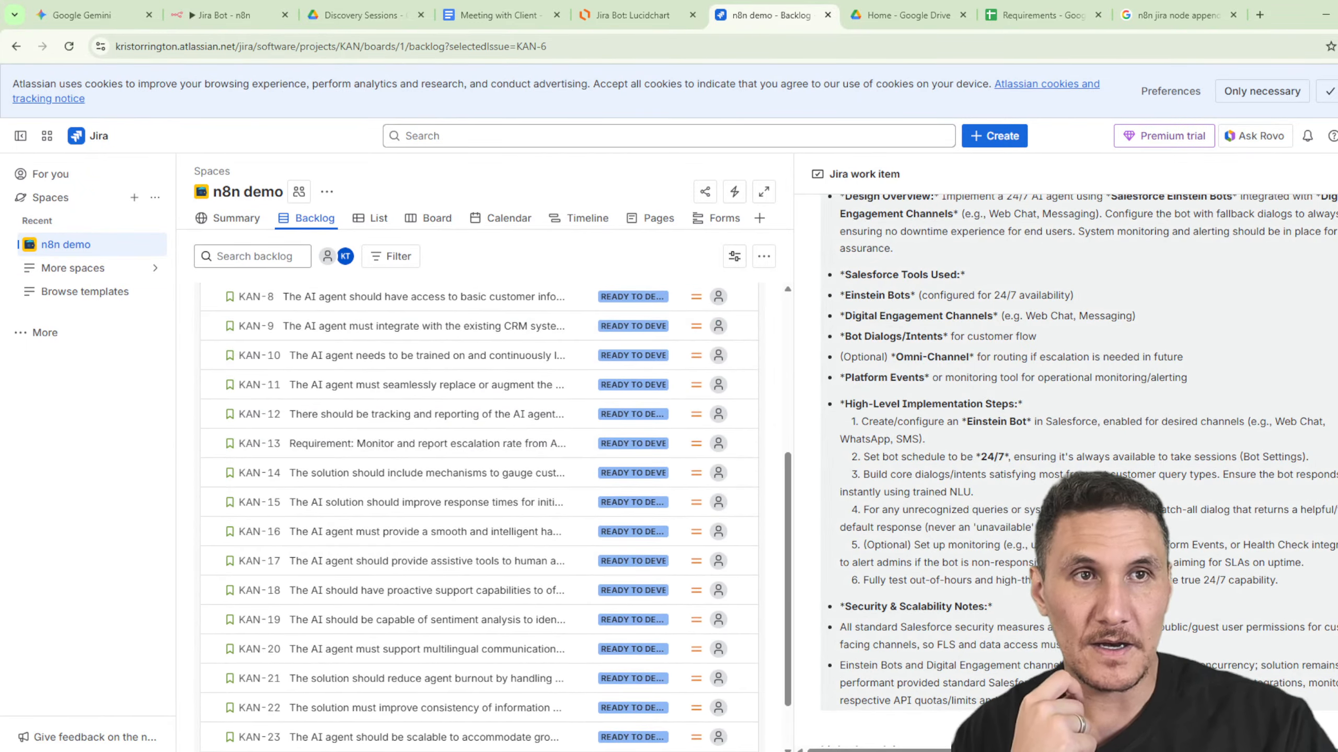
pyautogui.scroll(10, 1059, 485)
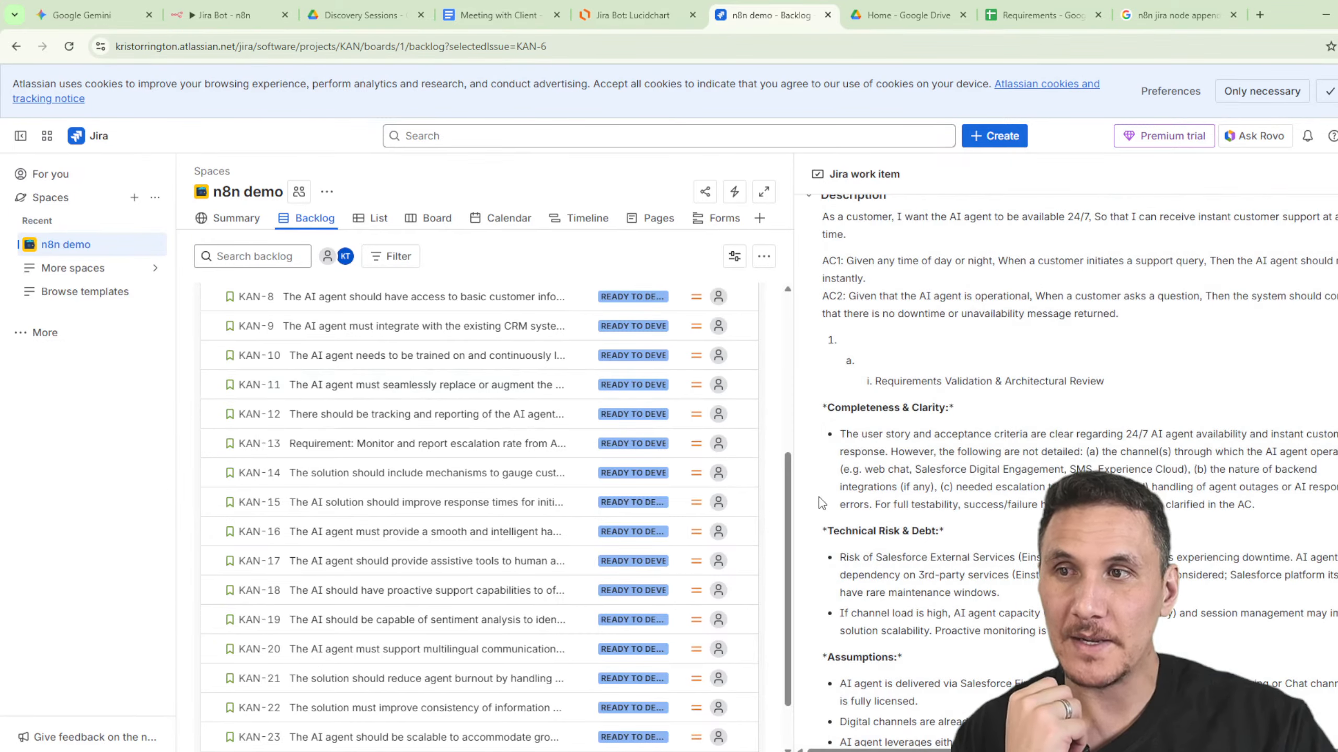
pyautogui.moveTo(788, 507); pyautogui.dragTo(803, 340)
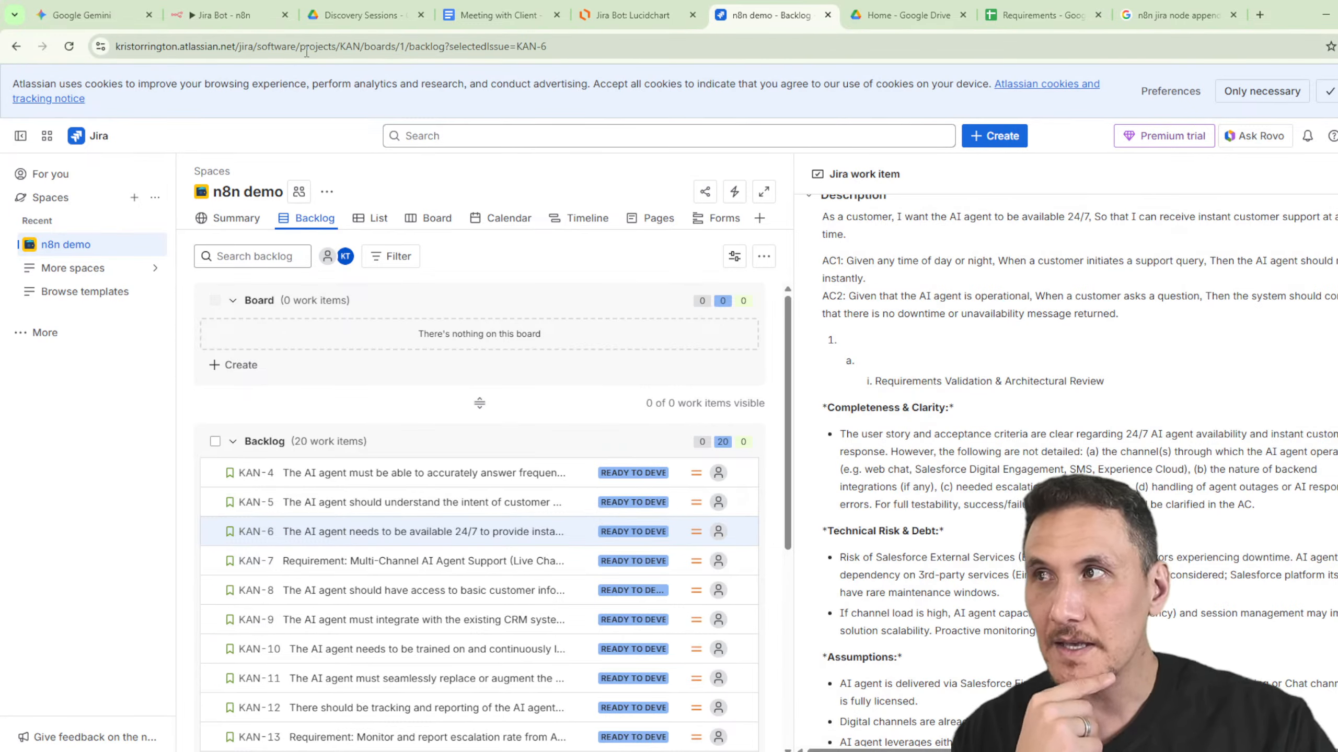
pyautogui.click(221, 15)
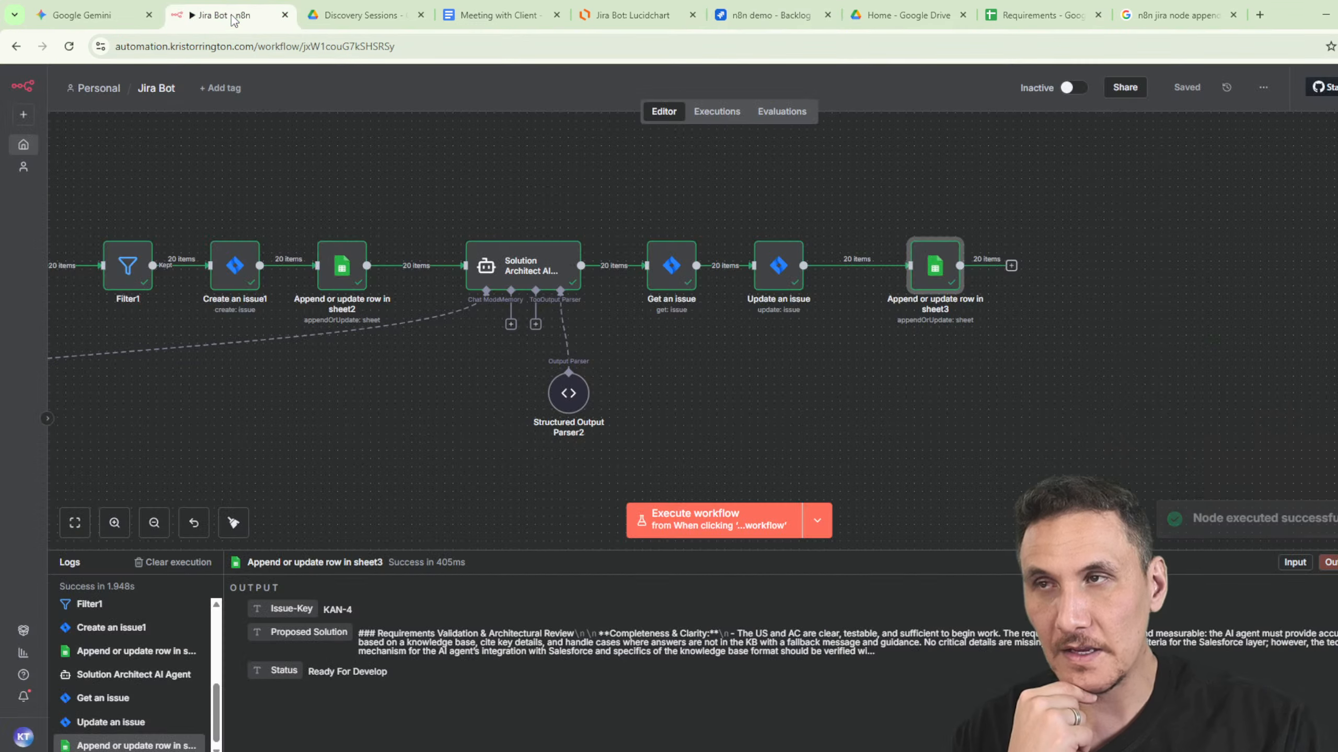
pyautogui.rightClick(1131, 365)
pyautogui.click(1127, 363)
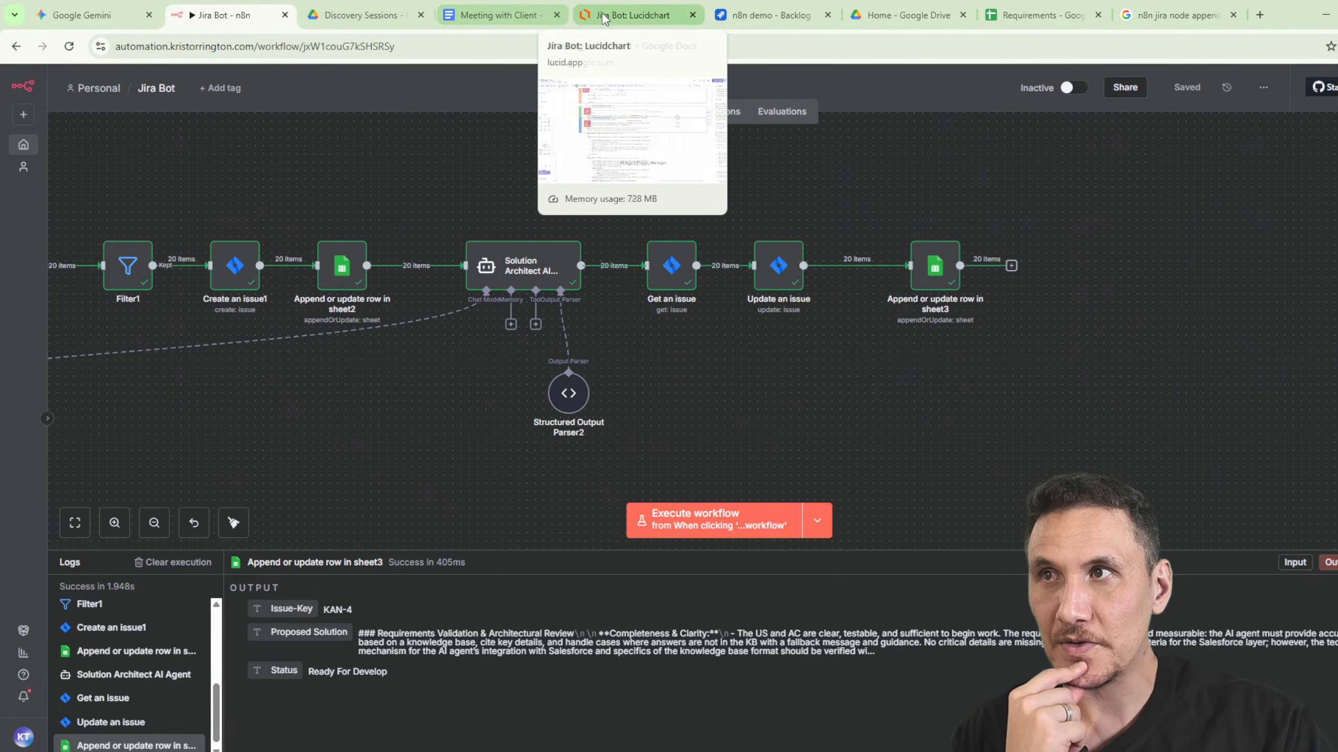
# Return to the Lucidchart diagram and retitle the AI Agent Project Manager label as "3.0 Project Manager AI Agent".
pyautogui.click(647, 16)
pyautogui.scroll(-3, 1166, 417)
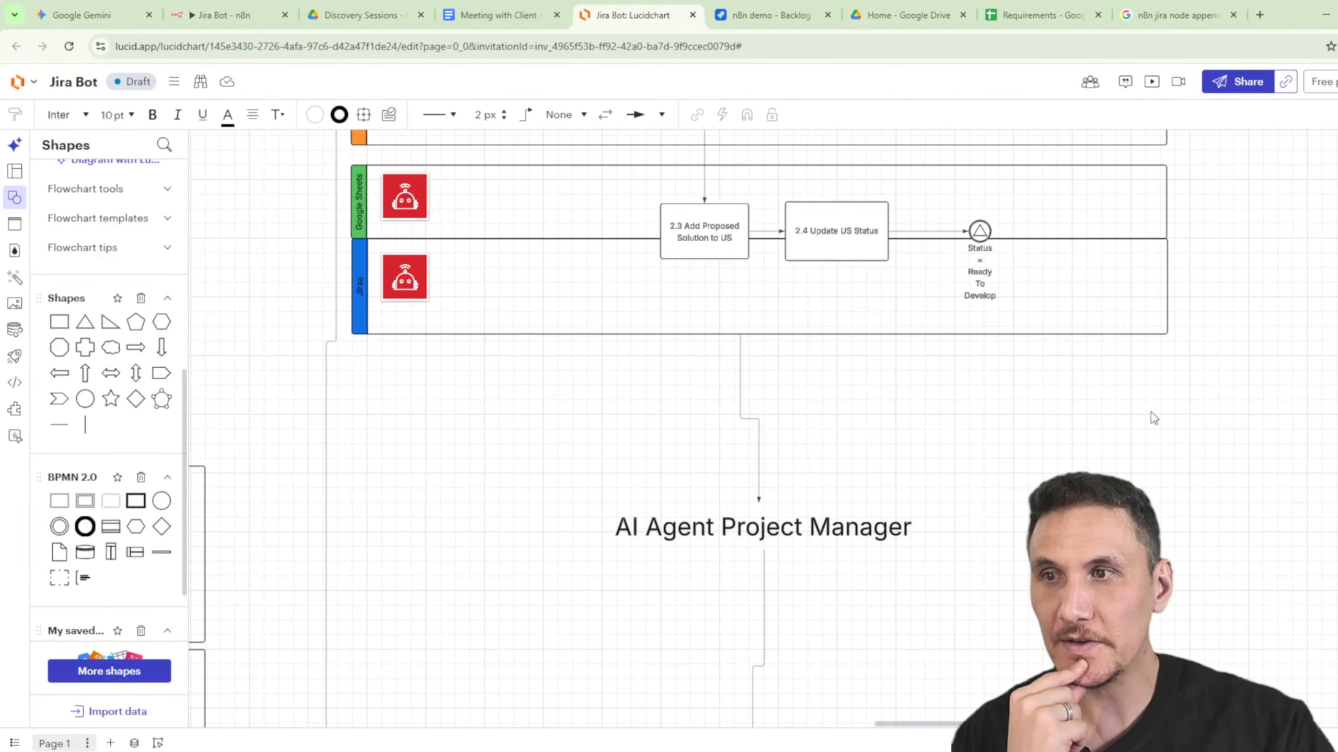
pyautogui.scroll(-5, 1110, 542)
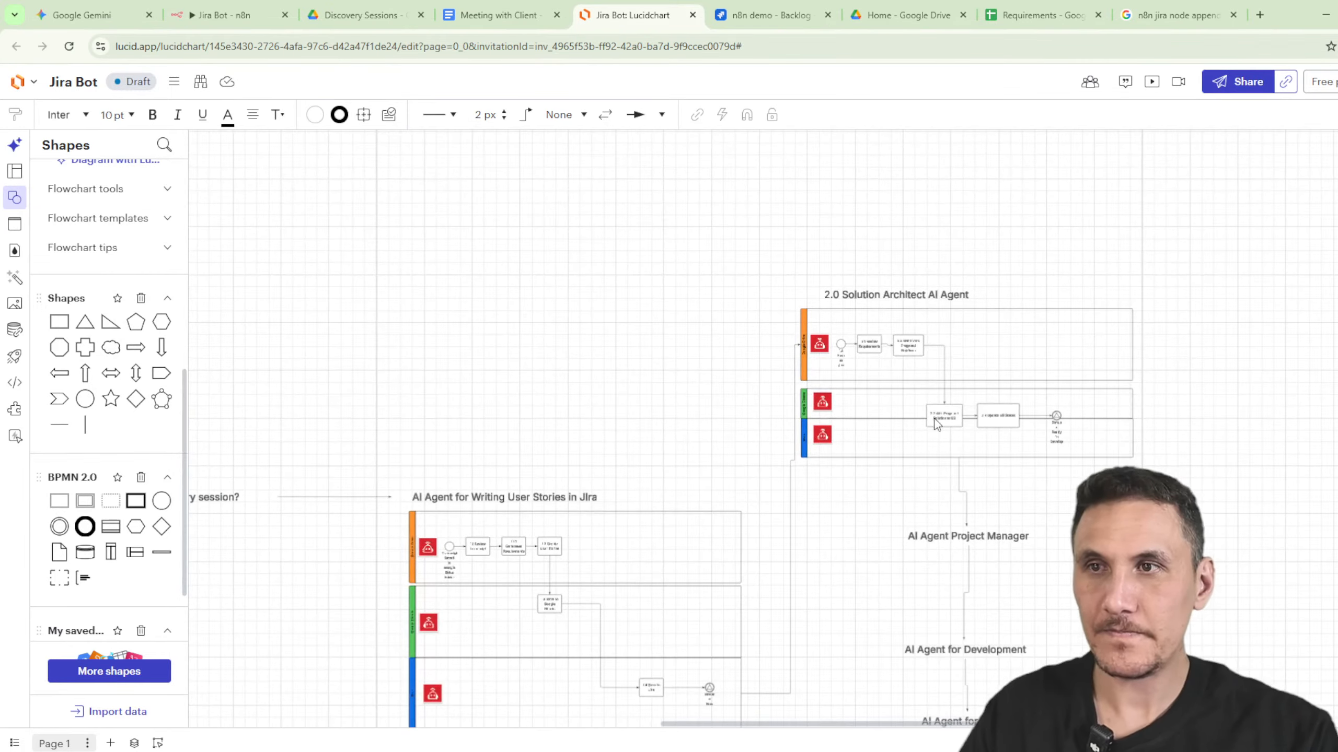
pyautogui.doubleClick(975, 545)
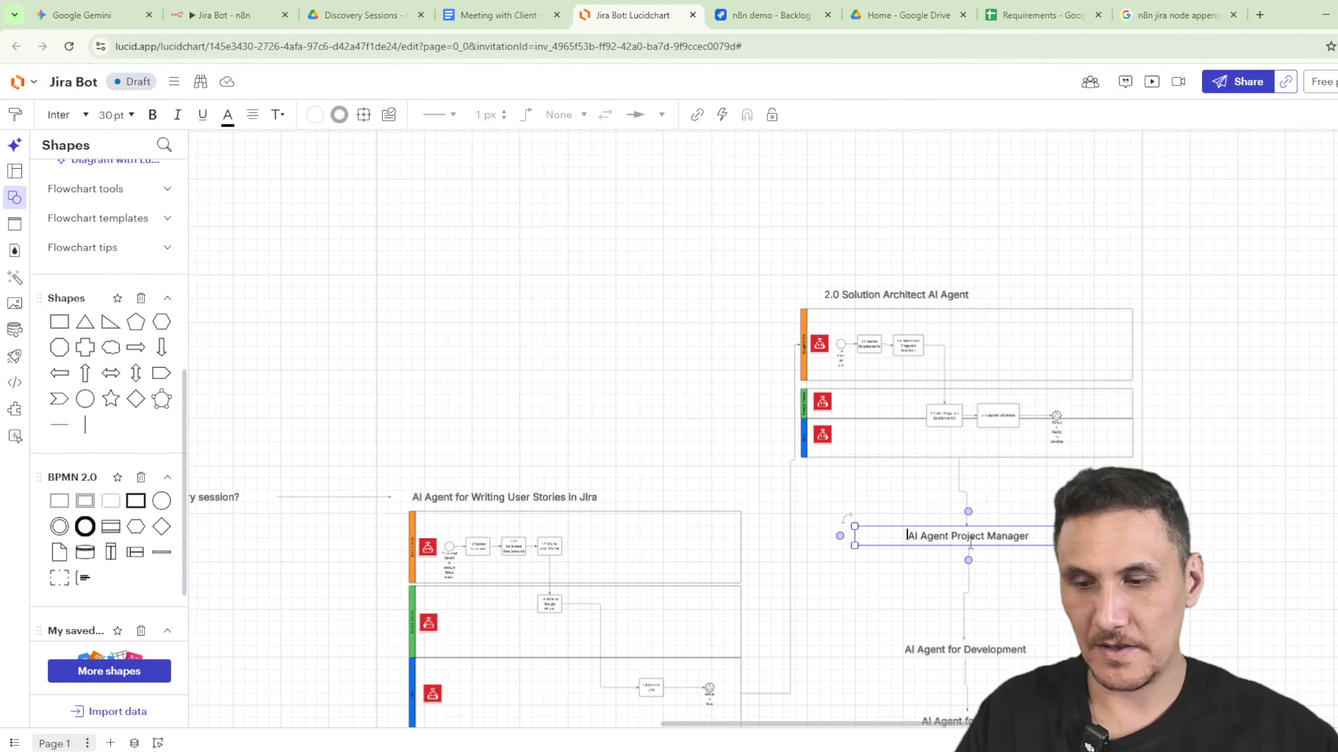
pyautogui.write('3.0 ')
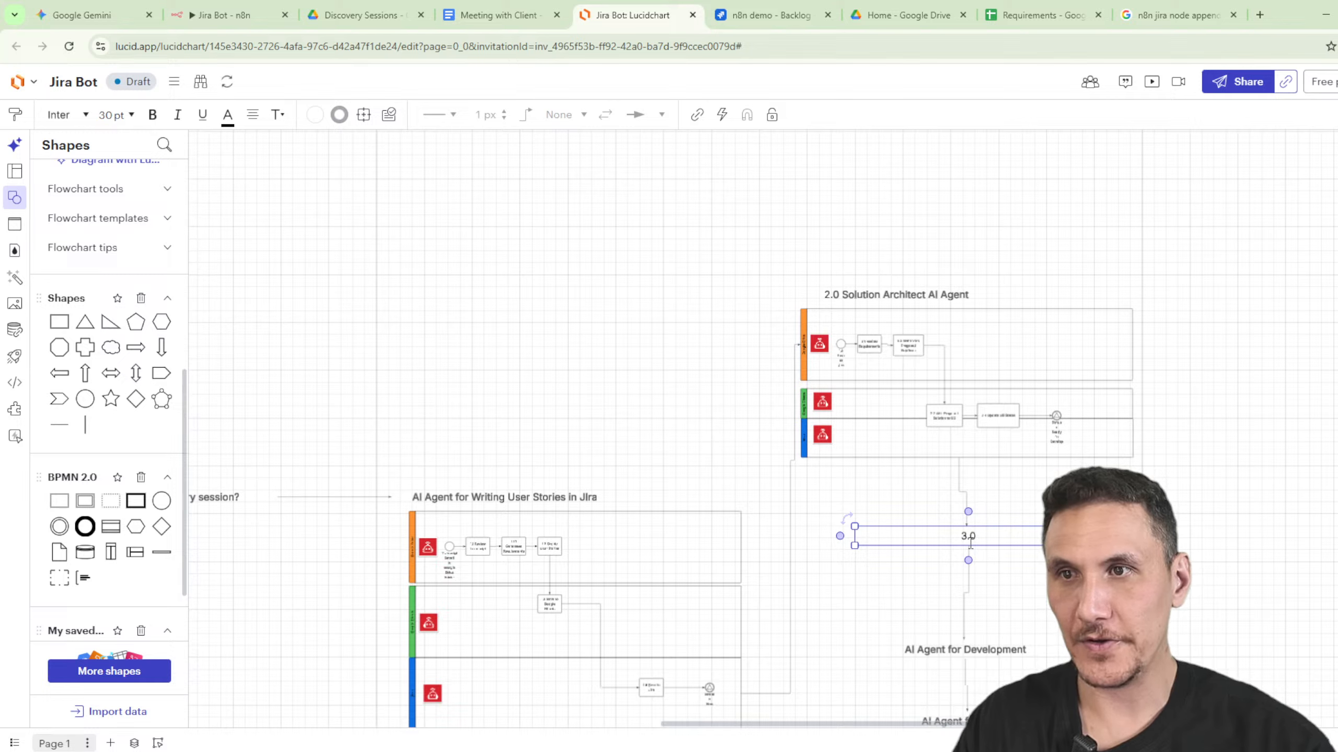
pyautogui.write('Project Manager')
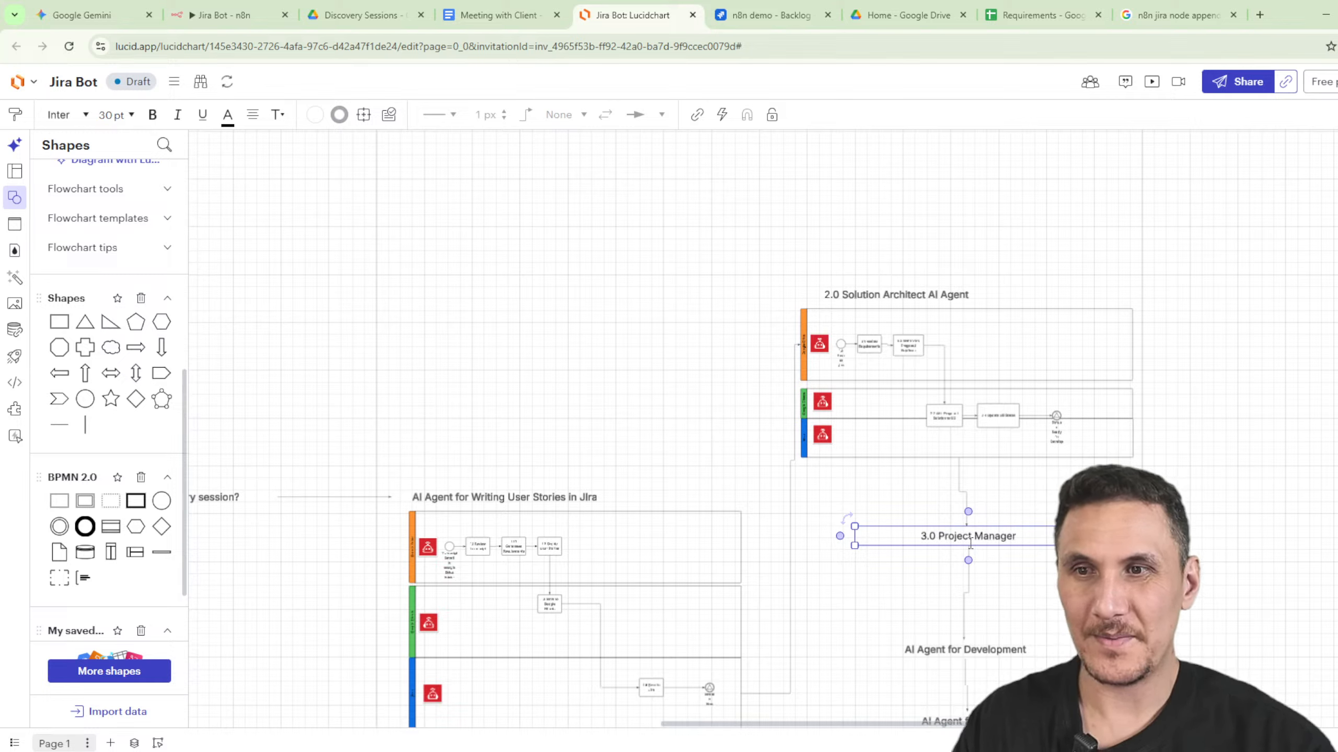
pyautogui.write(' AI Agent')
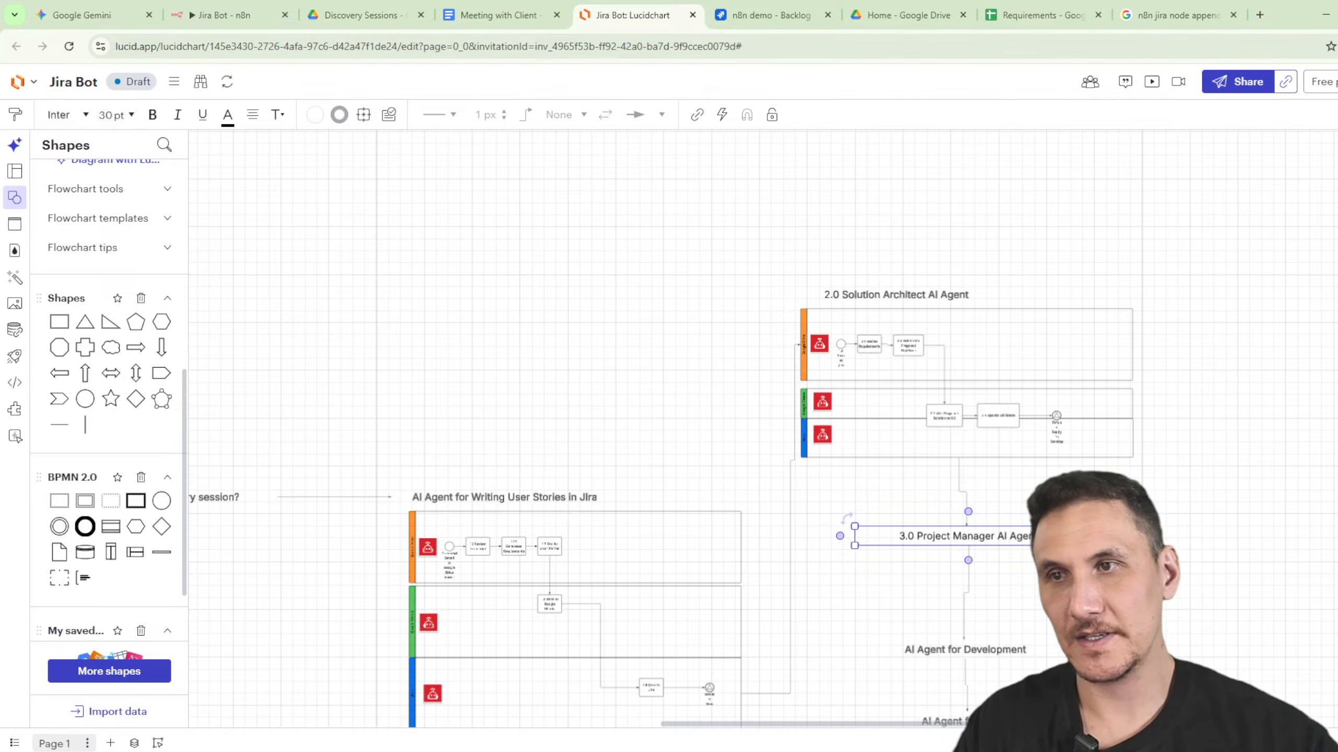
pyautogui.click(1231, 569)
# Relabel the Google Drive swimlane of the 2.0 Solution Architect AI Agent as Jira and fill its header blue.
pyautogui.scroll(-3, 1231, 569)
pyautogui.scroll(3, 1159, 561)
pyautogui.click(983, 584)
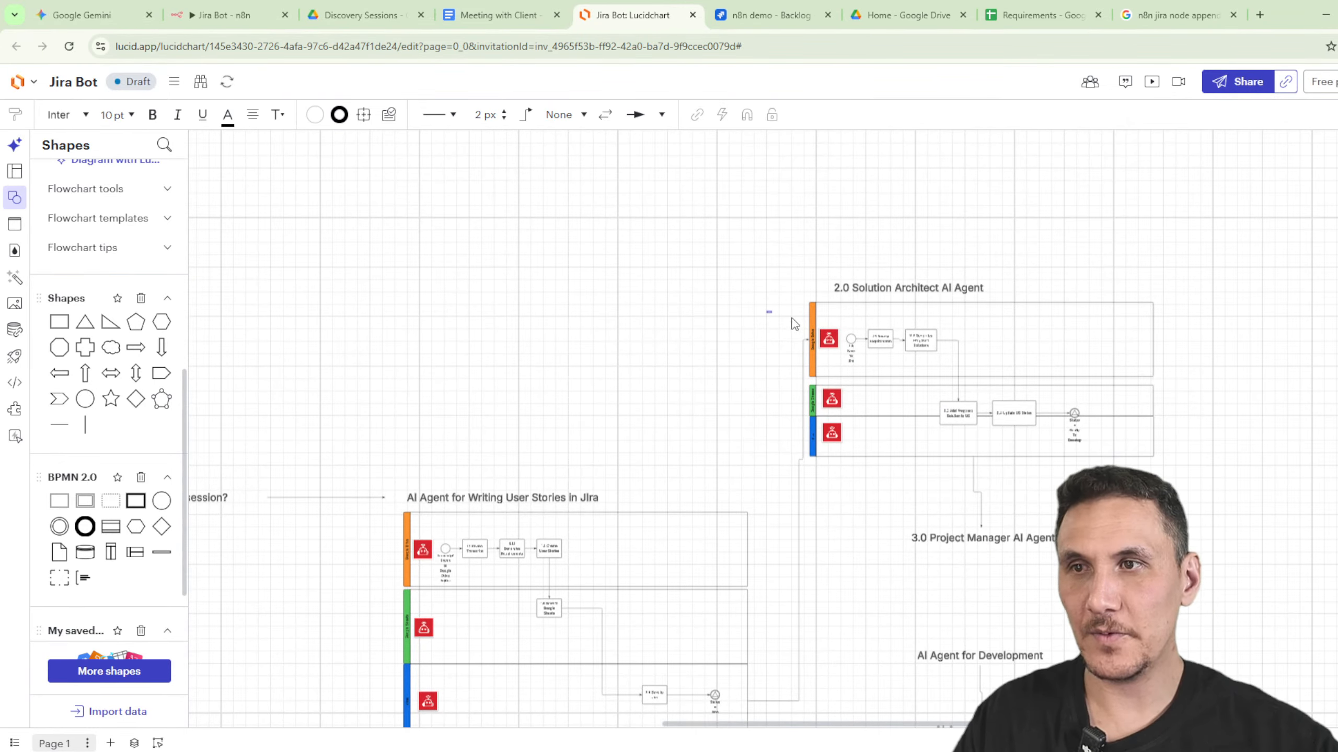
pyautogui.click(837, 324)
pyautogui.scroll(5, 953, 553)
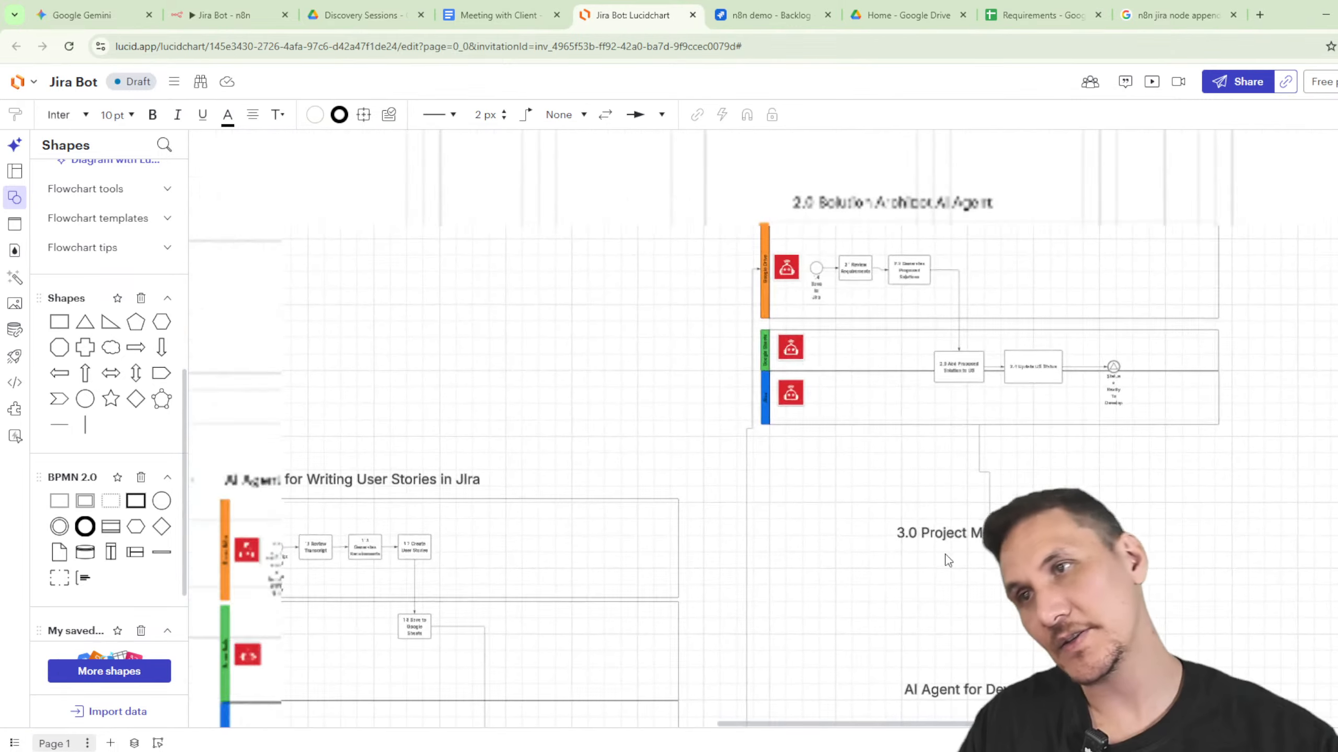
pyautogui.scroll(-5, 874, 458)
pyautogui.scroll(3, 800, 442)
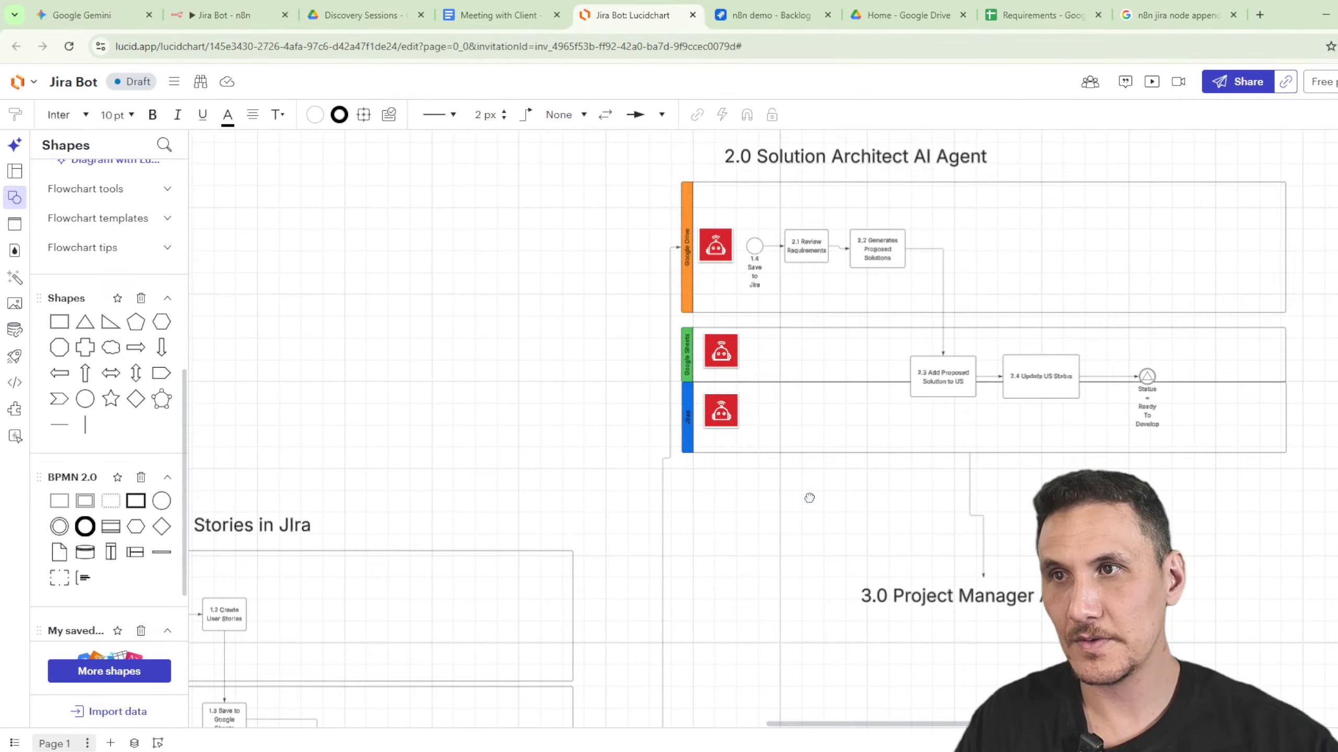
pyautogui.click(730, 341)
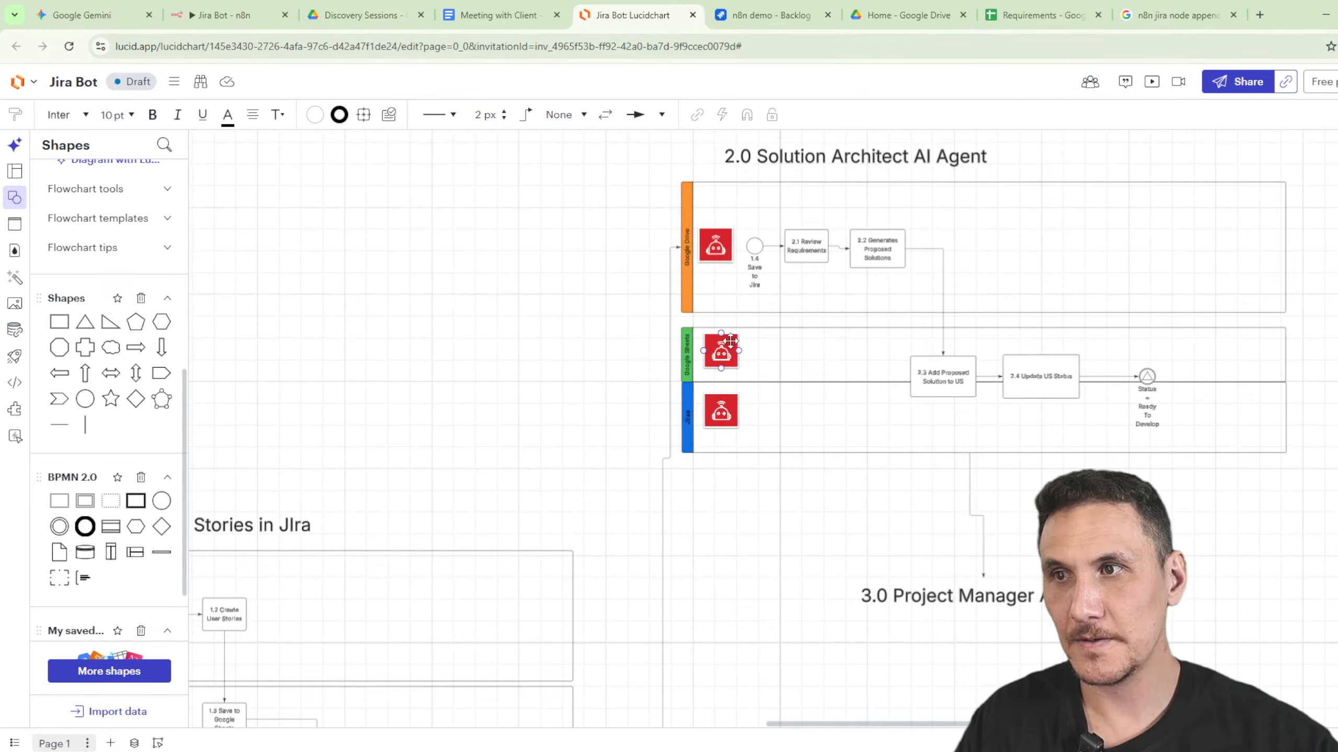
pyautogui.click(688, 422)
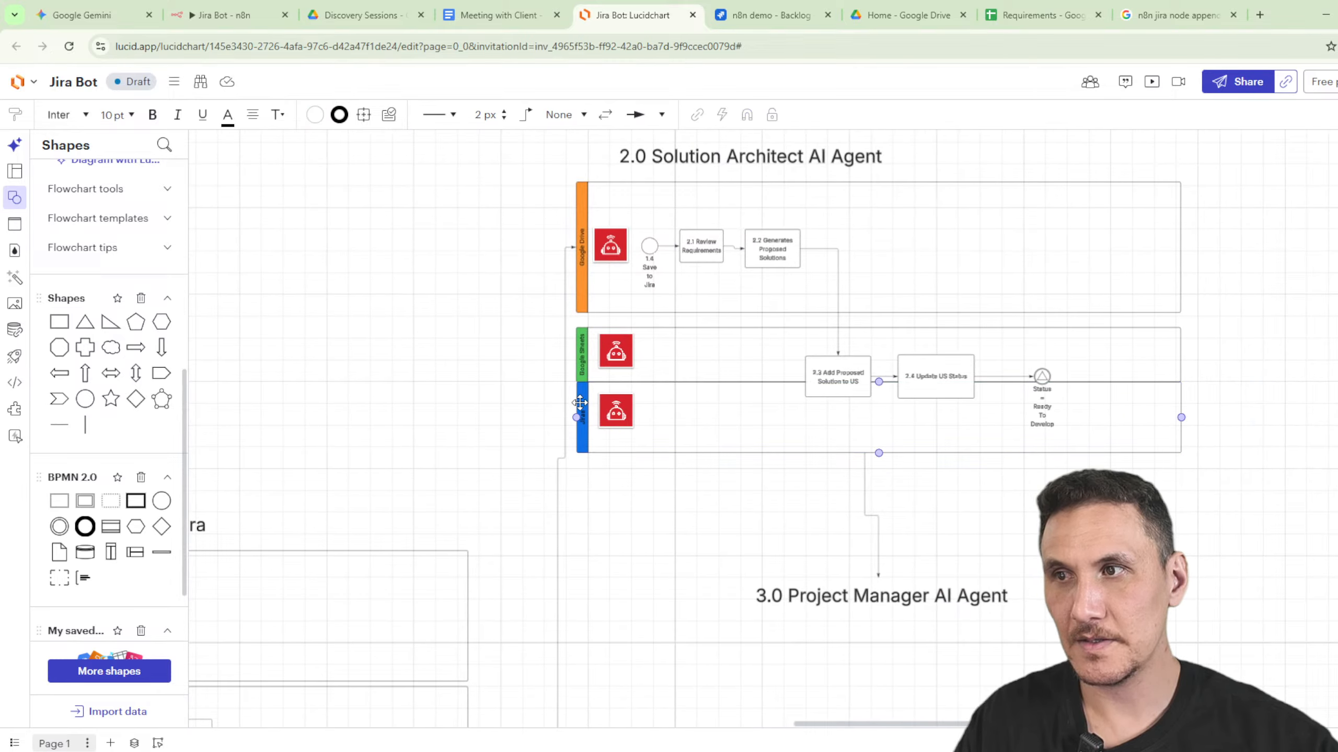
pyautogui.click(580, 238)
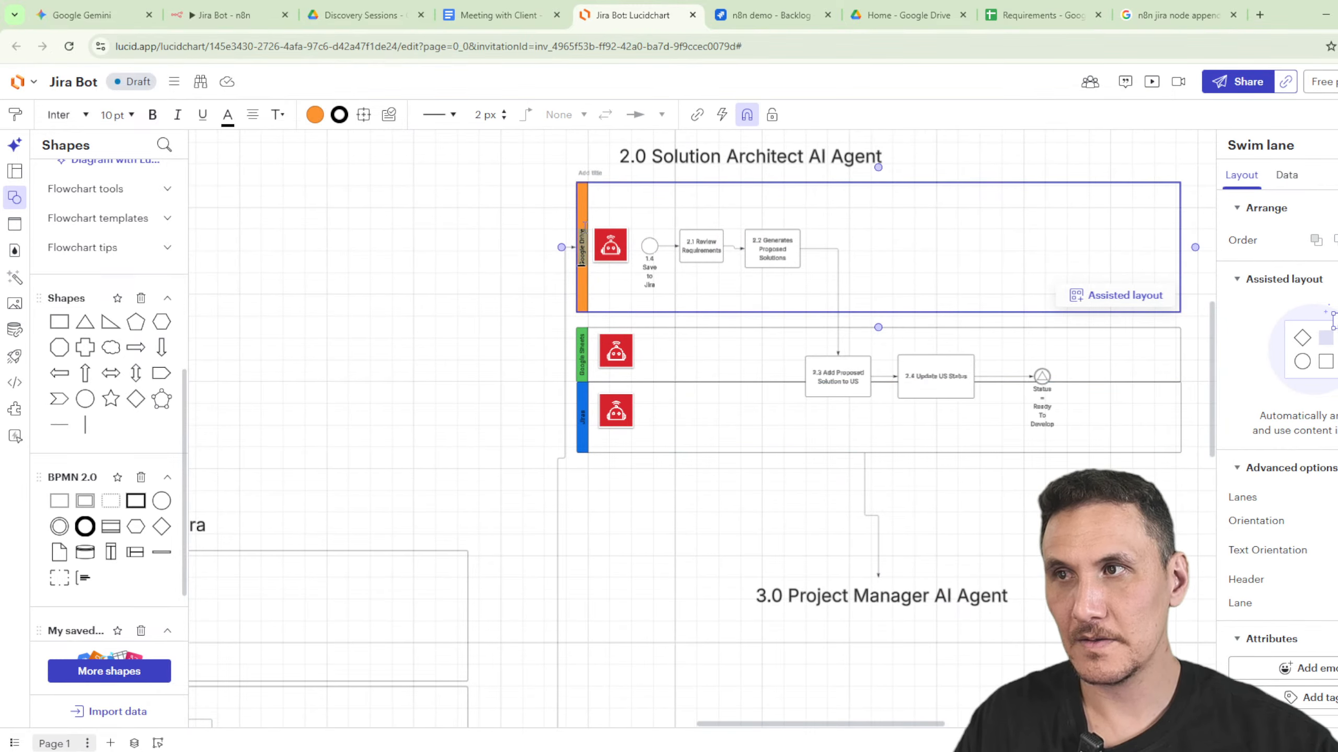
pyautogui.click(314, 116)
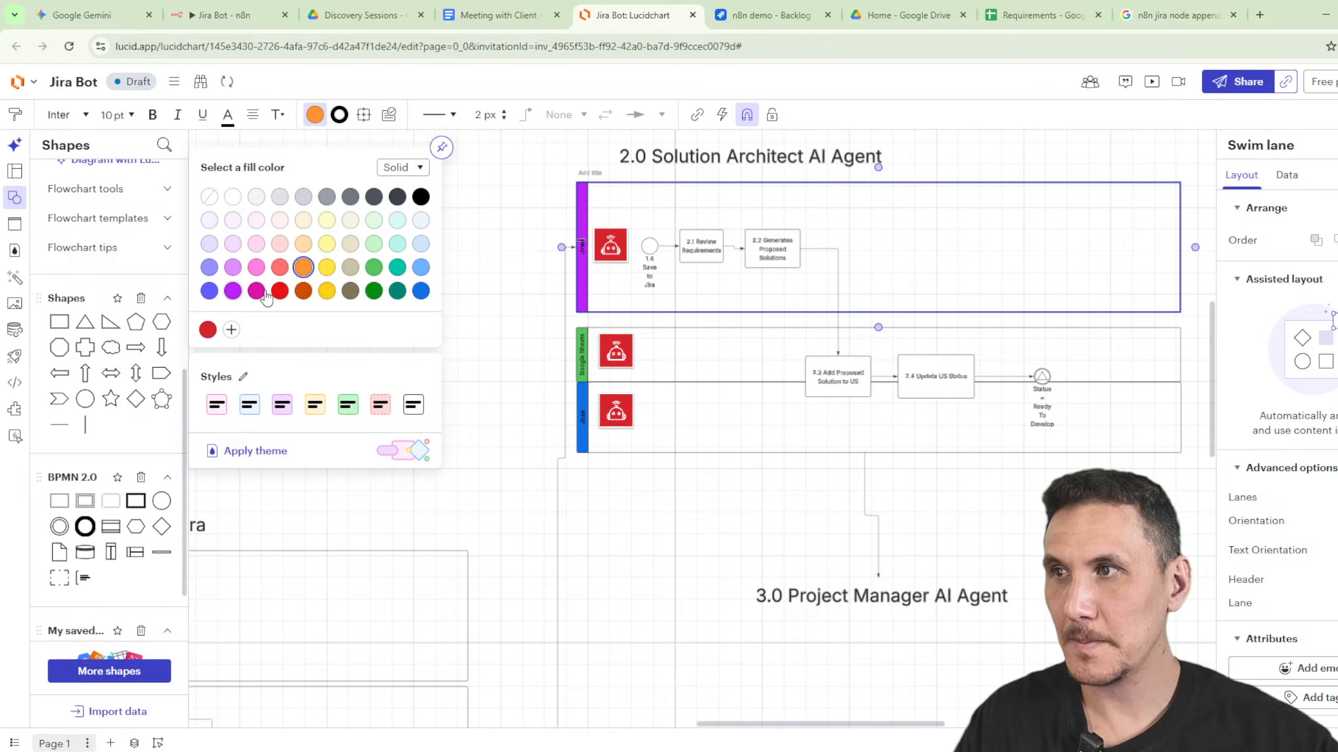
pyautogui.click(421, 290)
pyautogui.click(732, 571)
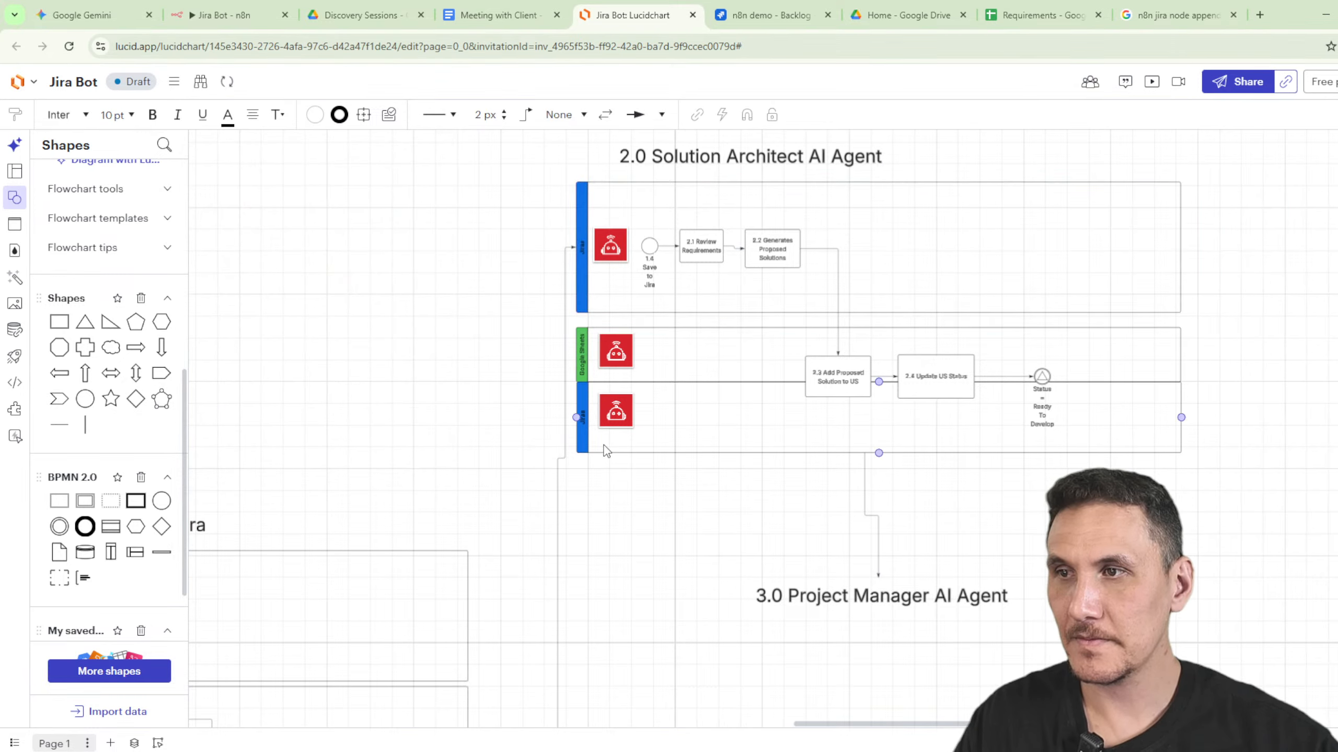
# Duplicate the recoloured Jira swimlane directly beneath the 3.0 Project Manager AI Agent title.
pyautogui.scroll(-3, 726, 547)
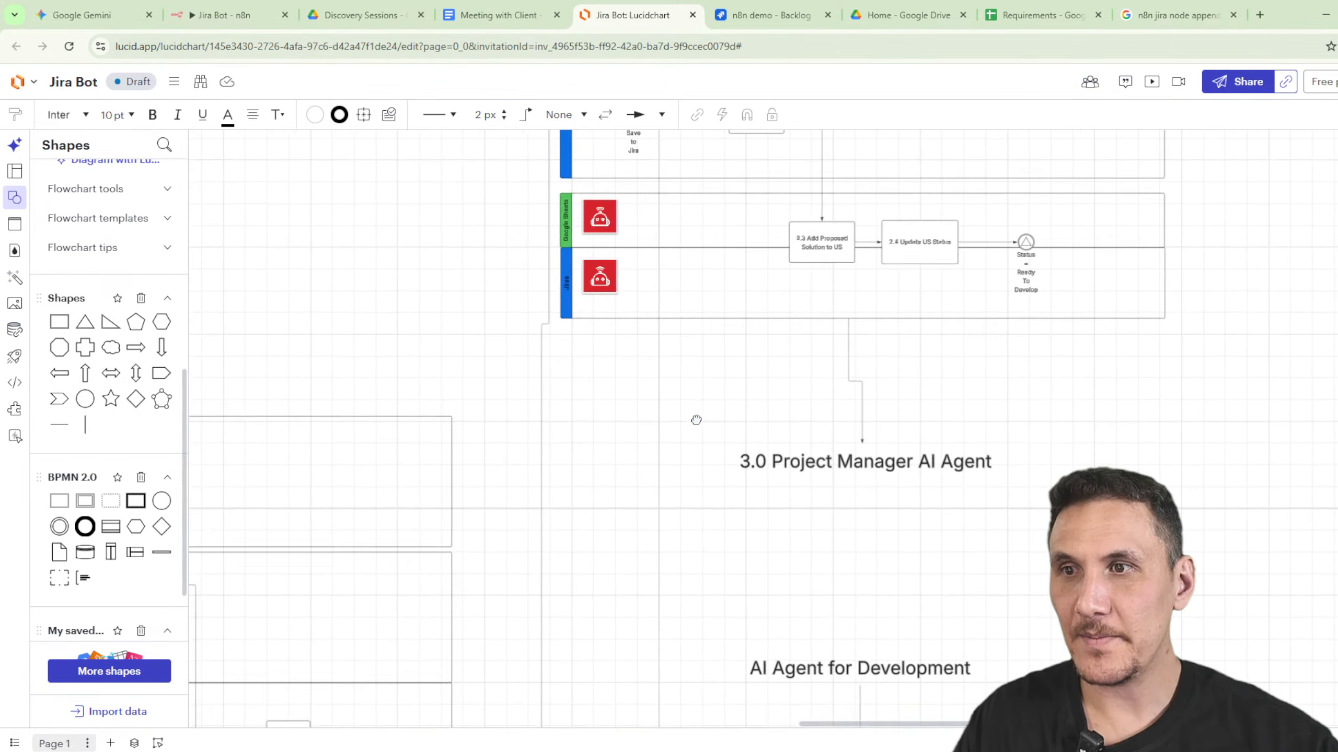
pyautogui.moveTo(696, 421); pyautogui.dragTo(678, 540)
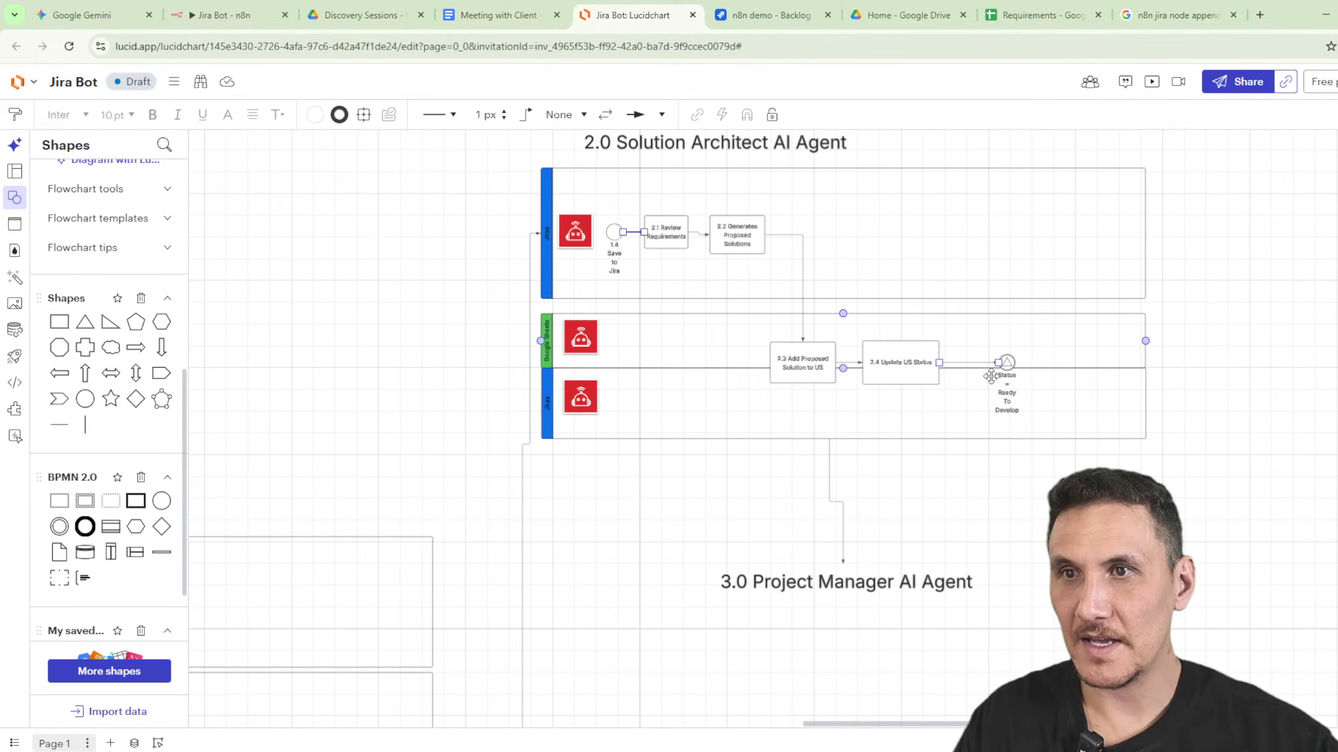
pyautogui.click(734, 545)
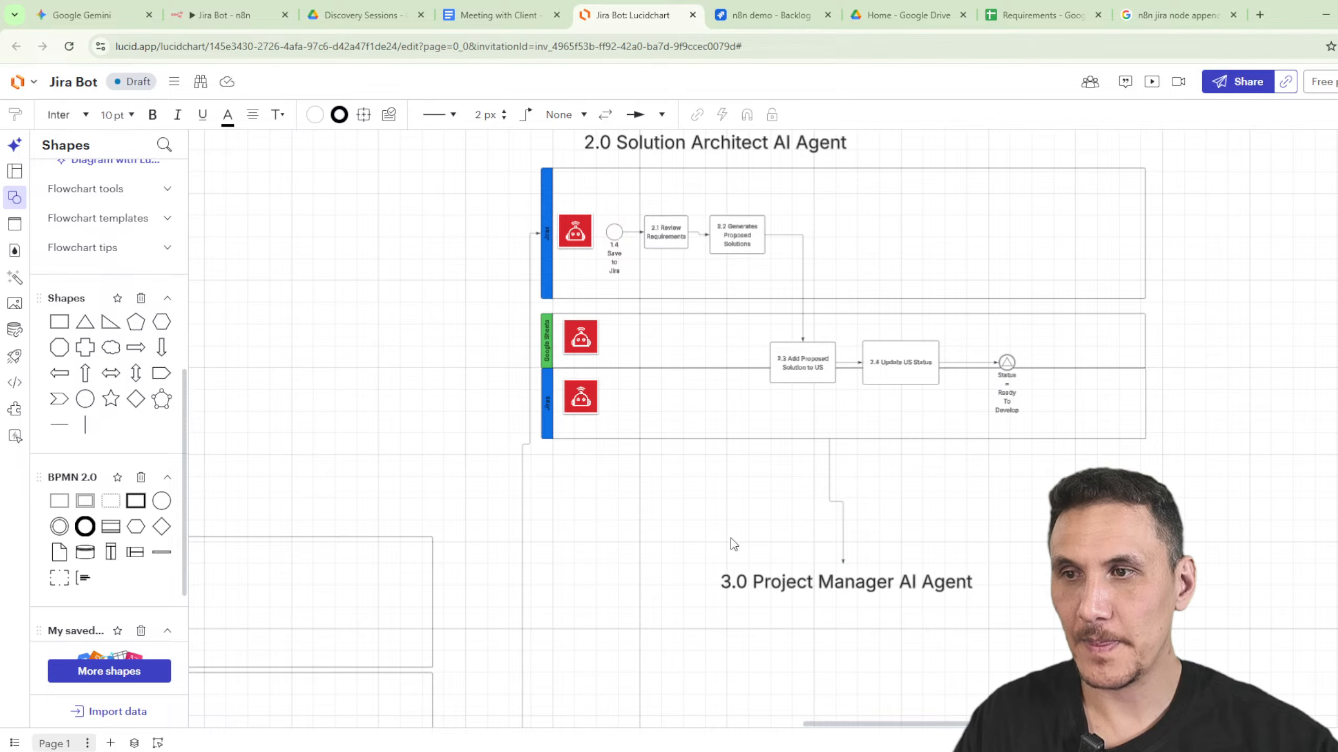
pyautogui.moveTo(543, 181); pyautogui.dragTo(581, 624)
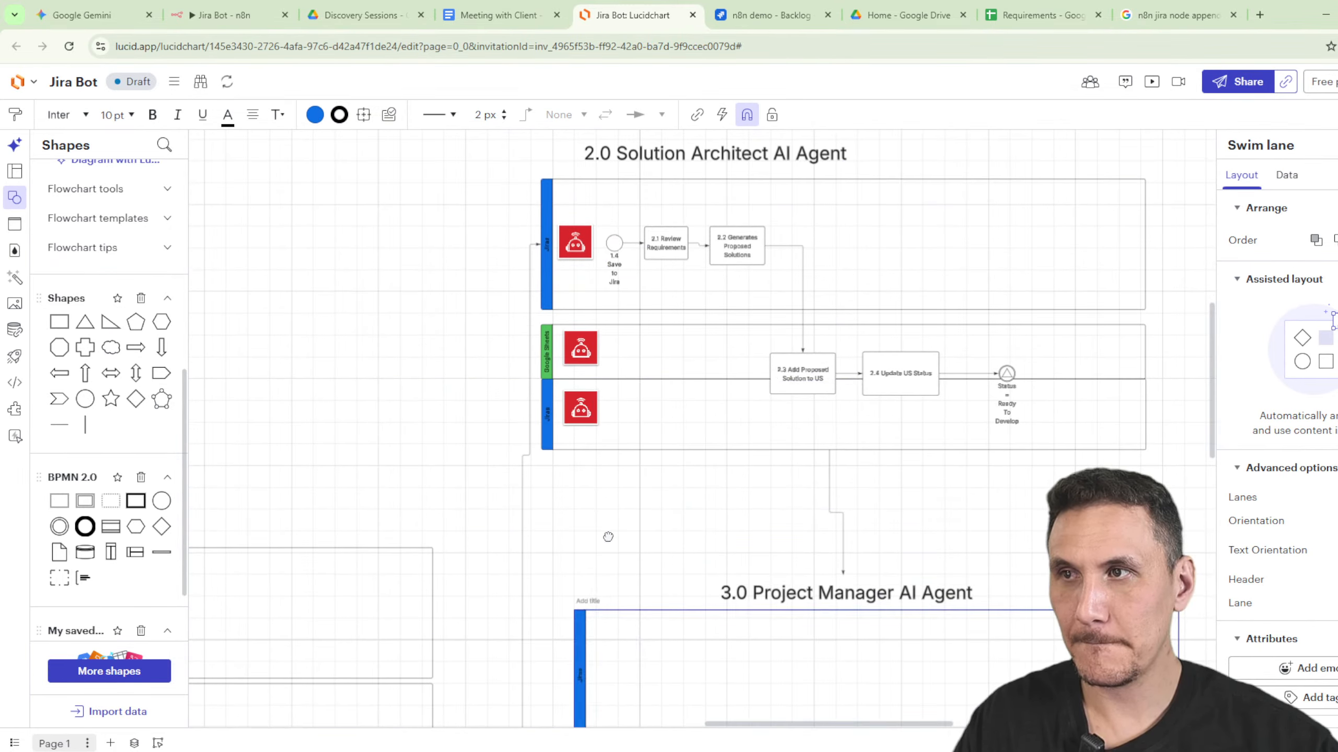
pyautogui.rightClick(608, 537)
# Copy the robot icon and the start event's outgoing arrow from the Solution Architect lane into the Project Manager lane.
pyautogui.click(575, 243)
pyautogui.keyDown('shift'); pyautogui.click(615, 243); pyautogui.keyUp('shift')
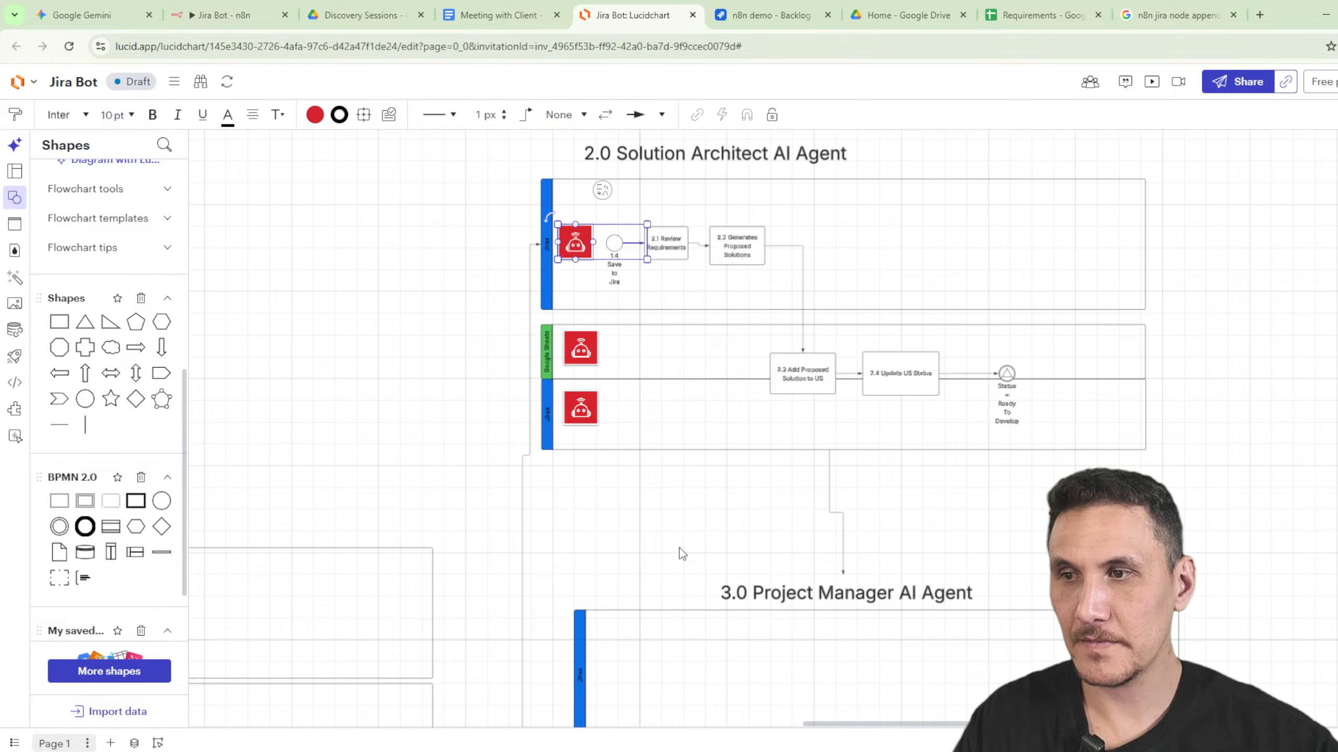
pyautogui.scroll(-5, 682, 554)
pyautogui.hotkey('ctrl', 'c')
pyautogui.hotkey('ctrl', 'v')
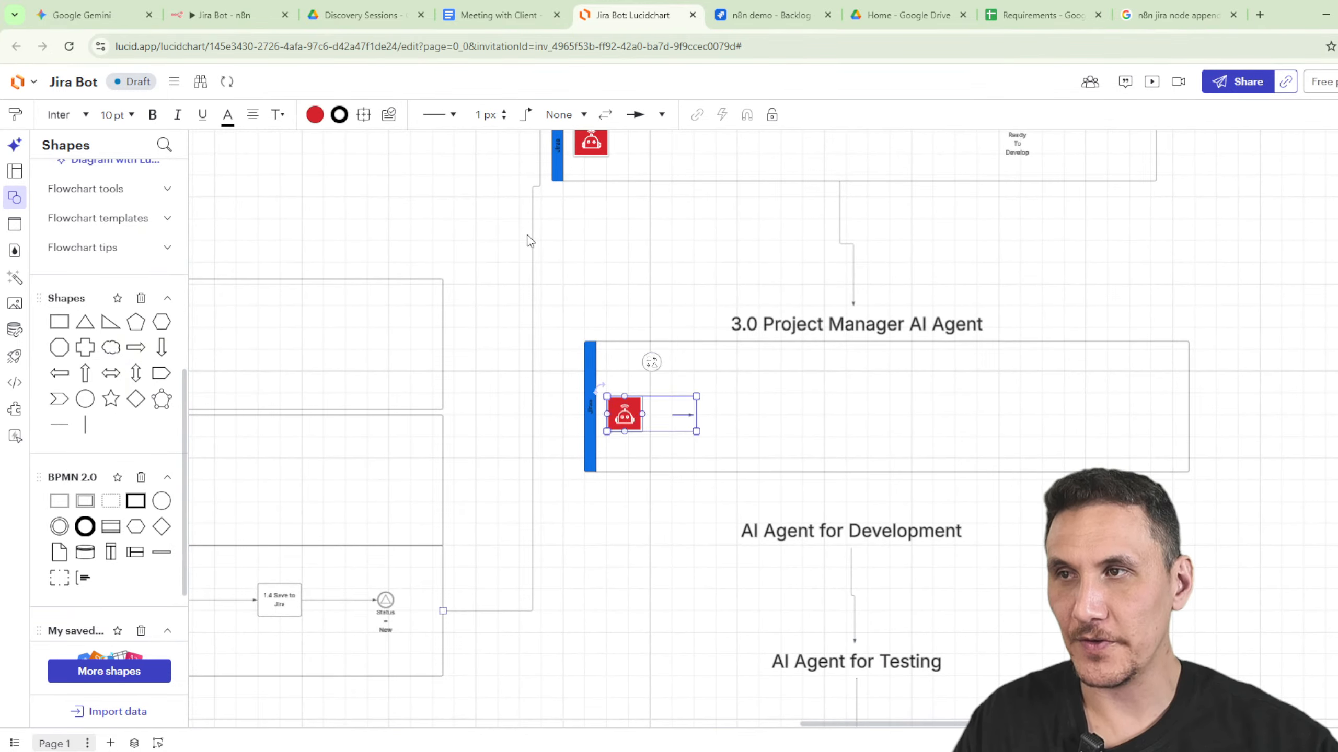
# Copy the 1.4 Save to Jira start event into the Project Manager lane, placing it between the robot icon and the arrow.
pyautogui.rightClick(543, 238)
pyautogui.click(502, 231)
pyautogui.scroll(4, 526, 242)
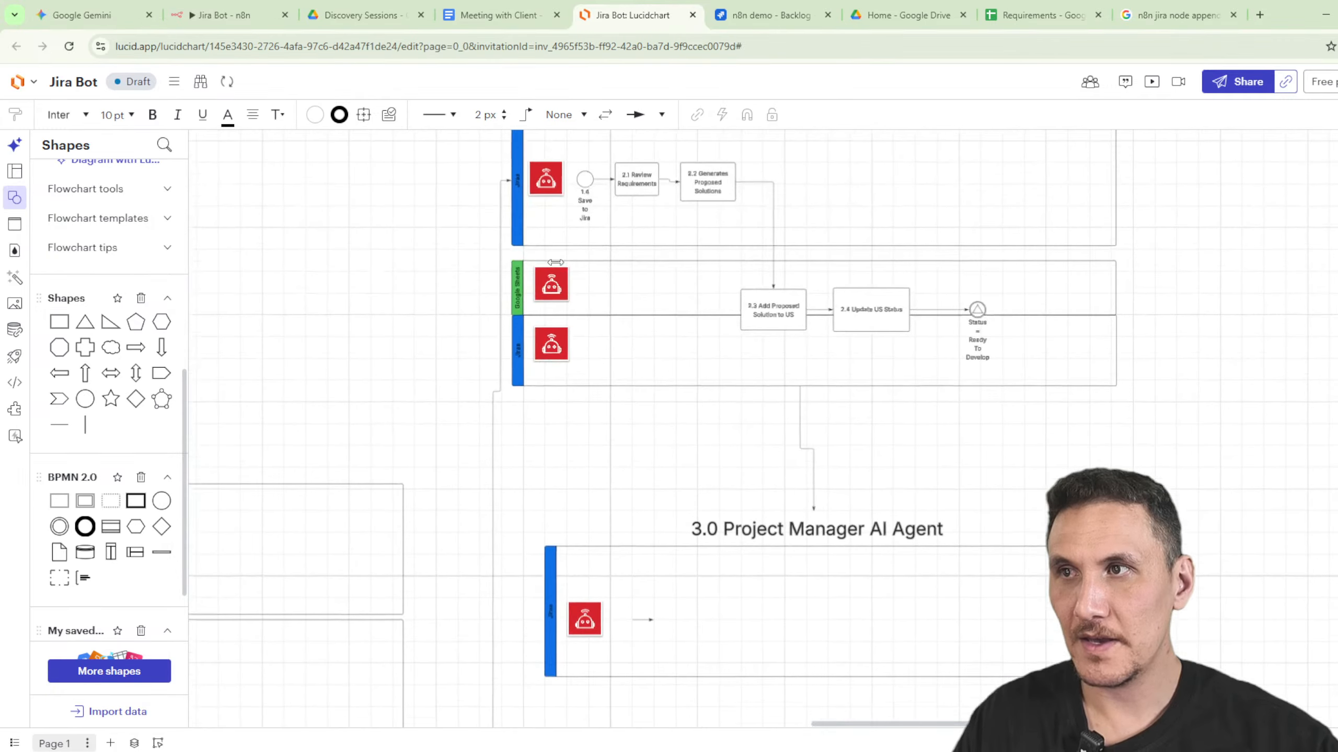
pyautogui.scroll(1, 555, 263)
pyautogui.click(583, 204)
pyautogui.hotkey('ctrl', 'c')
pyautogui.hotkey('ctrl', 'v')
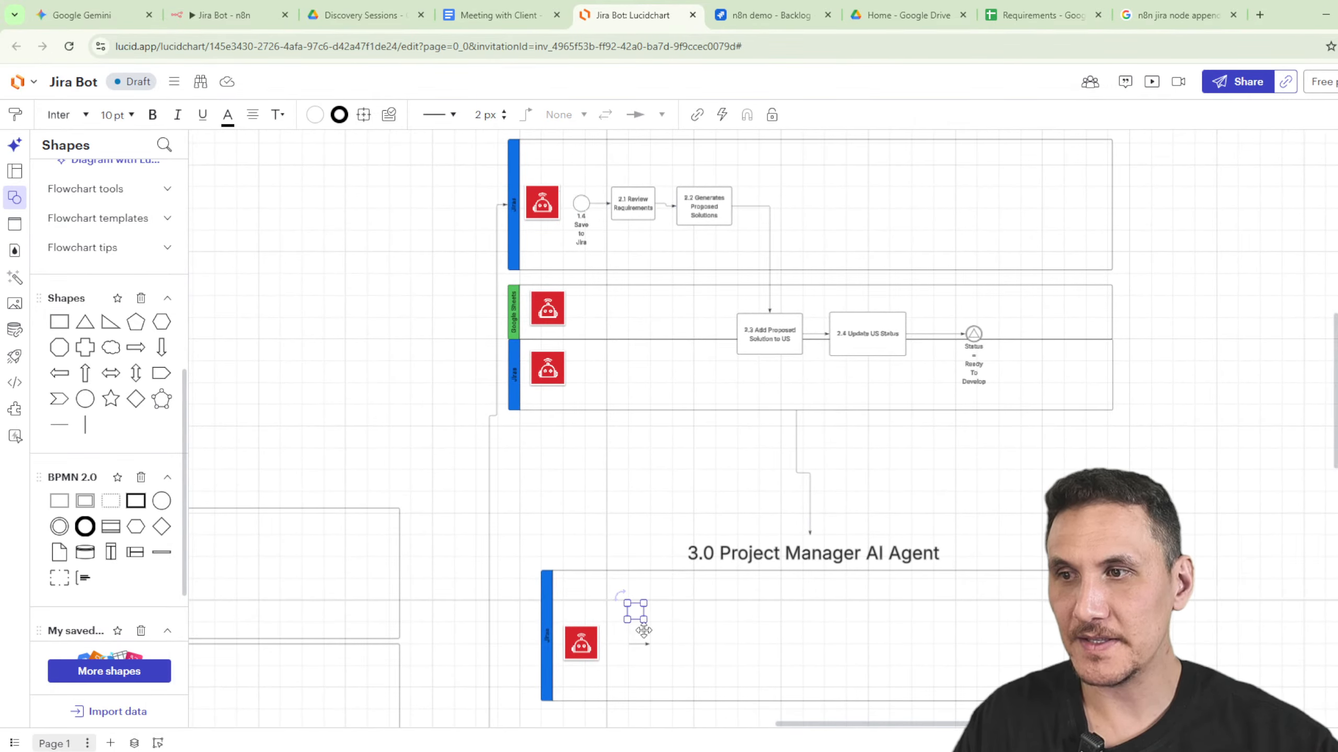
pyautogui.moveTo(643, 630); pyautogui.dragTo(627, 660)
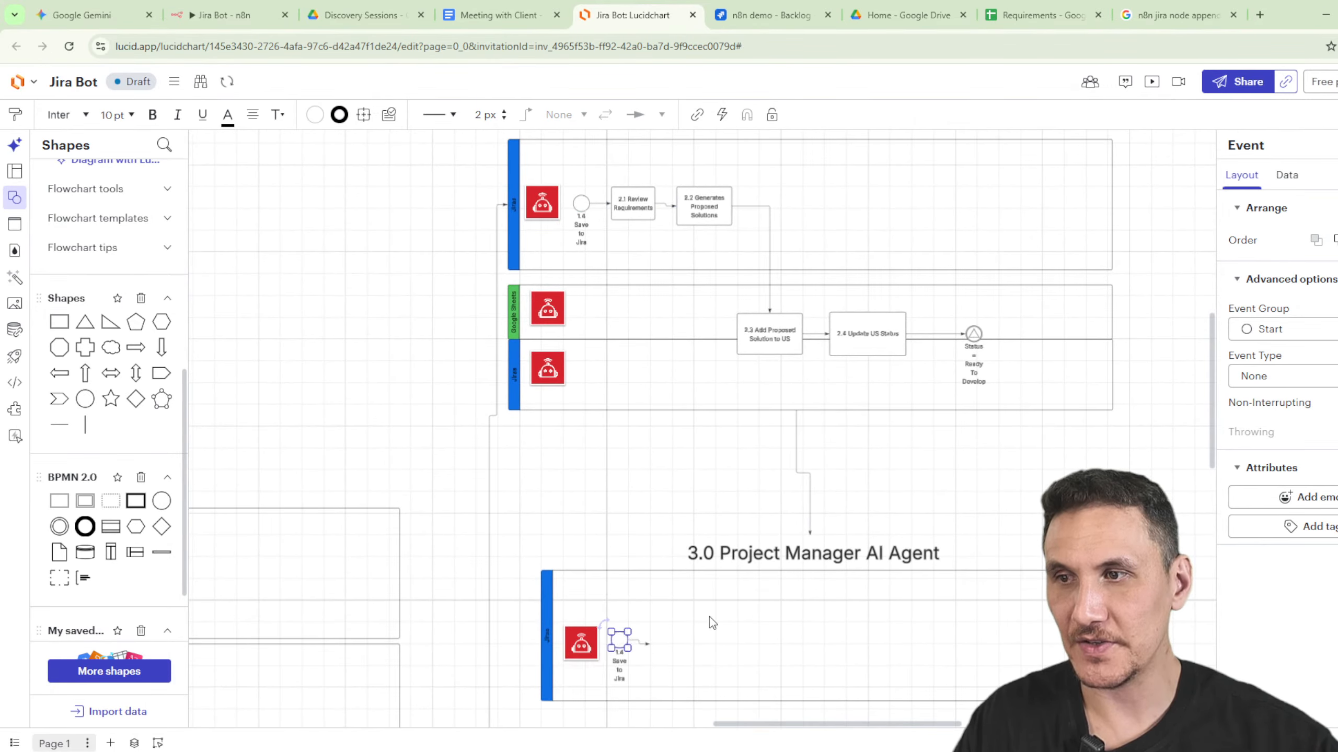
# Replace the label of the copied start event in the Project Manager lane with "2.4".
pyautogui.scroll(3, 711, 623)
pyautogui.scroll(-4, 529, 485)
pyautogui.doubleClick(557, 455)
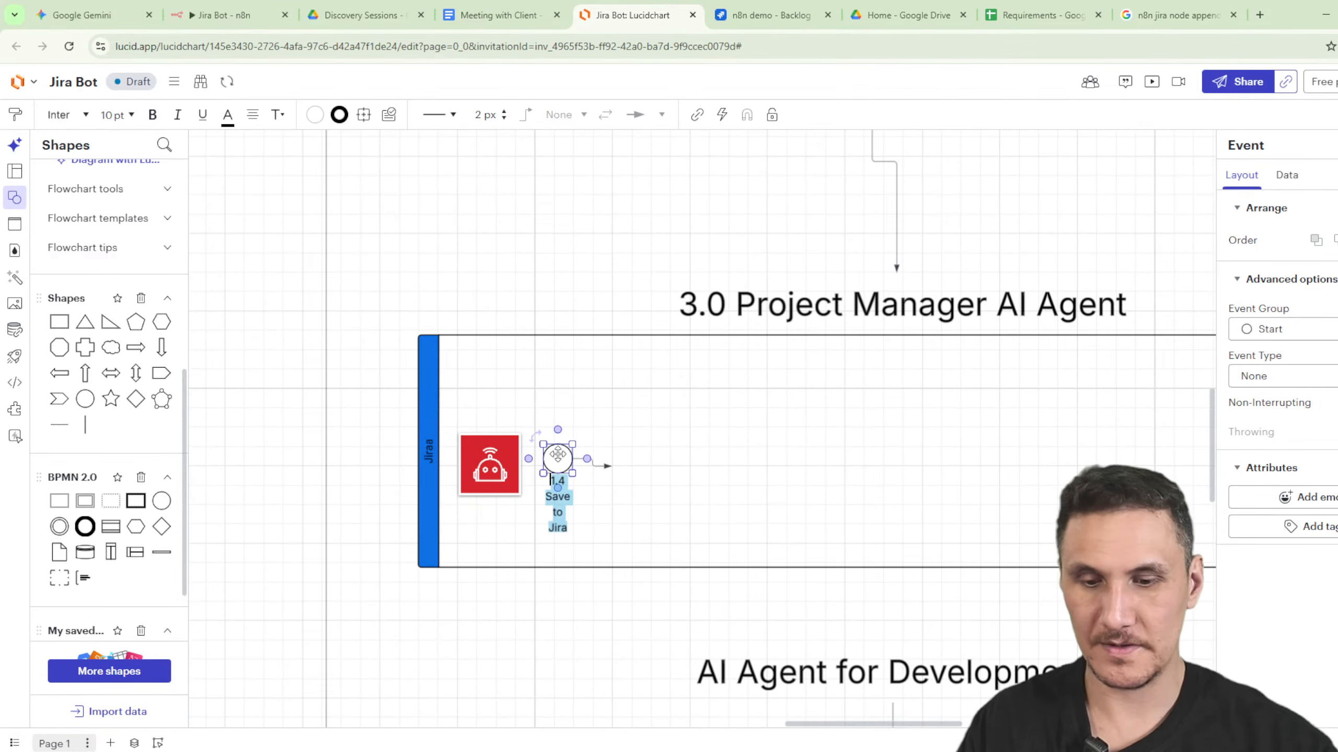
pyautogui.write('2.4')
# Try to relabel the 2.4 Update US Status activity as "2.4 Added Proposed Solution to US".
pyautogui.scroll(-5, 856, 362)
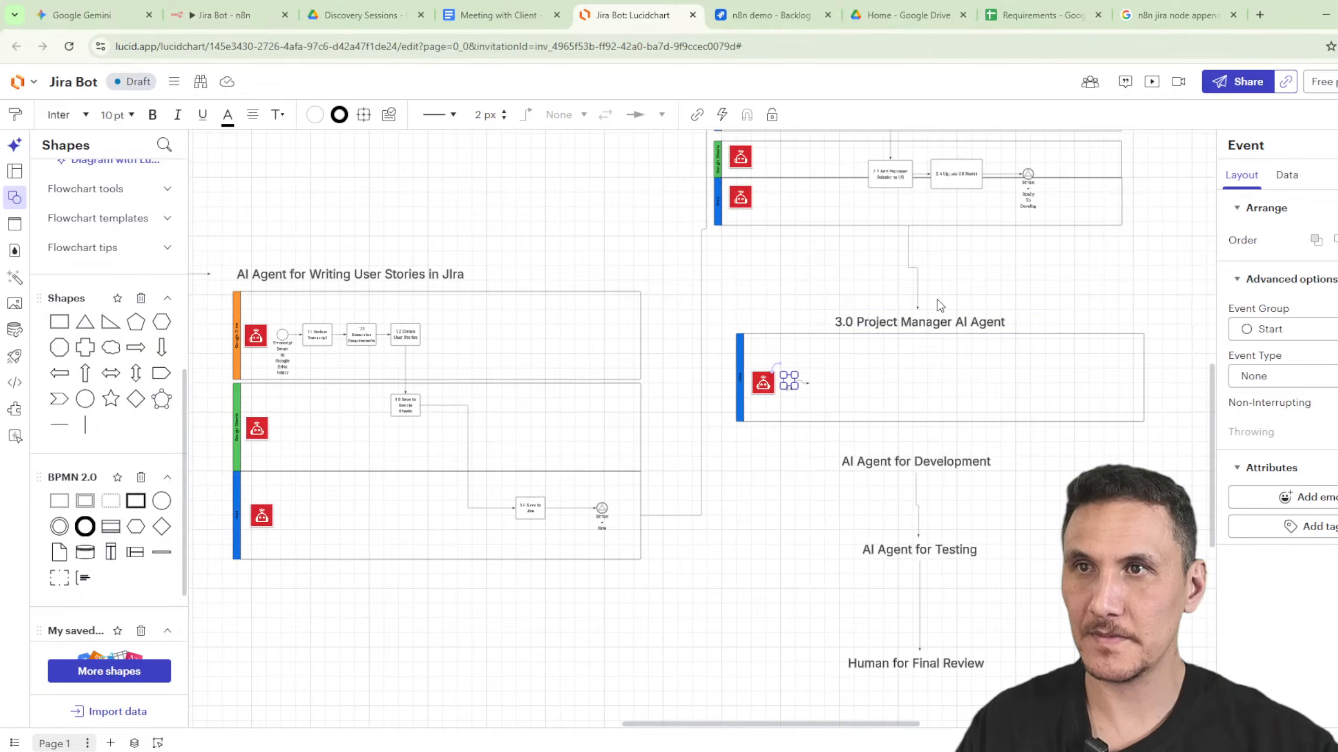
pyautogui.scroll(3, 940, 295)
pyautogui.moveTo(975, 297); pyautogui.dragTo(930, 462)
pyautogui.doubleClick(921, 262)
pyautogui.click(898, 265)
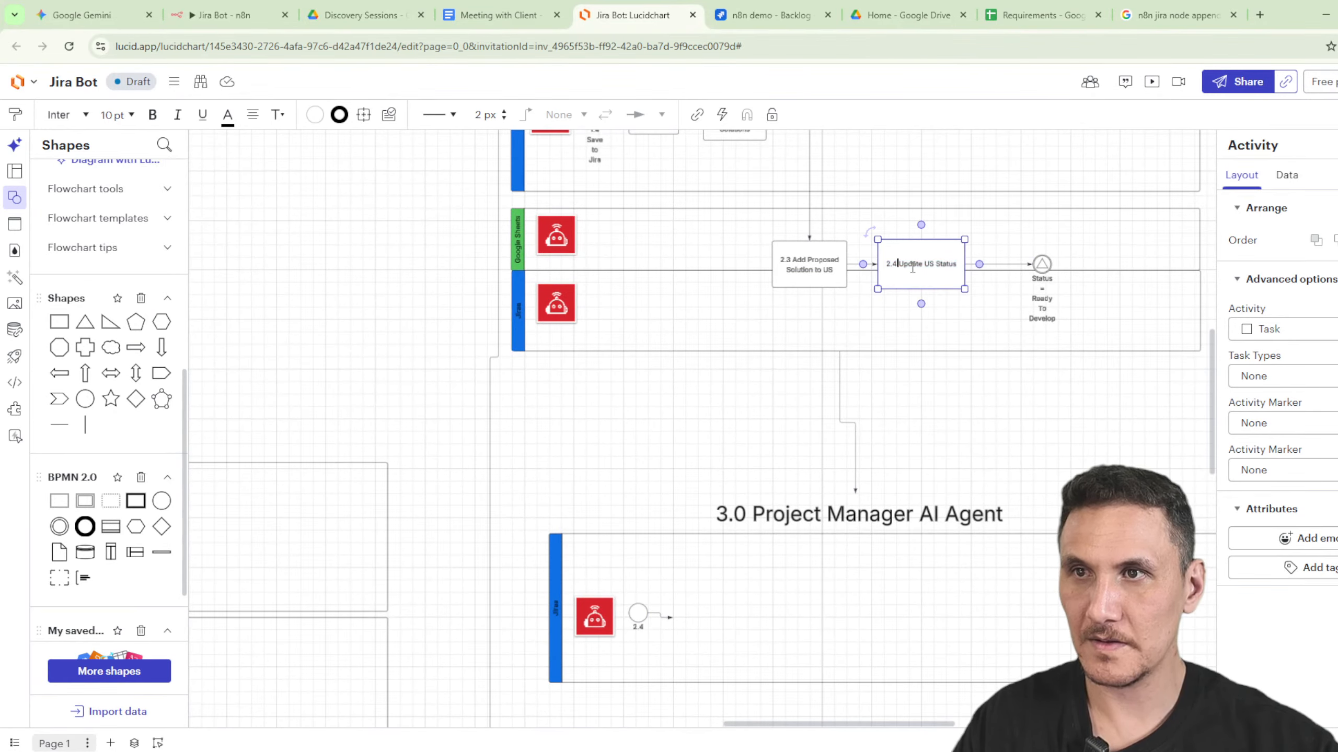
pyautogui.write('Added Po')
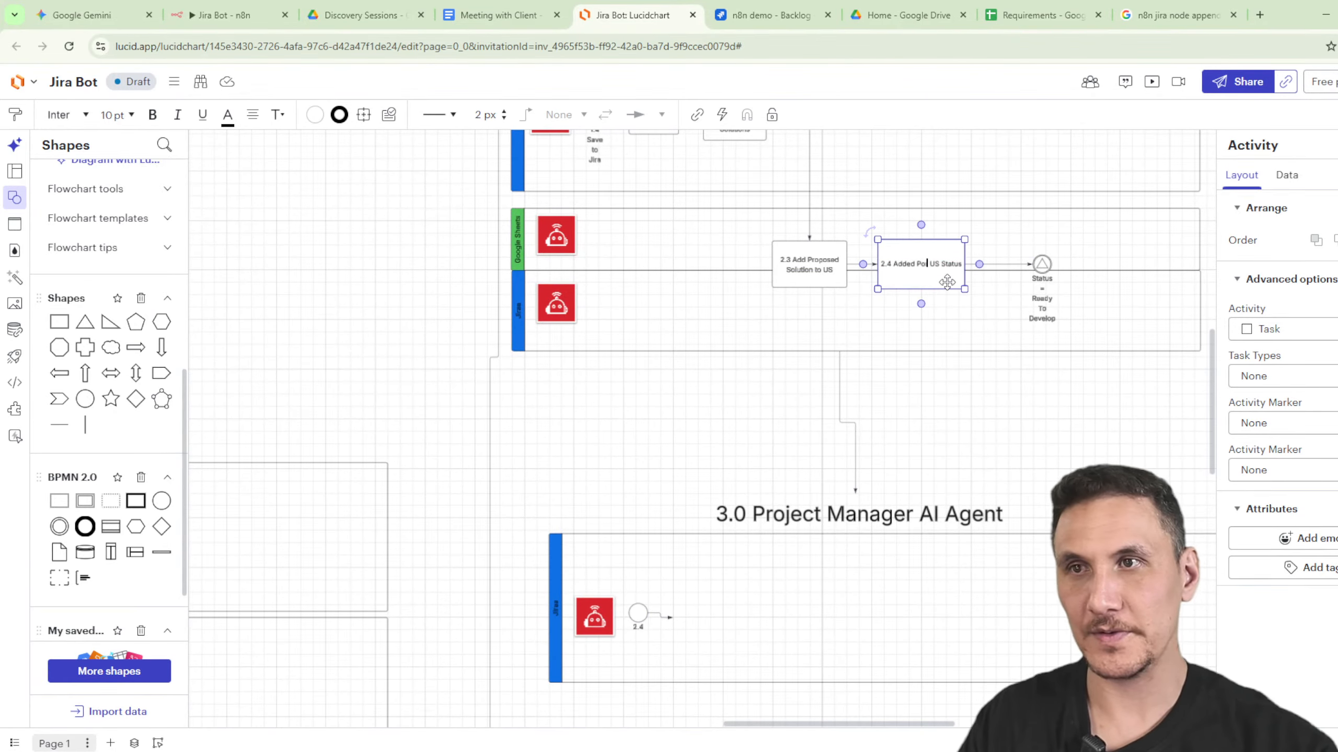
pyautogui.write('rposed Solution to U')
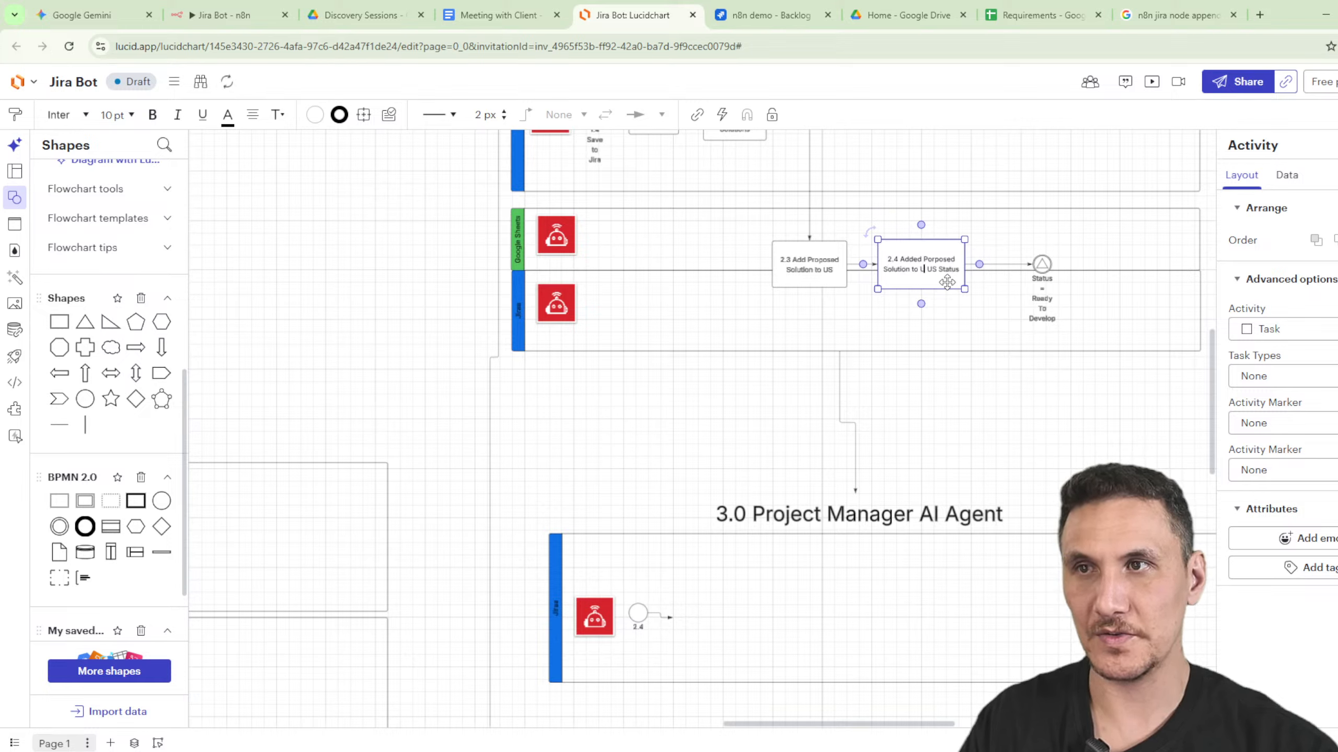
# Relabel the 2.4 activity as "2.4 Set US to Ready to Develop" and give the Project Manager start event the same label.
pyautogui.hotkey('ctrl', 'BackSpace')
pyautogui.hotkey('ctrl', 'BackSpace')
pyautogui.press('BackSpace')
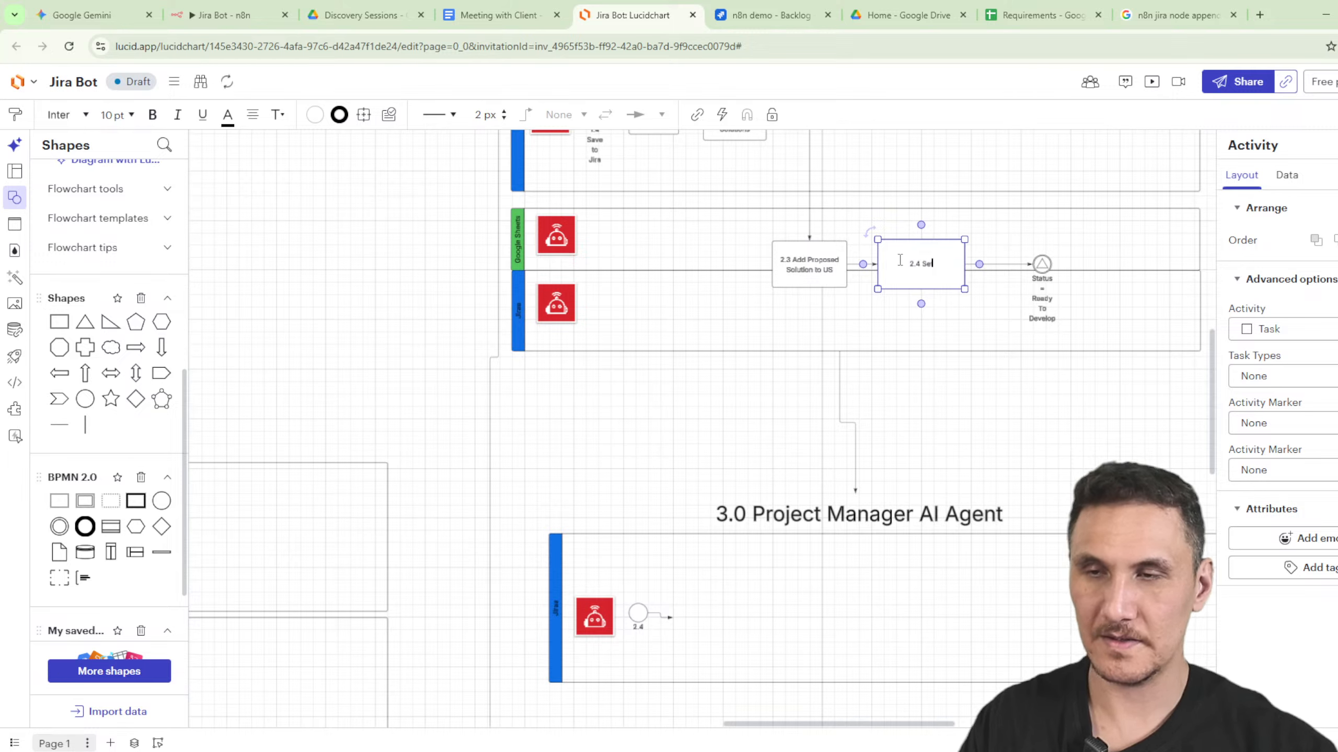
pyautogui.write('to Develop')
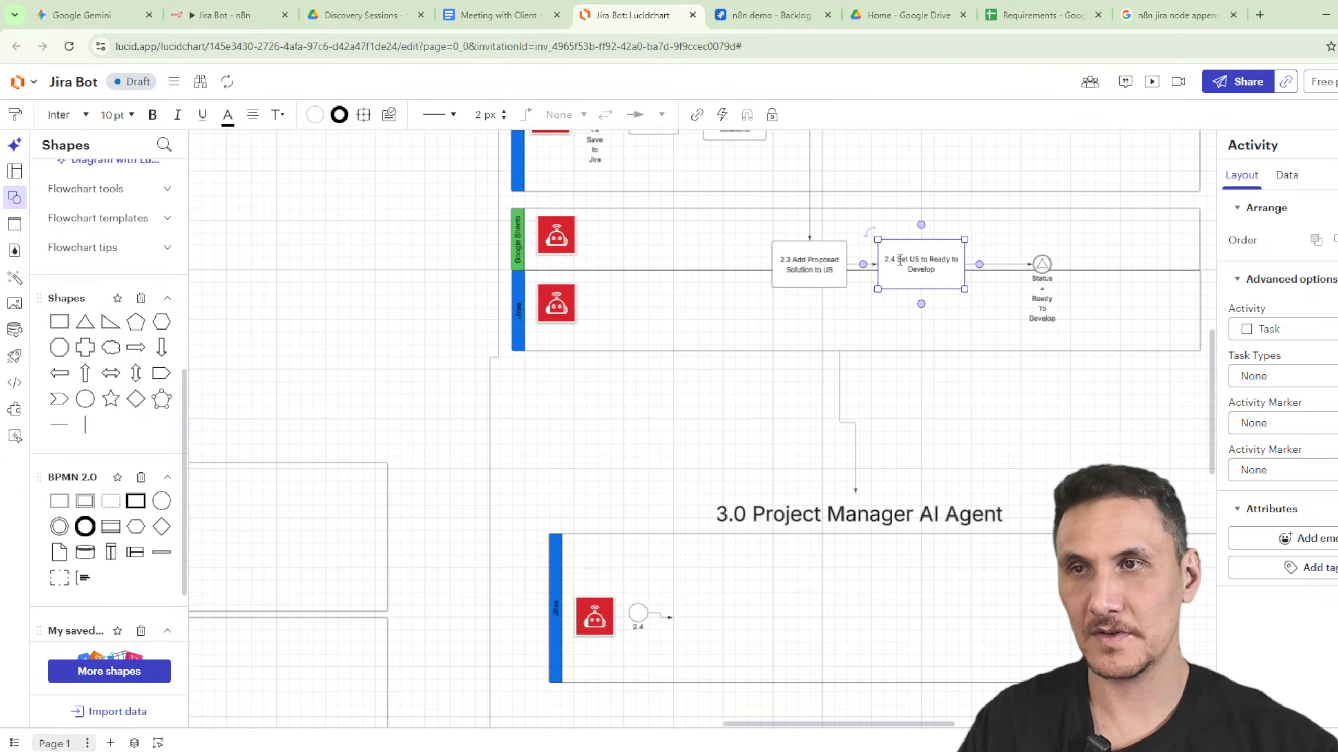
pyautogui.click(924, 324)
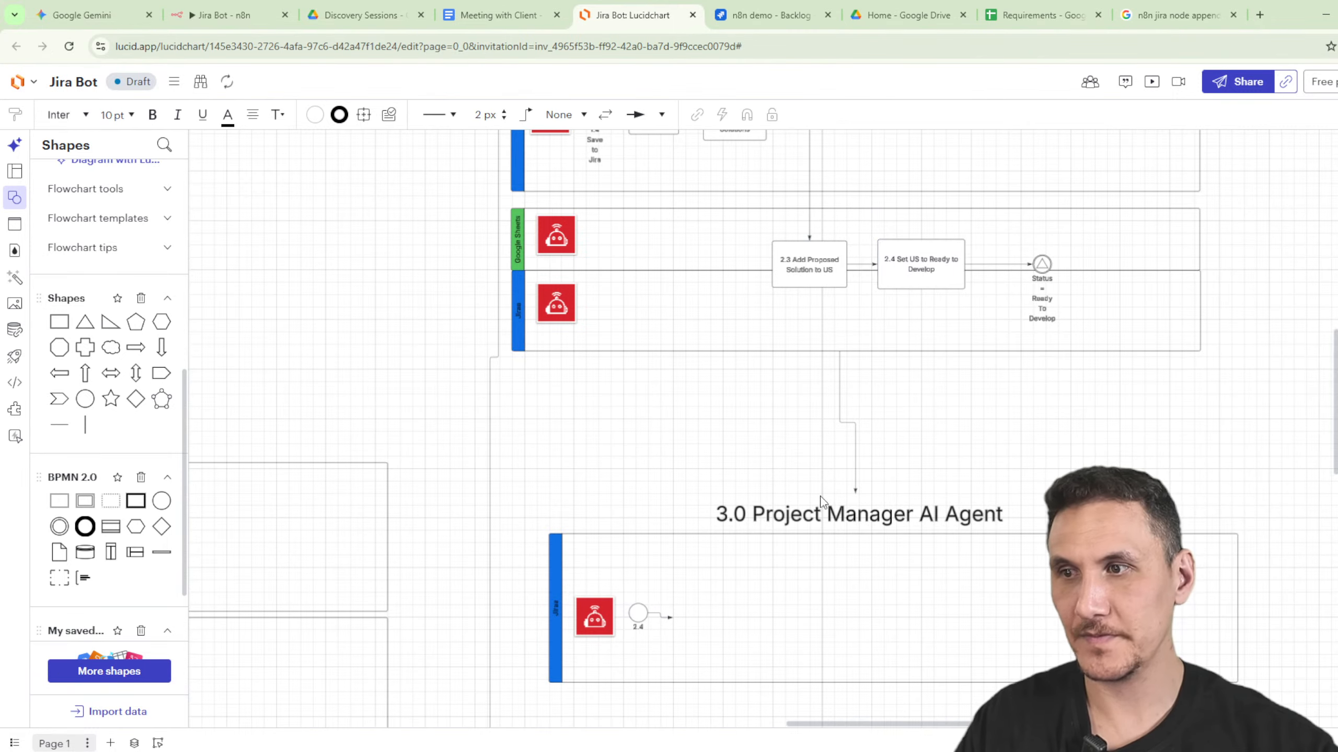
pyautogui.doubleClick(638, 615)
pyautogui.click(783, 623)
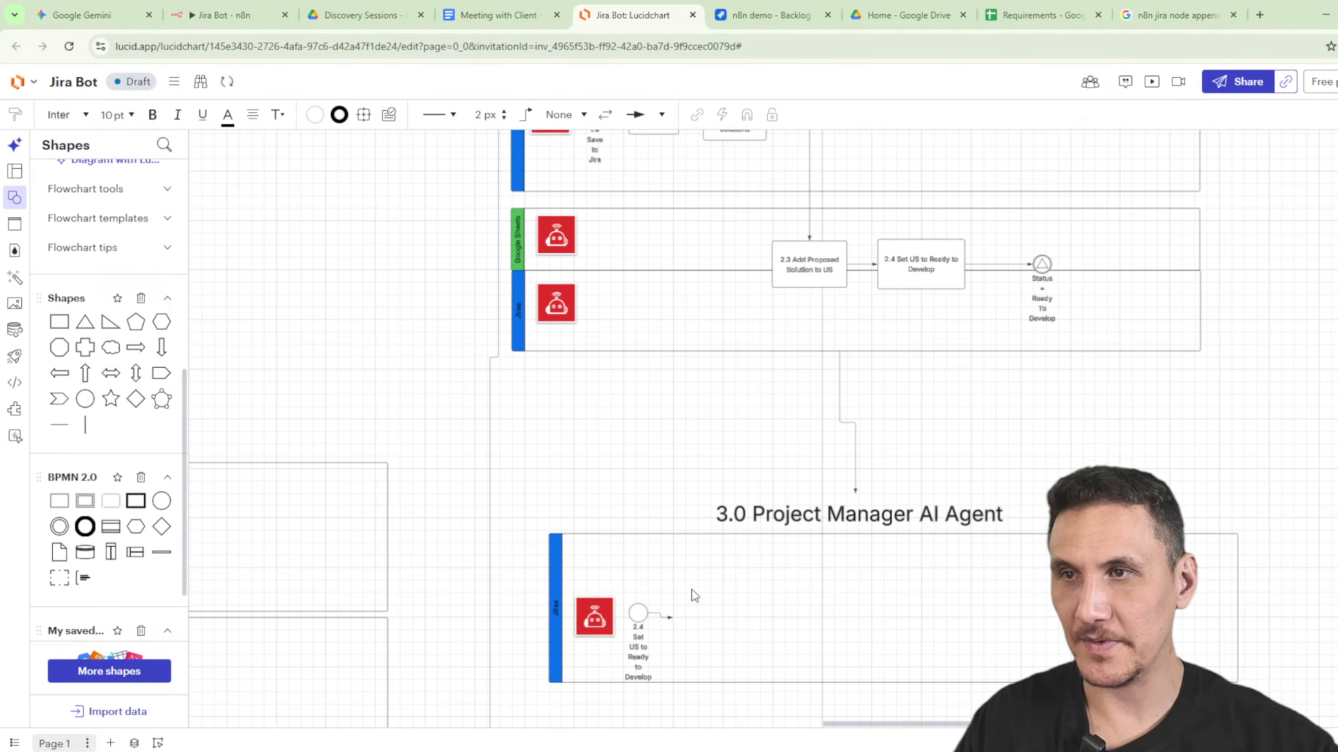
# Copy the 2.1 Review Requirements activity into the Project Manager lane, beside the start event's arrow.
pyautogui.scroll(2, 660, 468)
pyautogui.click(679, 167)
pyautogui.hotkey('ctrl', 'c')
pyautogui.scroll(-1, 717, 448)
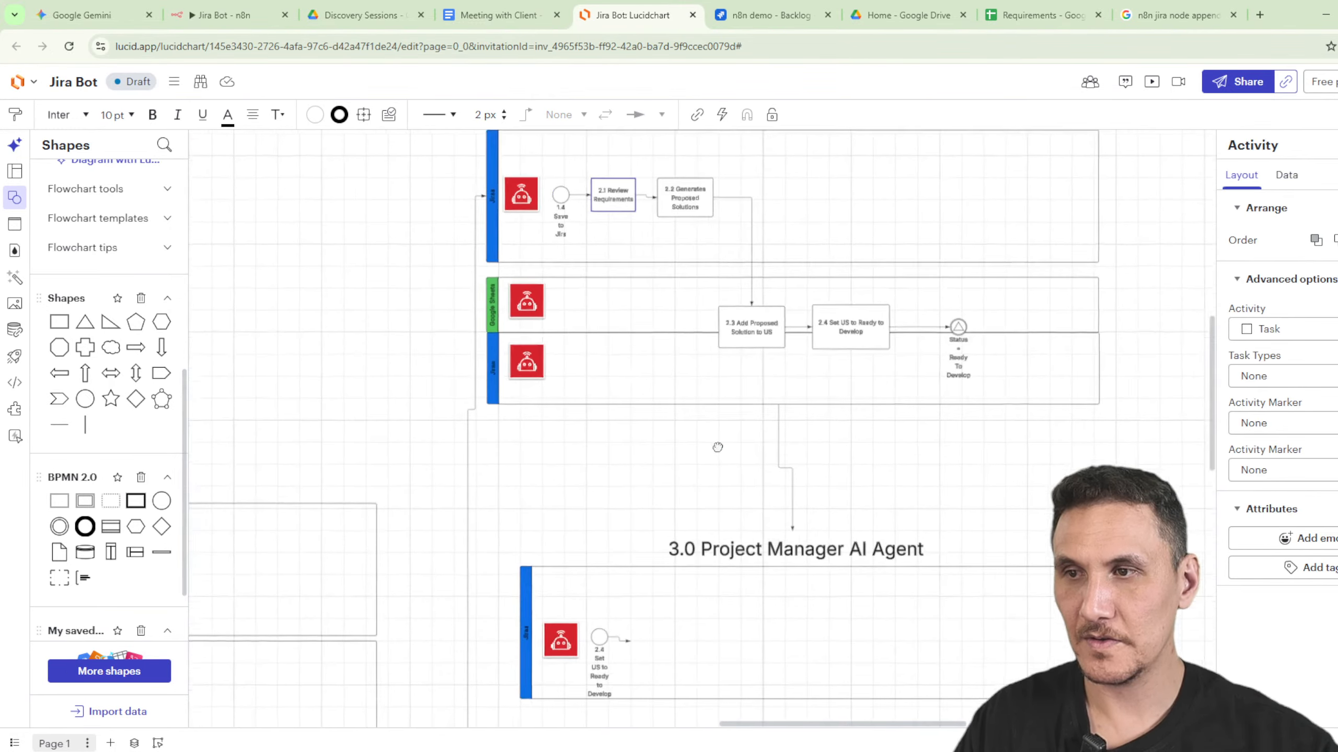
pyautogui.scroll(-4, 706, 447)
pyautogui.click(675, 439)
pyautogui.hotkey('ctrl', 'v')
pyautogui.moveTo(673, 417); pyautogui.dragTo(671, 447)
pyautogui.hotkey('ctrl', 'z')
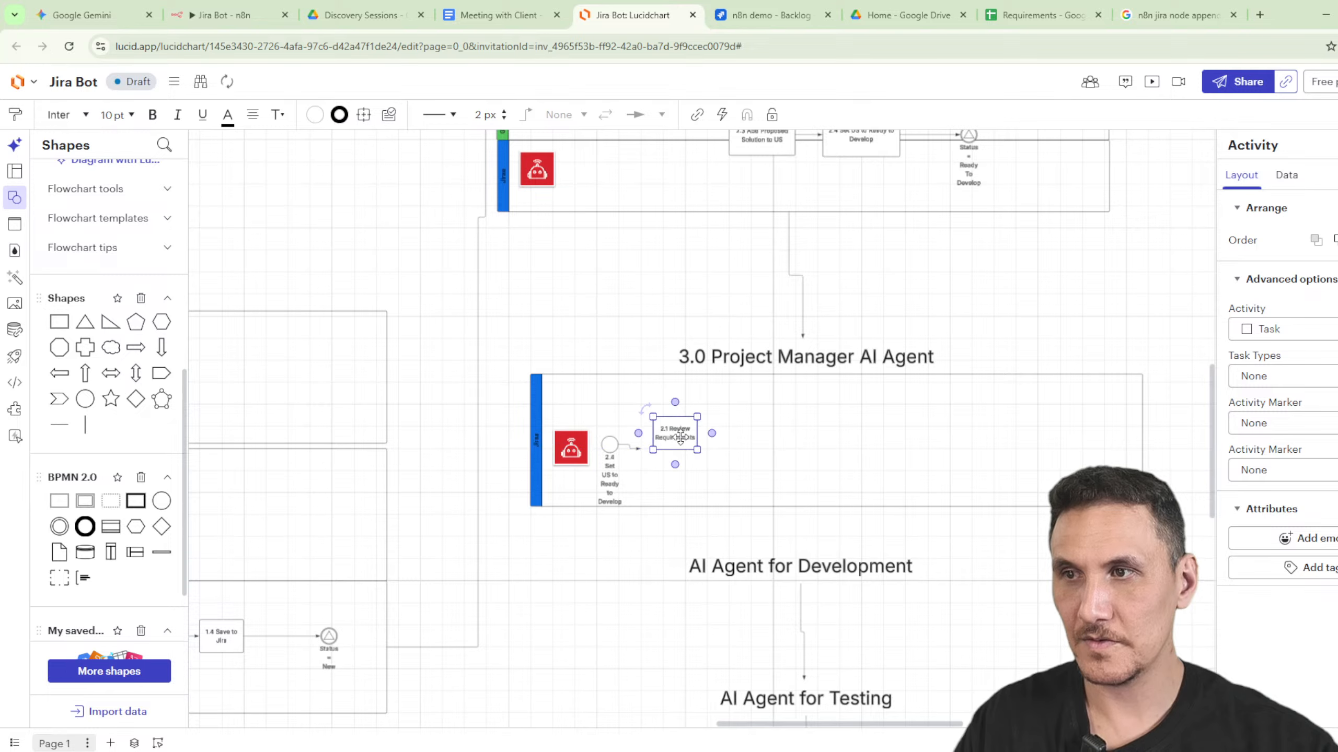
# Connect the start event's arrow to the copied activity in the Project Manager lane.
pyautogui.scroll(5, 665, 443)
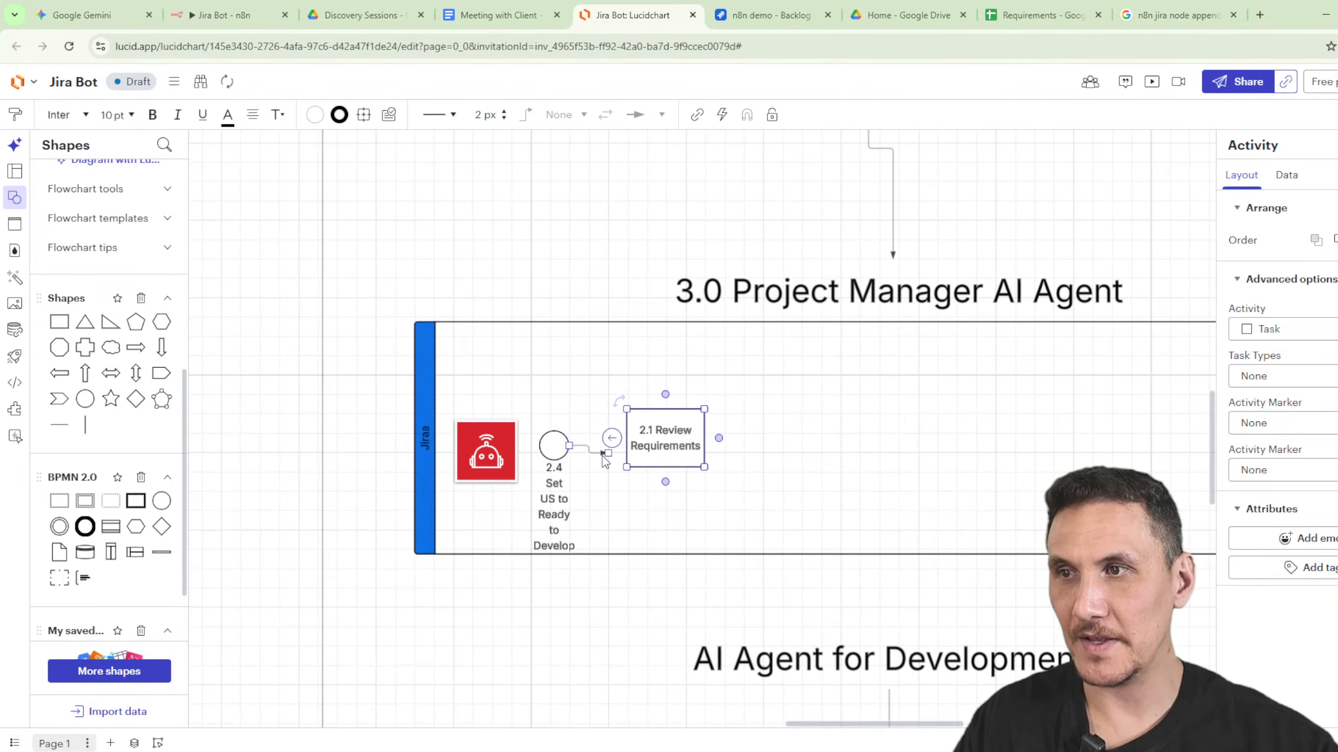
pyautogui.click(595, 457)
pyautogui.moveTo(610, 454); pyautogui.dragTo(625, 434)
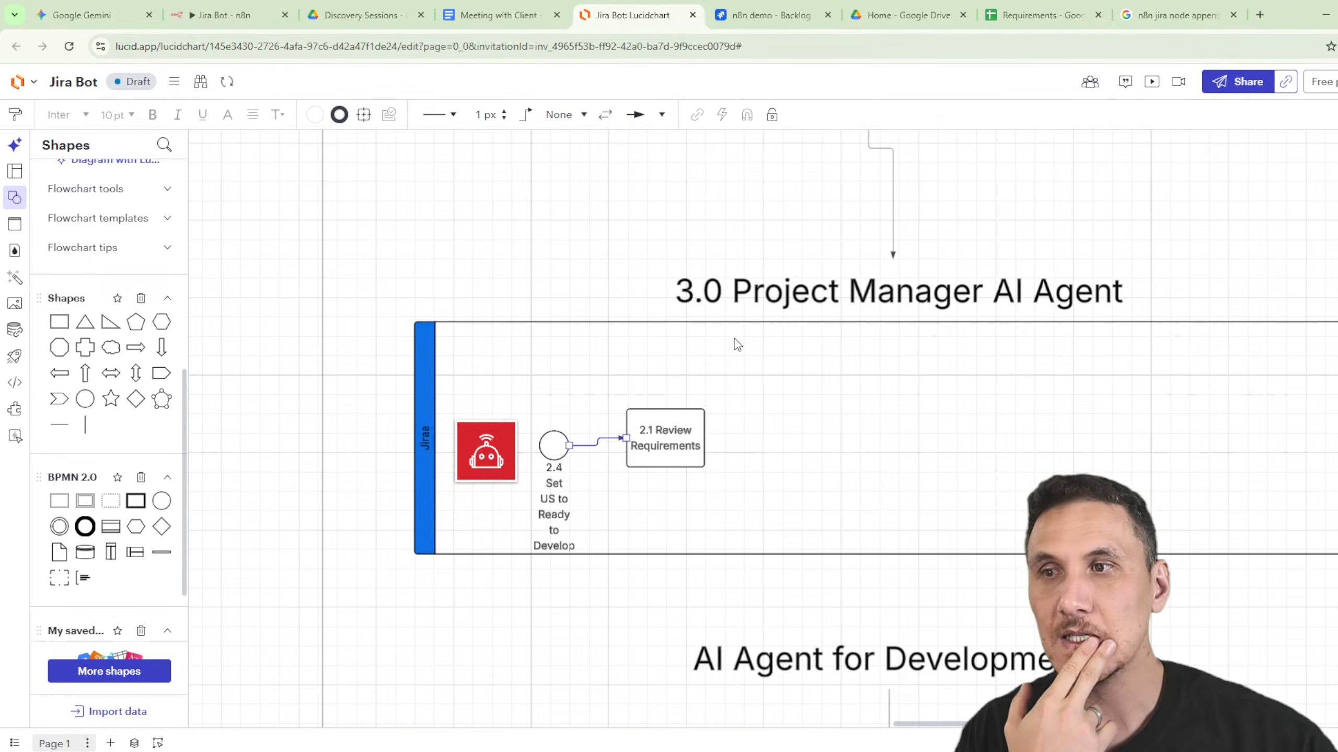
# Relabel the copied activity in the Project Manager lane as "3.1 Priotise User Stories".
pyautogui.click(683, 449)
pyautogui.click(682, 448)
pyautogui.doubleClick(682, 448)
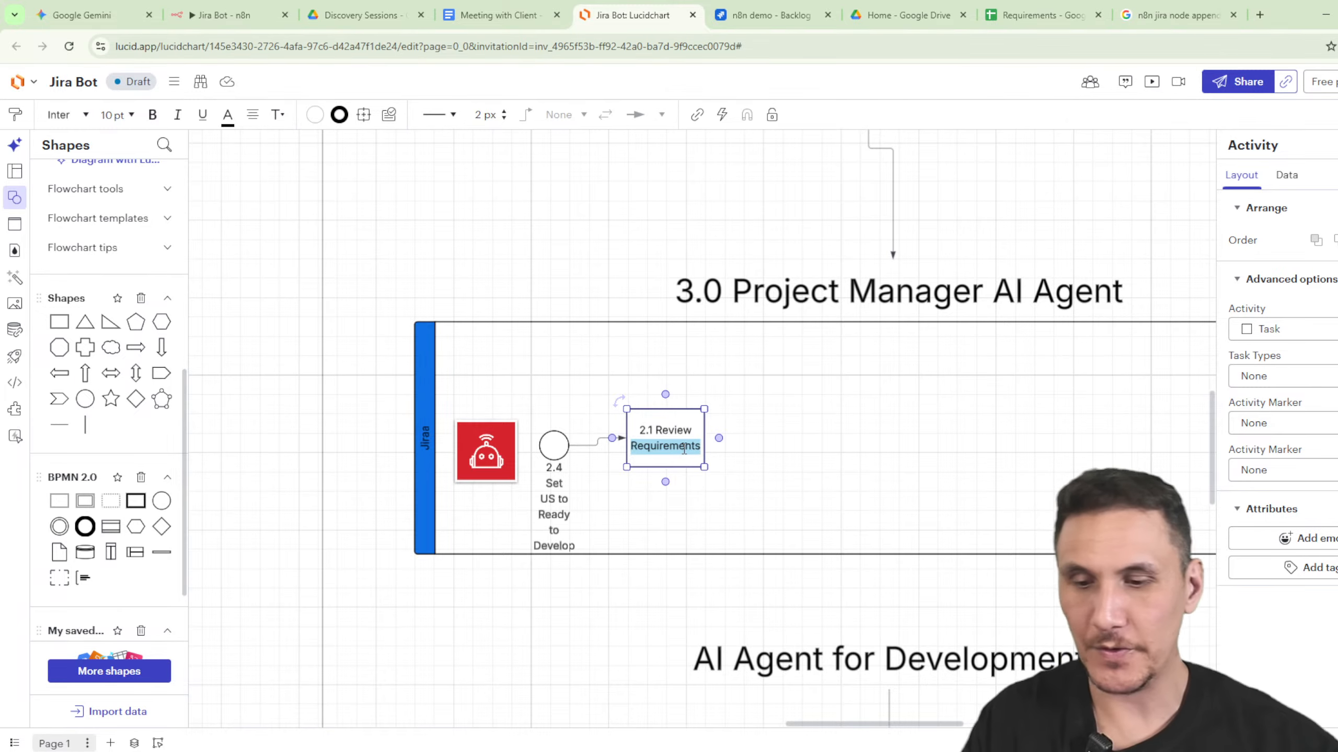
pyautogui.hotkey('ctrl', 'a')
pyautogui.write('3.1')
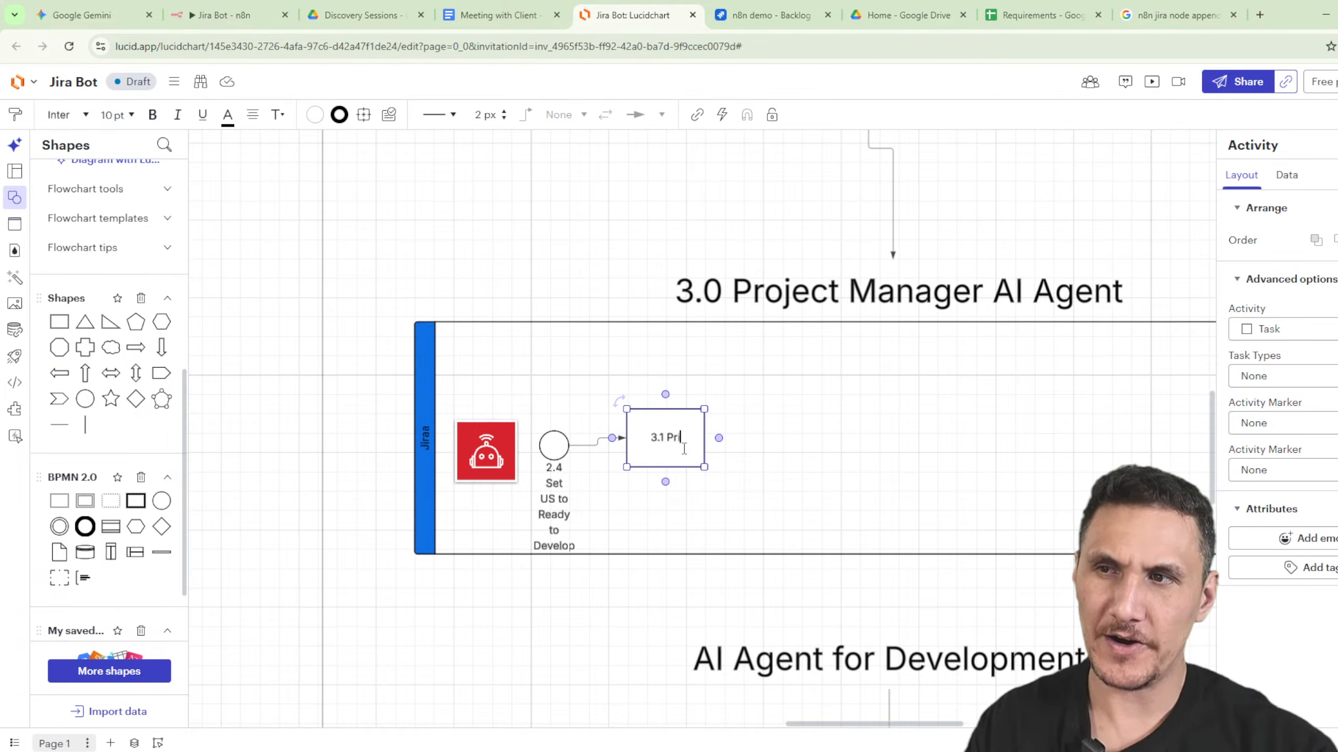
pyautogui.write(' Priotise User Stories')
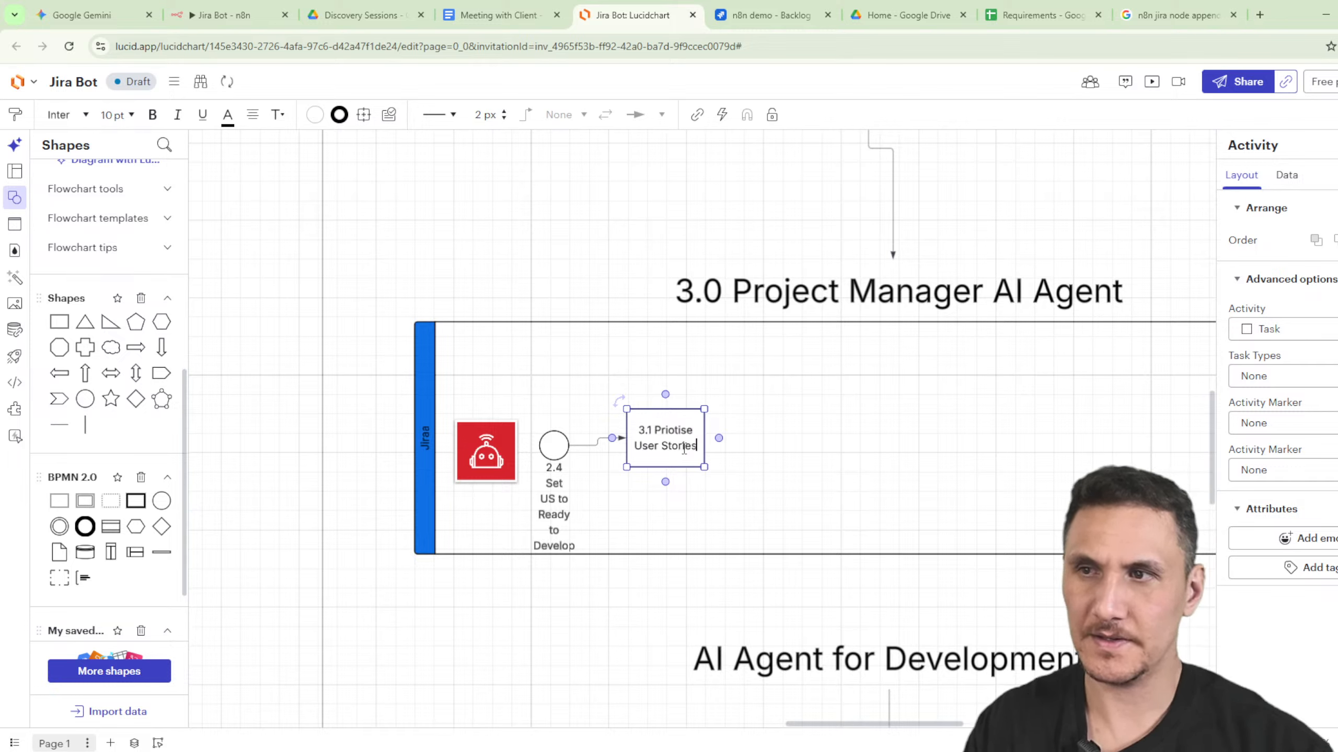
pyautogui.click(881, 410)
# Switch to the n8n workflow and search the node library for "get" for a node following "Append or update row in sheet3".
pyautogui.click(221, 14)
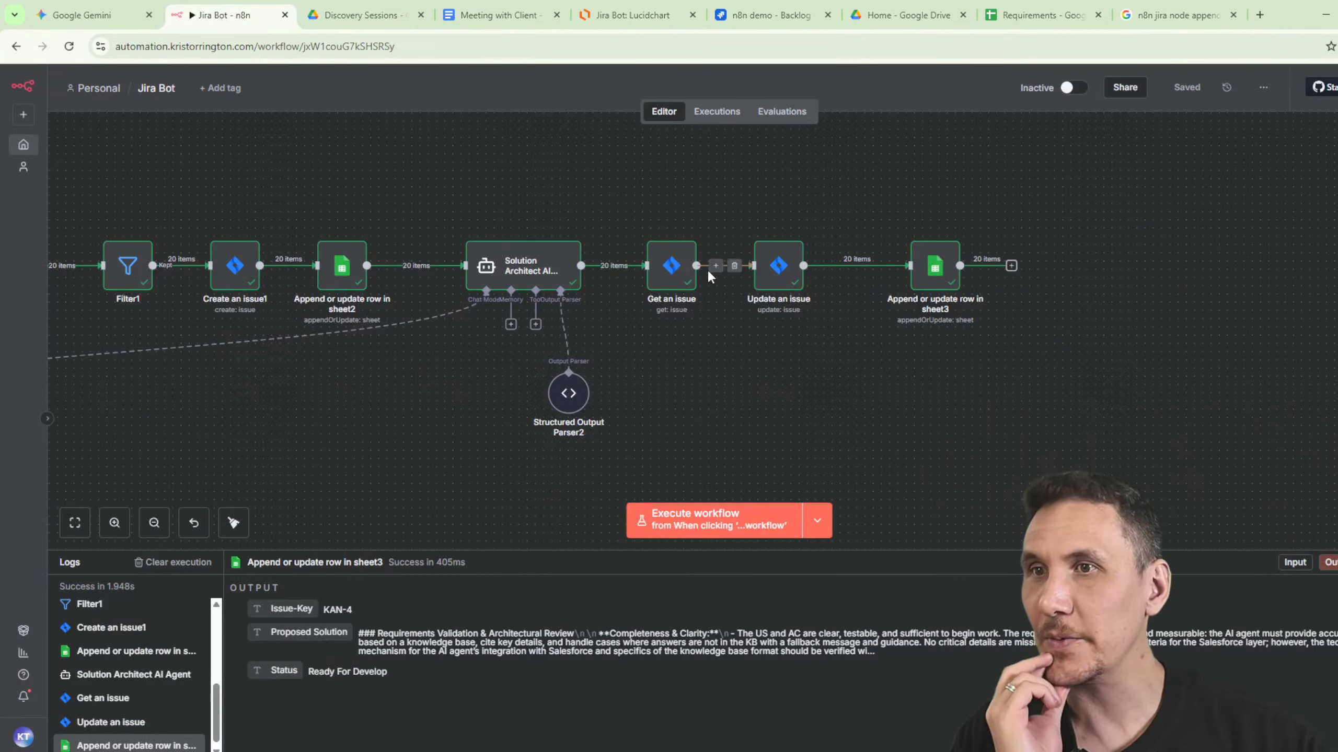
pyautogui.click(1011, 266)
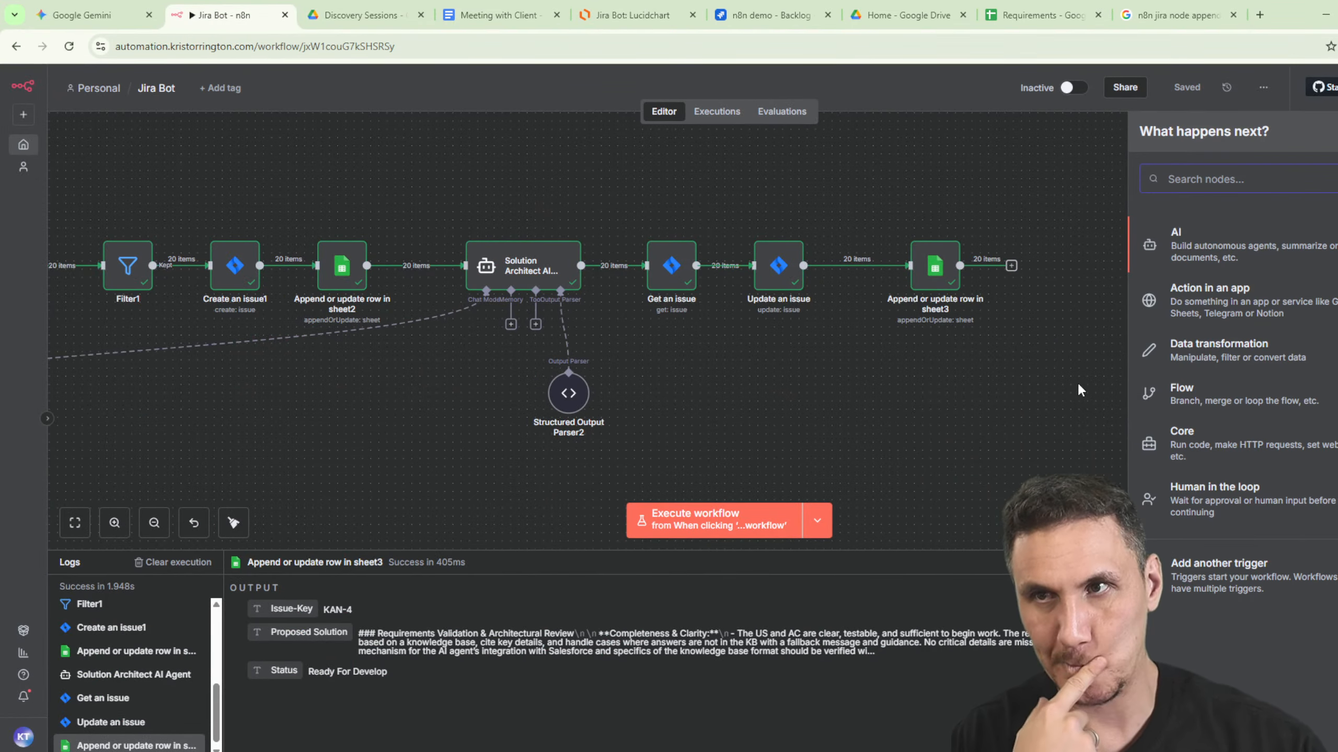
pyautogui.click(1057, 328)
pyautogui.rightClick(1051, 334)
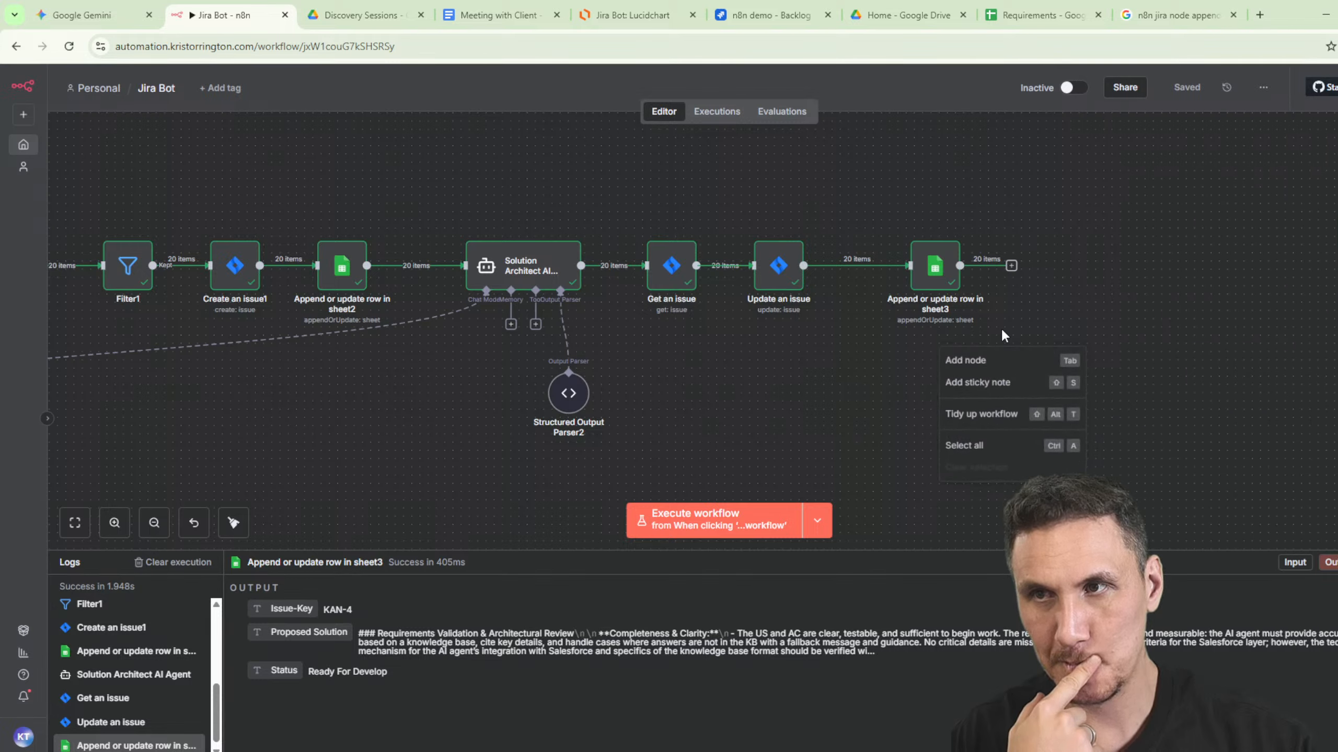
pyautogui.click(1027, 325)
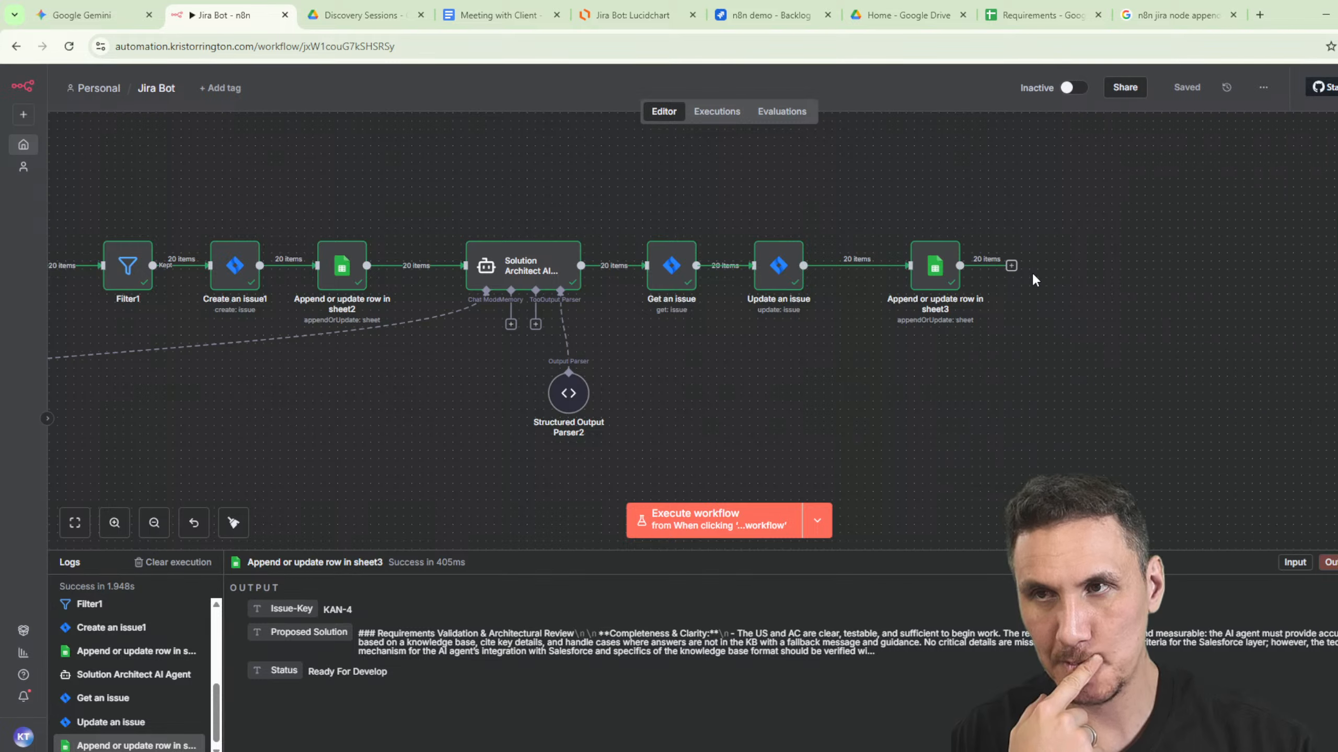
pyautogui.click(1011, 266)
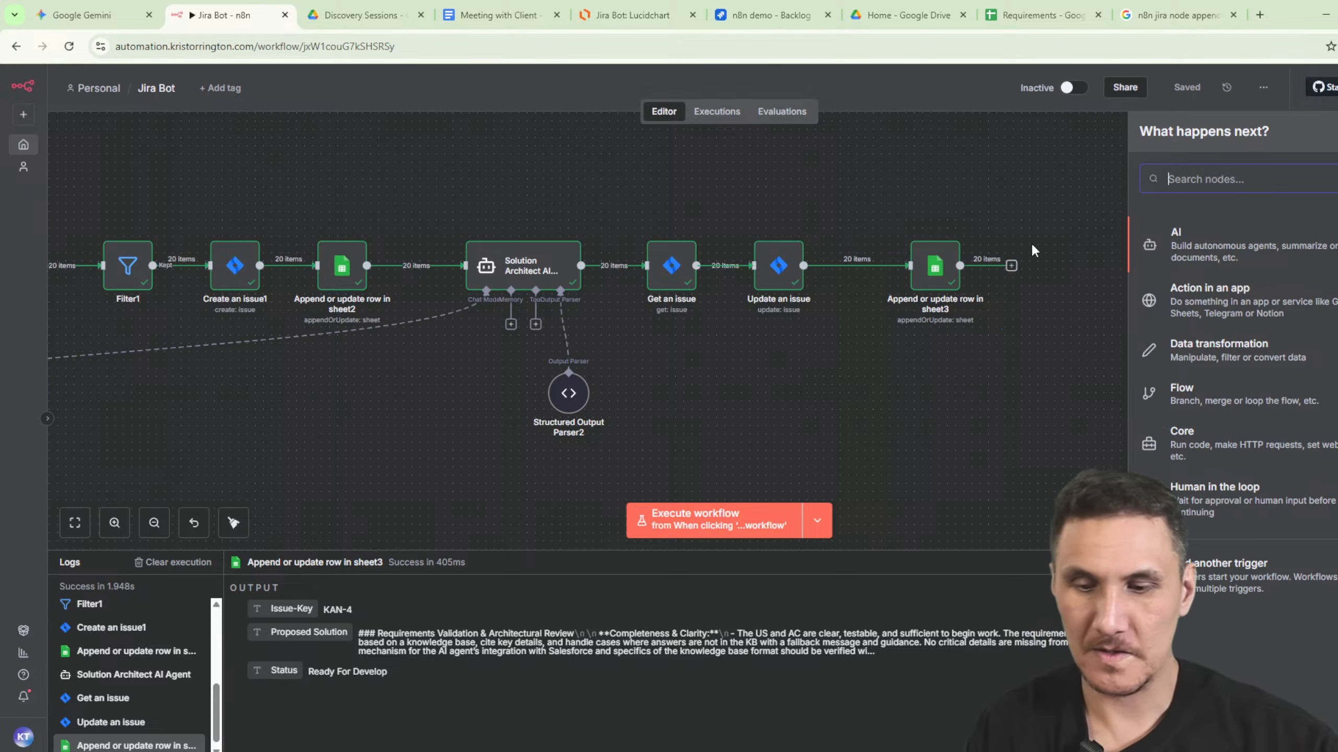
pyautogui.write('get')
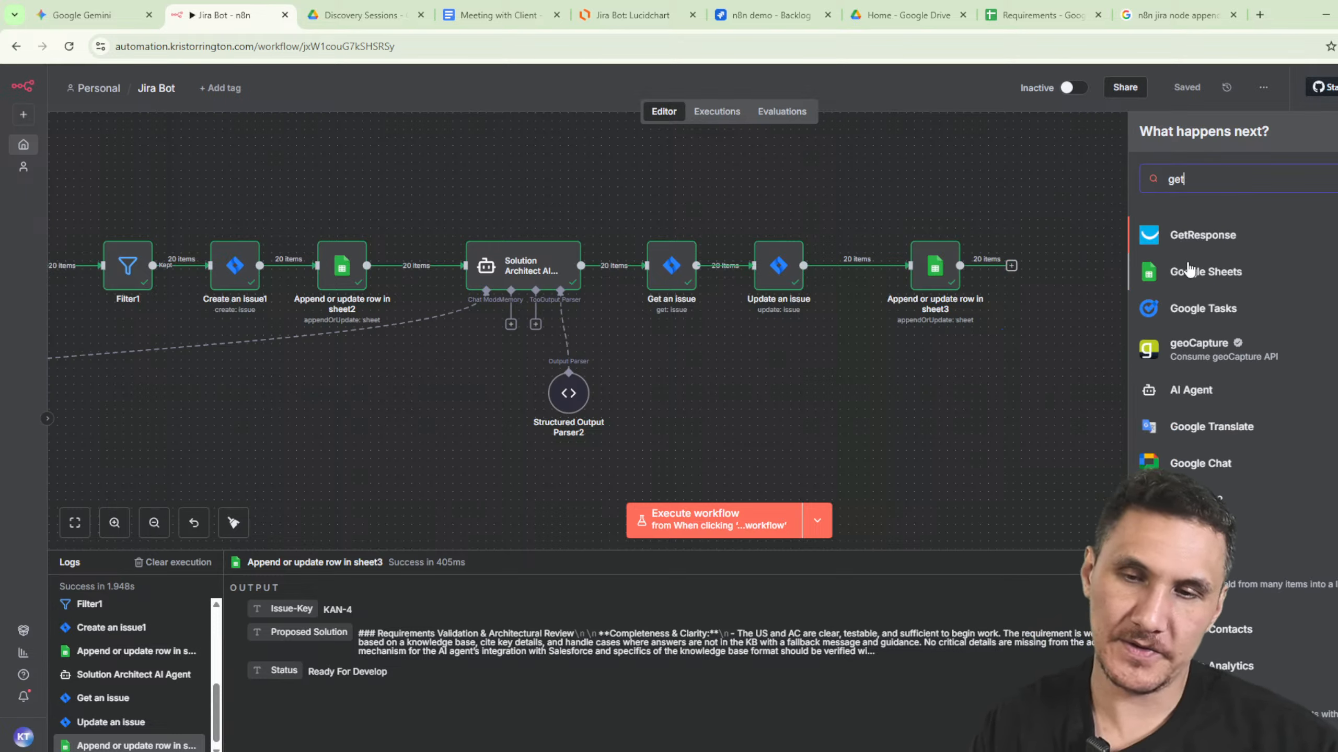
# Switch to the Google results page and search the web for "how to sequence jira tickets in order".
pyautogui.click(1166, 26)
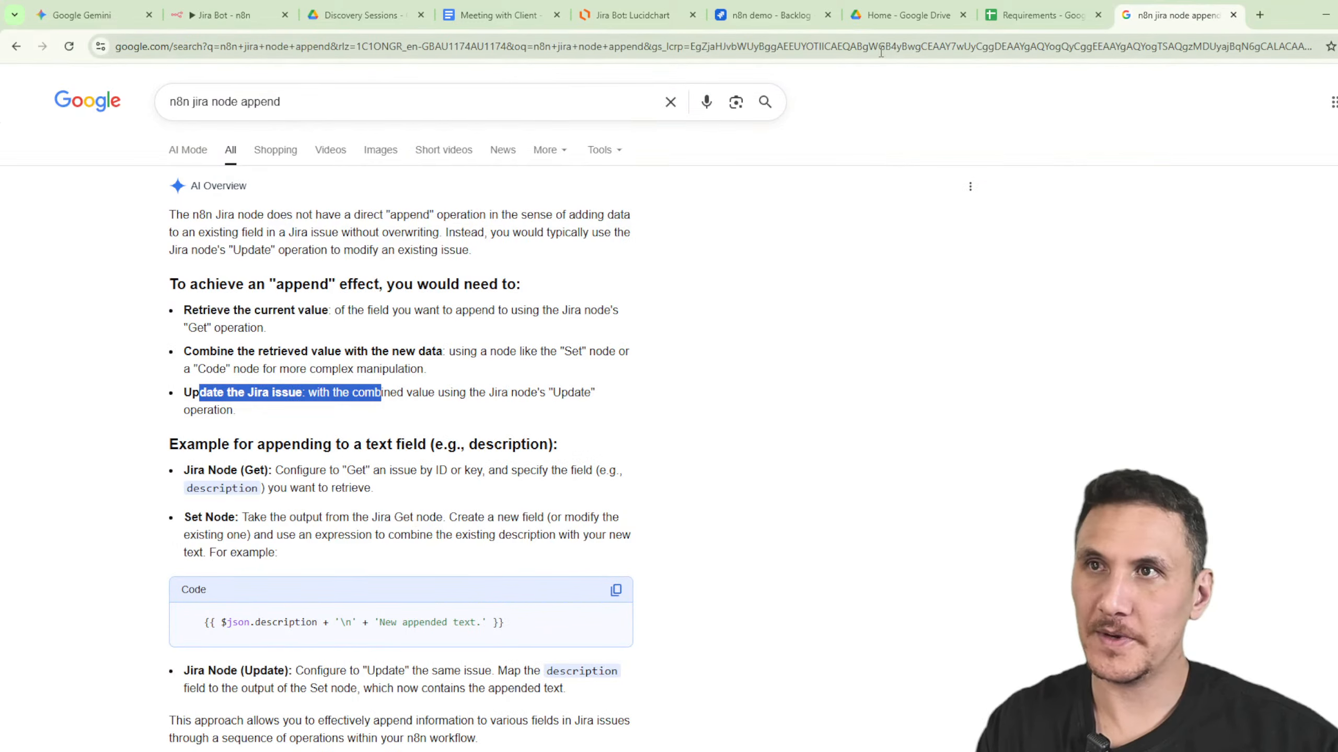
pyautogui.click(879, 49)
pyautogui.write('how to se')
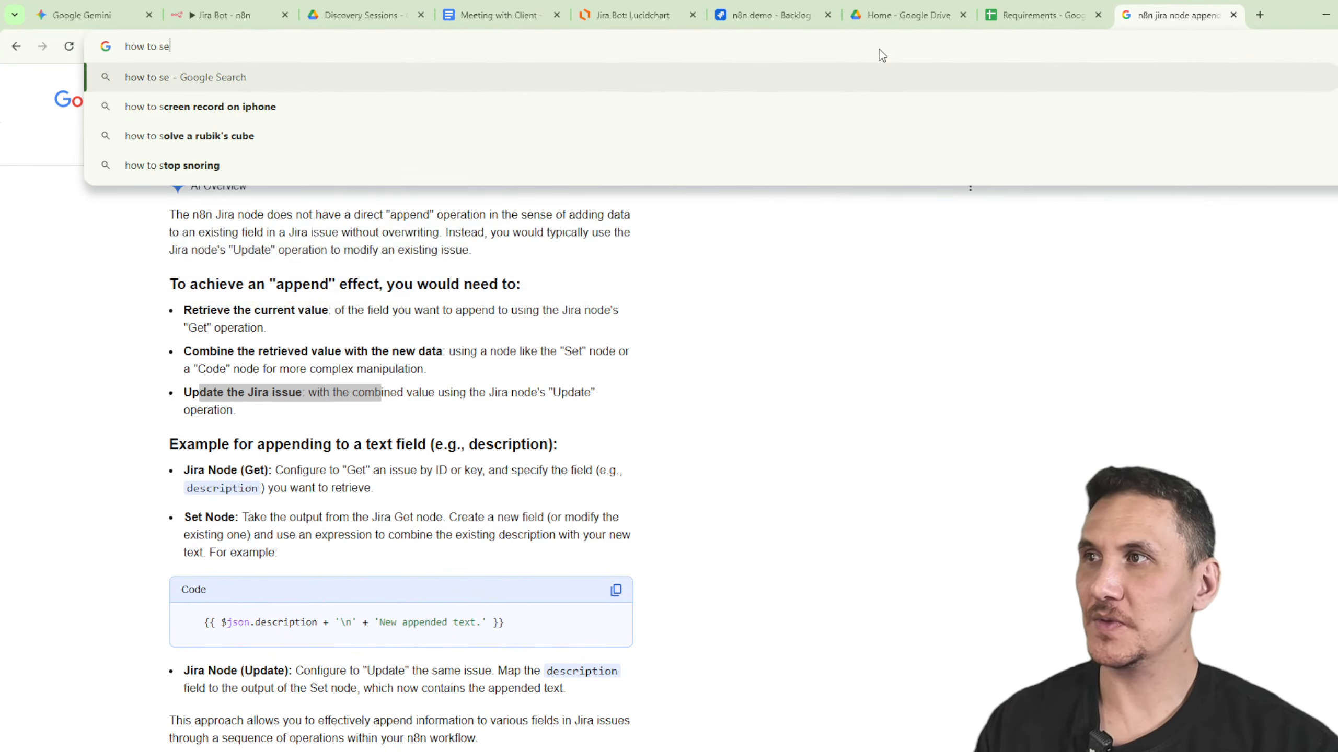
pyautogui.write('quence jira ticke')
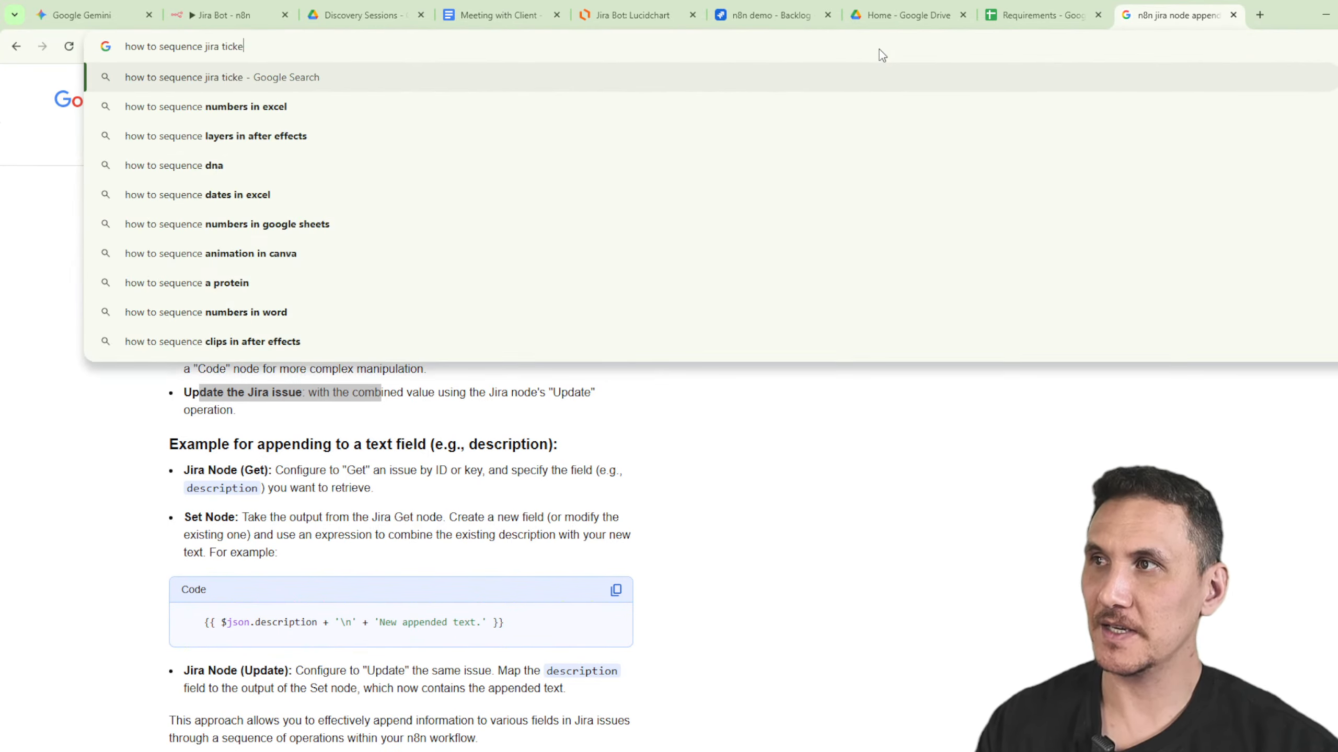
pyautogui.write('ts in order')
pyautogui.press('Return')
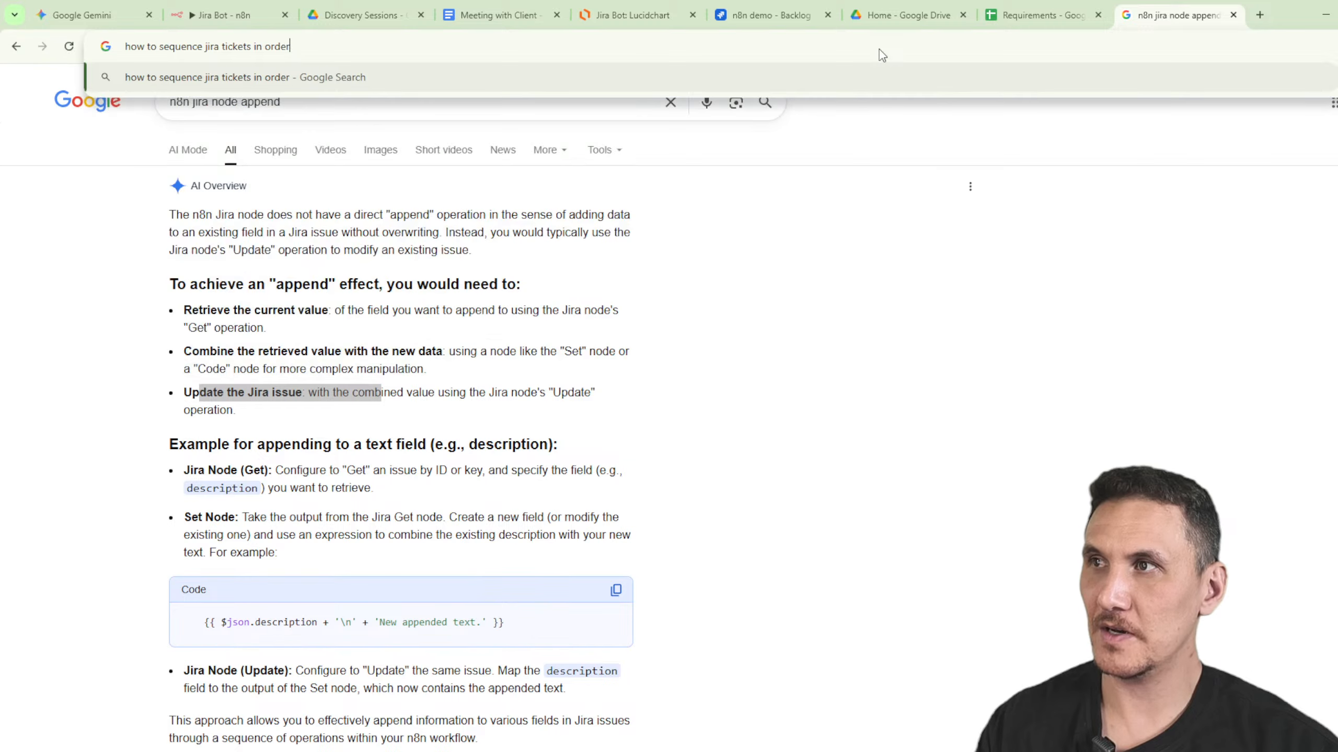